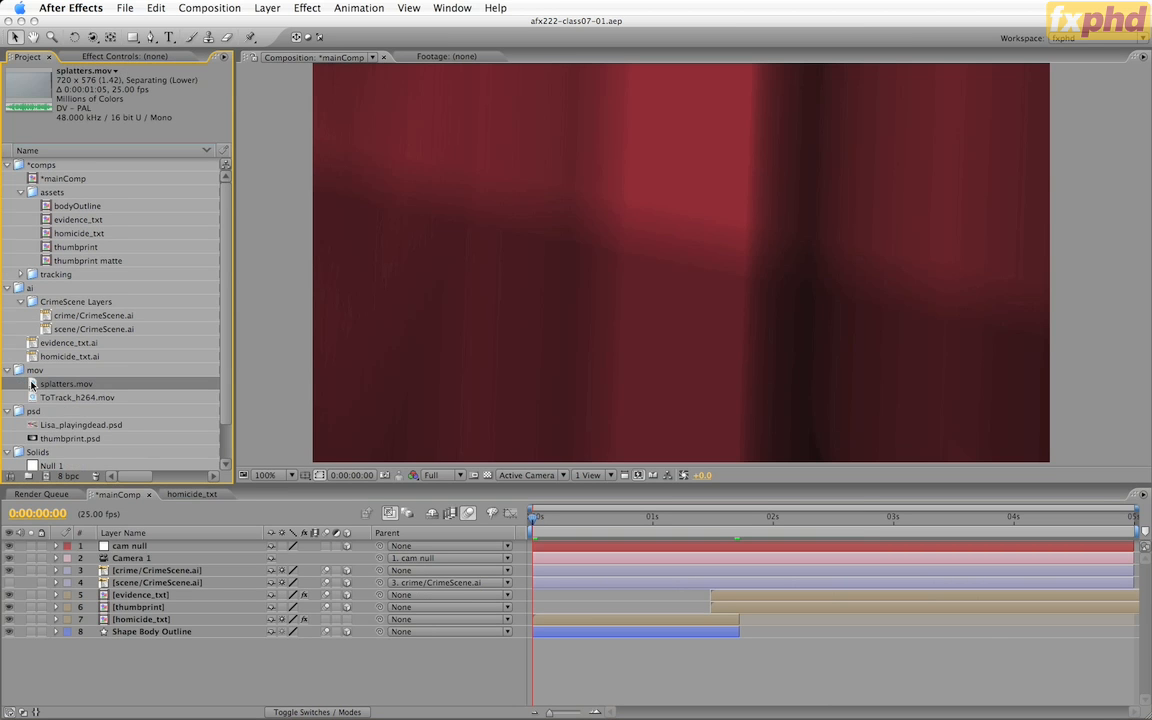
Step: Preview the splatters.mov footage and scrub through the splatters01 composition back to its first frame
{"action": "double_click", "coordinate": [31, 384]}
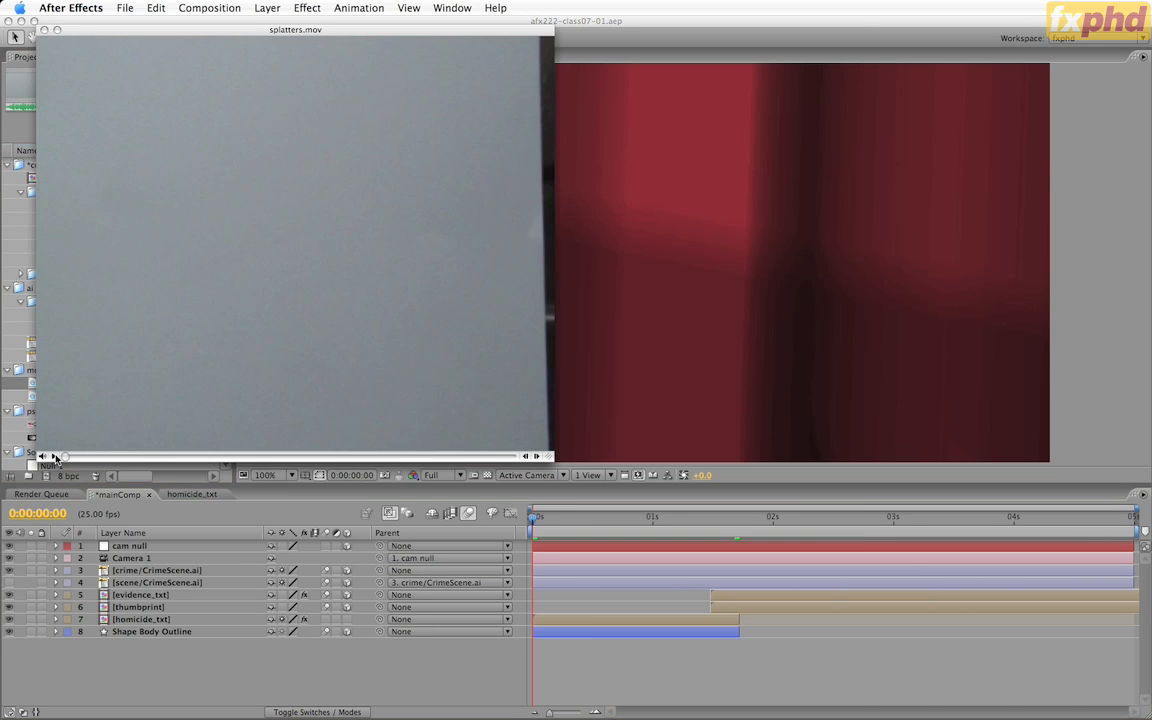
{"action": "left_click", "coordinate": [56, 458]}
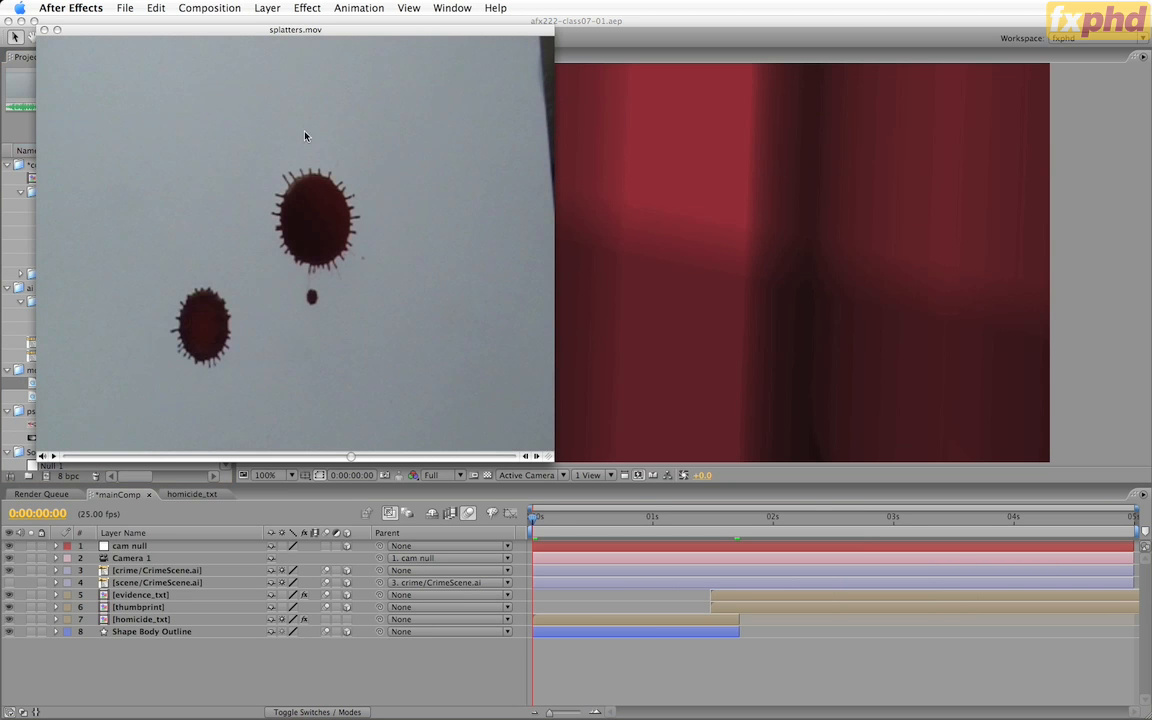
{"action": "left_click", "coordinate": [44, 31]}
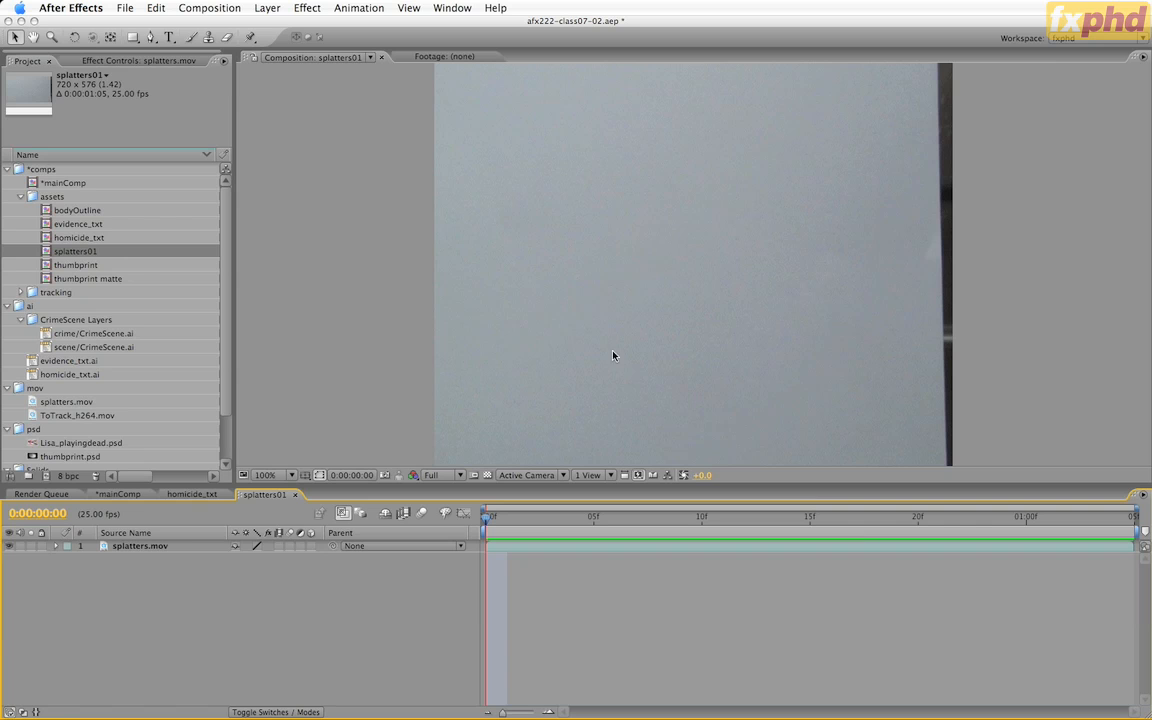
{"action": "left_click_drag", "start_coordinate": [493, 528], "coordinate": [680, 520]}
{"action": "left_click_drag", "start_coordinate": [601, 538], "coordinate": [484, 530]}
Step: Add a full-frame rectangular mask to the splatters.mov layer and shrink it evenly inward to crop out the dark edge
{"action": "double_click", "coordinate": [133, 37]}
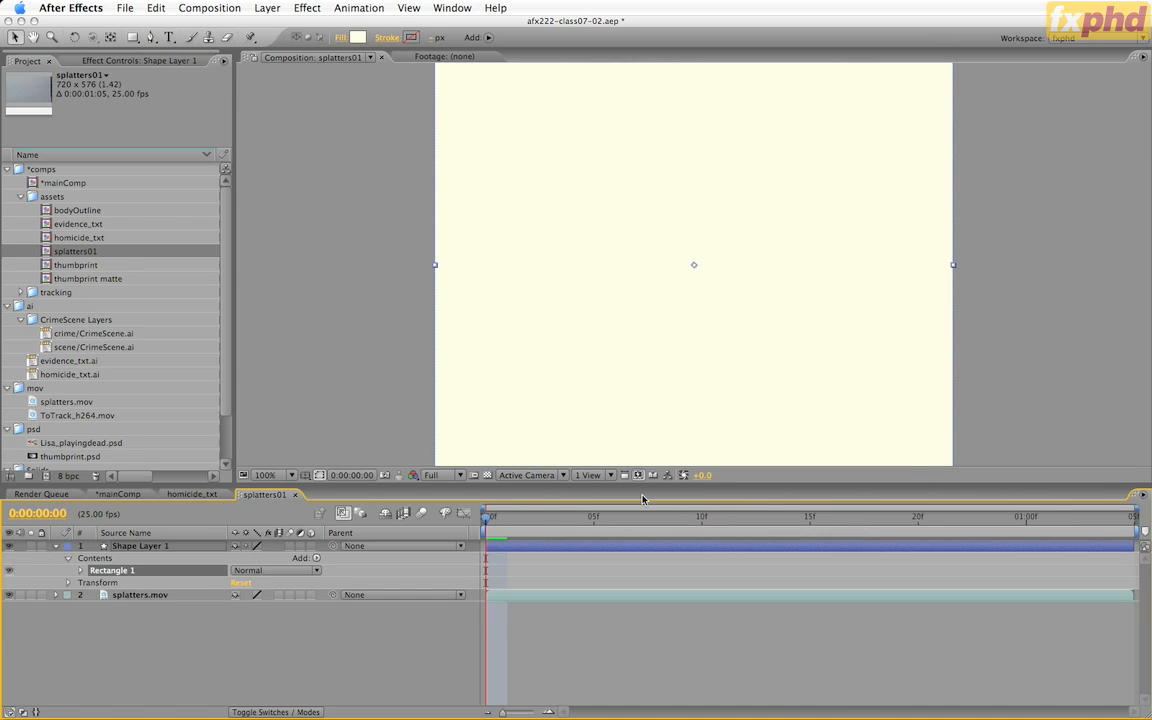
{"action": "key", "text": "Delete"}
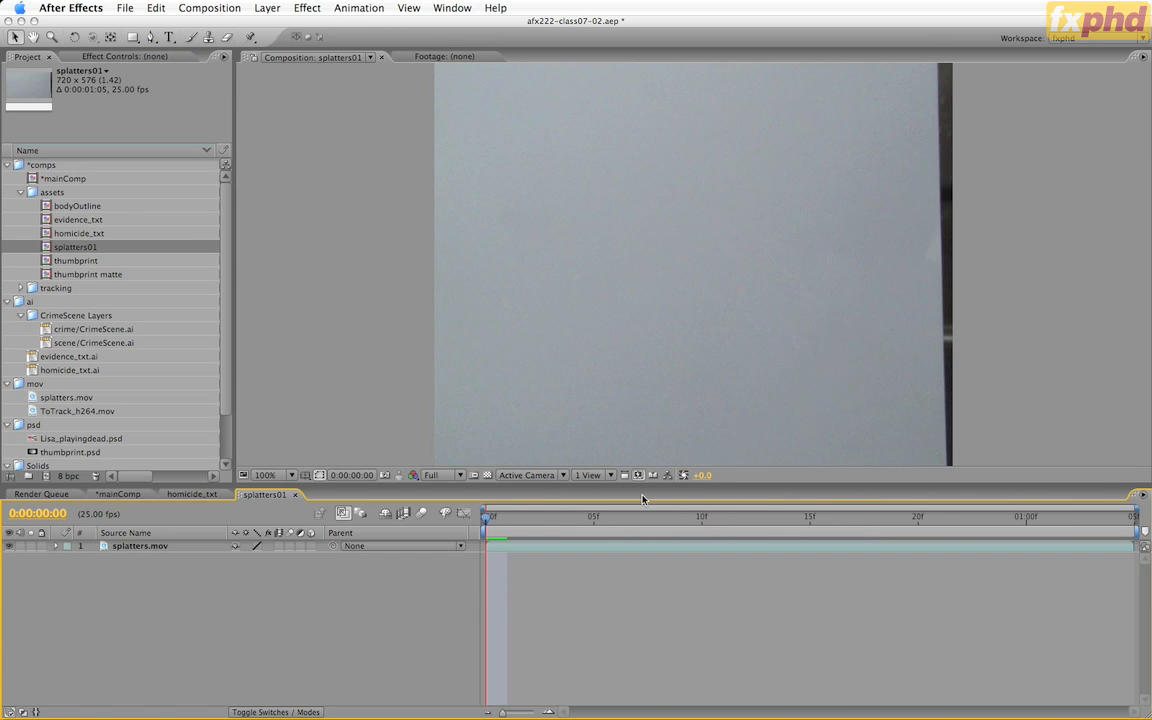
{"action": "left_click", "coordinate": [714, 550]}
{"action": "double_click", "coordinate": [132, 38]}
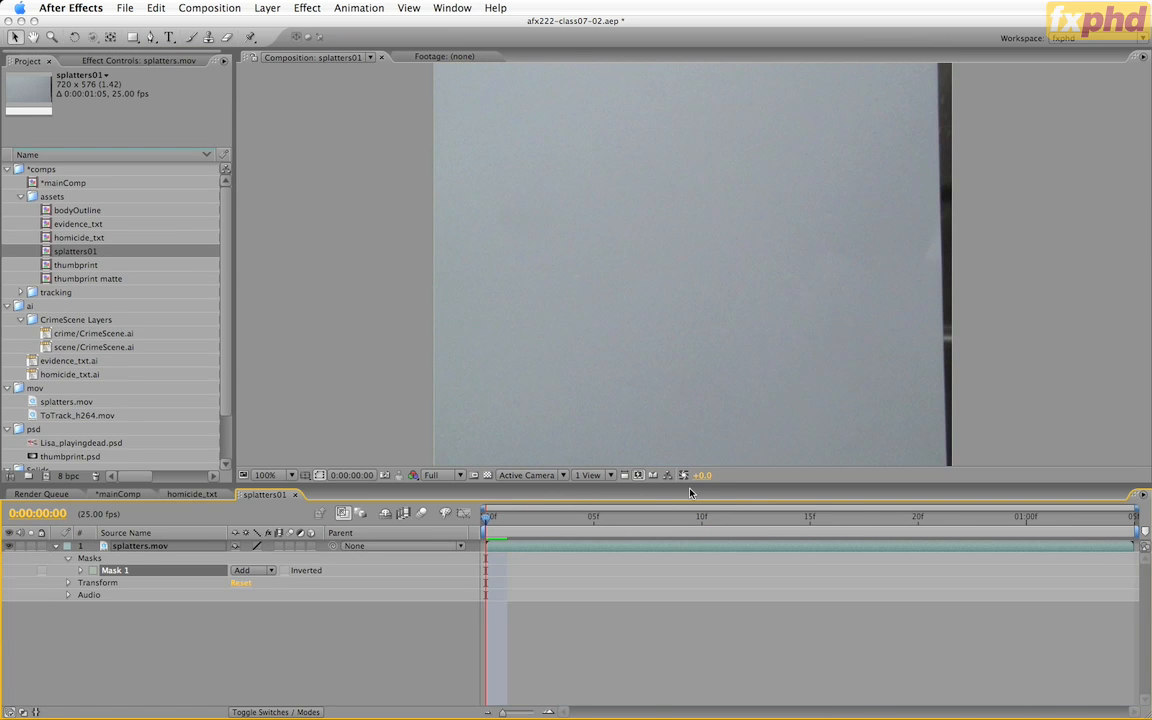
{"action": "left_click_drag", "start_coordinate": [690, 492], "coordinate": [695, 582]}
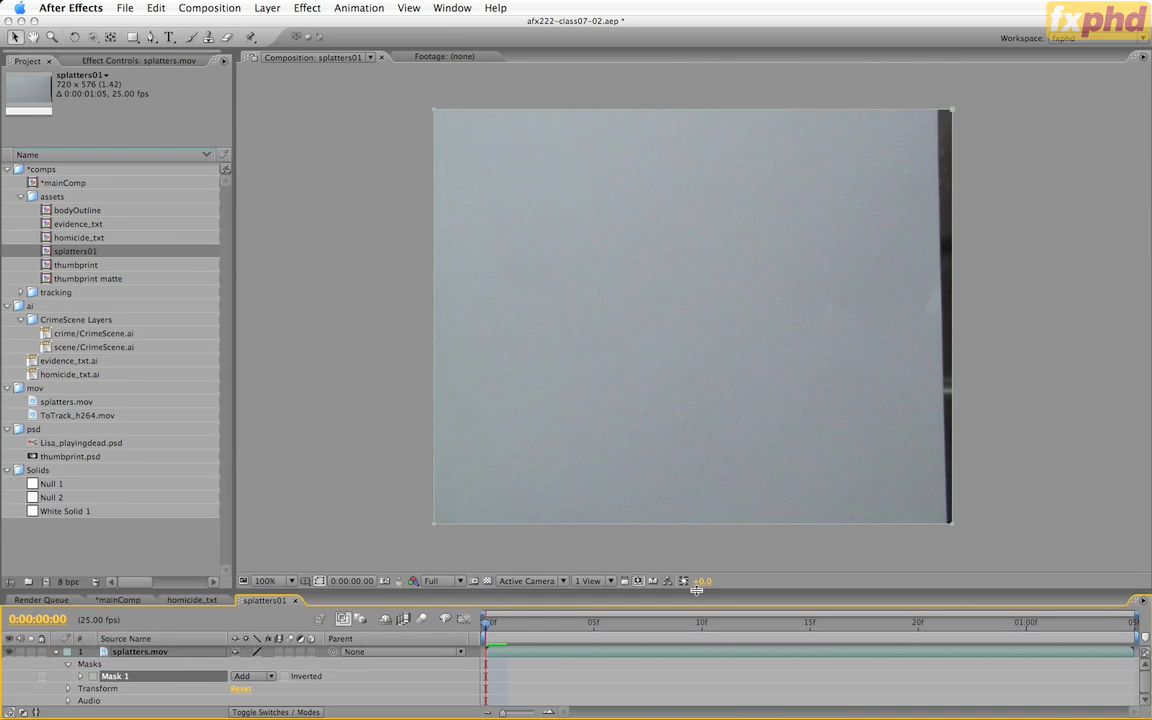
{"action": "left_click", "coordinate": [954, 528]}
{"action": "left_click_drag", "start_coordinate": [952, 523], "coordinate": [916, 500]}
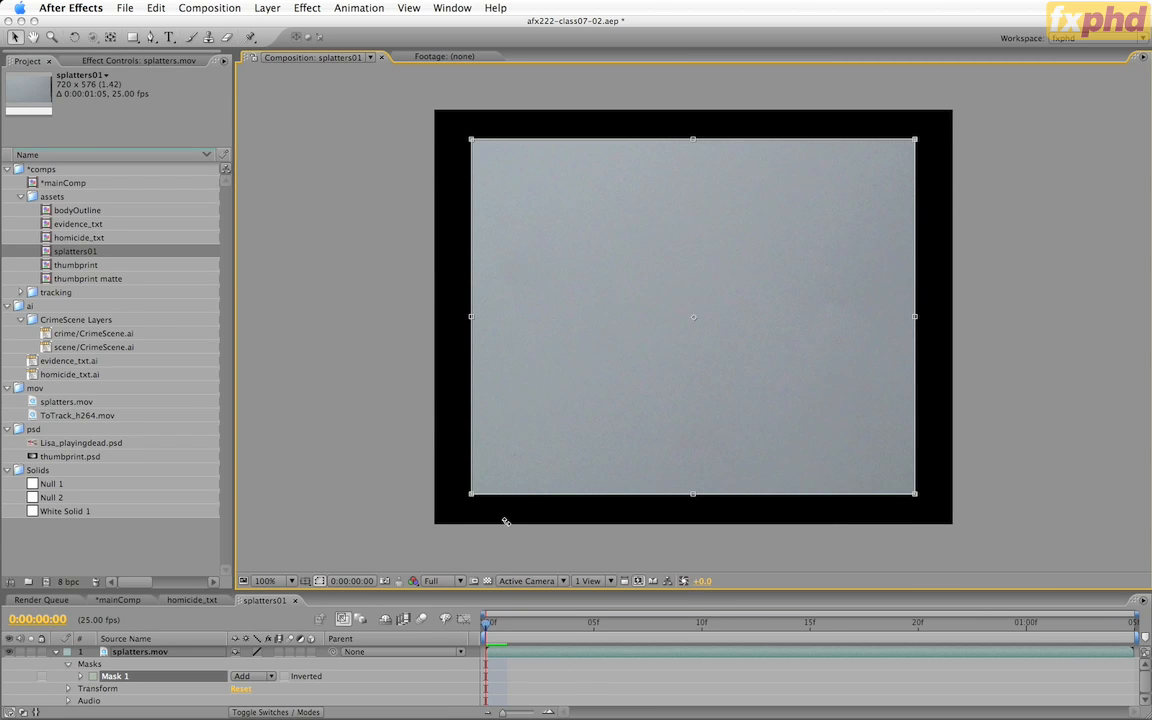
Step: Play back the masked splatter footage and scrub to frame 0:00:00:15
{"action": "left_click", "coordinate": [557, 651]}
{"action": "key", "text": "space"}
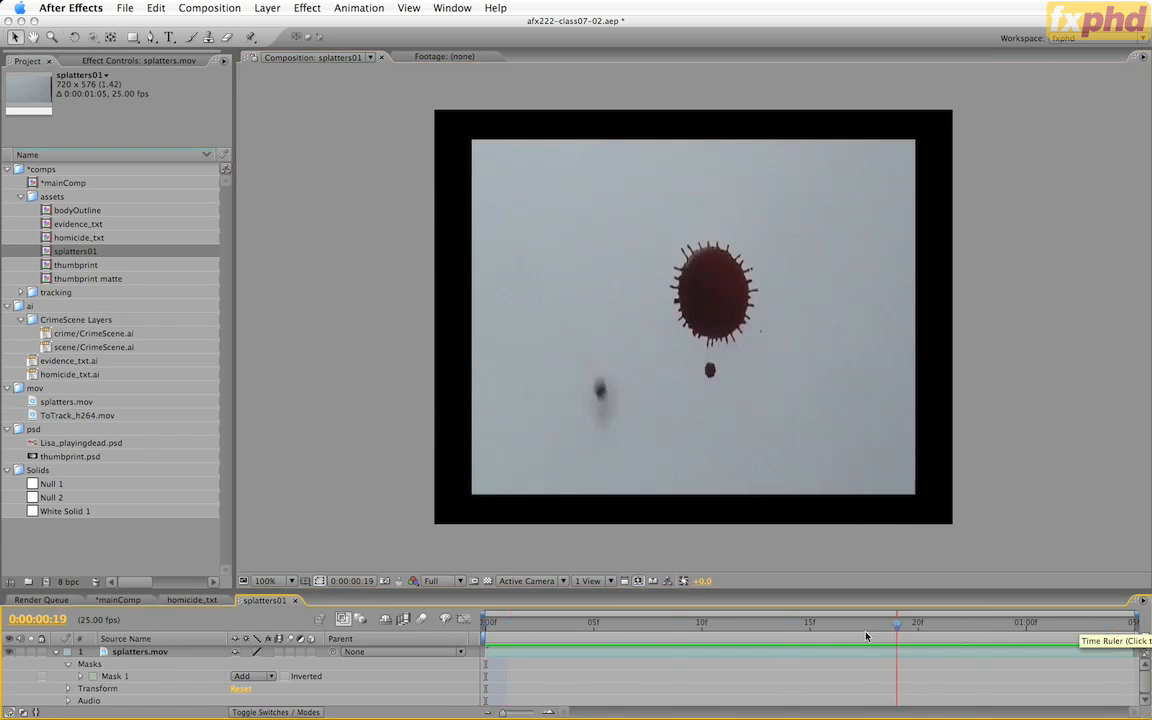
{"action": "key", "text": "space"}
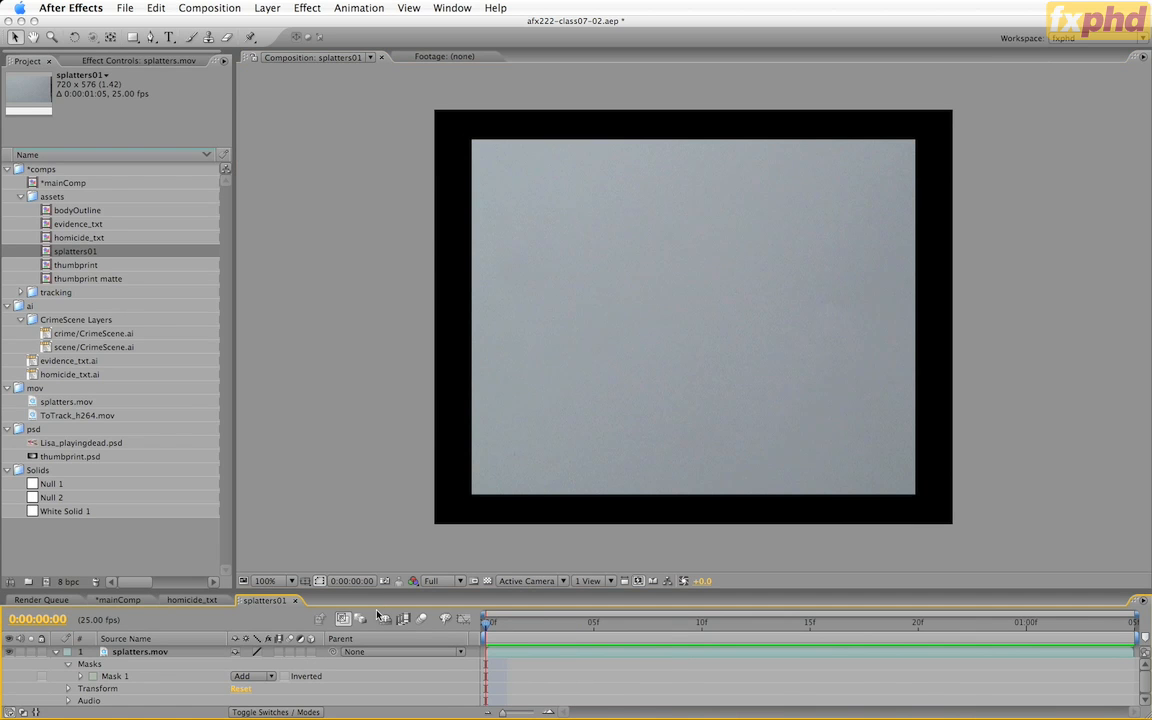
{"action": "left_click", "coordinate": [624, 627]}
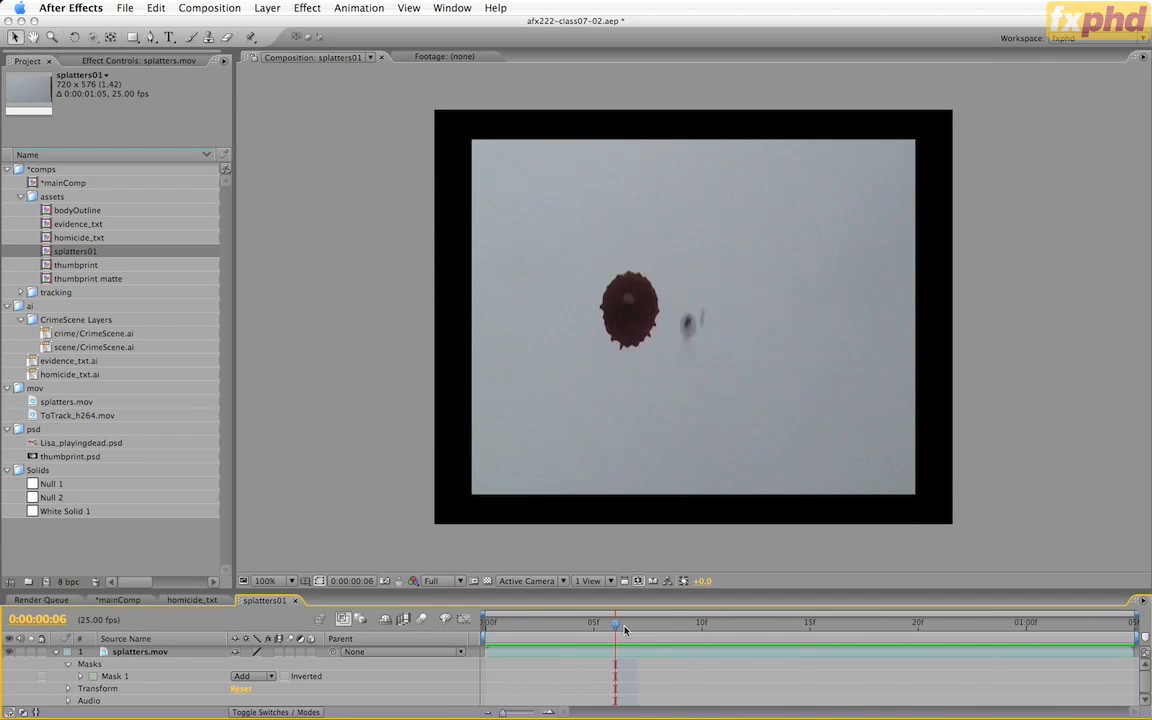
{"action": "left_click_drag", "start_coordinate": [624, 627], "coordinate": [808, 627]}
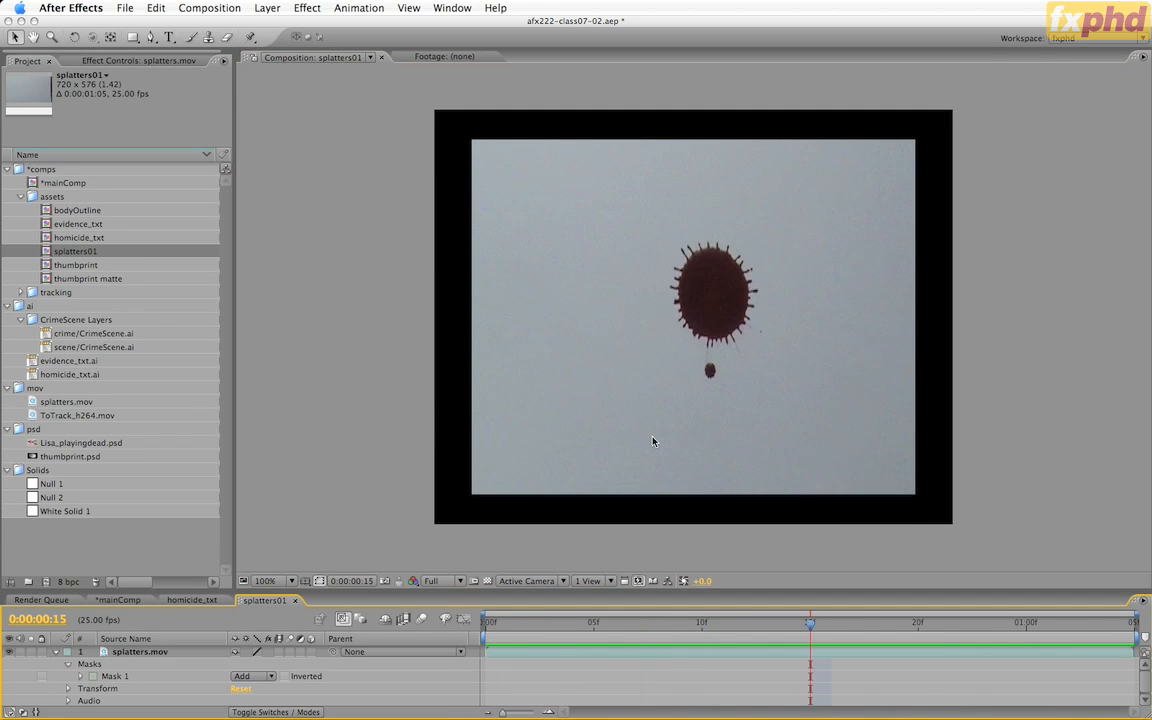
Step: Apply Hue/Saturation to the splatters.mov layer and set Master Saturation to -100
{"action": "left_click", "coordinate": [117, 651]}
{"action": "left_click", "coordinate": [322, 7]}
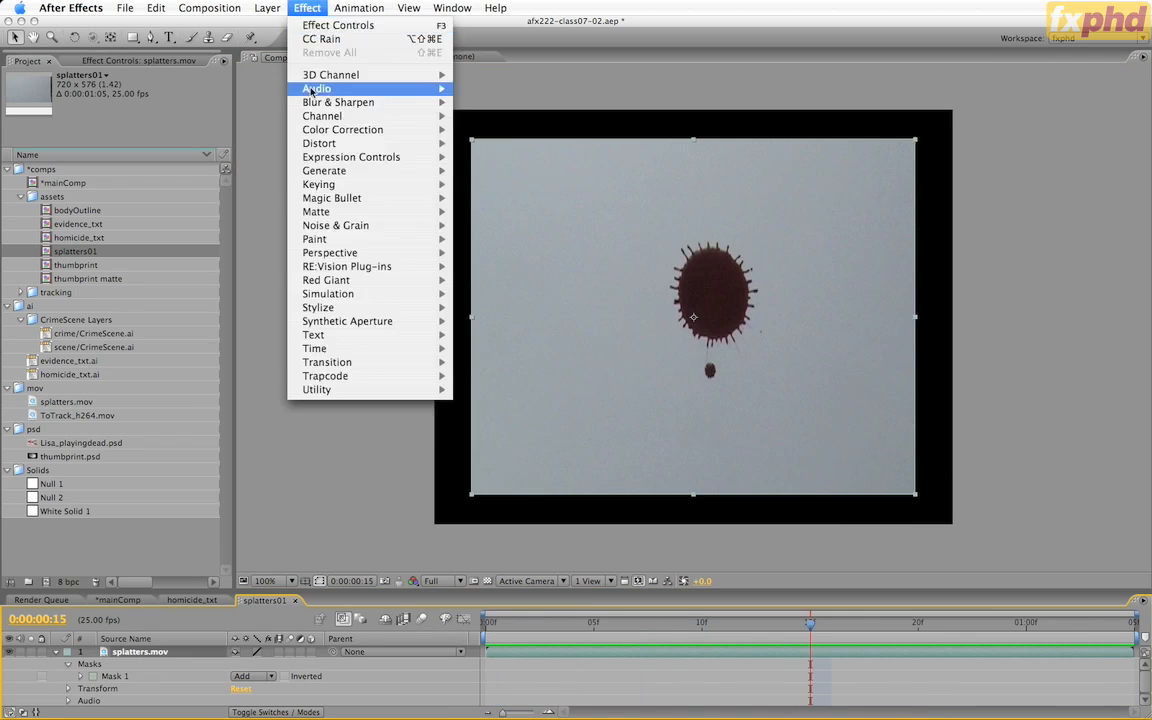
{"action": "mouse_move", "coordinate": [300, 129]}
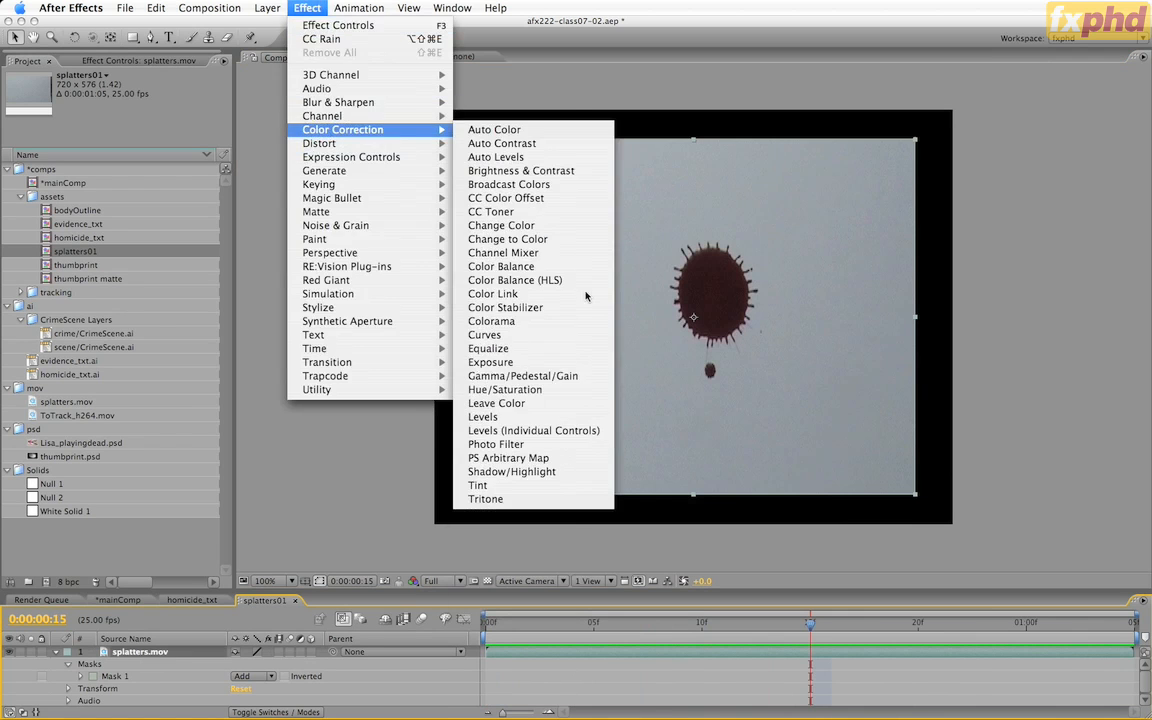
{"action": "left_click", "coordinate": [505, 389]}
{"action": "left_click_drag", "start_coordinate": [122, 231], "coordinate": [25, 229]}
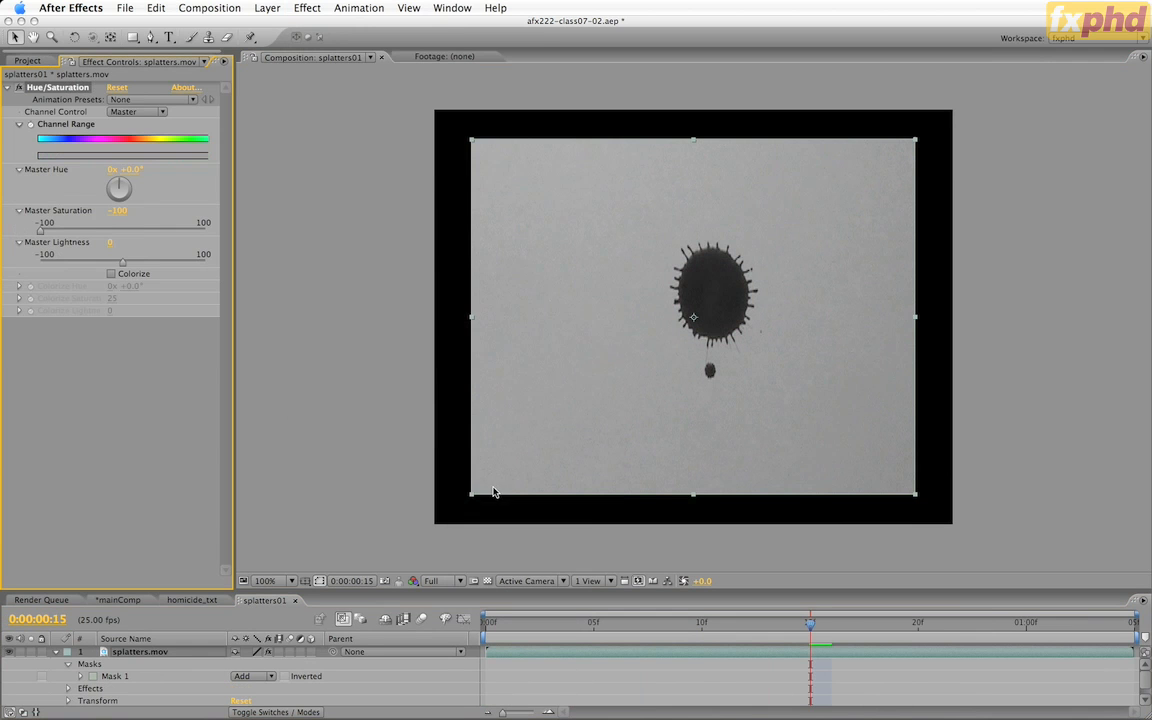
Step: Add Levels to the splatters.mov layer with Input Black about 3469.6 and Input White about 12978.7
{"action": "left_click", "coordinate": [307, 8]}
{"action": "mouse_move", "coordinate": [316, 129]}
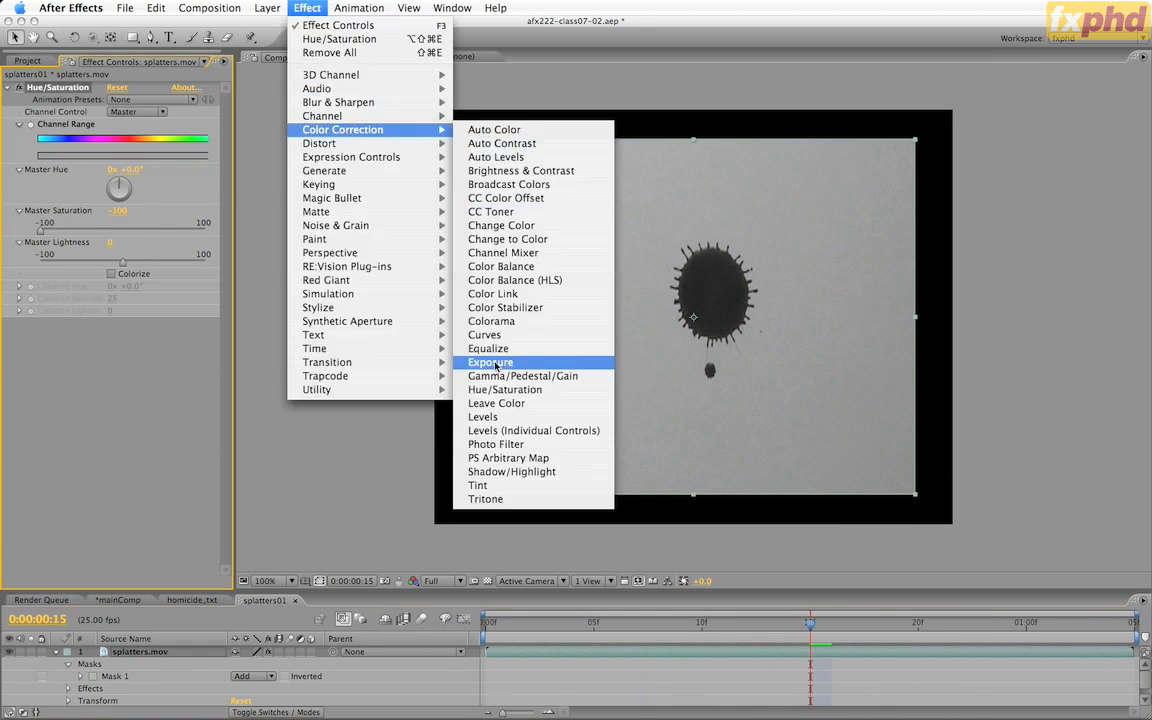
{"action": "left_click", "coordinate": [483, 416]}
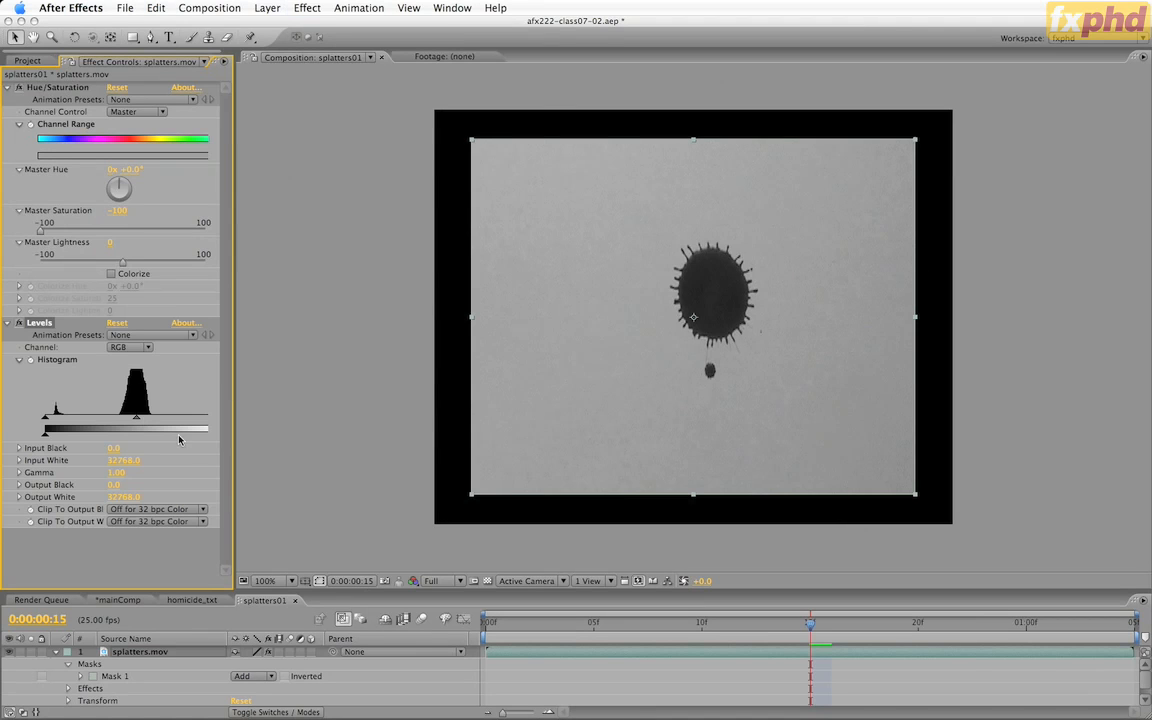
{"action": "left_click_drag", "start_coordinate": [240, 478], "coordinate": [321, 476]}
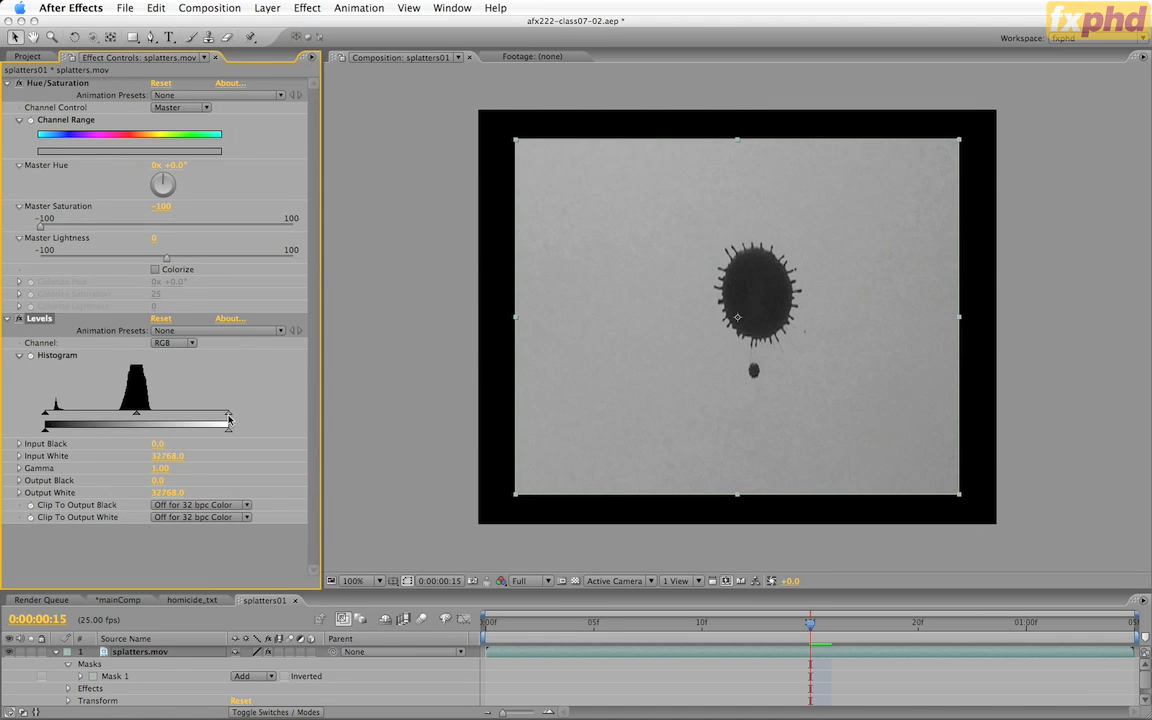
{"action": "left_click_drag", "start_coordinate": [229, 419], "coordinate": [113, 423]}
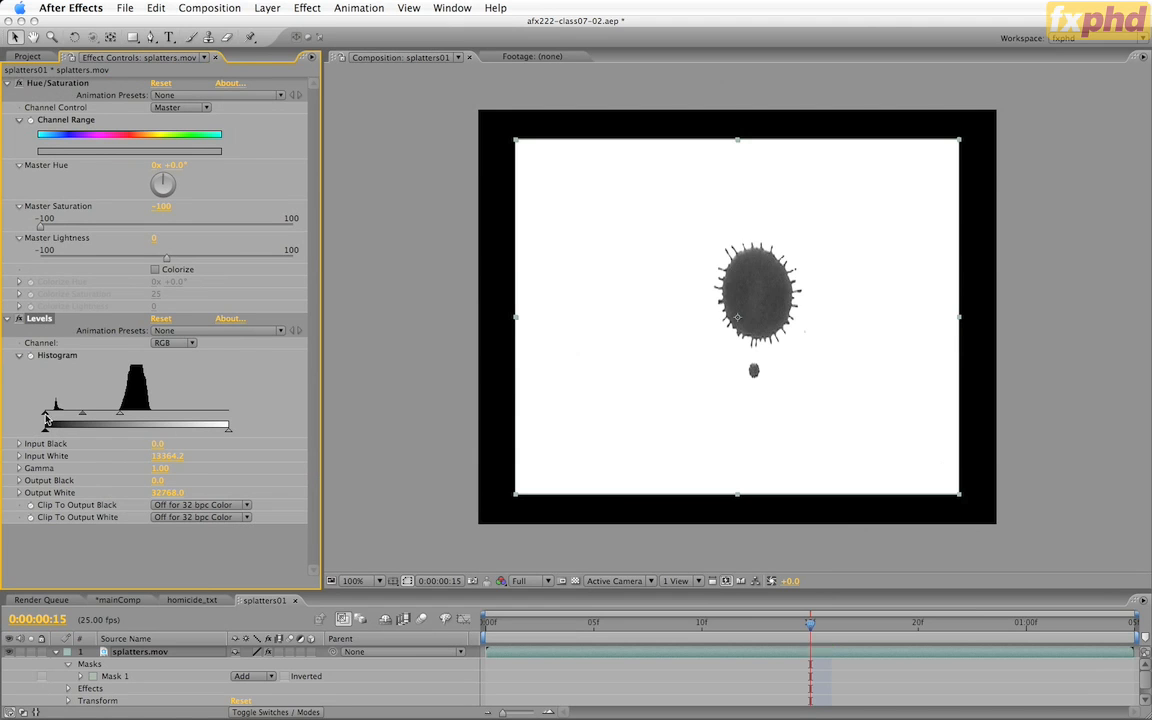
{"action": "mouse_move", "coordinate": [45, 412]}
{"action": "left_mouse_down"}
{"action": "mouse_move", "coordinate": [80, 414]}
{"action": "mouse_move", "coordinate": [61, 415]}
{"action": "left_mouse_up"}
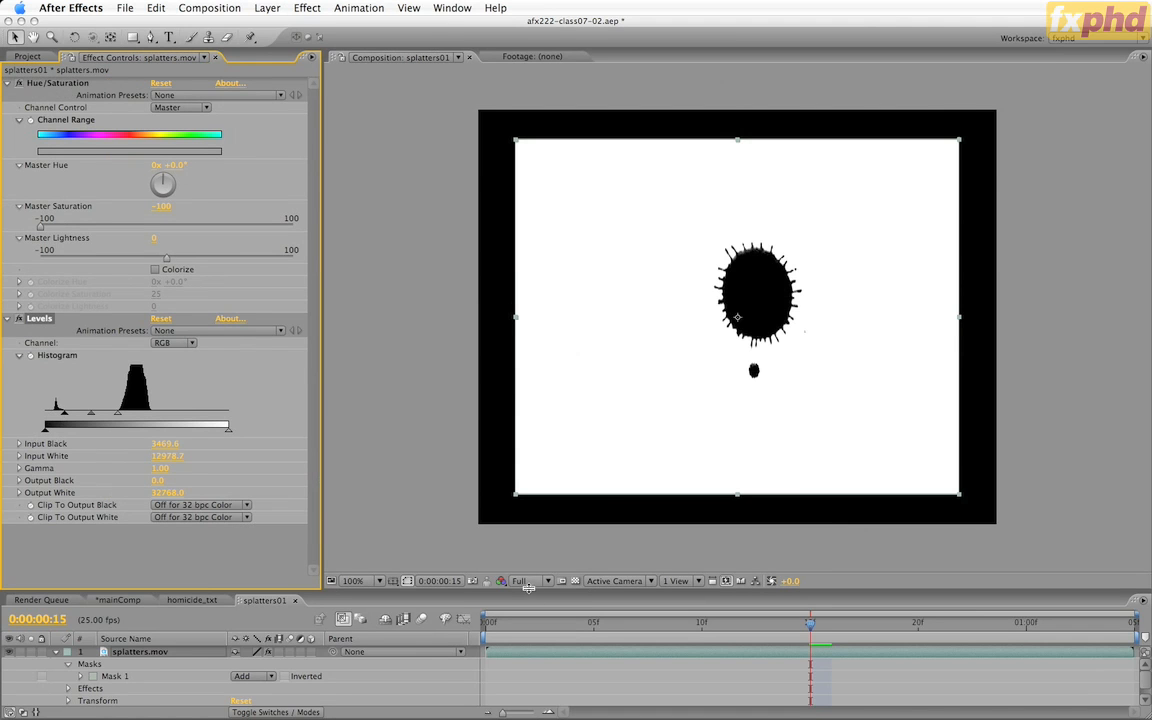
Step: Apply the Invert channel effect to the splatters.mov layer
{"action": "left_click_drag", "start_coordinate": [528, 590], "coordinate": [532, 533]}
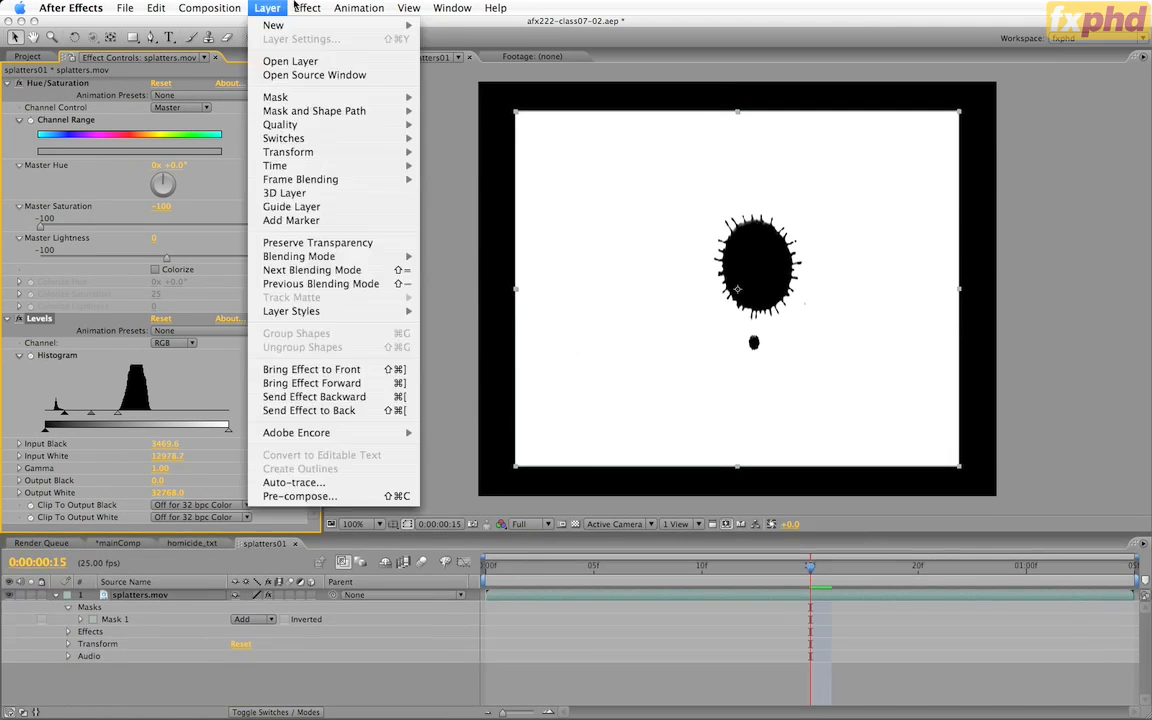
{"action": "left_click", "coordinate": [262, 7]}
{"action": "mouse_move", "coordinate": [323, 7]}
{"action": "mouse_move", "coordinate": [420, 116]}
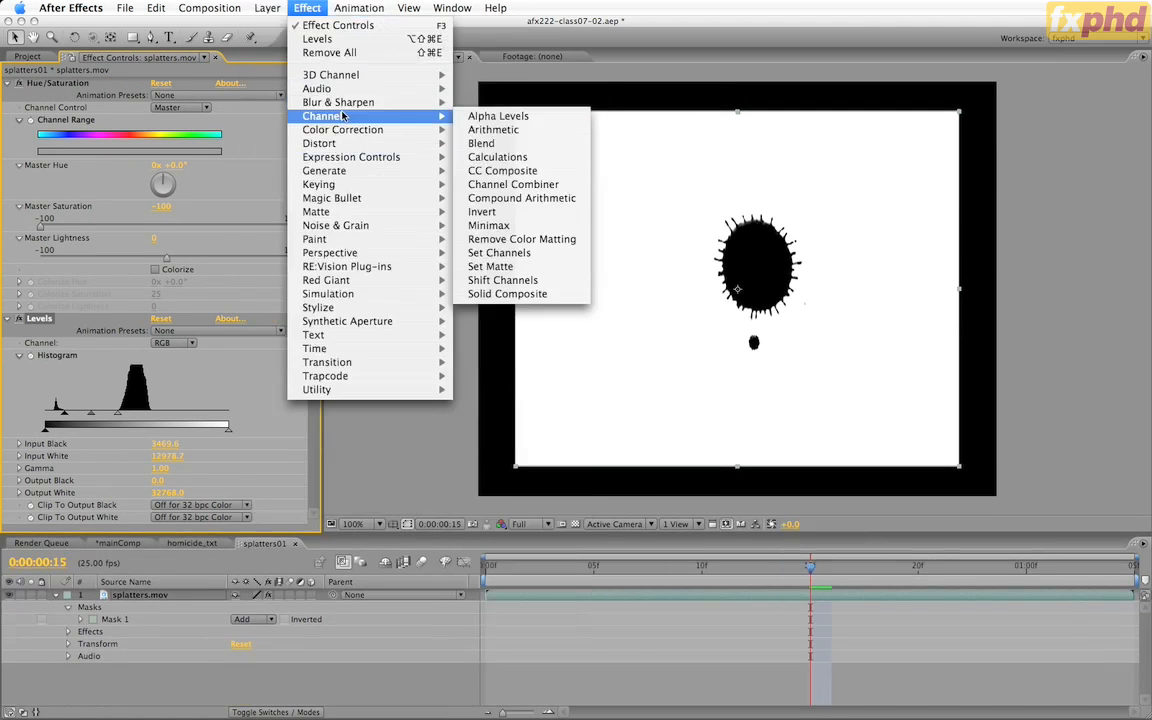
{"action": "left_click", "coordinate": [504, 212]}
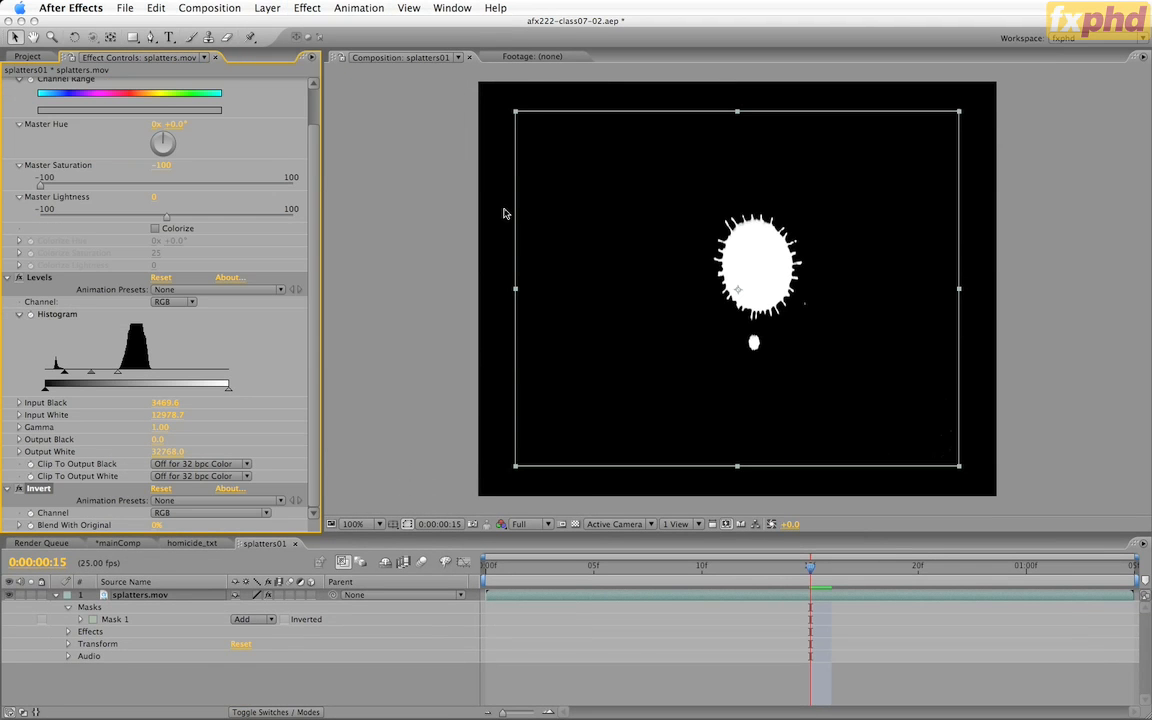
Step: Scrub through the splatters01 composition to check the inverted black-and-white splatter matte
{"action": "left_click", "coordinate": [543, 669]}
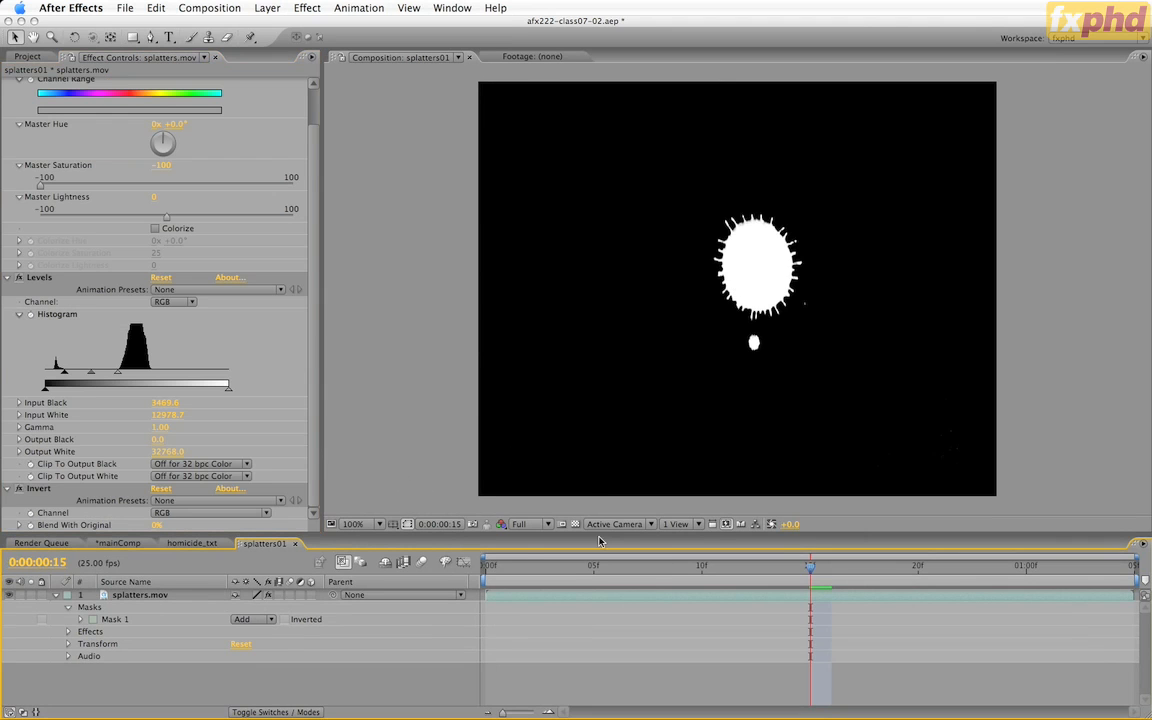
{"action": "left_click_drag", "start_coordinate": [516, 563], "coordinate": [1068, 568]}
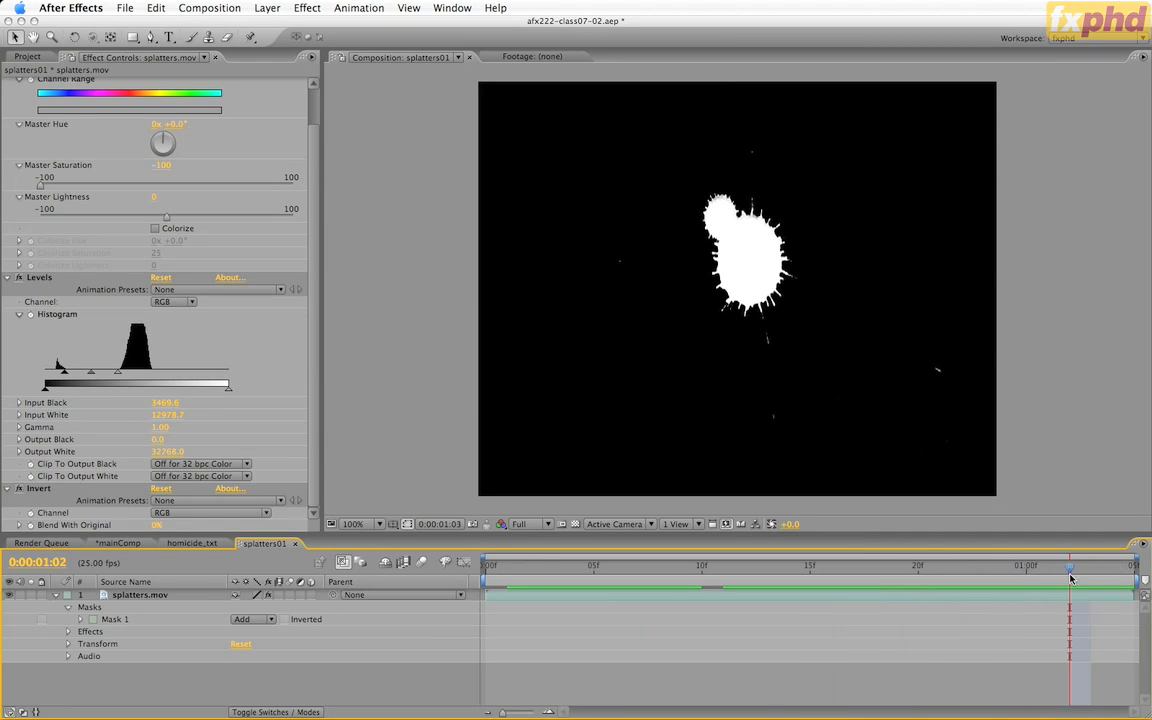
{"action": "left_click_drag", "start_coordinate": [1070, 568], "coordinate": [529, 600]}
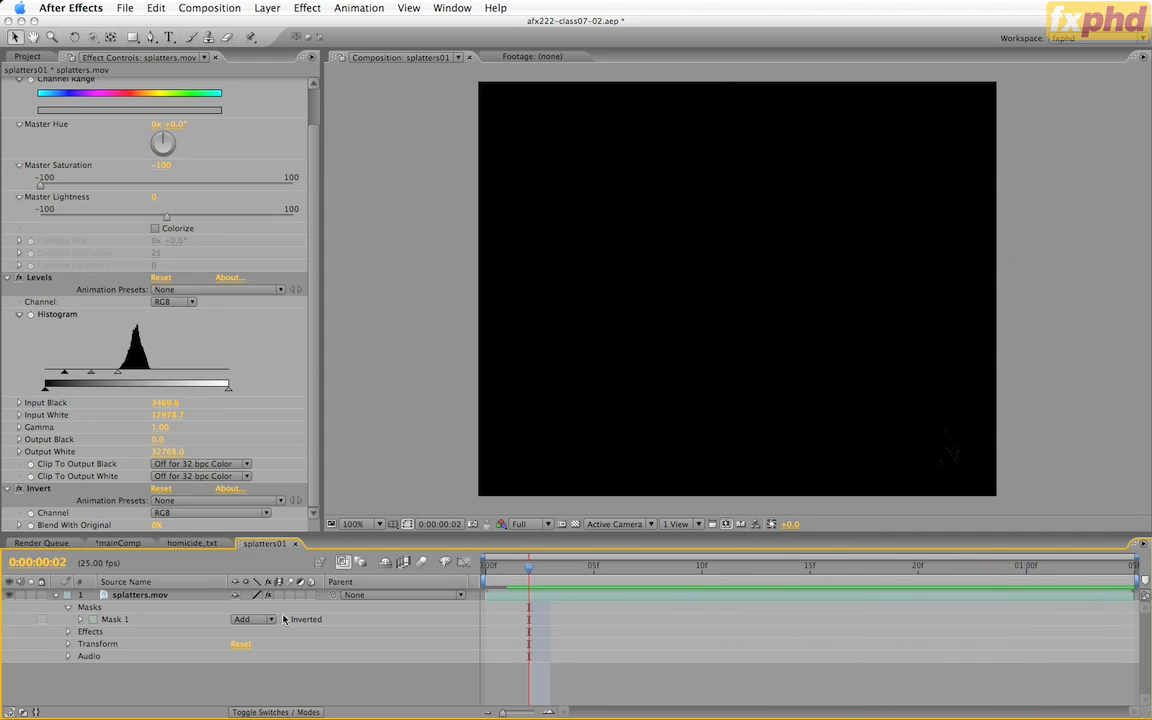
Step: Place a second copy of splatters.mov beneath the processed layer and set its track matte to Luma Matte
{"action": "left_click", "coordinate": [27, 55]}
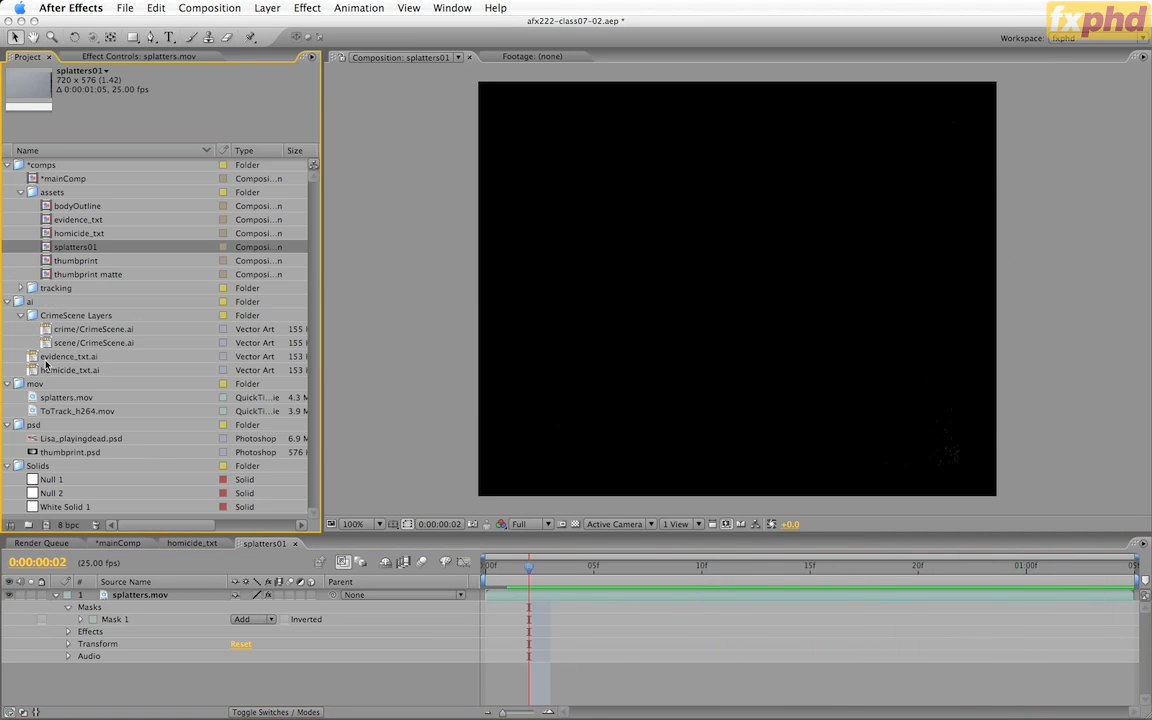
{"action": "left_click_drag", "start_coordinate": [50, 400], "coordinate": [130, 682]}
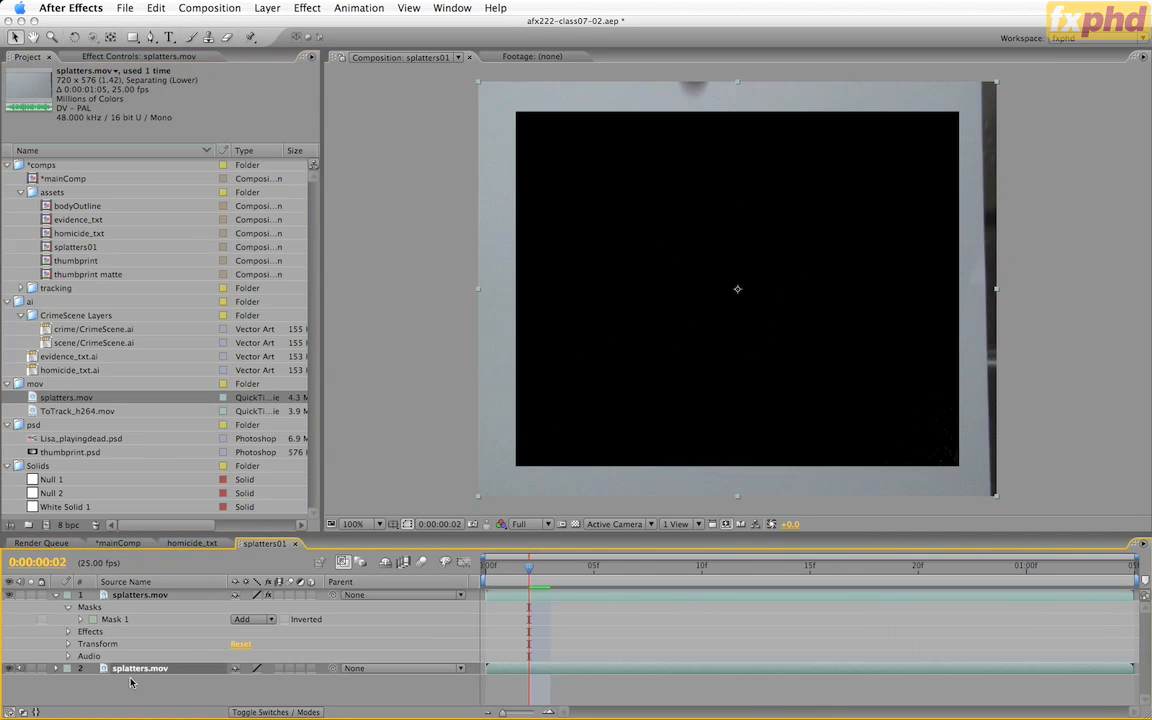
{"action": "key", "text": "F4"}
{"action": "left_click", "coordinate": [321, 670]}
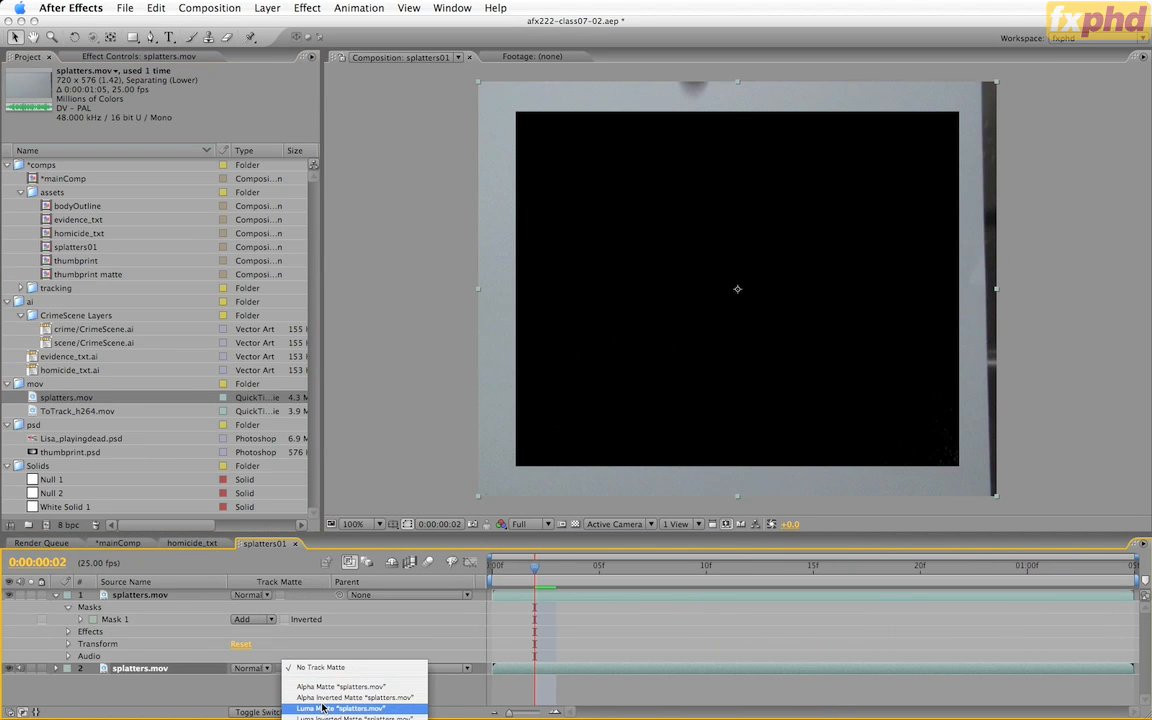
{"action": "left_click", "coordinate": [322, 708]}
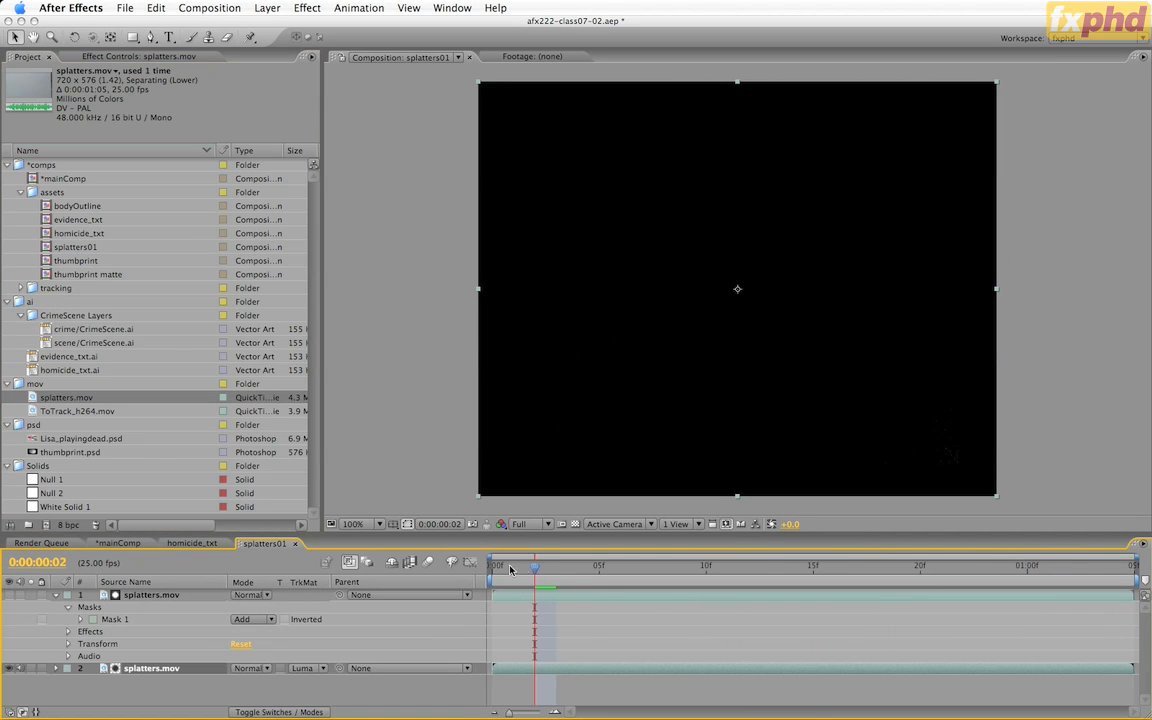
Step: Scrub through the matted splatters, check the alpha channel, and return to the colour view at frame 0:00:00:21
{"action": "left_click_drag", "start_coordinate": [535, 567], "coordinate": [877, 590]}
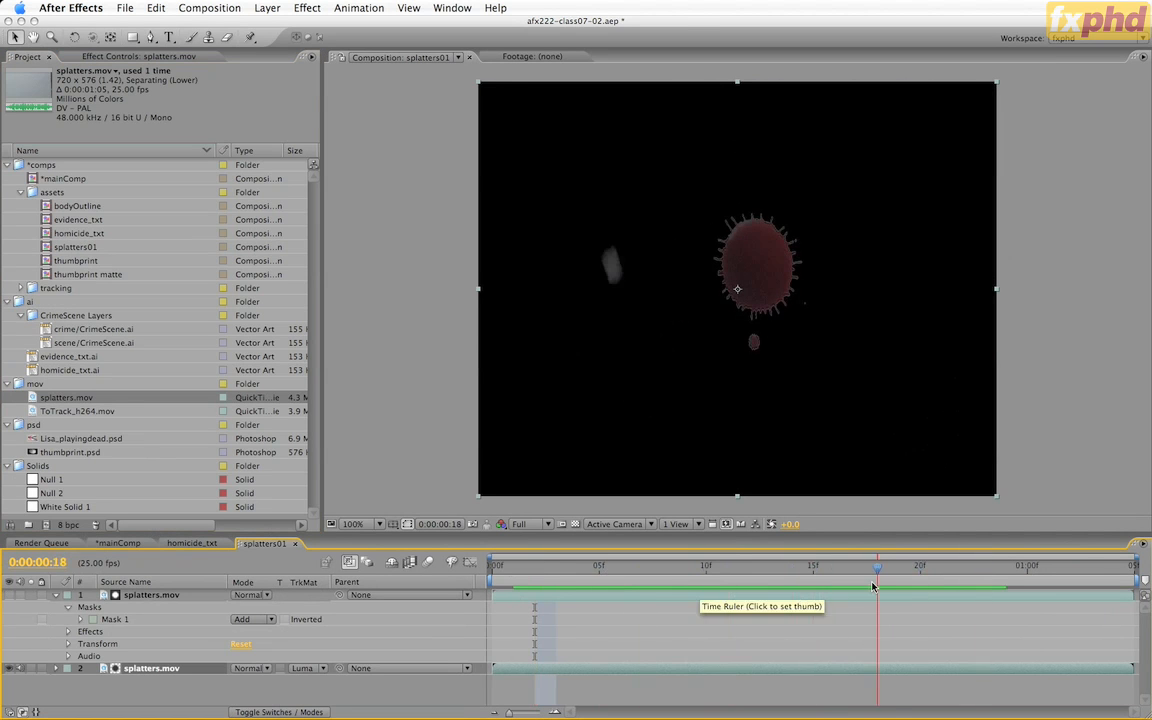
{"action": "left_click", "coordinate": [501, 524]}
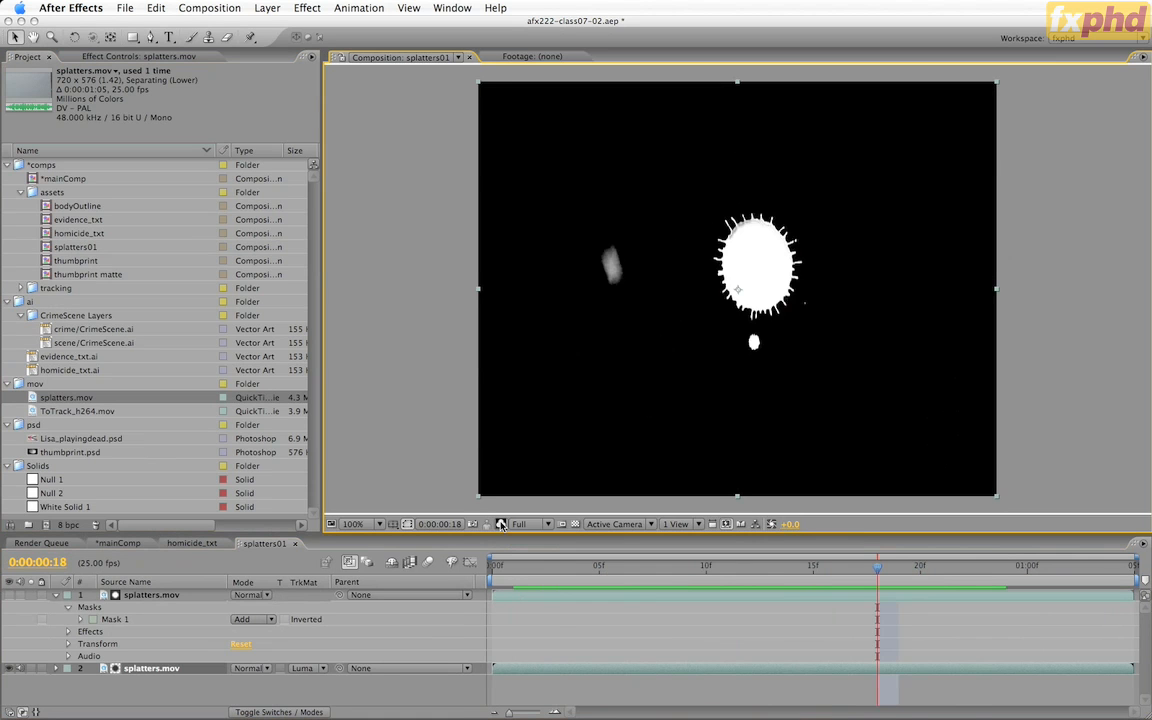
{"action": "left_click", "coordinate": [501, 524]}
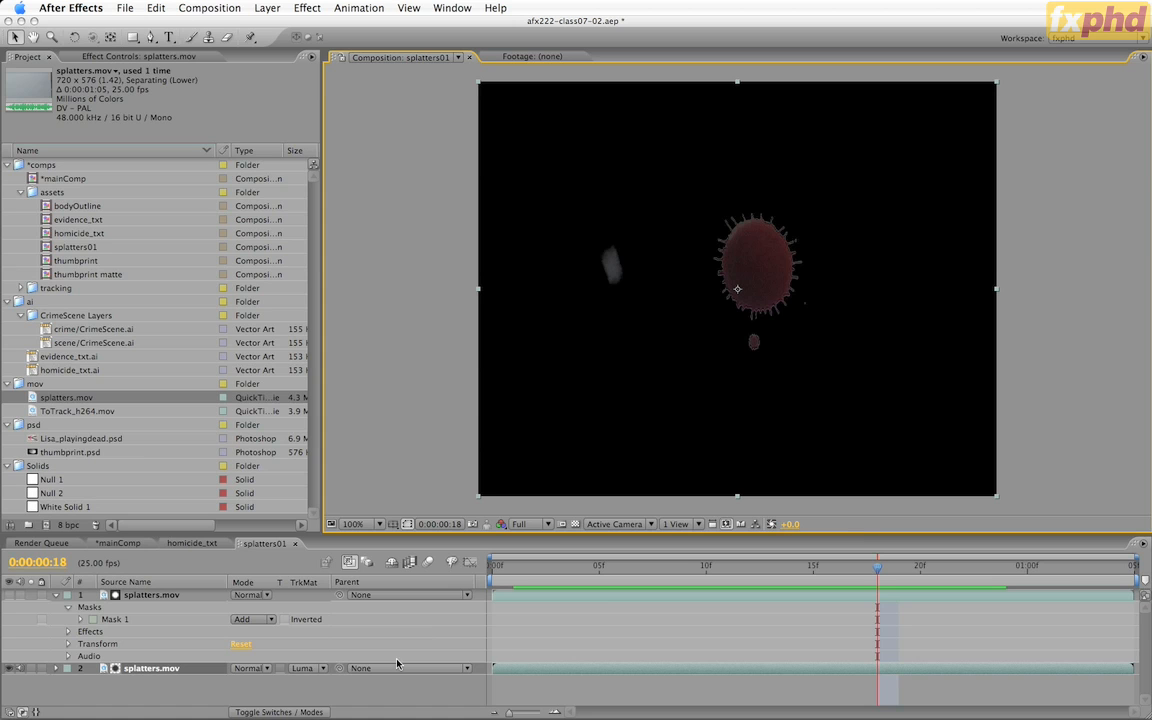
{"action": "left_click_drag", "start_coordinate": [871, 573], "coordinate": [743, 571]}
{"action": "left_click", "coordinate": [941, 570]}
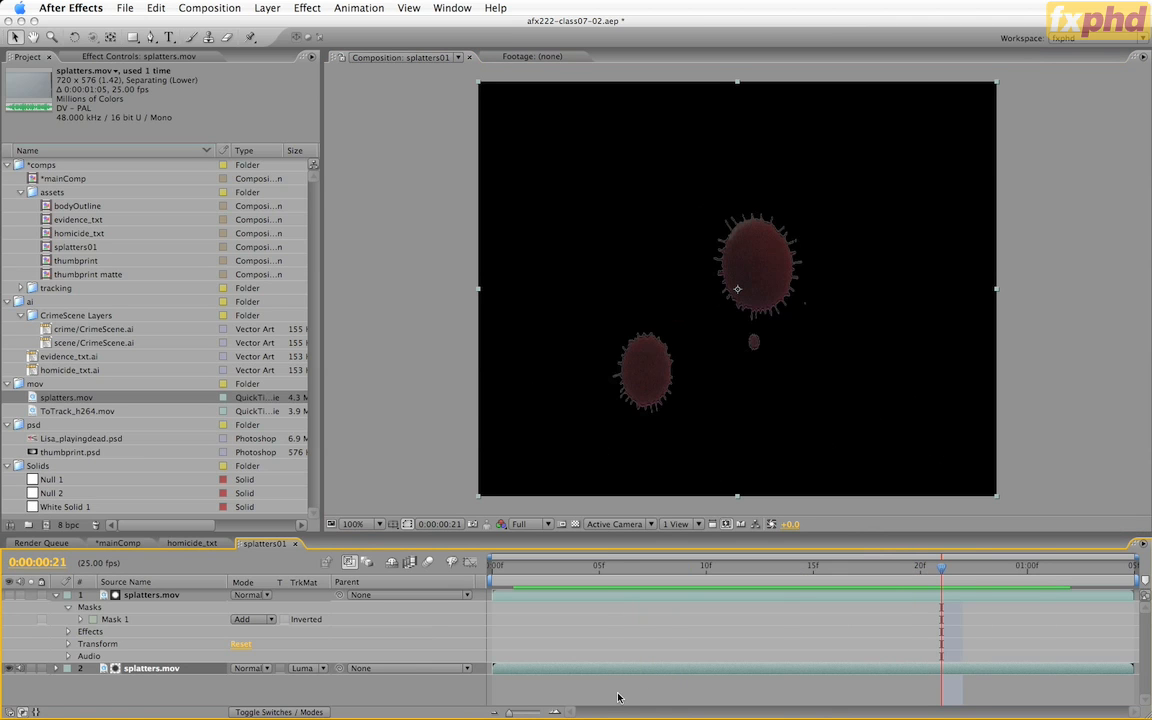
{"action": "mouse_move", "coordinate": [940, 566]}
{"action": "left_mouse_down"}
{"action": "mouse_move", "coordinate": [681, 566]}
{"action": "mouse_move", "coordinate": [938, 570]}
{"action": "left_mouse_up"}
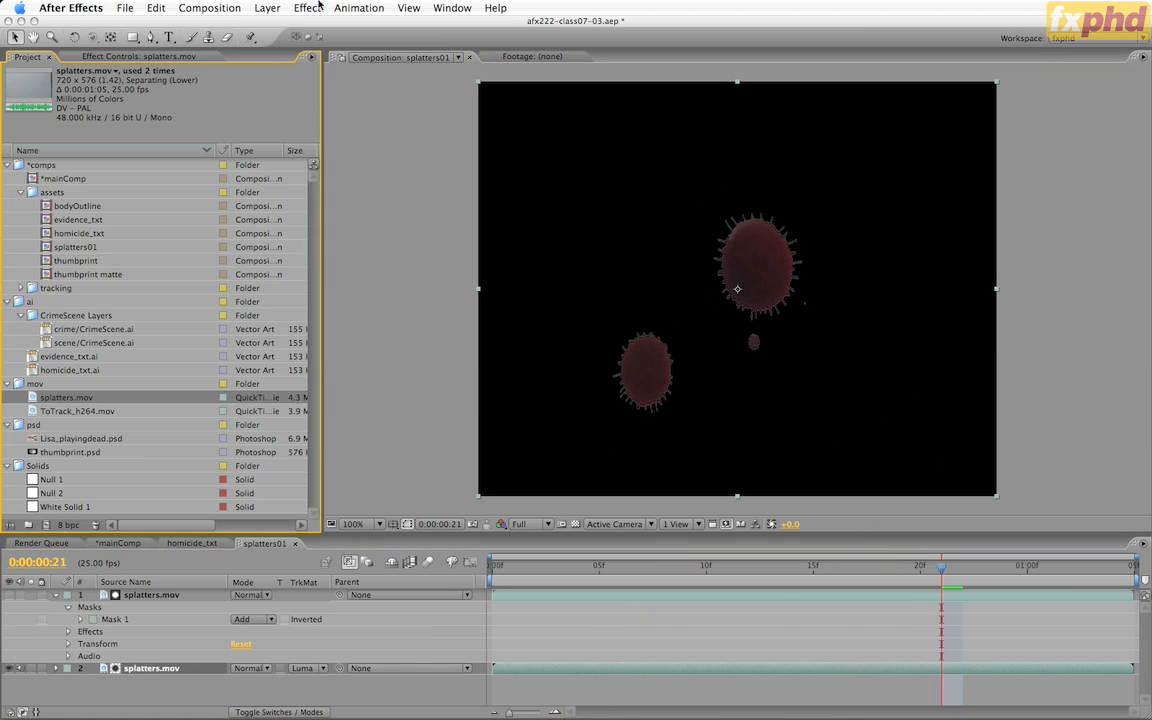
Step: Apply Hue/Saturation to the lower splatters.mov layer and set its Master Saturation to 60
{"action": "left_click", "coordinate": [296, 8]}
{"action": "left_click", "coordinate": [320, 7]}
{"action": "left_click", "coordinate": [166, 669]}
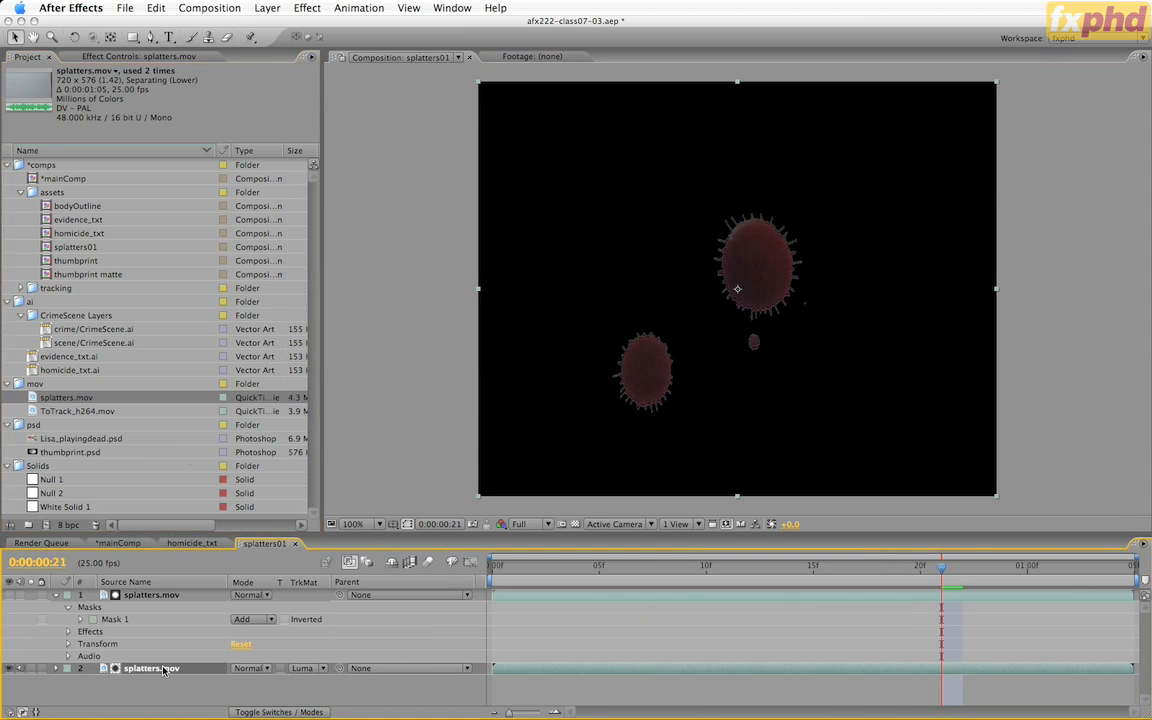
{"action": "left_click", "coordinate": [307, 8]}
{"action": "mouse_move", "coordinate": [378, 129]}
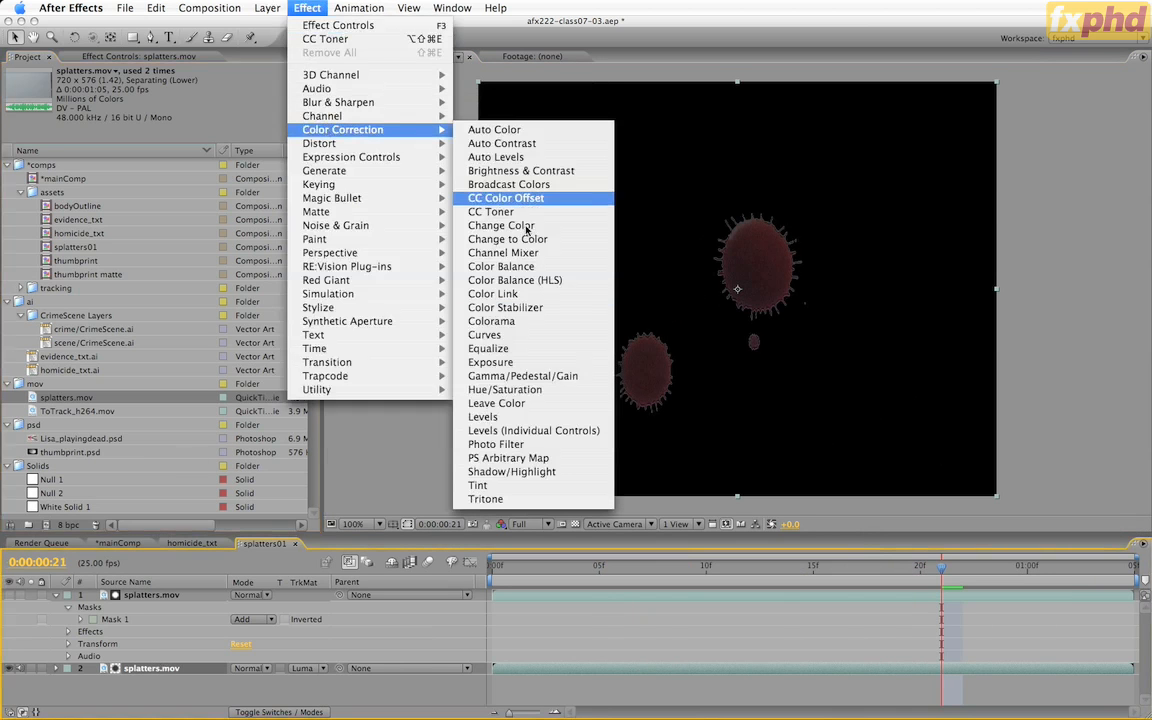
{"action": "left_click", "coordinate": [530, 392]}
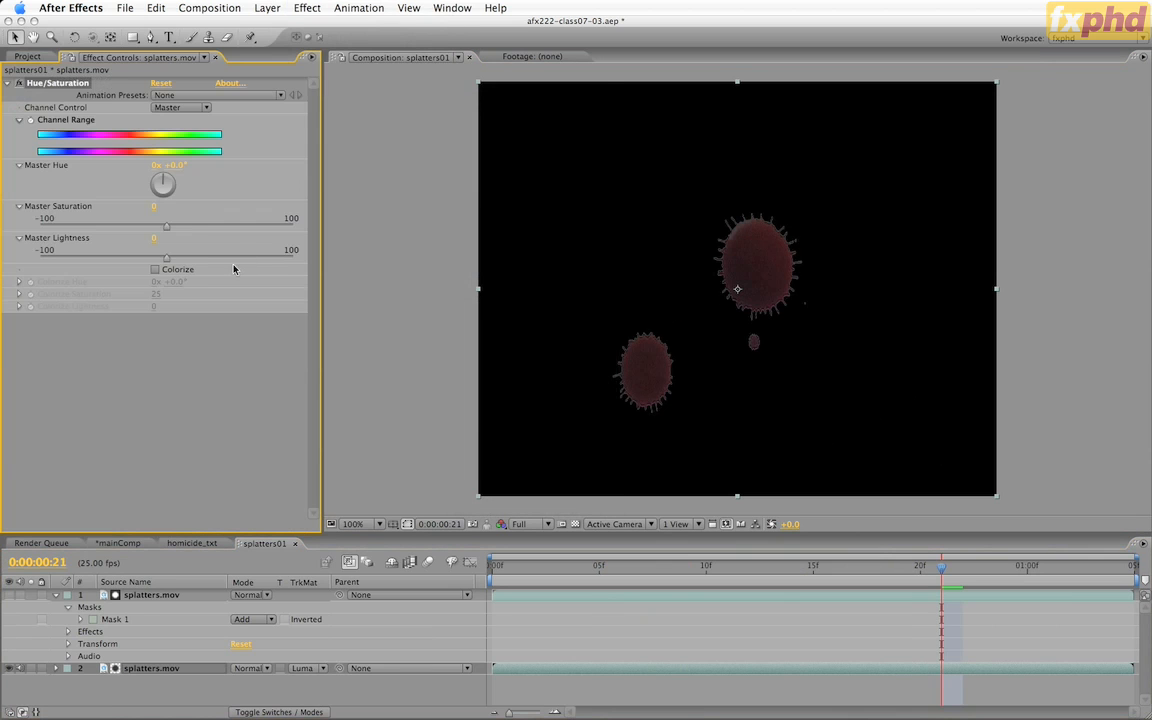
{"action": "left_click", "coordinate": [152, 207]}
{"action": "type", "text": "60"}
{"action": "key", "text": "Return"}
{"action": "left_click", "coordinate": [609, 700]}
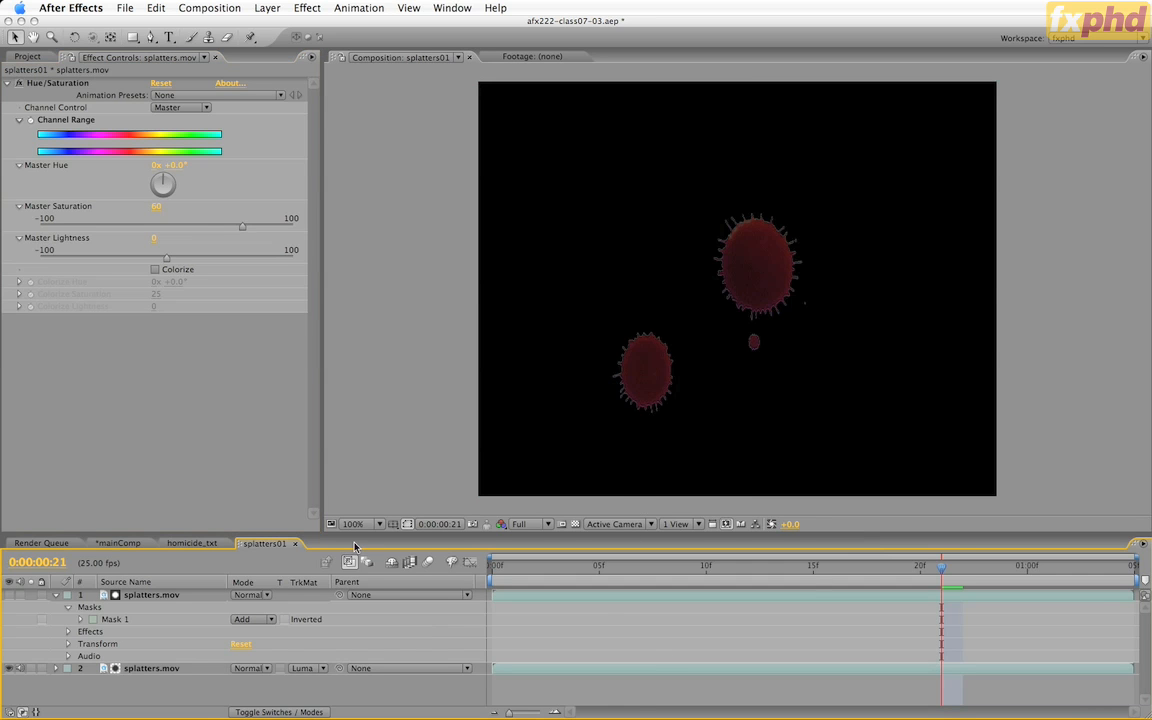
Step: Close splatters01, create the splatters02 composition from it, and duplicate the nested splatters01 layer
{"action": "left_click", "coordinate": [295, 544]}
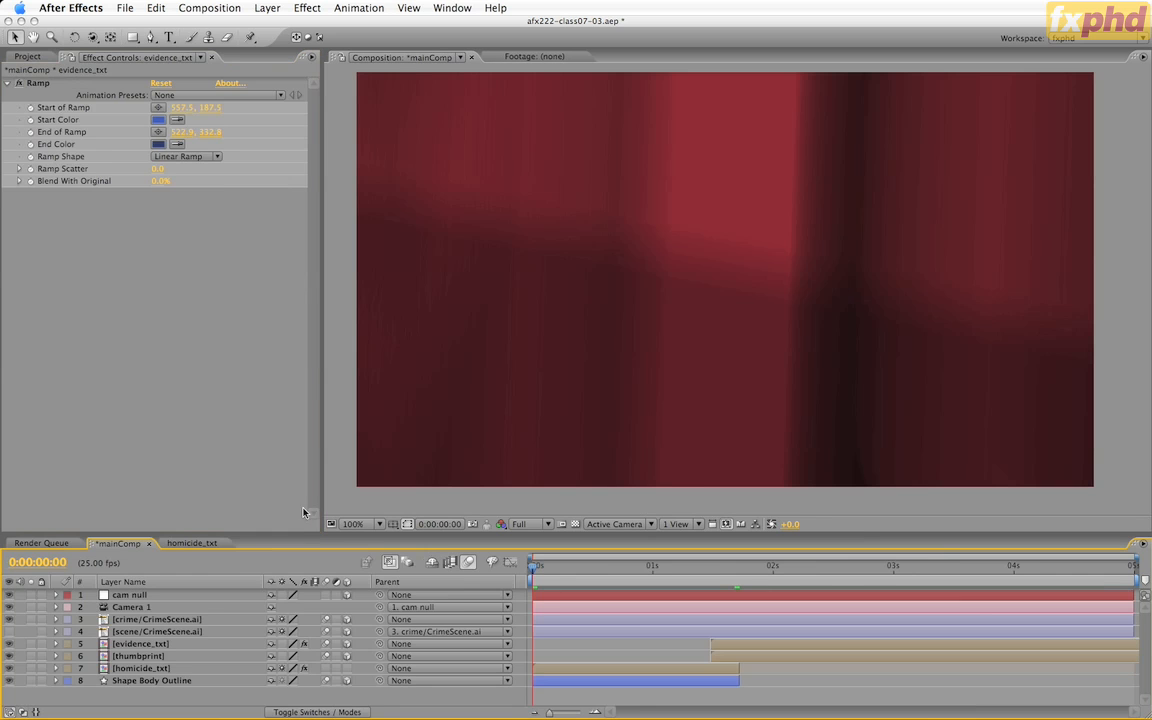
{"action": "left_click", "coordinate": [28, 56]}
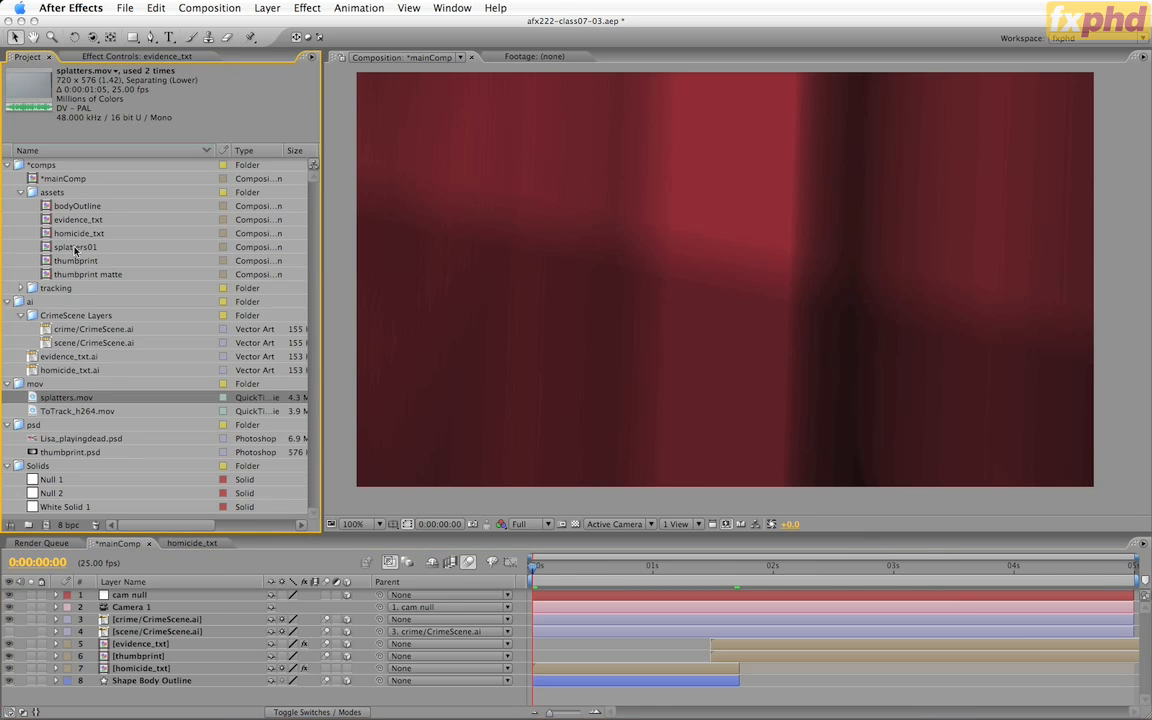
{"action": "left_click_drag", "start_coordinate": [76, 249], "coordinate": [46, 525]}
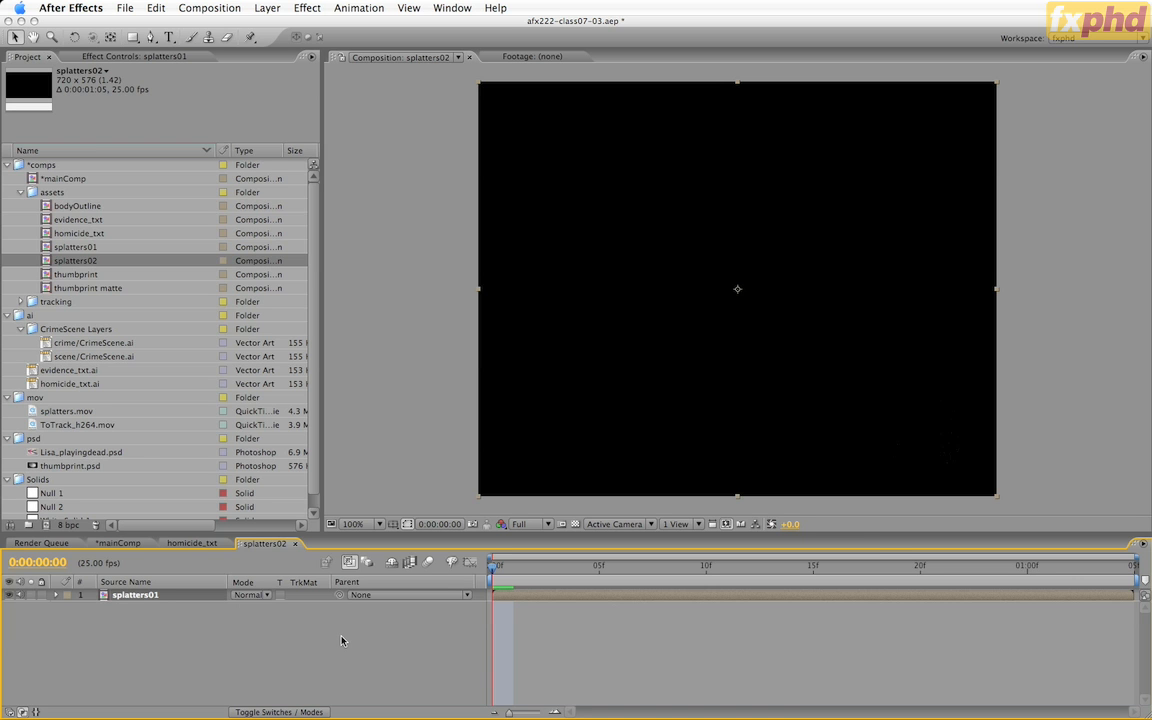
{"action": "key", "text": "super+d"}
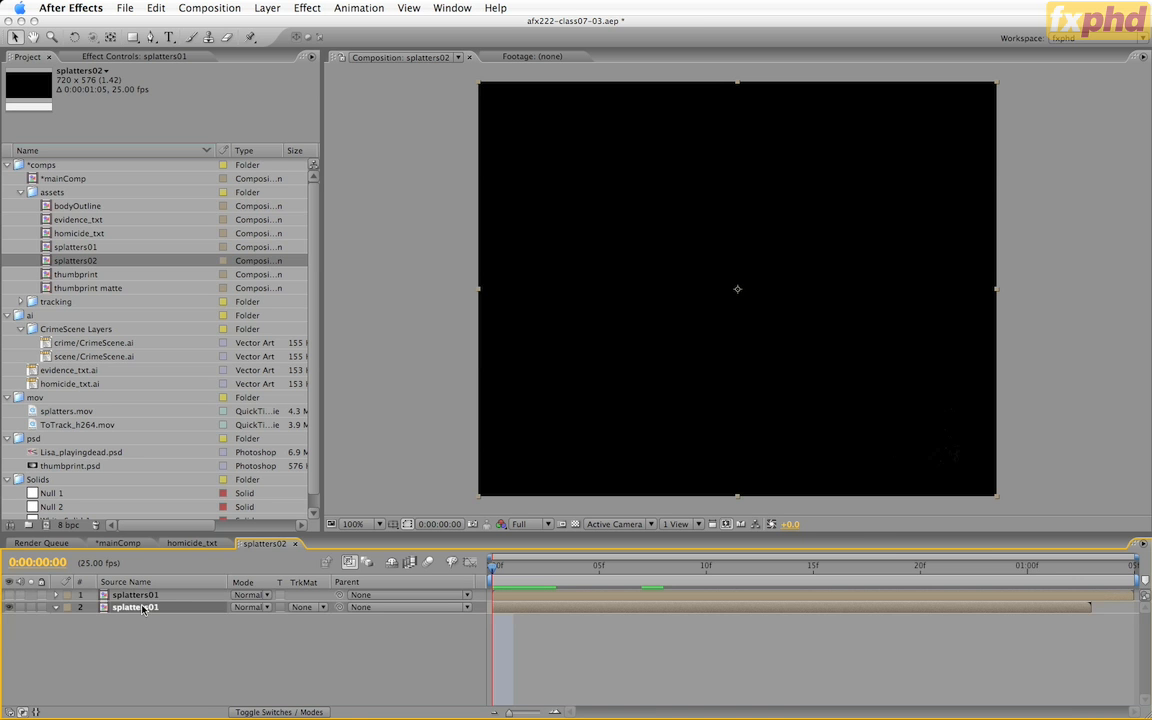
Step: Freeze the lower splatters01 layer at 0:00:00:07 with a Time Remap keyframe, removing the end keyframe, and extend the layer to the composition's end
{"action": "left_click_drag", "start_coordinate": [493, 569], "coordinate": [648, 587]}
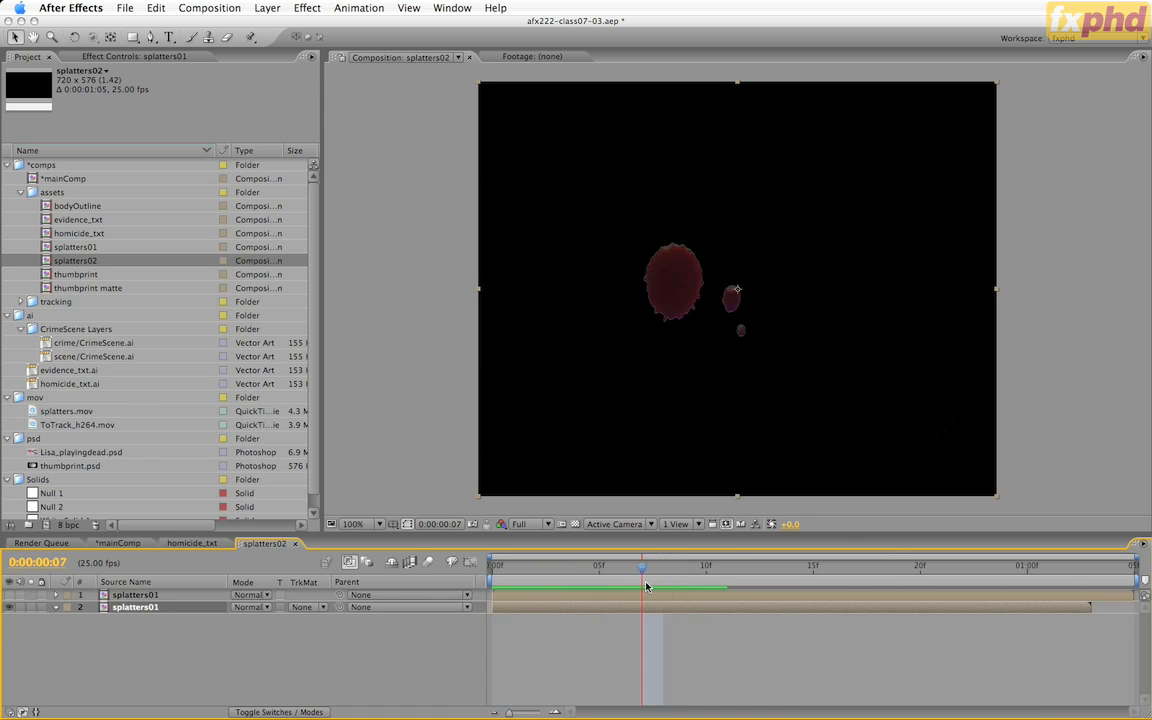
{"action": "left_click", "coordinate": [270, 7]}
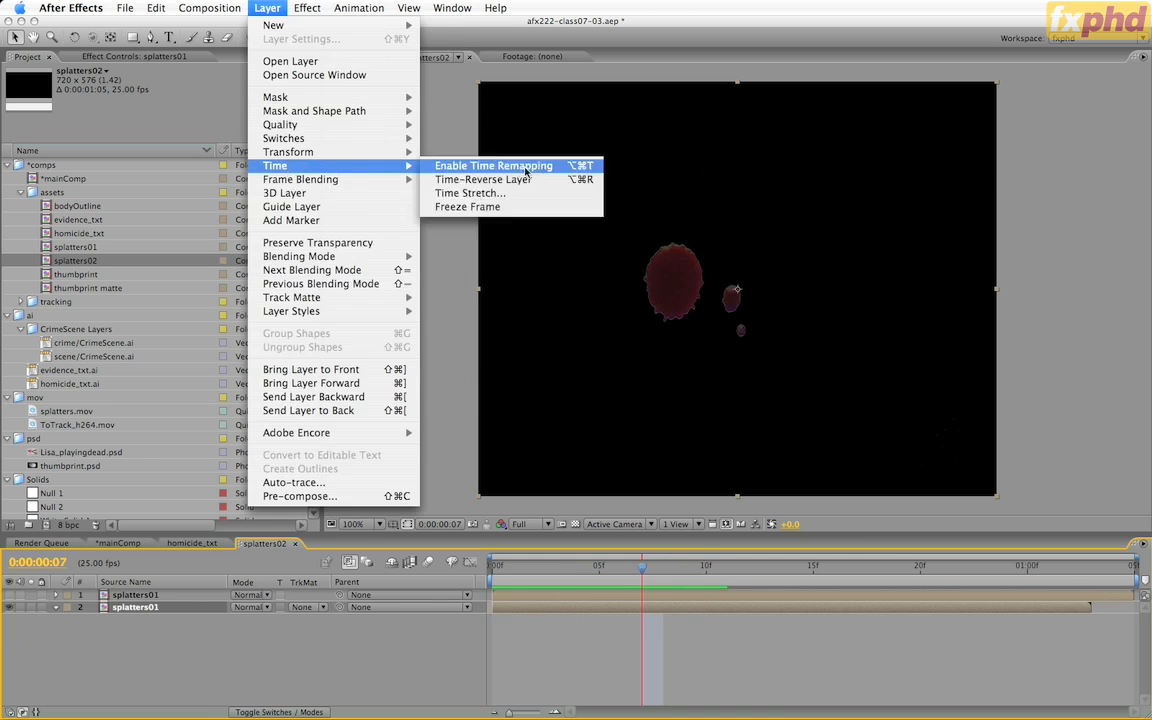
{"action": "left_click", "coordinate": [524, 168]}
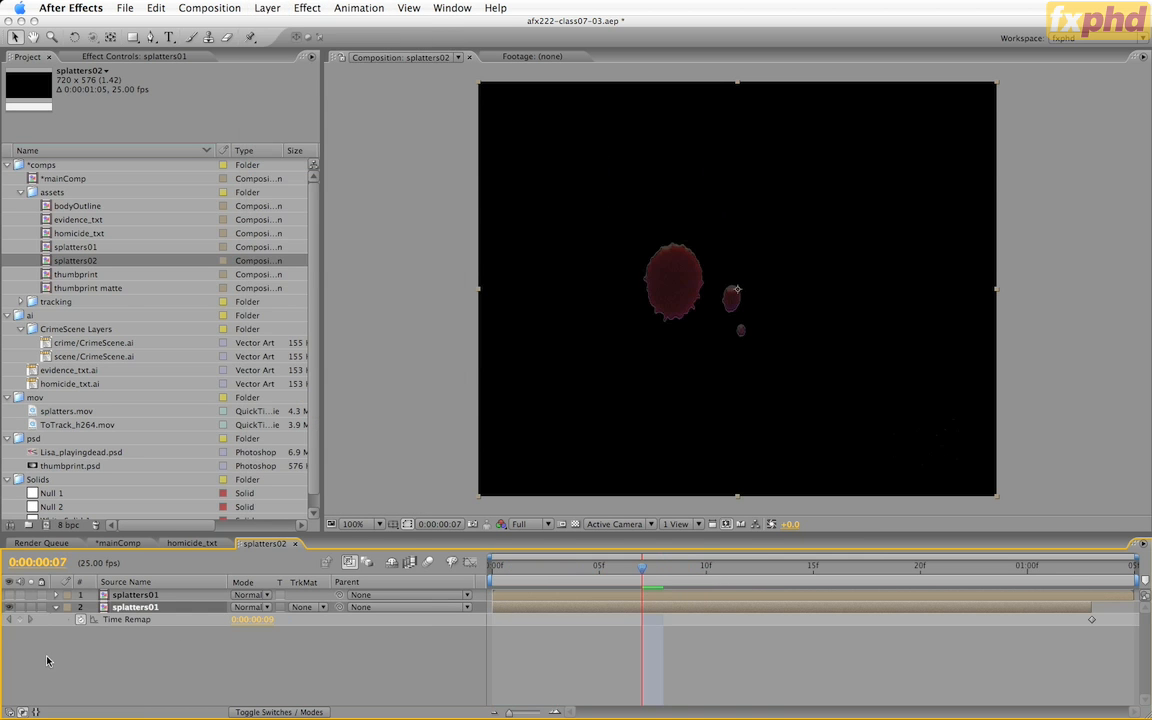
{"action": "left_click", "coordinate": [20, 620]}
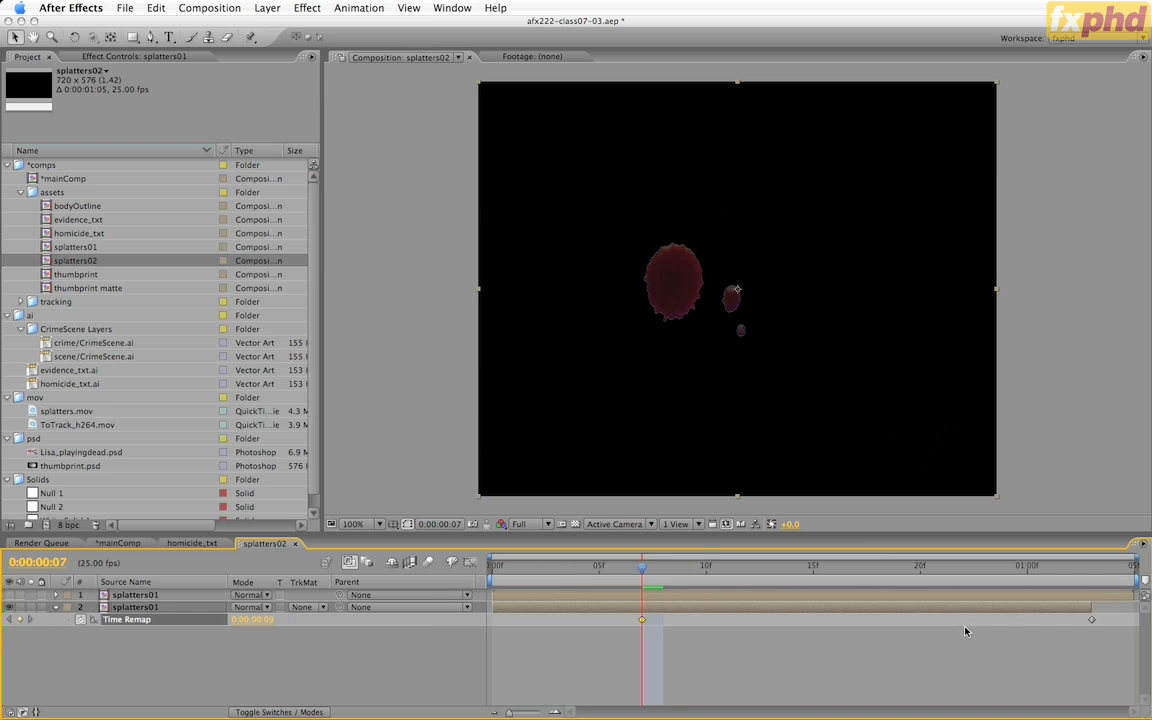
{"action": "key", "text": "Delete"}
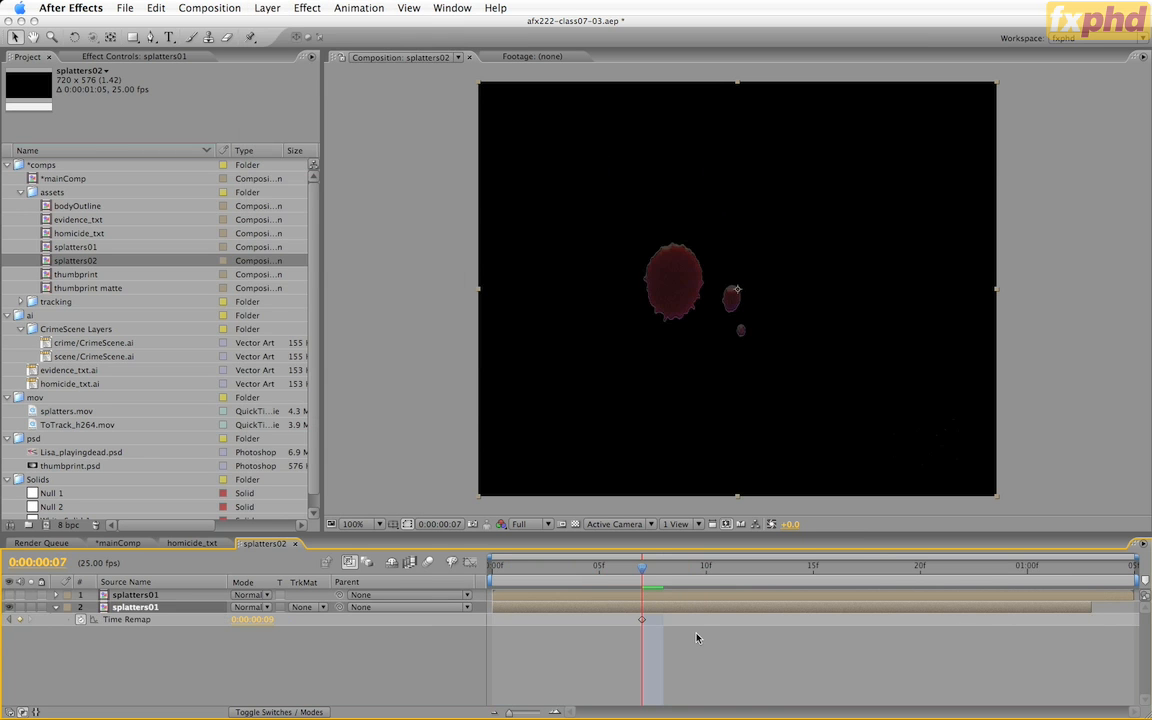
{"action": "left_click_drag", "start_coordinate": [641, 574], "coordinate": [1028, 574]}
{"action": "left_click_drag", "start_coordinate": [1102, 611], "coordinate": [1141, 610]}
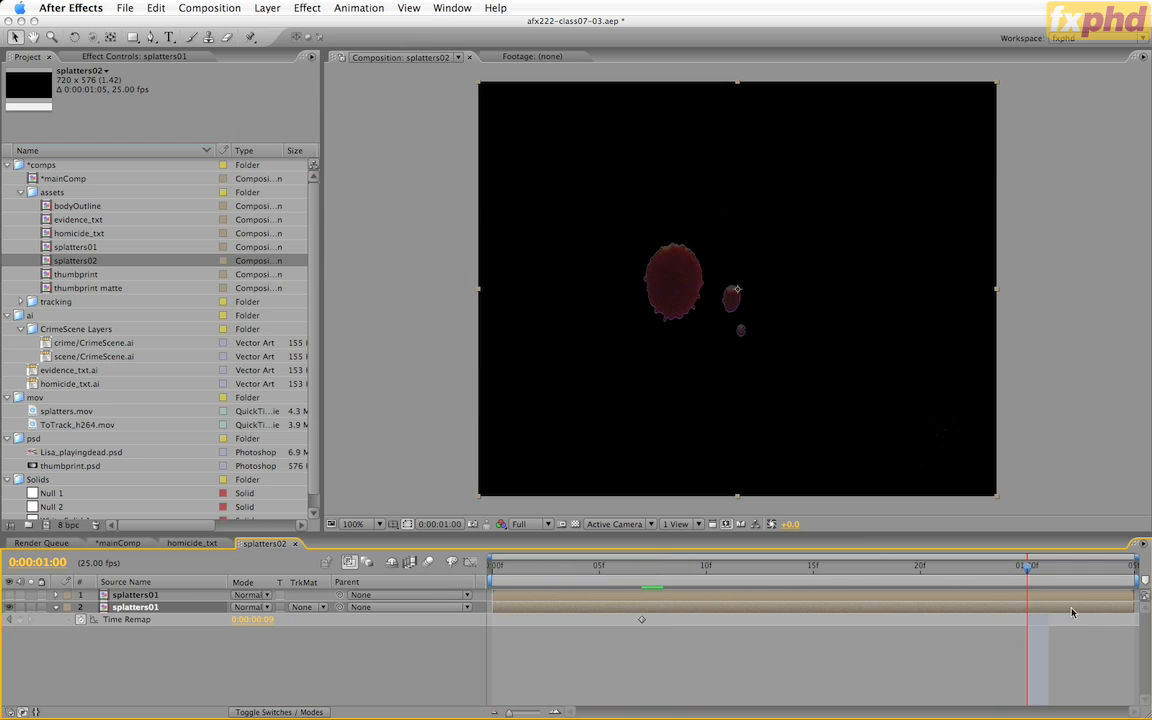
Step: Scrub and play back splatters02 to check the timing of the time-remapped splatter layers
{"action": "left_click_drag", "start_coordinate": [601, 569], "coordinate": [1113, 569]}
{"action": "key", "text": "space"}
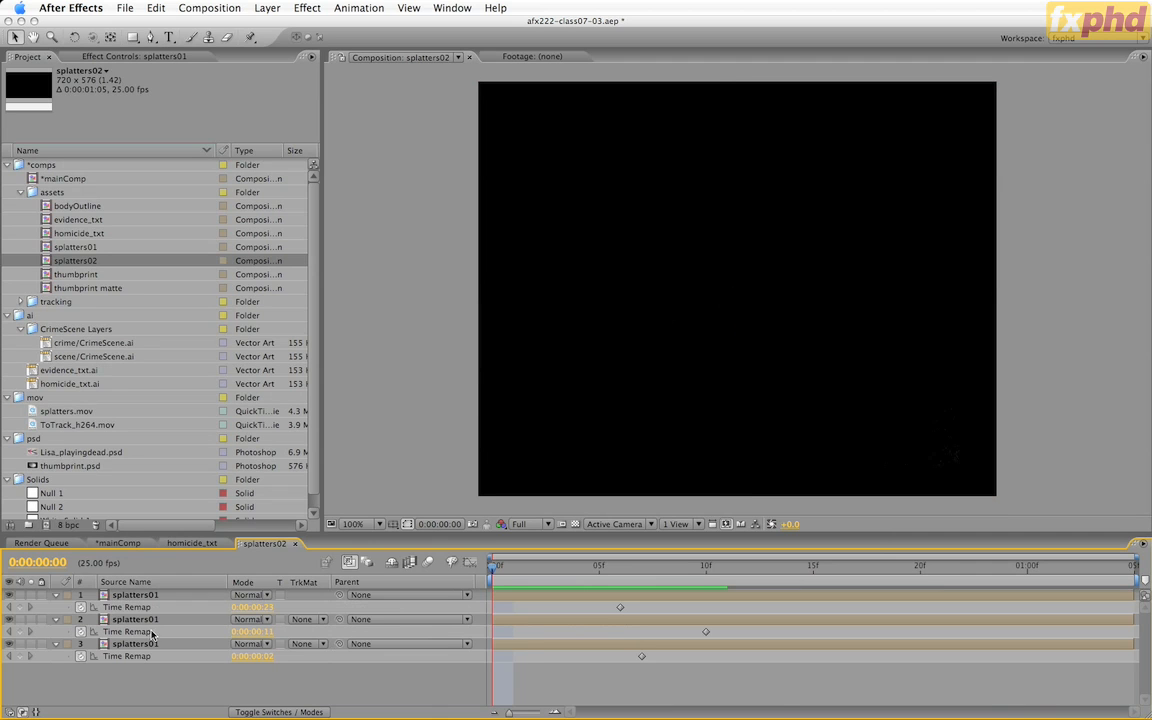
{"action": "left_click_drag", "start_coordinate": [498, 572], "coordinate": [706, 612]}
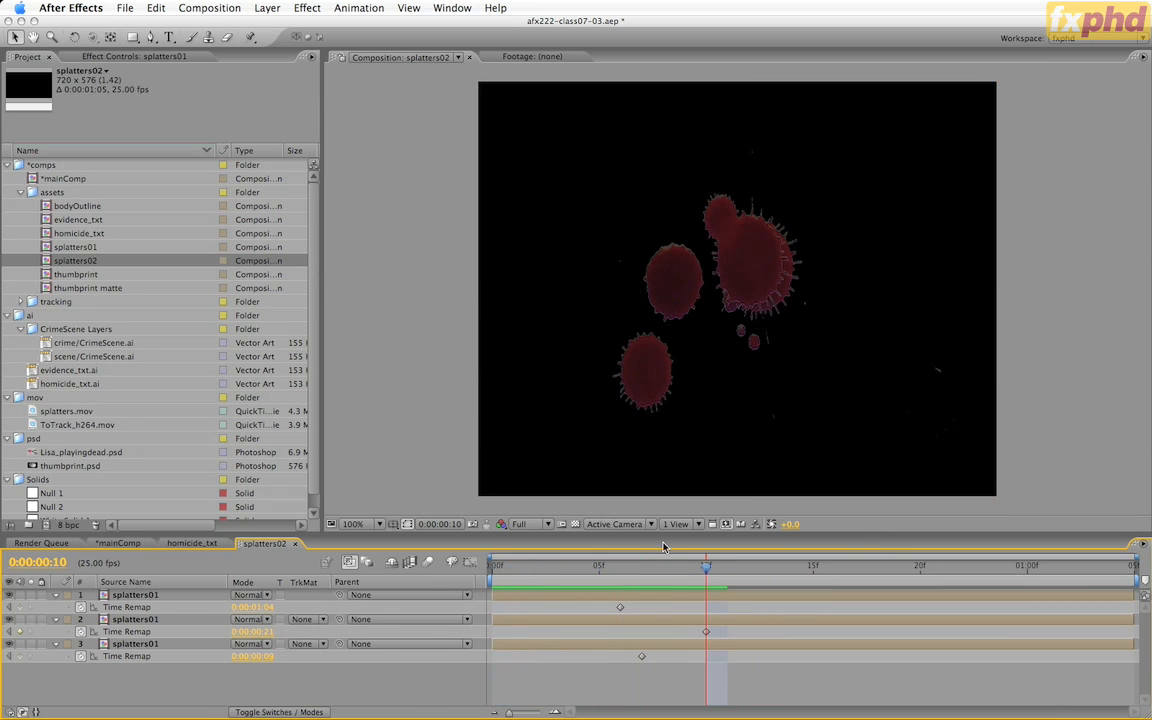
{"action": "left_click_drag", "start_coordinate": [705, 570], "coordinate": [496, 570]}
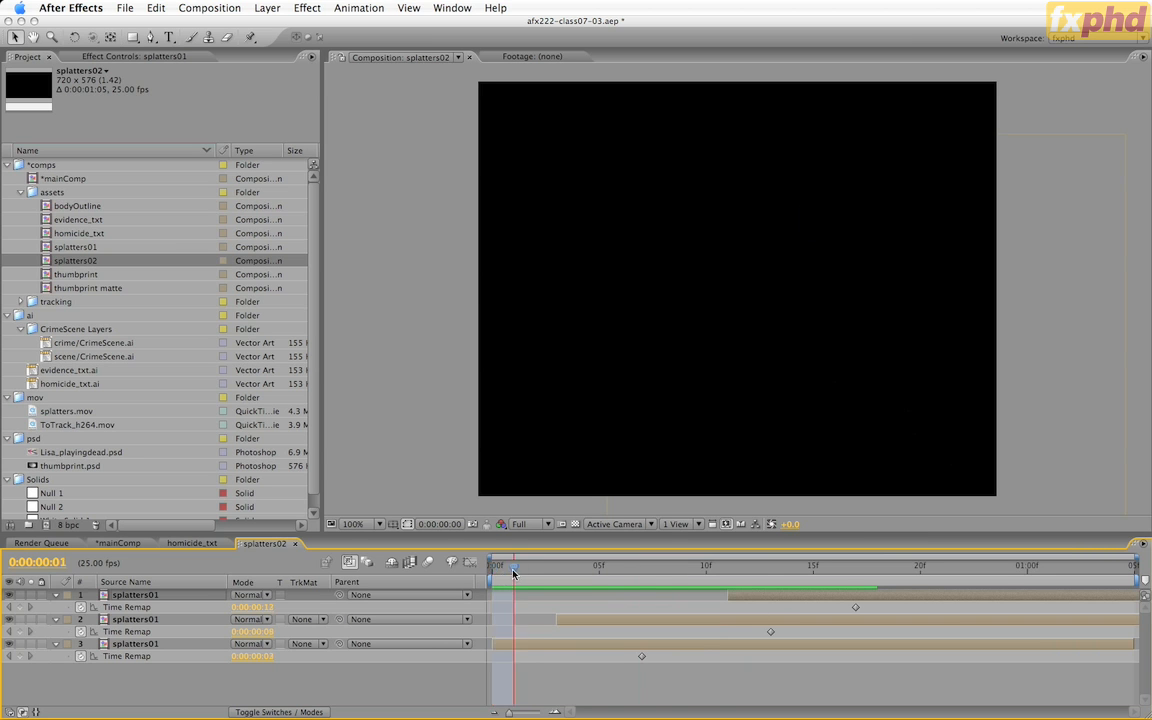
{"action": "mouse_move", "coordinate": [501, 580]}
{"action": "left_mouse_down"}
{"action": "mouse_move", "coordinate": [905, 588]}
{"action": "mouse_move", "coordinate": [684, 585]}
{"action": "mouse_move", "coordinate": [545, 568]}
{"action": "mouse_move", "coordinate": [751, 568]}
{"action": "mouse_move", "coordinate": [492, 568]}
{"action": "left_mouse_up"}
{"action": "key", "text": "space"}
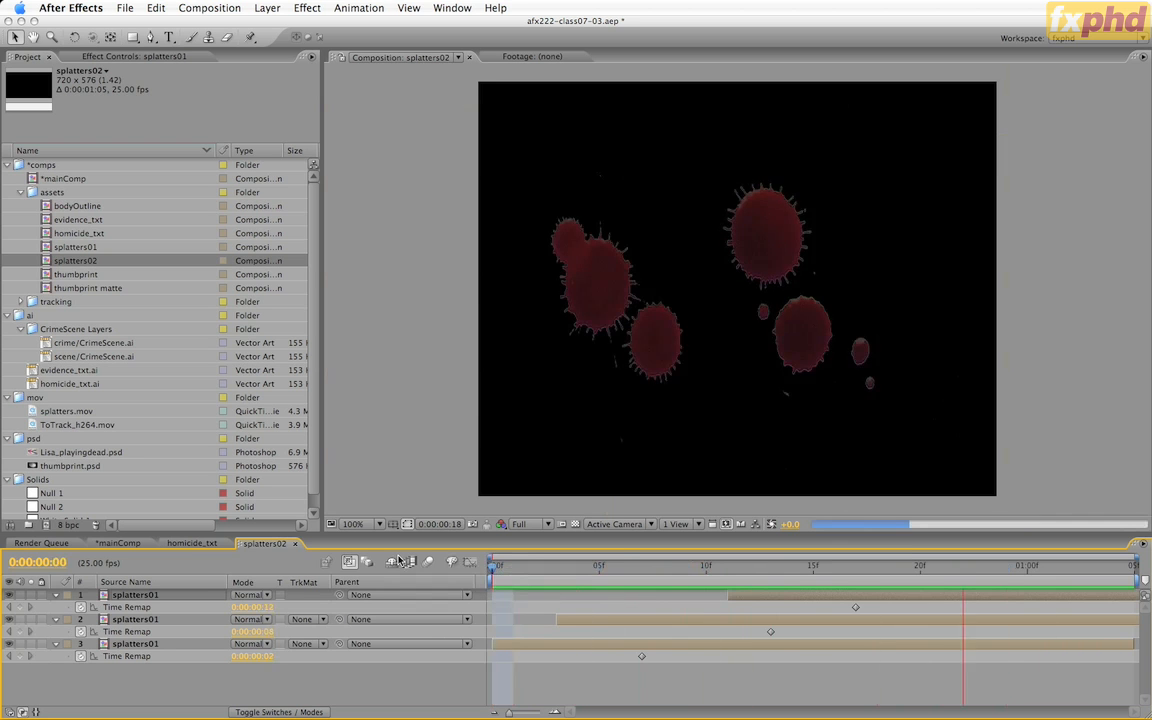
{"action": "key", "text": "space"}
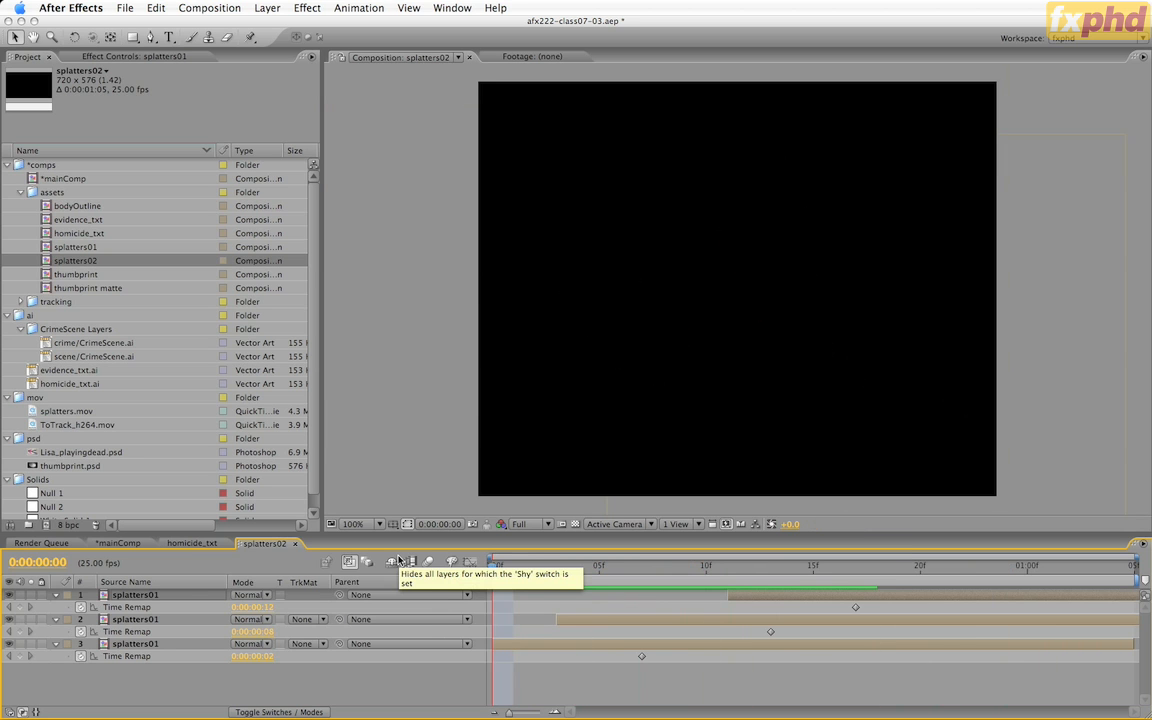
Step: Return to *mainComp, go to 0:00:00:22, and add splatters02 directly above the homicide_txt layer
{"action": "left_click", "coordinate": [296, 544]}
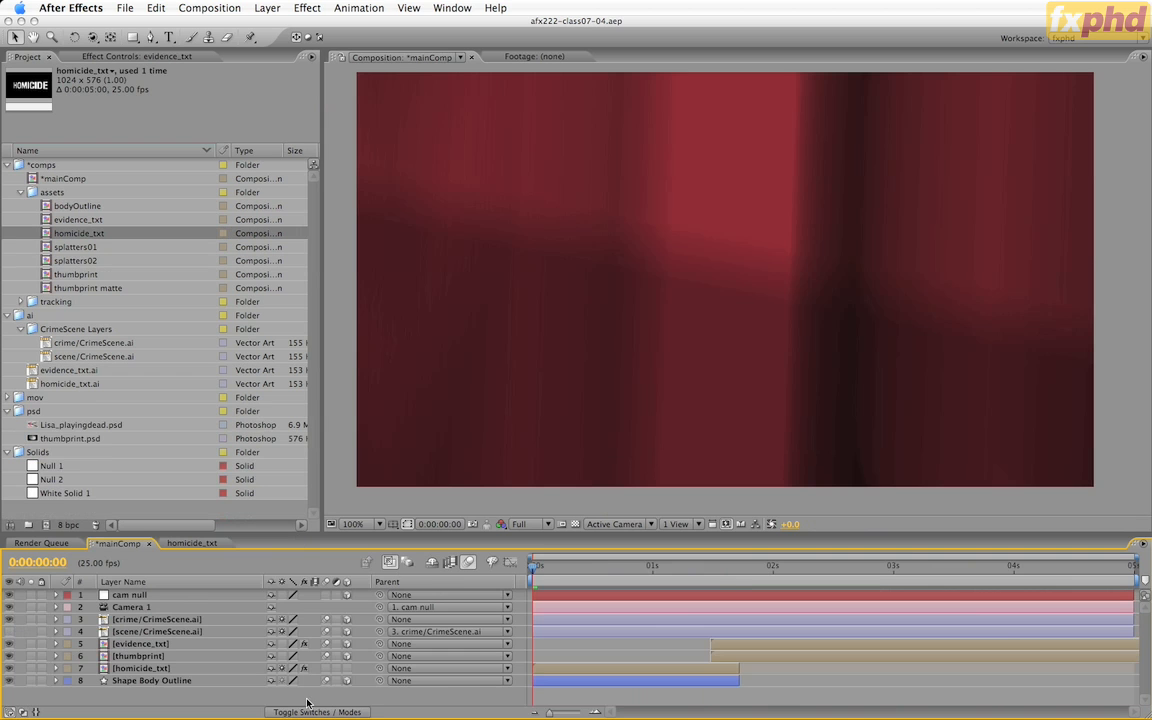
{"action": "left_click", "coordinate": [637, 567]}
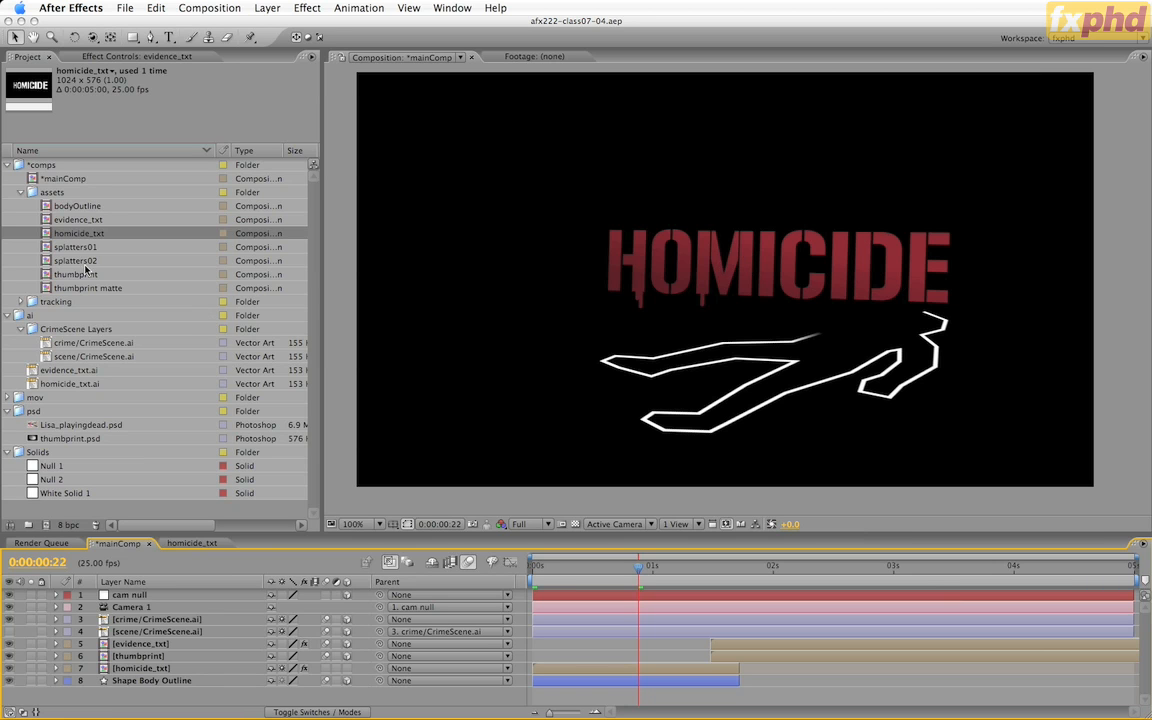
{"action": "left_click_drag", "start_coordinate": [83, 263], "coordinate": [158, 667]}
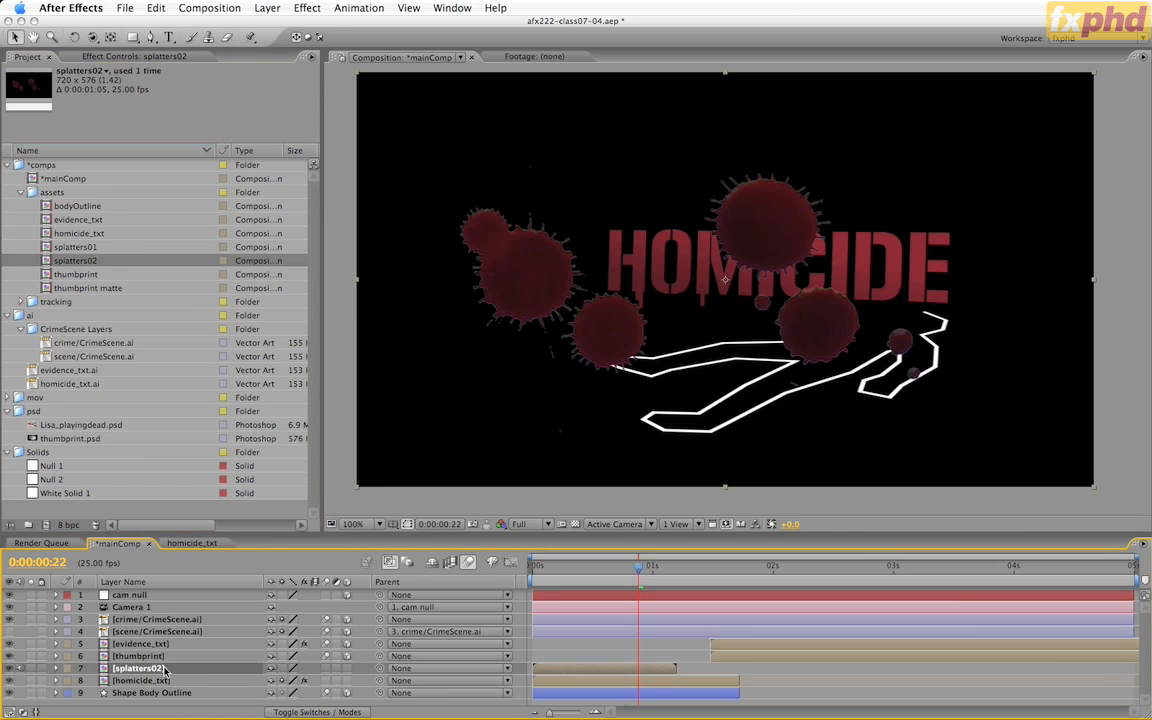
Step: Make the splatters02 layer 3D, with its position at 900, 15, 800 and its Y Rotation at 25°
{"action": "left_click", "coordinate": [349, 671]}
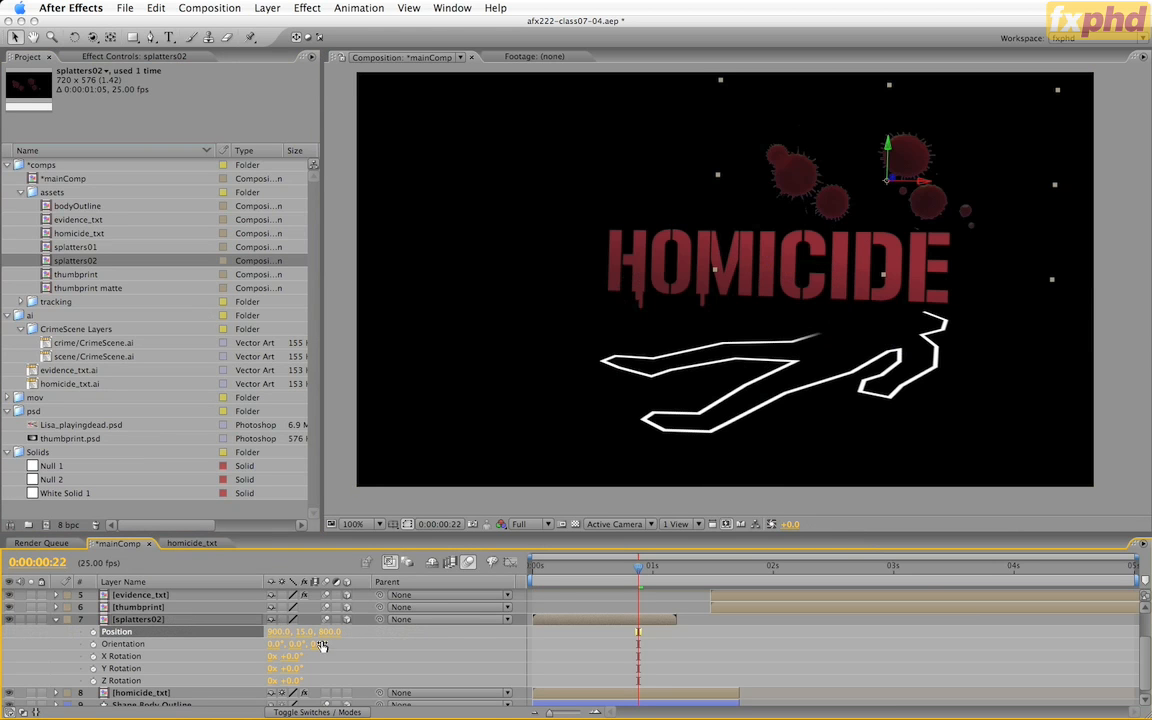
{"action": "left_click", "coordinate": [288, 669]}
{"action": "key", "text": "Return"}
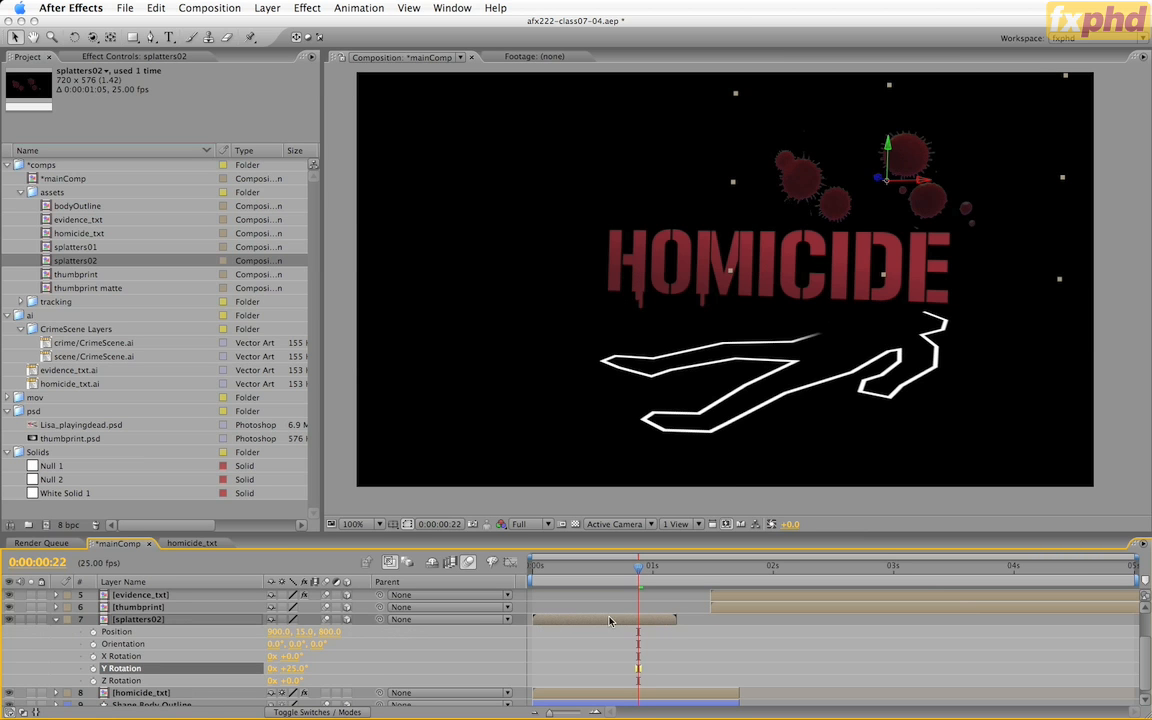
Step: Open the nested splatters02 and splatters01 compositions to inspect their layers, and return to splatters02
{"action": "double_click", "coordinate": [659, 621]}
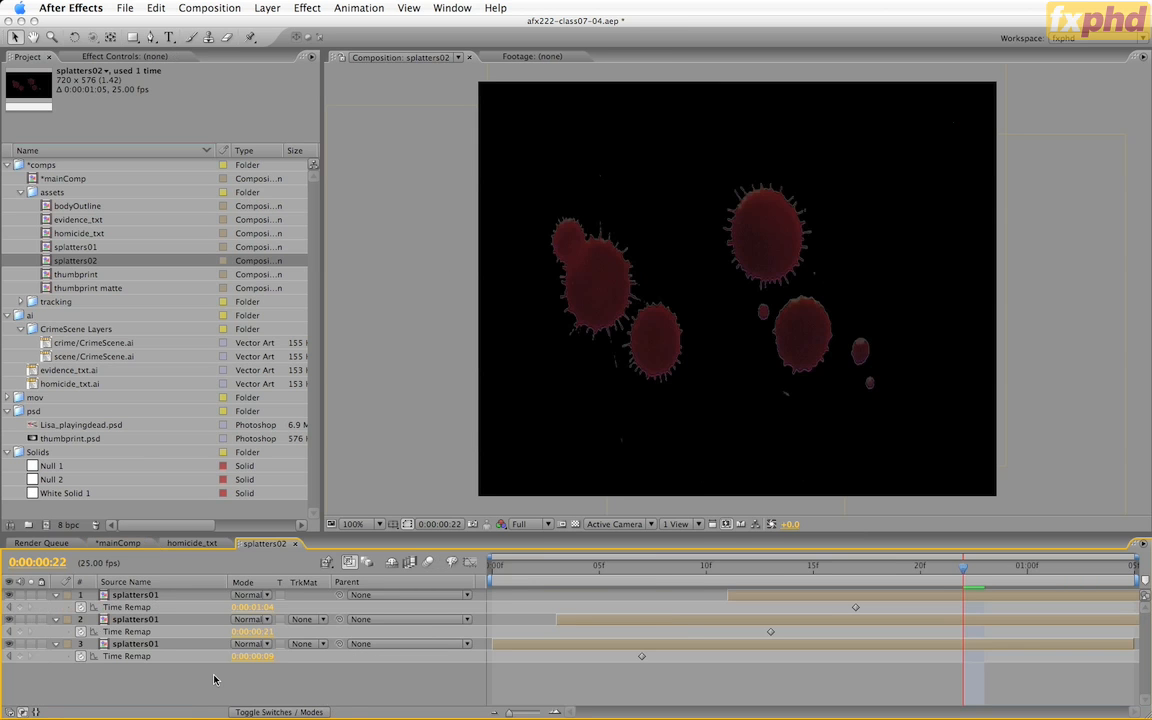
{"action": "double_click", "coordinate": [165, 645]}
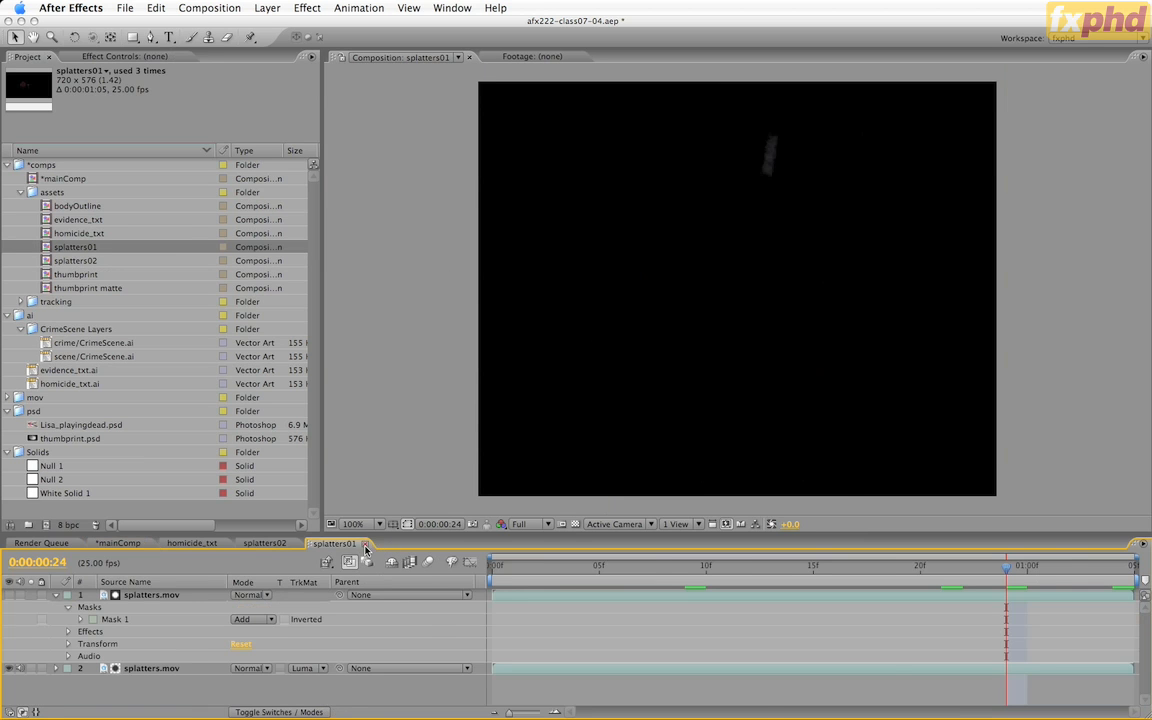
{"action": "left_click", "coordinate": [265, 543]}
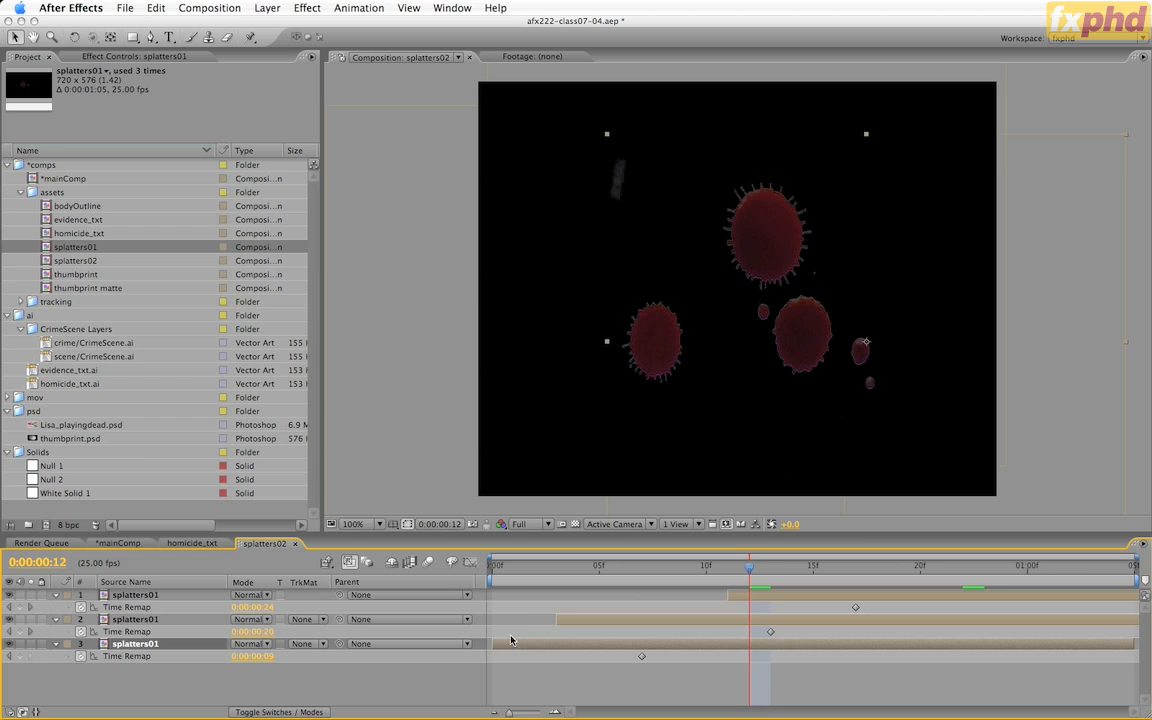
Step: Set the splatters02 composition's duration to 0:00:05:00 and show its full time range
{"action": "key", "text": "super+k"}
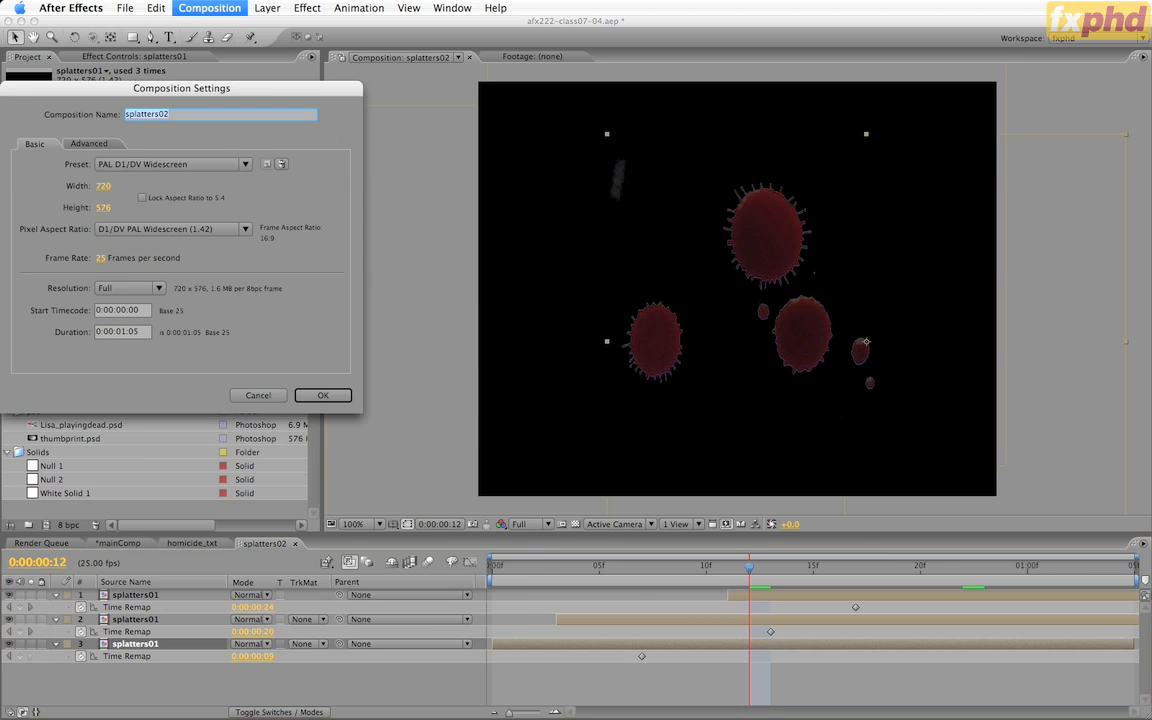
{"action": "left_click_drag", "start_coordinate": [113, 331], "coordinate": [229, 341]}
{"action": "type", "text": "05"}
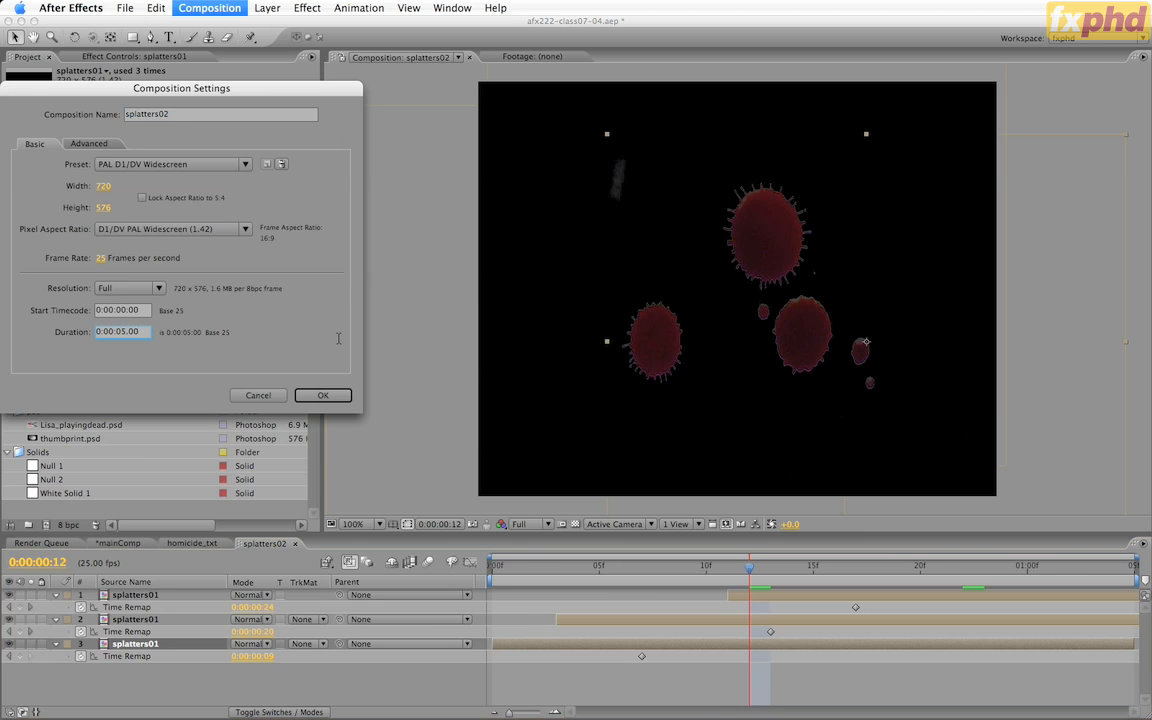
{"action": "key", "text": "Return"}
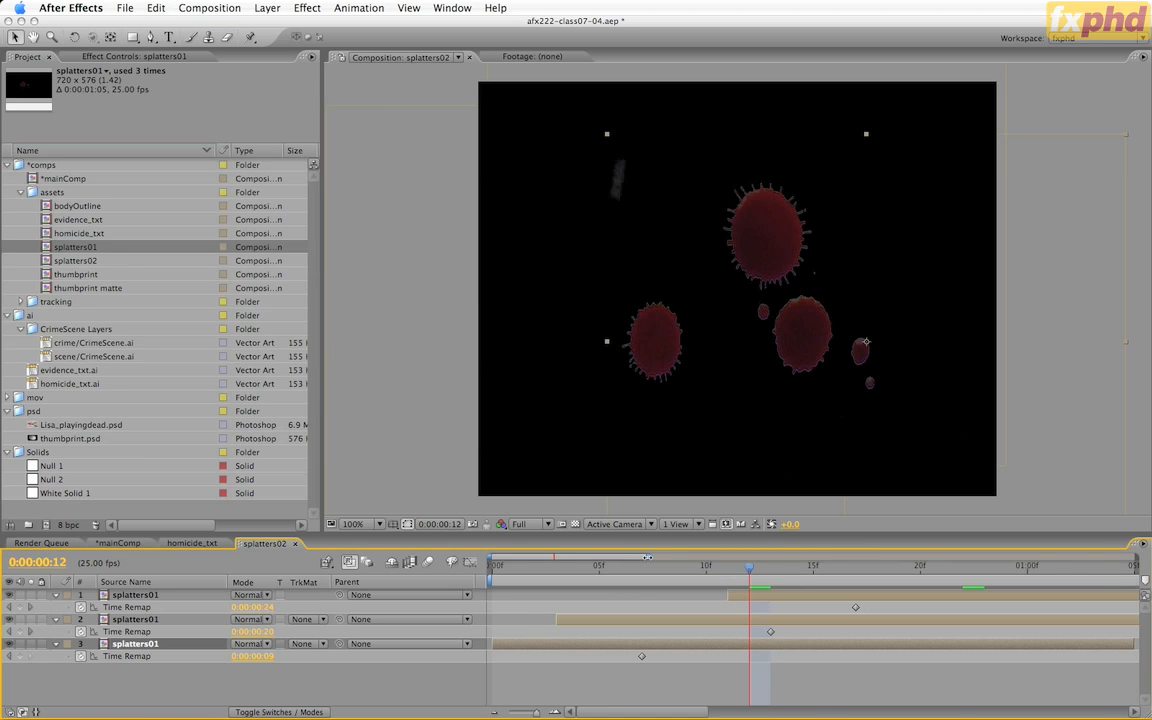
{"action": "left_click_drag", "start_coordinate": [648, 556], "coordinate": [1137, 558]}
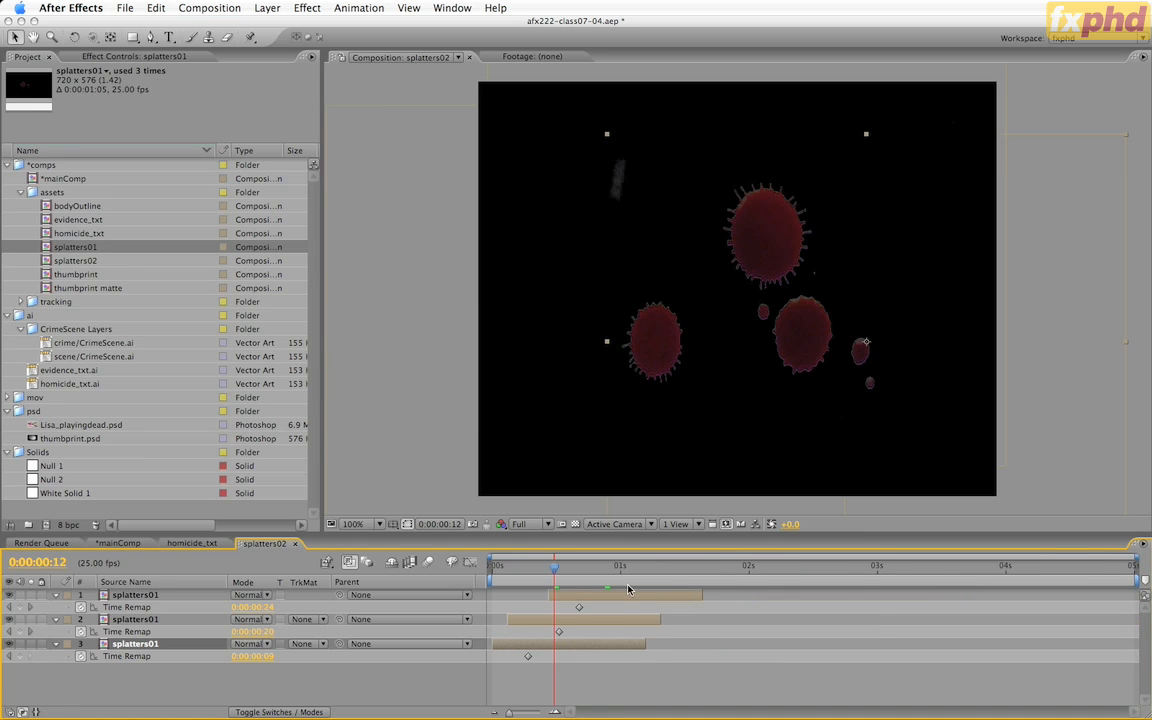
Step: Extend all three splatters01 layers to the last frame at 0:00:04:24 and scrub back to check the held splatters
{"action": "left_click", "coordinate": [627, 621], "text": "shift"}
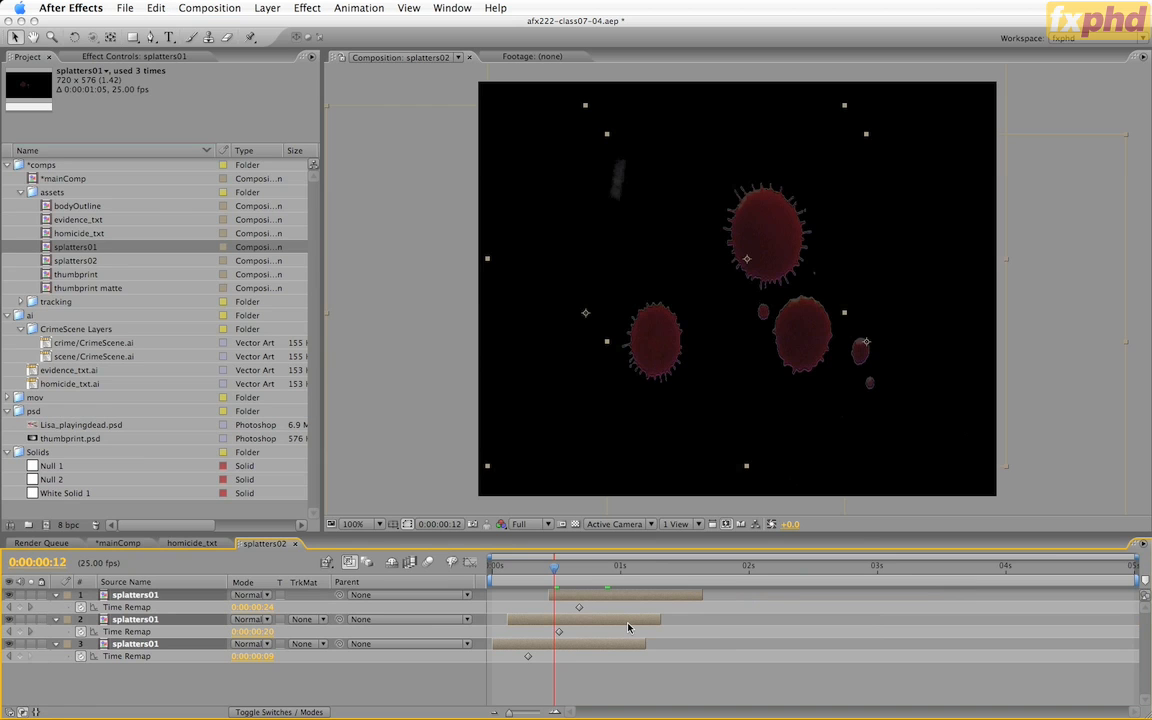
{"action": "key", "text": "End"}
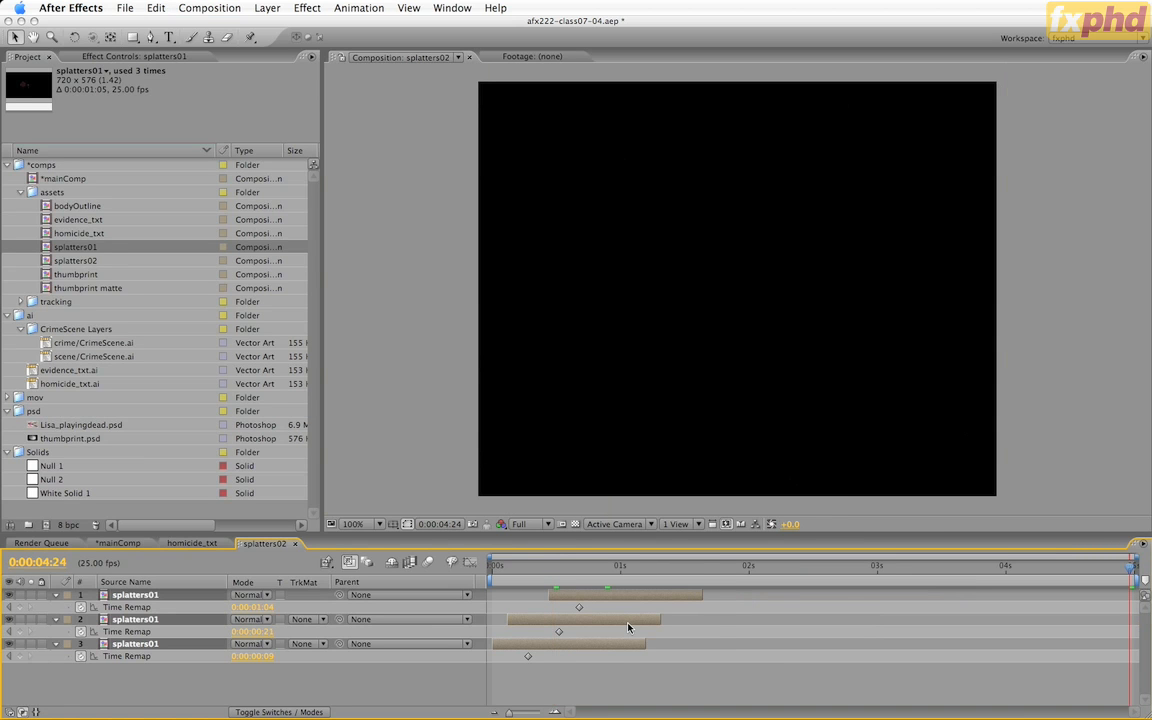
{"action": "key", "text": "alt+bracketright"}
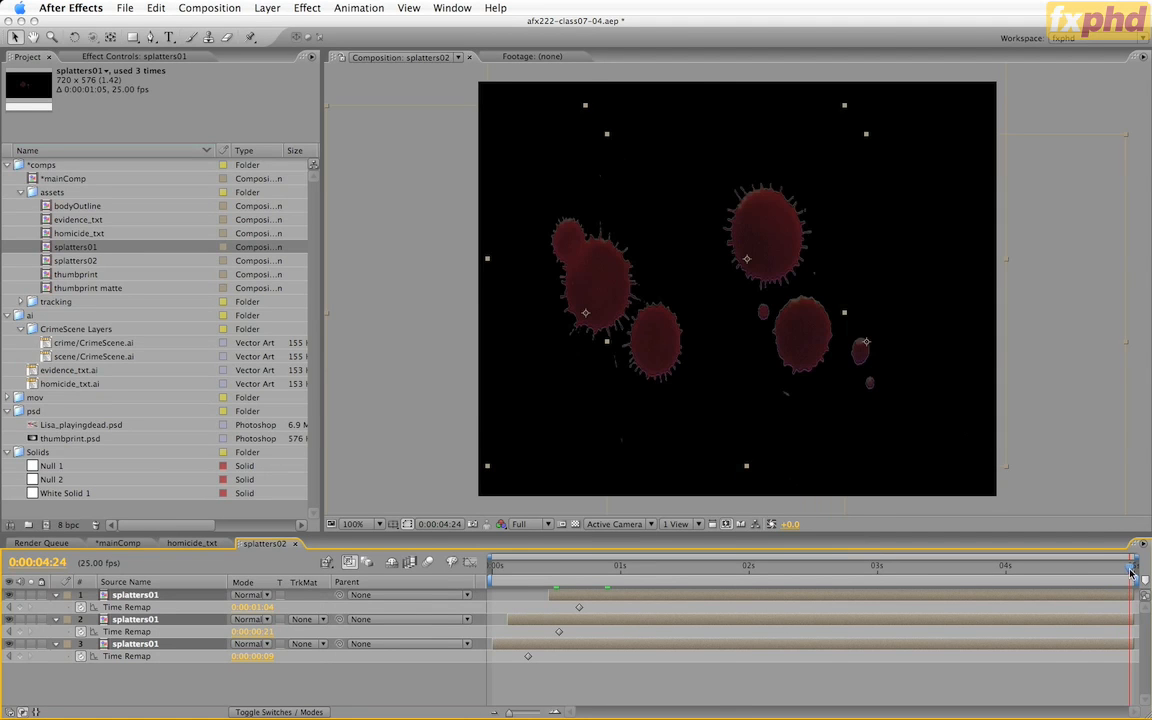
{"action": "left_click_drag", "start_coordinate": [1131, 573], "coordinate": [806, 576]}
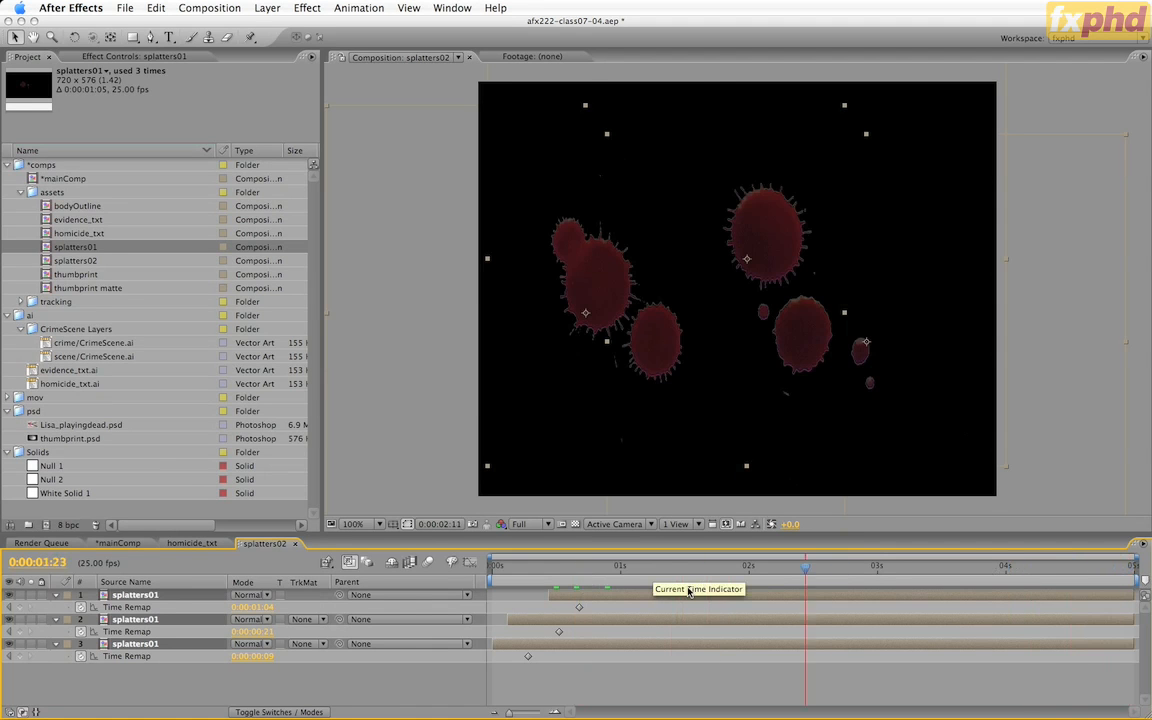
Step: Close the splatters02 composition and extend the splatters02 layer's end in mainComp to just past 0:00:01:16, where it has left the view
{"action": "left_click_drag", "start_coordinate": [688, 591], "coordinate": [1062, 578]}
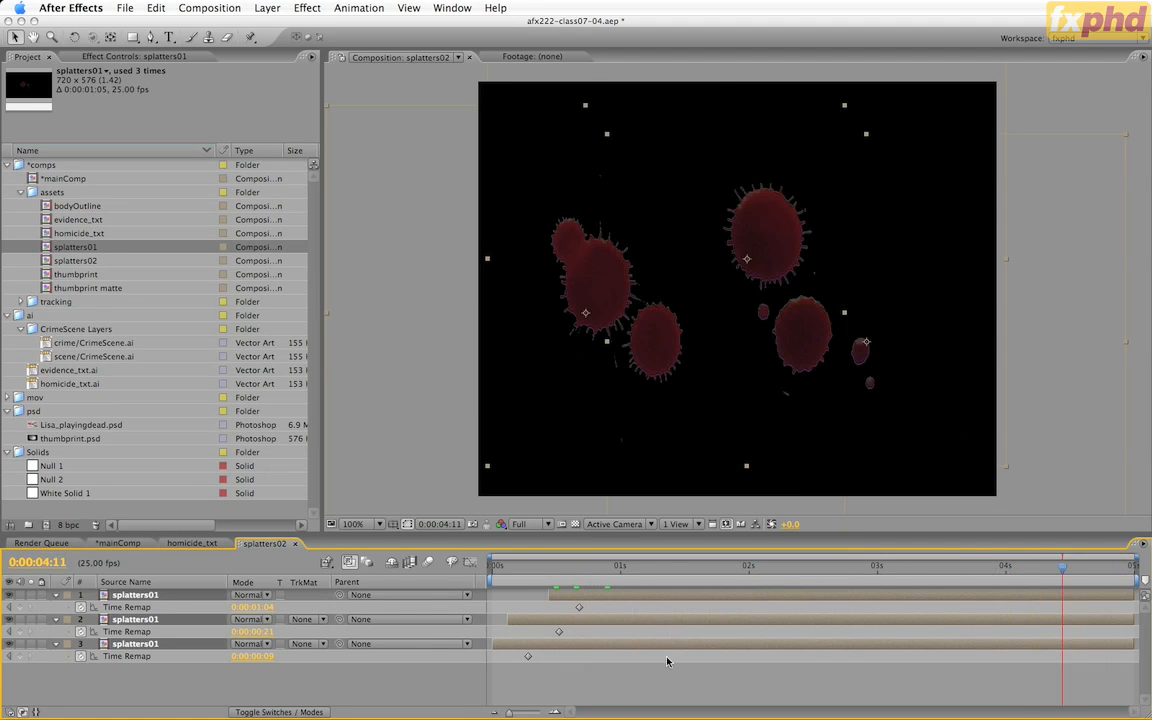
{"action": "left_click", "coordinate": [295, 543]}
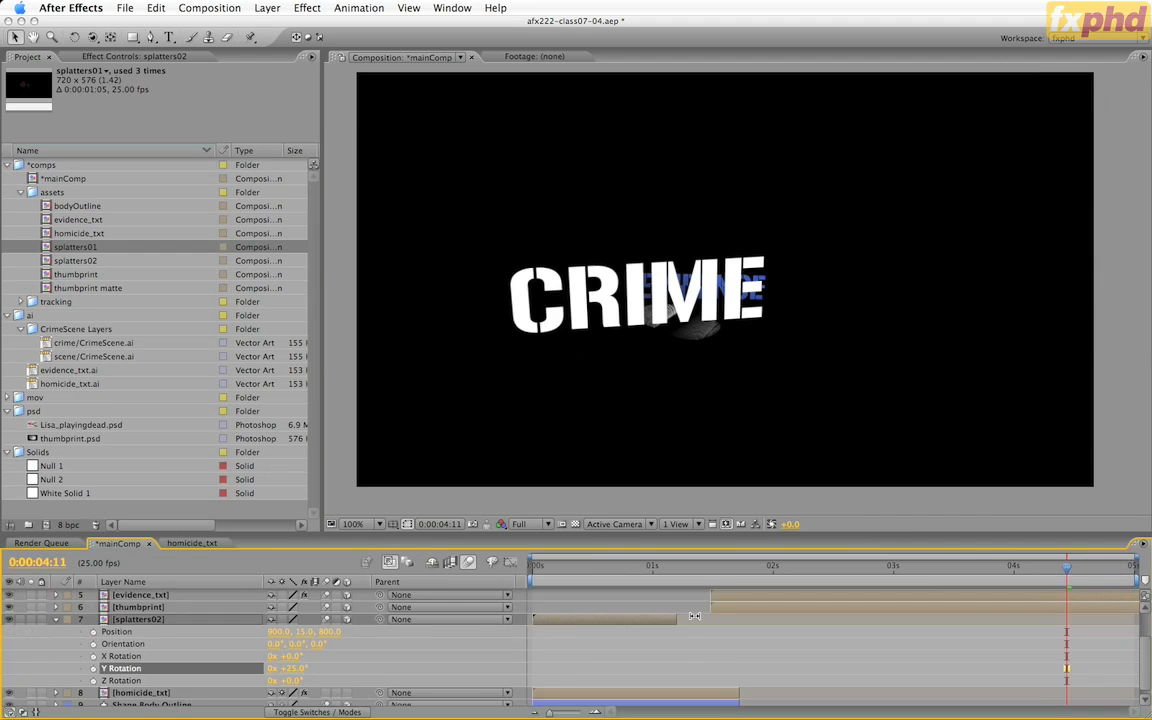
{"action": "left_click_drag", "start_coordinate": [676, 623], "coordinate": [719, 624]}
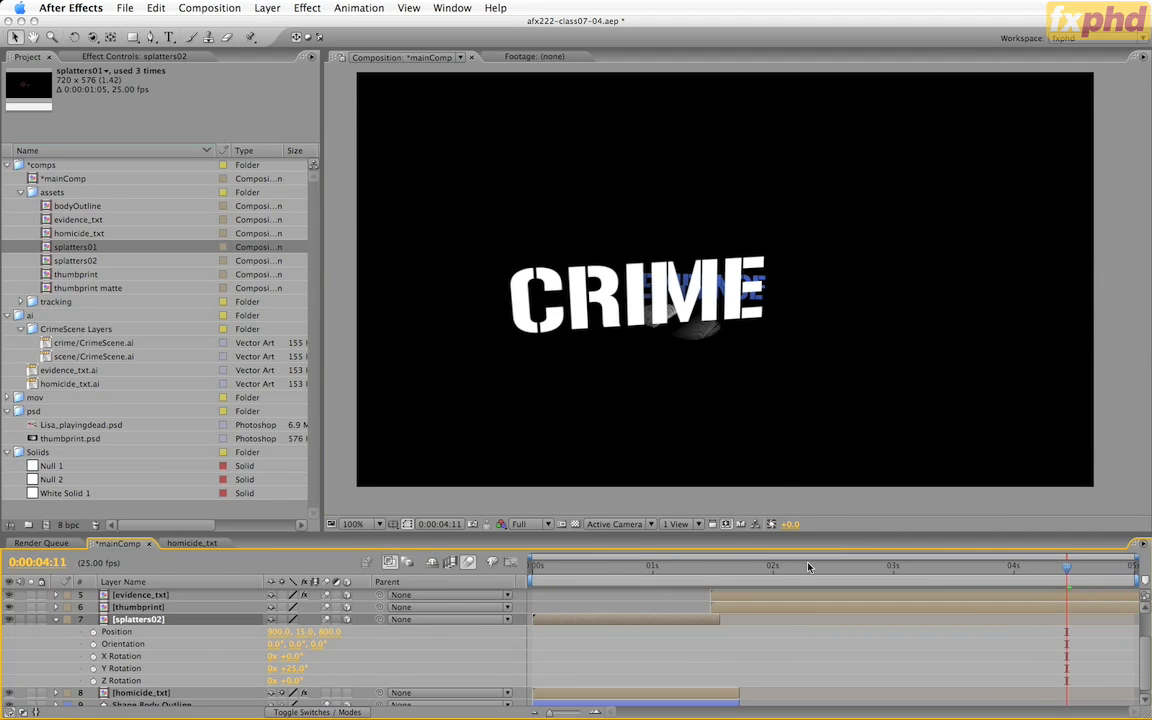
{"action": "left_click", "coordinate": [680, 567]}
{"action": "left_click_drag", "start_coordinate": [680, 567], "coordinate": [720, 567]}
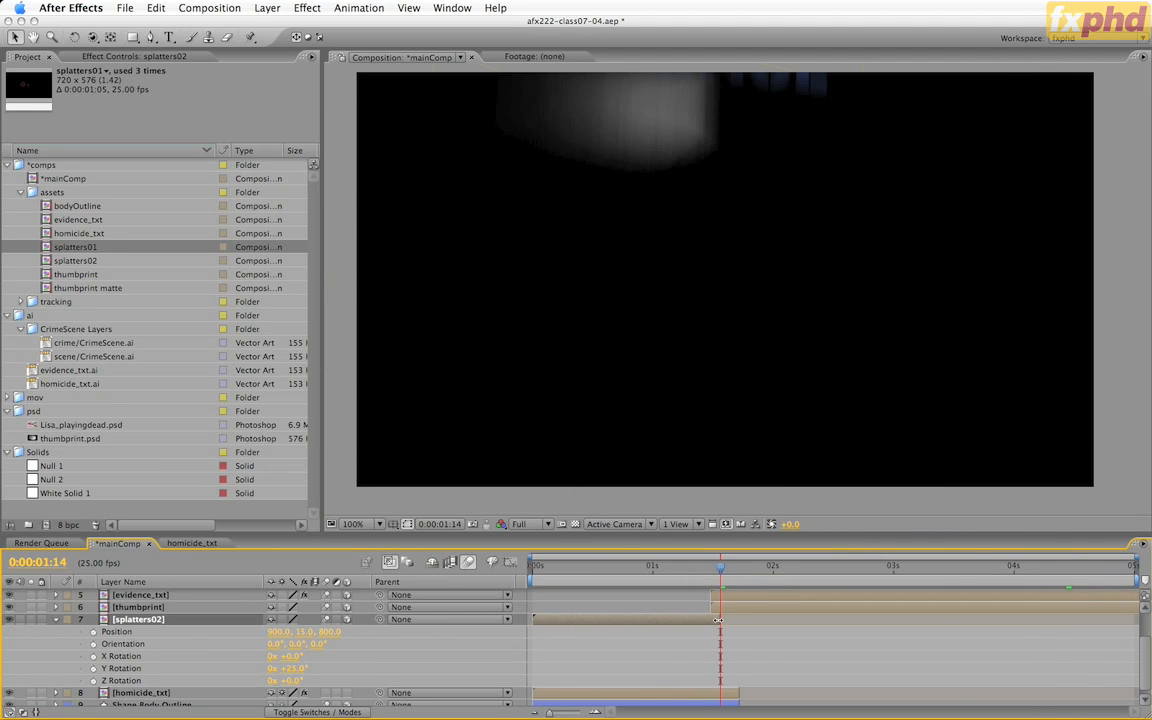
{"action": "left_click_drag", "start_coordinate": [721, 621], "coordinate": [725, 621]}
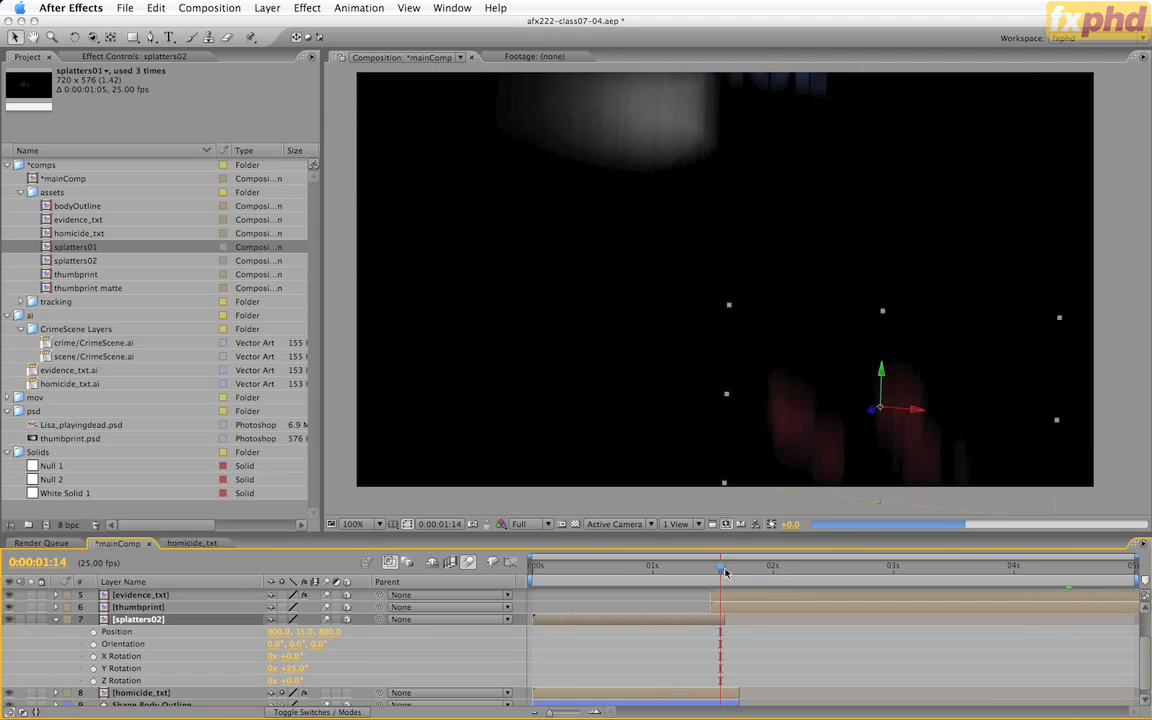
{"action": "left_click_drag", "start_coordinate": [721, 568], "coordinate": [731, 572]}
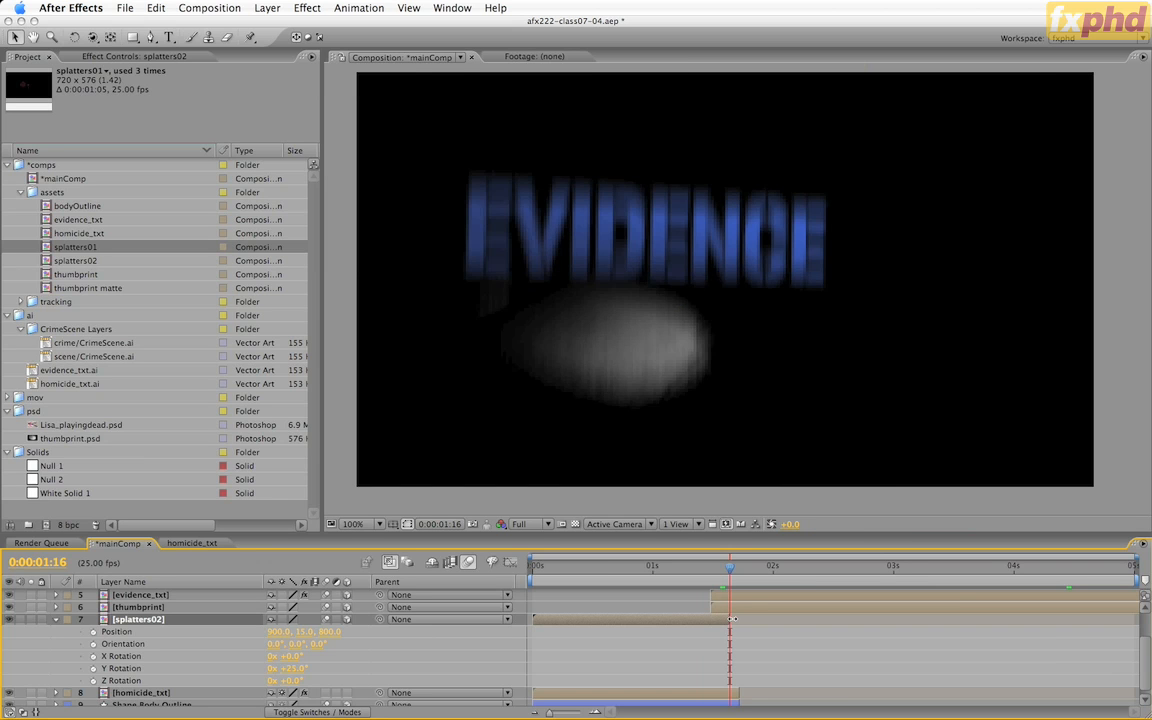
{"action": "left_click", "coordinate": [728, 572]}
{"action": "left_click", "coordinate": [729, 575]}
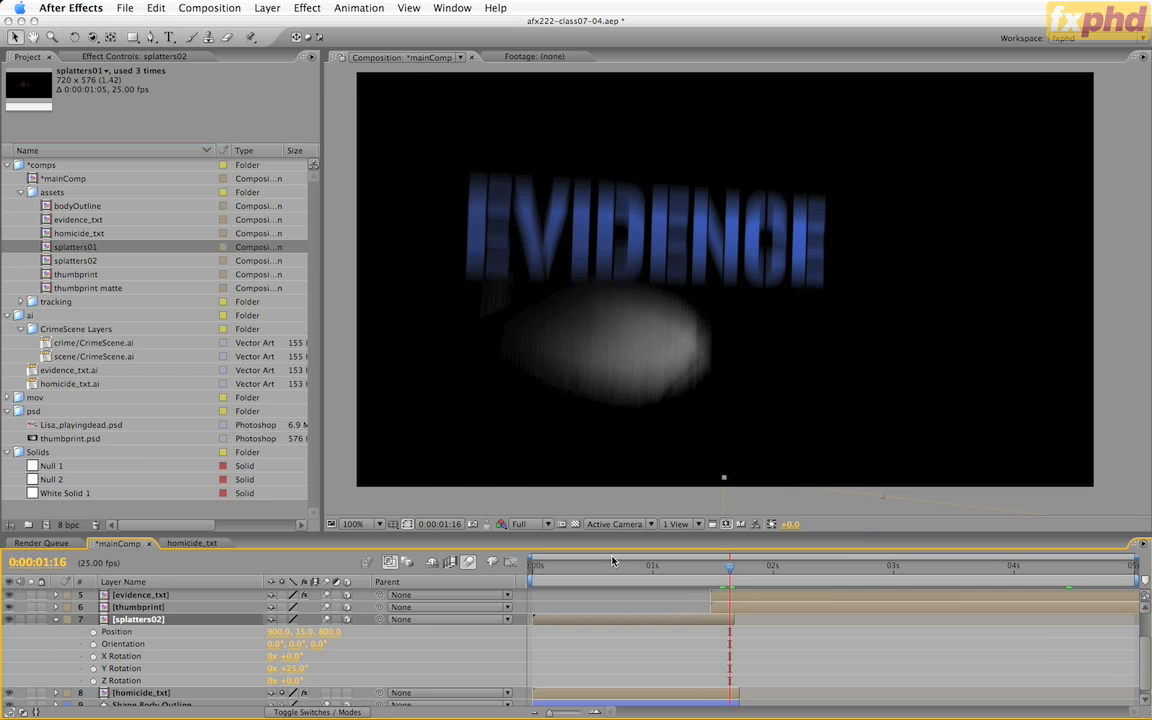
Step: Preview mainComp, slide the splatters02 layer to start at about 0:00:00:04, and preview the new timing
{"action": "key", "text": "KP_0"}
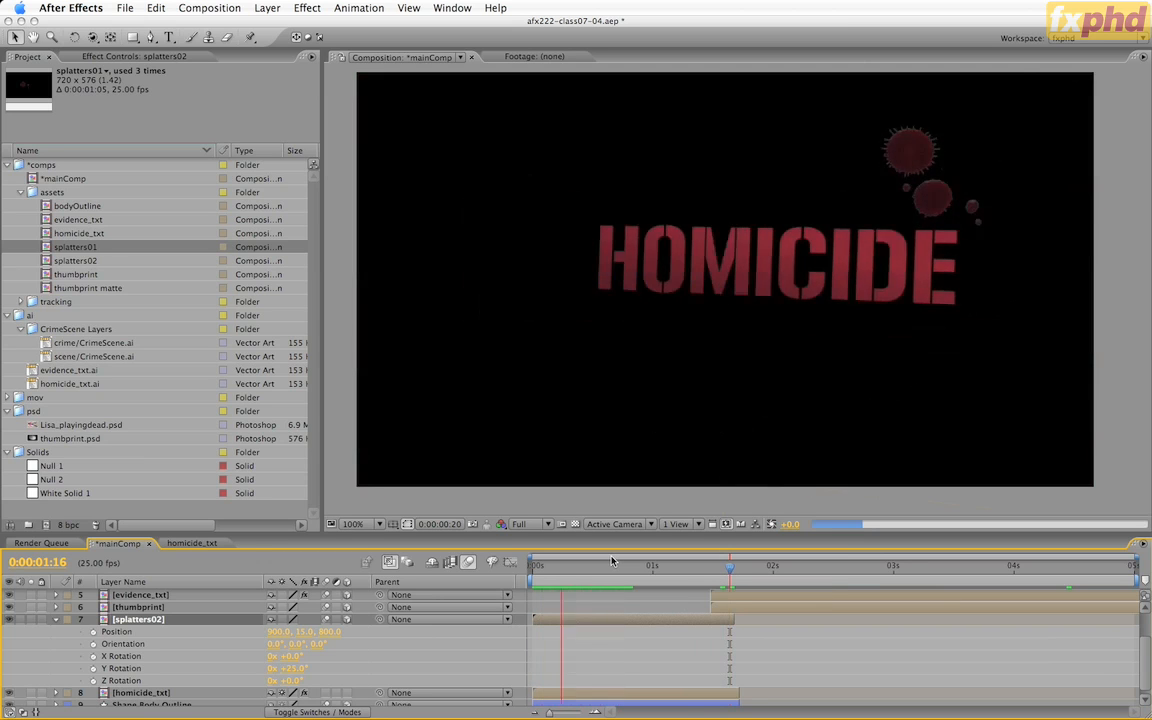
{"action": "left_click", "coordinate": [552, 568]}
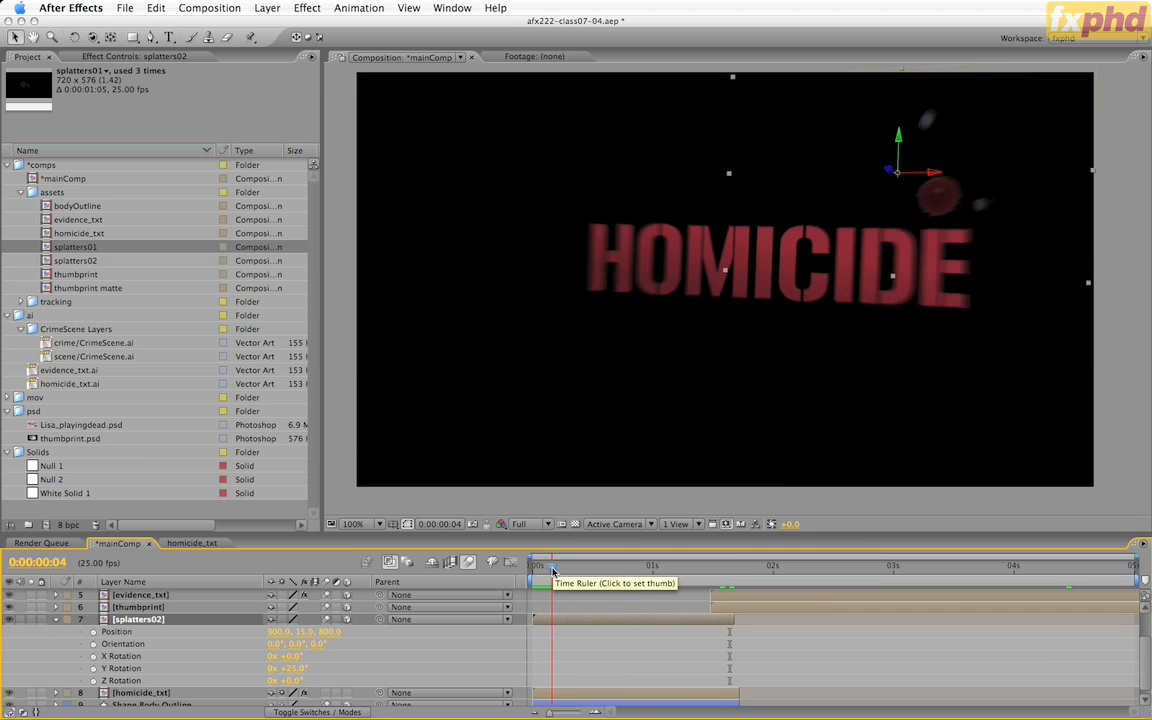
{"action": "left_click_drag", "start_coordinate": [554, 572], "coordinate": [557, 572]}
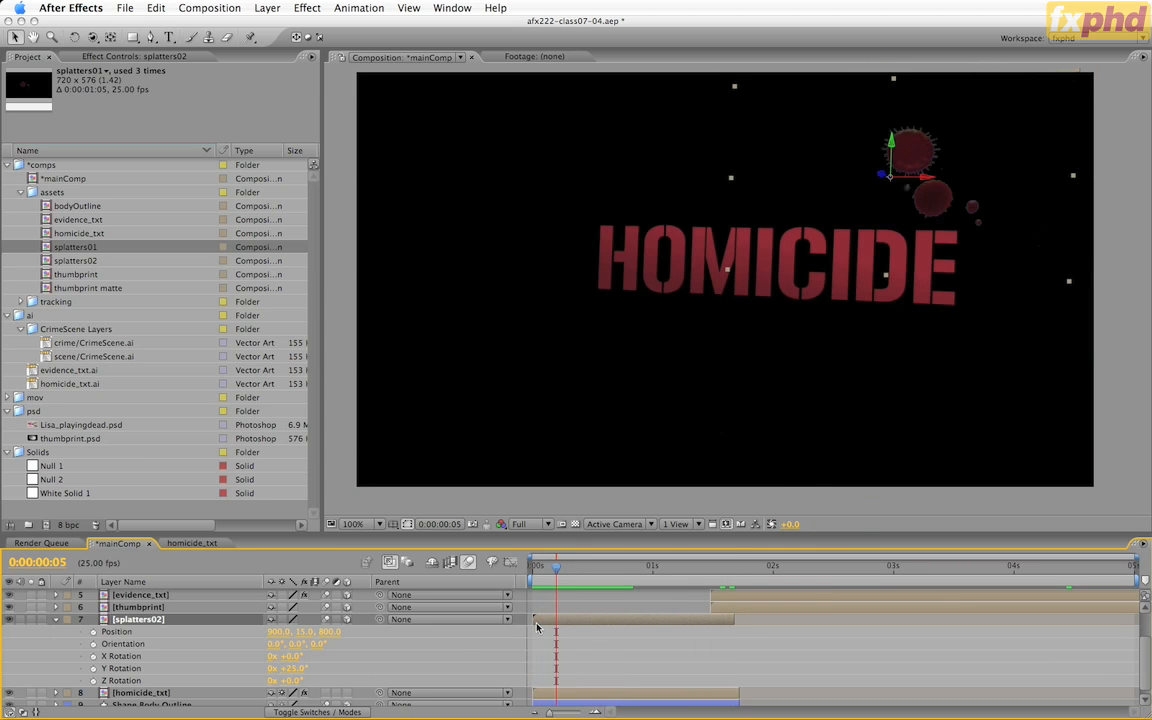
{"action": "left_click_drag", "start_coordinate": [547, 625], "coordinate": [565, 624]}
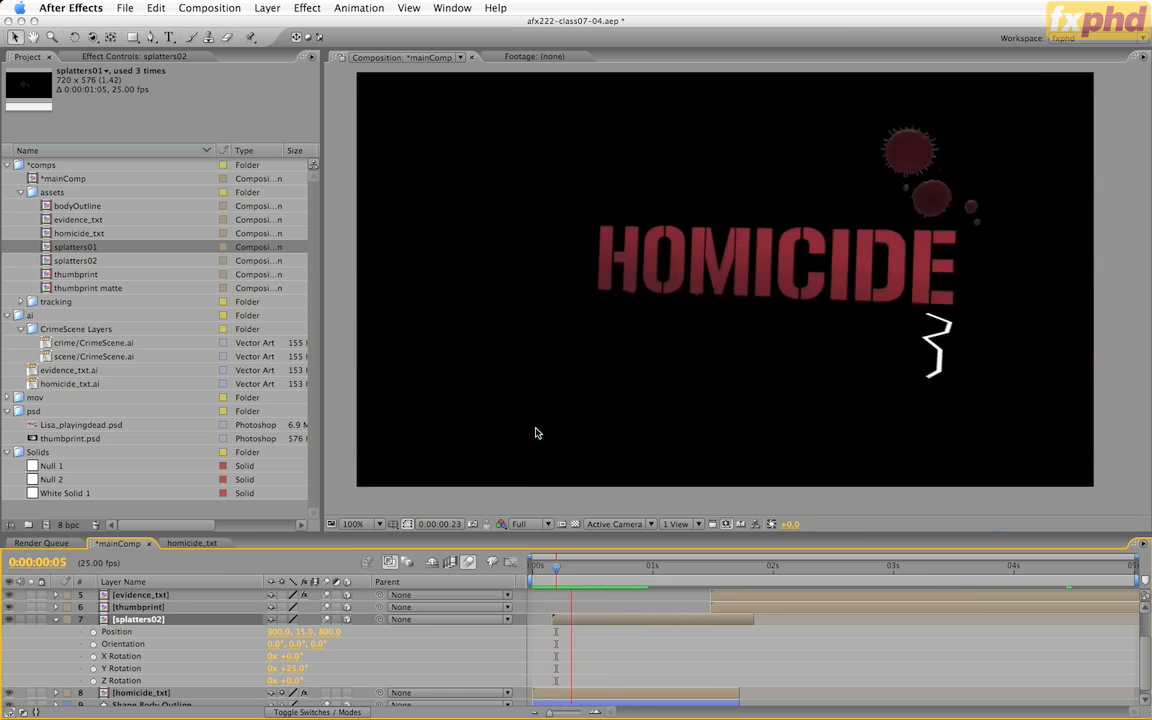
{"action": "key", "text": "space"}
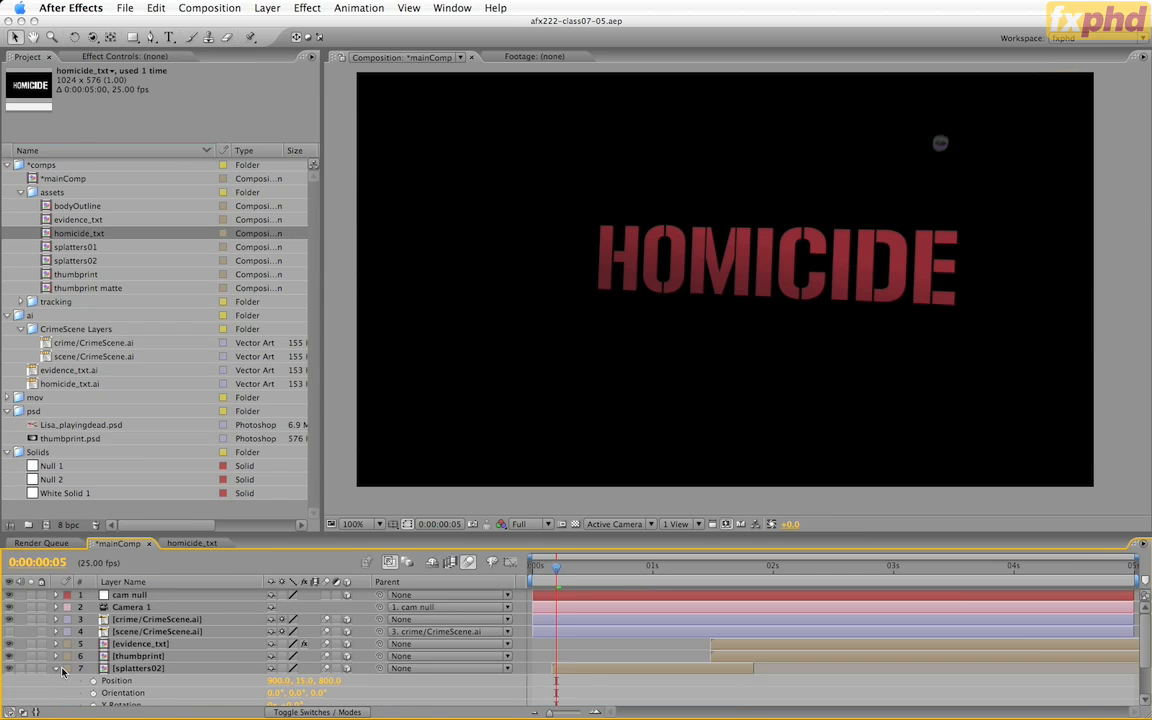
Step: Add a second splatters02 layer directly above the existing one in mainComp and enable 3D and motion blur on it
{"action": "left_click", "coordinate": [57, 669]}
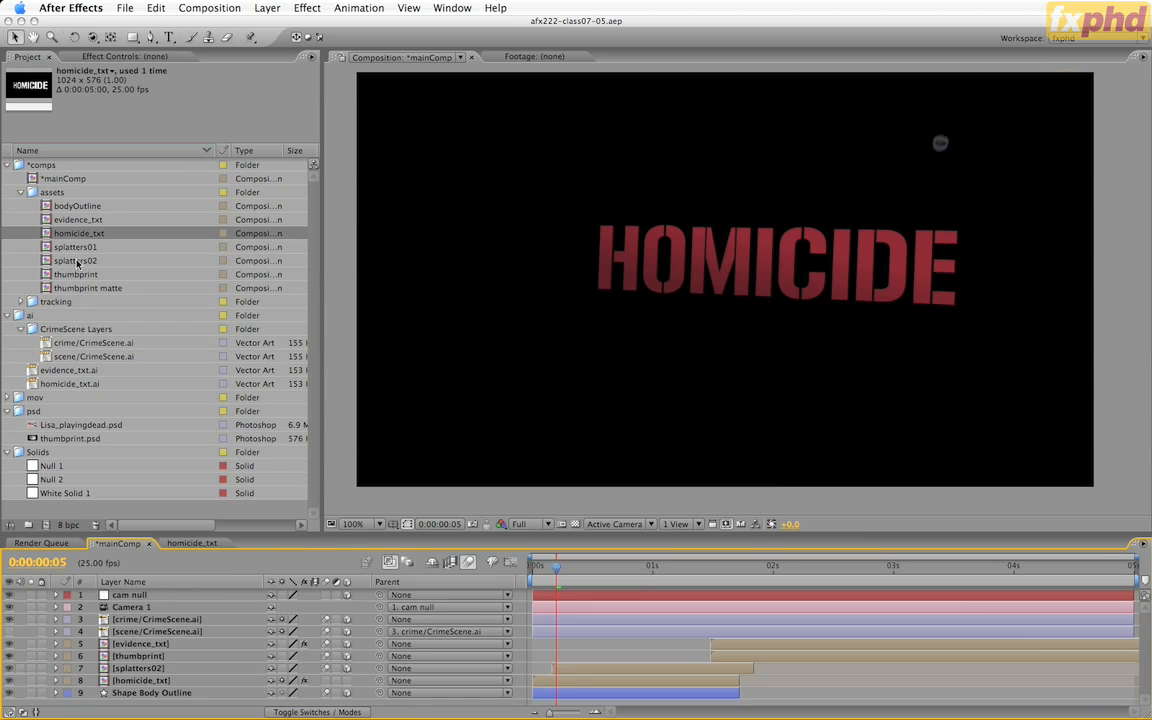
{"action": "left_click_drag", "start_coordinate": [77, 262], "coordinate": [342, 675]}
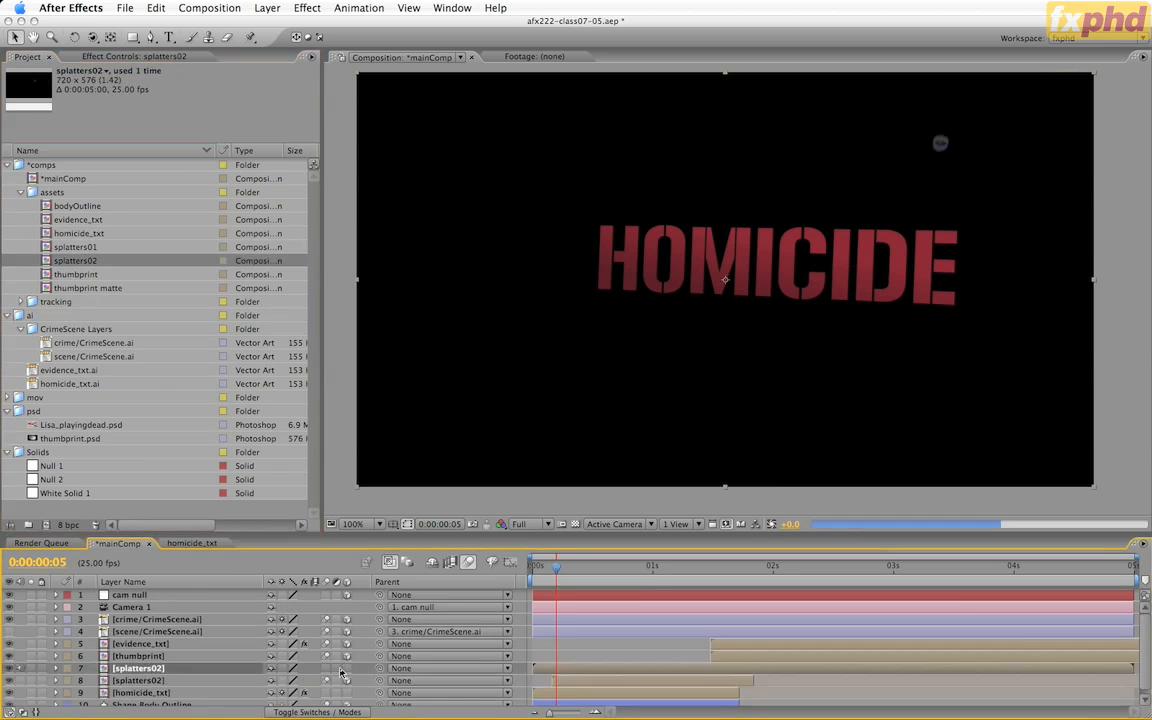
{"action": "left_click", "coordinate": [344, 669]}
{"action": "left_click", "coordinate": [326, 669]}
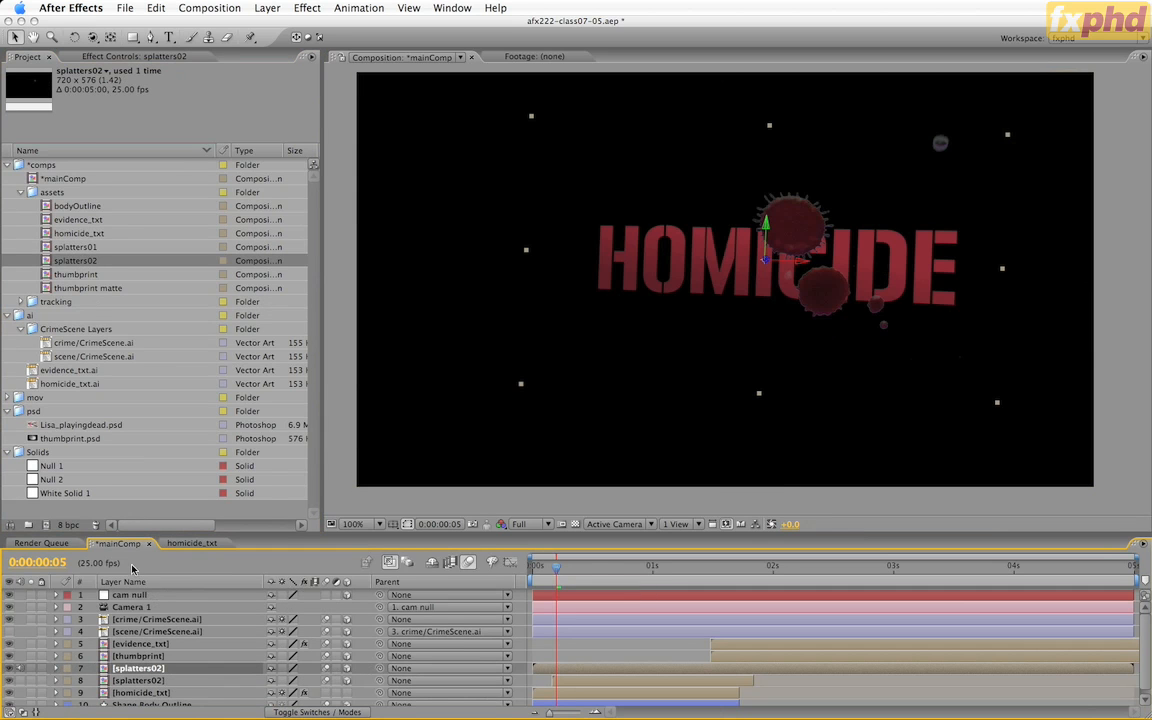
Step: Shift the new splatters02 layer so that it starts at 0:00:00:10
{"action": "left_click", "coordinate": [22, 563]}
{"action": "type", "text": "10"}
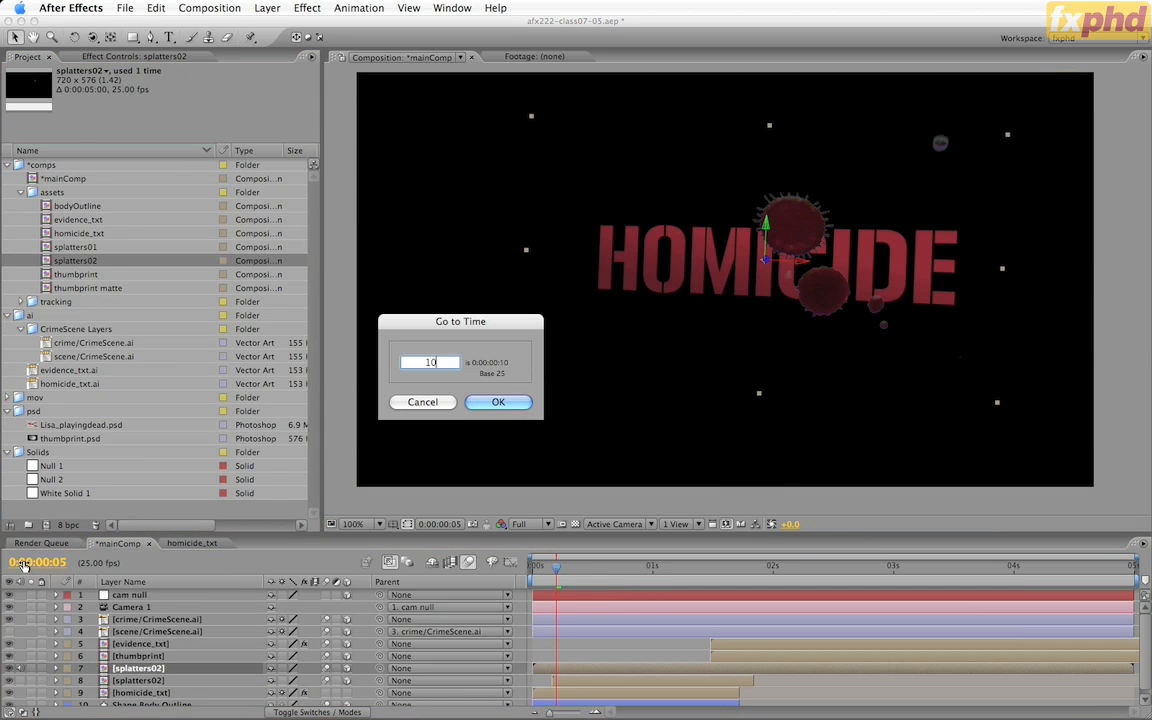
{"action": "key", "text": "Return"}
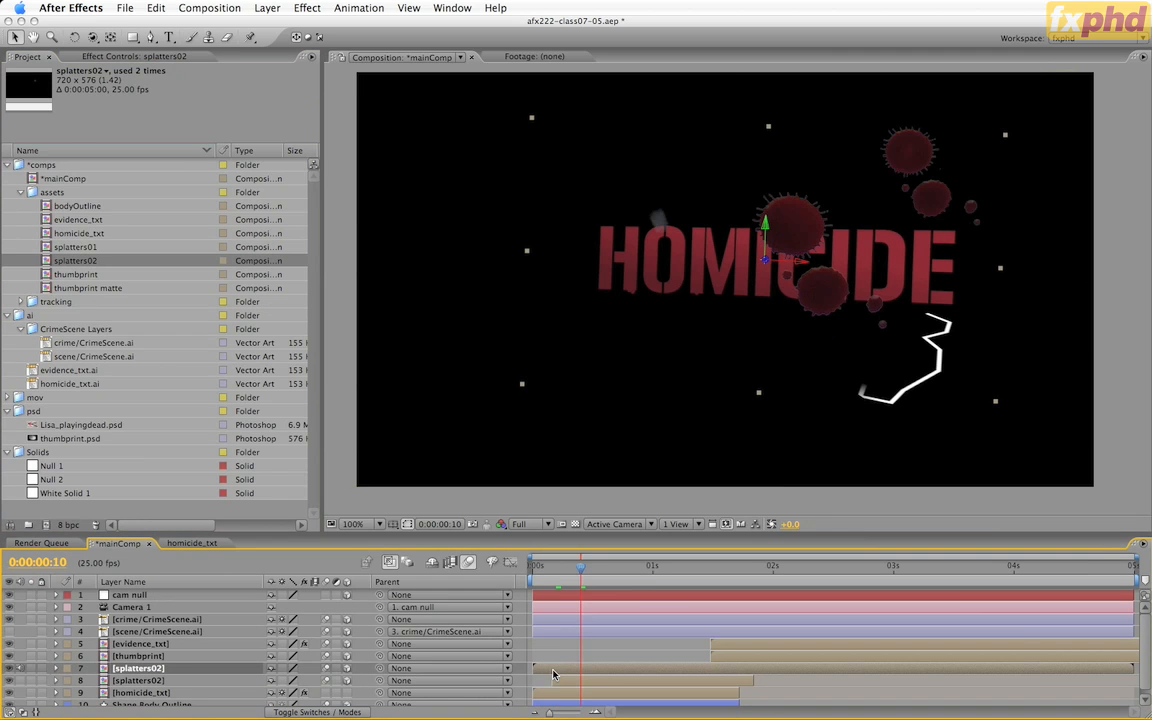
{"action": "key", "text": "bracketleft"}
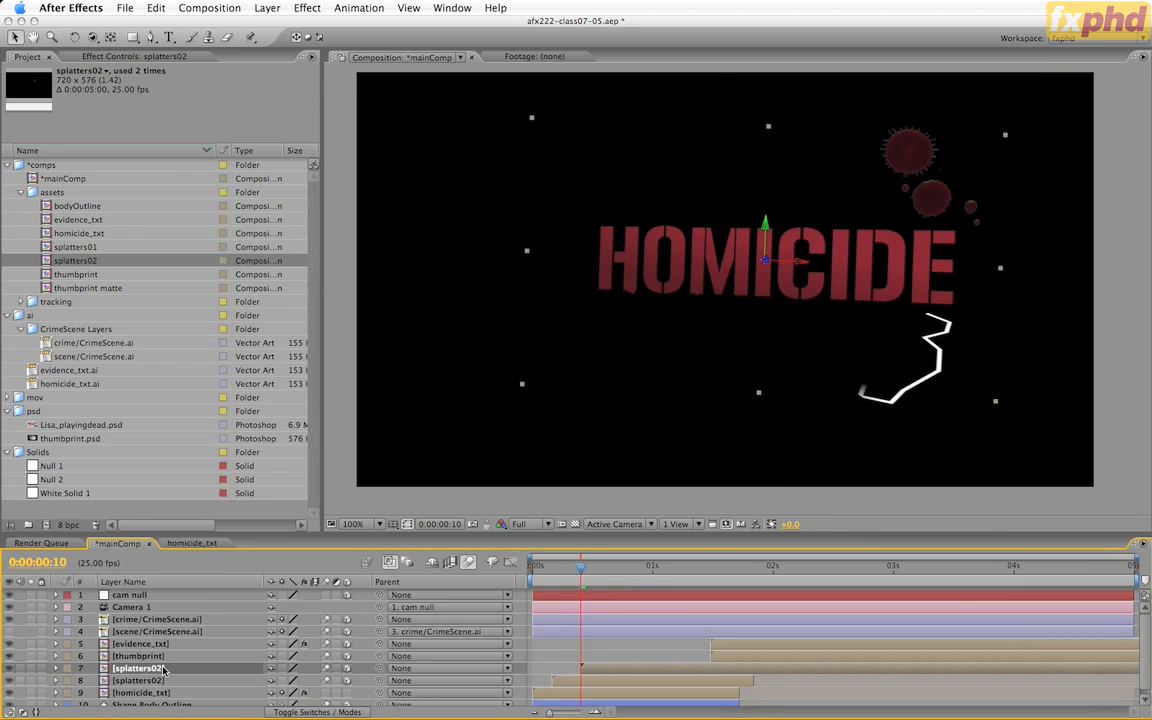
Step: Set the new splatters02 layer's position to 315, 185, -1365 and its Y Rotation to -25°, and scrub to 0:00:01:00
{"action": "key", "text": "p"}
{"action": "key", "text": "shift+r"}
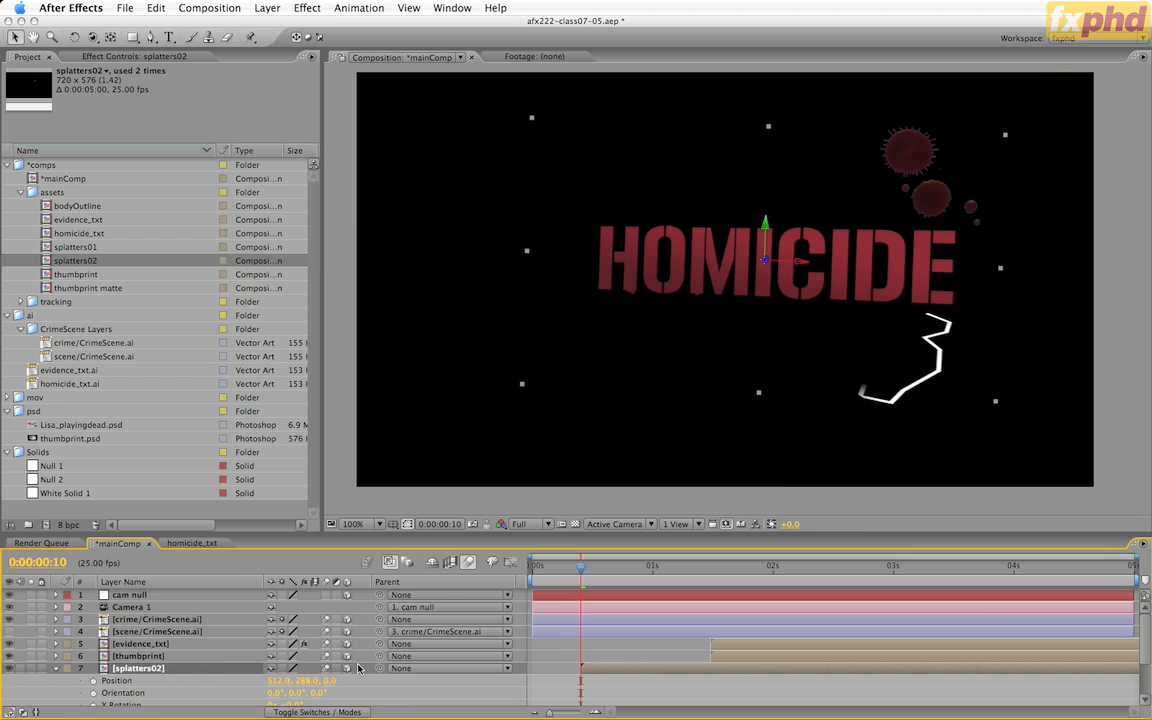
{"action": "scroll", "coordinate": [357, 627], "scroll_direction": "down", "scroll_amount": 5}
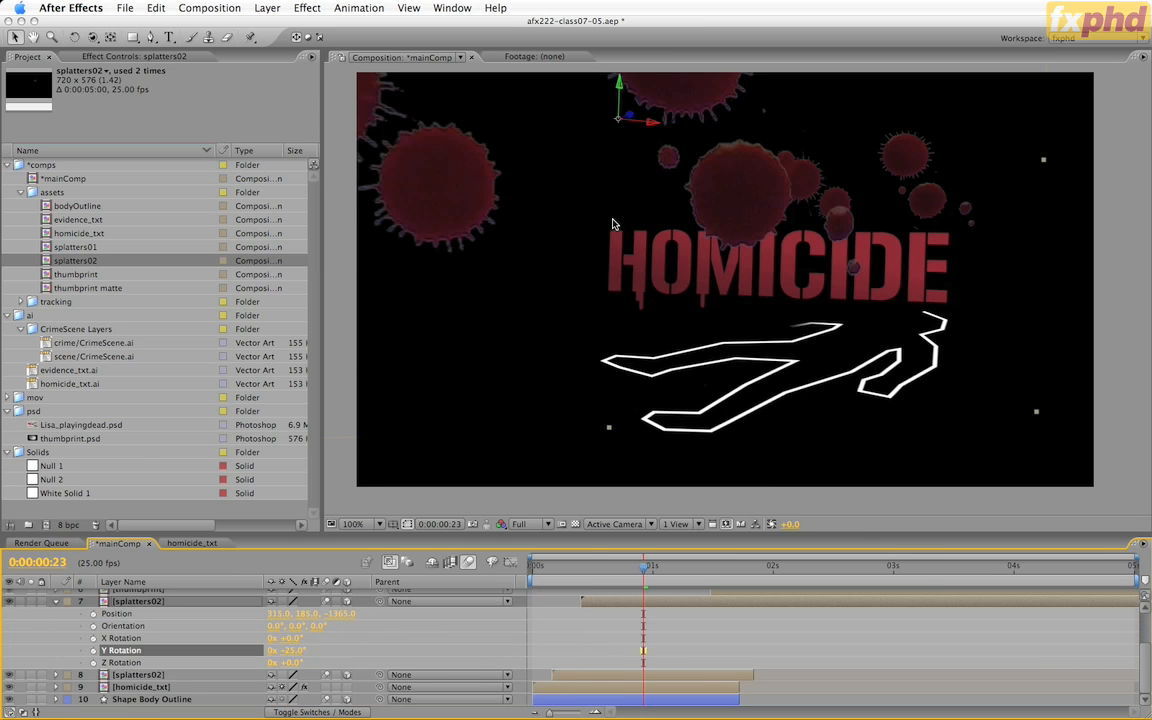
{"action": "left_click", "coordinate": [658, 570]}
{"action": "mouse_move", "coordinate": [658, 570]}
{"action": "left_mouse_down"}
{"action": "mouse_move", "coordinate": [589, 570]}
{"action": "mouse_move", "coordinate": [648, 580]}
{"action": "left_mouse_up"}
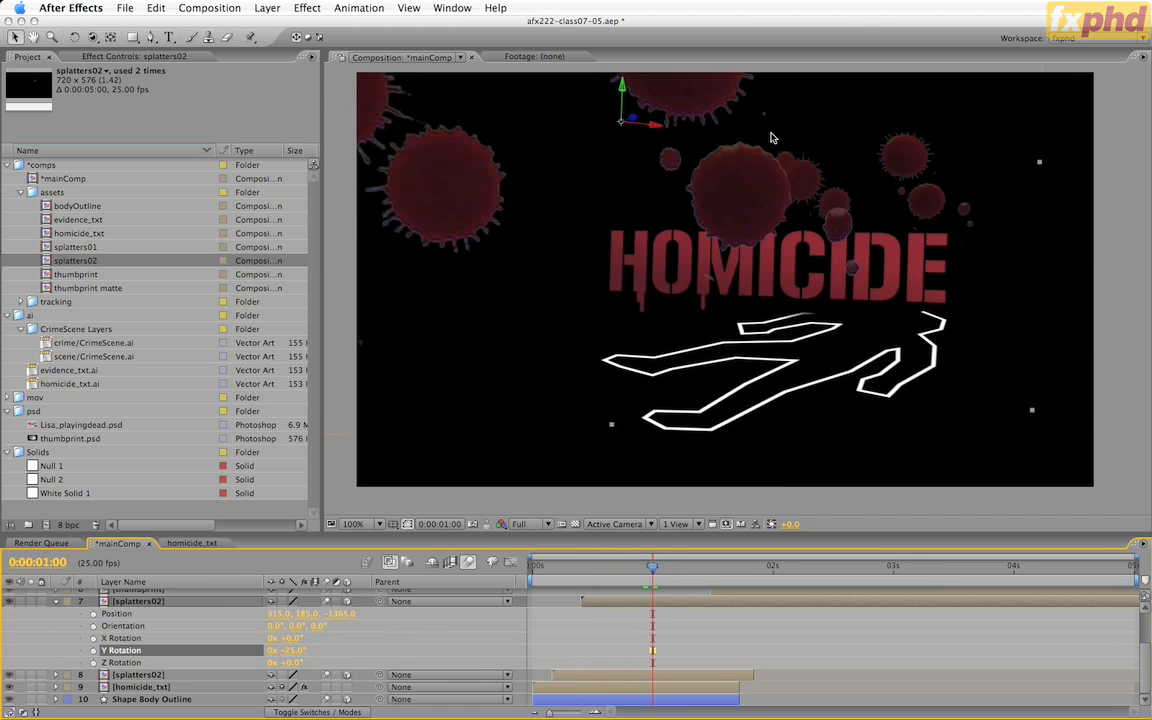
Step: In the splatters02 composition, move the topmost splatters01 layer right and down so its splatter sits between the other two, and return to mainComp
{"action": "double_click", "coordinate": [73, 262]}
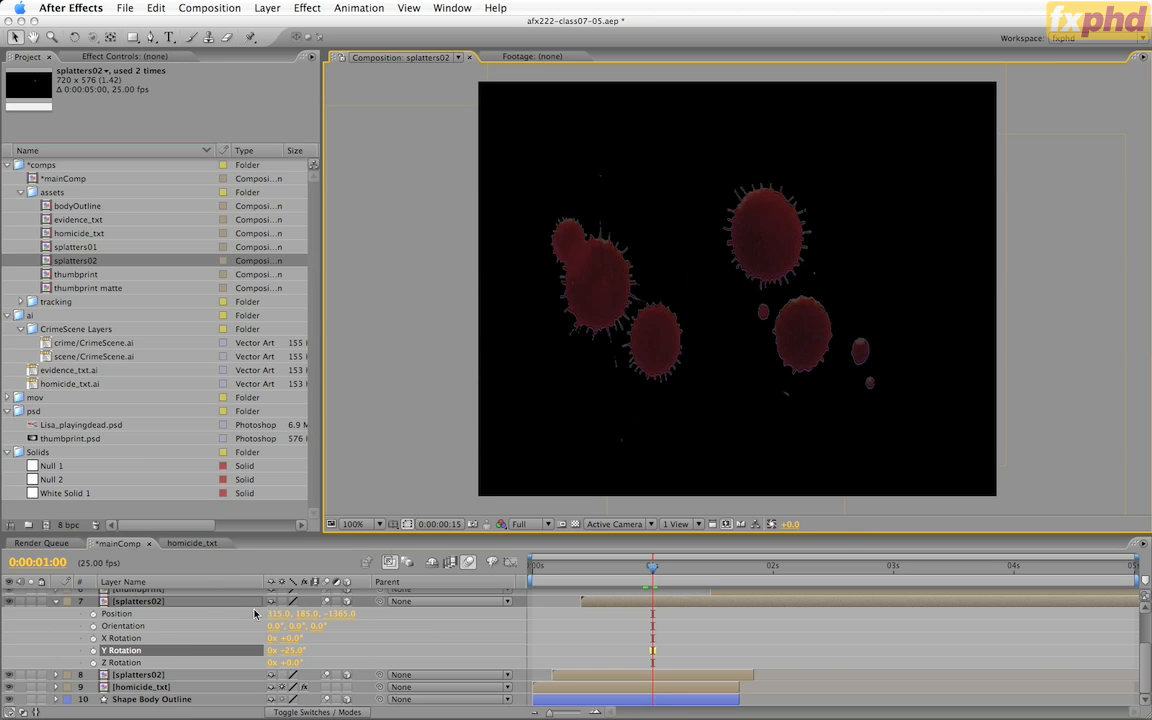
{"action": "left_click", "coordinate": [586, 466]}
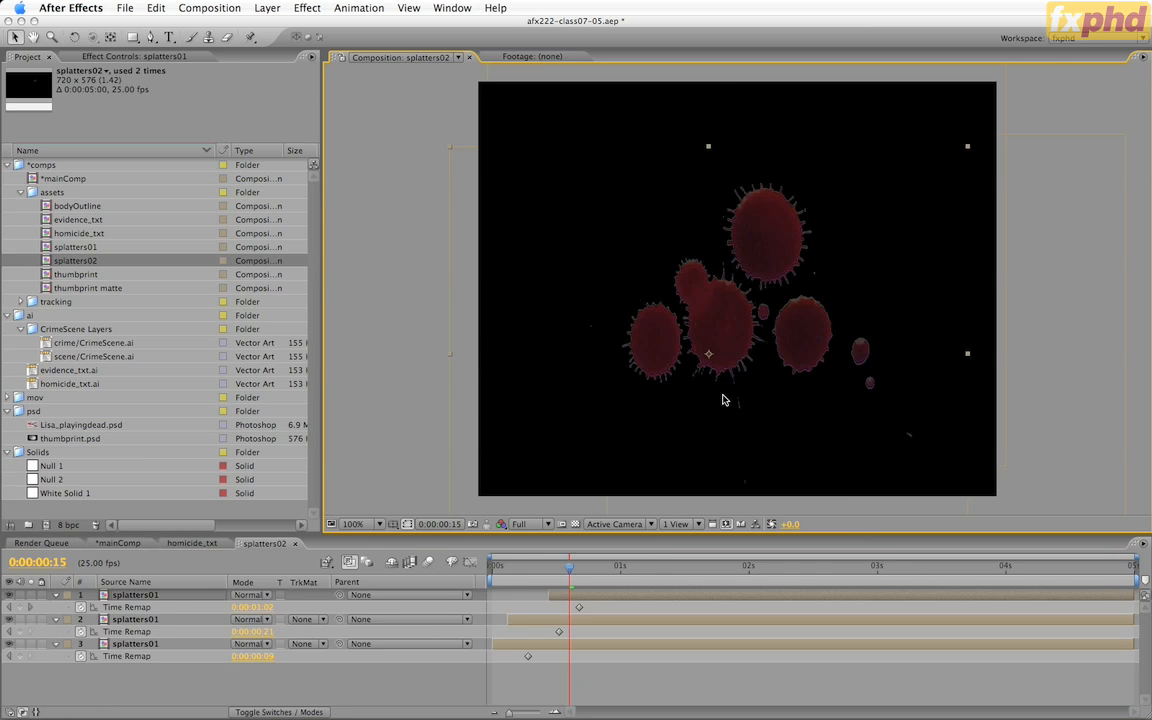
{"action": "mouse_move", "coordinate": [741, 386]}
{"action": "left_mouse_down"}
{"action": "mouse_move", "coordinate": [732, 399]}
{"action": "mouse_move", "coordinate": [728, 380]}
{"action": "left_mouse_up"}
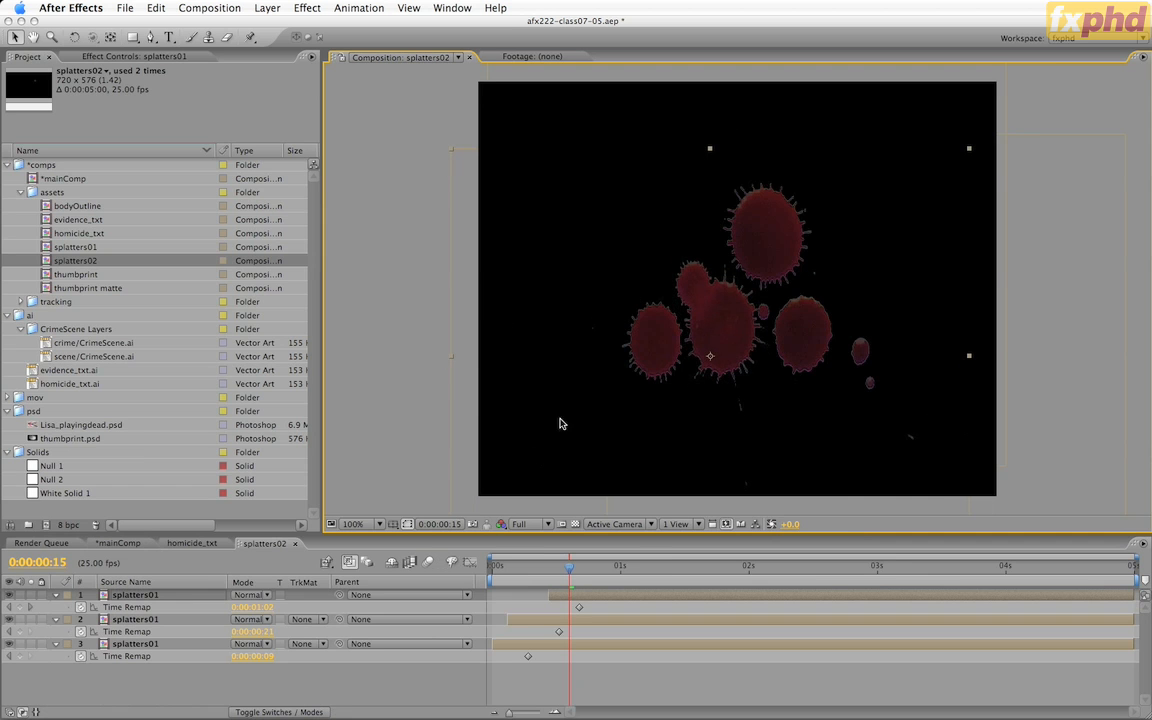
{"action": "left_click", "coordinate": [295, 543]}
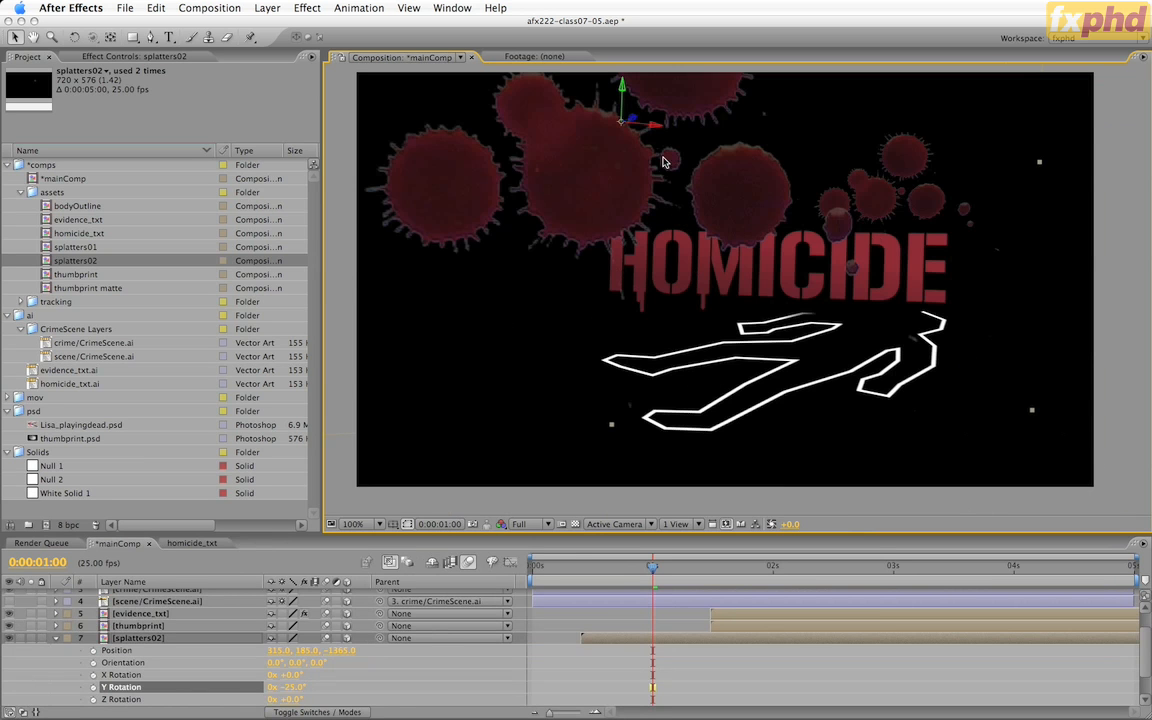
Step: Move the foreground splatters02 layer farther left in the view, to a position of about 214, 191, -1412
{"action": "left_click_drag", "start_coordinate": [659, 131], "coordinate": [581, 125]}
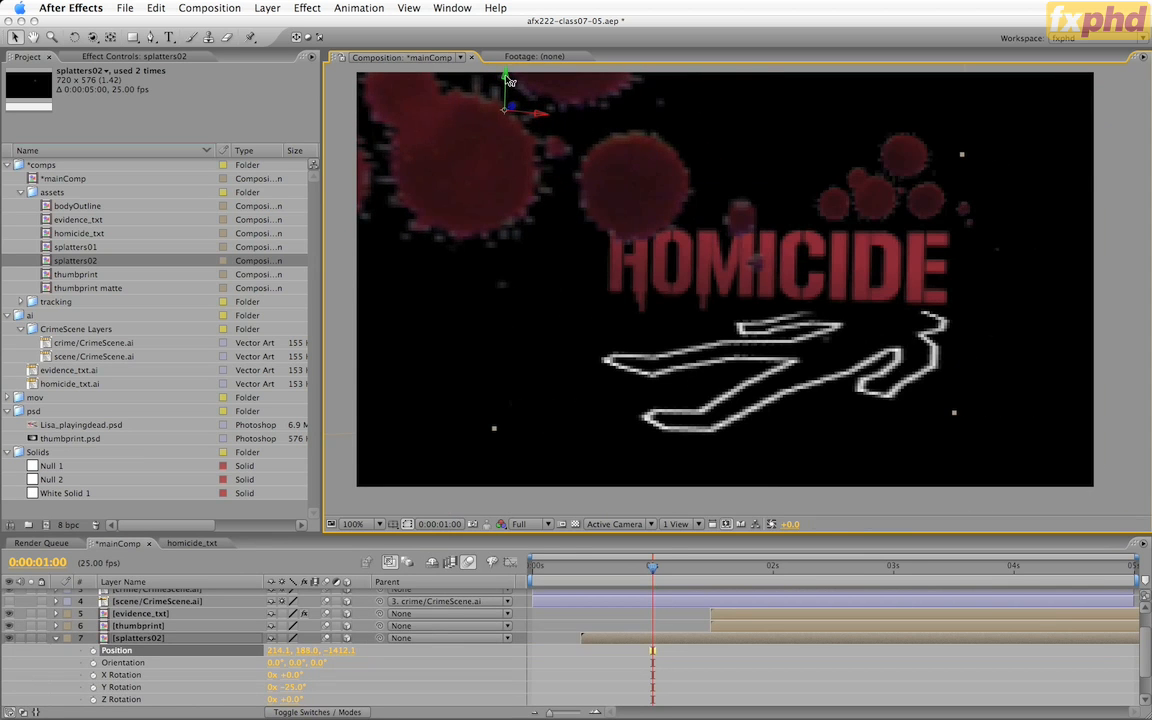
{"action": "left_click_drag", "start_coordinate": [506, 72], "coordinate": [510, 80]}
{"action": "key", "text": "w"}
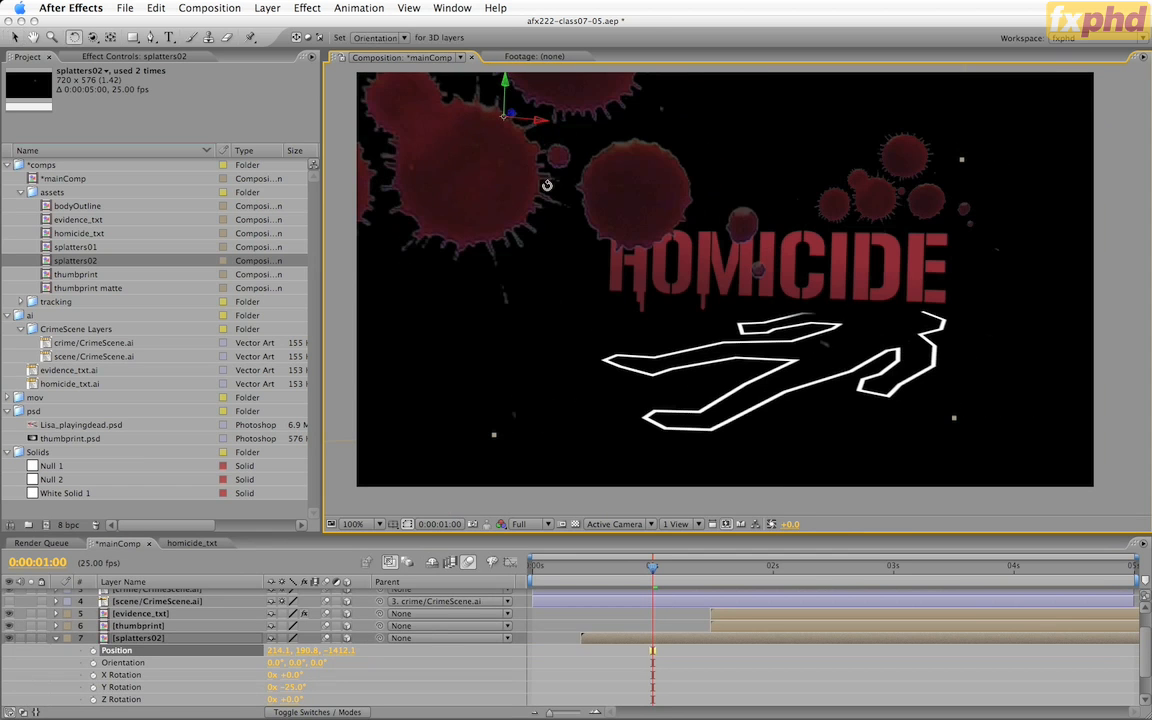
{"action": "left_click_drag", "start_coordinate": [495, 166], "coordinate": [528, 199]}
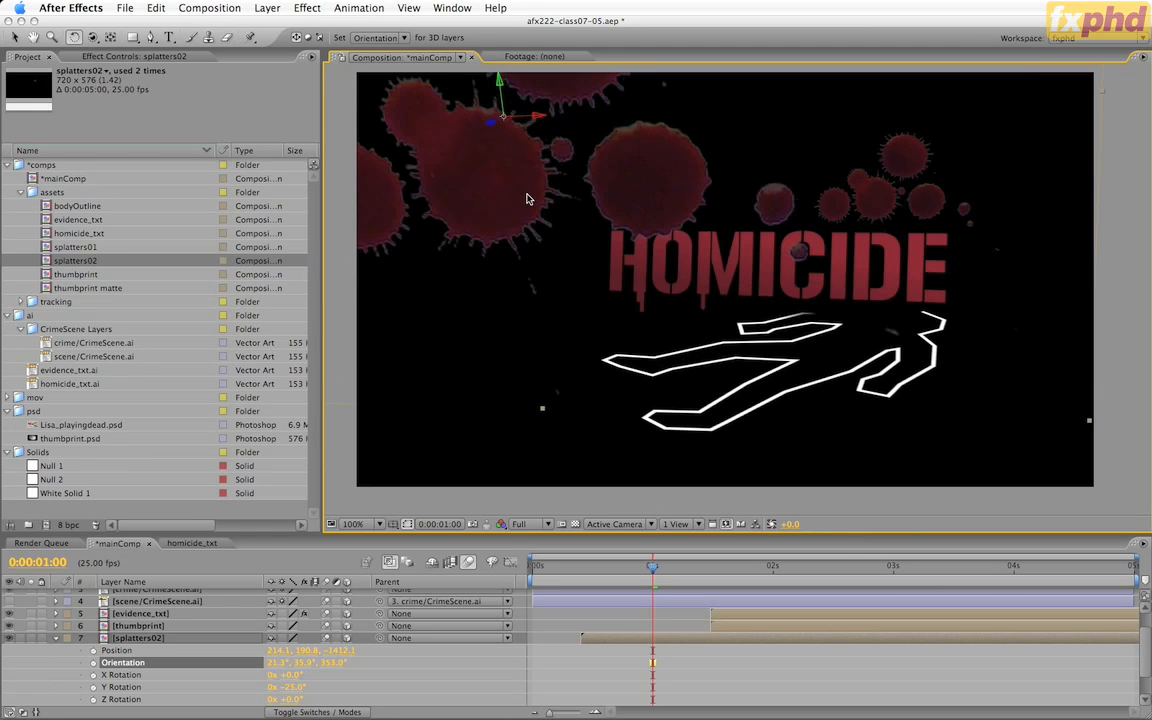
{"action": "key", "text": "super+z"}
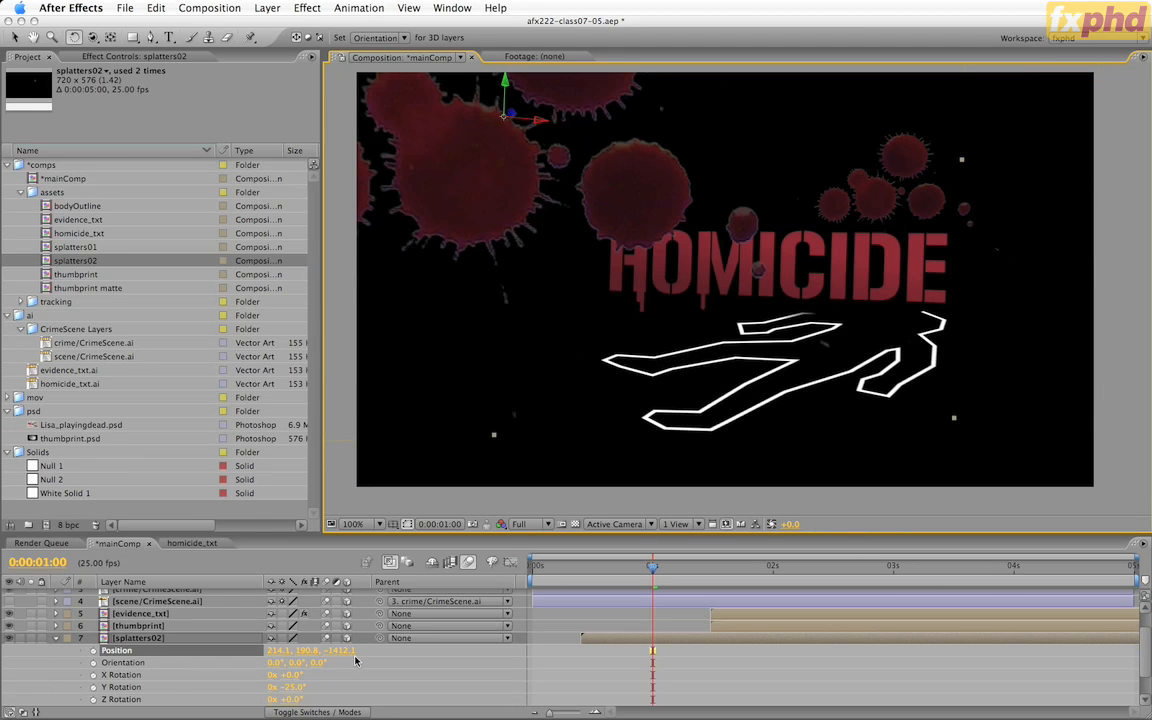
Step: Set the foreground splatters02 layer's Z Rotation to -16°, lower it to about 219, 209, -1410, and collapse its properties
{"action": "left_click_drag", "start_coordinate": [290, 700], "coordinate": [283, 703]}
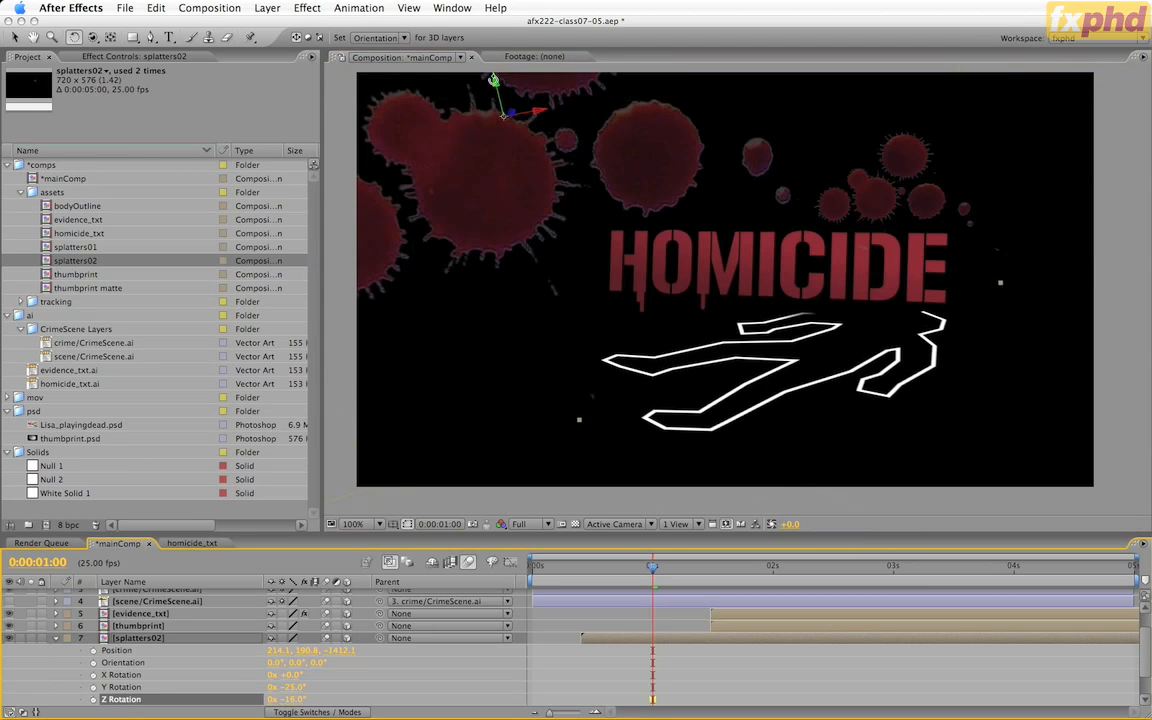
{"action": "key", "text": "v"}
{"action": "left_click_drag", "start_coordinate": [497, 85], "coordinate": [503, 100]}
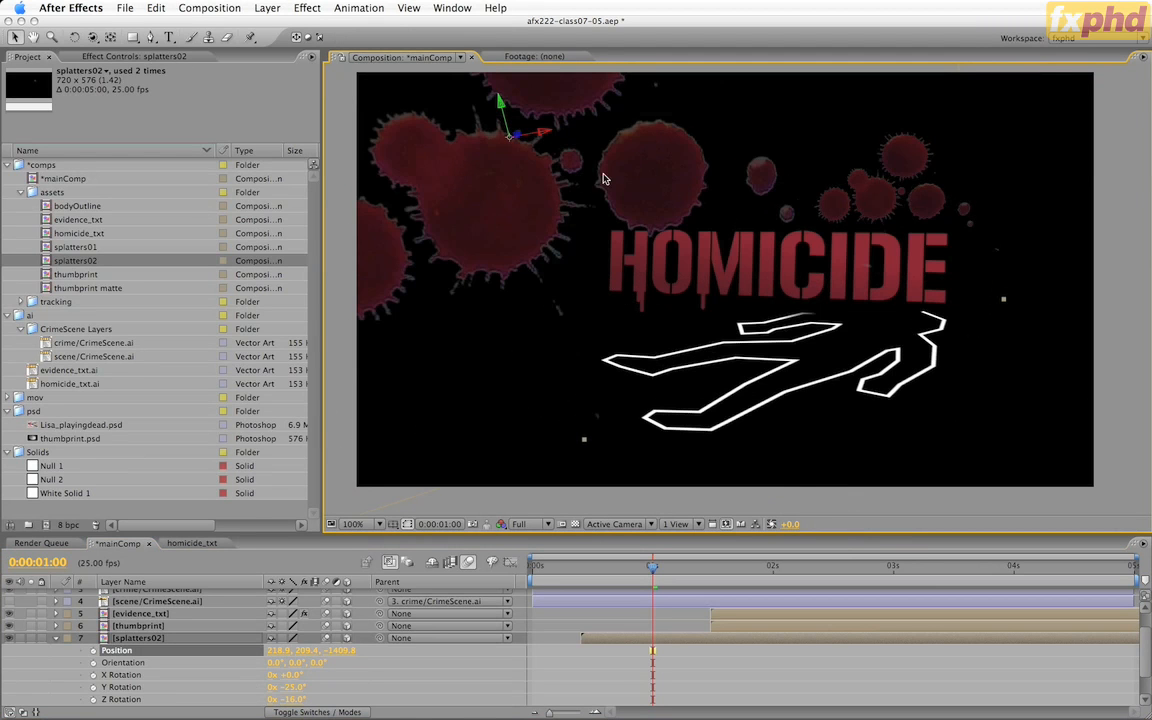
{"action": "left_click", "coordinate": [54, 640]}
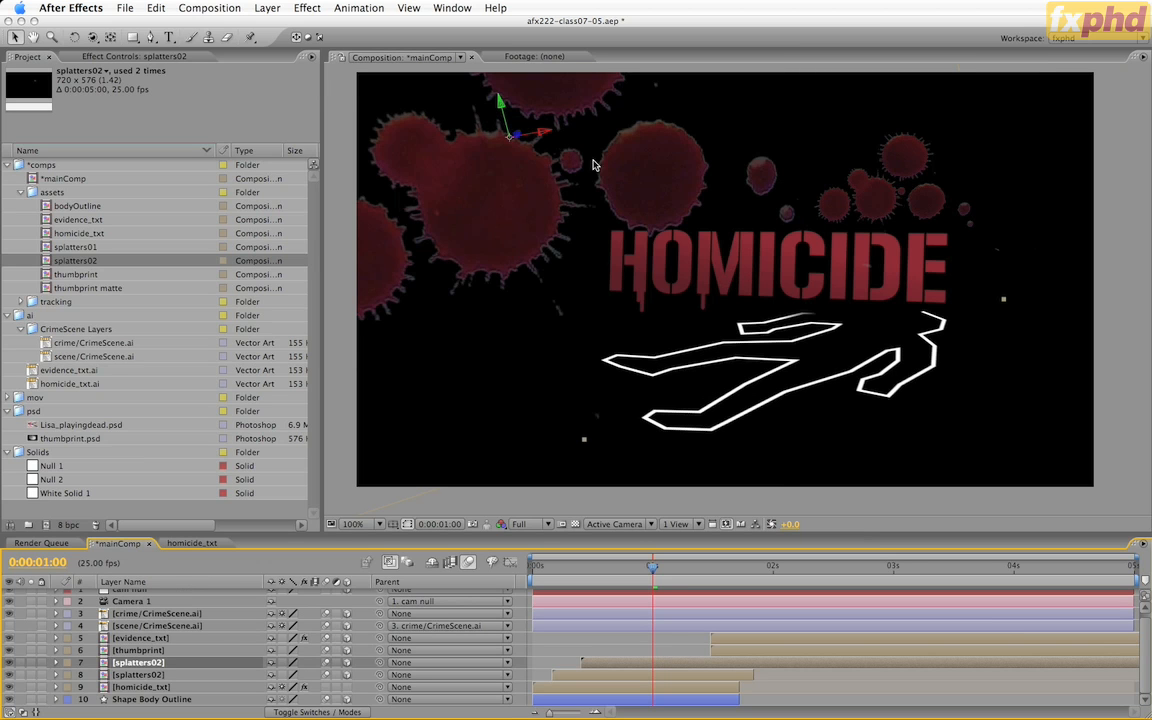
Step: Apply a Box Blur effect to the foreground splatters02 layer with a Blur Radius of 10
{"action": "left_click", "coordinate": [307, 8]}
{"action": "mouse_move", "coordinate": [338, 104]}
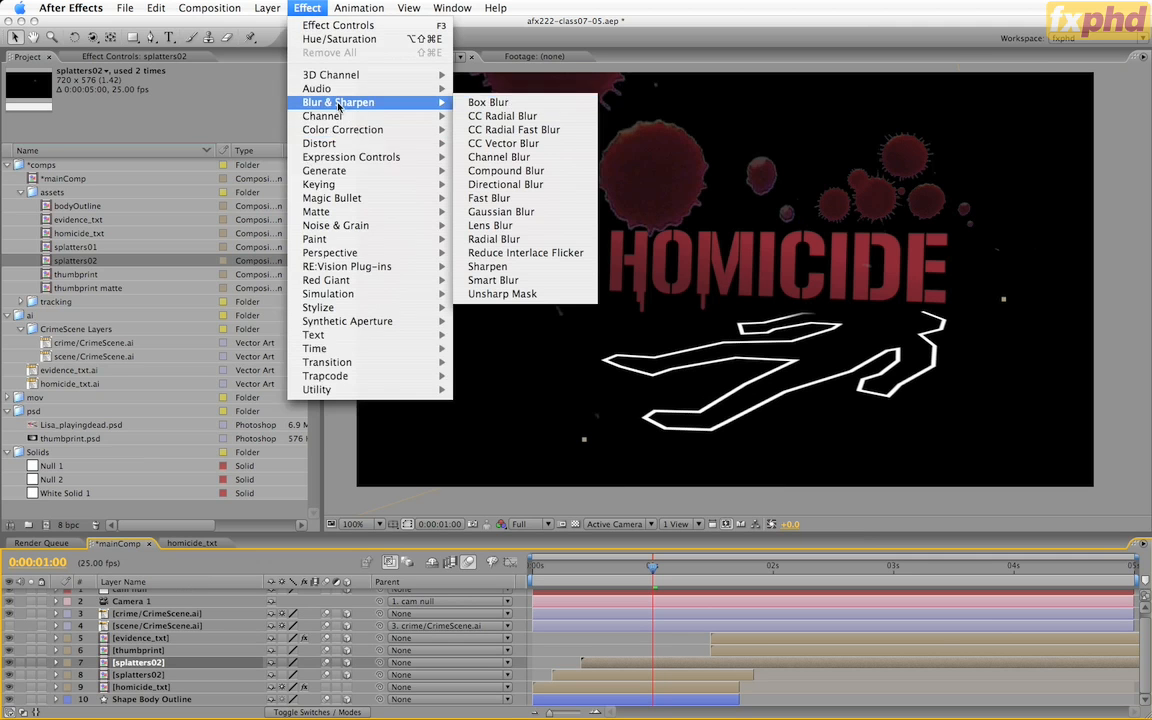
{"action": "left_click", "coordinate": [490, 102]}
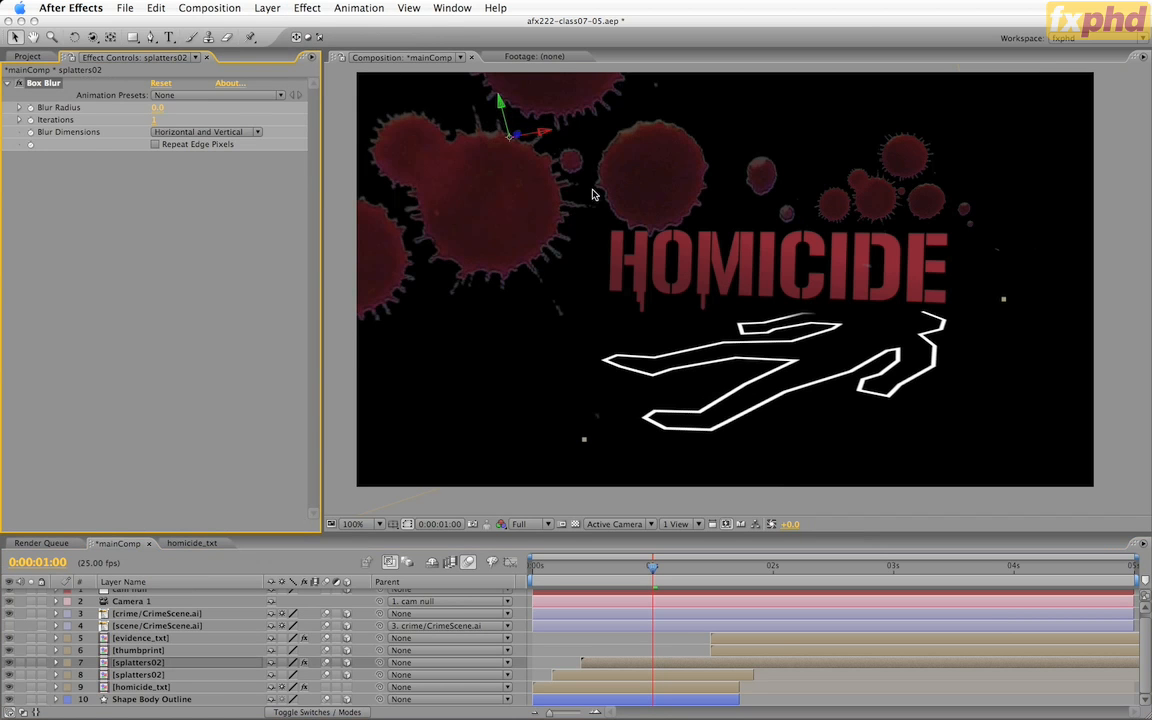
{"action": "left_click", "coordinate": [165, 108]}
{"action": "type", "text": "10"}
{"action": "key", "text": "Return"}
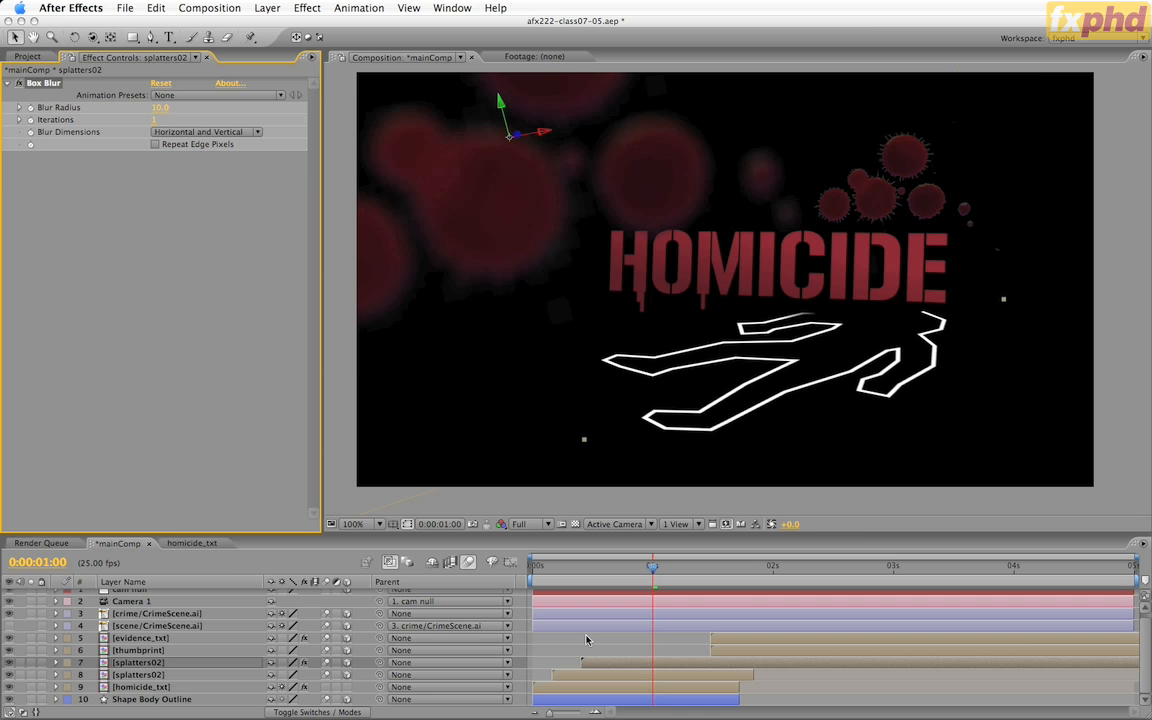
Step: Preview the mainComp animation with the blurred foreground splatters around the homicide title
{"action": "key", "text": "space"}
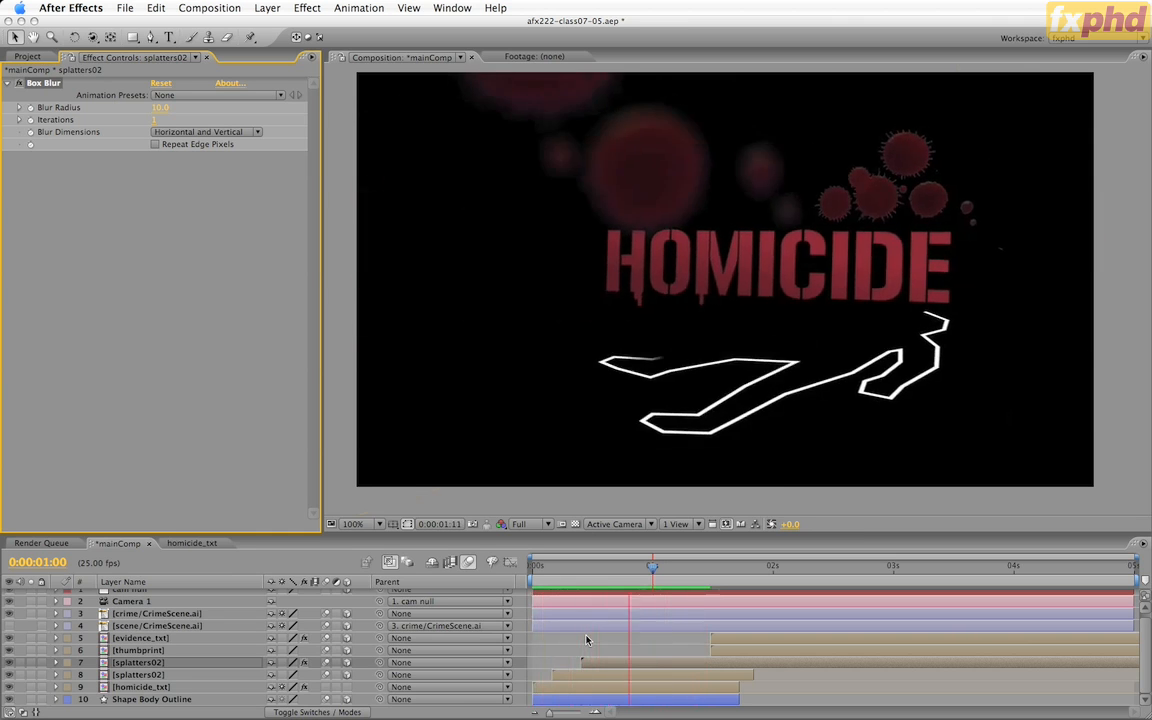
{"action": "key", "text": "space"}
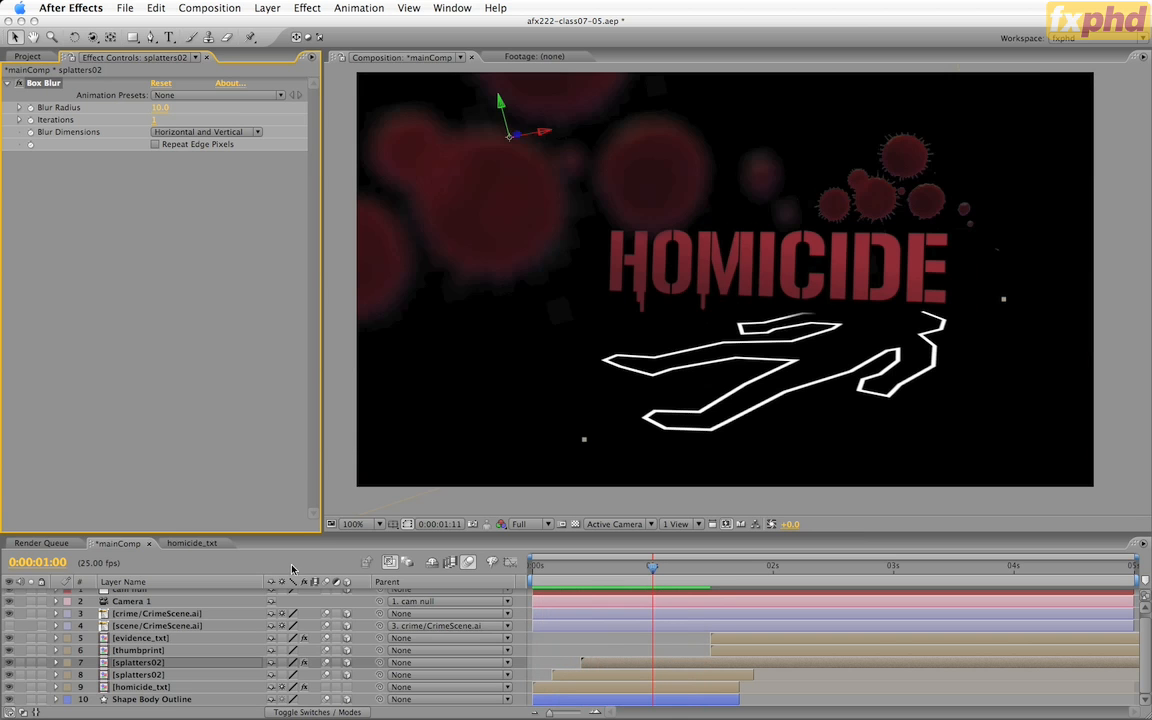
Step: Create a composition named noise in the assets folder, 1200 x 800, square pixels, 25 fps, with a 0:00:10:00 duration
{"action": "left_click", "coordinate": [27, 56]}
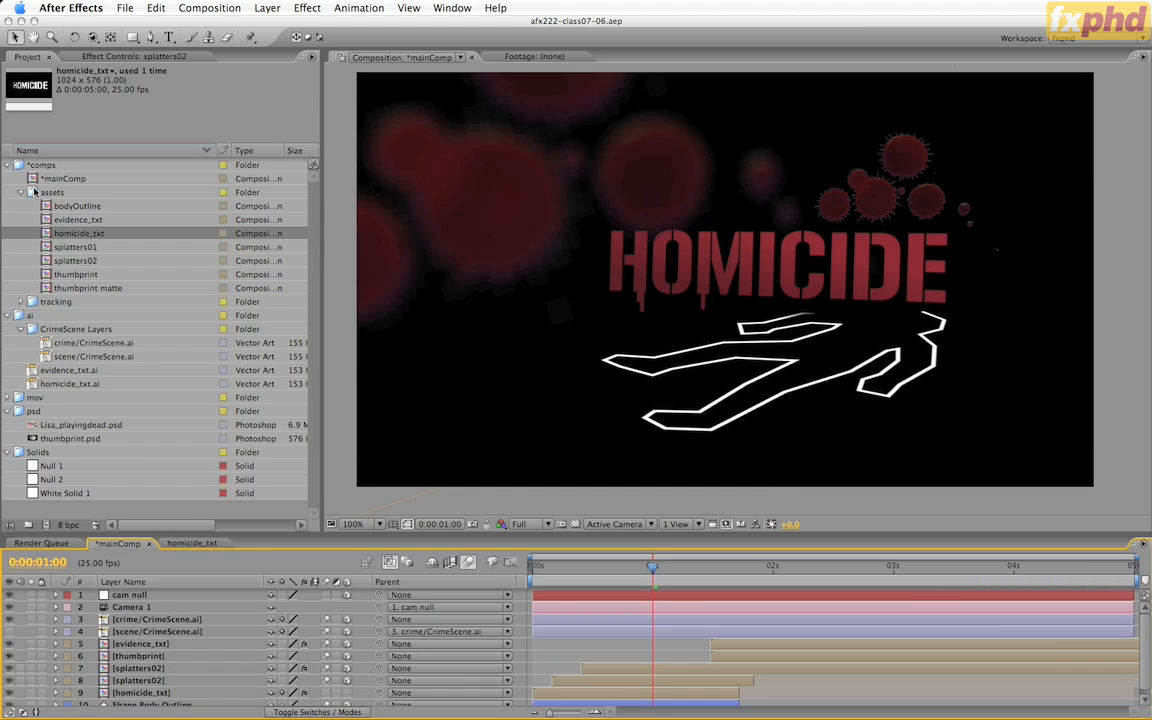
{"action": "left_click", "coordinate": [33, 191]}
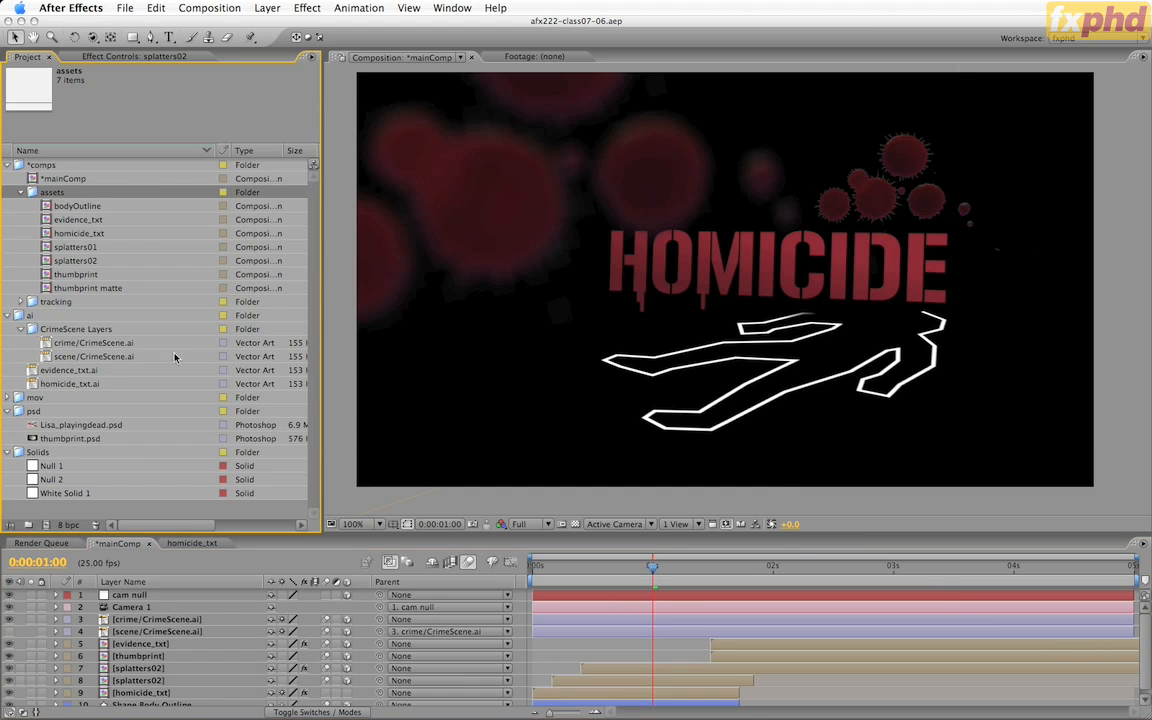
{"action": "key", "text": "super+n"}
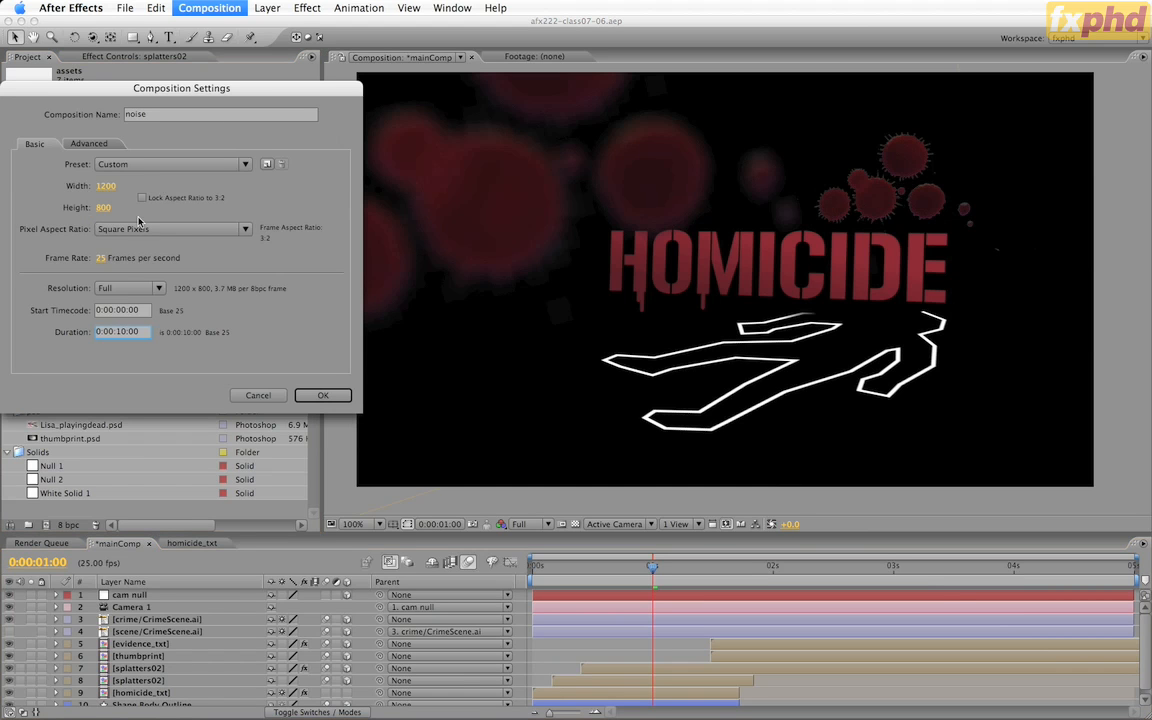
{"action": "left_click", "coordinate": [330, 394]}
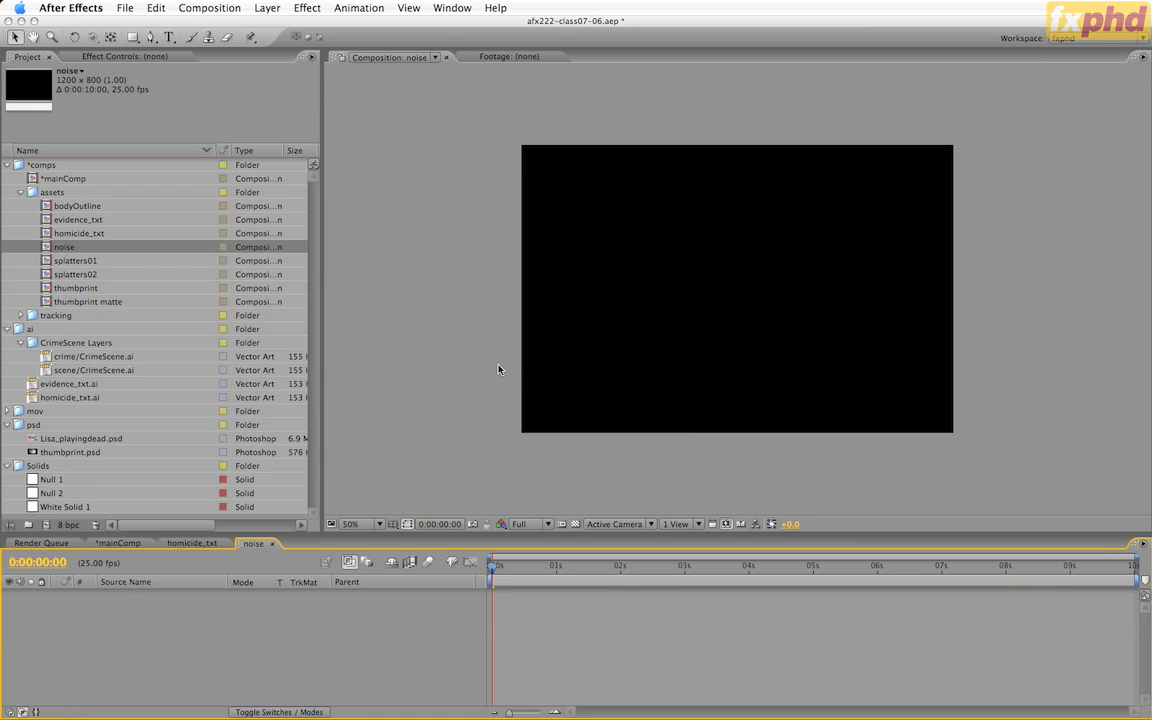
Step: Add a 1200 x 800 royal blue solid to the noise composition and apply Fractal Noise to it
{"action": "key", "text": "super+y"}
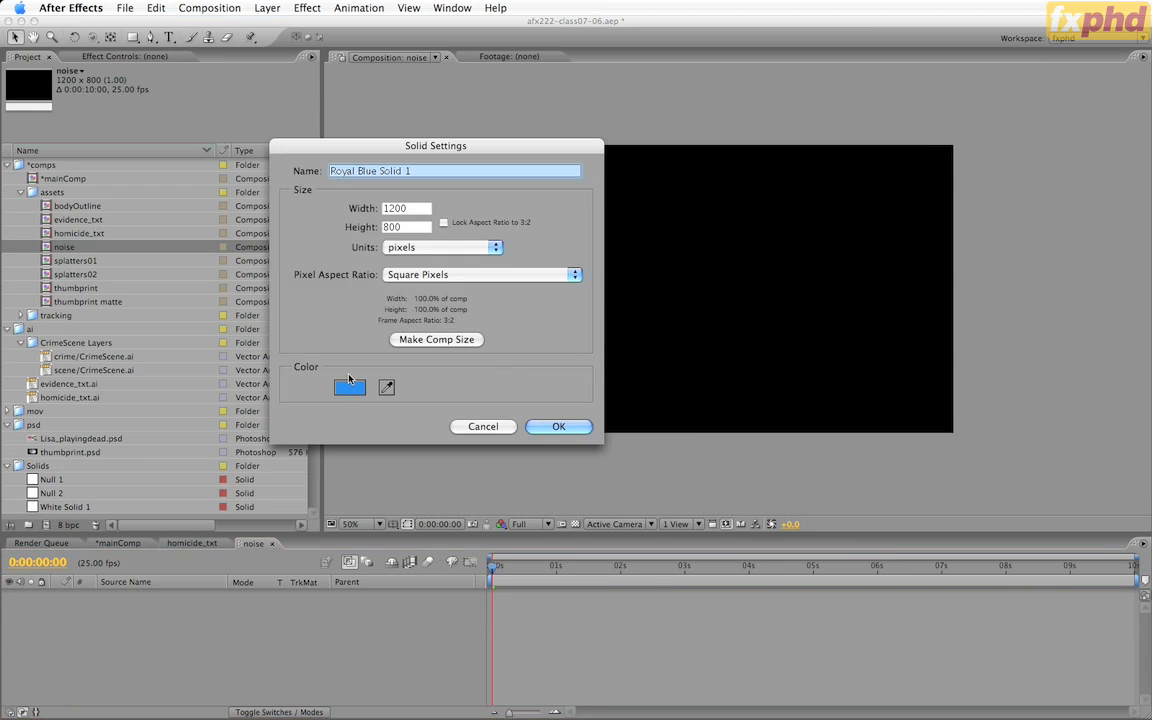
{"action": "left_click", "coordinate": [558, 427]}
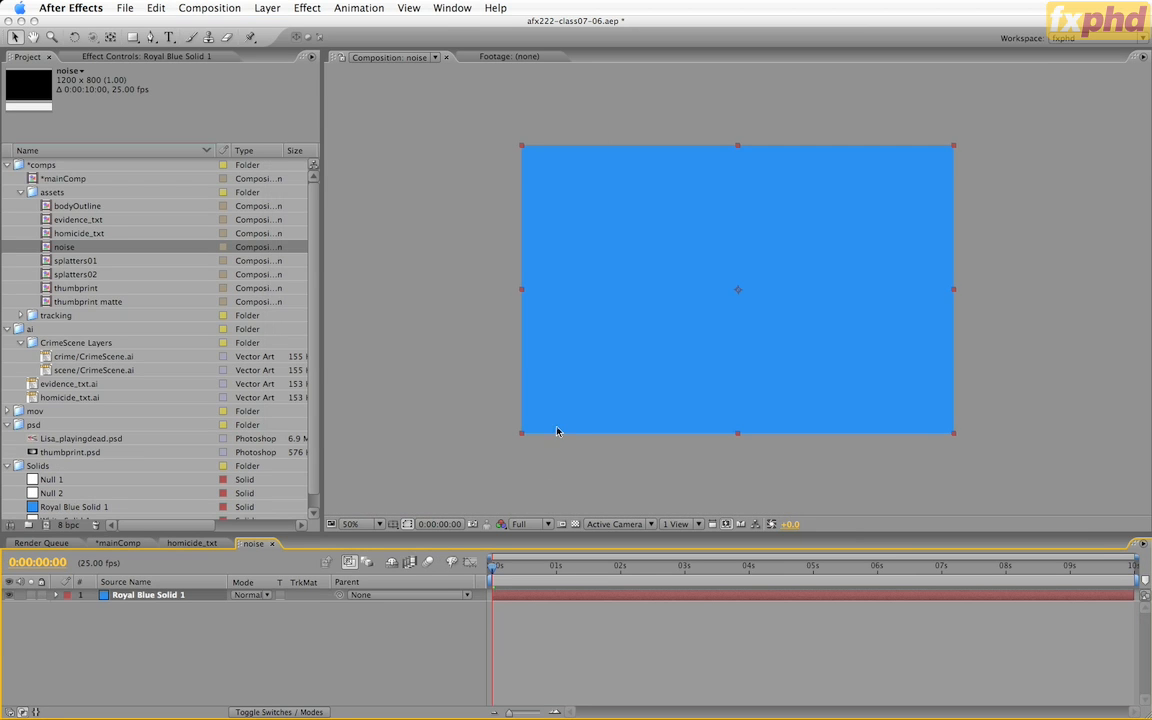
{"action": "left_click", "coordinate": [307, 7]}
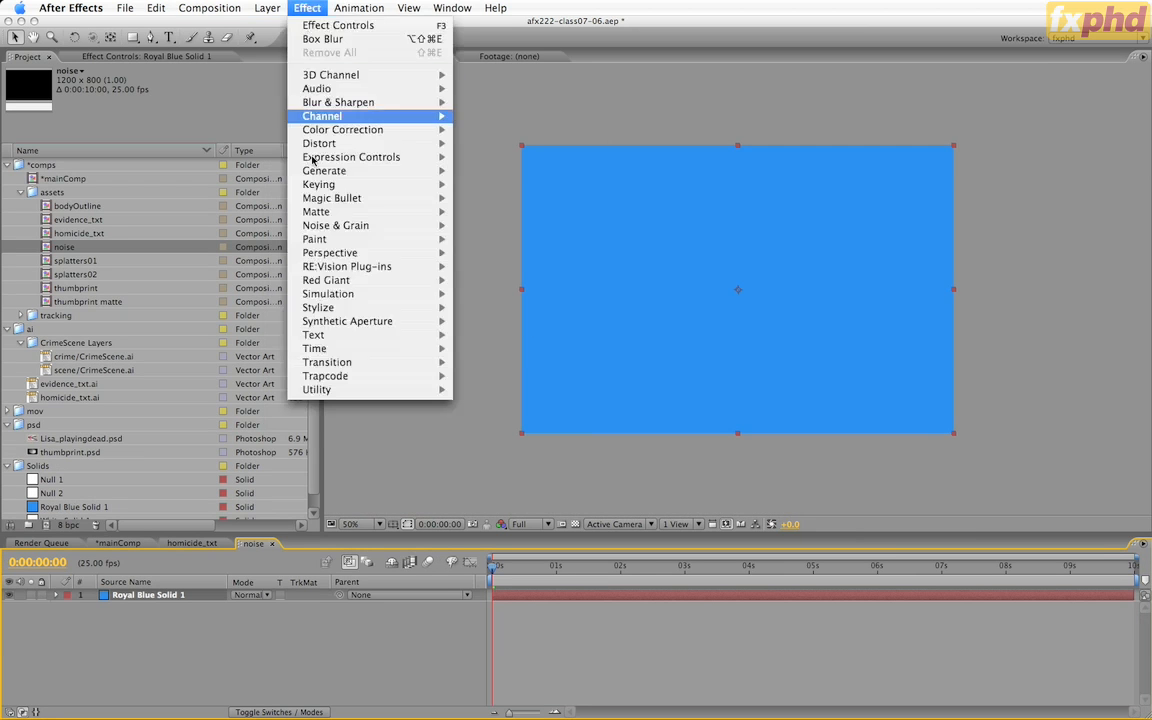
{"action": "mouse_move", "coordinate": [440, 225]}
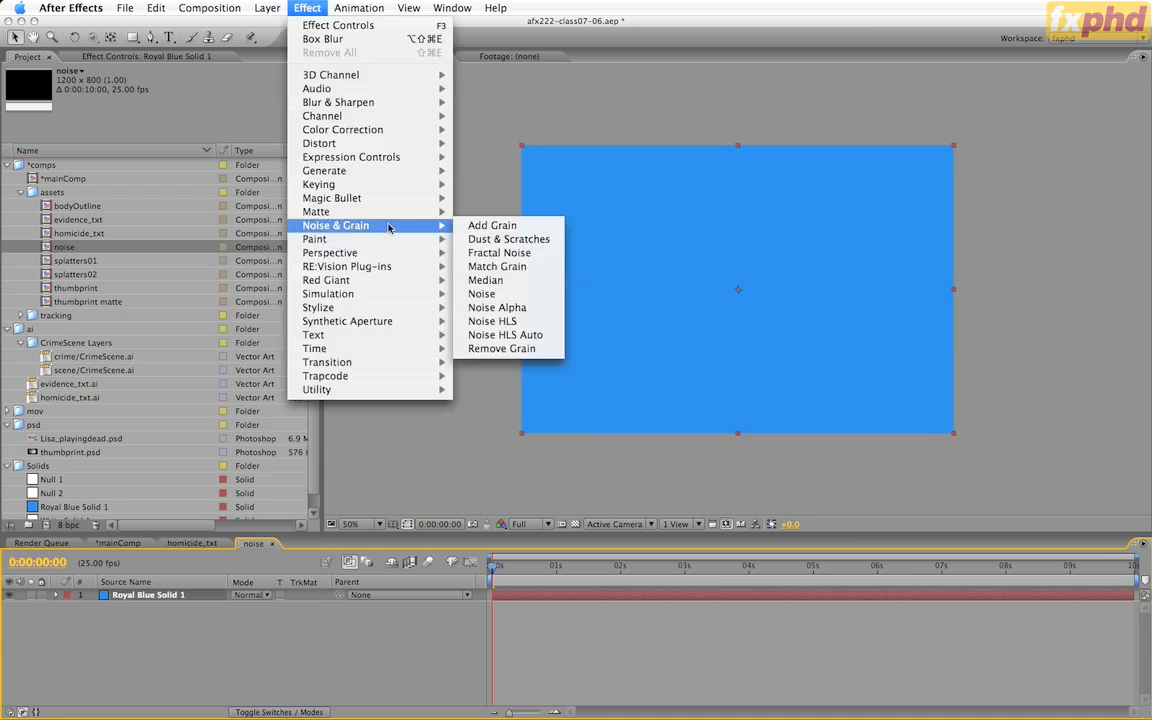
{"action": "left_click", "coordinate": [498, 254]}
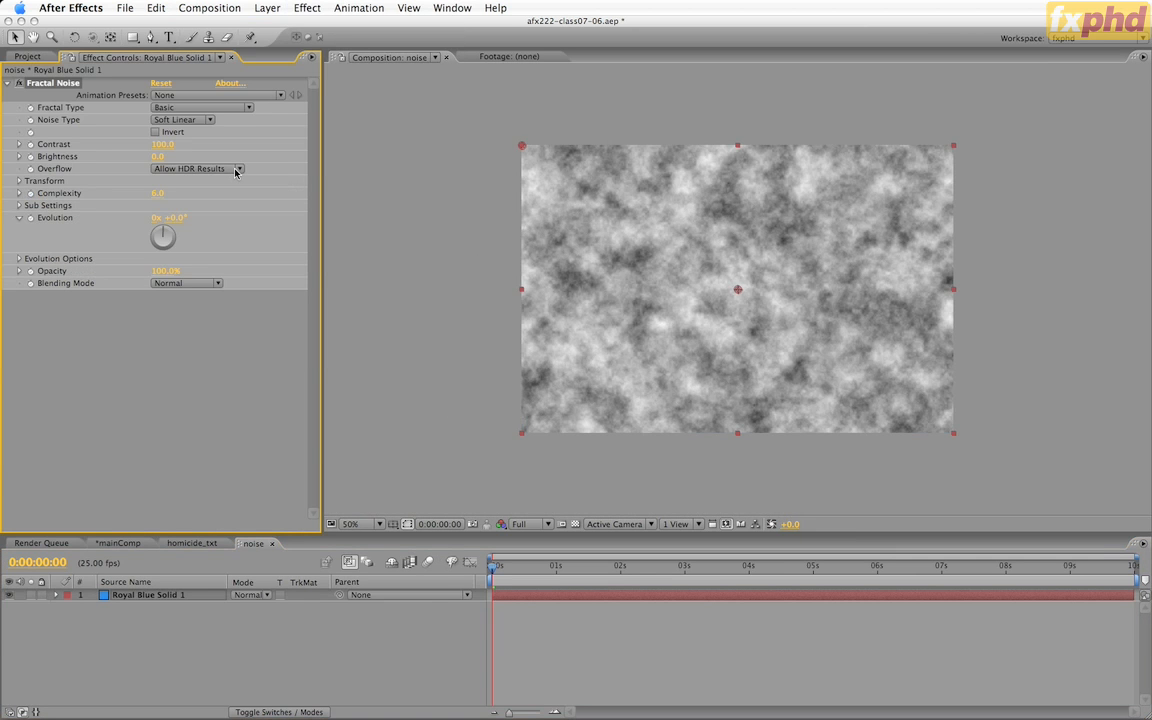
Step: Set the Fractal Noise type to Dynamic Progressive and its transform Scale to 1000
{"action": "left_click", "coordinate": [200, 113]}
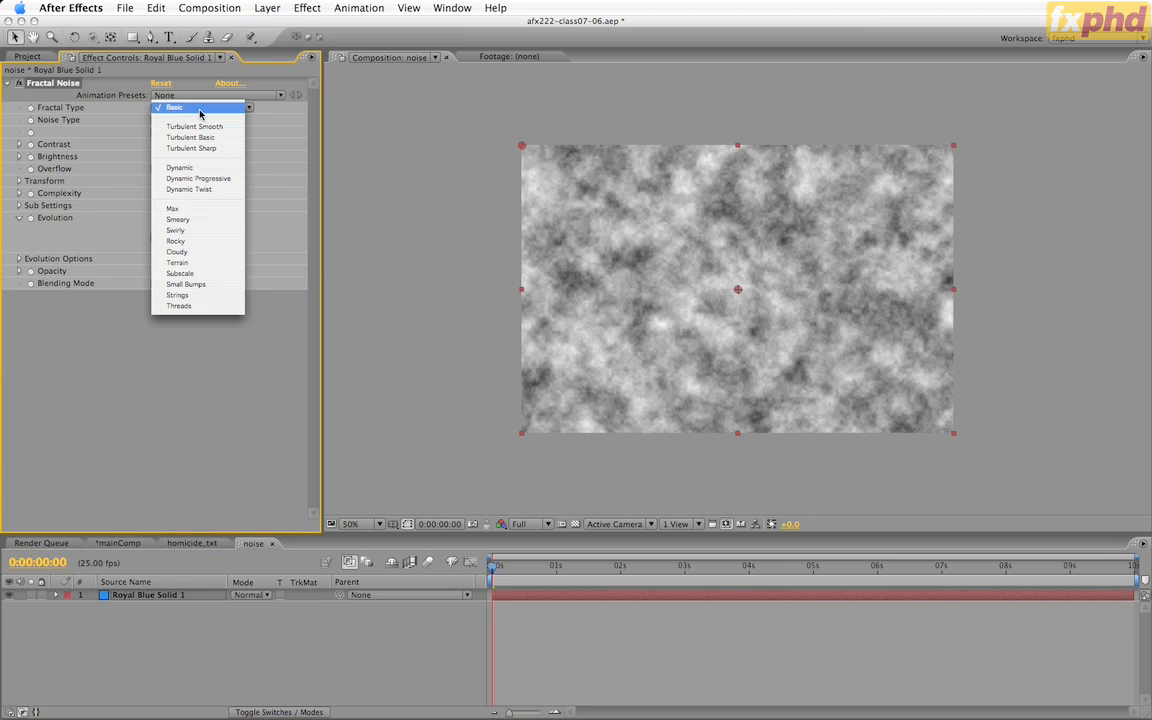
{"action": "left_click", "coordinate": [227, 178]}
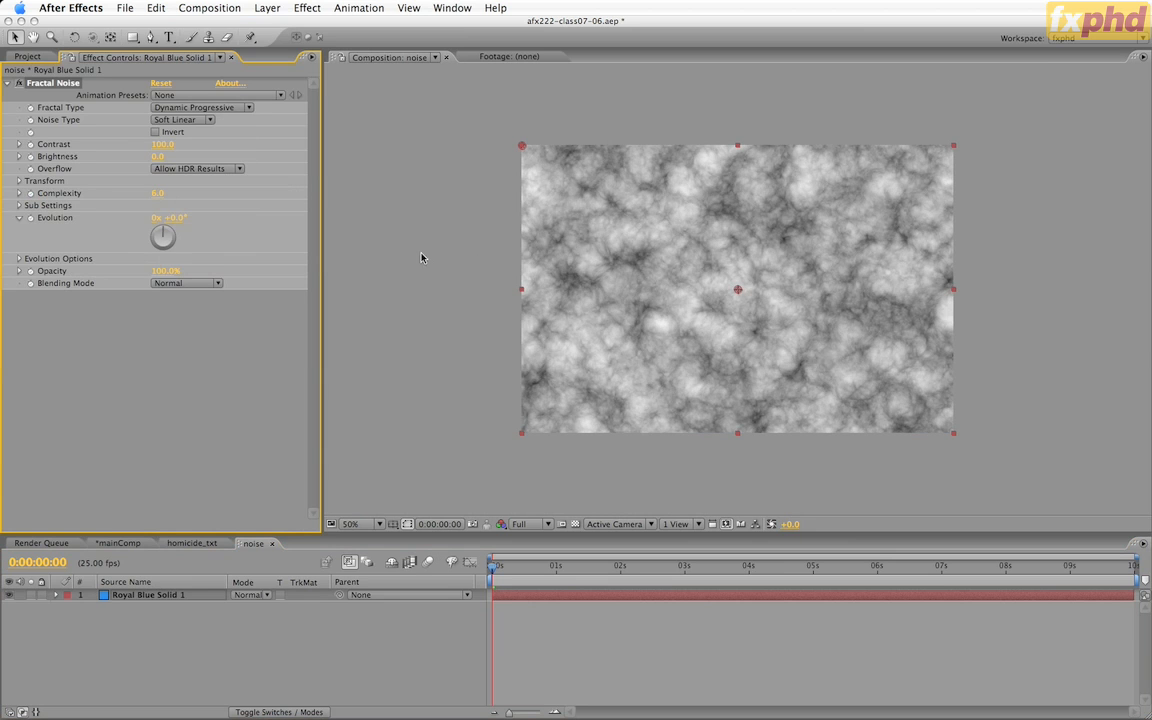
{"action": "left_click", "coordinate": [18, 181]}
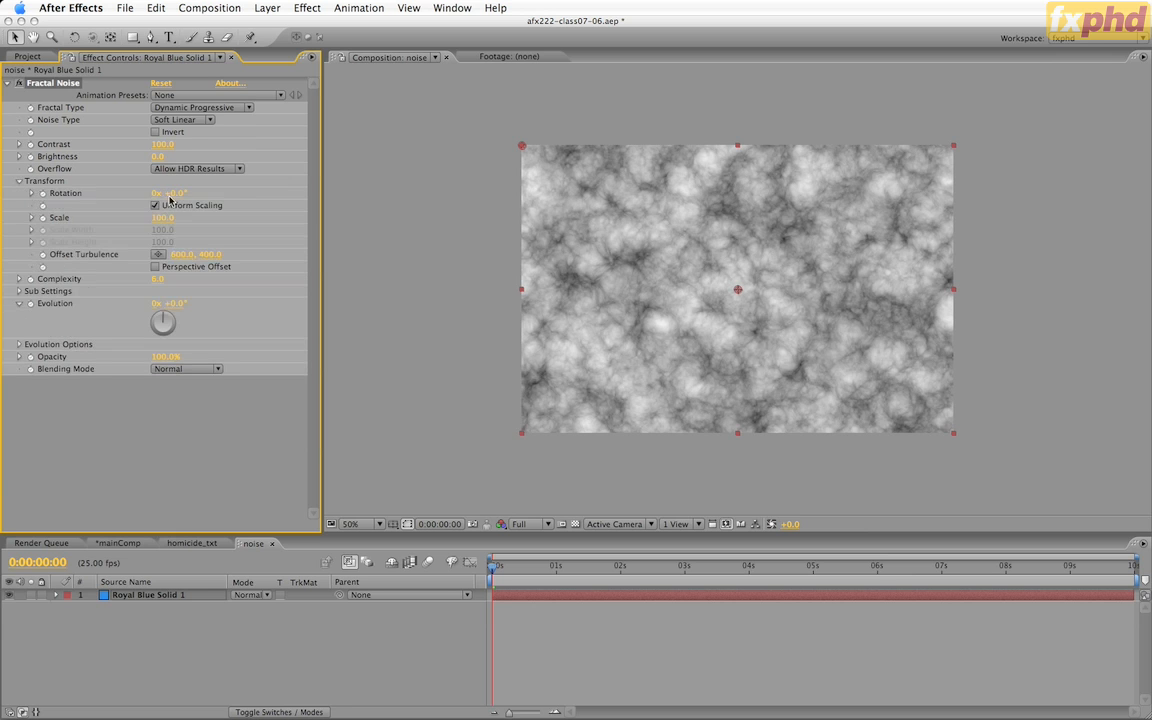
{"action": "left_click", "coordinate": [160, 217]}
{"action": "type", "text": "1"}
{"action": "key", "text": "Return"}
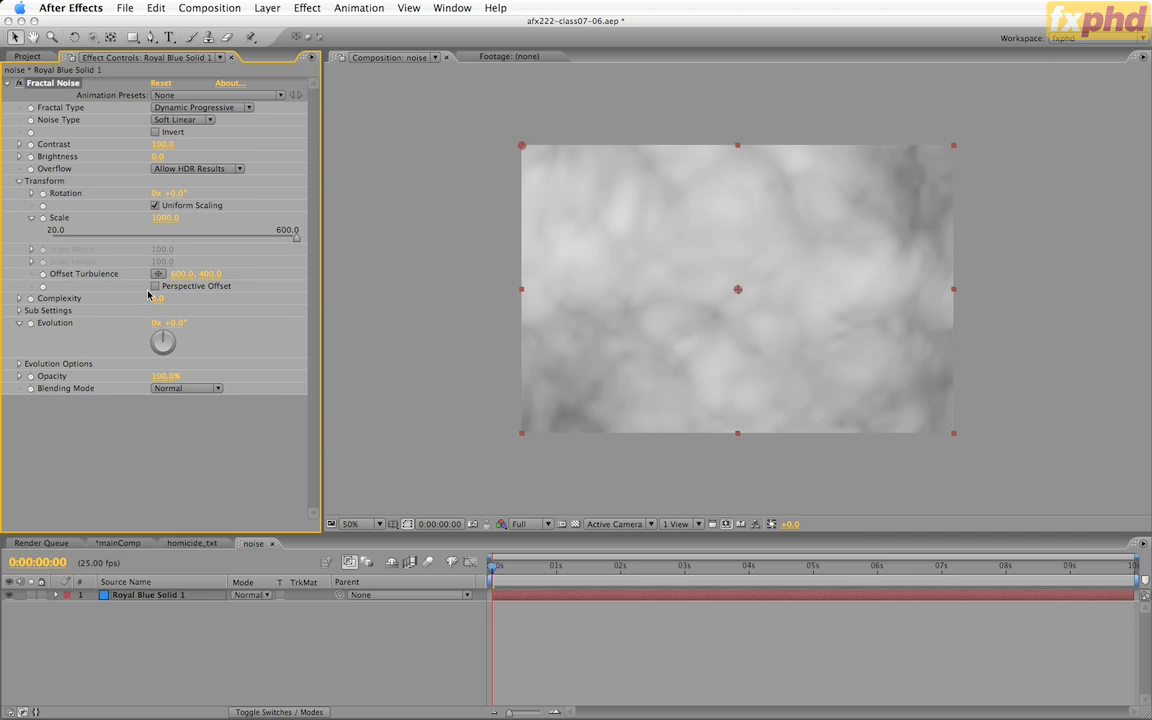
Step: Keyframe the Fractal Noise Evolution from zero at the first frame to 2 full revolutions at 0:00:09:24
{"action": "mouse_move", "coordinate": [496, 568]}
{"action": "left_mouse_down"}
{"action": "mouse_move", "coordinate": [1136, 567]}
{"action": "mouse_move", "coordinate": [492, 567]}
{"action": "left_mouse_up"}
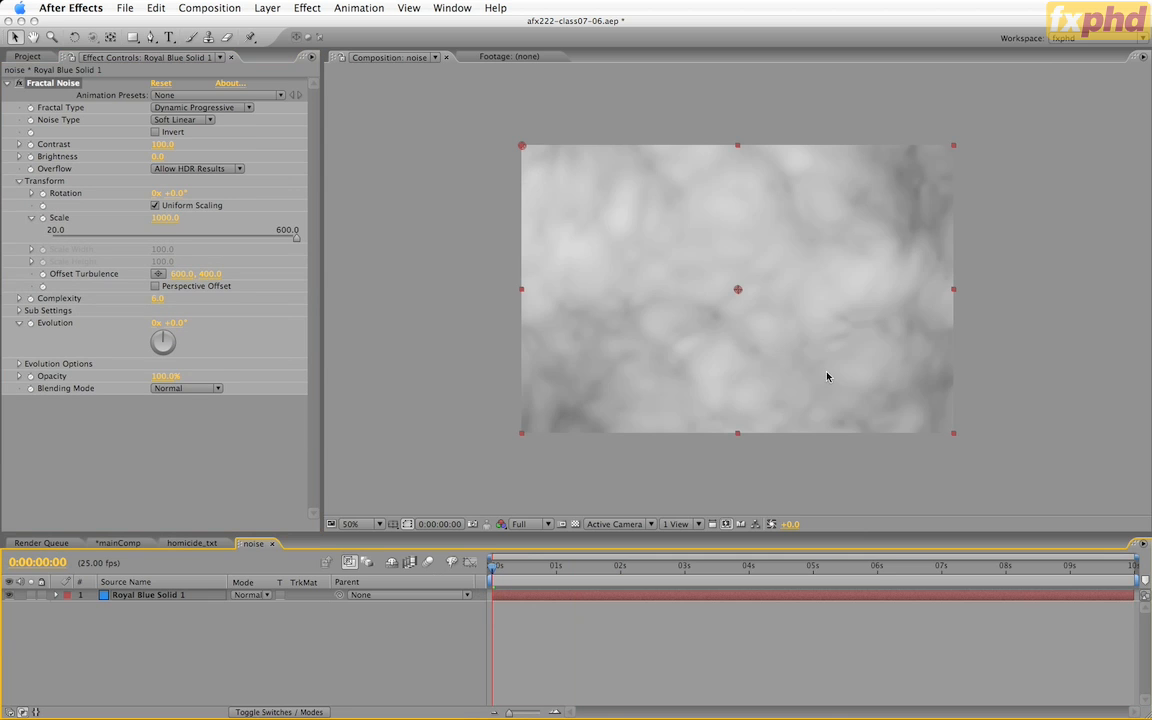
{"action": "left_click", "coordinate": [31, 325]}
{"action": "key", "text": "End"}
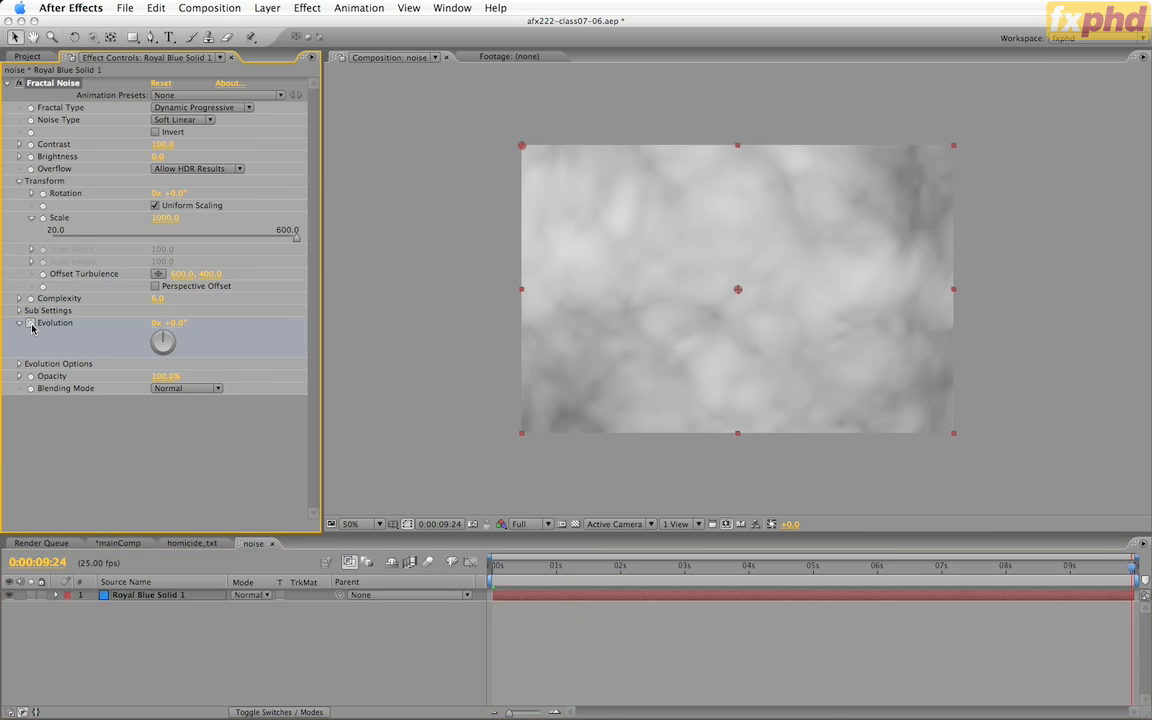
{"action": "left_click", "coordinate": [156, 323]}
{"action": "type", "text": "2"}
{"action": "key", "text": "Return"}
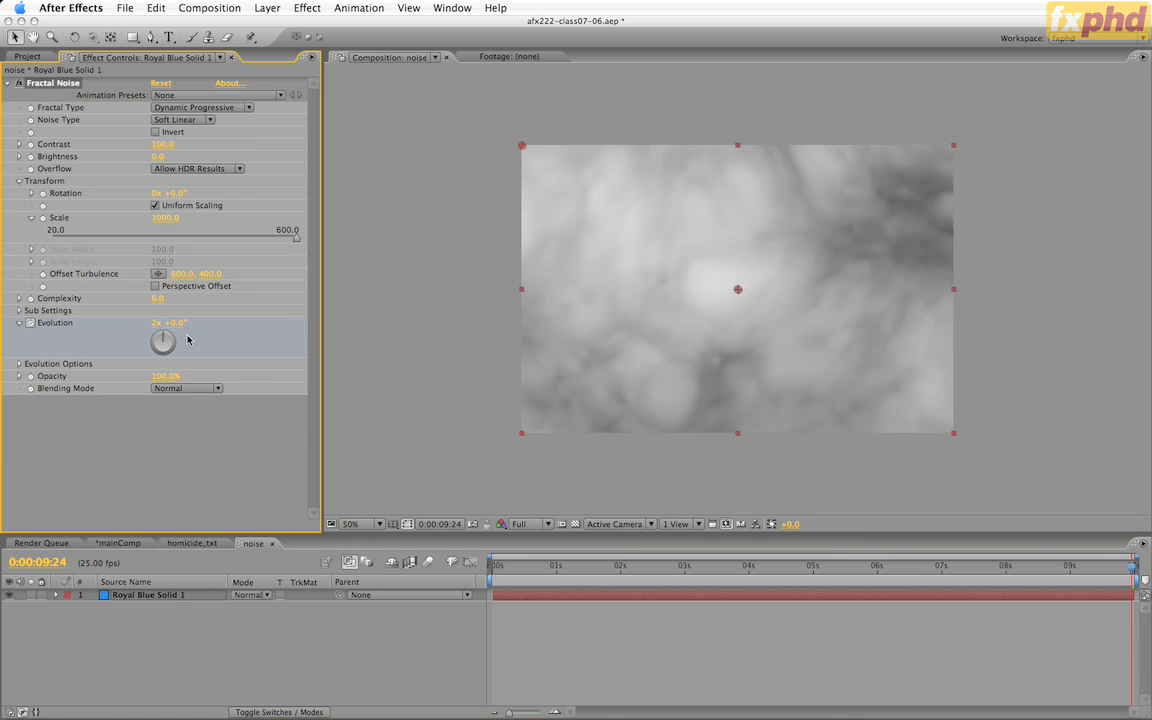
Step: Scrub through the noise composition to review the evolving fractal pattern, and return to the first frame
{"action": "left_click", "coordinate": [503, 567]}
{"action": "left_click_drag", "start_coordinate": [505, 567], "coordinate": [826, 572]}
{"action": "key", "text": "Home"}
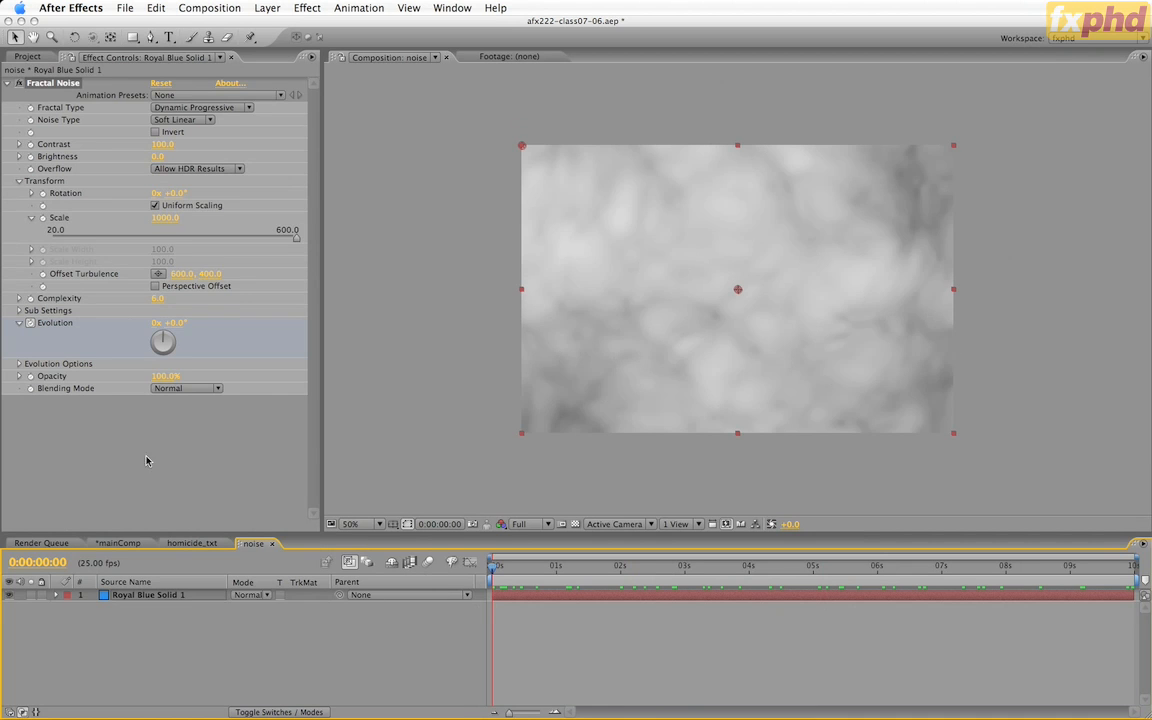
Step: Add a second instance of Royal Blue Solid 1 from the project as the top layer of the noise composition
{"action": "left_click", "coordinate": [29, 57]}
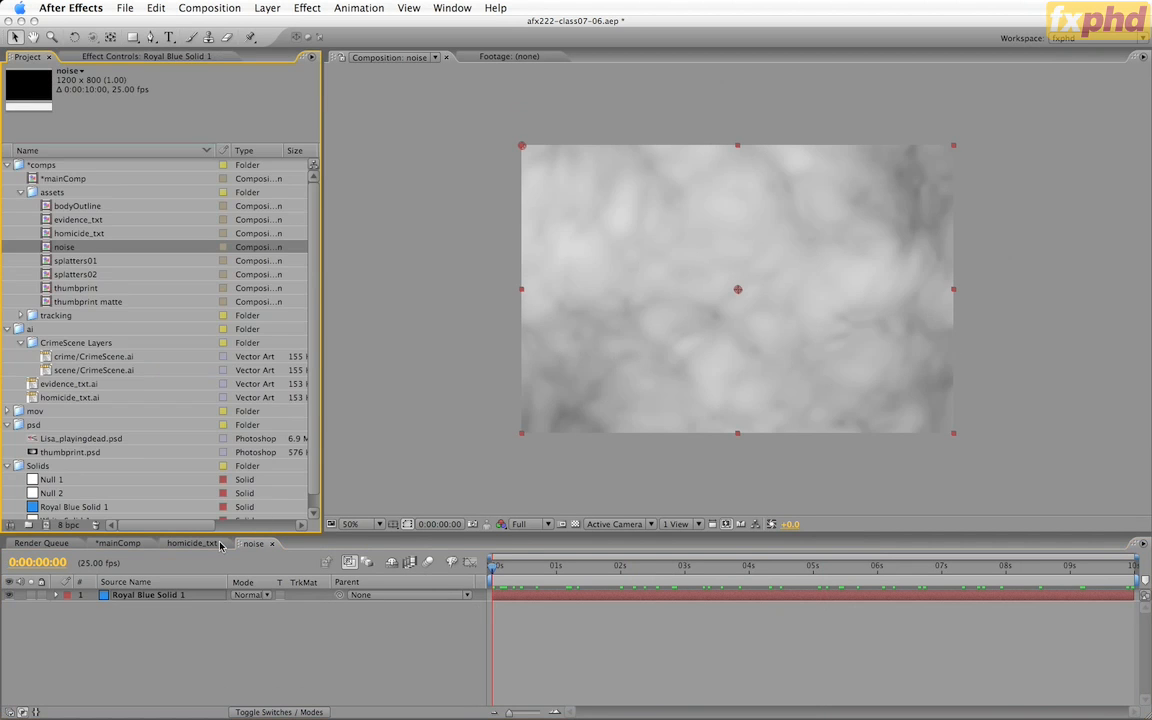
{"action": "scroll", "coordinate": [262, 506], "scroll_direction": "down", "scroll_amount": 1}
{"action": "left_click_drag", "start_coordinate": [33, 494], "coordinate": [241, 567]}
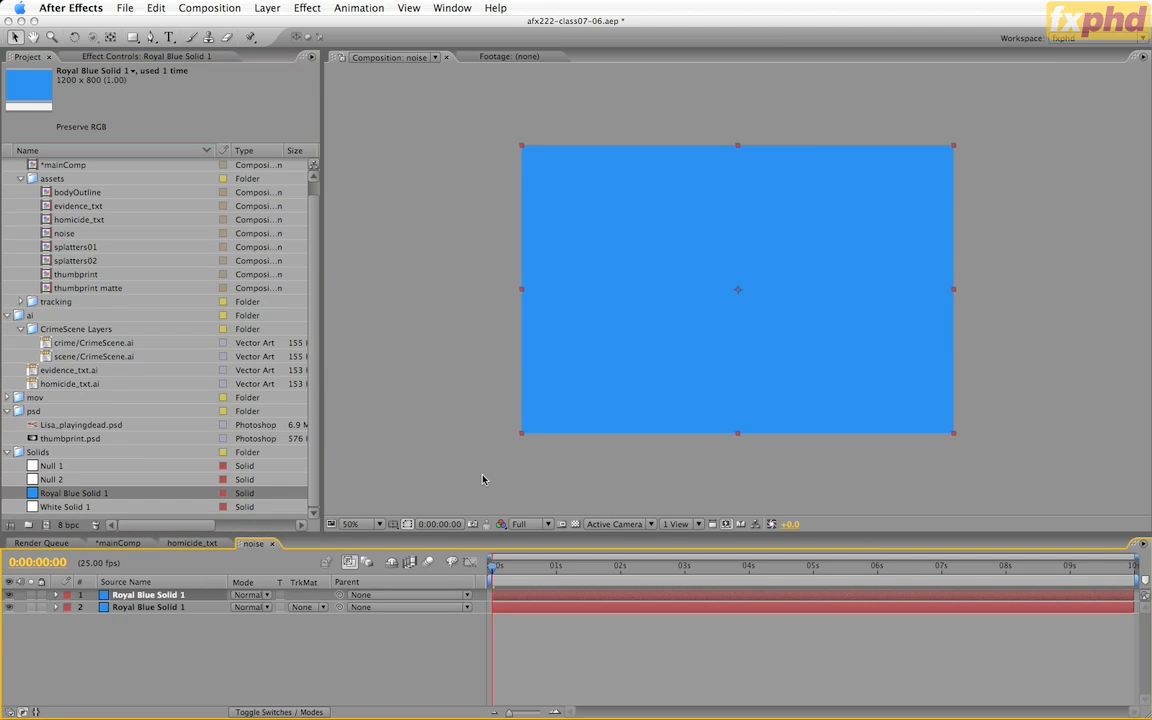
Step: Change the solid's color to black for all layers that use it
{"action": "key", "text": "super+shift+y"}
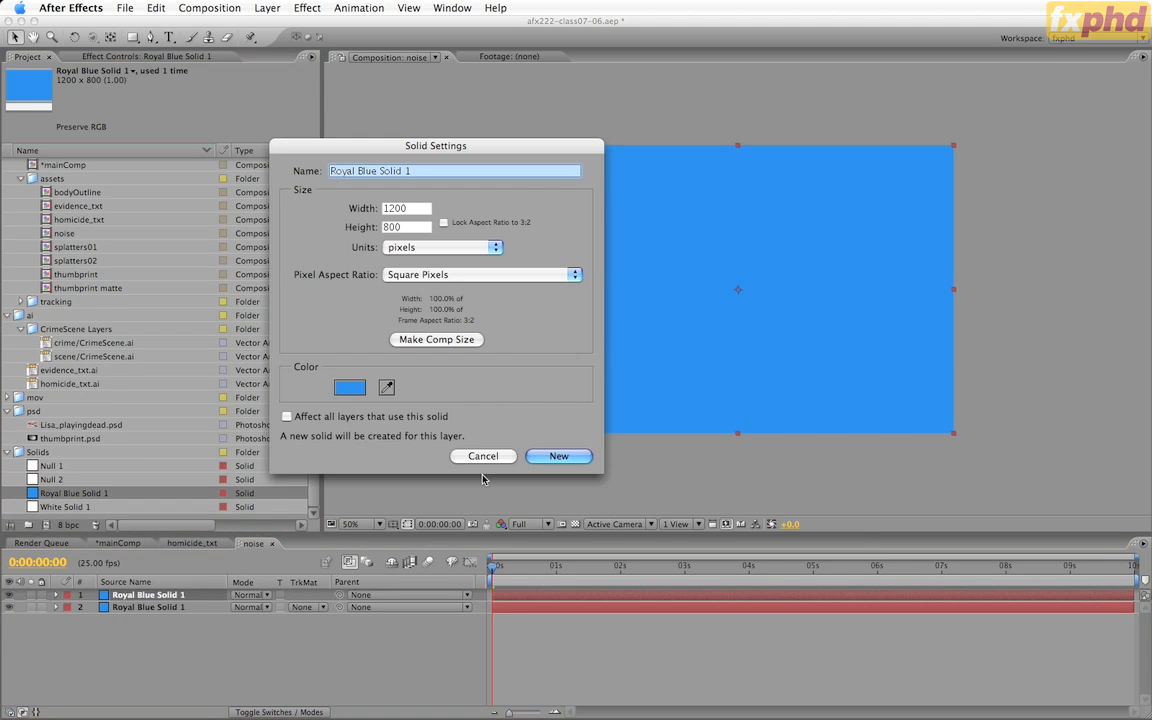
{"action": "left_click", "coordinate": [333, 420]}
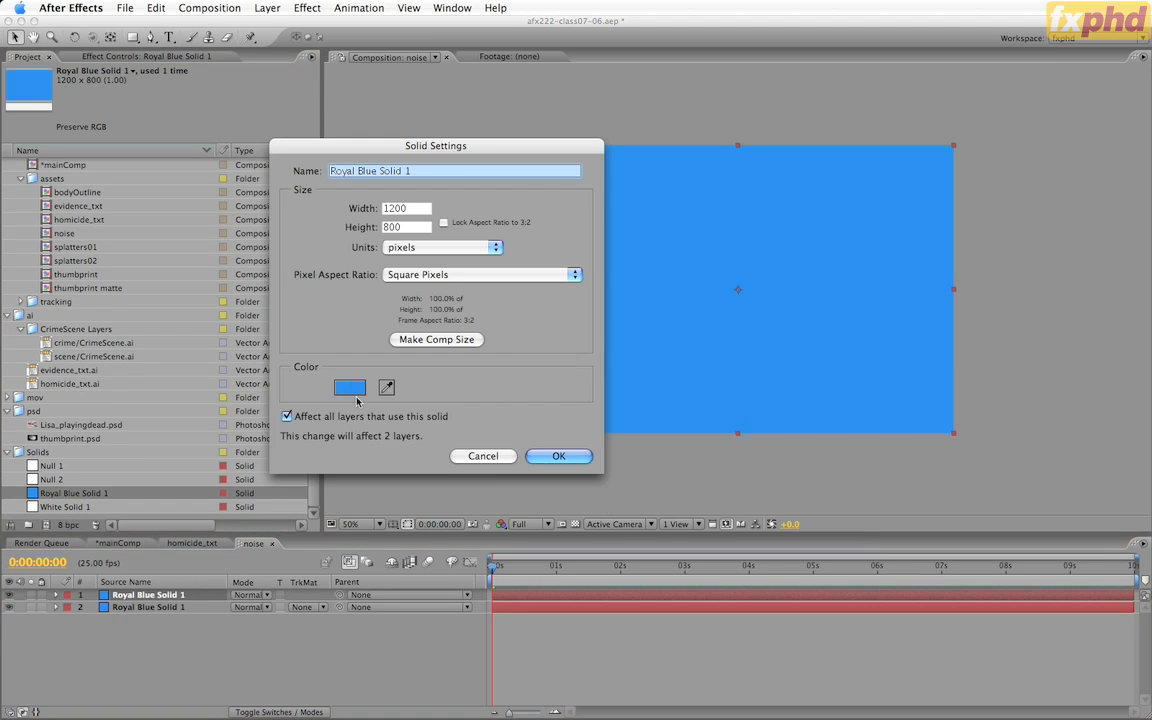
{"action": "left_click", "coordinate": [350, 393]}
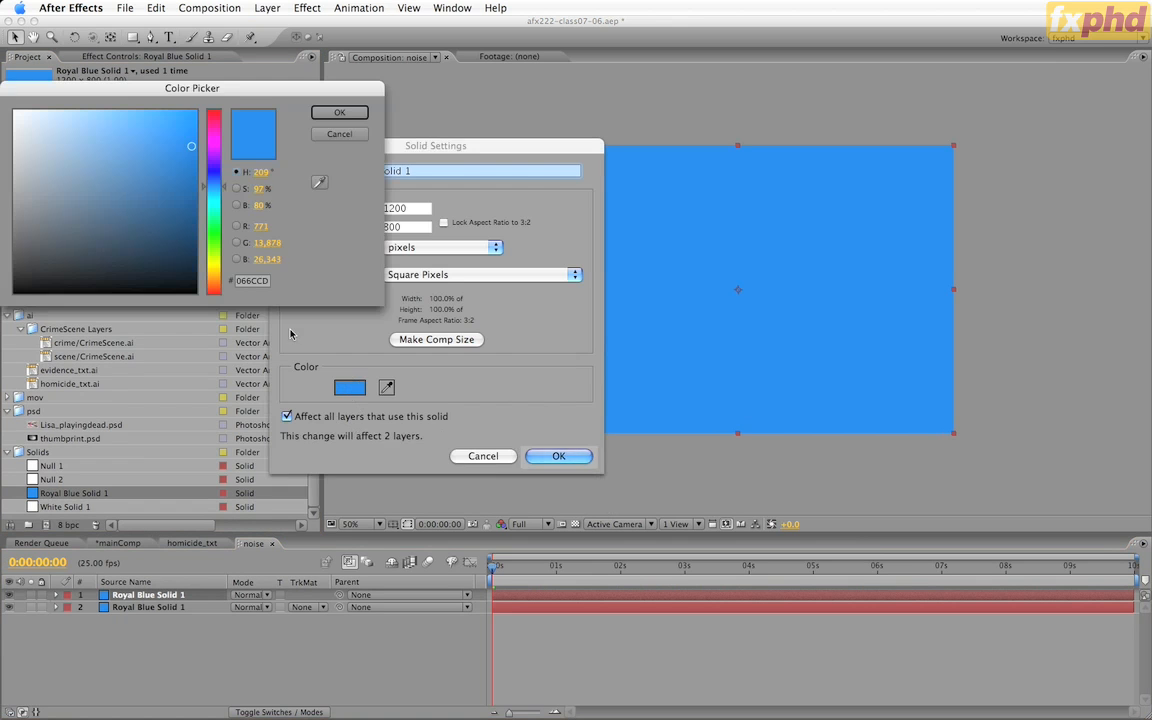
{"action": "left_click_drag", "start_coordinate": [185, 263], "coordinate": [14, 292]}
{"action": "left_click", "coordinate": [339, 112]}
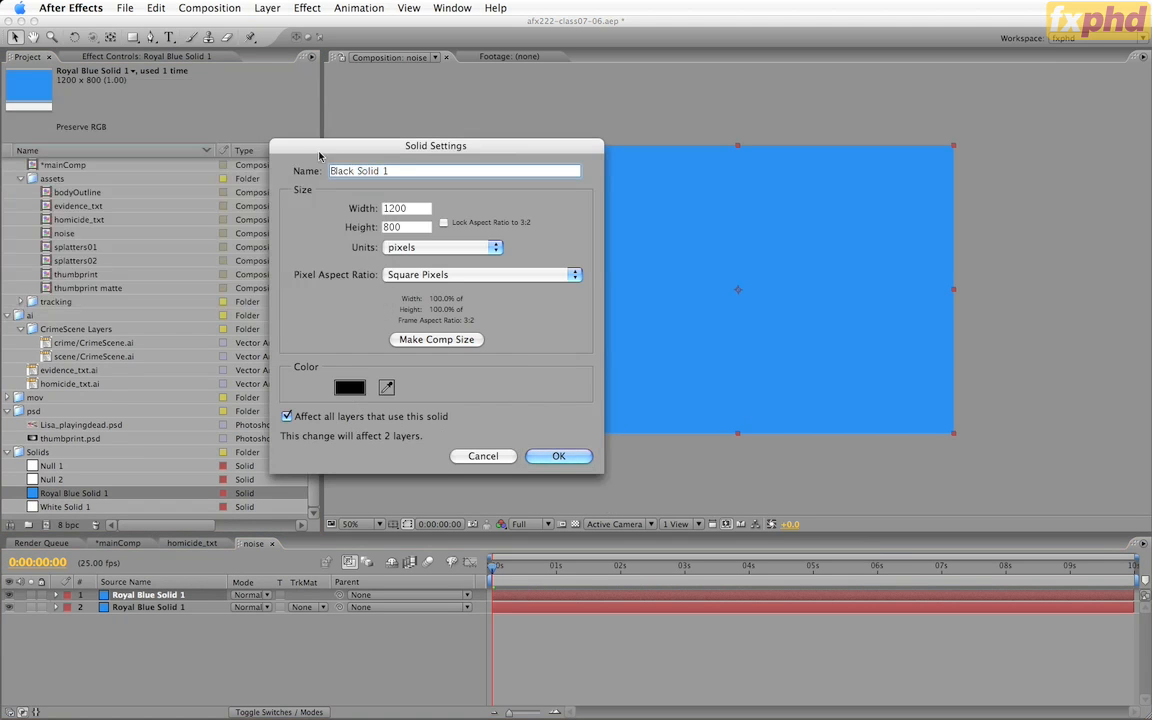
{"action": "left_click", "coordinate": [558, 455]}
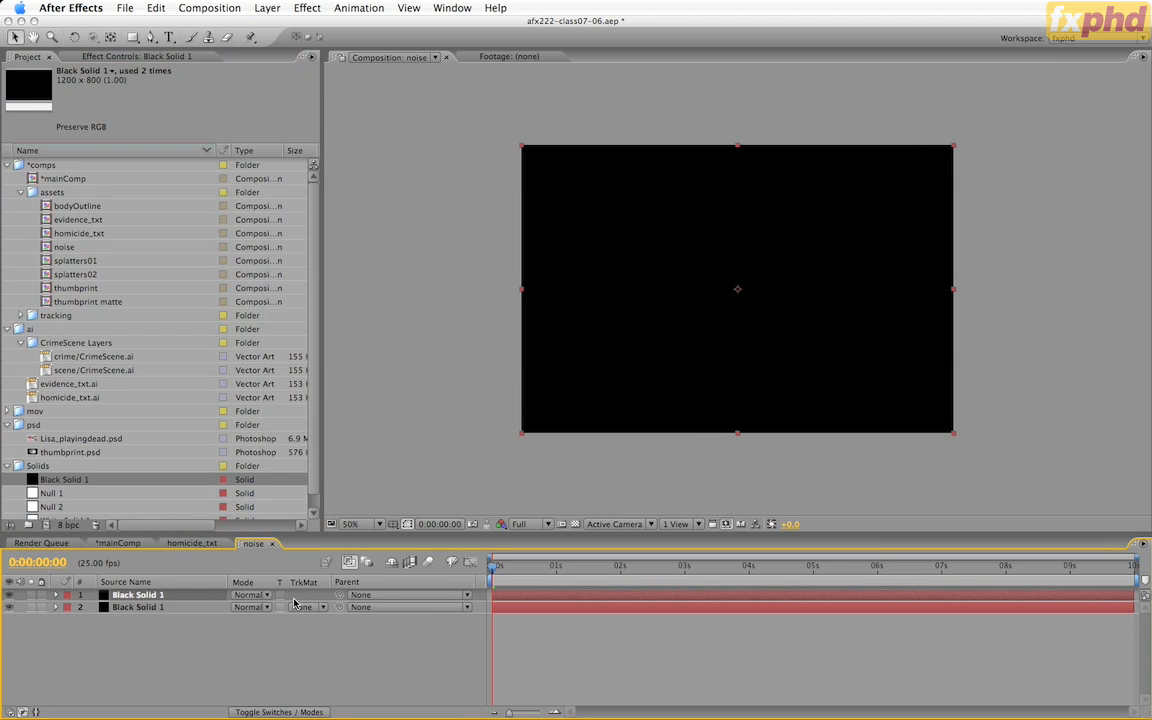
Step: Add a full-size elliptical mask to the top black solid and set its Mask Feather to 450 pixels
{"action": "left_click_drag", "start_coordinate": [131, 41], "coordinate": [187, 54]}
{"action": "double_click", "coordinate": [132, 40]}
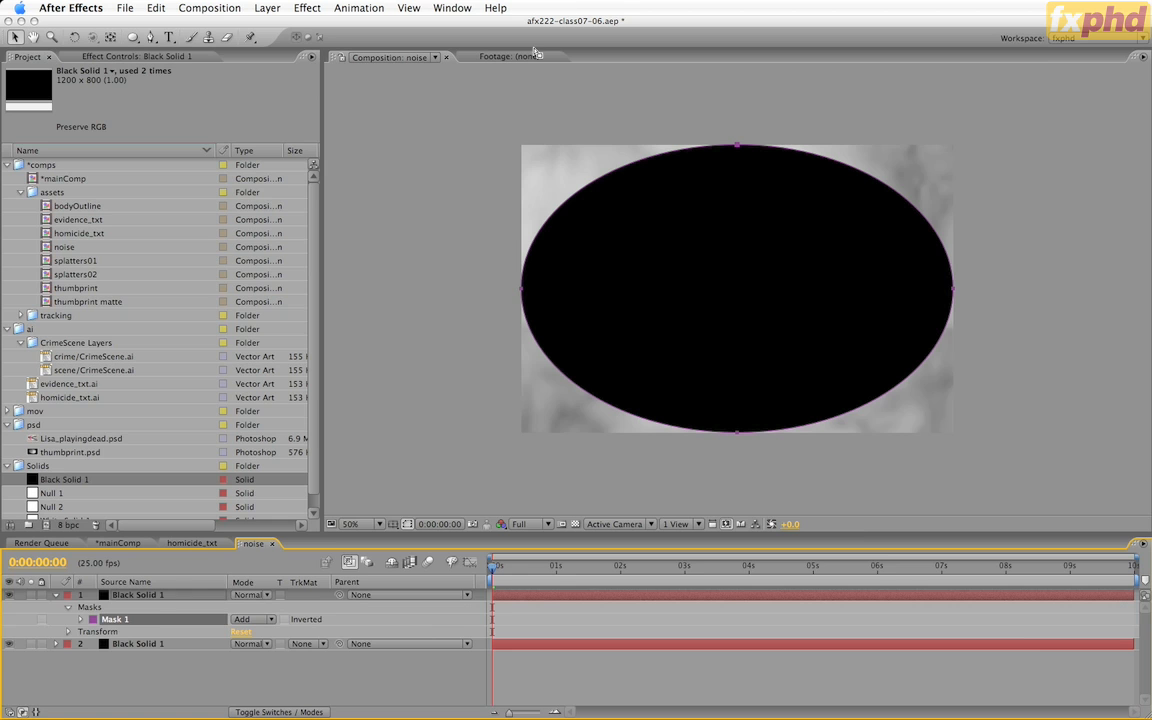
{"action": "key", "text": "f"}
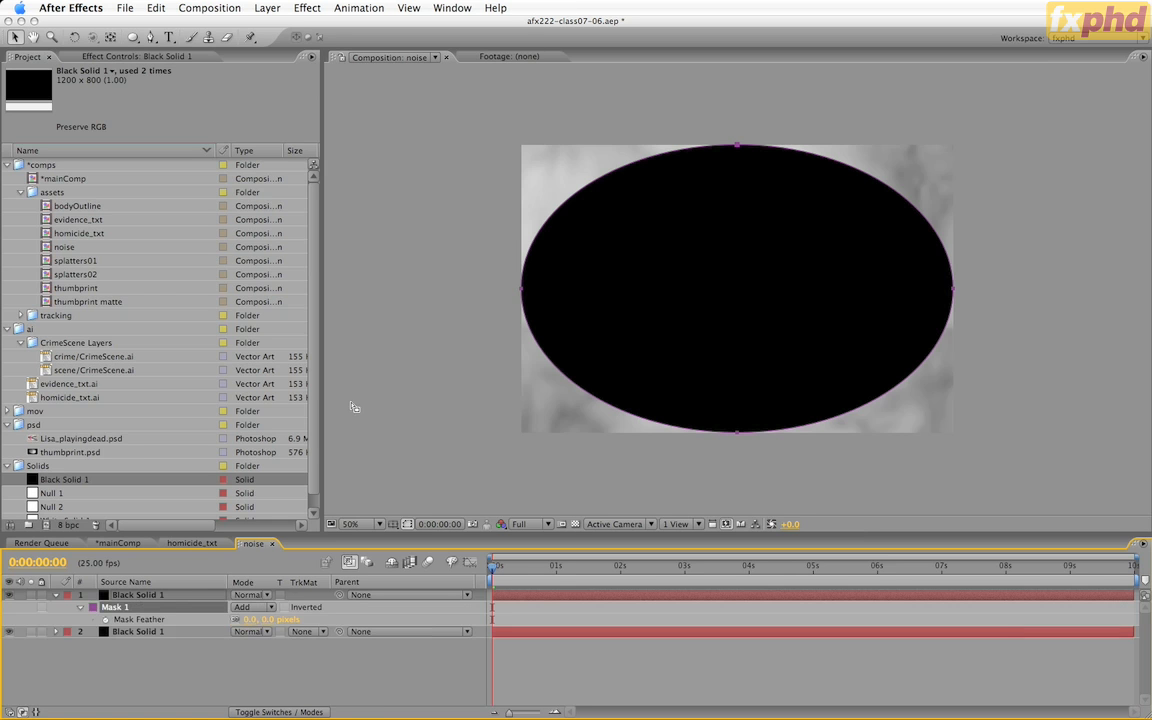
{"action": "left_click", "coordinate": [247, 619]}
{"action": "type", "text": "450"}
{"action": "key", "text": "Return"}
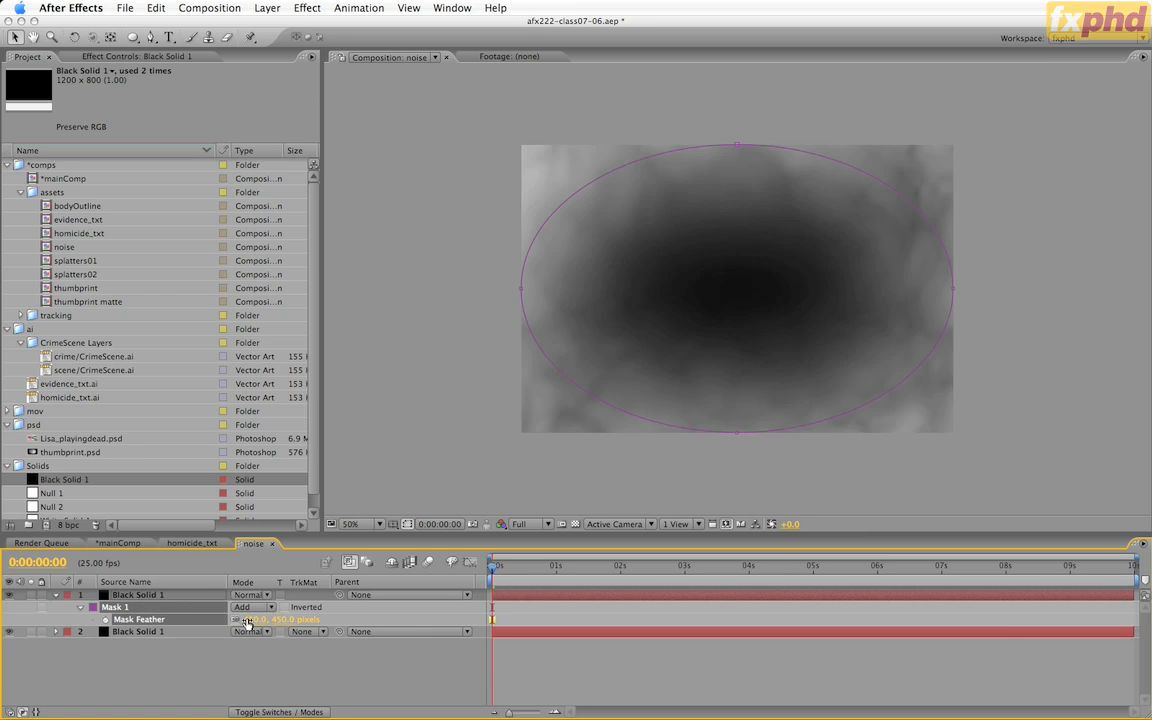
Step: Reshape the elliptical mask about its center, making it narrower and extending it beyond the frame's upper and lower edges
{"action": "double_click", "coordinate": [522, 292]}
{"action": "left_click_drag", "start_coordinate": [522, 290], "coordinate": [586, 303]}
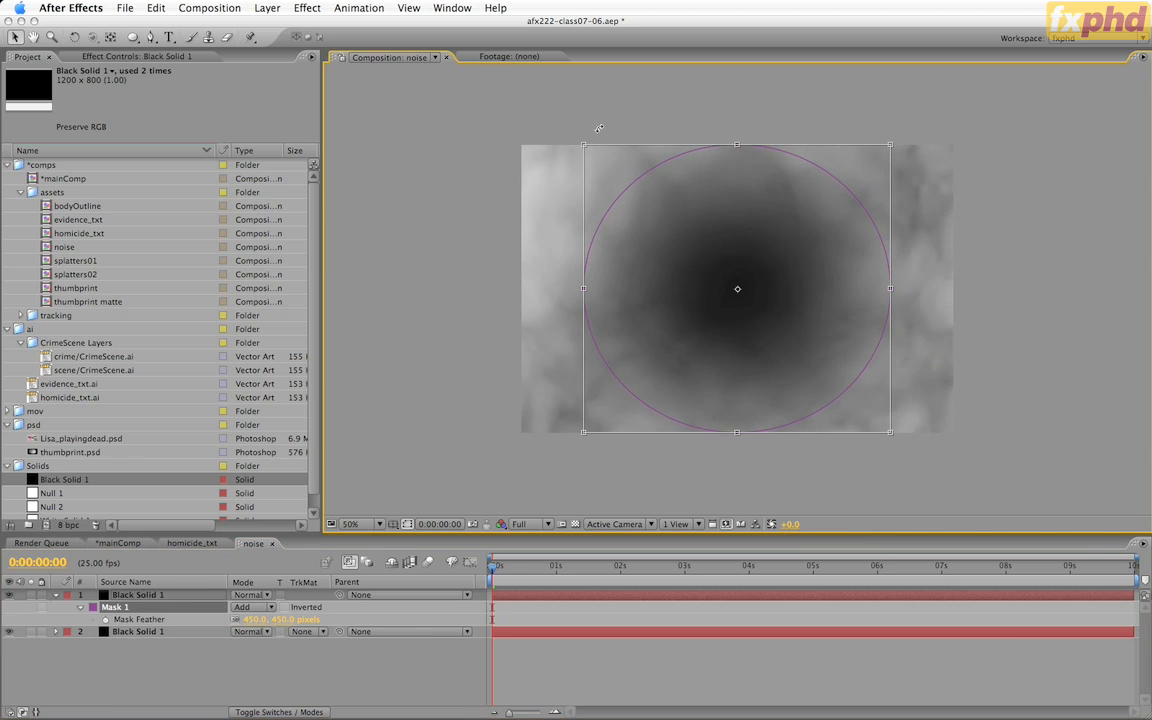
{"action": "left_click_drag", "start_coordinate": [737, 144], "coordinate": [745, 101]}
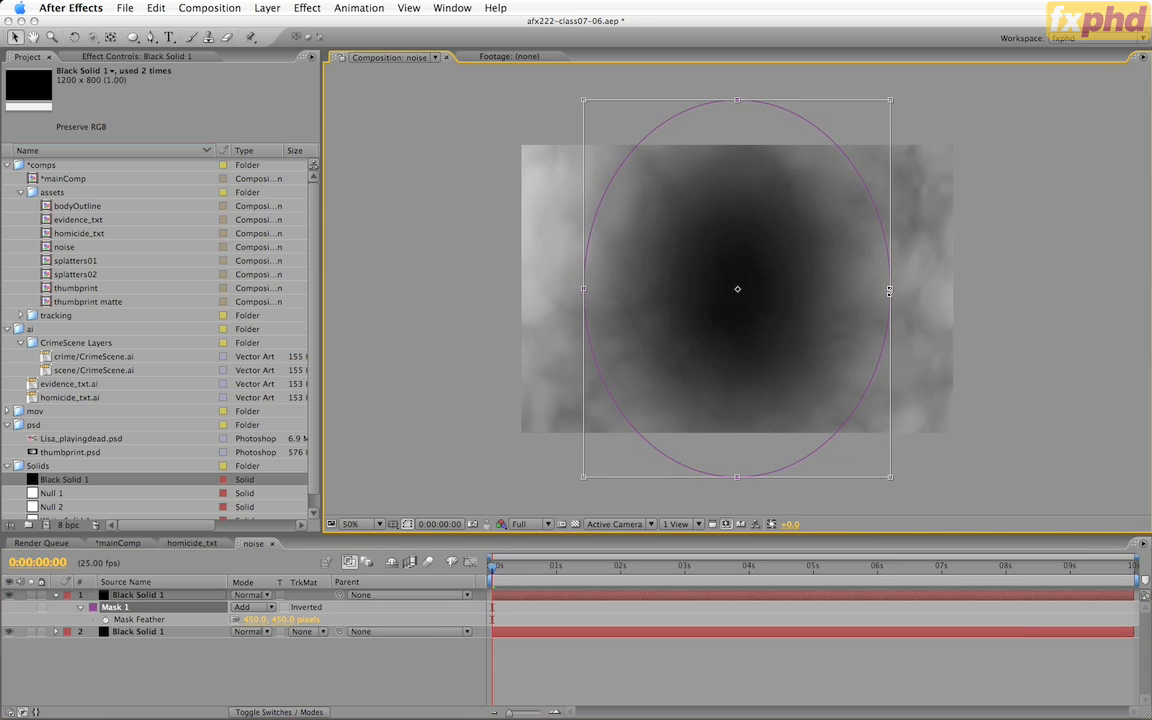
{"action": "left_click_drag", "start_coordinate": [889, 290], "coordinate": [916, 290]}
{"action": "left_click_drag", "start_coordinate": [738, 101], "coordinate": [739, 98]}
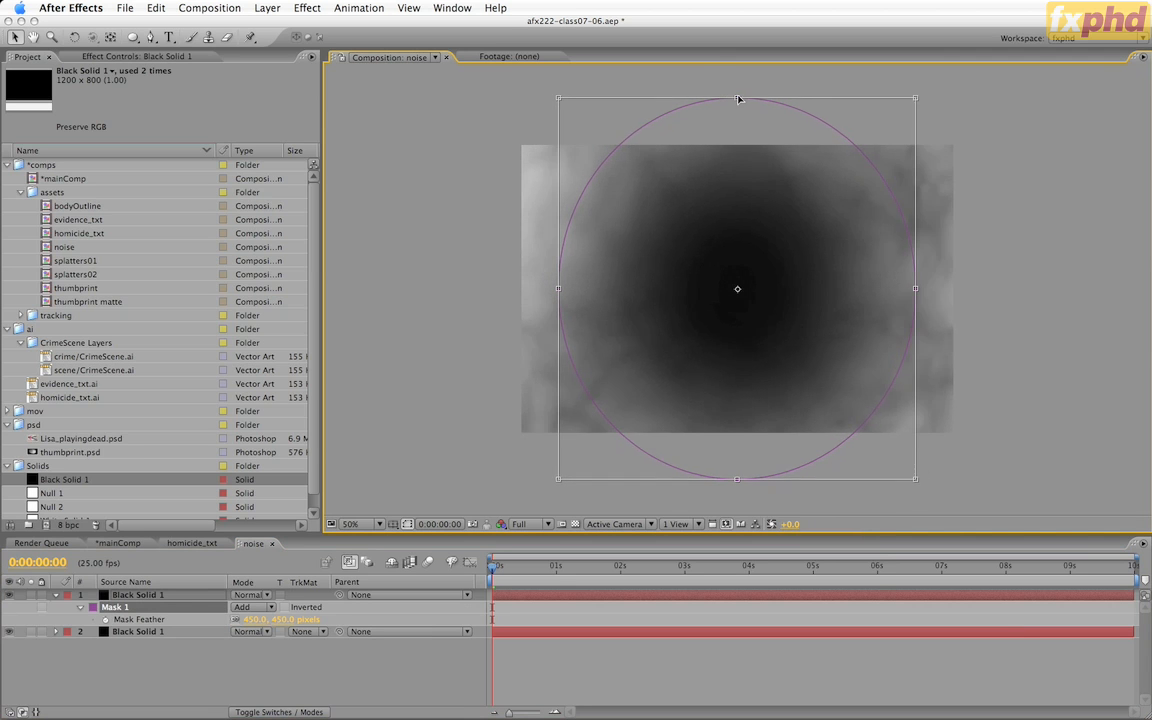
{"action": "key", "text": "Return"}
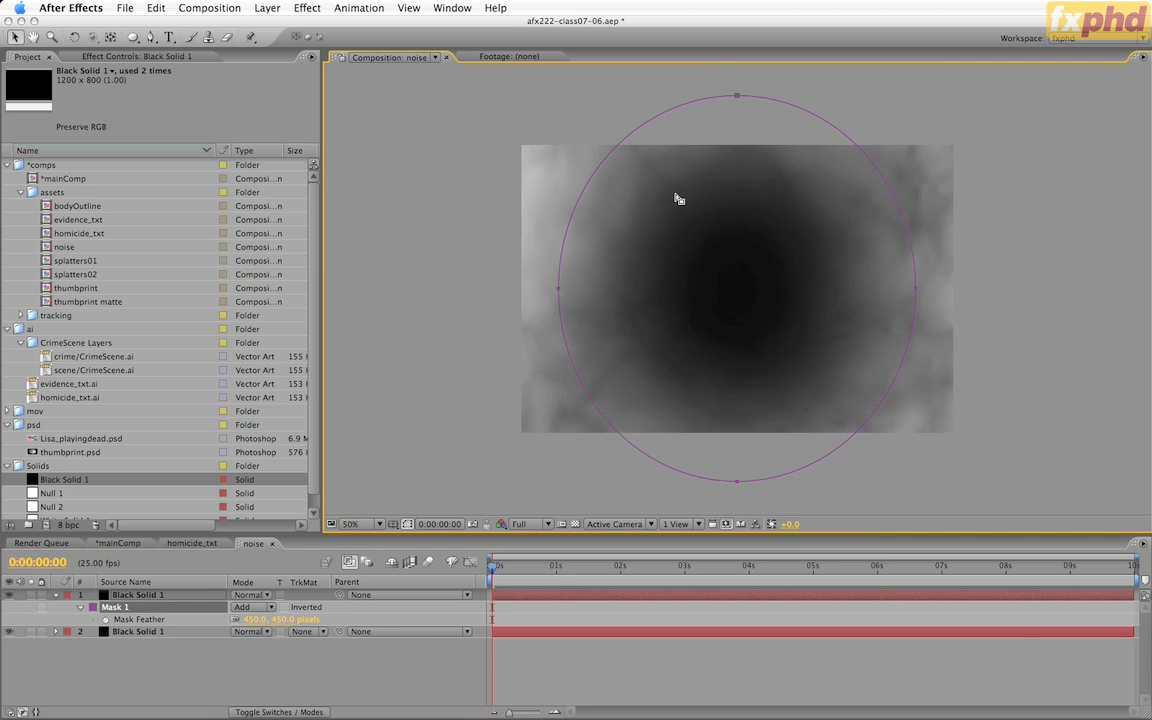
Step: Set the masked top black solid's Opacity to 50%
{"action": "left_click", "coordinate": [148, 597]}
{"action": "key", "text": "t"}
{"action": "left_click", "coordinate": [248, 609]}
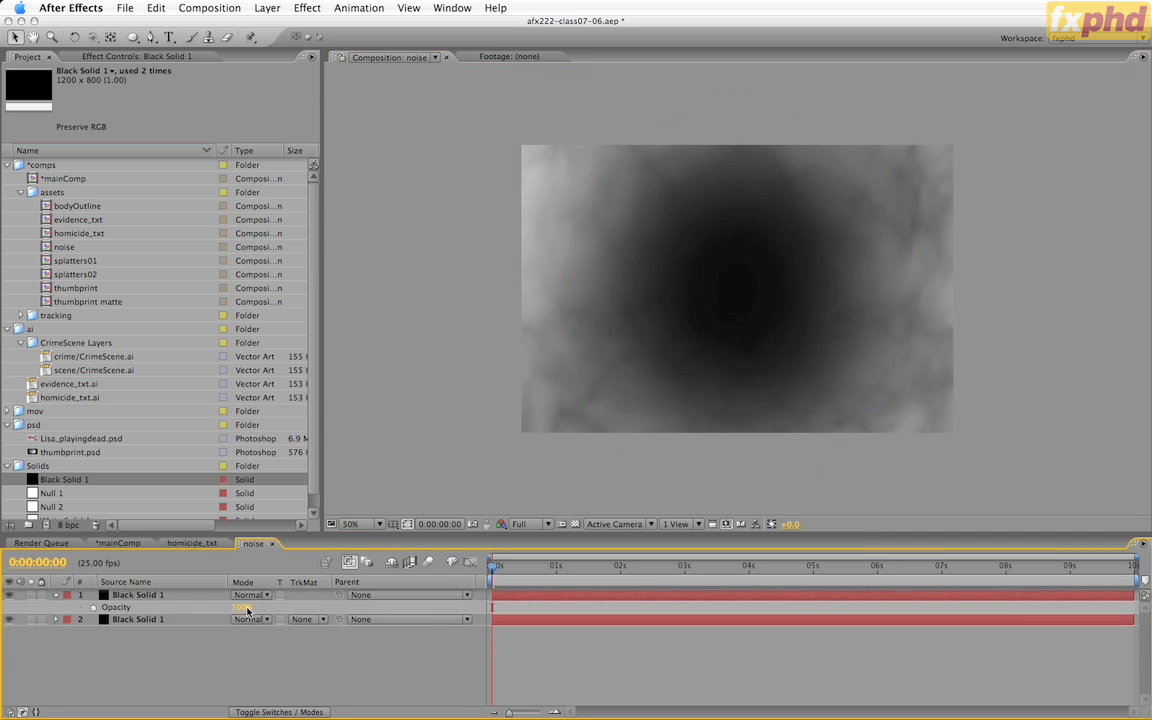
{"action": "left_click", "coordinate": [244, 609]}
{"action": "type", "text": "50"}
{"action": "key", "text": "Return"}
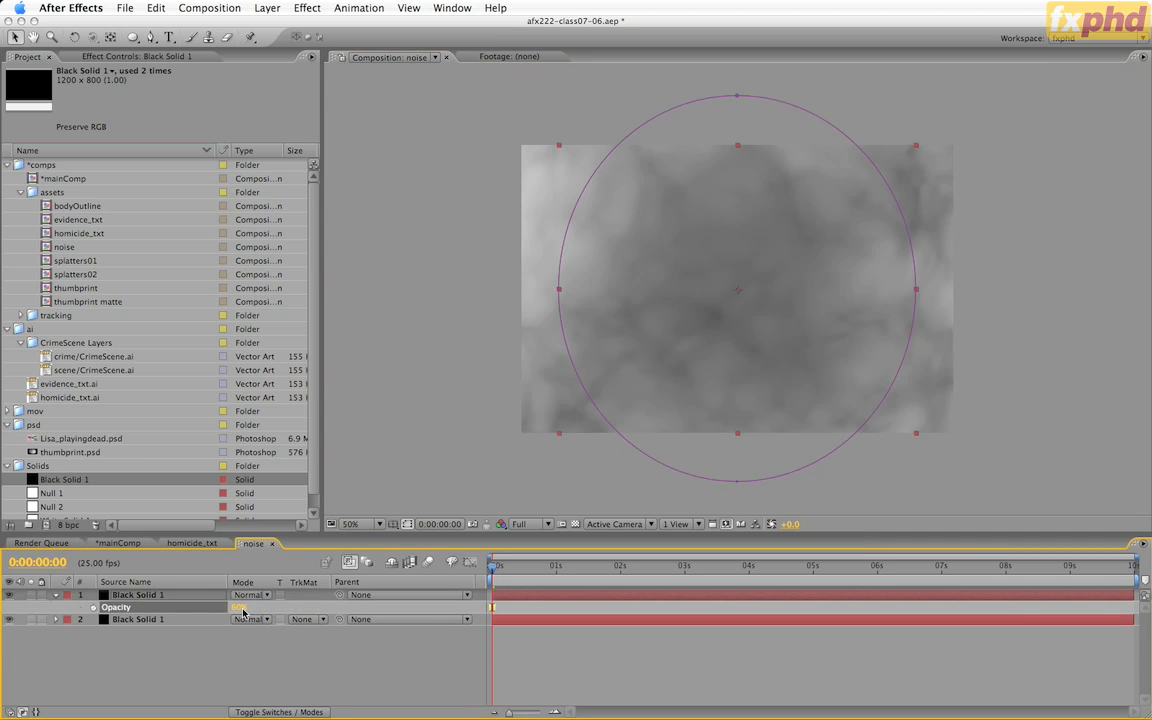
Step: Add the noise composition to mainComp directly below the upper splatters02 layer and make it a 3D layer
{"action": "left_click", "coordinate": [554, 686]}
{"action": "key", "text": "Page_Down"}
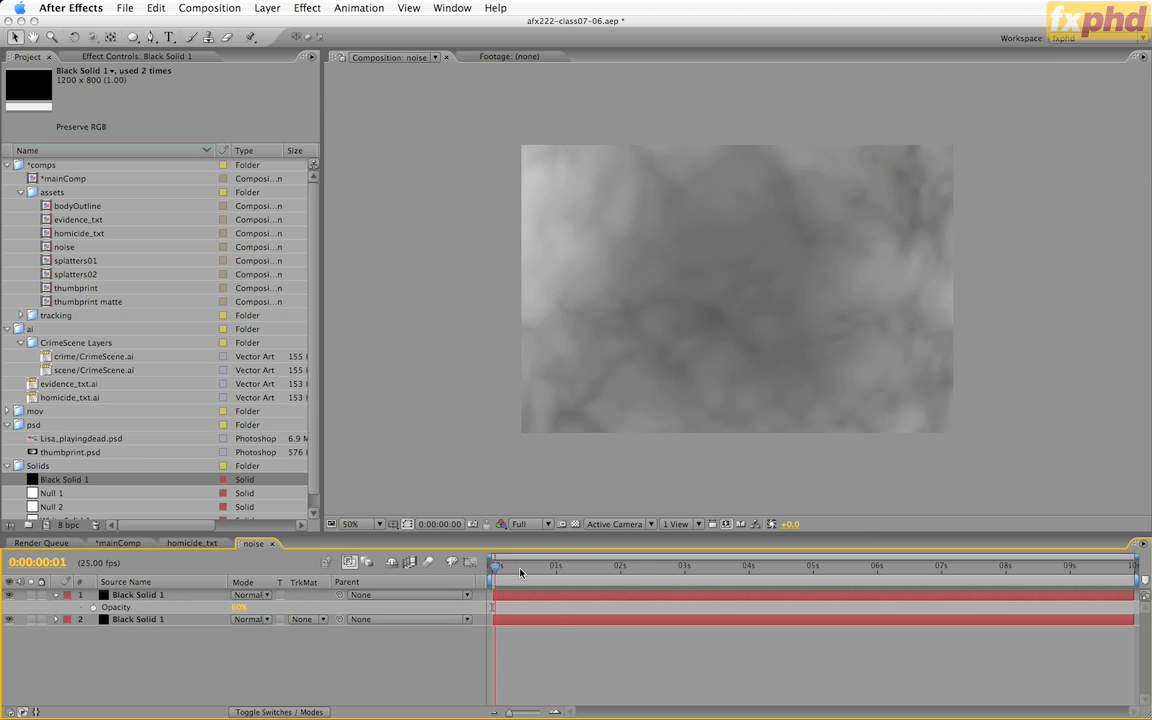
{"action": "left_click_drag", "start_coordinate": [520, 572], "coordinate": [378, 602]}
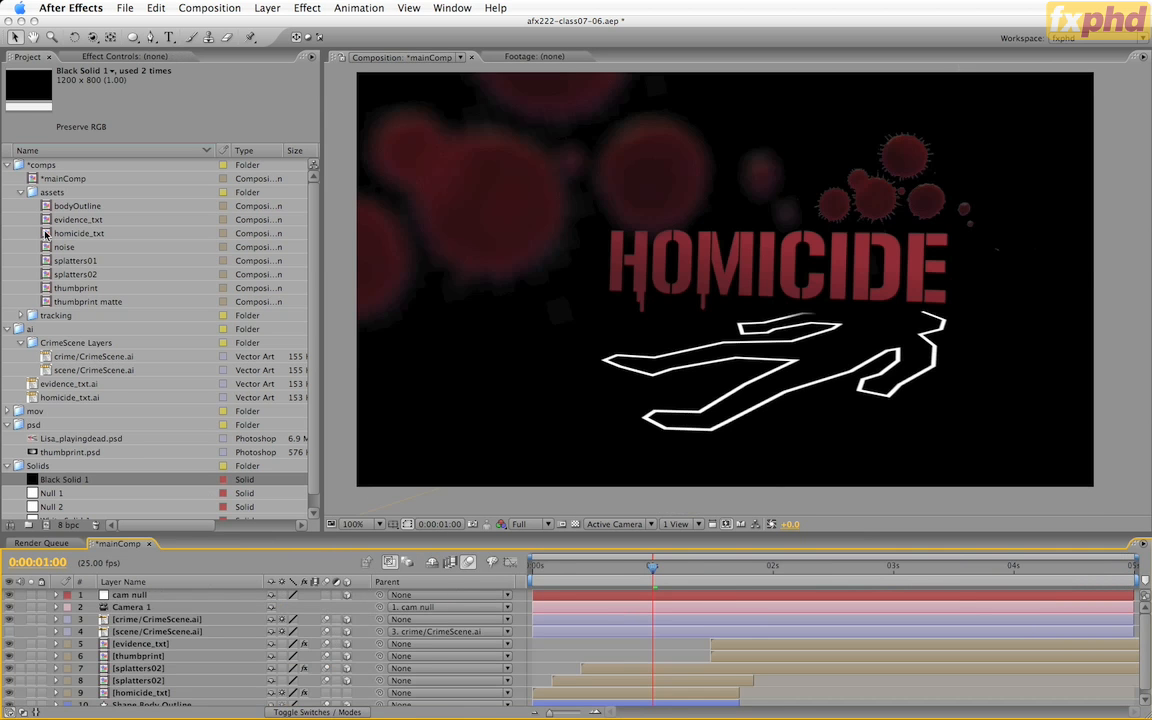
{"action": "left_click_drag", "start_coordinate": [45, 246], "coordinate": [110, 680]}
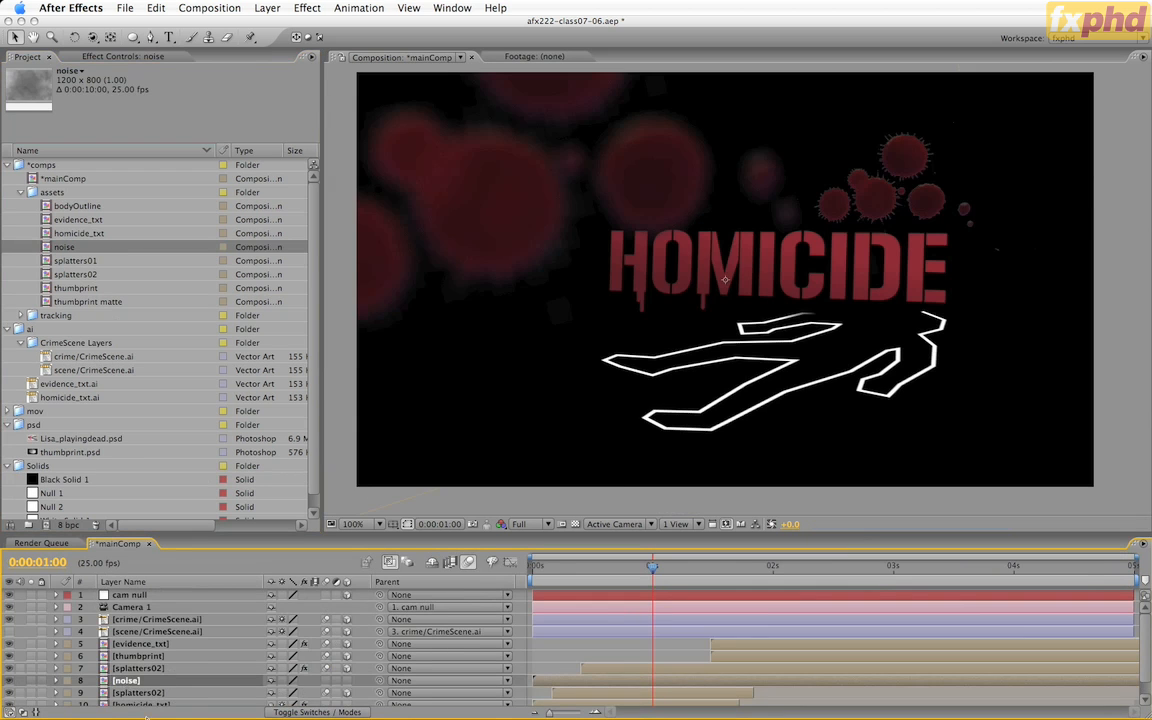
{"action": "scroll", "coordinate": [160, 585], "scroll_direction": "down", "scroll_amount": 1}
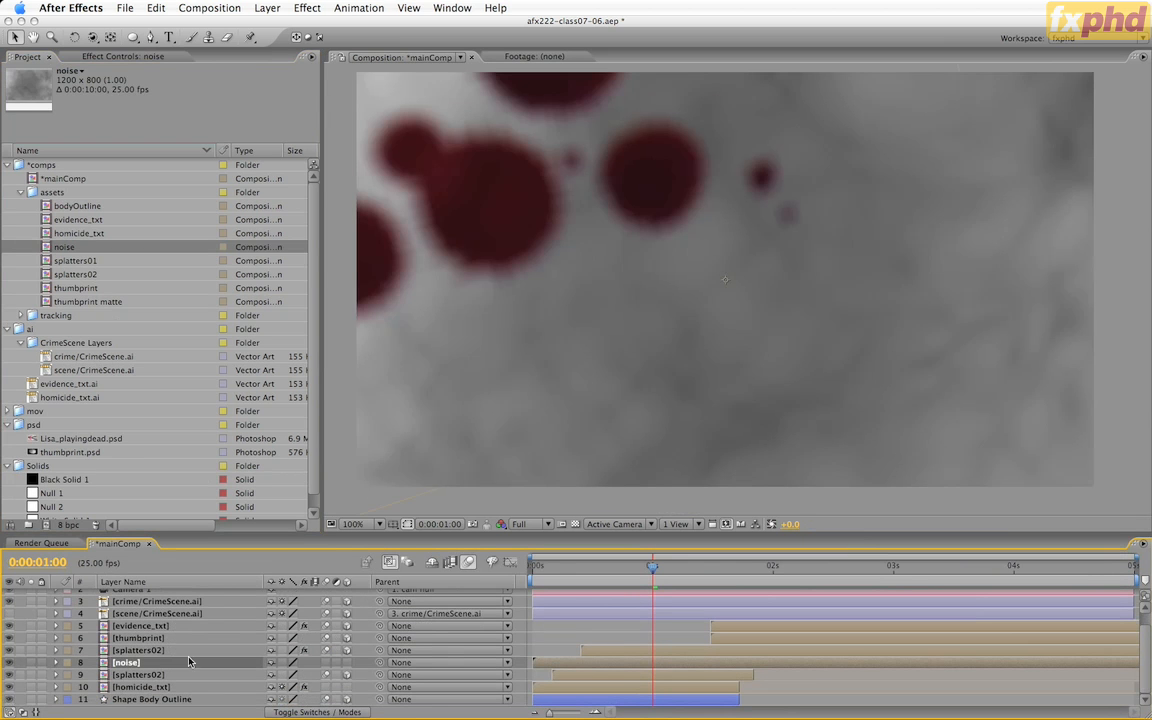
{"action": "left_click", "coordinate": [346, 663]}
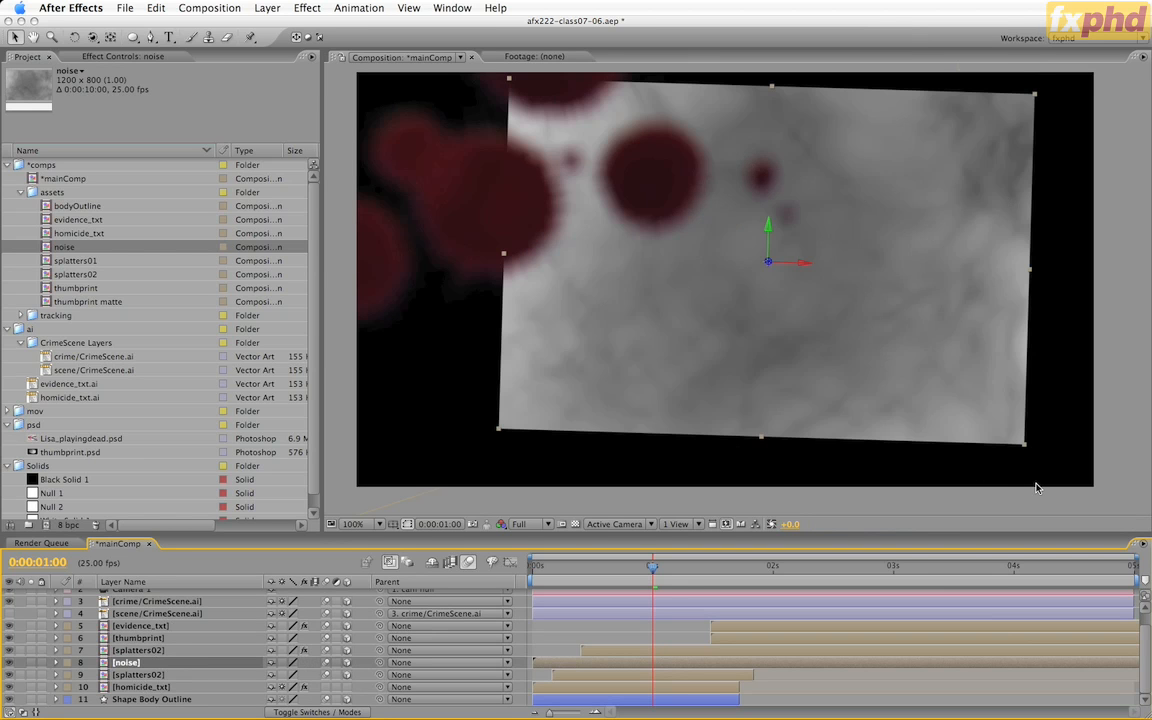
Step: Set the noise layer's X position to 440
{"action": "key", "text": "p"}
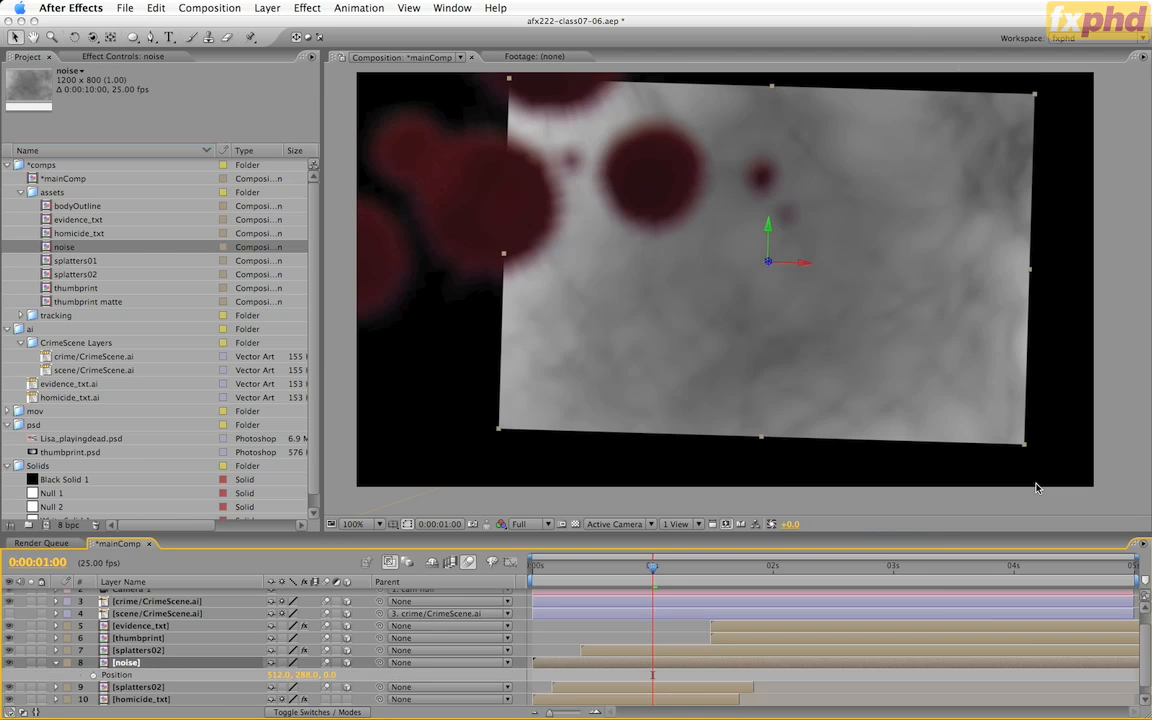
{"action": "left_click", "coordinate": [284, 676]}
{"action": "type", "text": "450"}
{"action": "key", "text": "Return"}
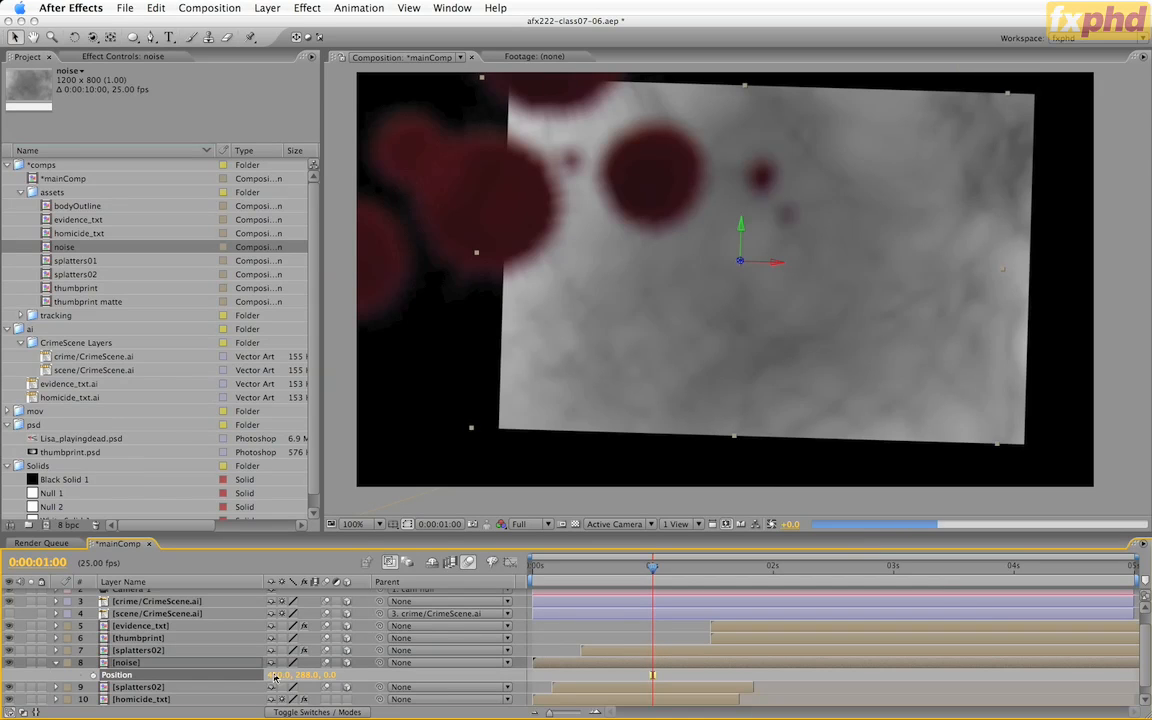
{"action": "left_click", "coordinate": [275, 677]}
{"action": "type", "text": "44"}
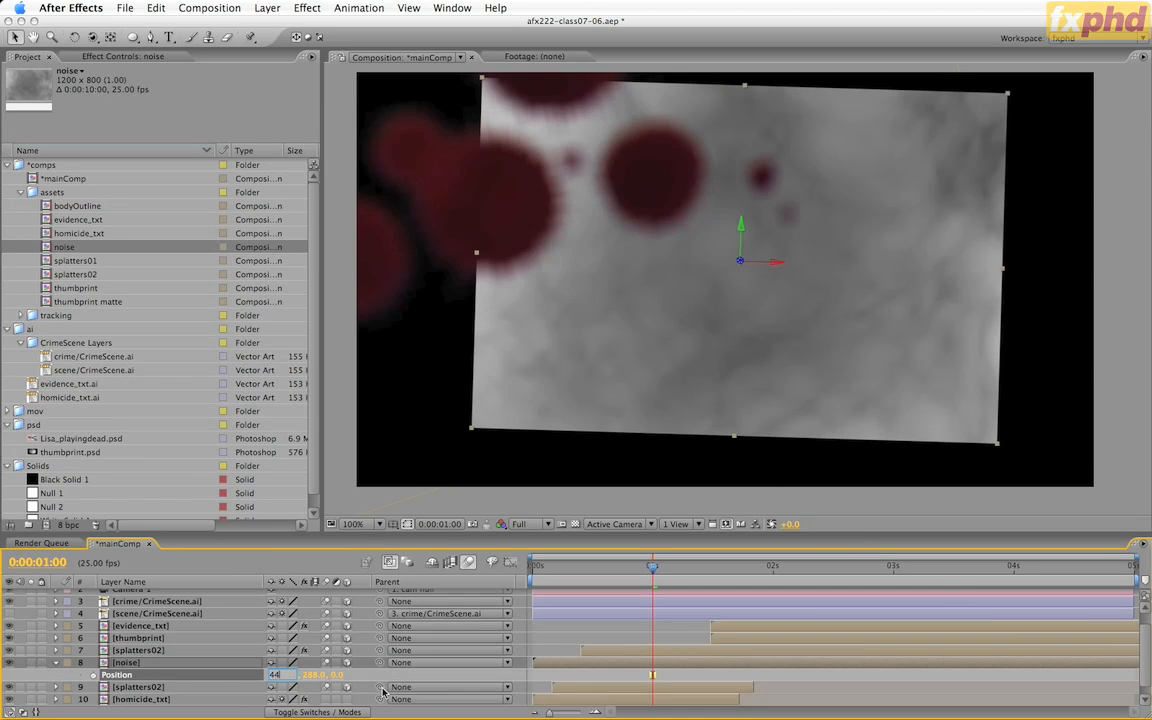
{"action": "type", "text": "0"}
{"action": "key", "text": "Return"}
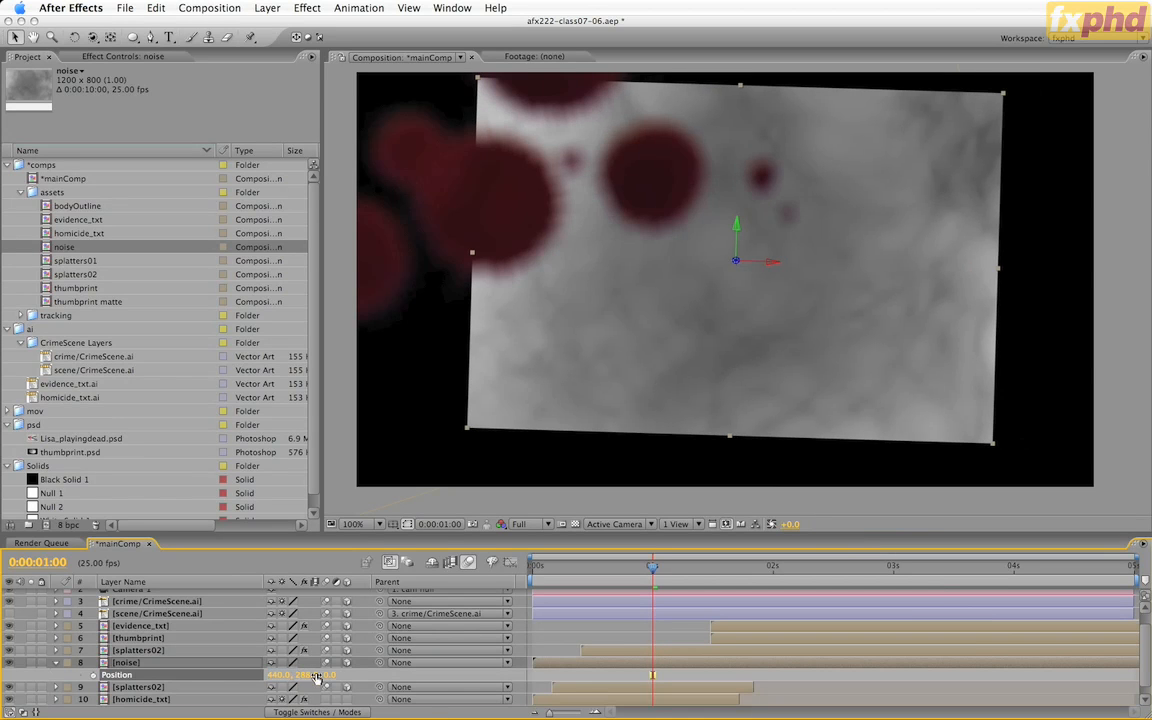
Step: Reveal the upper splatters02 layer's Position for reference and set the noise layer's Z position to -800
{"action": "left_click", "coordinate": [316, 677]}
{"action": "left_click", "coordinate": [173, 654]}
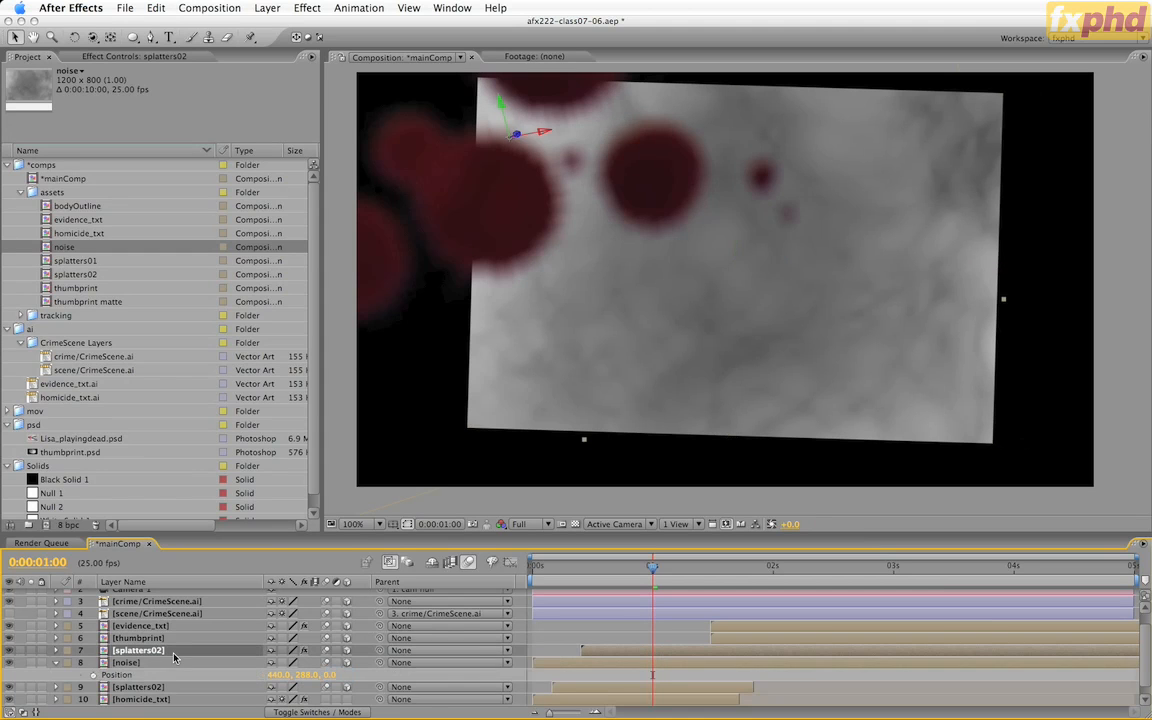
{"action": "key", "text": "p"}
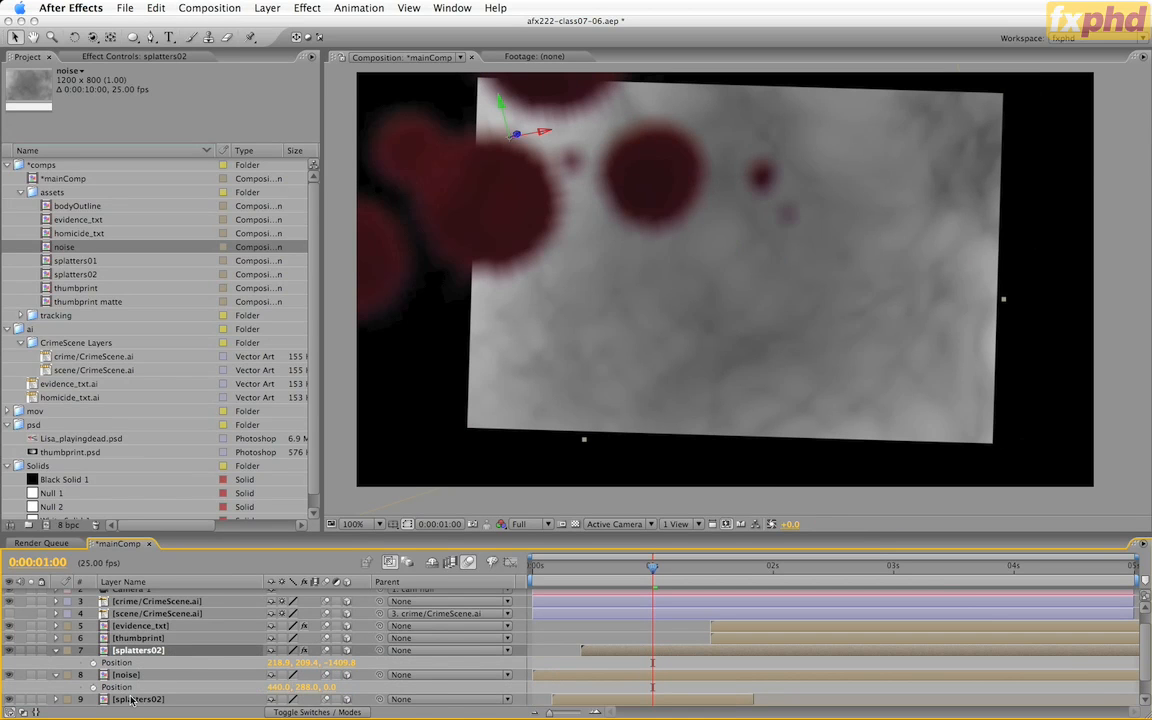
{"action": "left_click", "coordinate": [331, 688]}
{"action": "type", "text": "-800"}
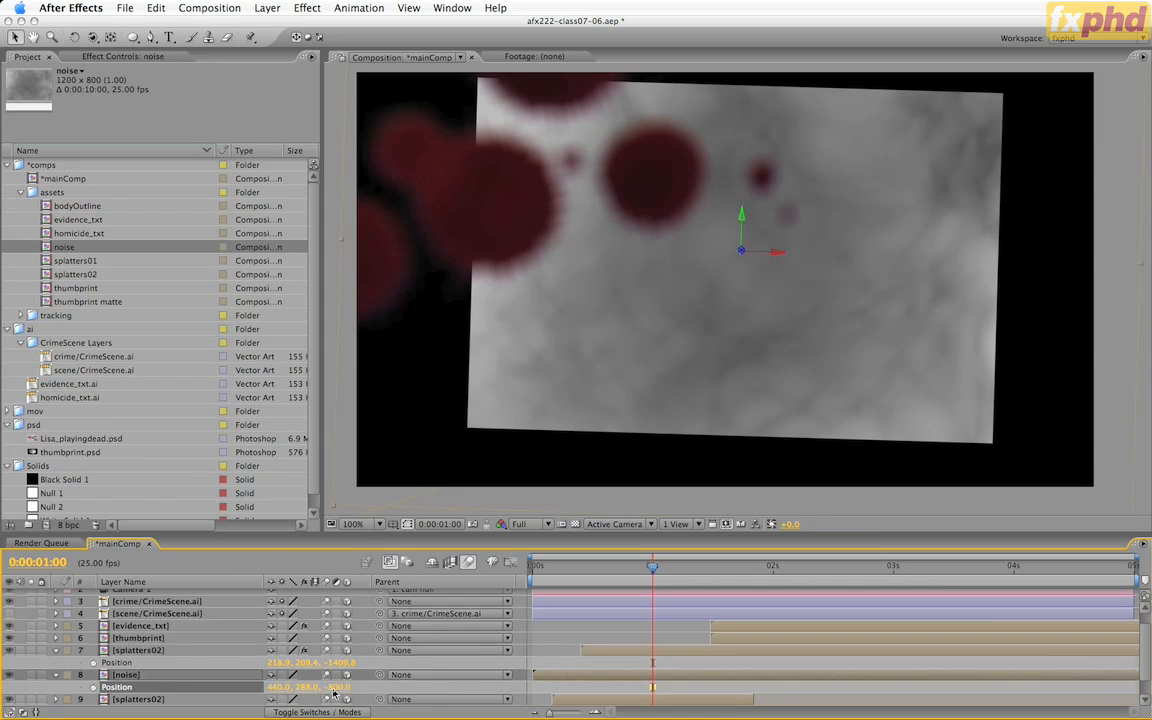
{"action": "key", "text": "Return"}
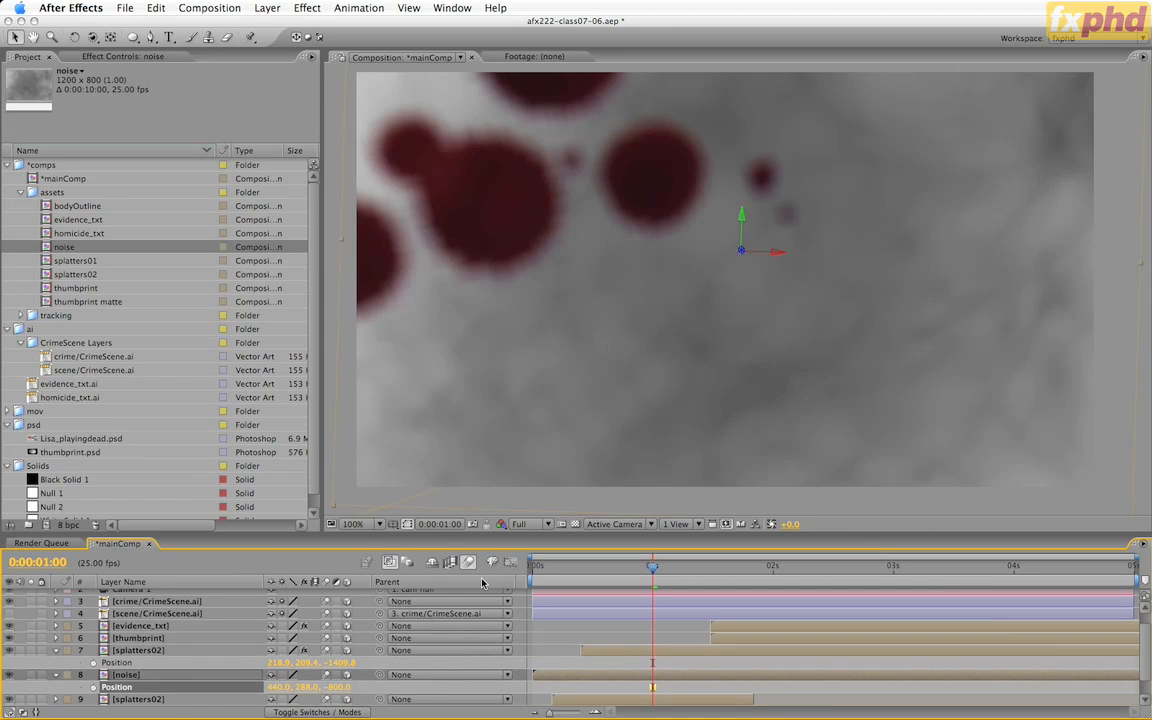
{"action": "key", "text": "comma"}
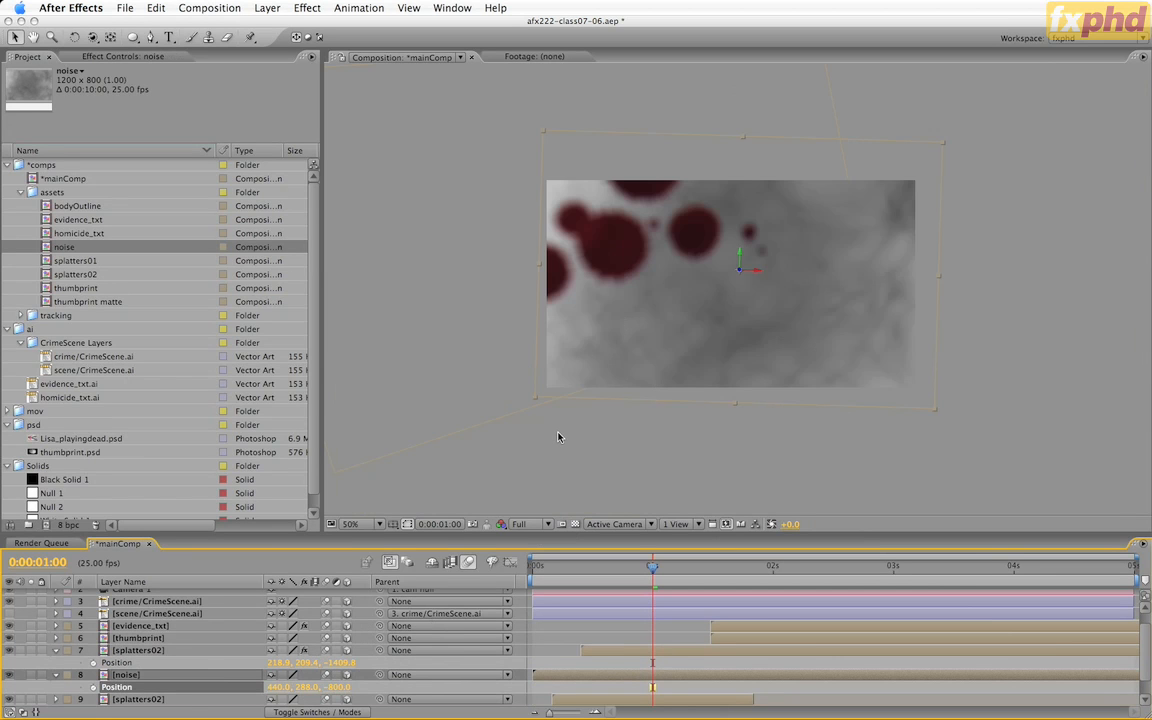
Step: Apply Set Matte to the noise layer, taking the matte from the noise layer itself and using Luminance
{"action": "left_click", "coordinate": [139, 673]}
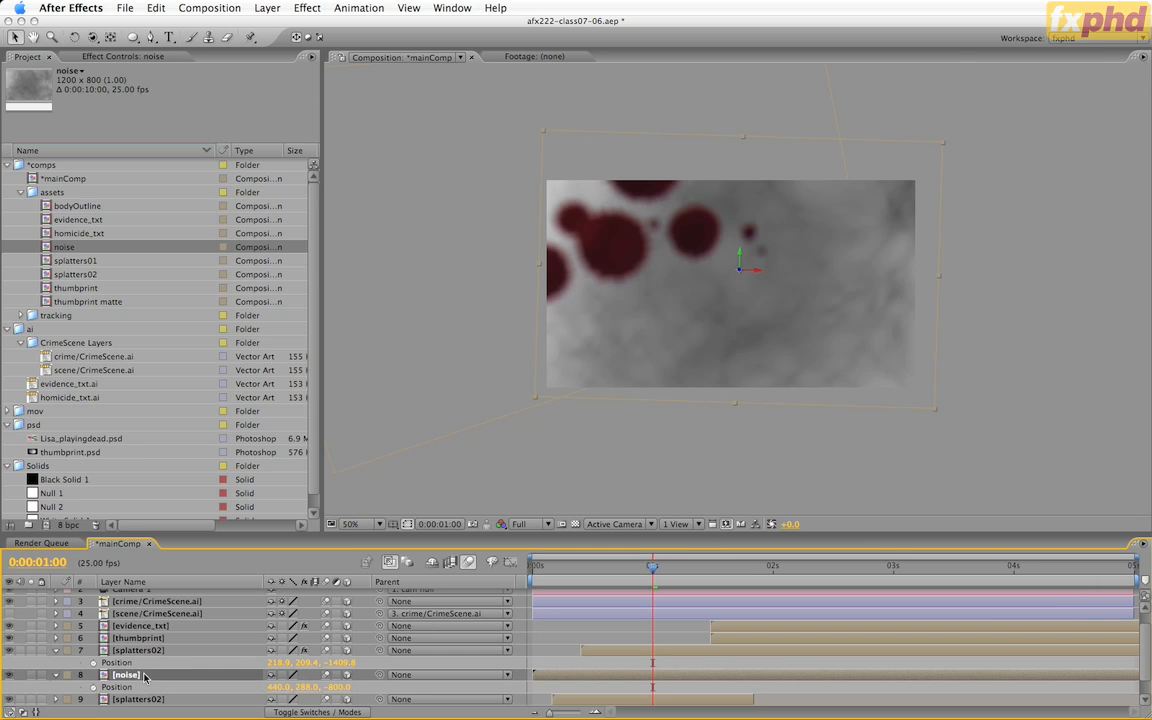
{"action": "left_click", "coordinate": [307, 8]}
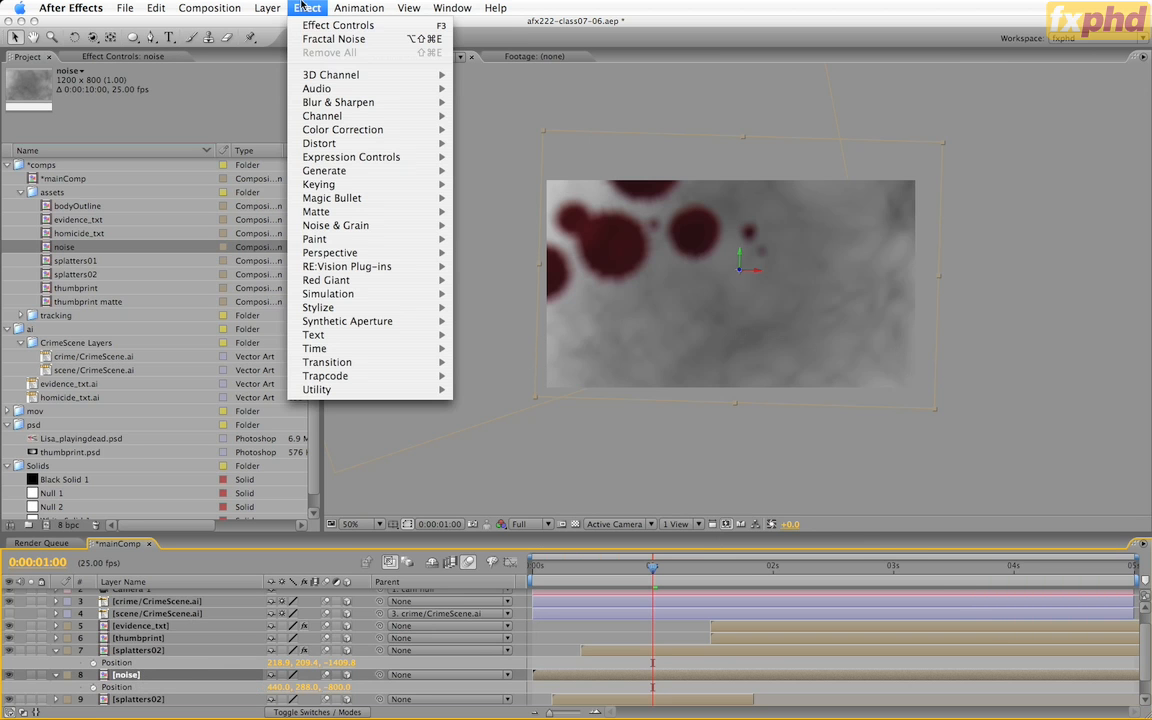
{"action": "mouse_move", "coordinate": [333, 118]}
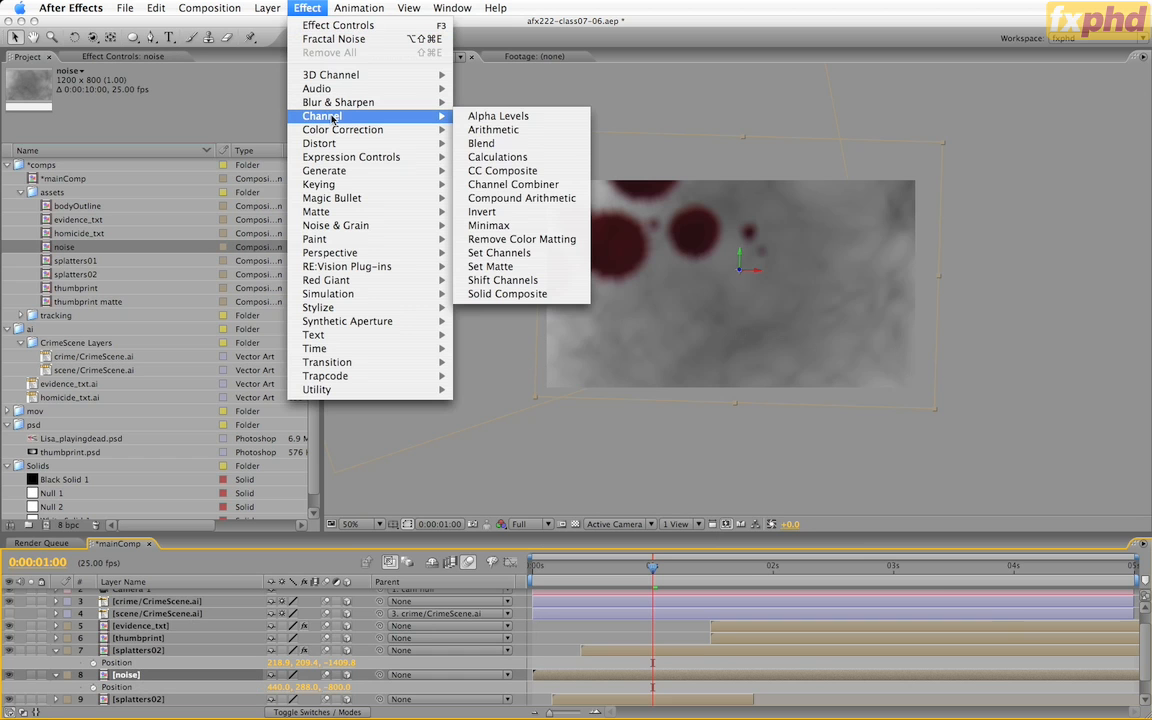
{"action": "left_click", "coordinate": [505, 266]}
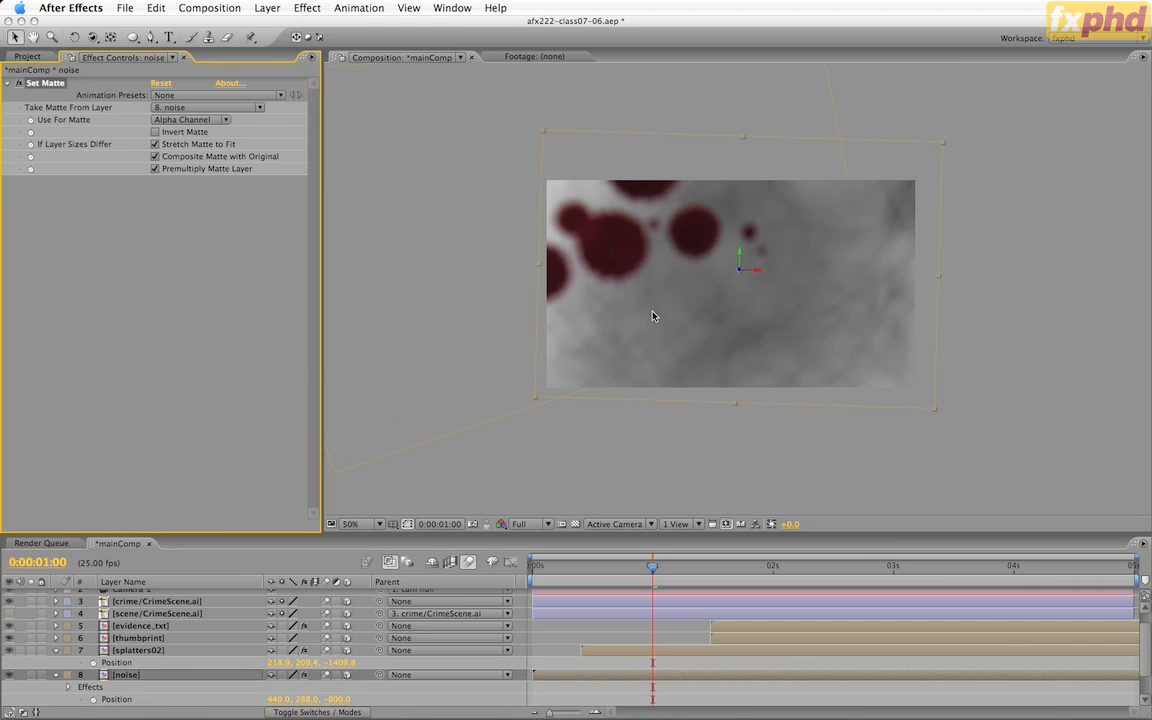
{"action": "left_click", "coordinate": [241, 108]}
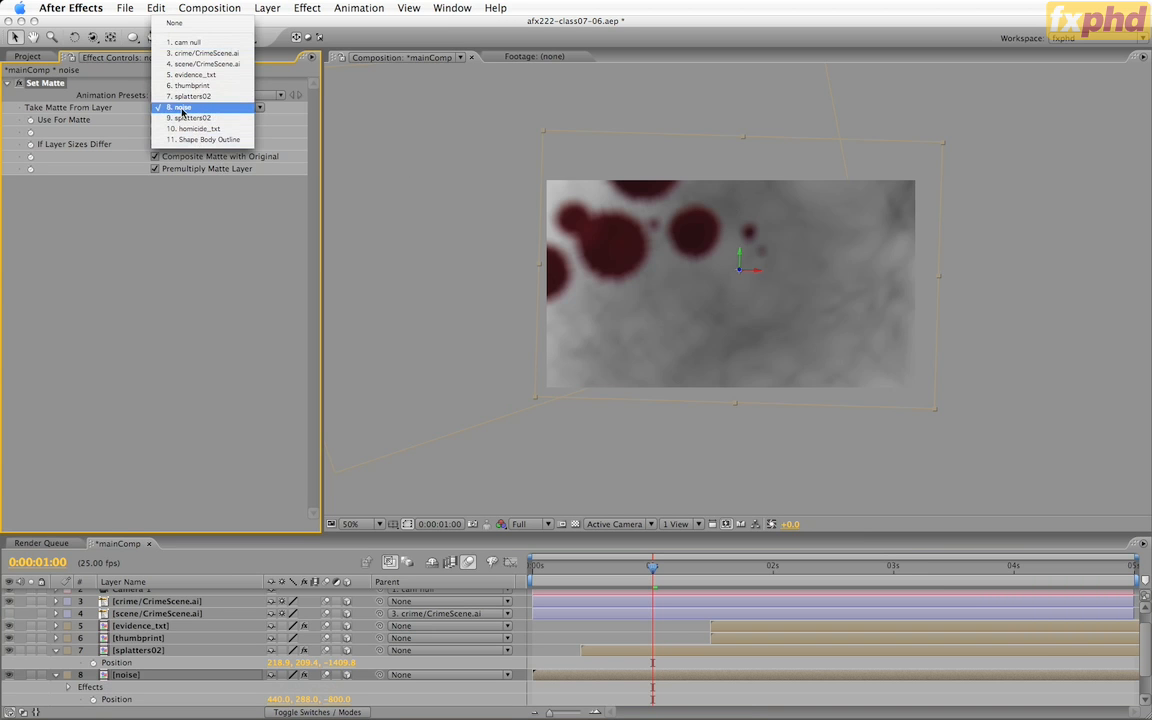
{"action": "left_click", "coordinate": [81, 93]}
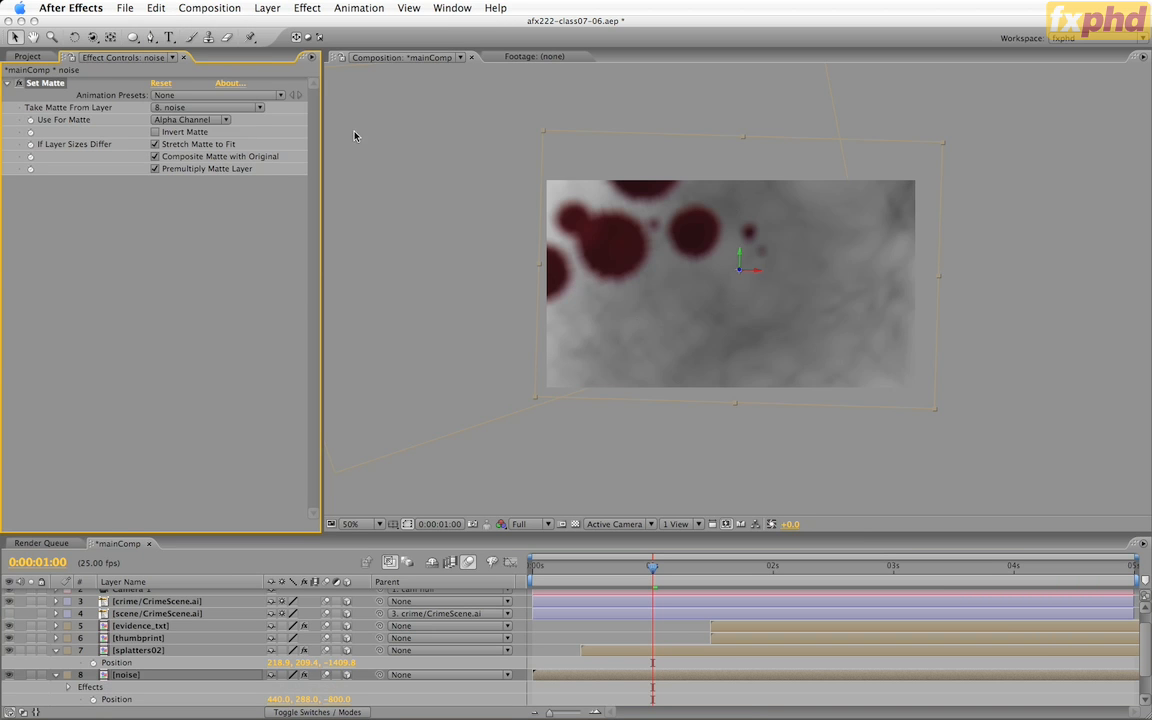
{"action": "left_click", "coordinate": [203, 122]}
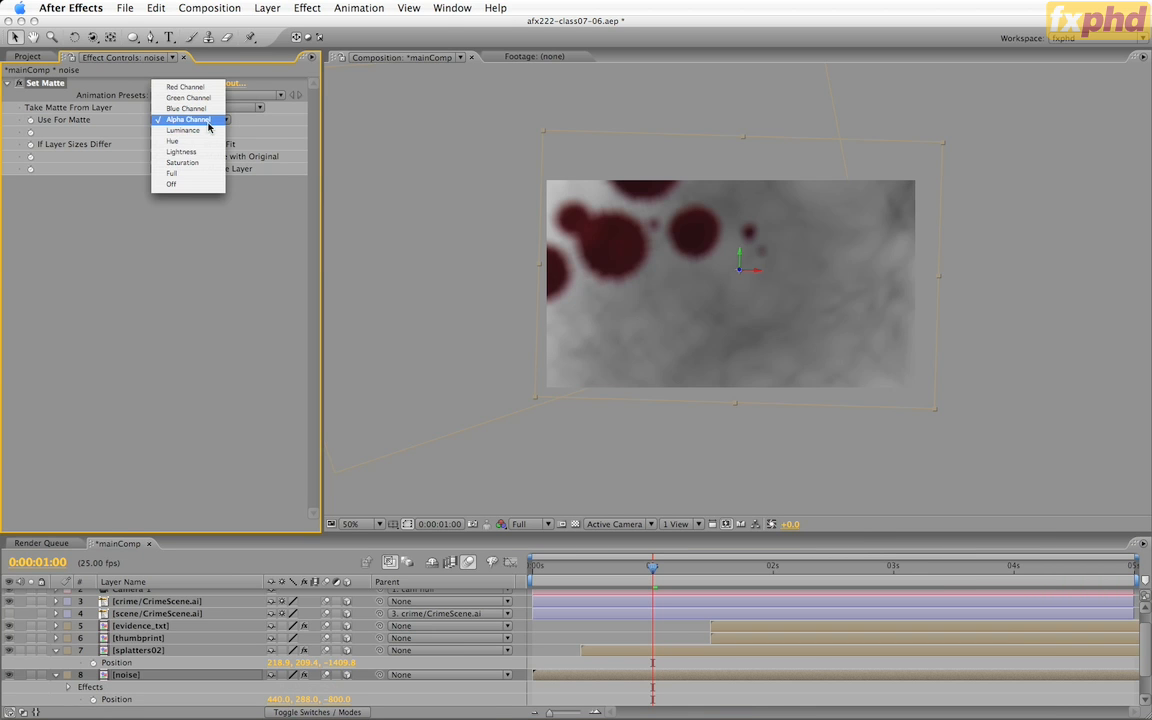
{"action": "left_click", "coordinate": [207, 132]}
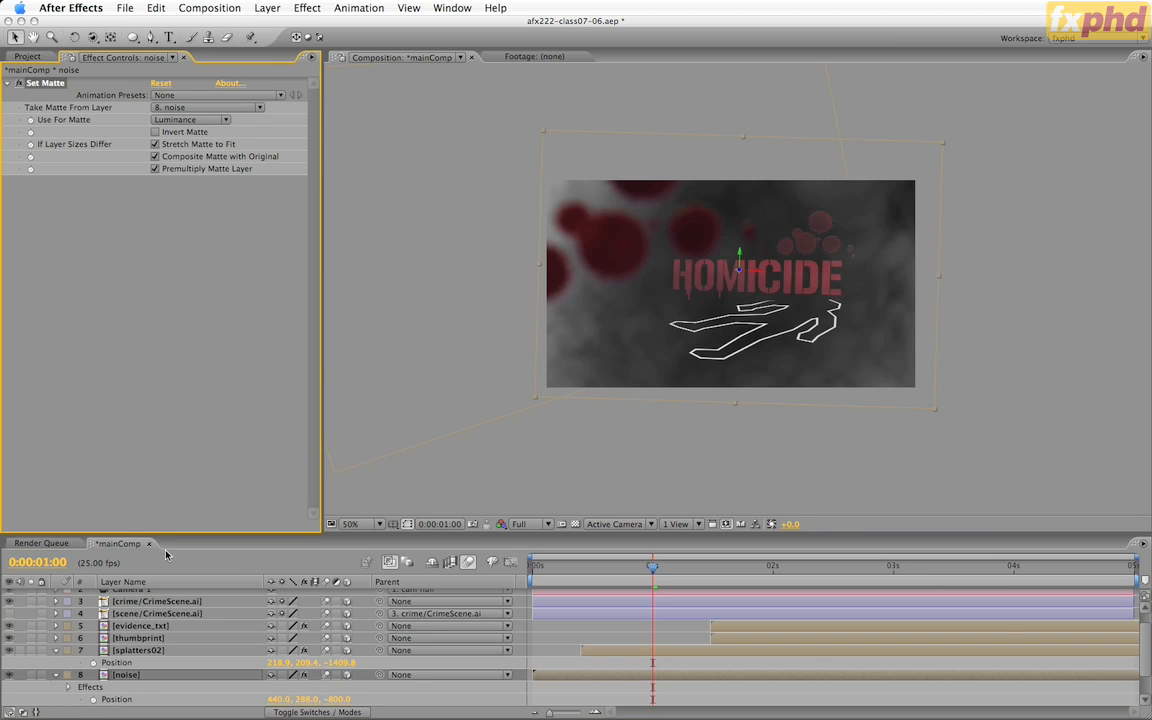
Step: Solo the noise layer to inspect its alpha channel, and return to the full-color view of all layers
{"action": "left_click", "coordinate": [33, 675]}
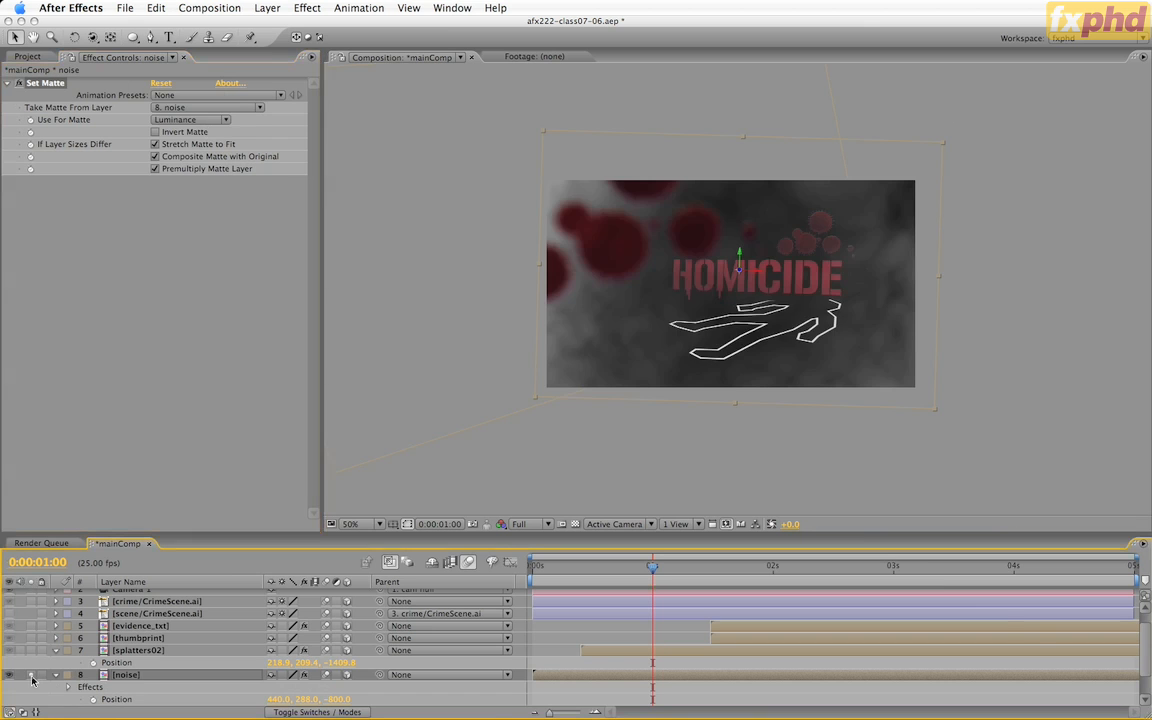
{"action": "left_click", "coordinate": [501, 525]}
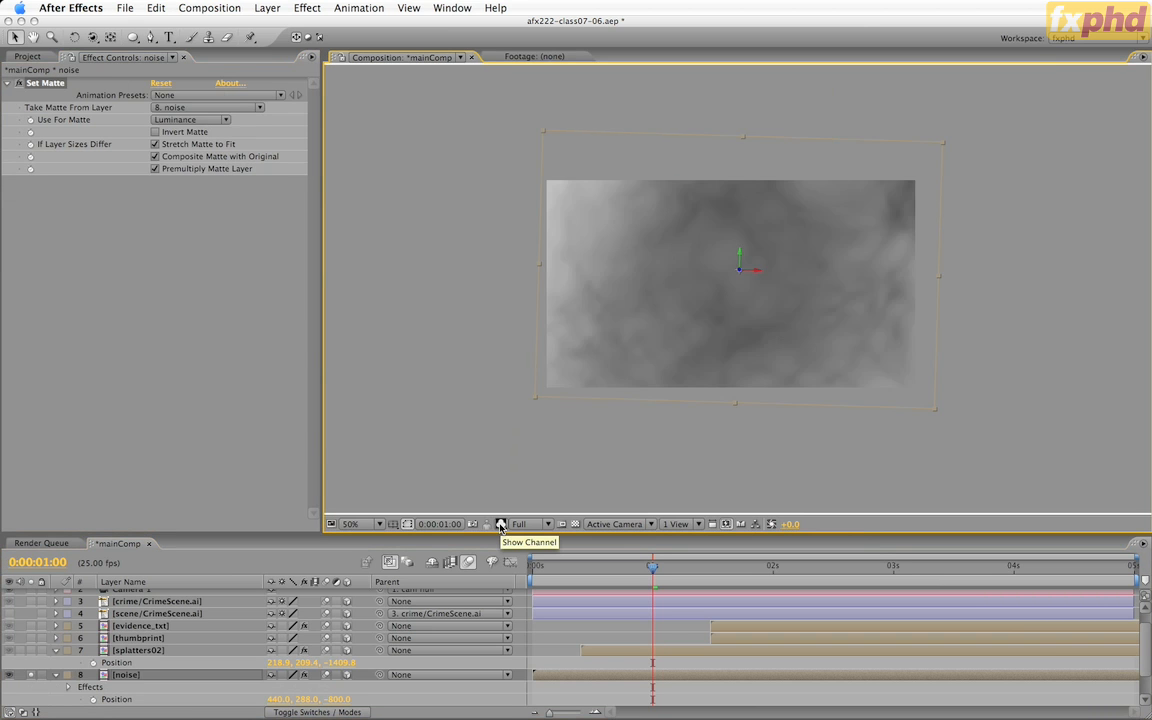
{"action": "left_click", "coordinate": [501, 525]}
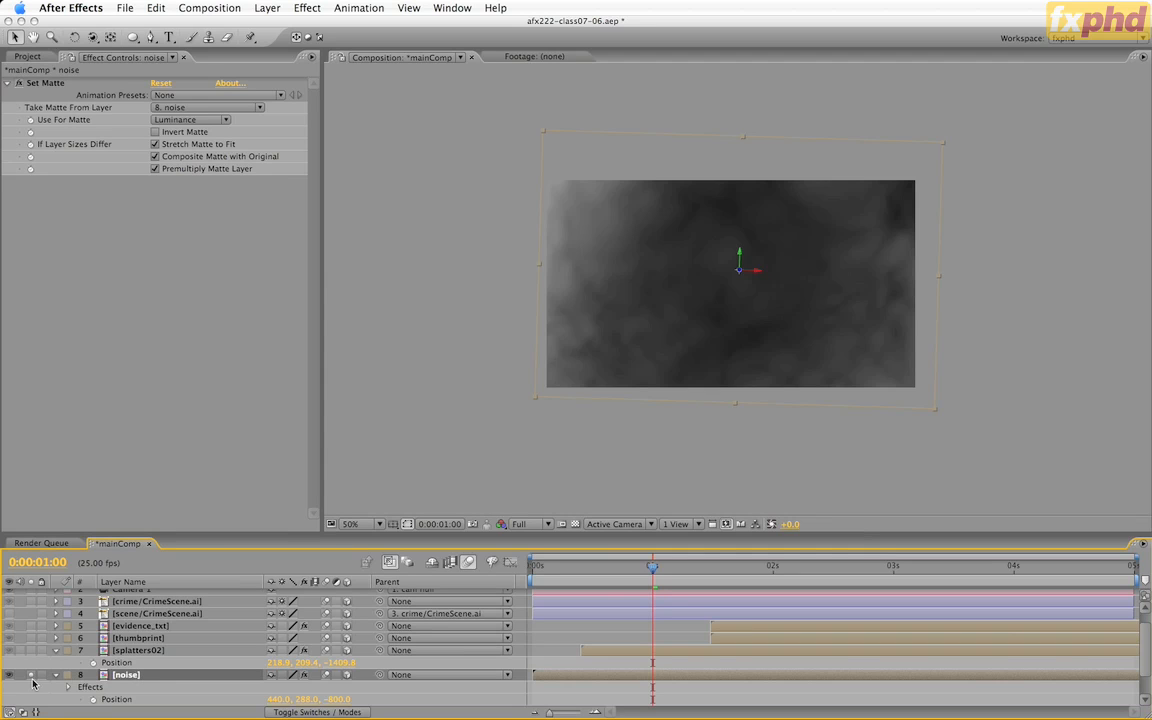
{"action": "left_click", "coordinate": [31, 676]}
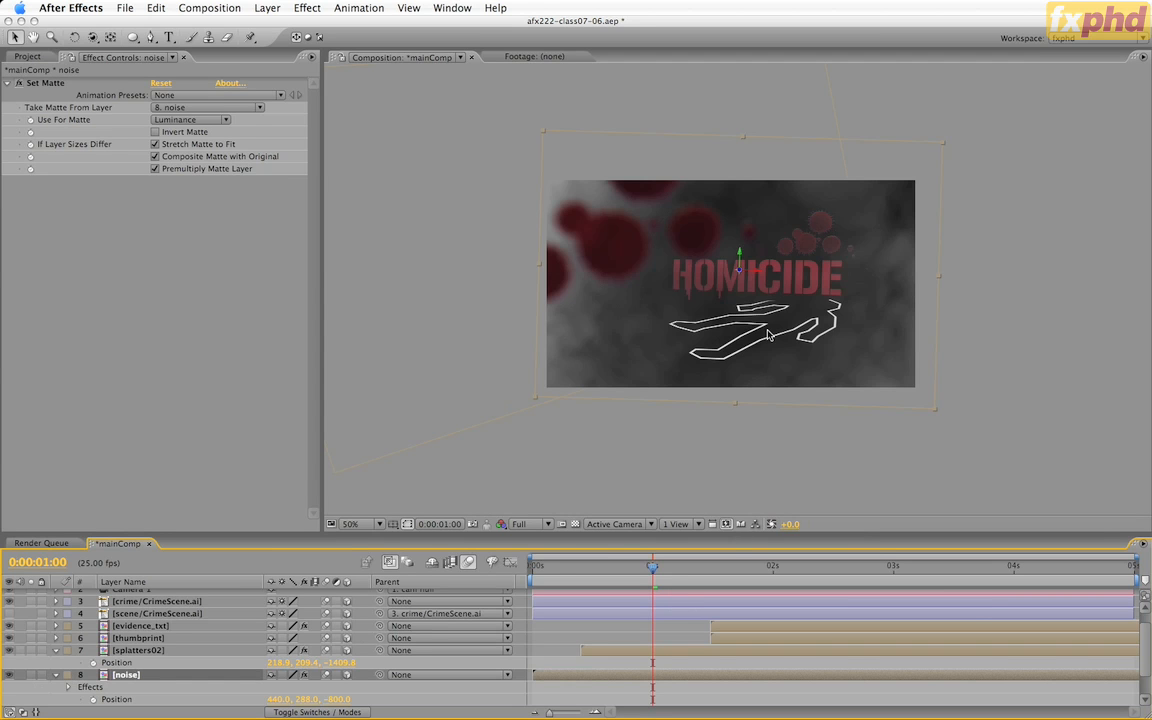
Step: Apply the CC Toner color correction effect to the noise layer
{"action": "left_click", "coordinate": [300, 7]}
{"action": "mouse_move", "coordinate": [420, 130]}
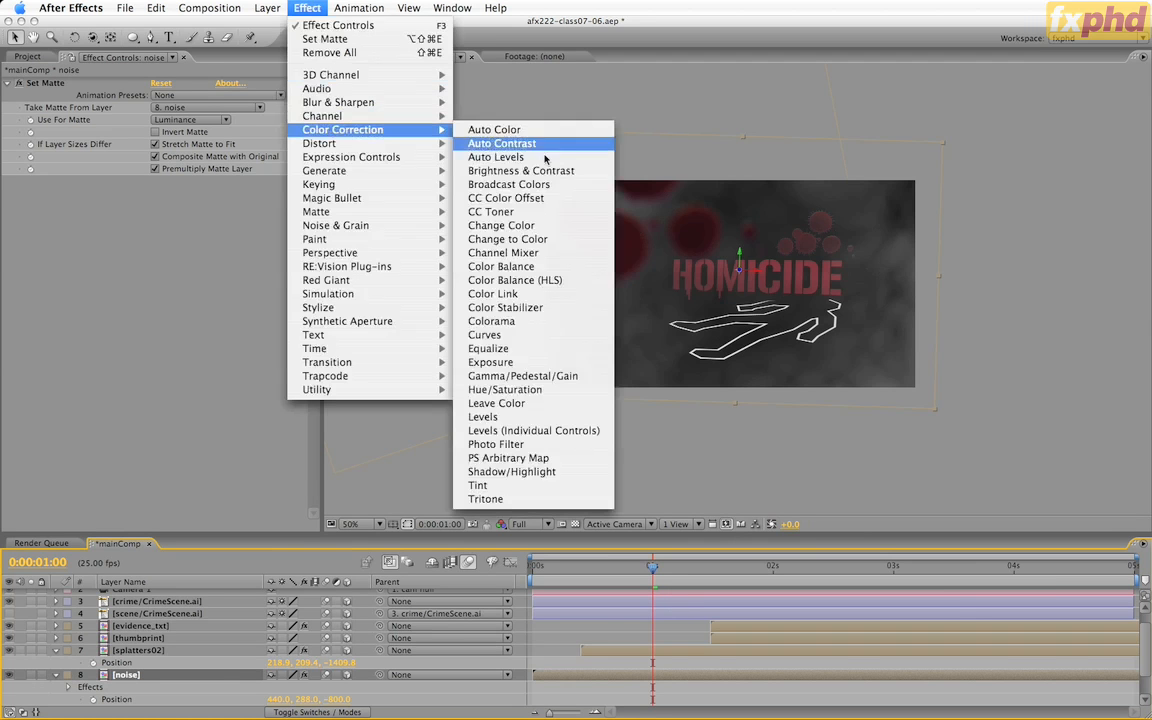
{"action": "left_click", "coordinate": [491, 212]}
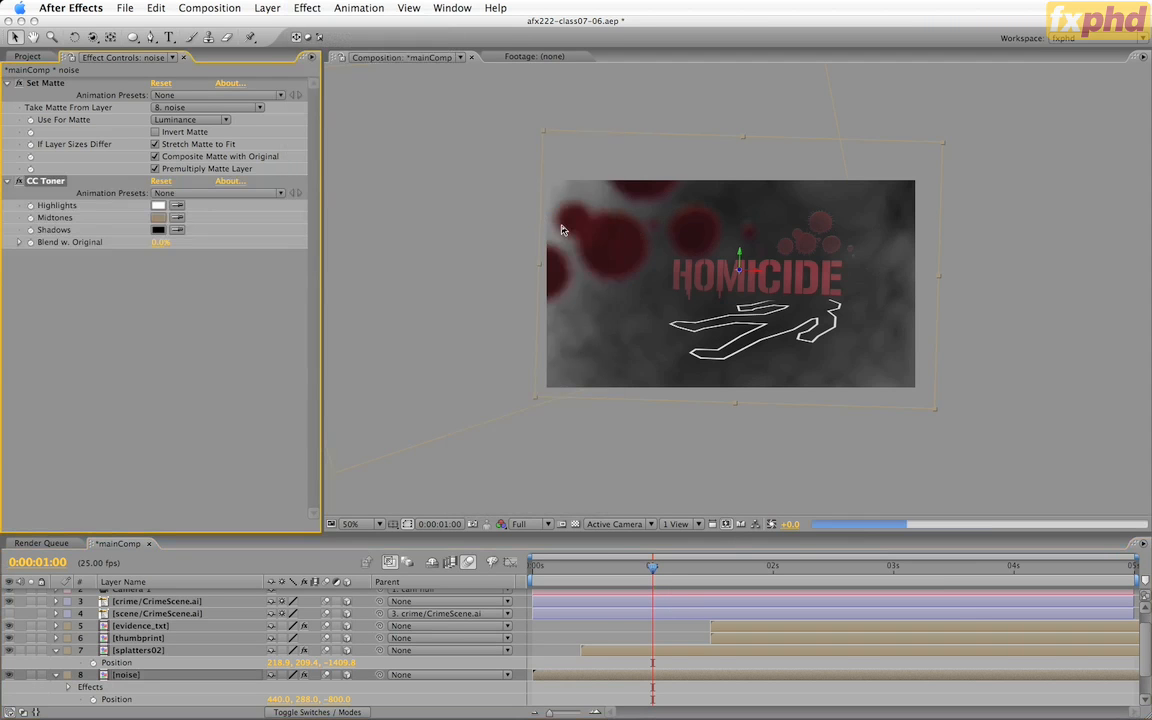
Step: Try the Colorama effect on the noise layer, look at its Output Cycle, and delete the effect
{"action": "left_click", "coordinate": [307, 8]}
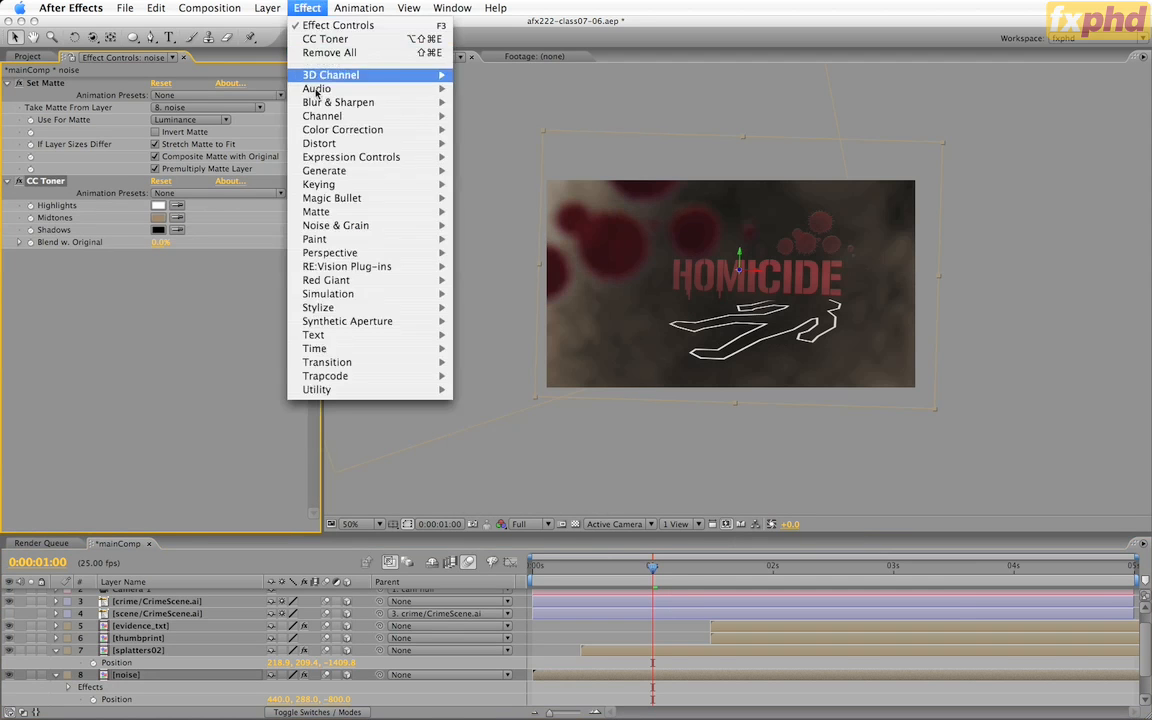
{"action": "mouse_move", "coordinate": [360, 130]}
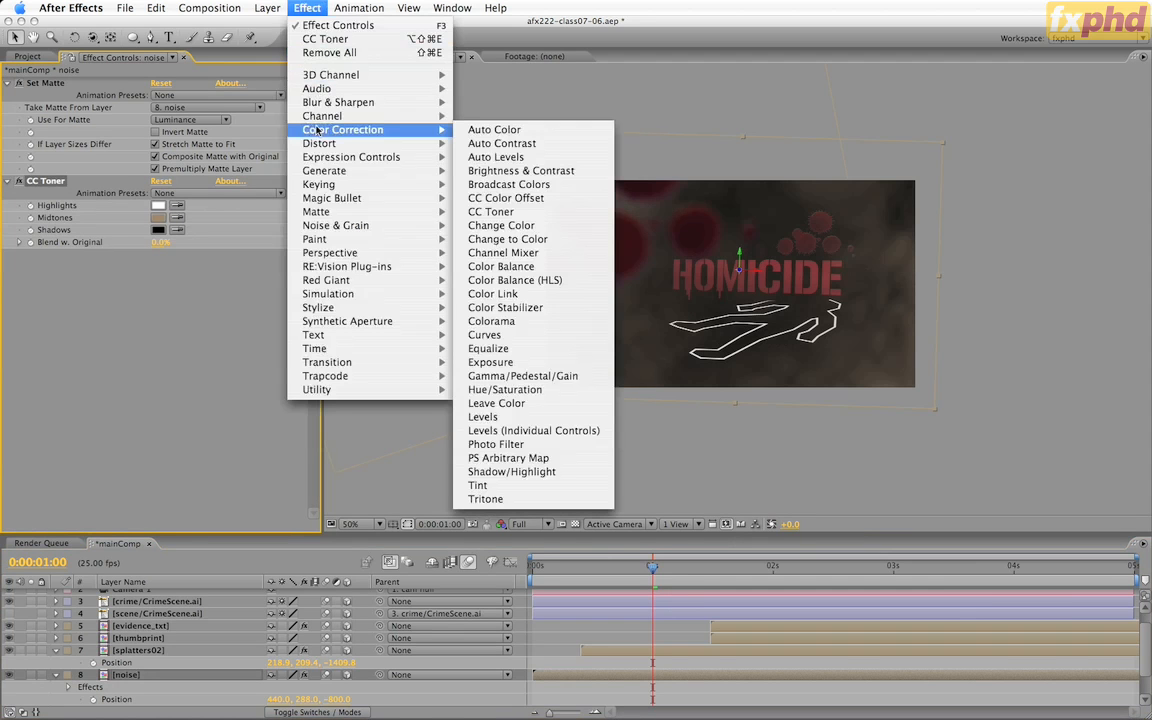
{"action": "left_click", "coordinate": [500, 322]}
{"action": "left_click", "coordinate": [20, 291]}
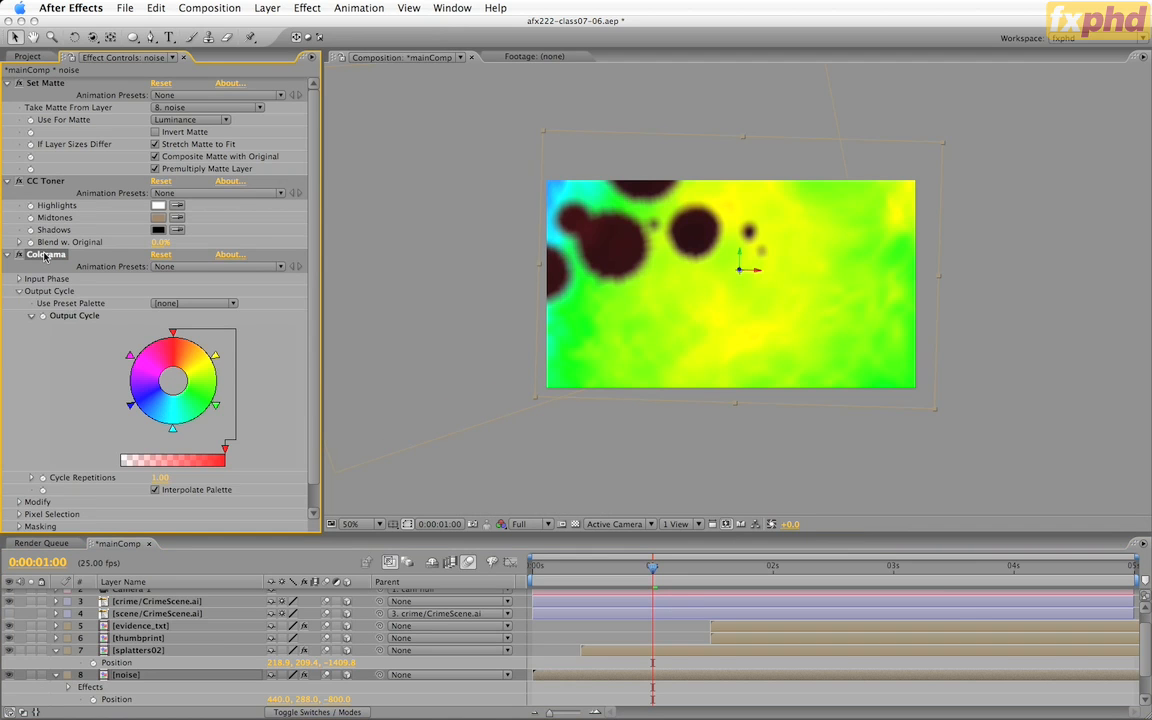
{"action": "key", "text": "Delete"}
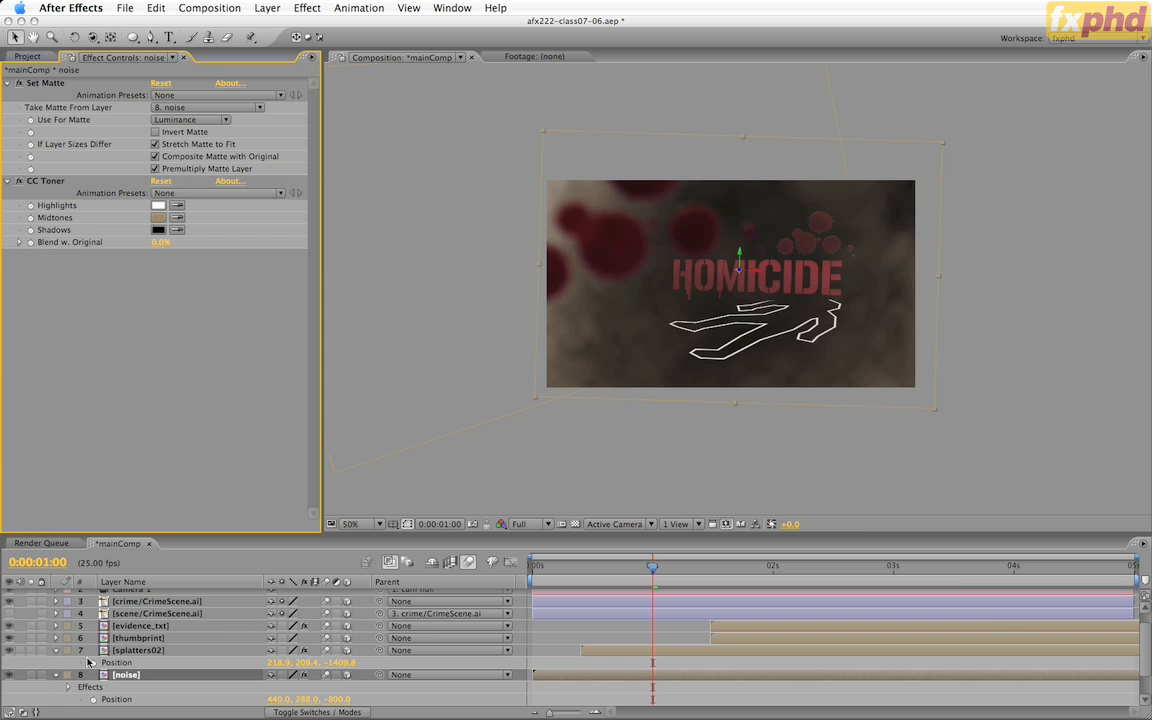
Step: Hide the noise layer and sample the HOMICIDE text's red as the CC Toner Highlights color
{"action": "left_click", "coordinate": [9, 675]}
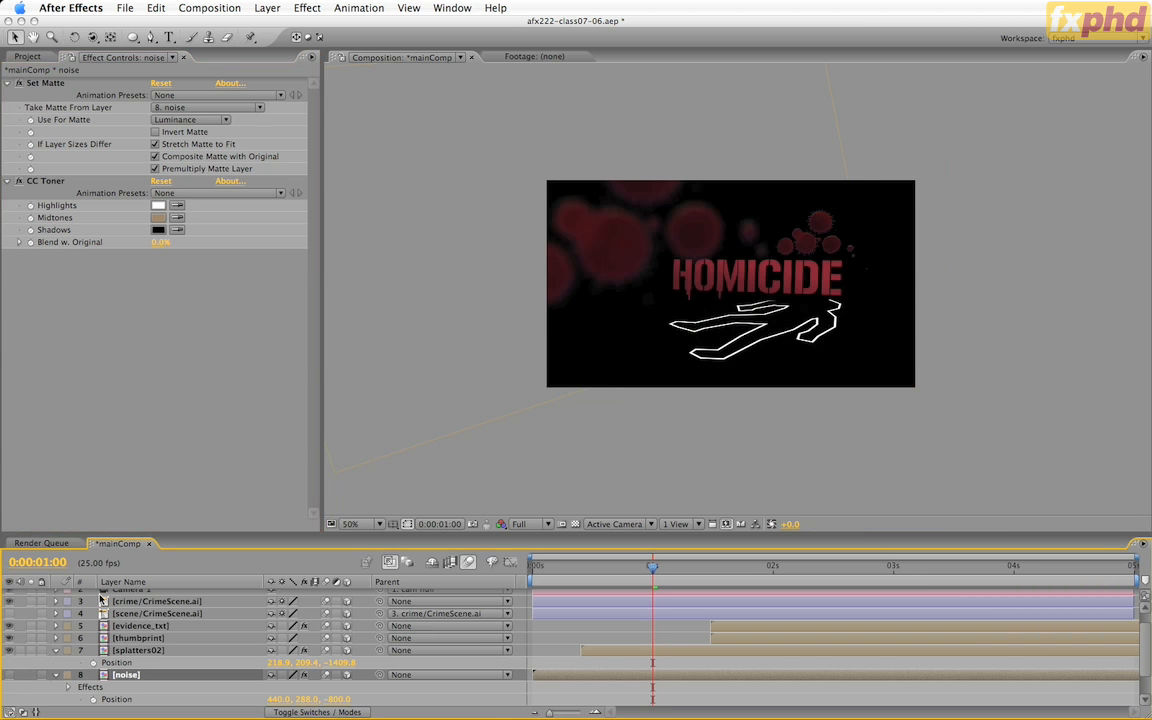
{"action": "key", "text": "period"}
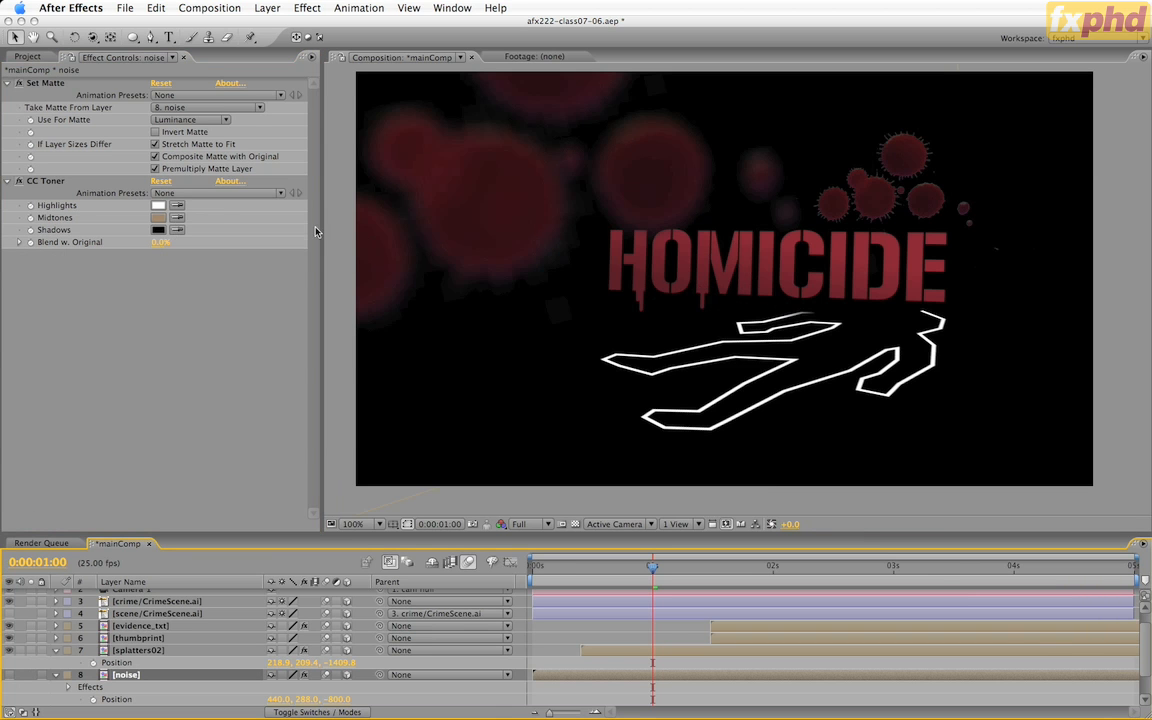
{"action": "left_click", "coordinate": [177, 205]}
{"action": "left_click", "coordinate": [610, 219]}
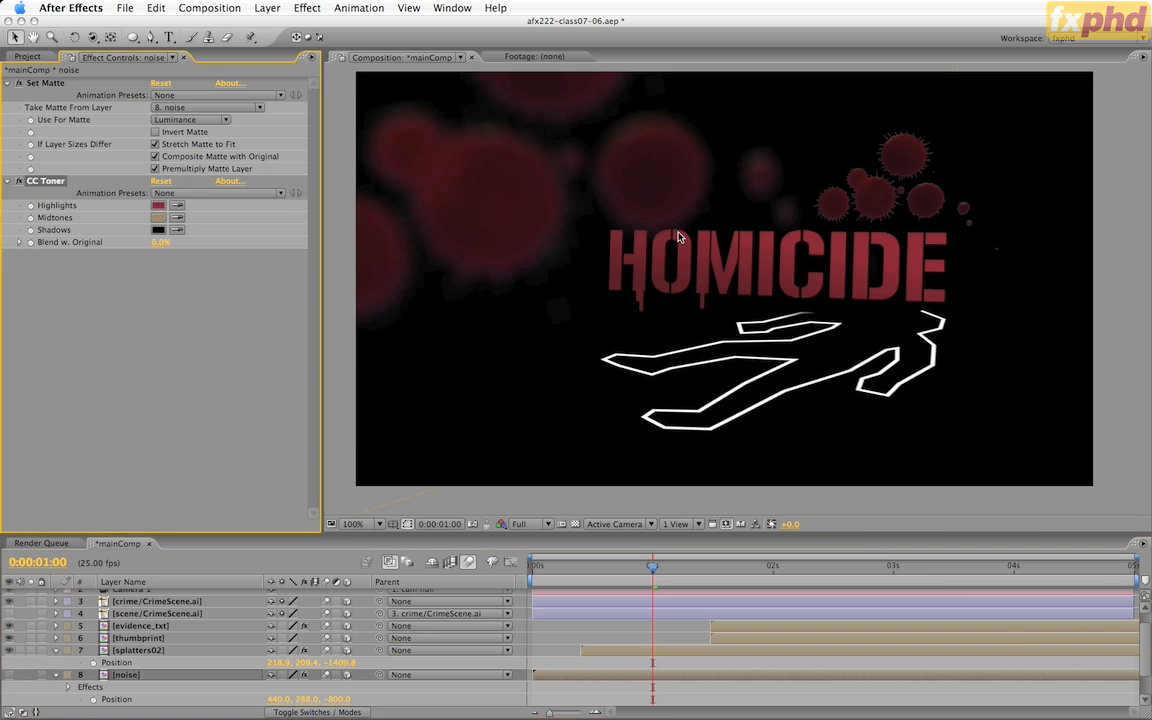
Step: Sample the CC Toner Midtones and Shadows colors from the red artwork in the comp, and show the noise layer again
{"action": "left_click", "coordinate": [177, 217]}
{"action": "left_click", "coordinate": [637, 263]}
{"action": "left_click", "coordinate": [177, 229]}
{"action": "left_click", "coordinate": [647, 187]}
{"action": "left_click", "coordinate": [10, 675]}
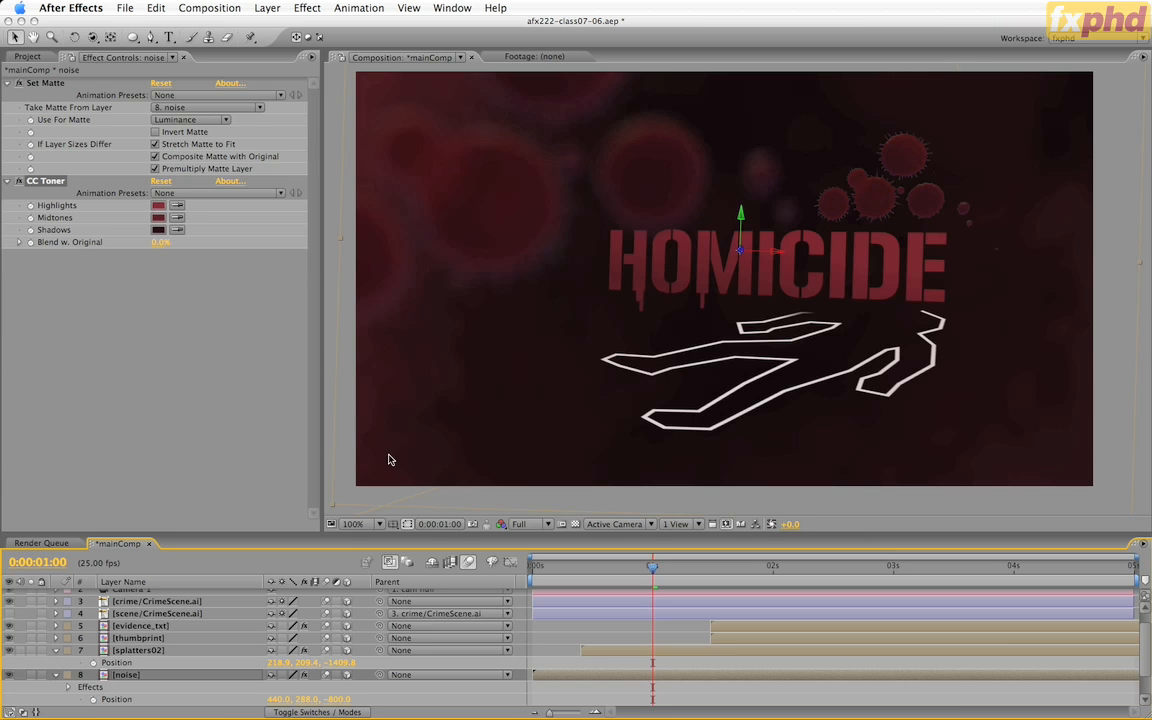
Step: Turn the noise layer around its Z axis with Z Rotation, and preview the composition
{"action": "left_click", "coordinate": [118, 678]}
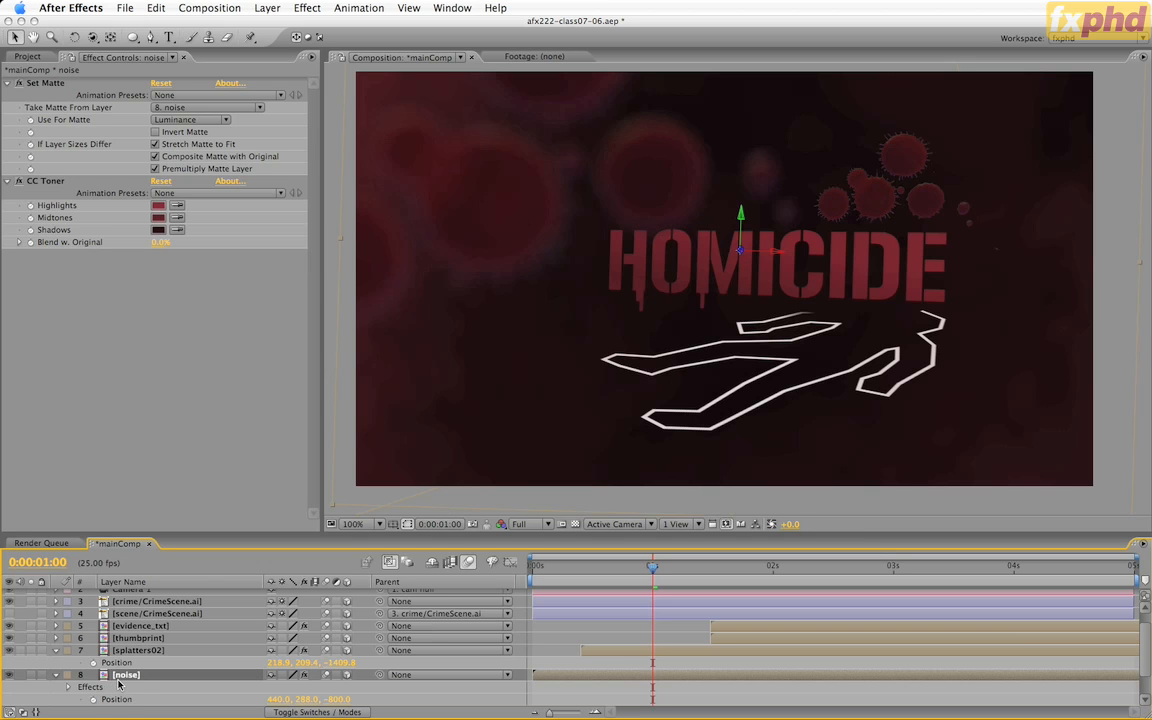
{"action": "key", "text": "r"}
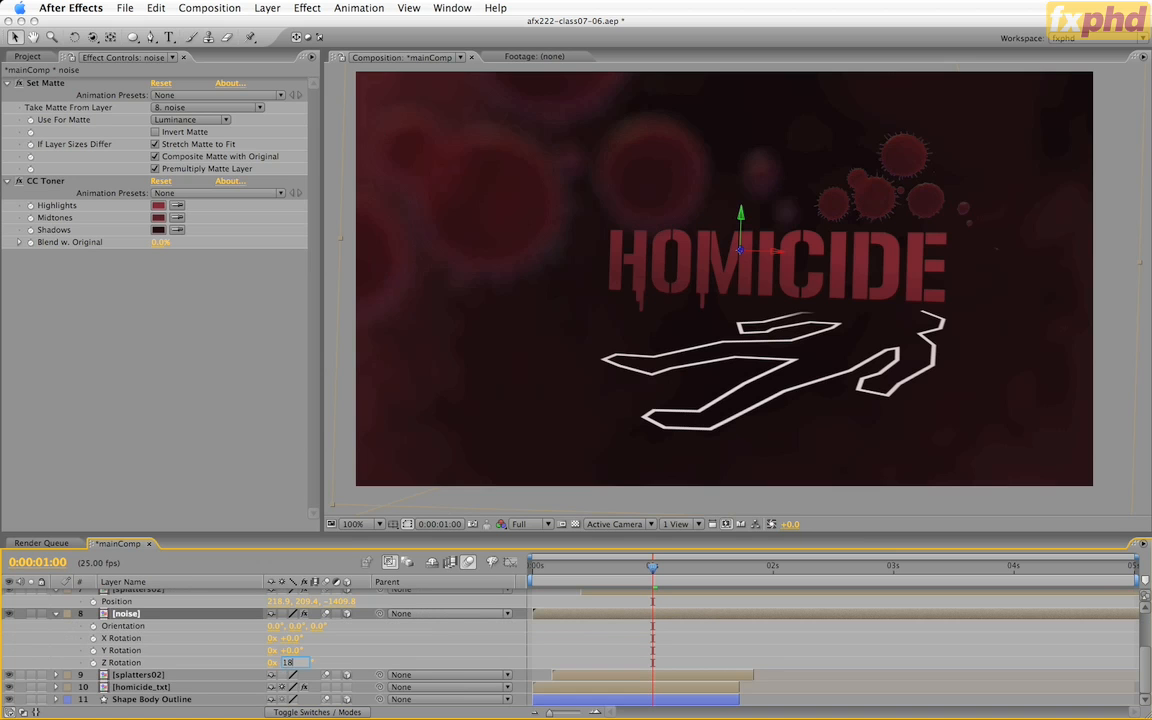
{"action": "left_click_drag", "start_coordinate": [279, 667], "coordinate": [302, 665]}
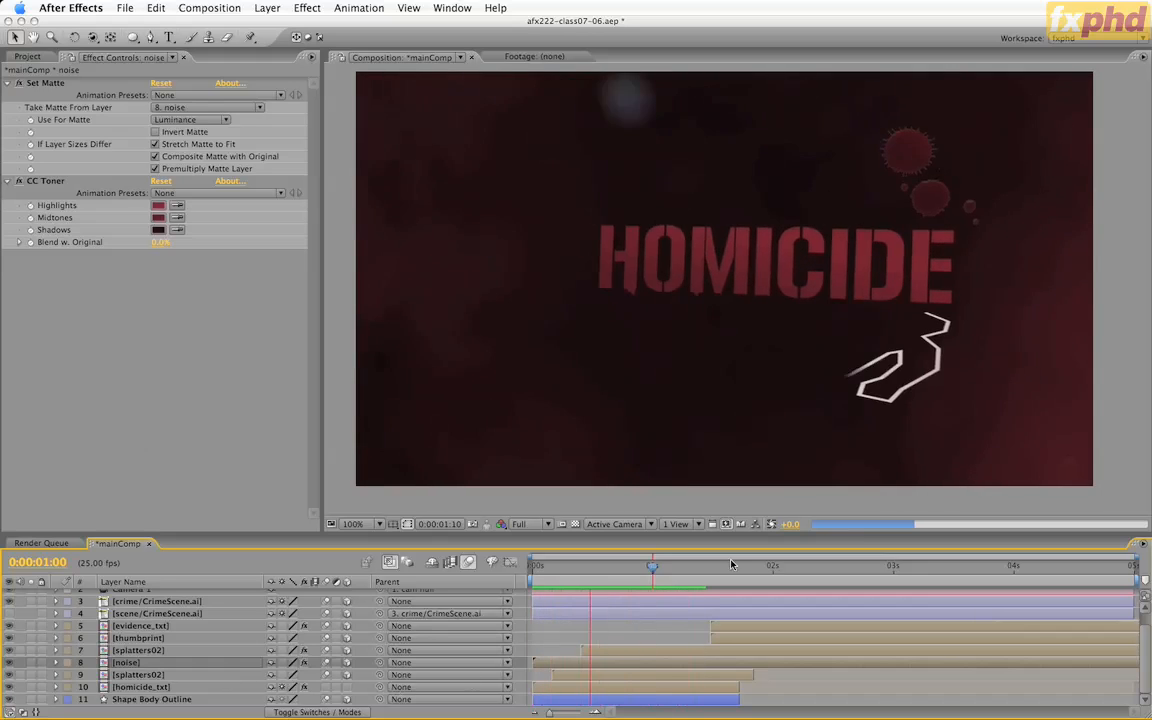
{"action": "left_click", "coordinate": [652, 567]}
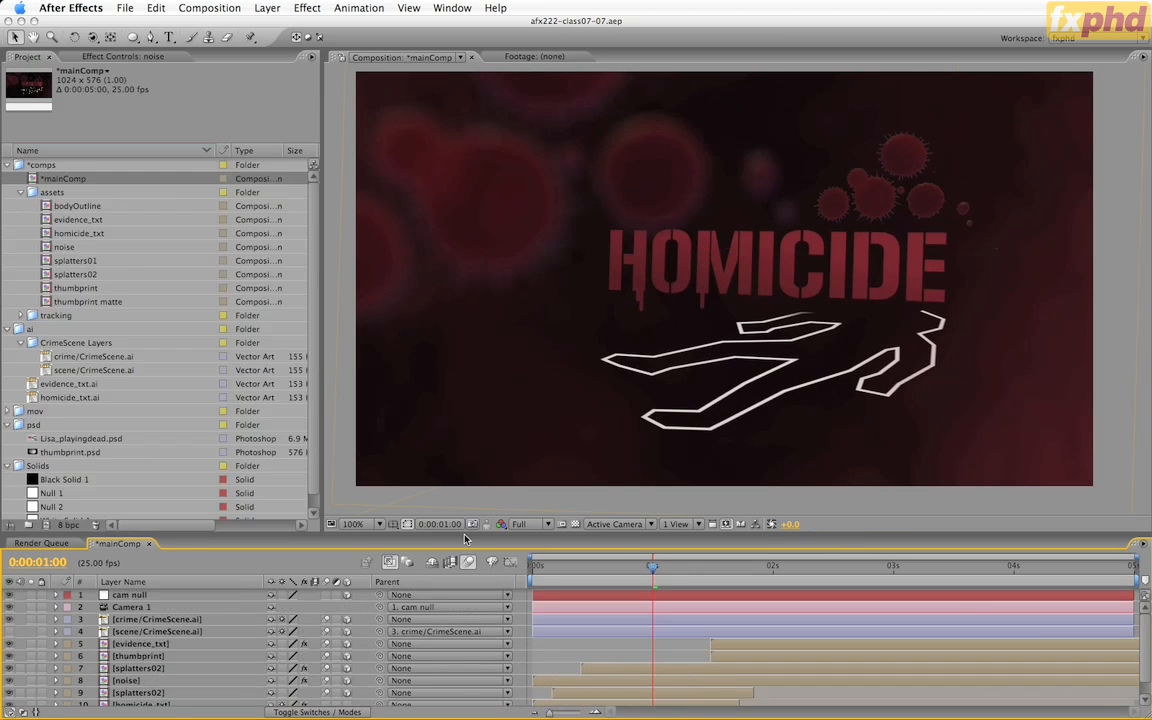
Step: Trim the end of the noise layer to 0:00:01:19, where the EVIDENCE text is on screen
{"action": "left_click_drag", "start_coordinate": [636, 561], "coordinate": [746, 568]}
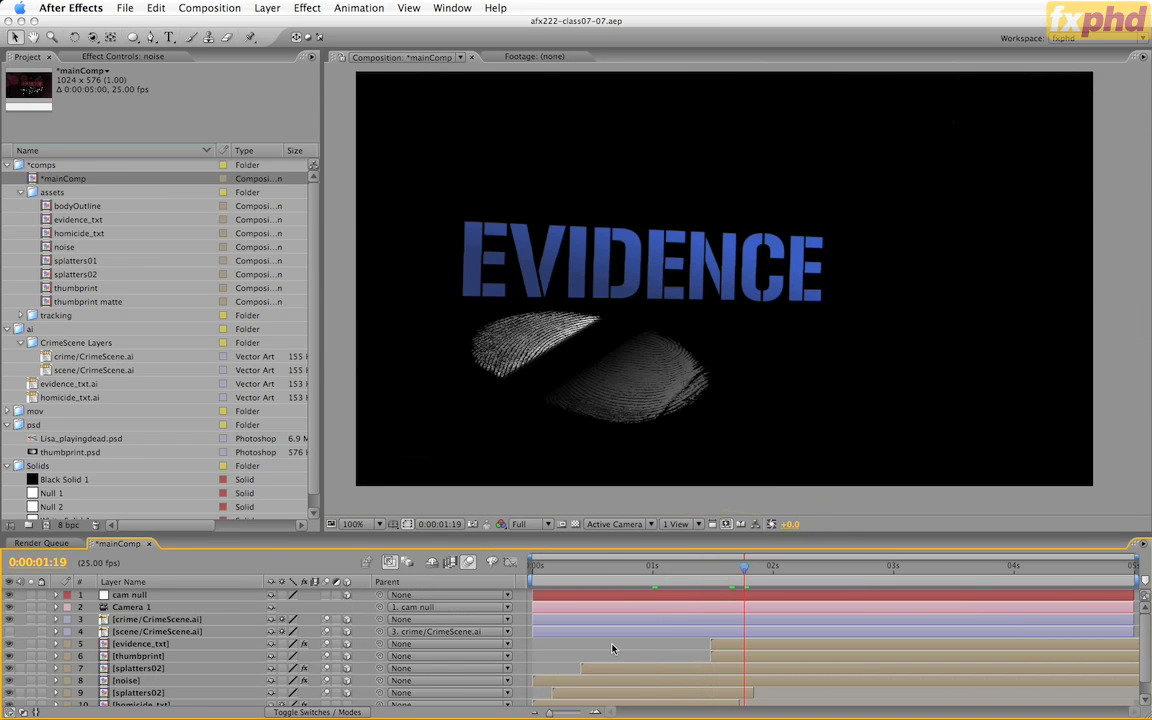
{"action": "left_click", "coordinate": [155, 684]}
{"action": "key", "text": "alt+bracketright"}
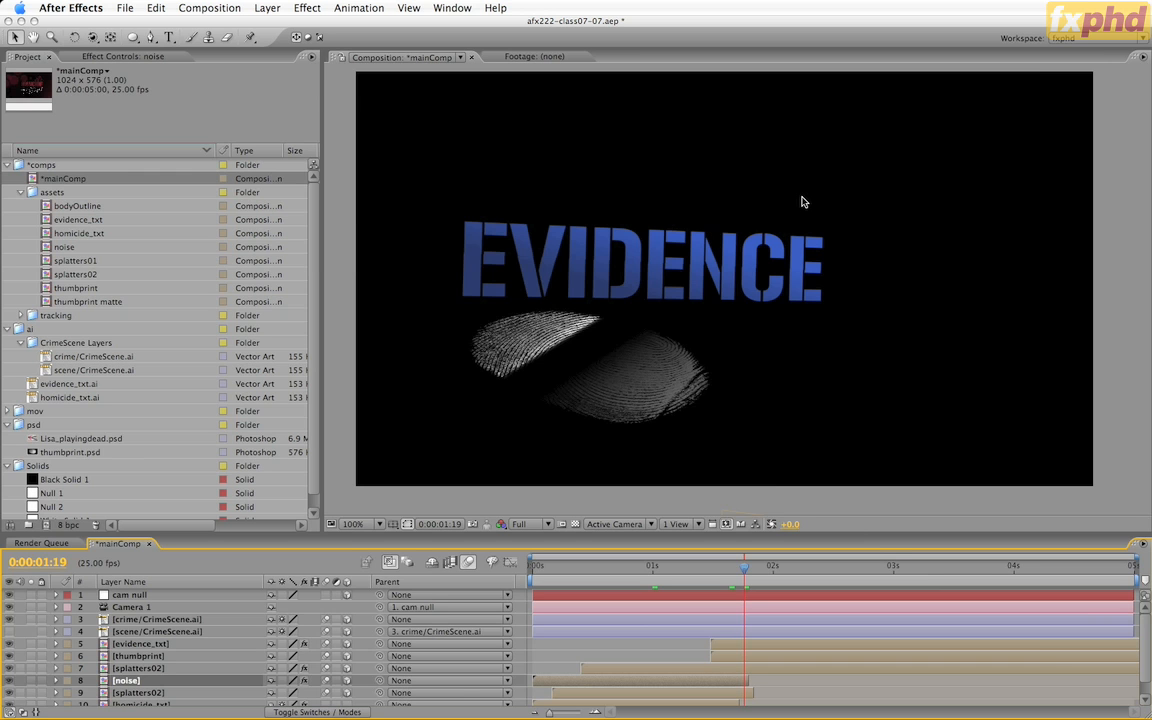
Step: Switch to Preview to examine the stem cell research reference photo, and close it
{"action": "key", "text": "super+Tab"}
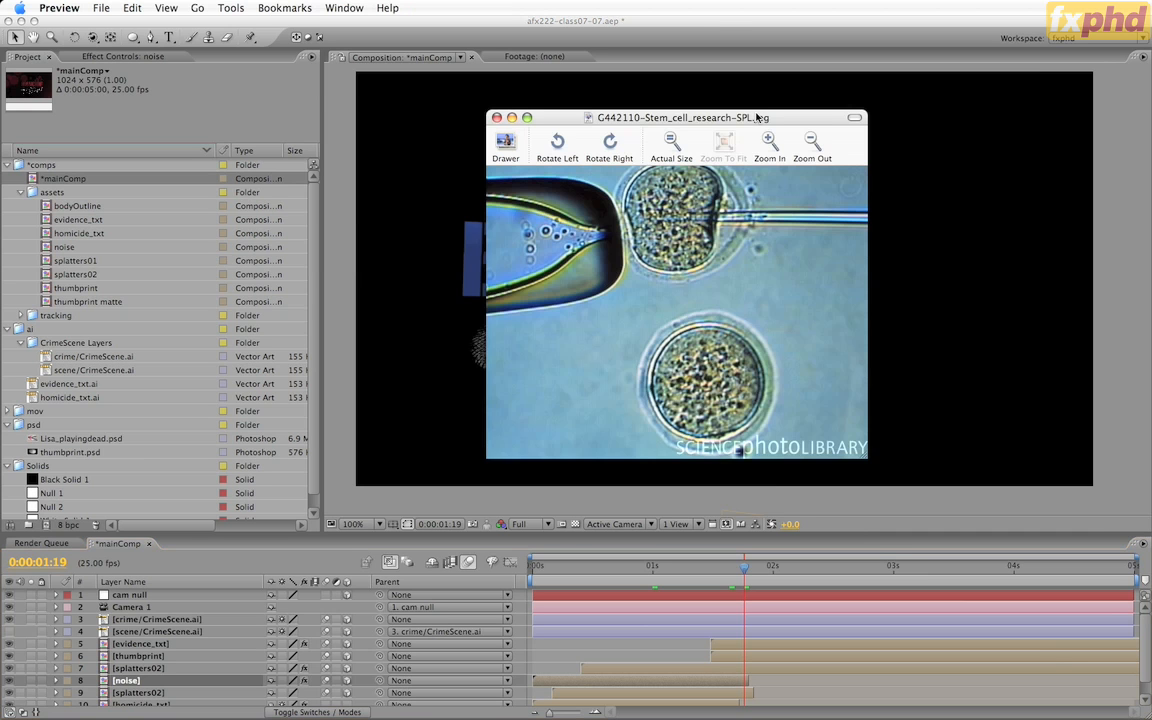
{"action": "left_click_drag", "start_coordinate": [757, 117], "coordinate": [657, 90]}
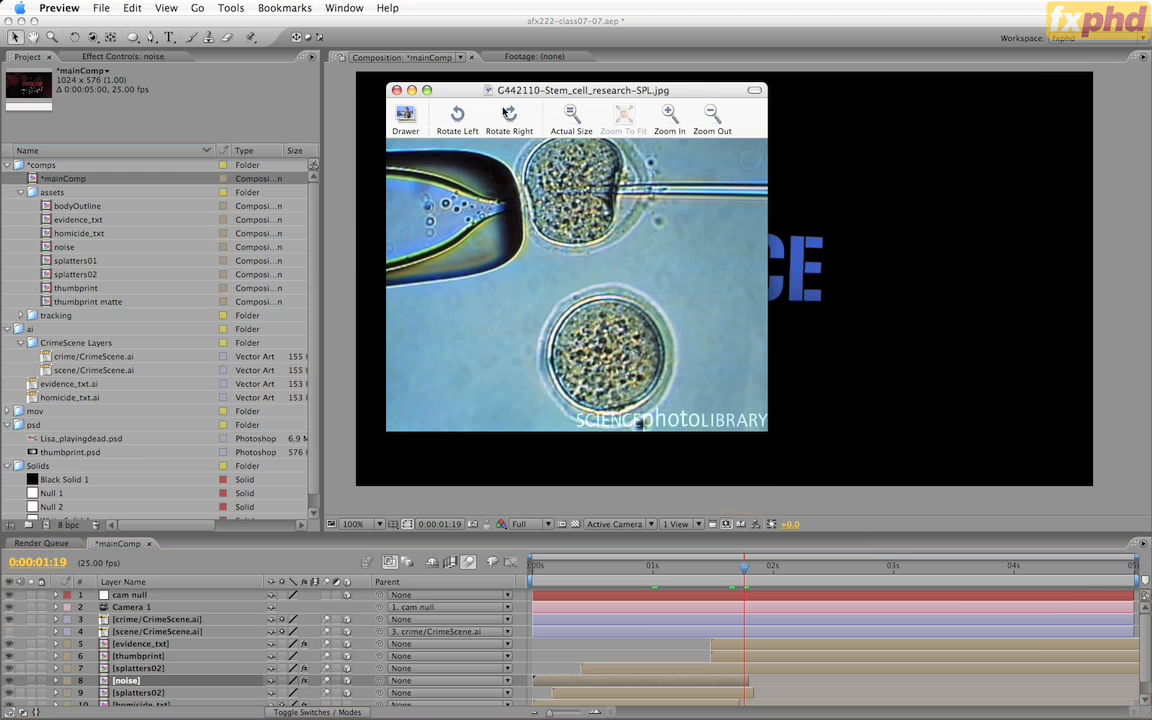
{"action": "left_click", "coordinate": [397, 90]}
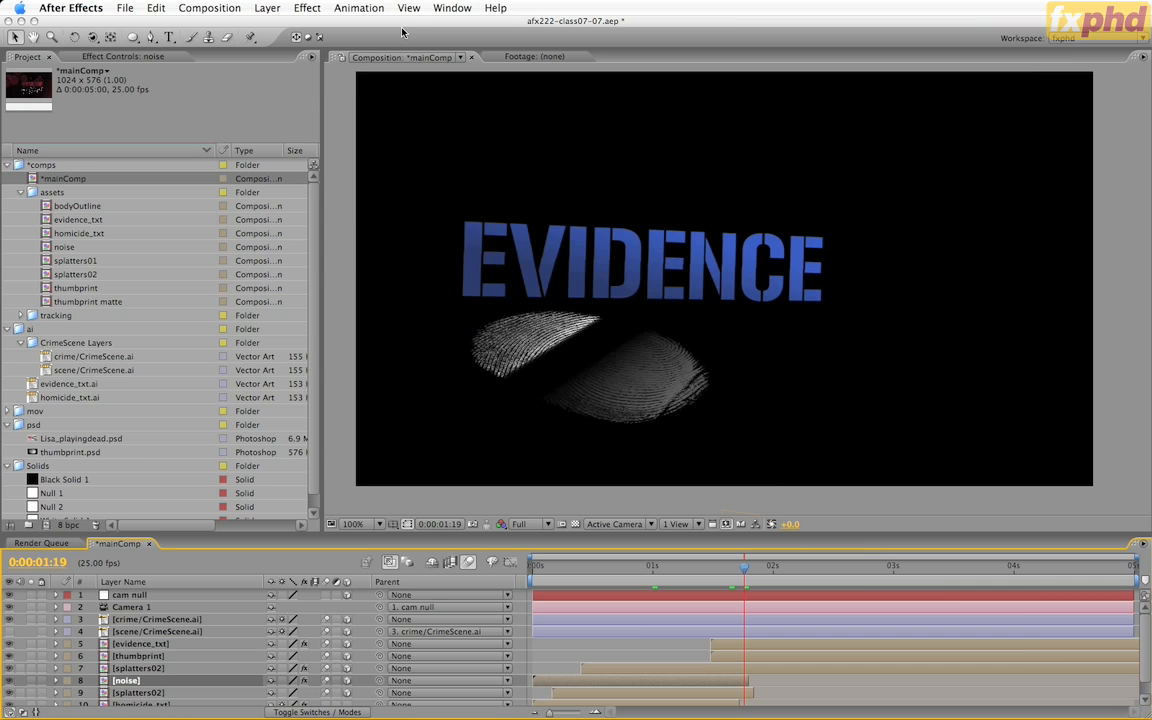
Step: Create a 100 x 100, 10-second comp named cell01 in the assets folder with a black solid, and give it a centered circular mask inset from the edges
{"action": "left_click", "coordinate": [45, 192]}
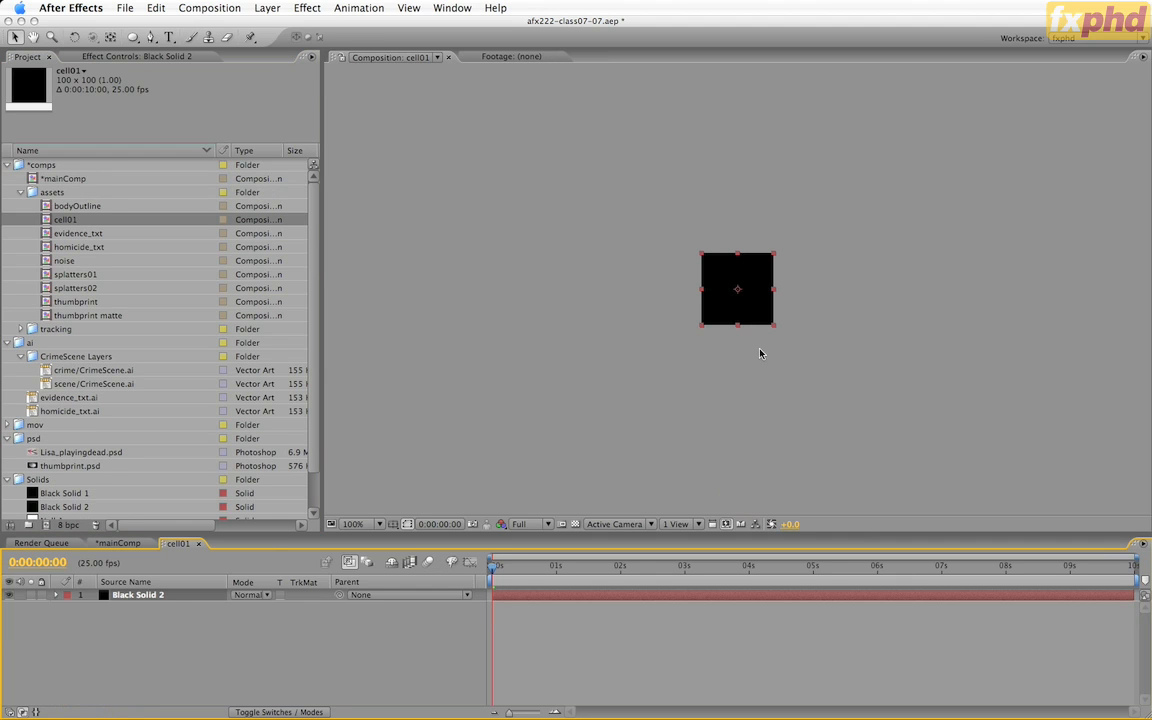
{"action": "left_click", "coordinate": [133, 37]}
{"action": "double_click", "coordinate": [133, 37]}
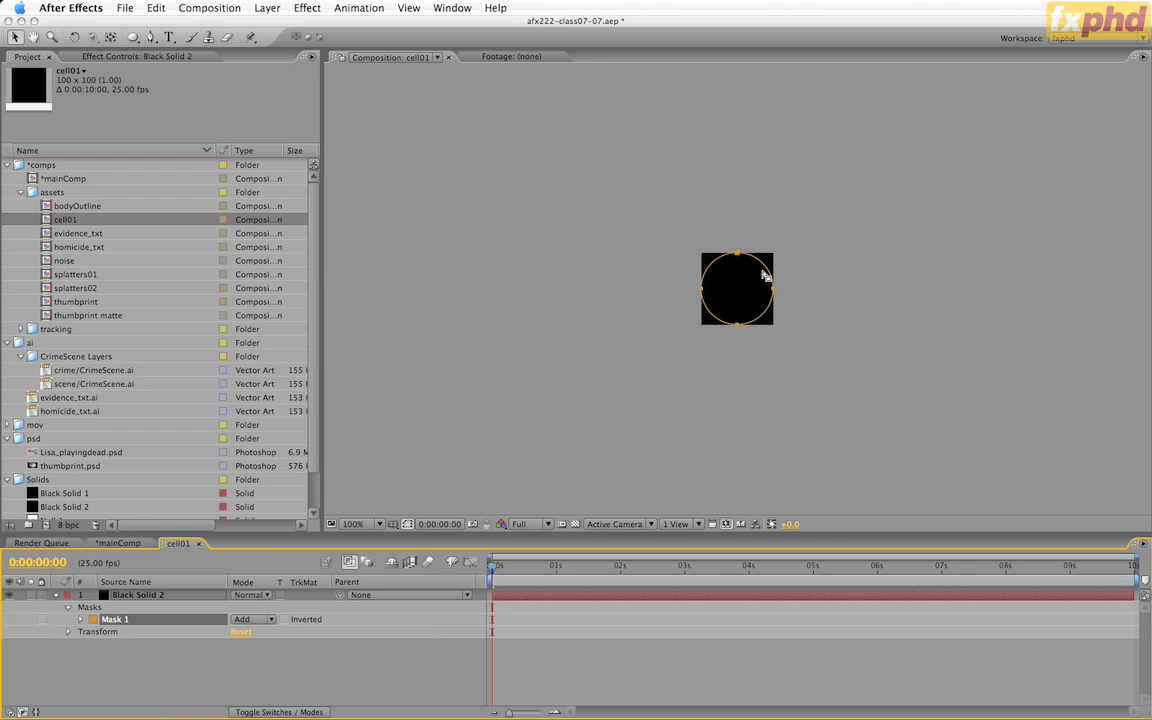
{"action": "double_click", "coordinate": [762, 315]}
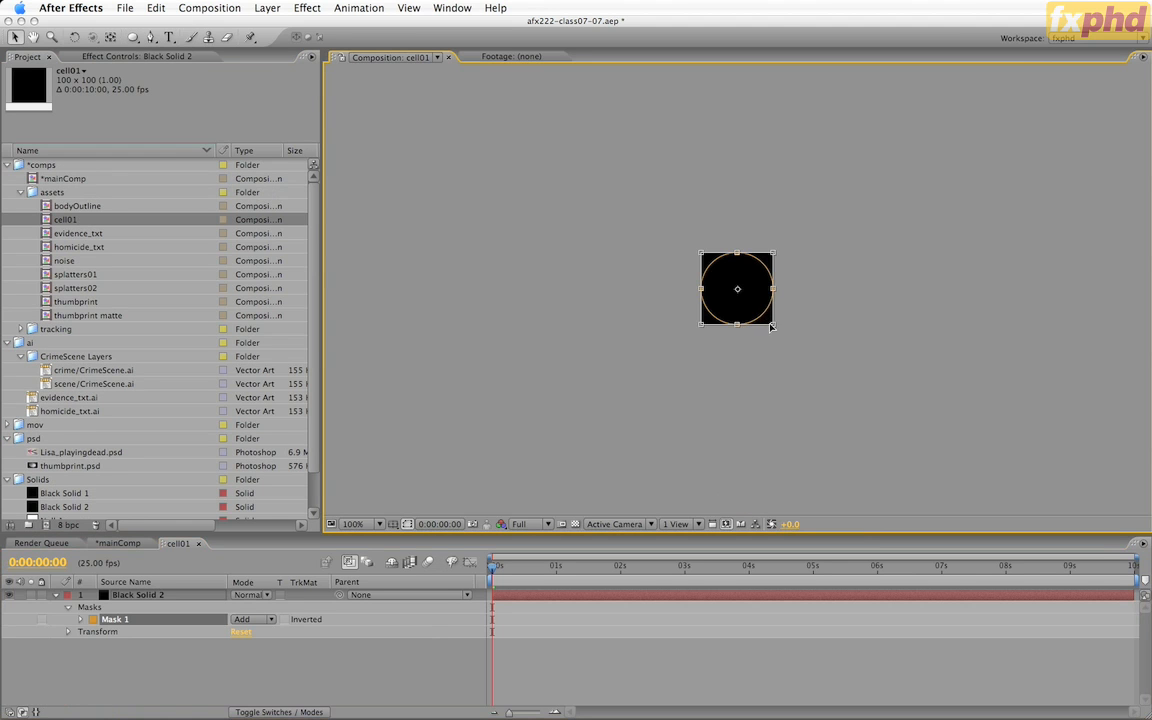
{"action": "left_click_drag", "start_coordinate": [771, 325], "coordinate": [764, 318]}
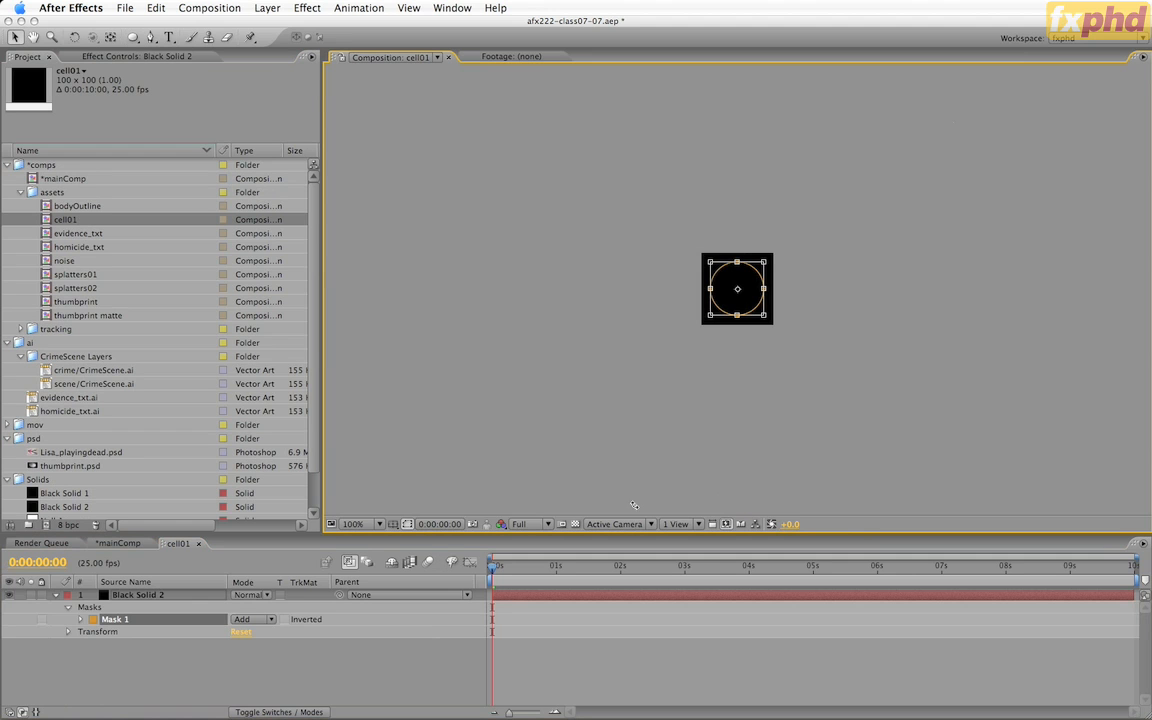
{"action": "key", "text": "Return"}
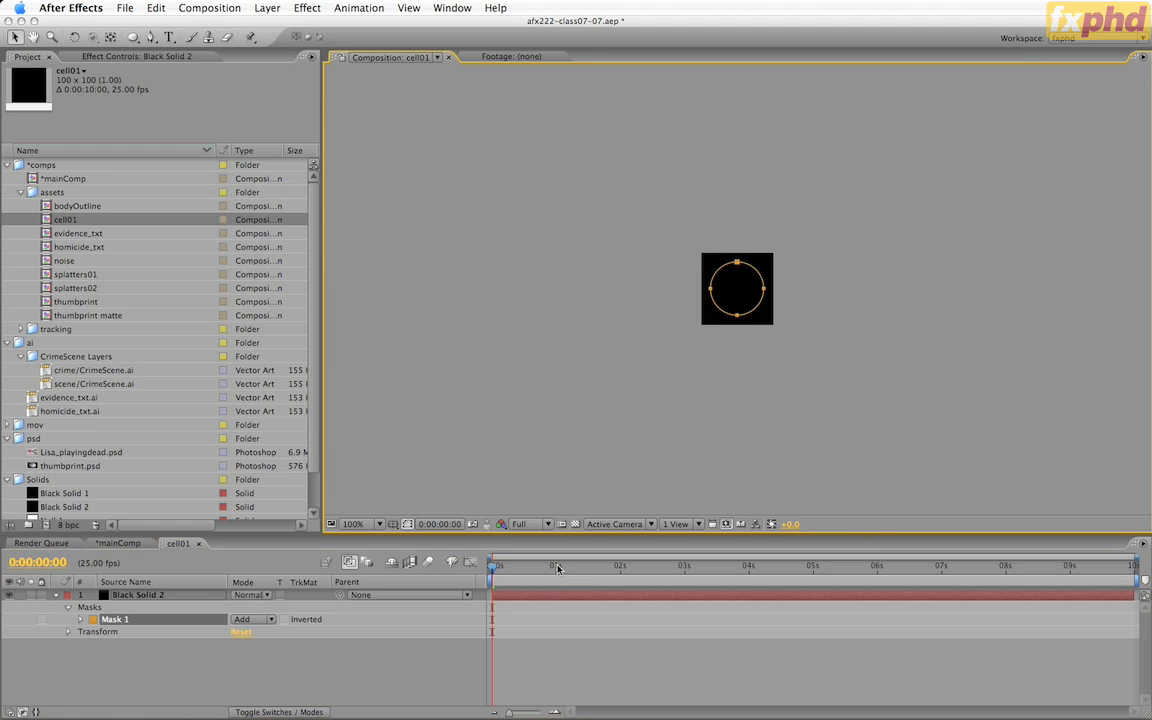
{"action": "left_click", "coordinate": [348, 669]}
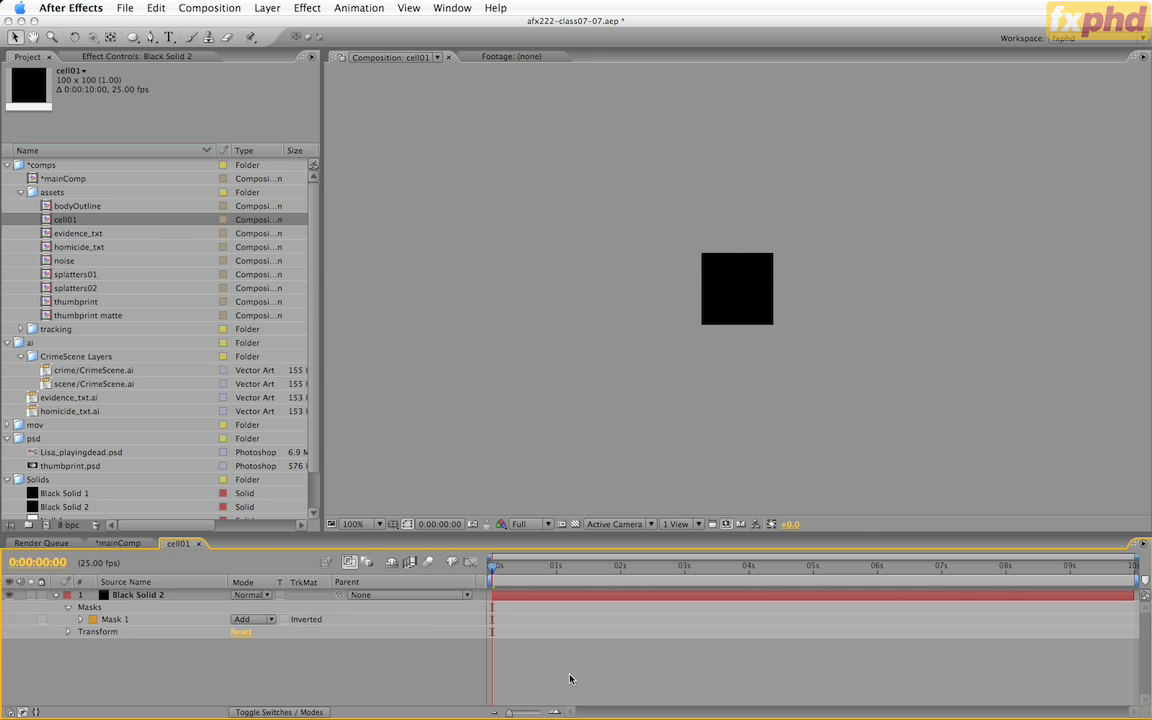
Step: Apply Fractal Noise to the masked solid with Scale 5 and Contrast 200
{"action": "key", "text": "super+alt+shift+e"}
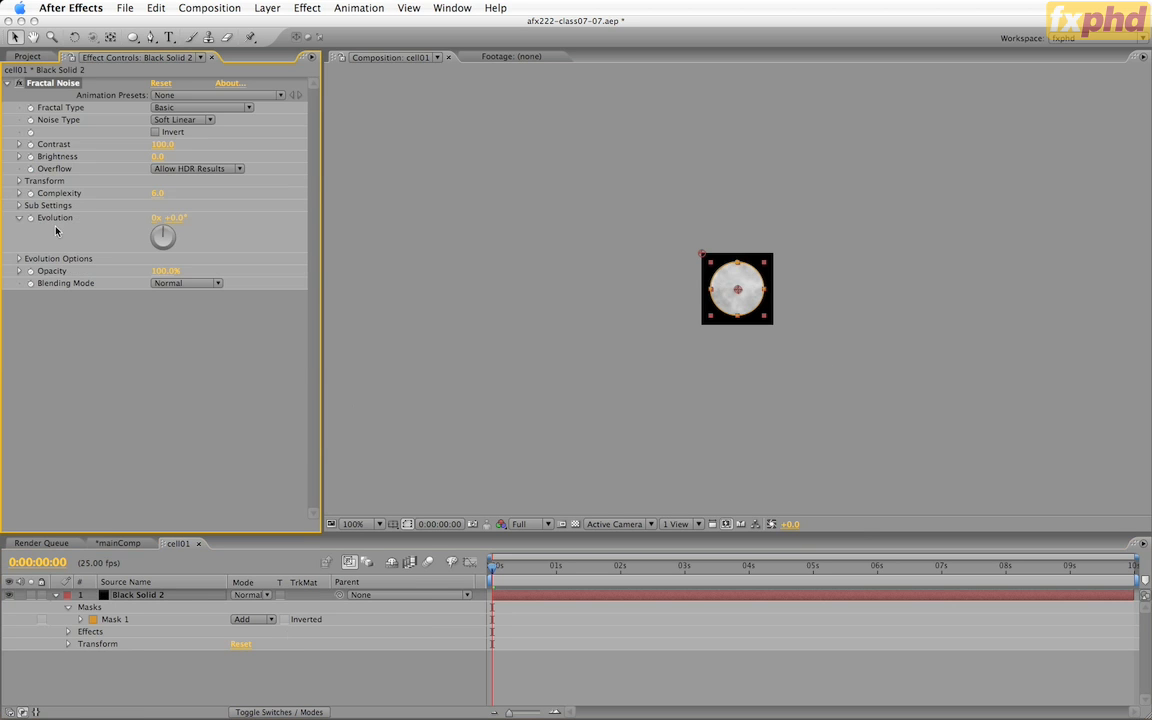
{"action": "left_click", "coordinate": [19, 181]}
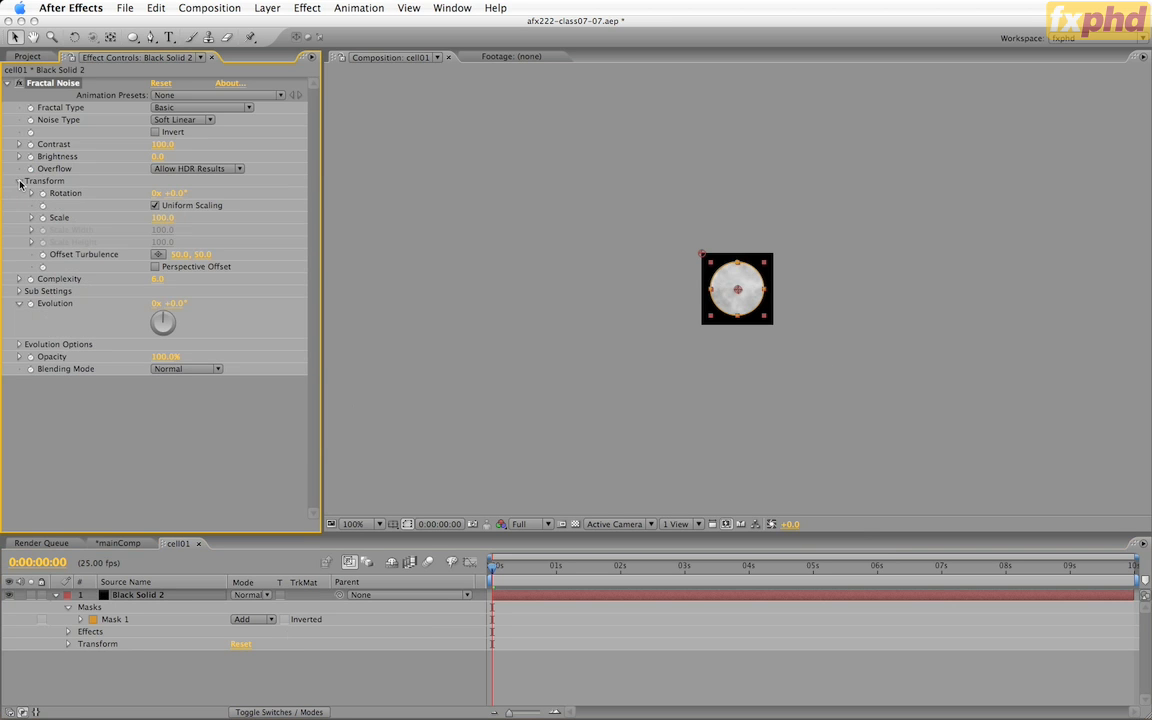
{"action": "left_click", "coordinate": [164, 218]}
{"action": "type", "text": "5"}
{"action": "left_click", "coordinate": [31, 218]}
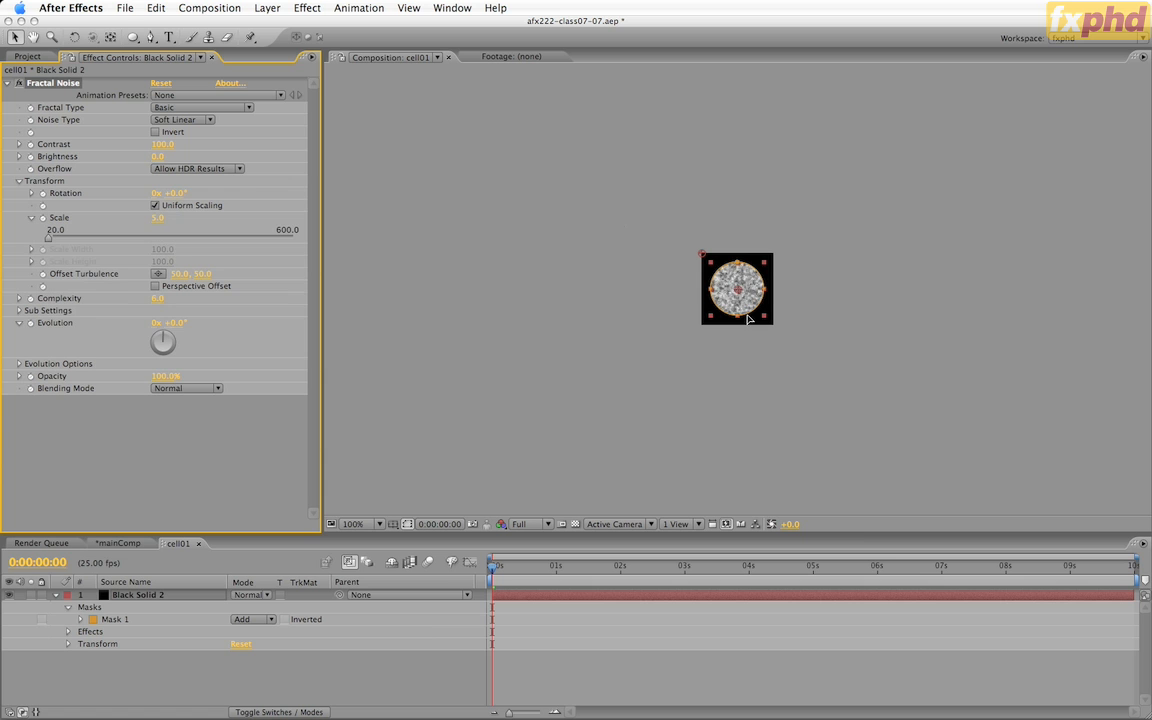
{"action": "left_click", "coordinate": [162, 144]}
{"action": "type", "text": "200"}
{"action": "key", "text": "Return"}
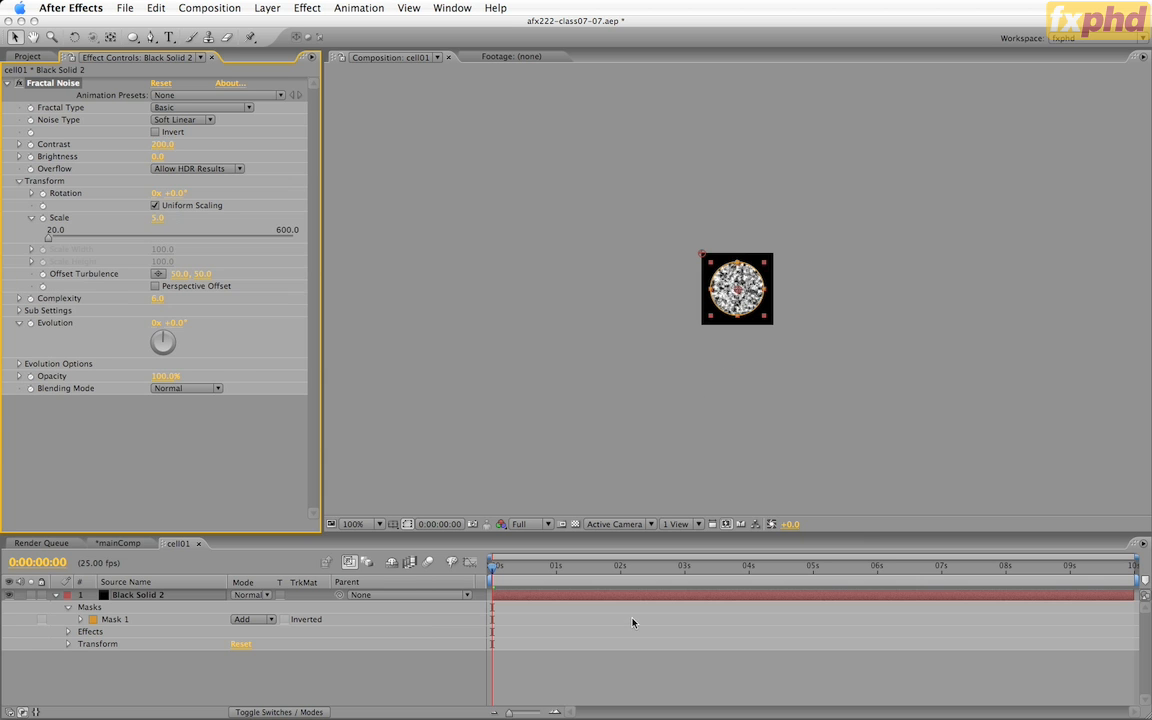
{"action": "left_click", "coordinate": [627, 656]}
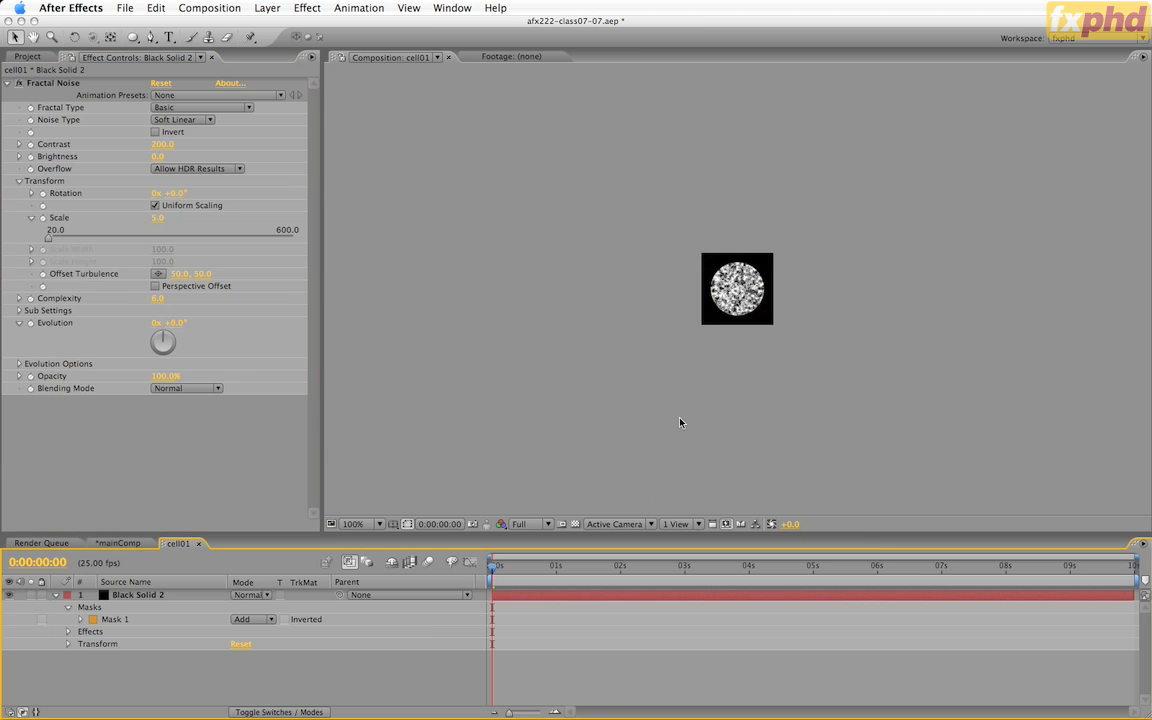
Step: Keyframe the Fractal Noise Evolution from 0 at the first frame to 8 revolutions at 0:00:09:24, and preview it
{"action": "left_click", "coordinate": [30, 324]}
{"action": "key", "text": "End"}
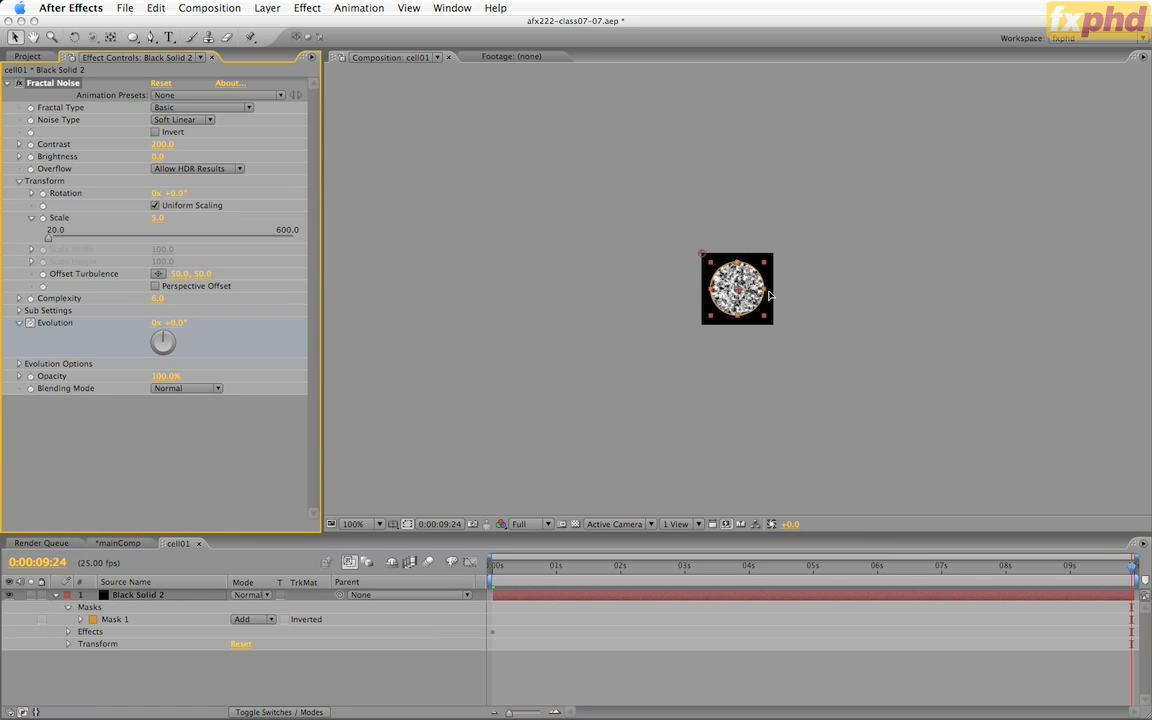
{"action": "left_click", "coordinate": [156, 324]}
{"action": "key", "text": "Return"}
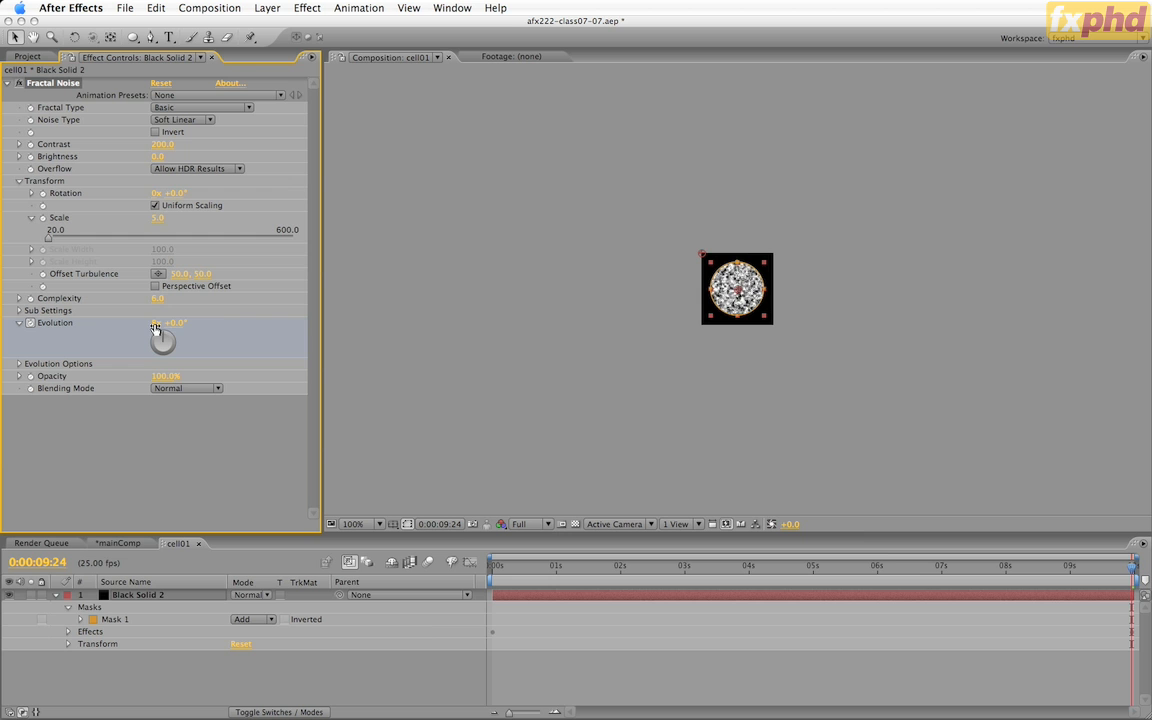
{"action": "key", "text": "KP_0"}
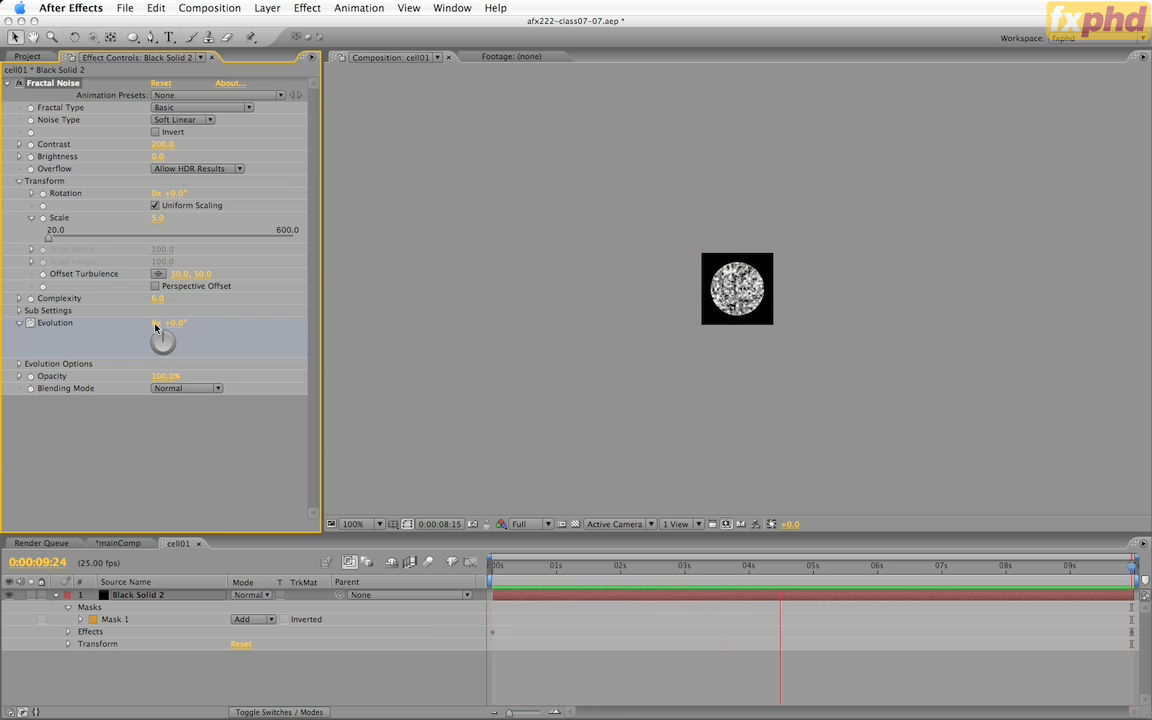
{"action": "key", "text": "space"}
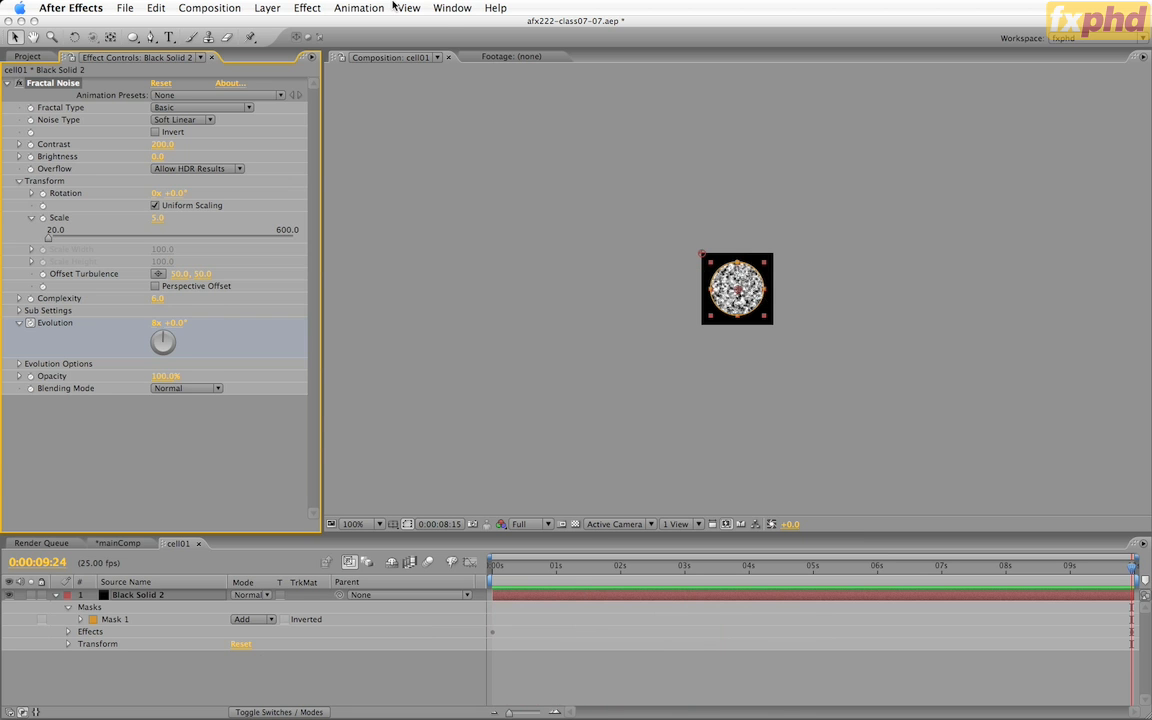
Step: Apply the Roughen Edges effect to the solid, and hide the mask outline to see the cell's edge at 200%
{"action": "left_click", "coordinate": [302, 8]}
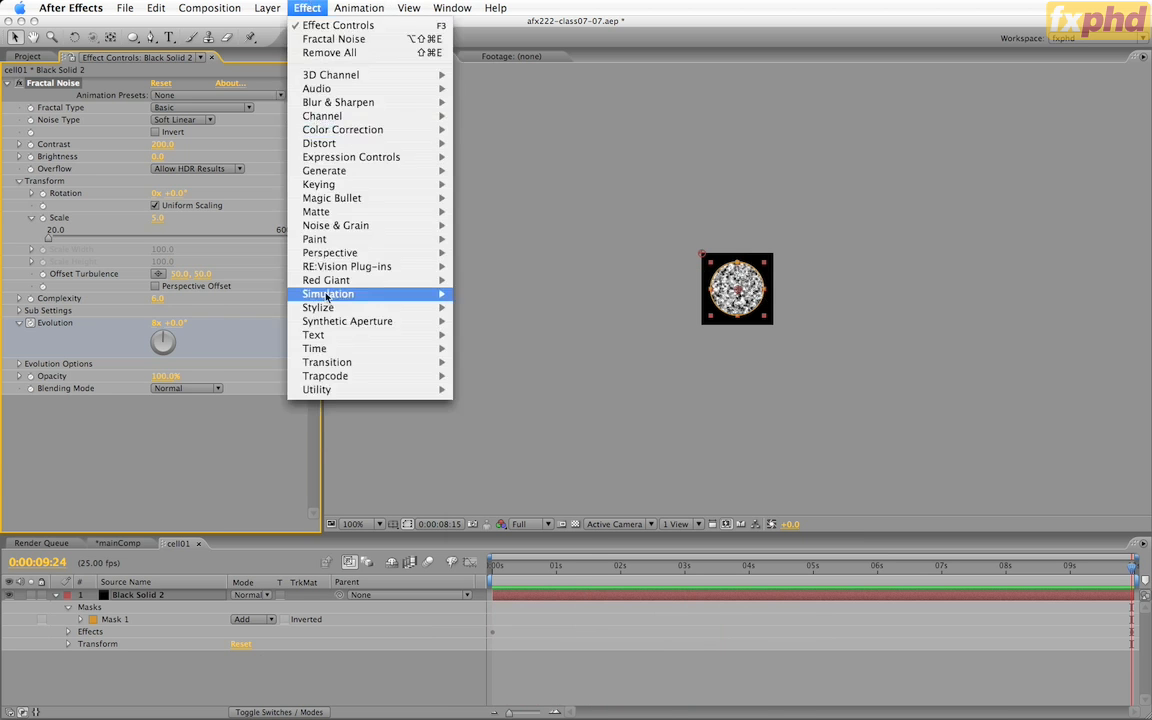
{"action": "mouse_move", "coordinate": [327, 307]}
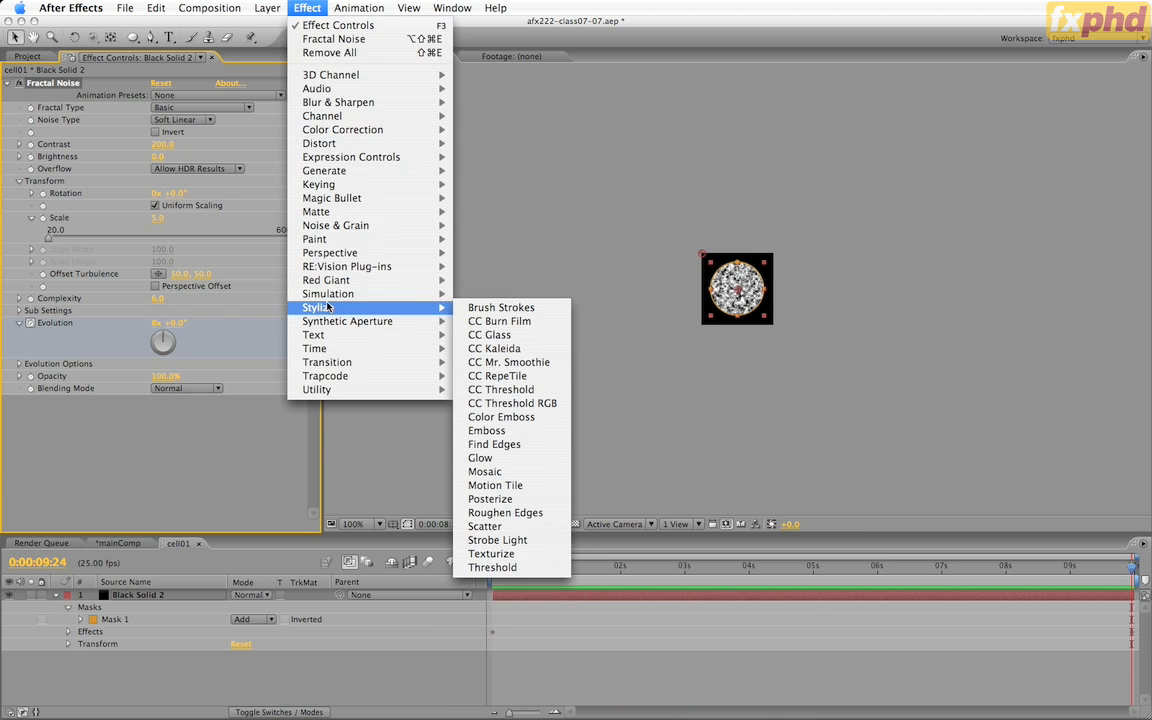
{"action": "left_click", "coordinate": [507, 513]}
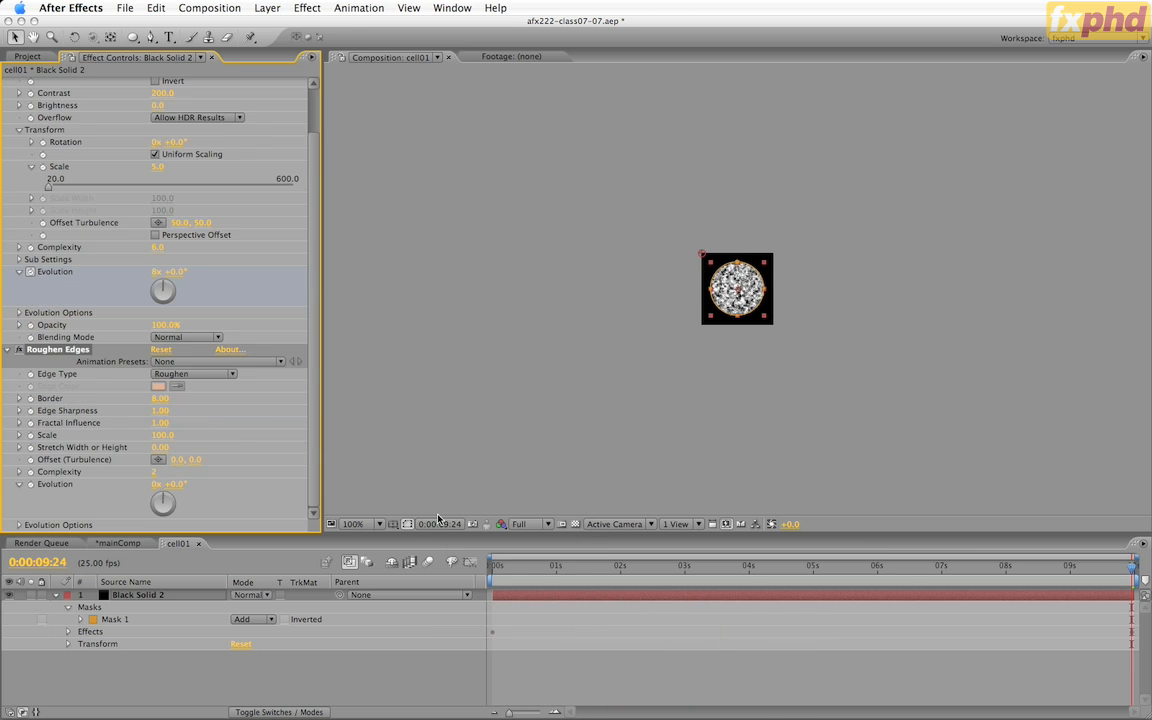
{"action": "left_click", "coordinate": [407, 524]}
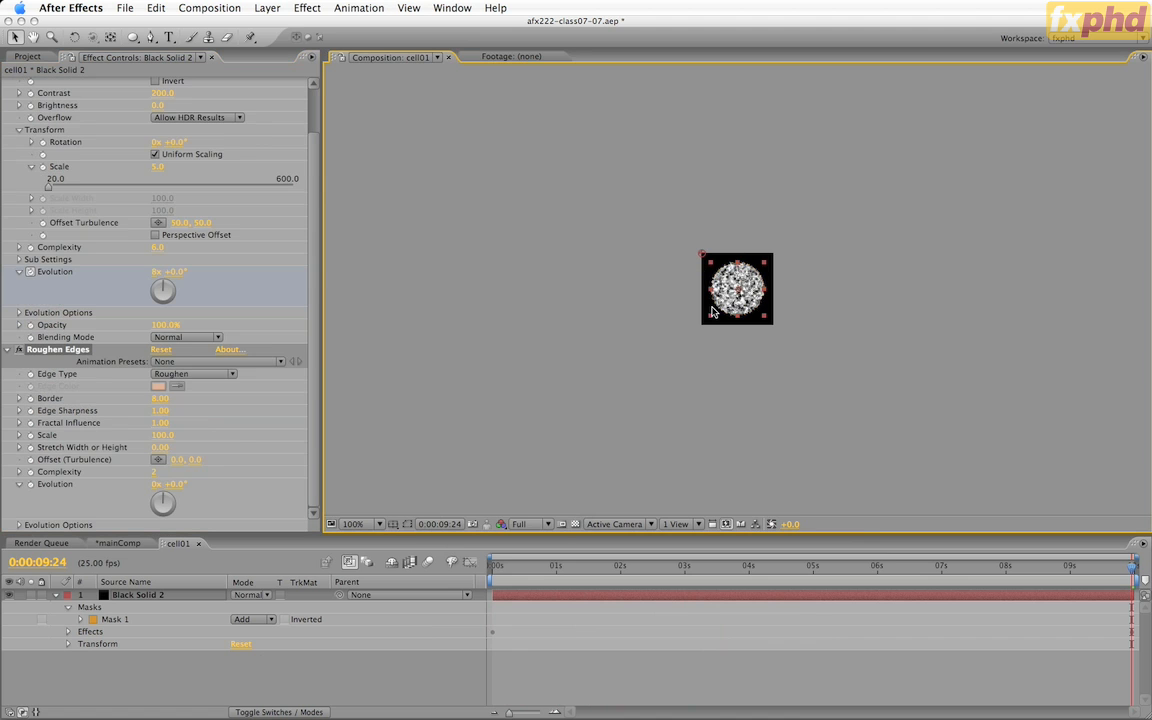
{"action": "key", "text": "period"}
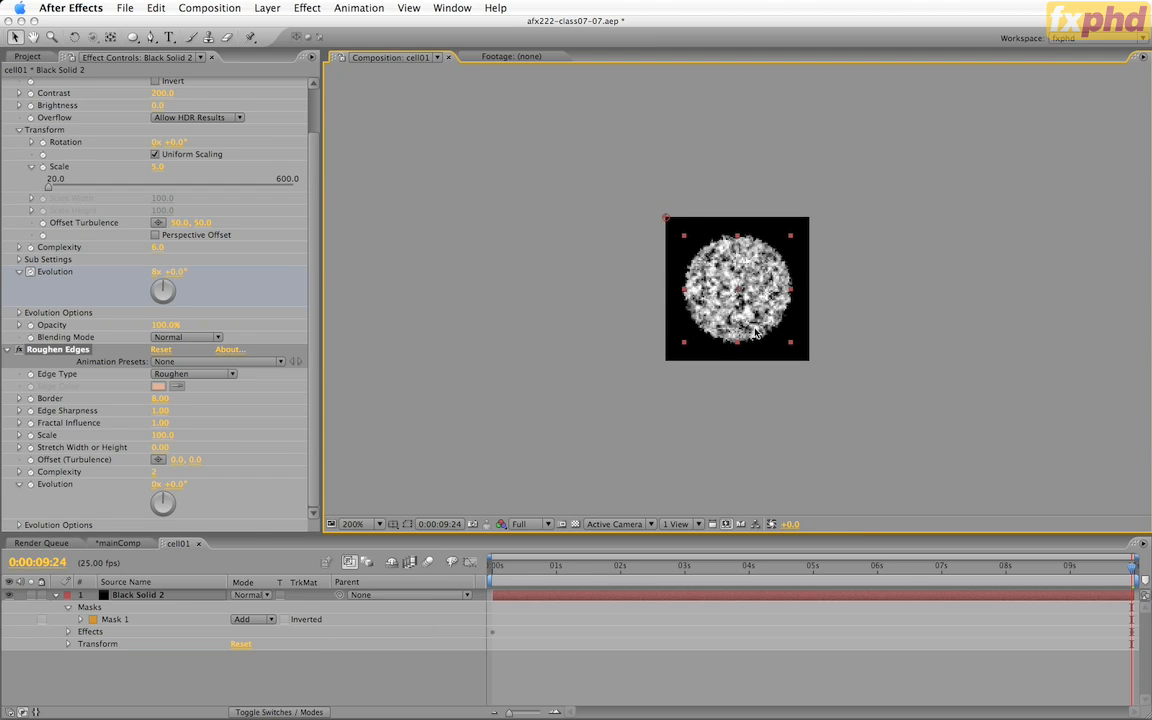
Step: Set Roughen Edges to Scale 500, Border 4 and Edge Sharpness 0.1
{"action": "left_click", "coordinate": [154, 437]}
{"action": "type", "text": "300"}
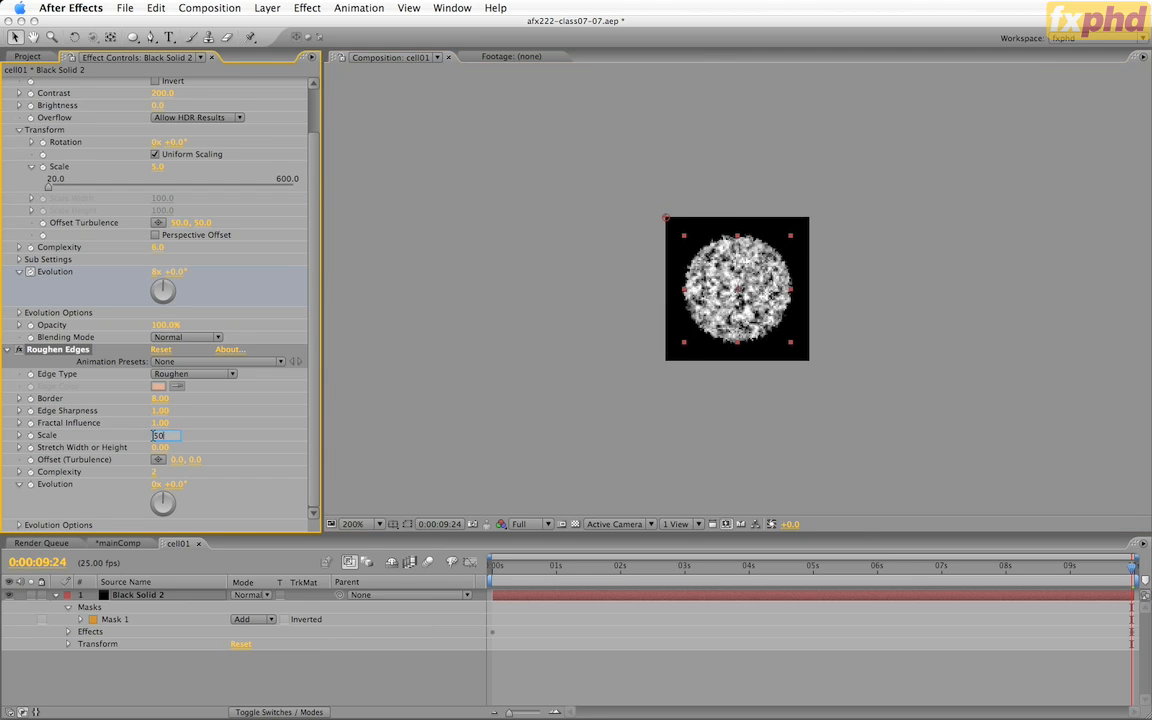
{"action": "key", "text": "Return"}
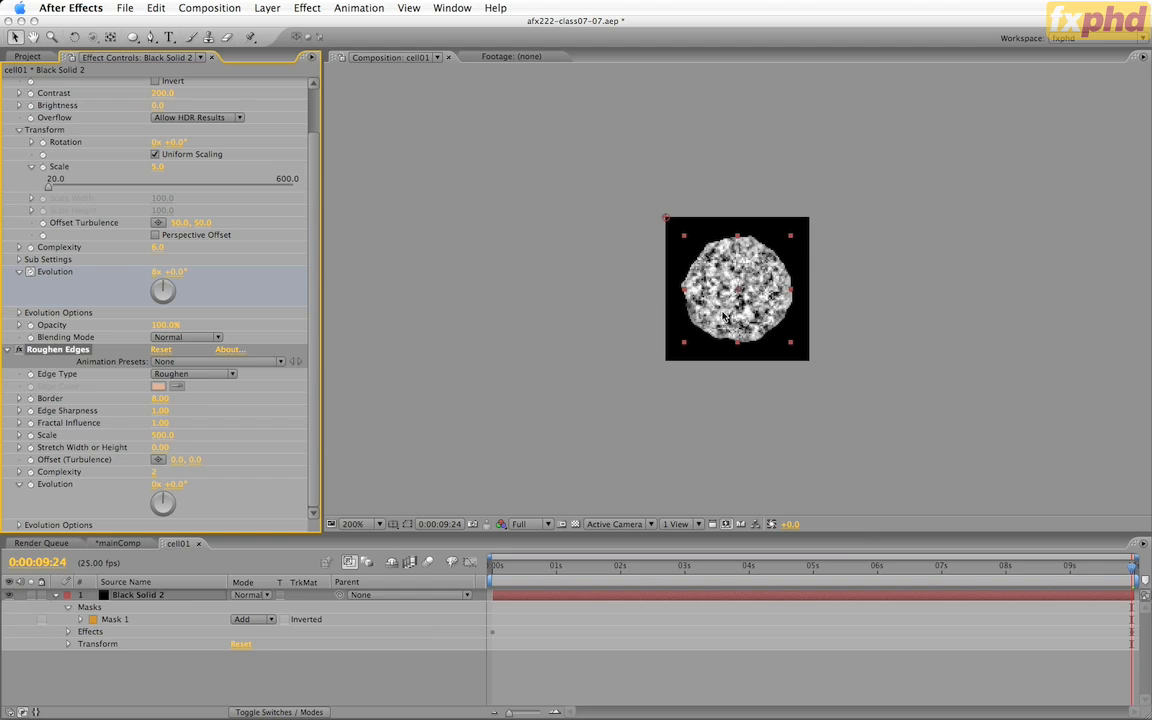
{"action": "left_click", "coordinate": [160, 398]}
{"action": "type", "text": "4"}
{"action": "key", "text": "Return"}
{"action": "left_click", "coordinate": [152, 410]}
{"action": "type", "text": ".1"}
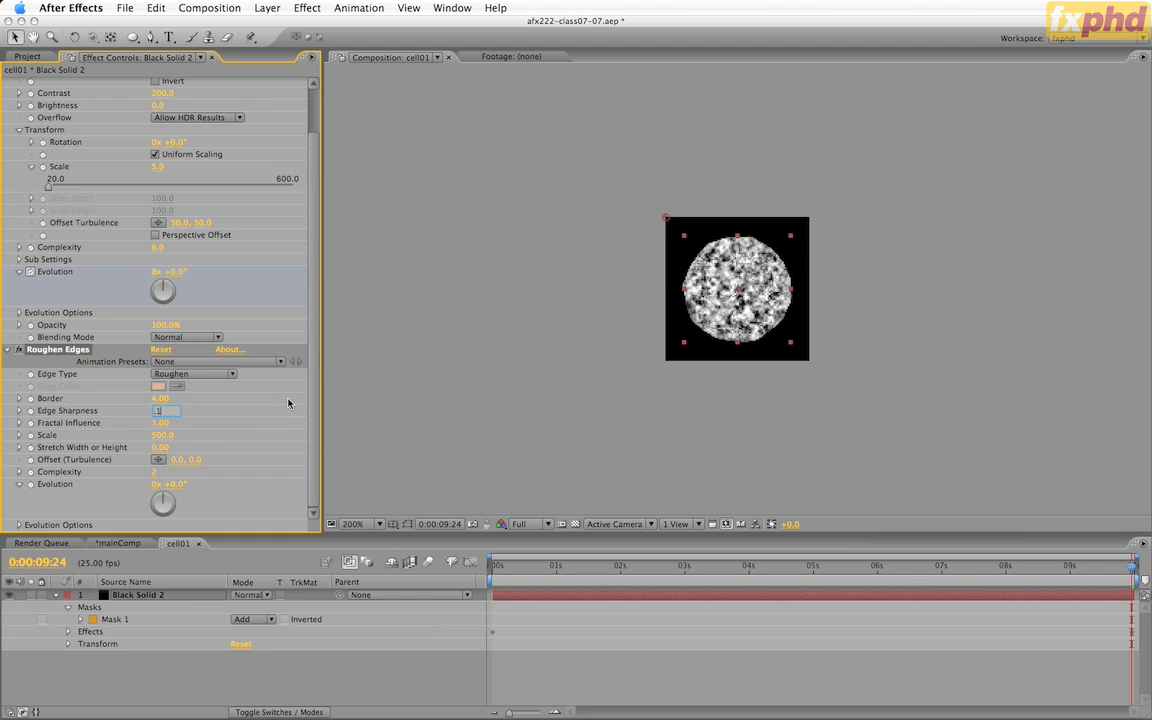
{"action": "key", "text": "Return"}
Step: Keyframe the Roughen Edges Evolution from 0 at the first frame to 4 revolutions at 0:00:09:24, and preview the animation
{"action": "left_click_drag", "start_coordinate": [620, 566], "coordinate": [290, 615]}
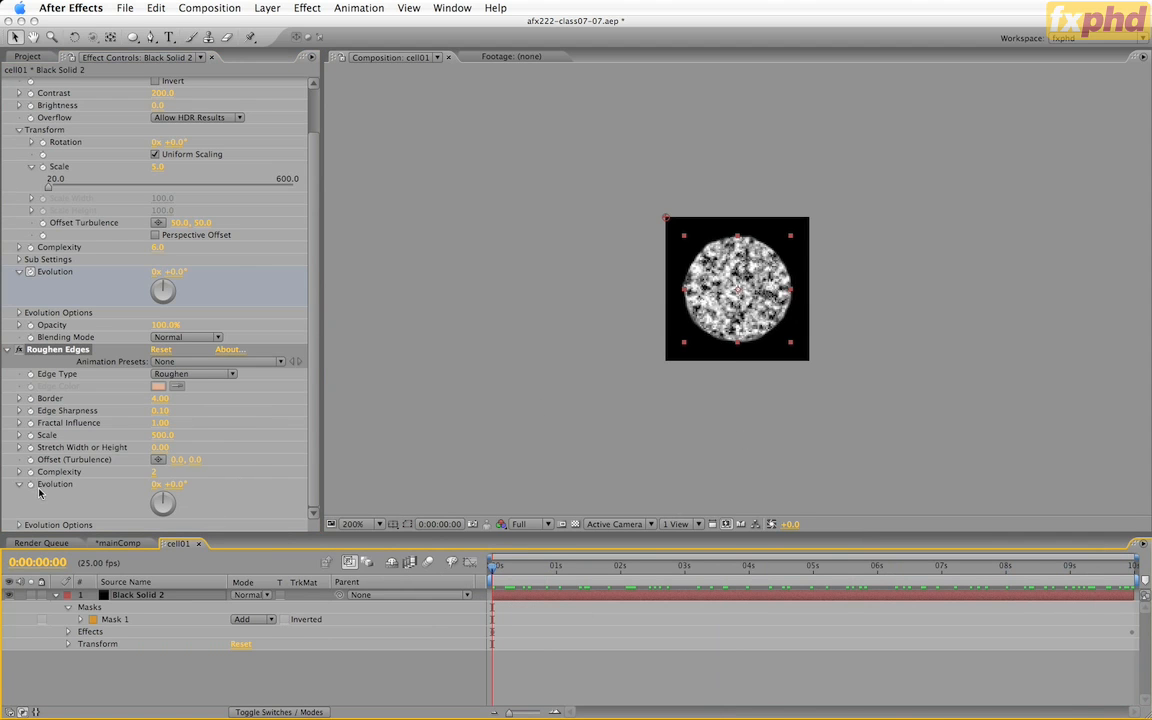
{"action": "left_click", "coordinate": [31, 485]}
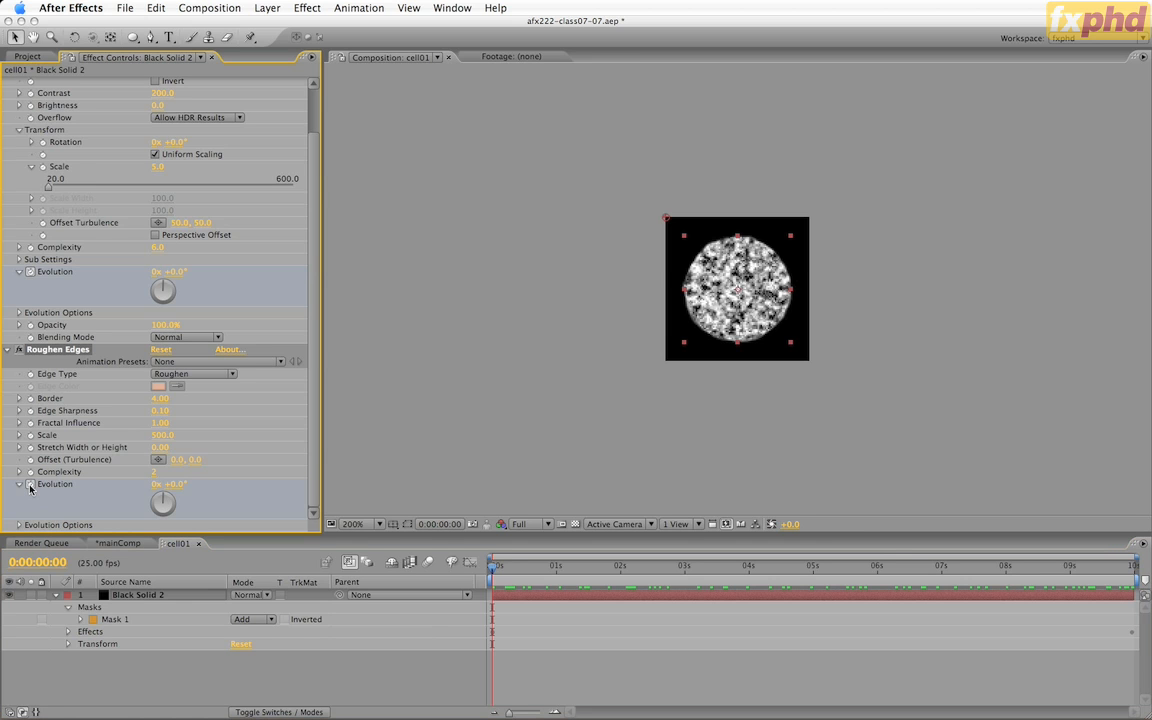
{"action": "key", "text": "End"}
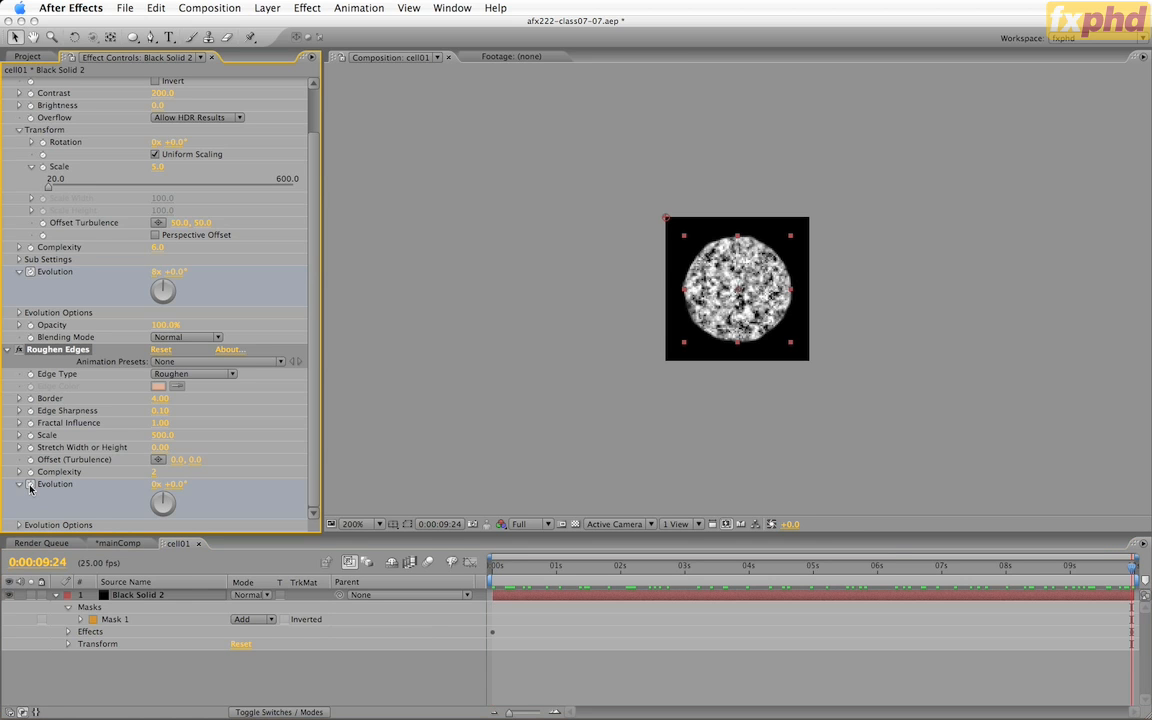
{"action": "left_click", "coordinate": [155, 485]}
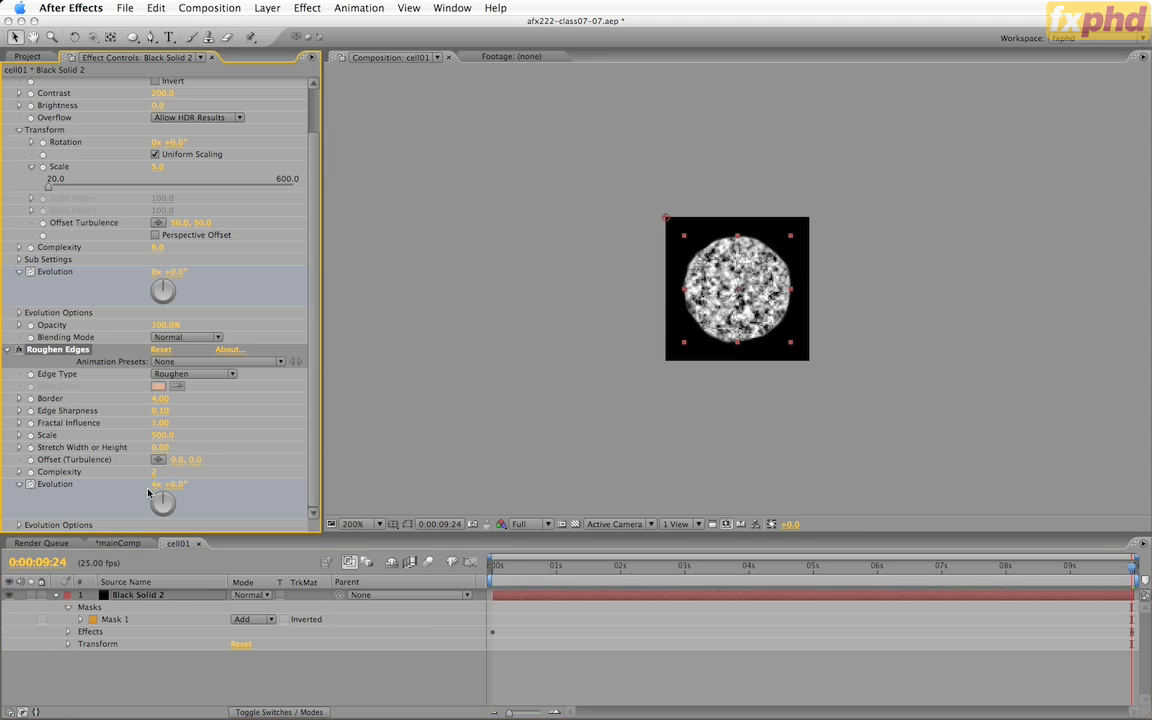
{"action": "left_click", "coordinate": [526, 575]}
{"action": "key", "text": "space"}
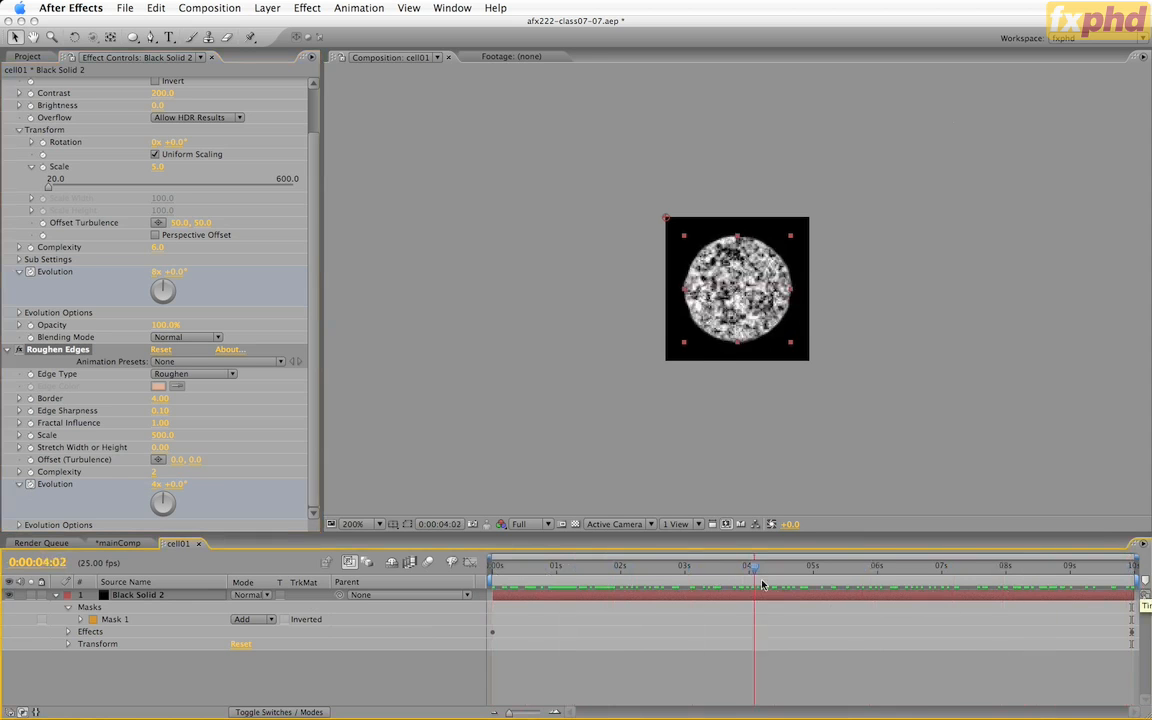
{"action": "key", "text": "space"}
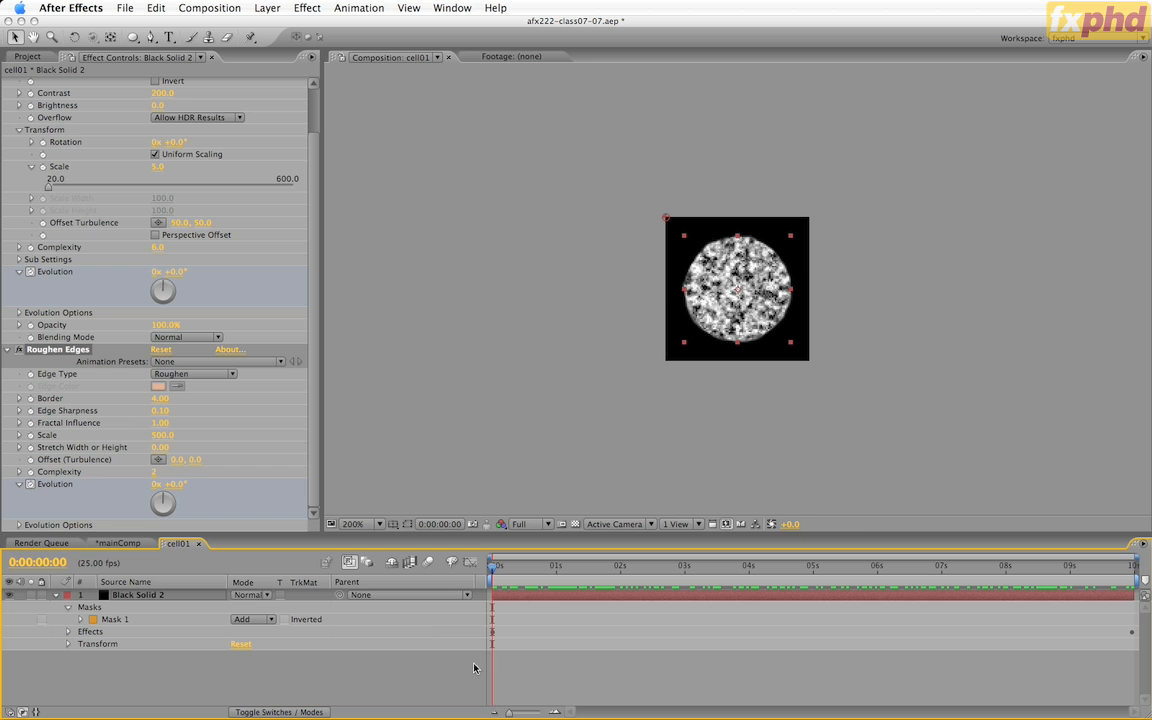
Step: Duplicate the cell solid and enlarge the lower copy's circular mask evenly so it nearly fills the comp
{"action": "left_click", "coordinate": [255, 681]}
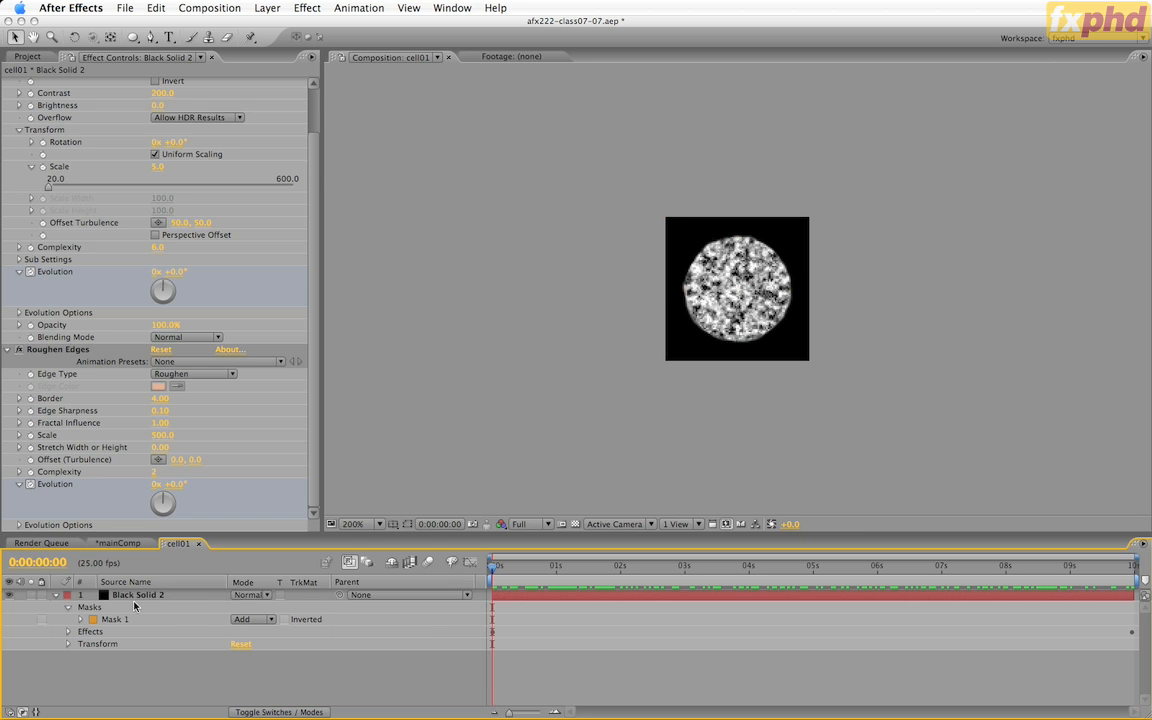
{"action": "left_click", "coordinate": [141, 596]}
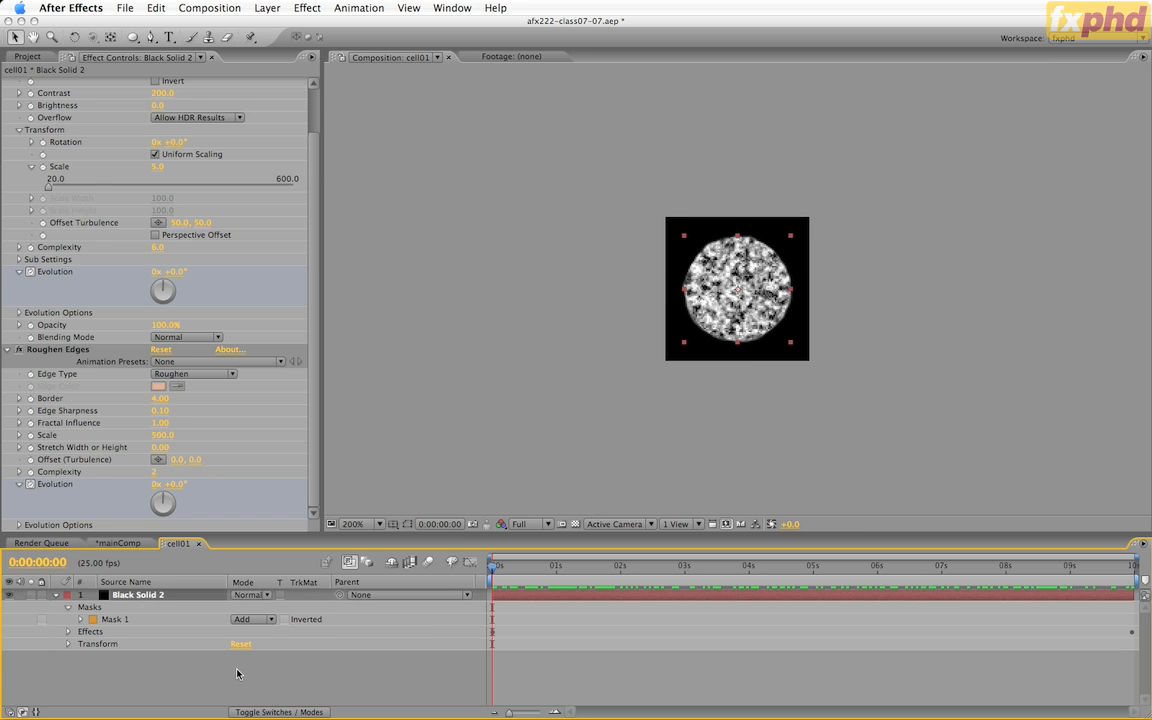
{"action": "key", "text": "super+d"}
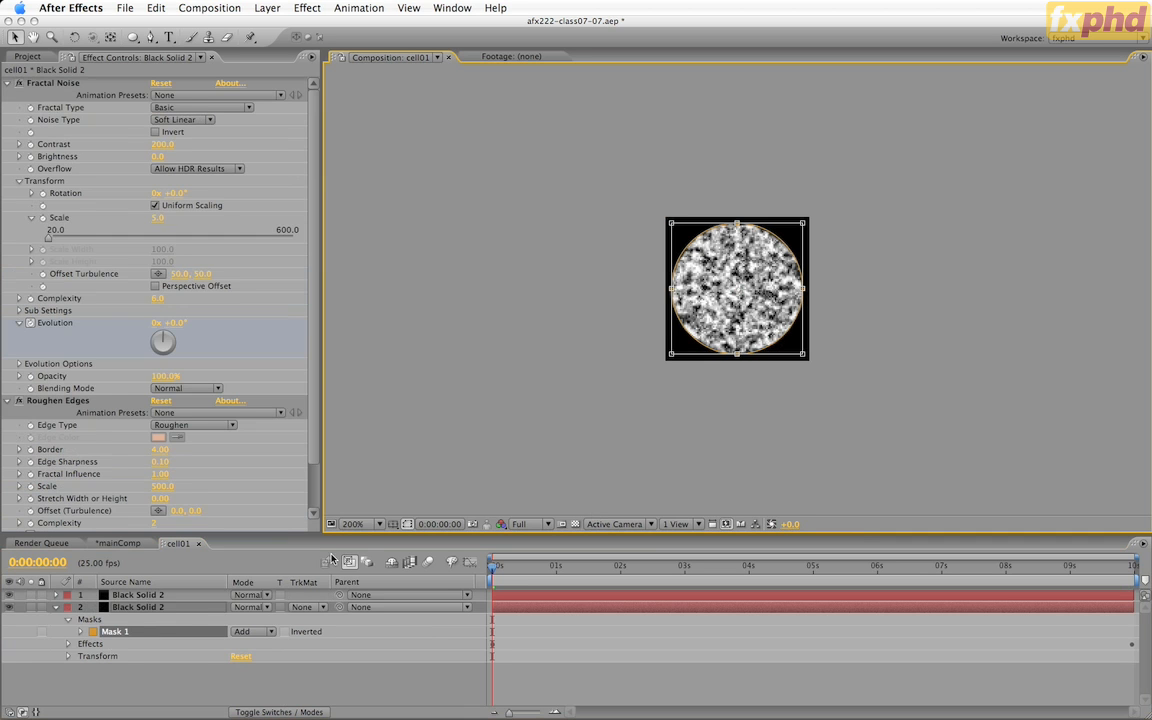
{"action": "left_click", "coordinate": [164, 680]}
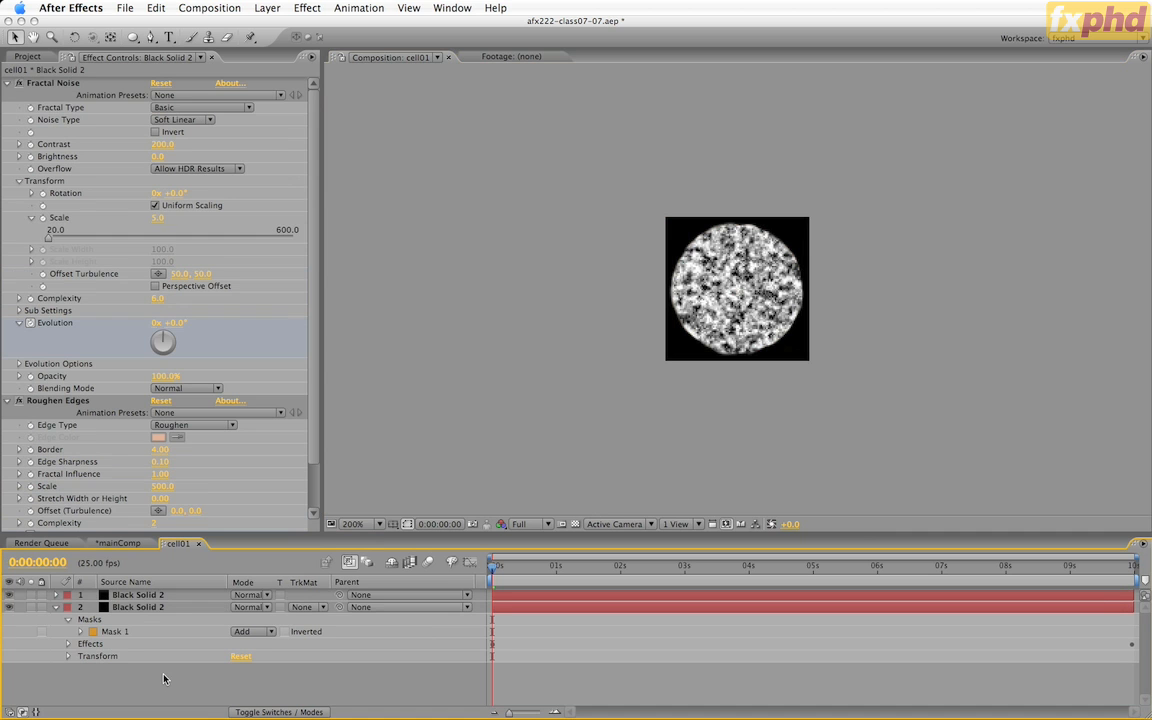
Step: Set the lower solid's Fractal Noise to the Turbulent Smooth fractal type with Contrast 150 and Brightness 50
{"action": "left_click", "coordinate": [186, 608]}
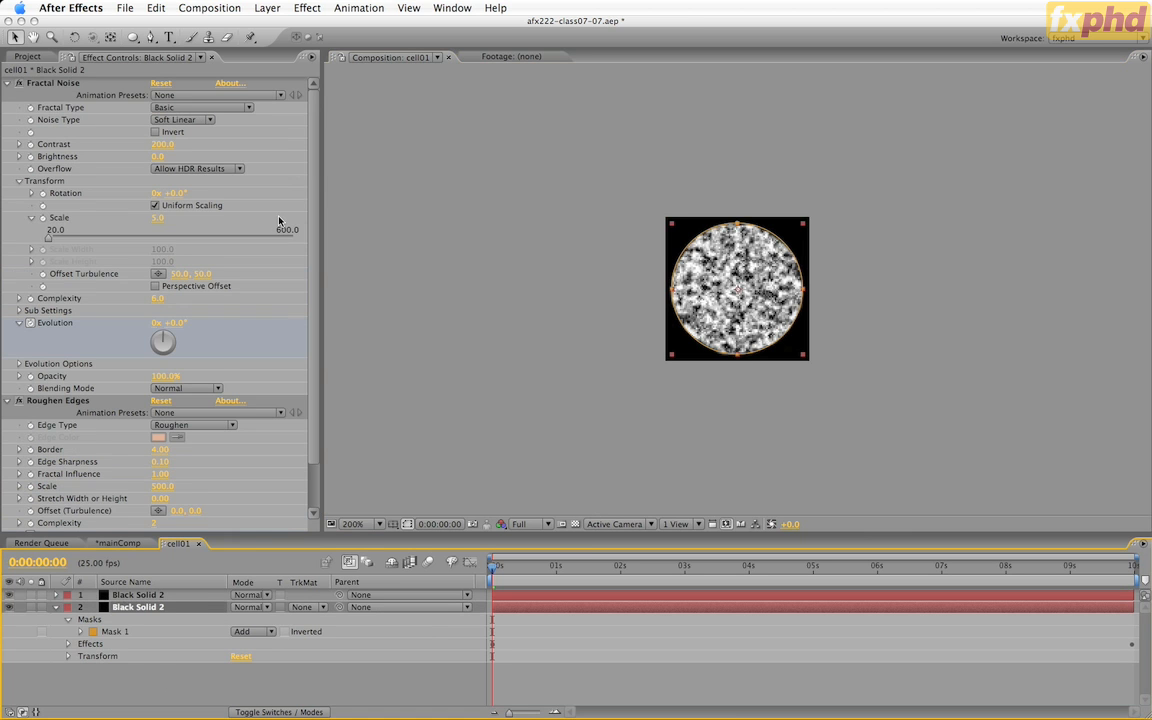
{"action": "left_click", "coordinate": [201, 108]}
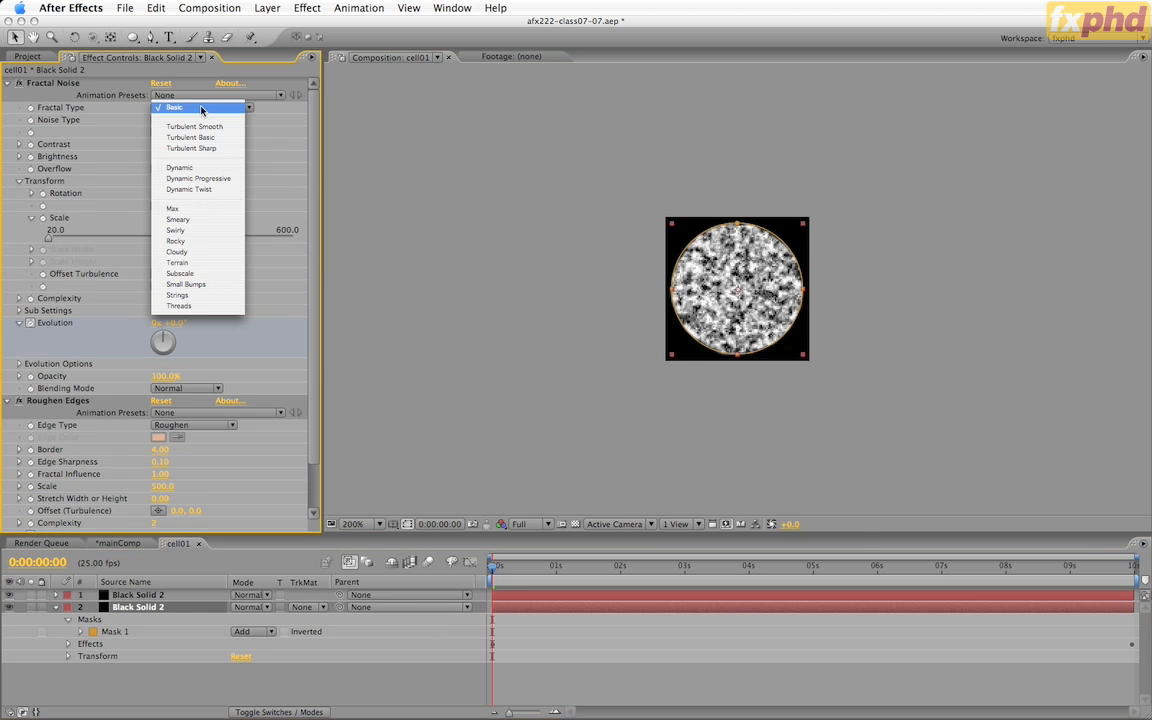
{"action": "left_click", "coordinate": [197, 127]}
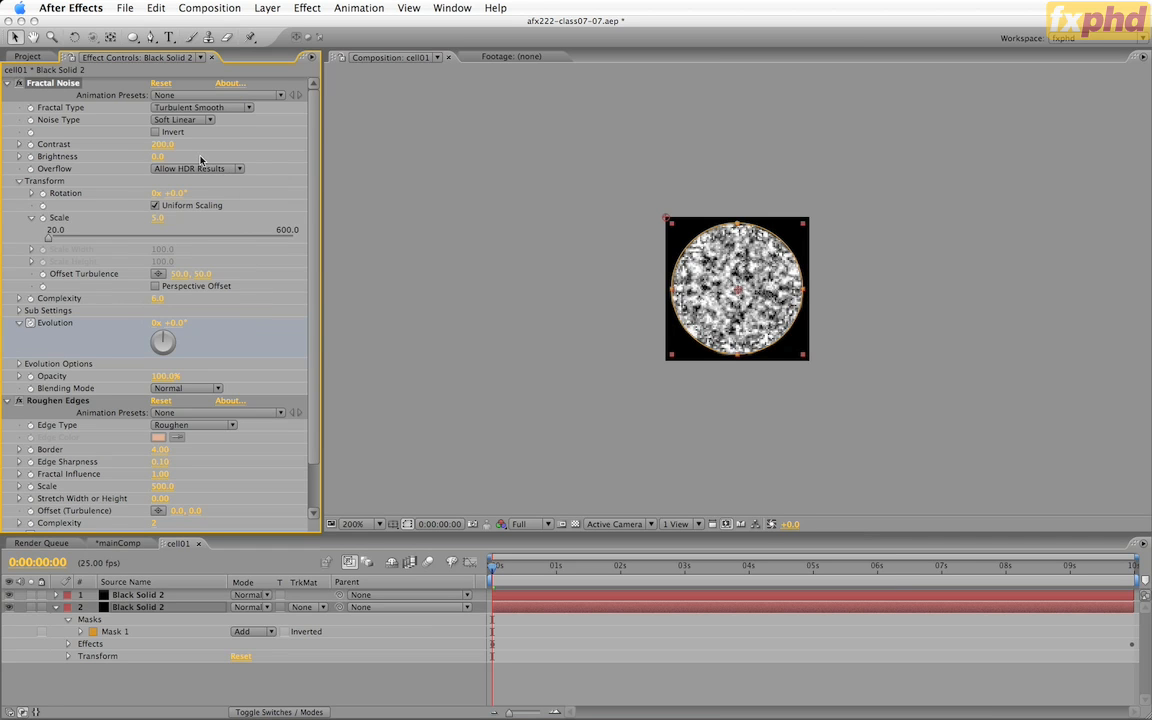
{"action": "left_click", "coordinate": [156, 144]}
{"action": "type", "text": "150"}
{"action": "key", "text": "Return"}
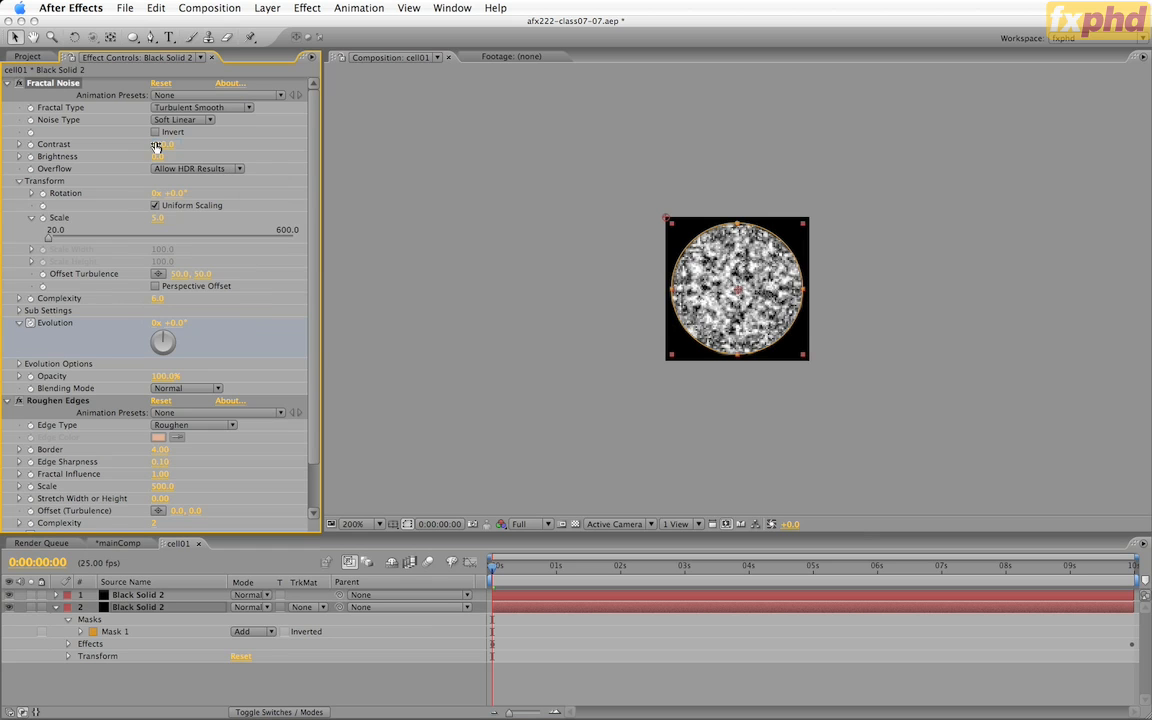
{"action": "left_click", "coordinate": [156, 157]}
{"action": "type", "text": "50"}
{"action": "key", "text": "Return"}
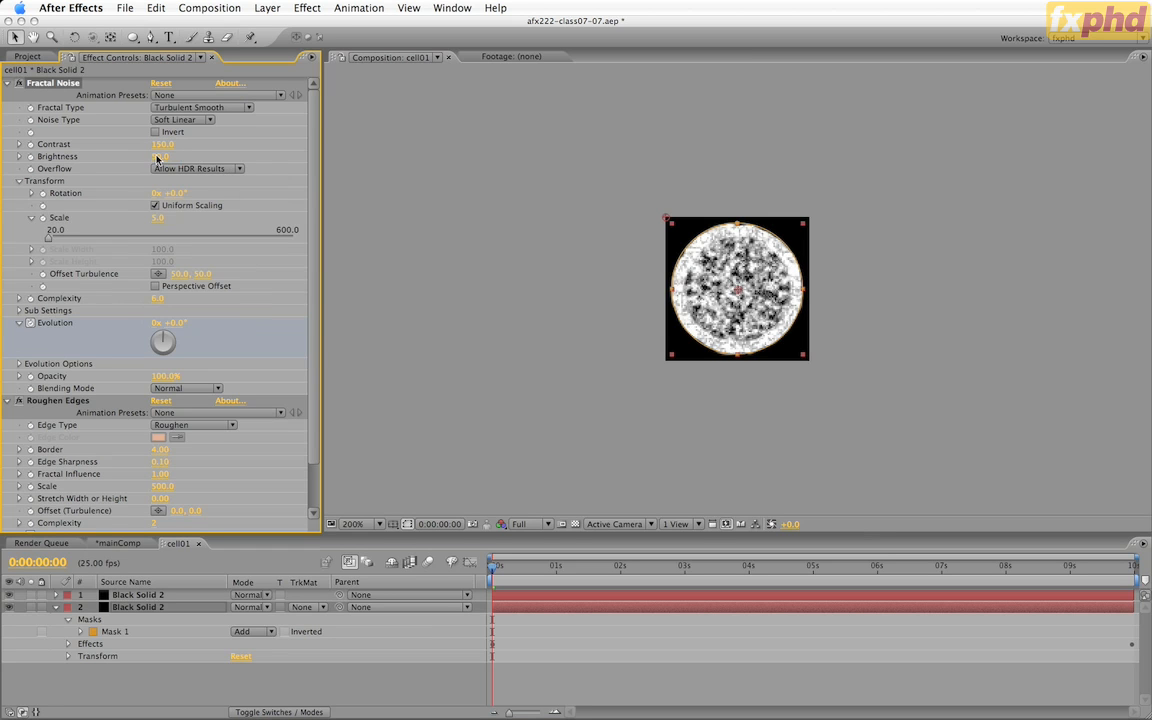
Step: Set the Fractal Noise scale on the lower Black Solid 2 layer to 50
{"action": "left_click", "coordinate": [158, 218]}
{"action": "type", "text": "50"}
{"action": "key", "text": "Return"}
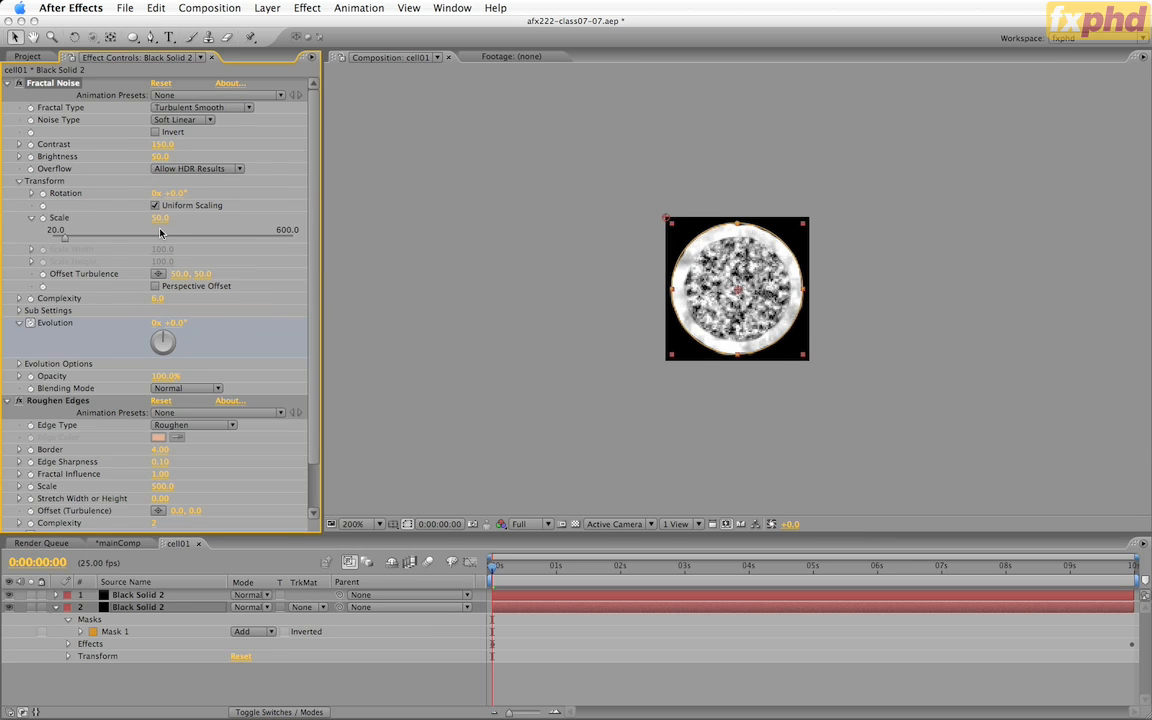
Step: Add a Stroke effect to the upper Black Solid 2 layer, placed between Fractal Noise and Roughen Edges
{"action": "left_click", "coordinate": [157, 594]}
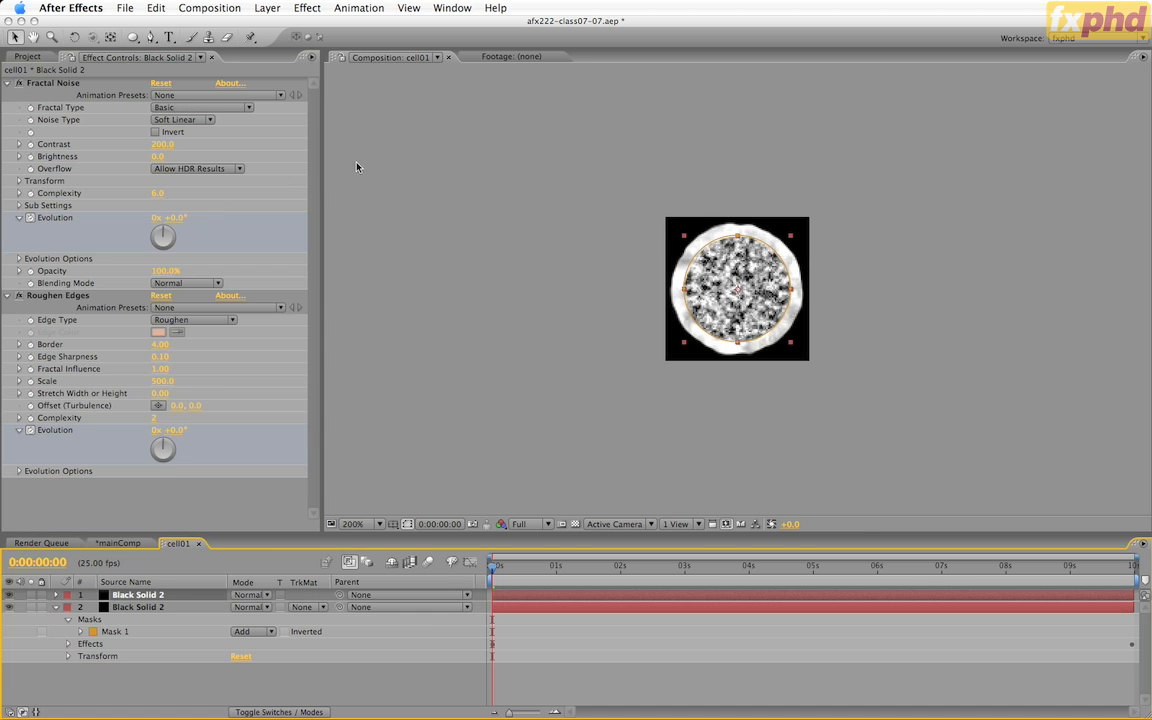
{"action": "left_click", "coordinate": [57, 296]}
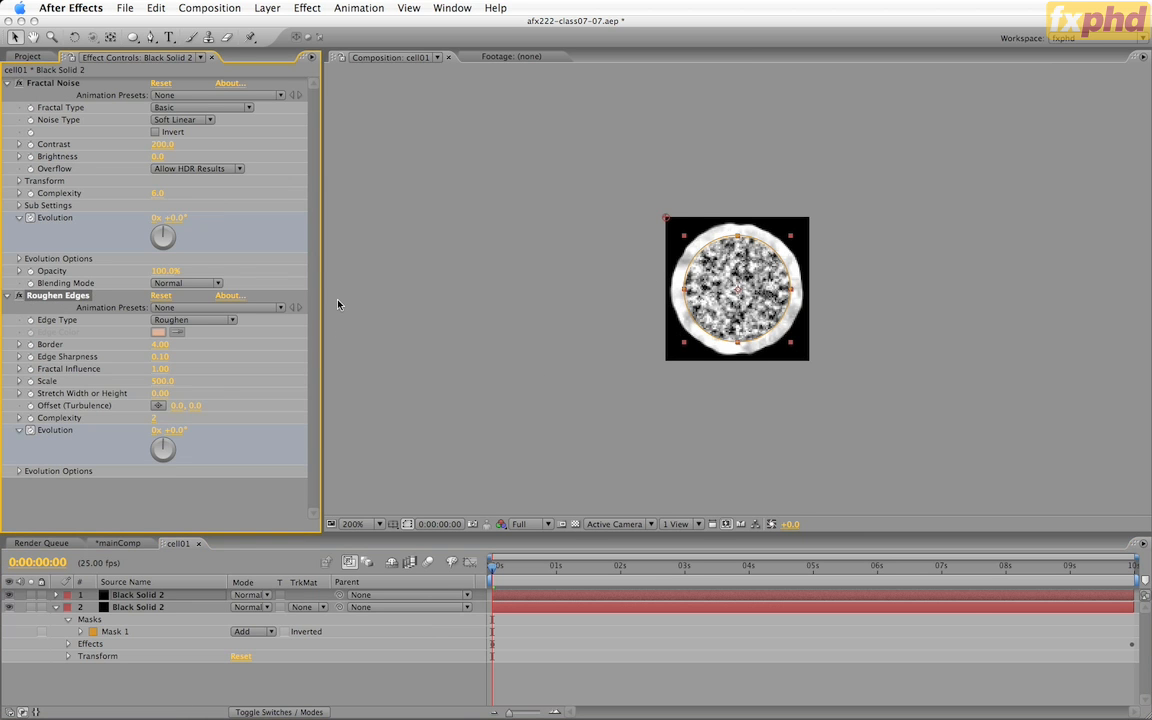
{"action": "left_click", "coordinate": [307, 8]}
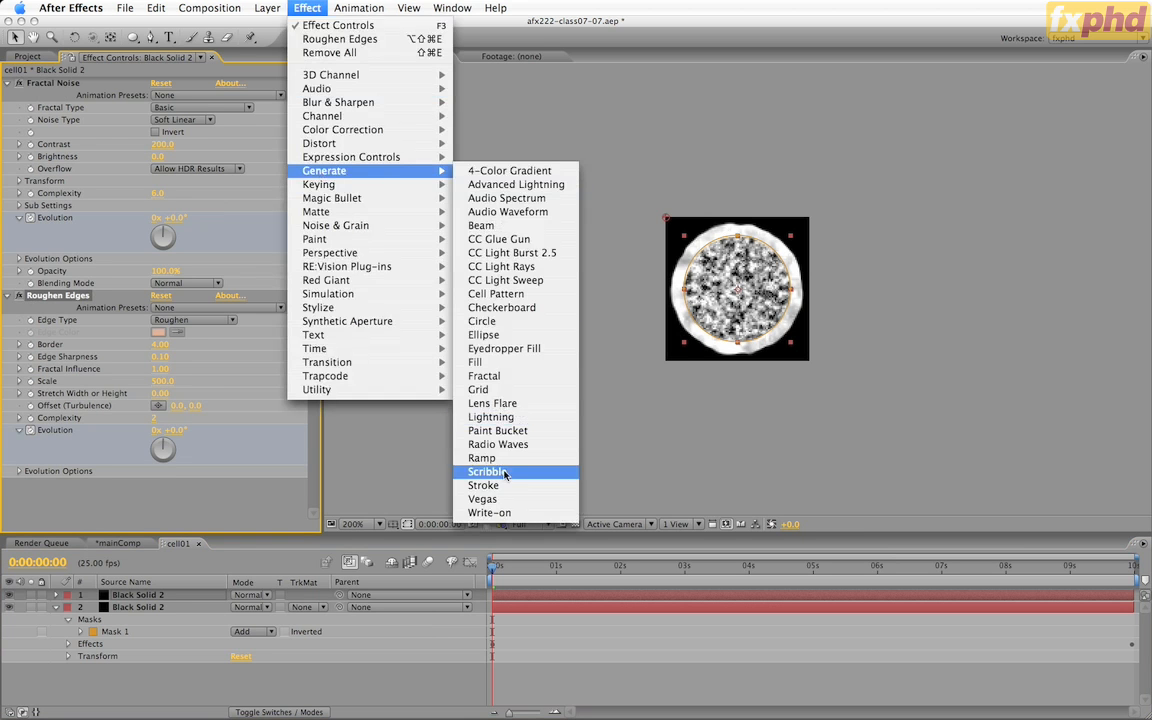
{"action": "left_click", "coordinate": [490, 486]}
{"action": "mouse_move", "coordinate": [38, 378]}
{"action": "left_mouse_down"}
{"action": "mouse_move", "coordinate": [24, 342]}
{"action": "mouse_move", "coordinate": [100, 291]}
{"action": "mouse_move", "coordinate": [65, 190]}
{"action": "left_mouse_up"}
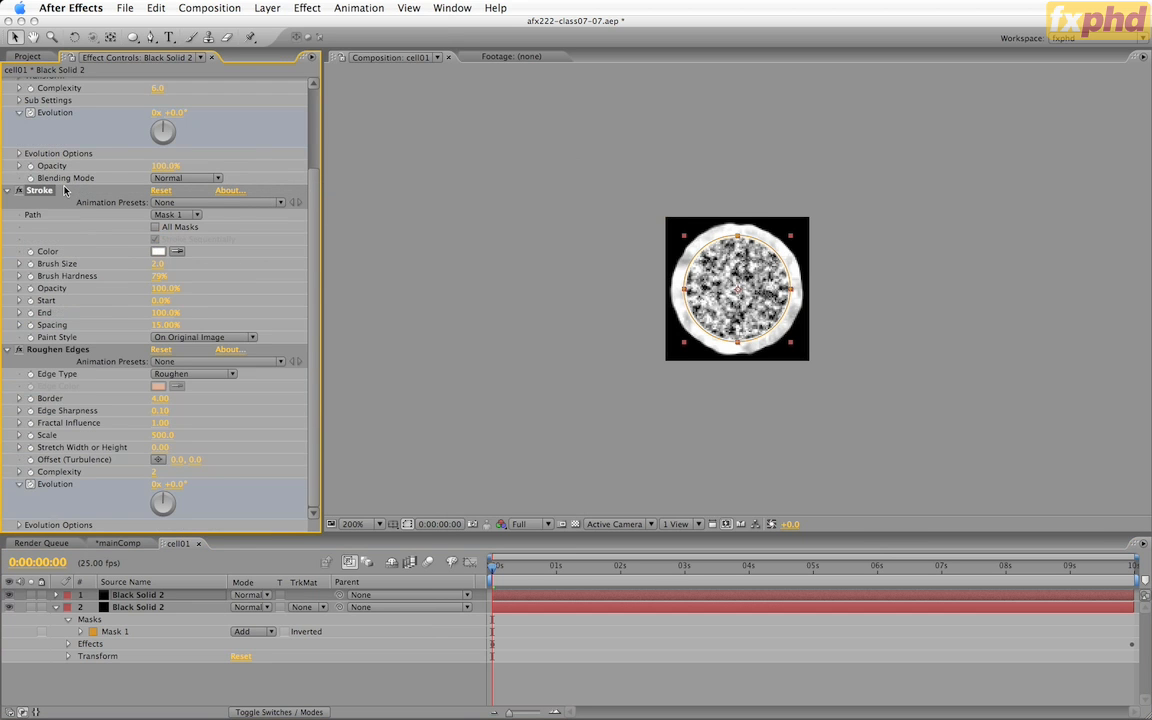
Step: Hide the mask outline in the viewer, set the Stroke color to black and preview the cell
{"action": "left_click", "coordinate": [407, 525]}
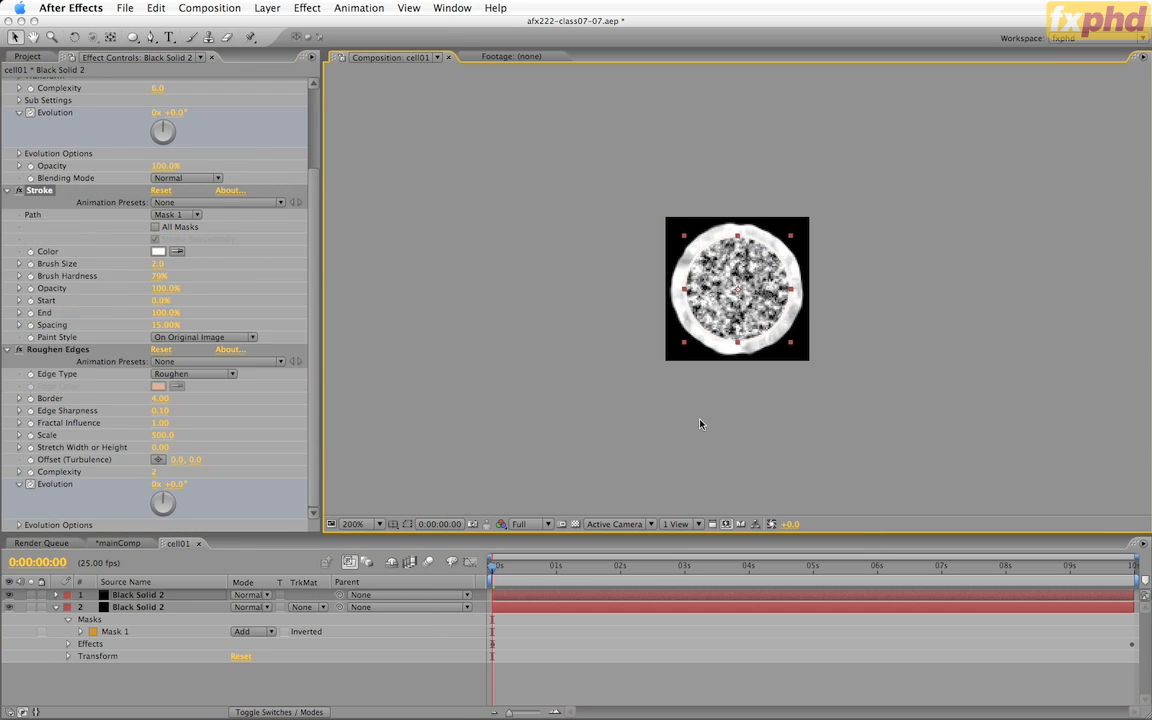
{"action": "left_click", "coordinate": [159, 254]}
{"action": "left_click_drag", "start_coordinate": [159, 252], "coordinate": [14, 292]}
{"action": "left_click", "coordinate": [334, 113]}
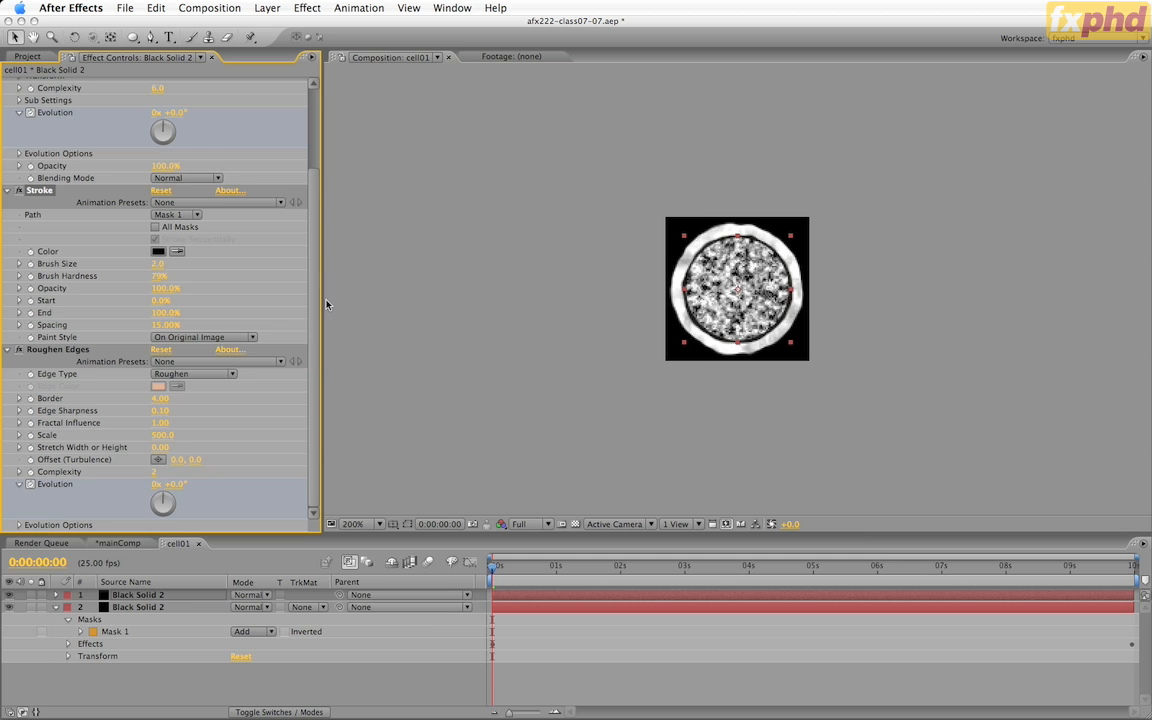
{"action": "key", "text": "space"}
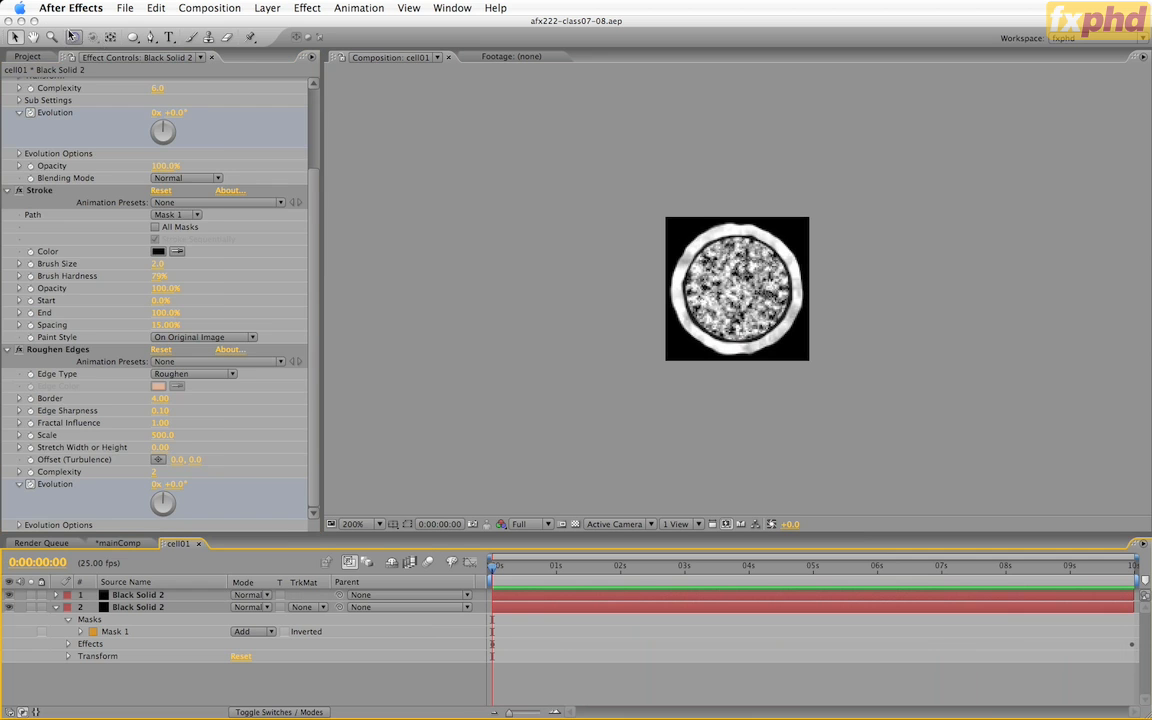
Step: Nest cell01 in a new composition named cell02 and apply the Caustics simulation effect to the nested layer
{"action": "left_click", "coordinate": [27, 57]}
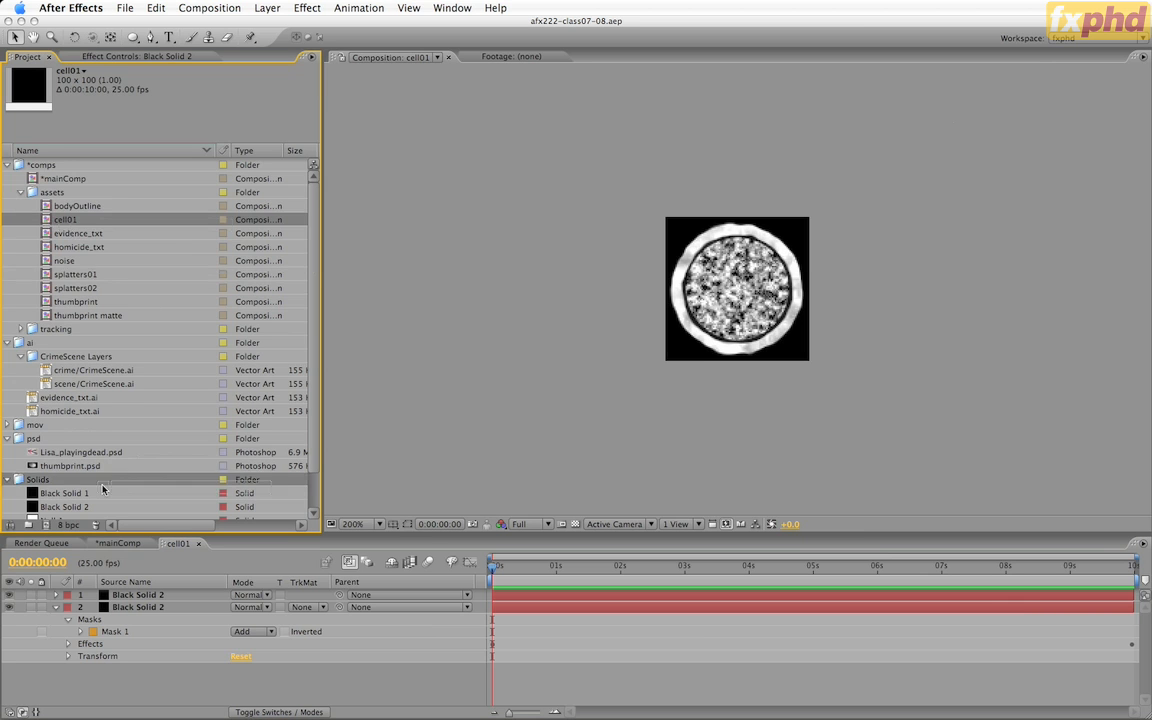
{"action": "left_click_drag", "start_coordinate": [41, 524], "coordinate": [41, 524]}
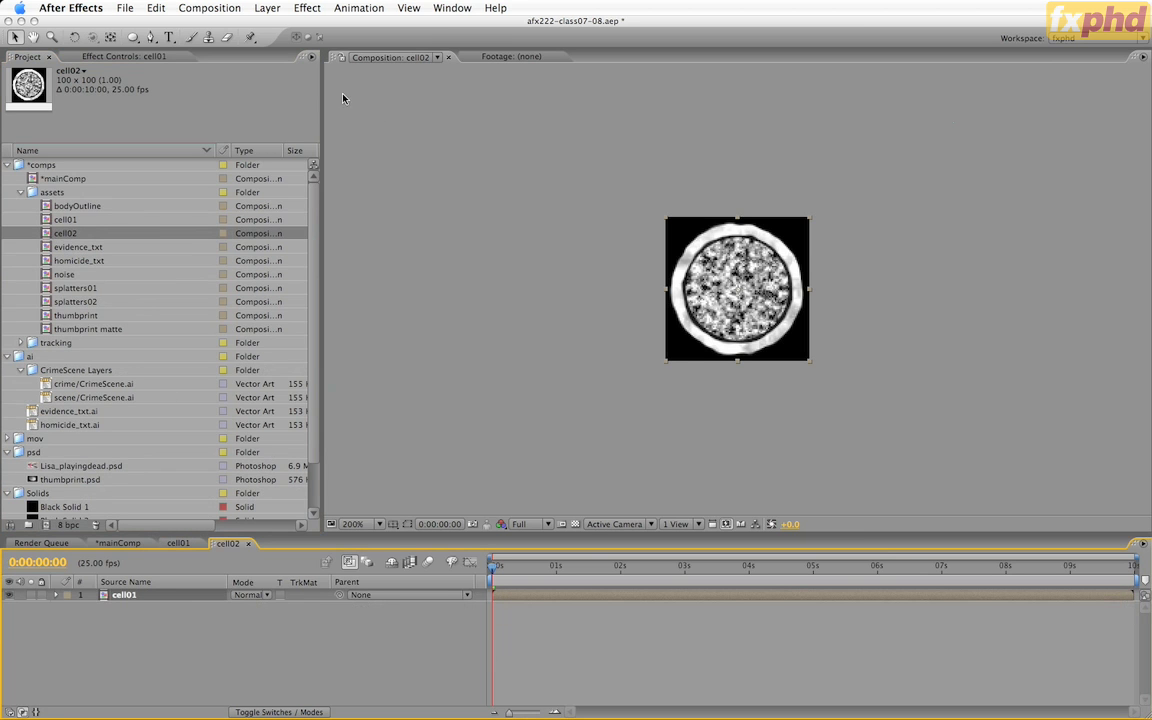
{"action": "left_click", "coordinate": [307, 8]}
{"action": "mouse_move", "coordinate": [328, 298]}
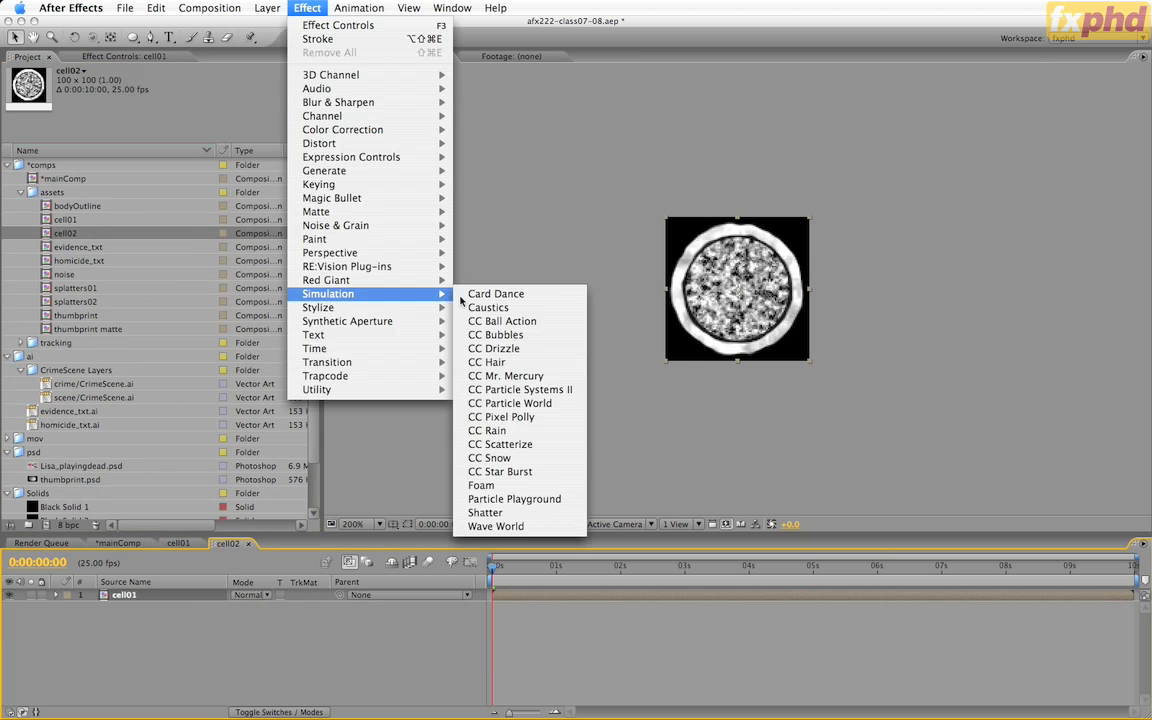
{"action": "left_click", "coordinate": [487, 307]}
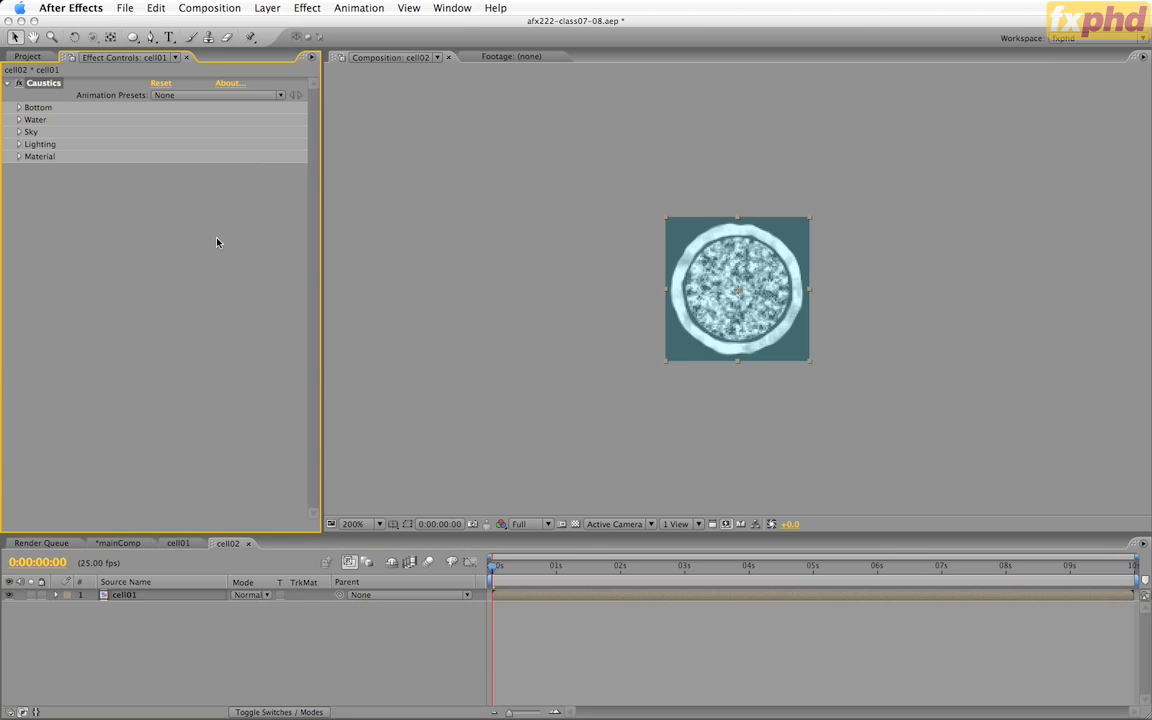
Step: In the Caustics Water settings, use the cell01 layer as the Water Surface
{"action": "left_click", "coordinate": [19, 108]}
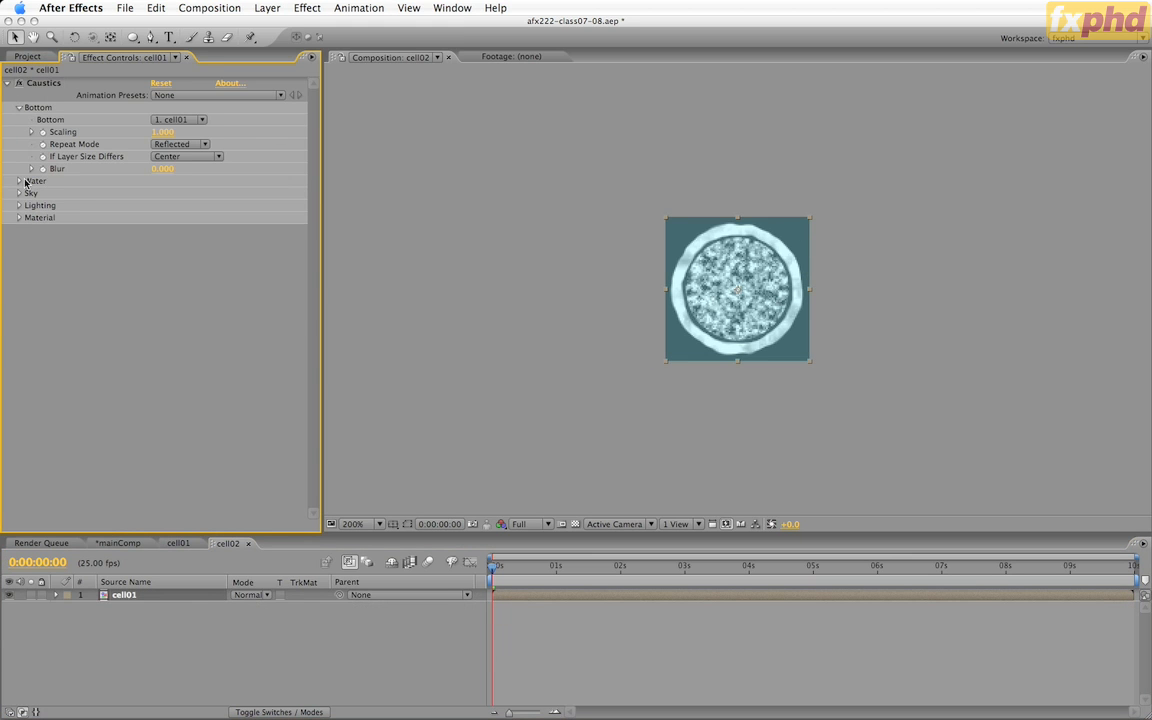
{"action": "left_click", "coordinate": [19, 181]}
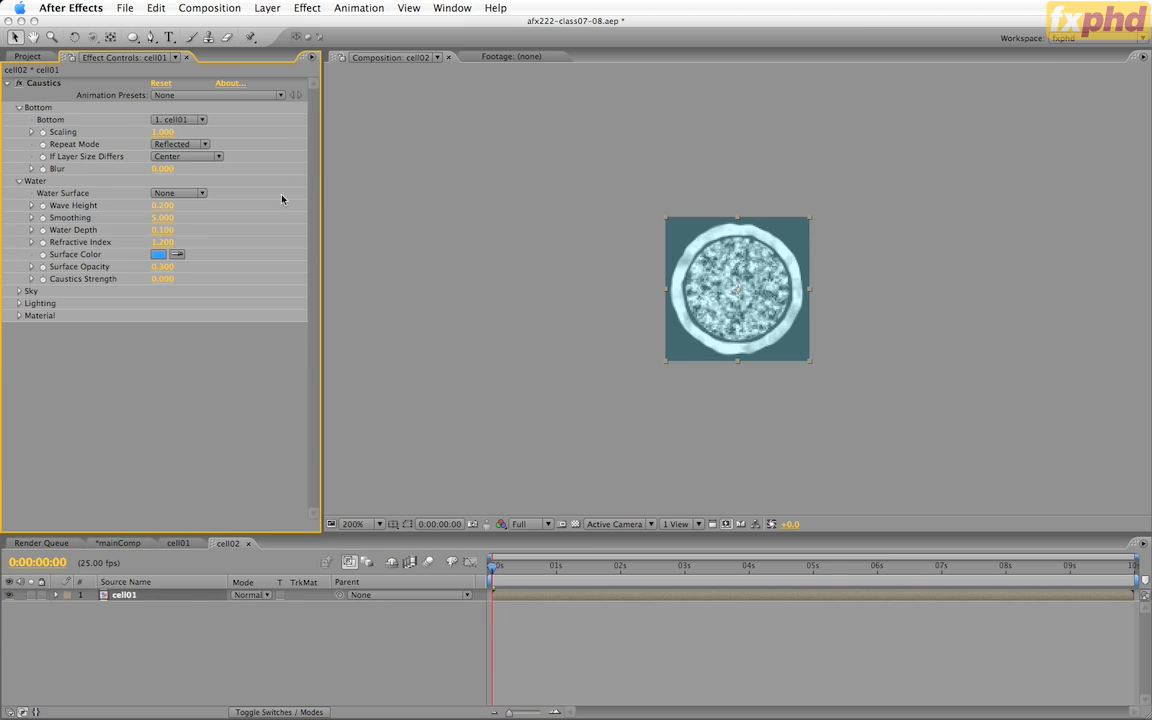
{"action": "left_click", "coordinate": [168, 193]}
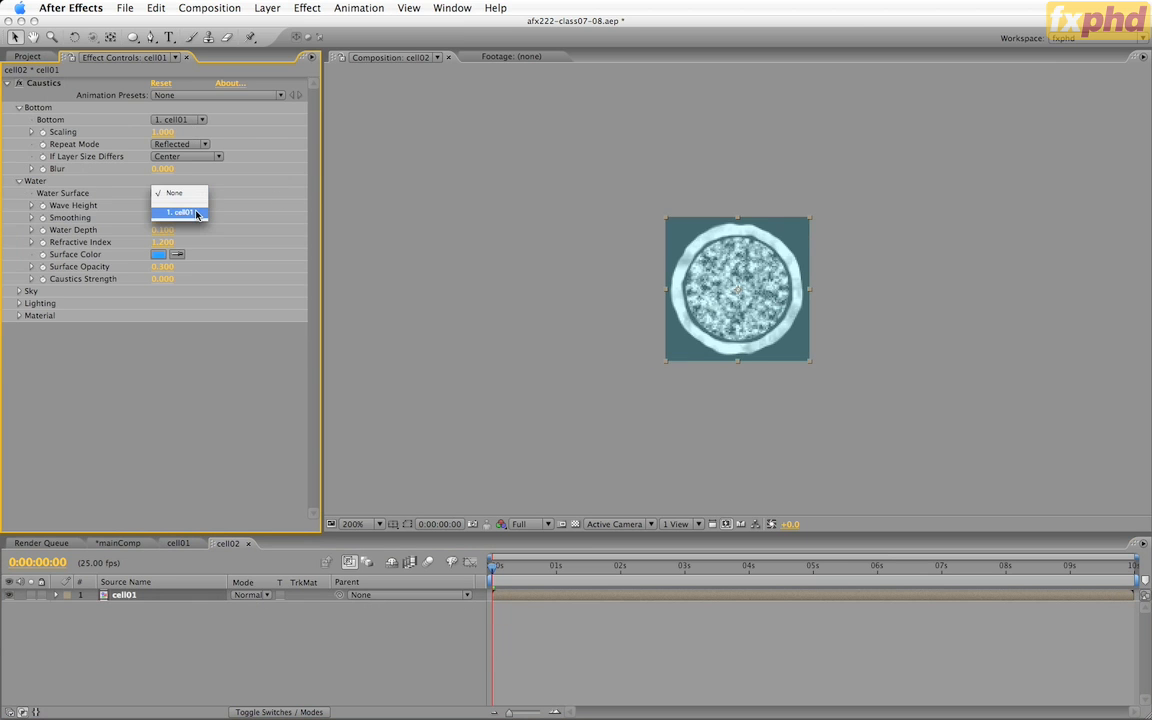
{"action": "left_click", "coordinate": [197, 213]}
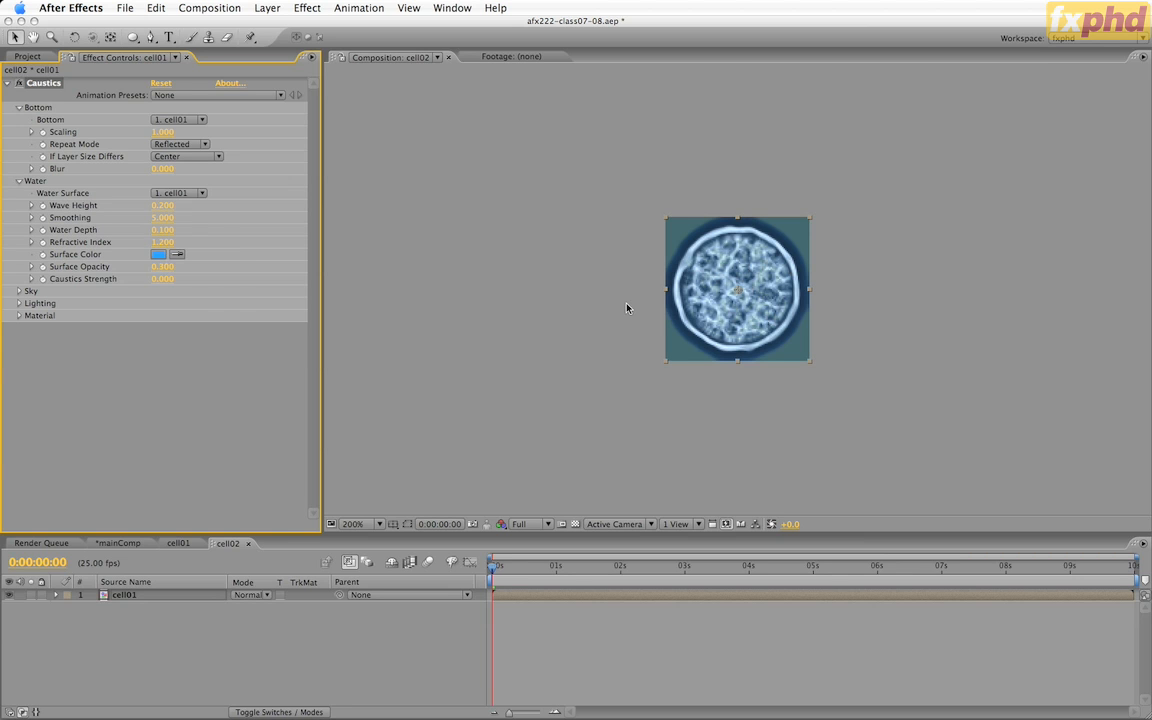
Step: Set the Caustics Strength to 0.8 and check the composition's alpha channel
{"action": "left_click", "coordinate": [162, 279]}
{"action": "type", "text": "0"}
{"action": "key", "text": "Return"}
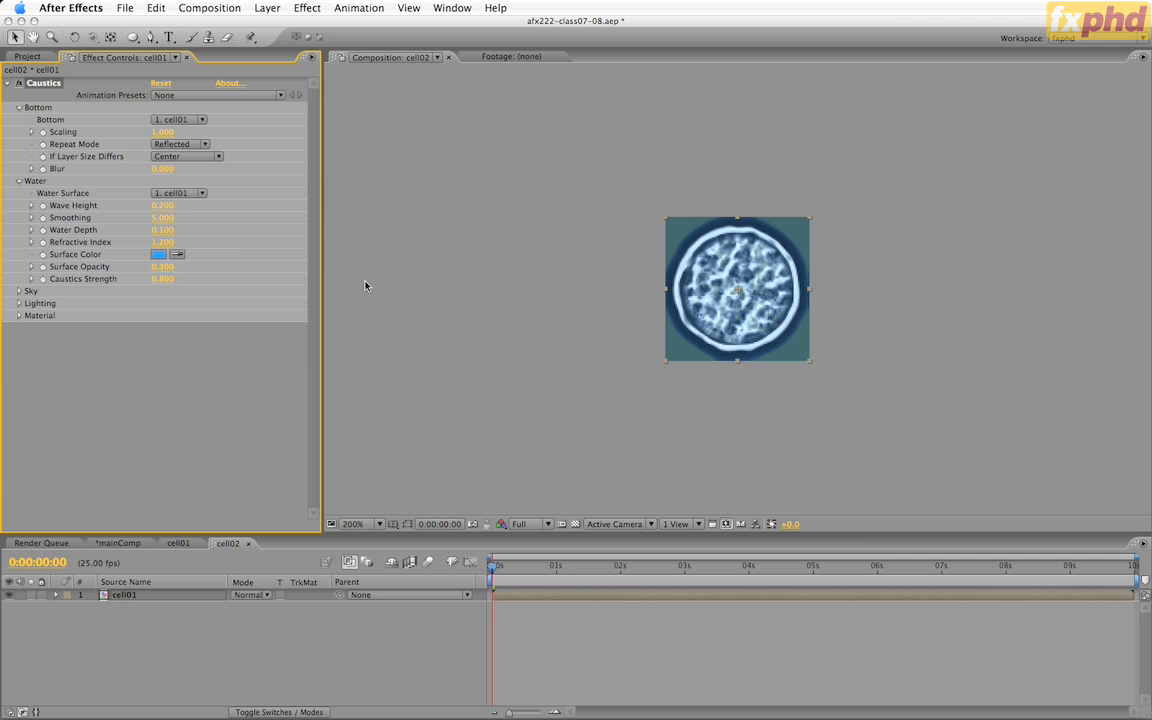
{"action": "left_click_drag", "start_coordinate": [195, 284], "coordinate": [157, 279]}
{"action": "left_click", "coordinate": [158, 279]}
{"action": "type", "text": ".5"}
{"action": "key", "text": "Return"}
{"action": "left_click", "coordinate": [501, 524]}
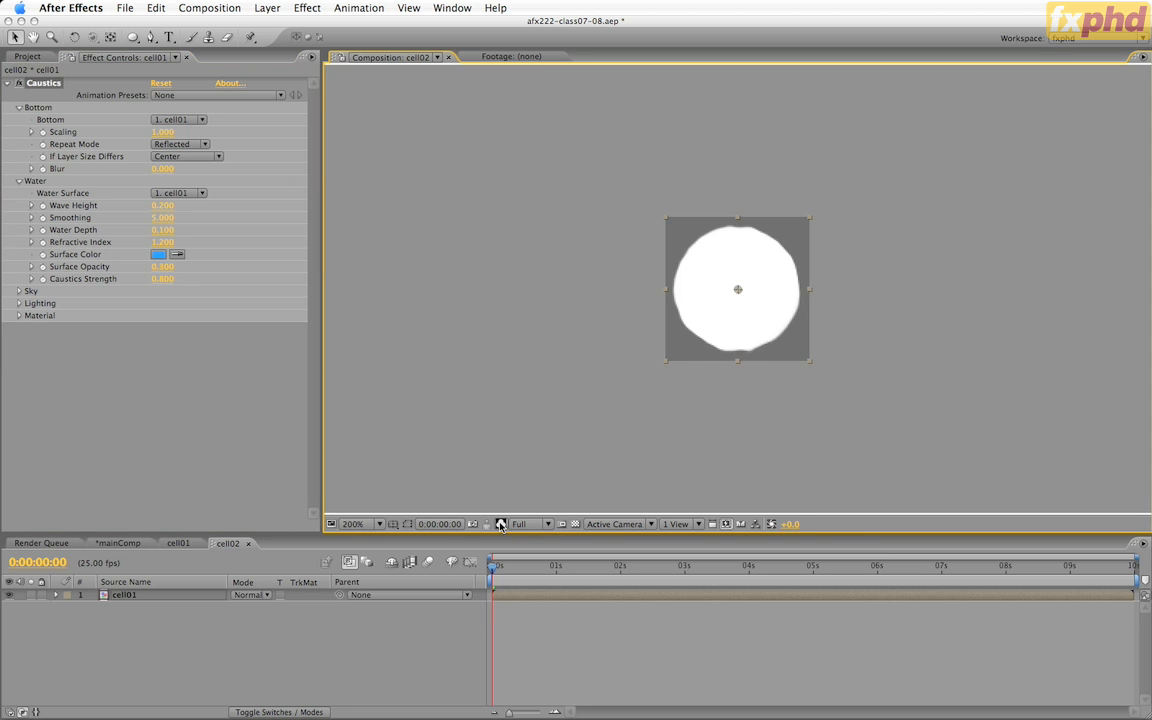
{"action": "left_click", "coordinate": [501, 524]}
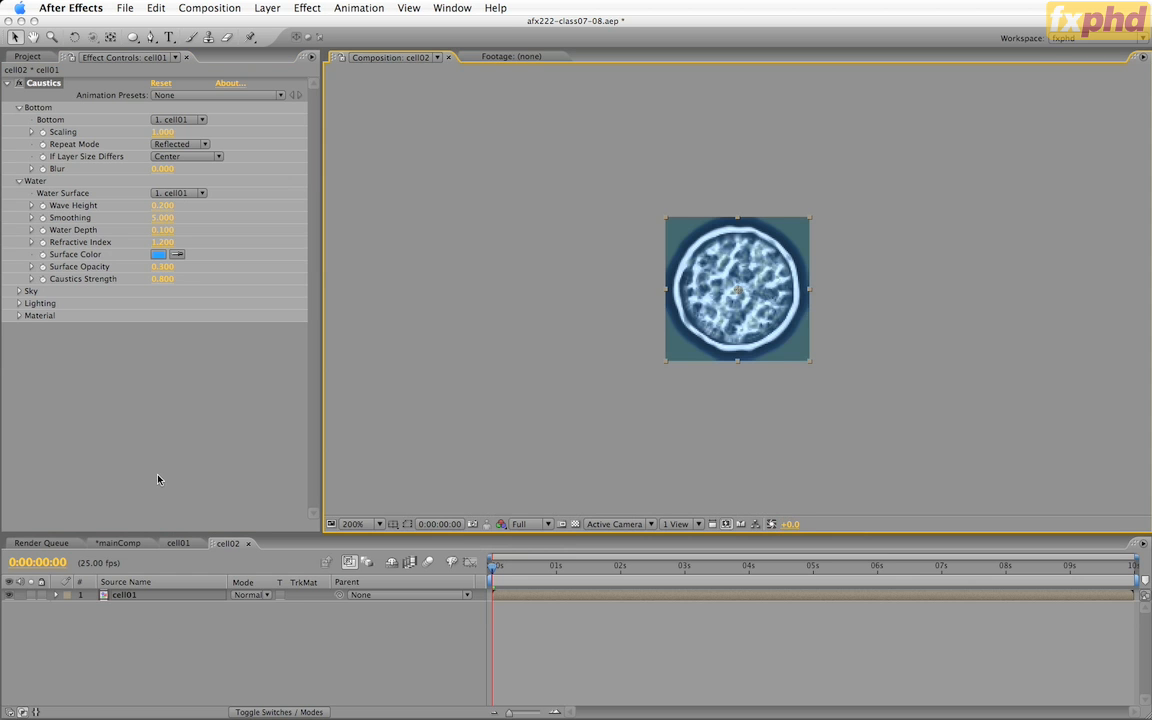
Step: Duplicate the cell01 layer and delete the Caustics effect from the upper copy
{"action": "left_click", "coordinate": [106, 690]}
{"action": "left_click", "coordinate": [124, 600]}
{"action": "key", "text": "super+d"}
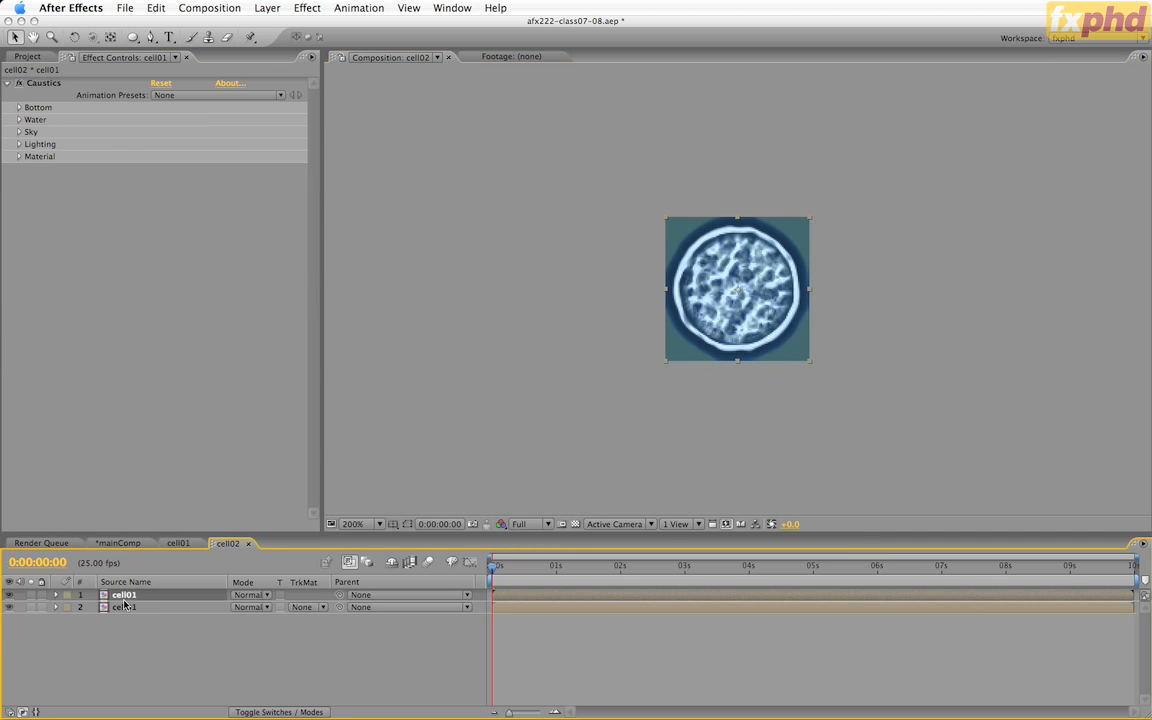
{"action": "key", "text": "e"}
{"action": "left_click", "coordinate": [106, 608]}
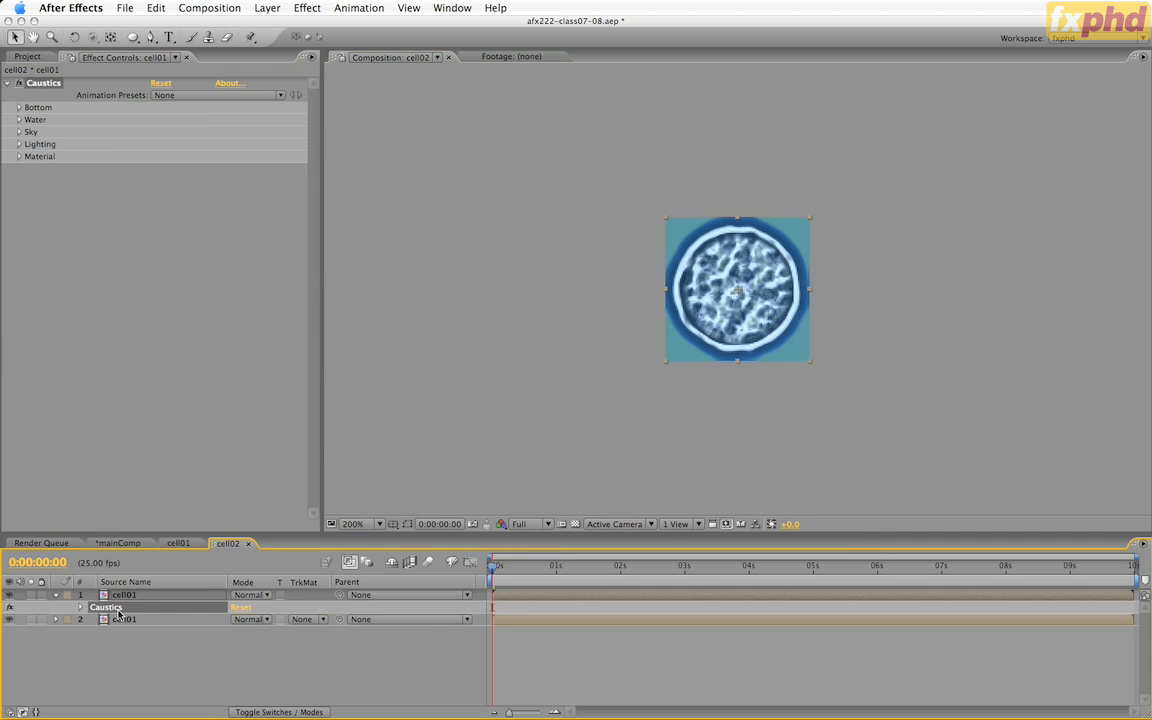
{"action": "key", "text": "Delete"}
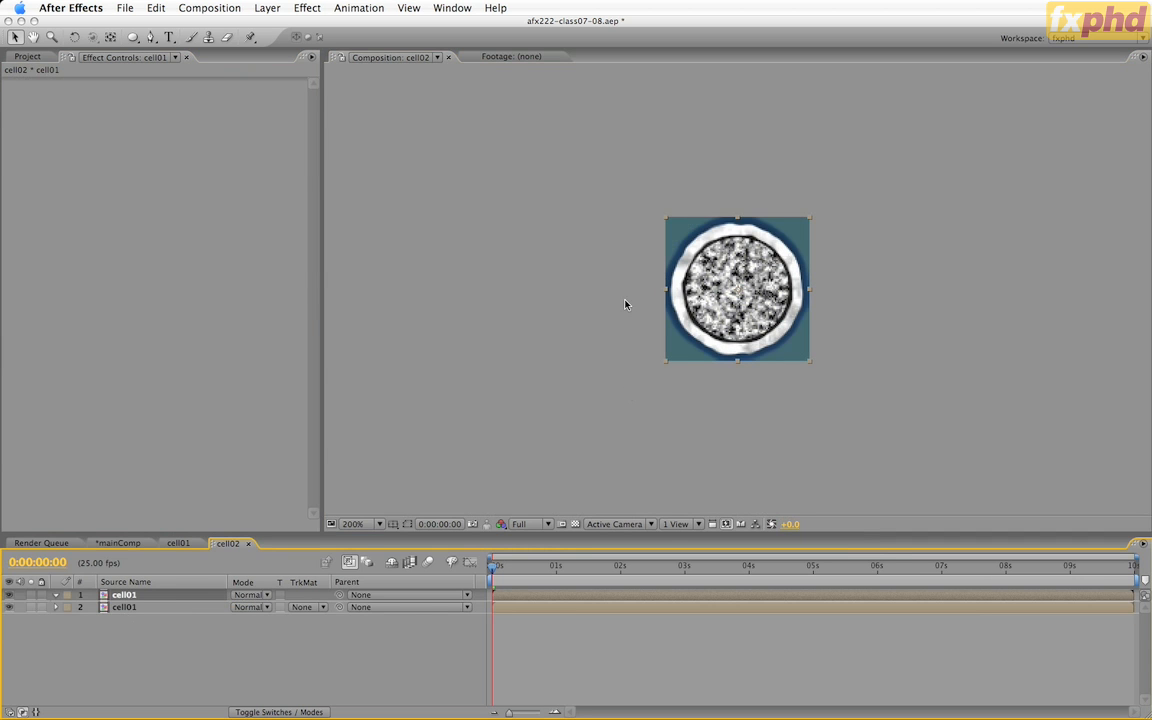
Step: Set the lower cell01 layer's track matte to Alpha, then check the alpha channel and preview the composition
{"action": "left_click", "coordinate": [300, 607]}
{"action": "left_click", "coordinate": [325, 622]}
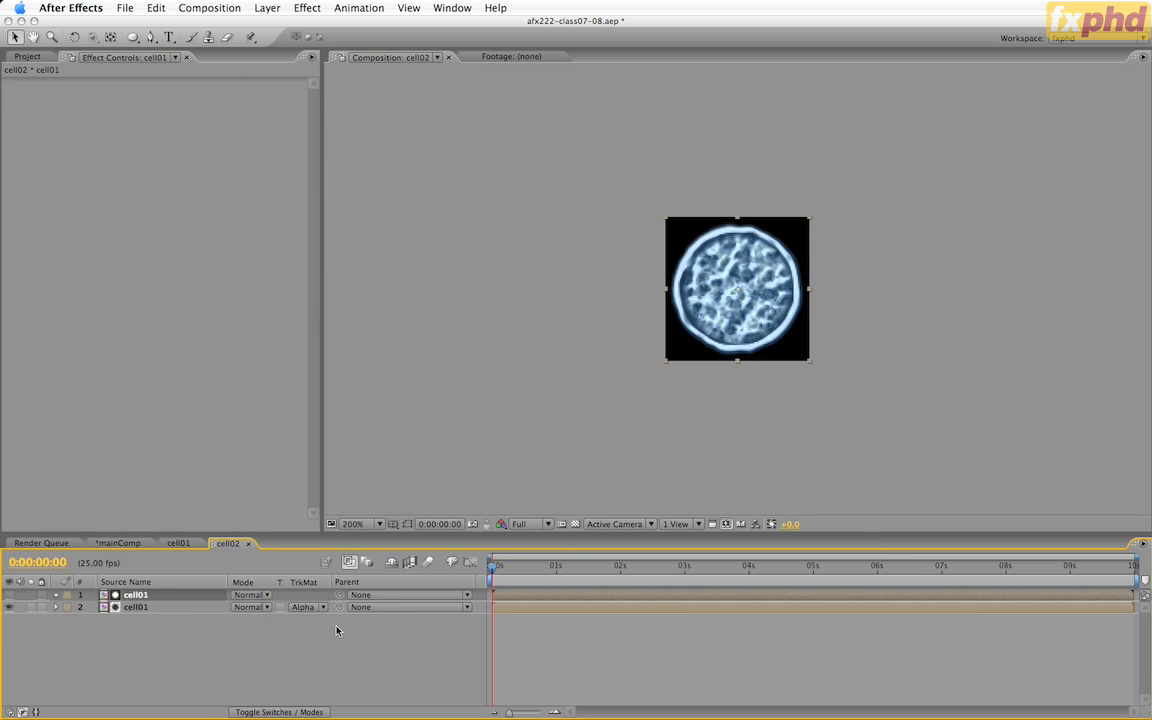
{"action": "left_click", "coordinate": [500, 524]}
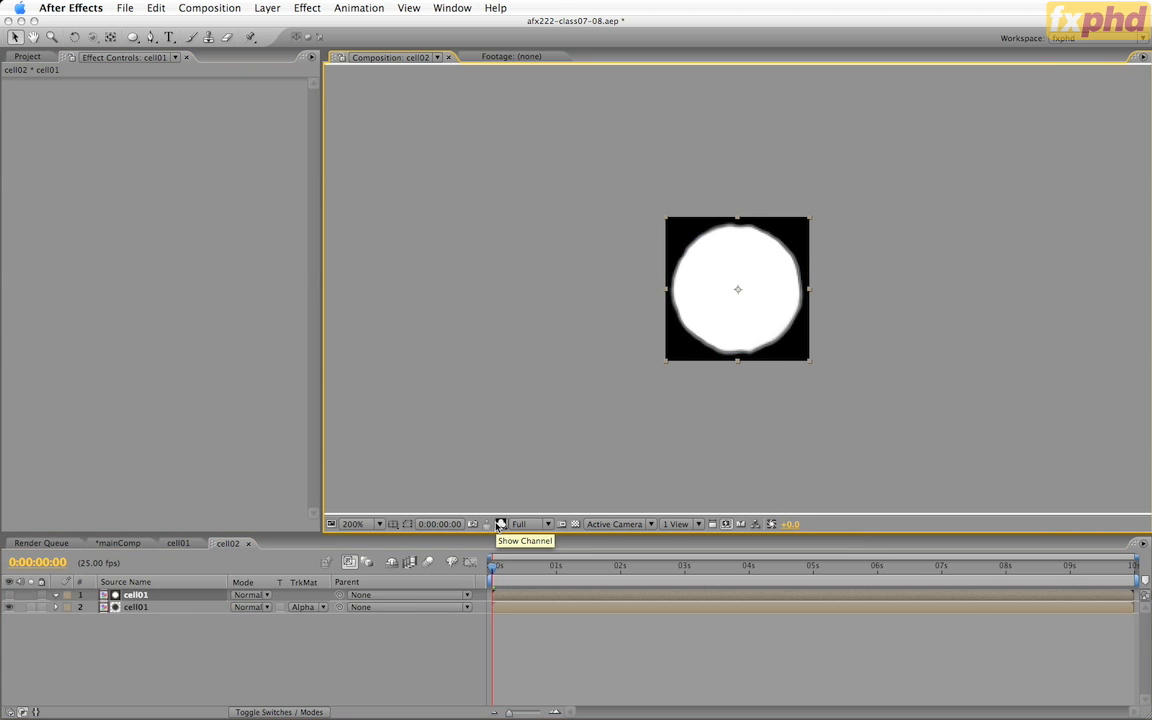
{"action": "left_click", "coordinate": [500, 524]}
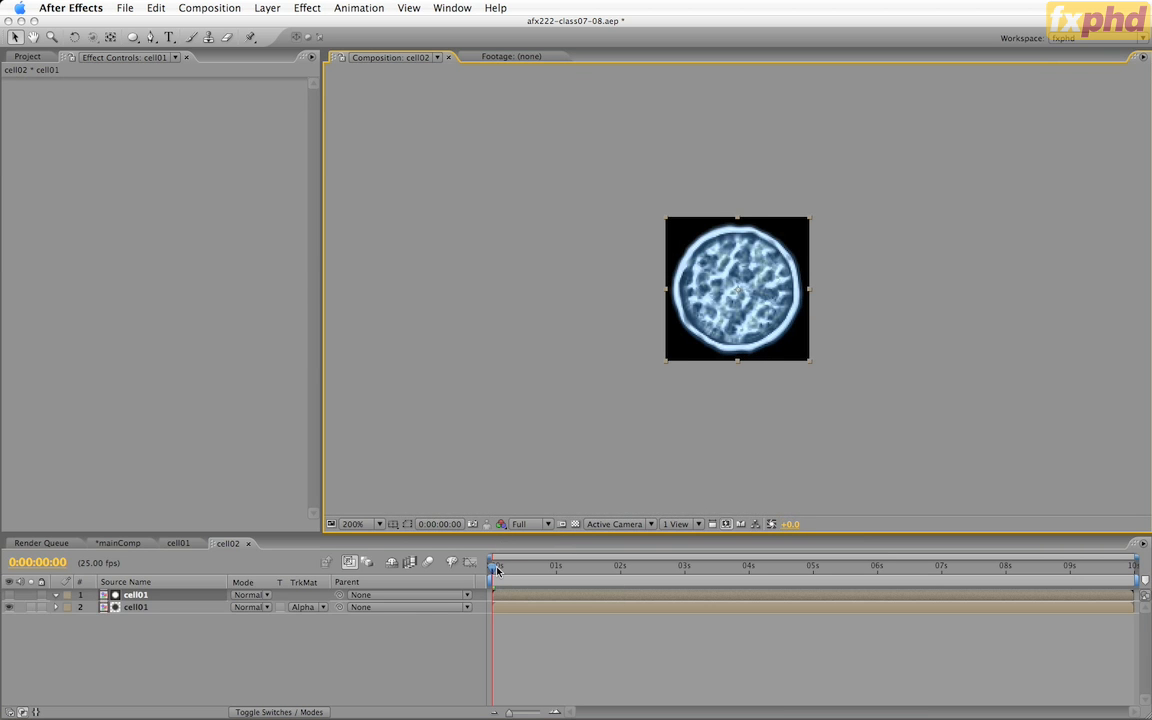
{"action": "key", "text": "KP_0"}
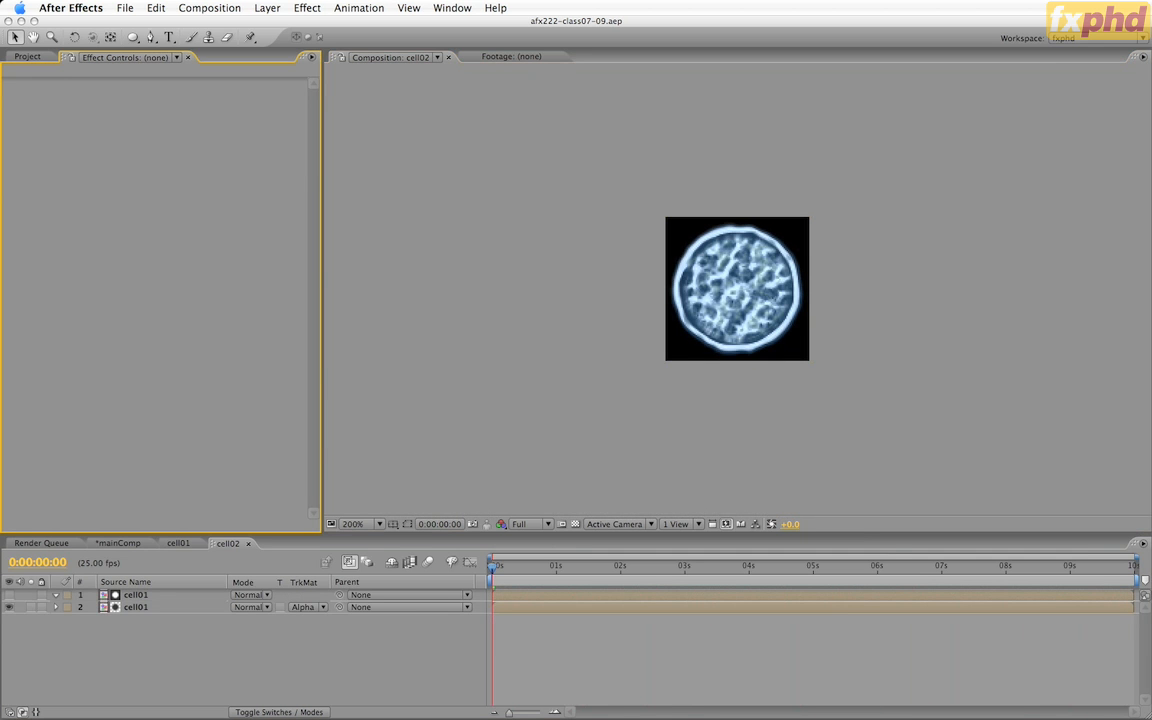
Step: Close the cell02 and cell01 compositions and move the *mainComp current time to 0:00:01:17
{"action": "left_click", "coordinate": [247, 543]}
{"action": "left_click", "coordinate": [200, 544]}
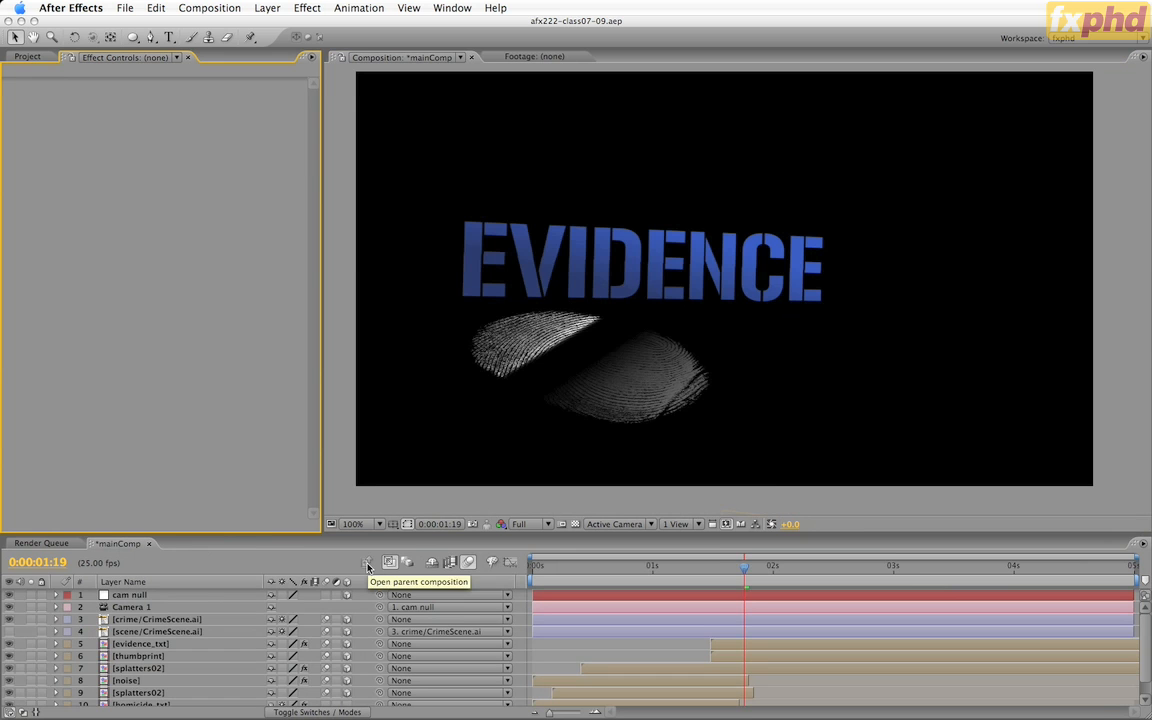
{"action": "key", "text": "Page_Up"}
{"action": "key", "text": "Page_Up"}
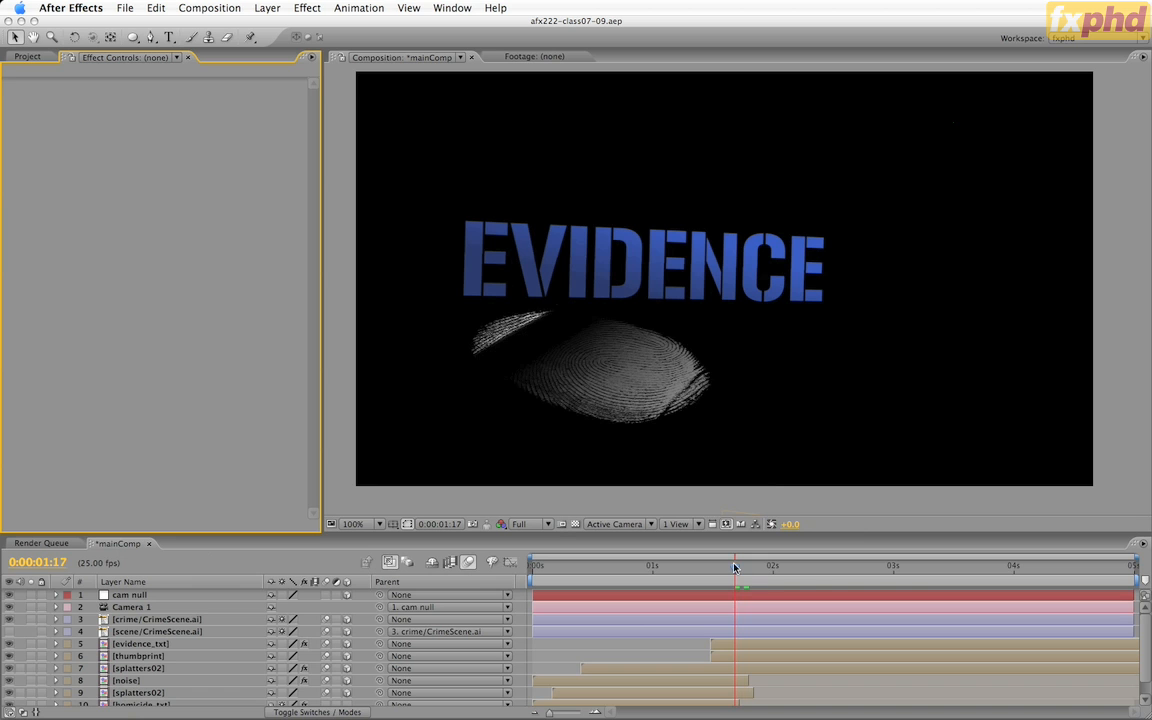
{"action": "left_click_drag", "start_coordinate": [734, 568], "coordinate": [734, 571]}
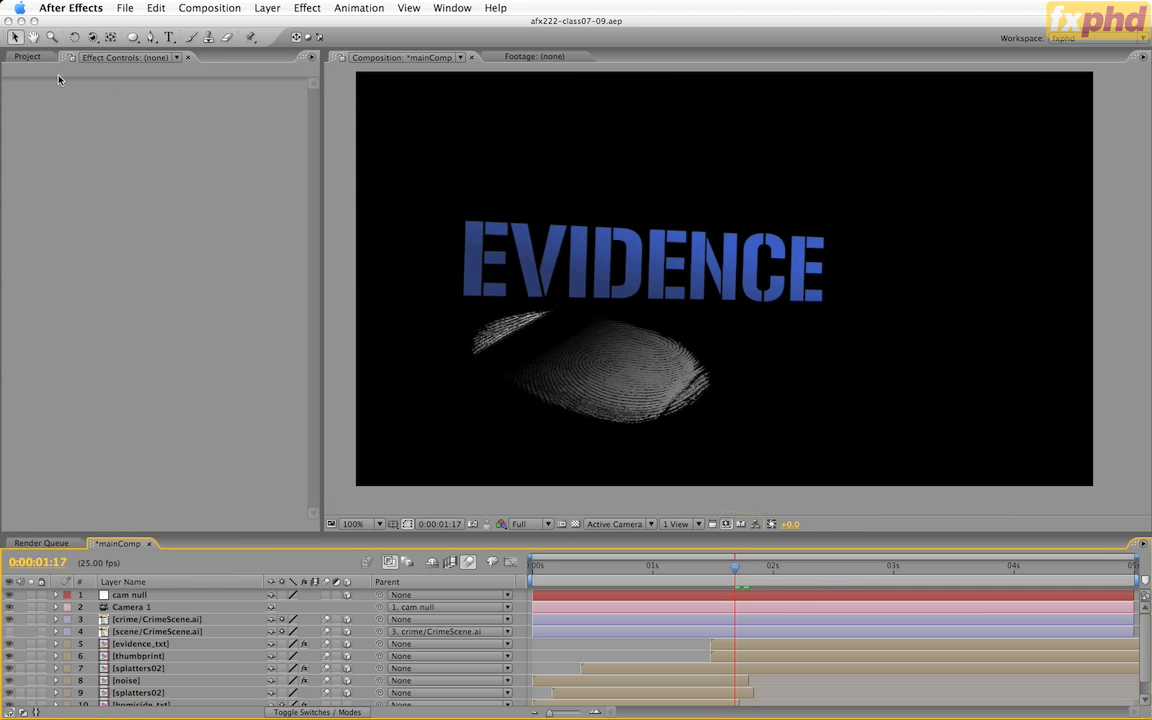
Step: Add Black Solid 1 from the Solids folder to *mainComp directly below the thumbprint layer and solo it
{"action": "left_click", "coordinate": [28, 56]}
{"action": "scroll", "coordinate": [288, 428], "scroll_direction": "down", "scroll_amount": 2}
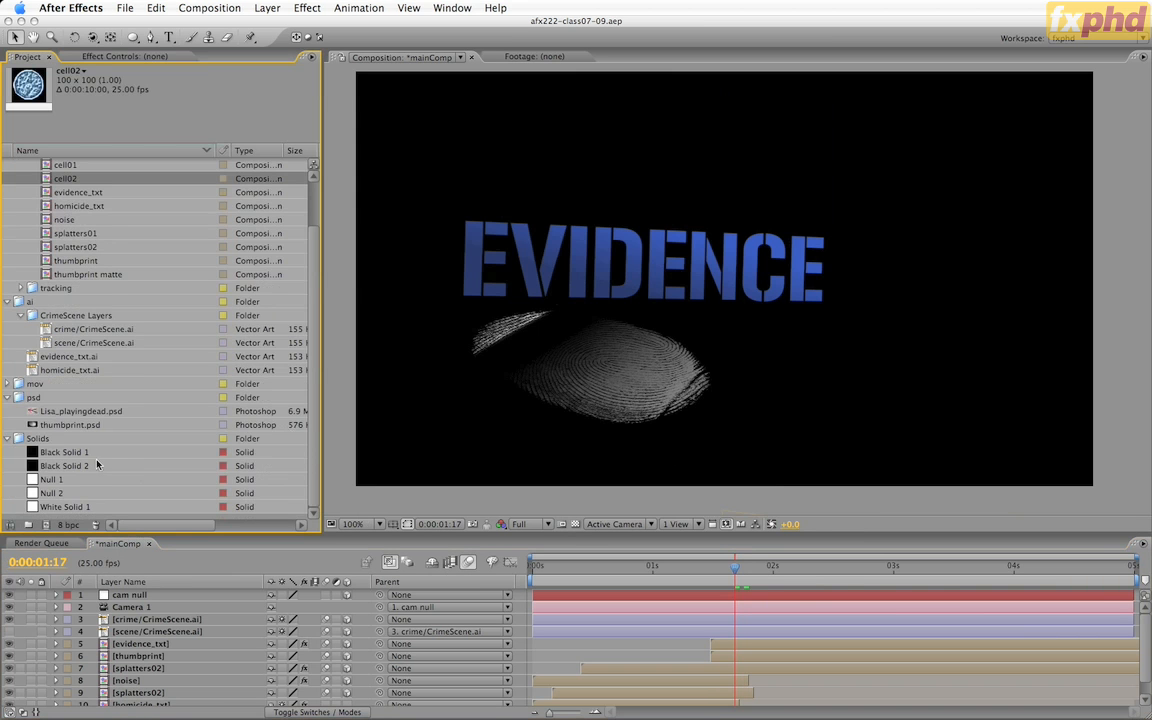
{"action": "left_click", "coordinate": [80, 452]}
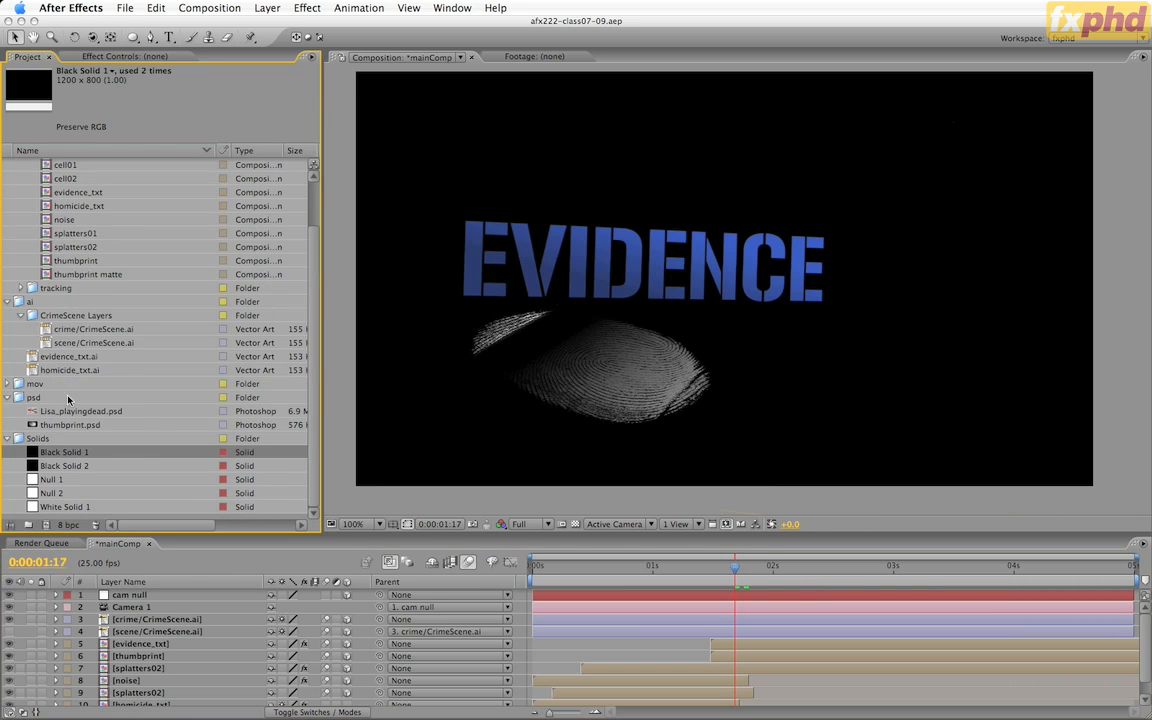
{"action": "left_click_drag", "start_coordinate": [68, 455], "coordinate": [141, 669]}
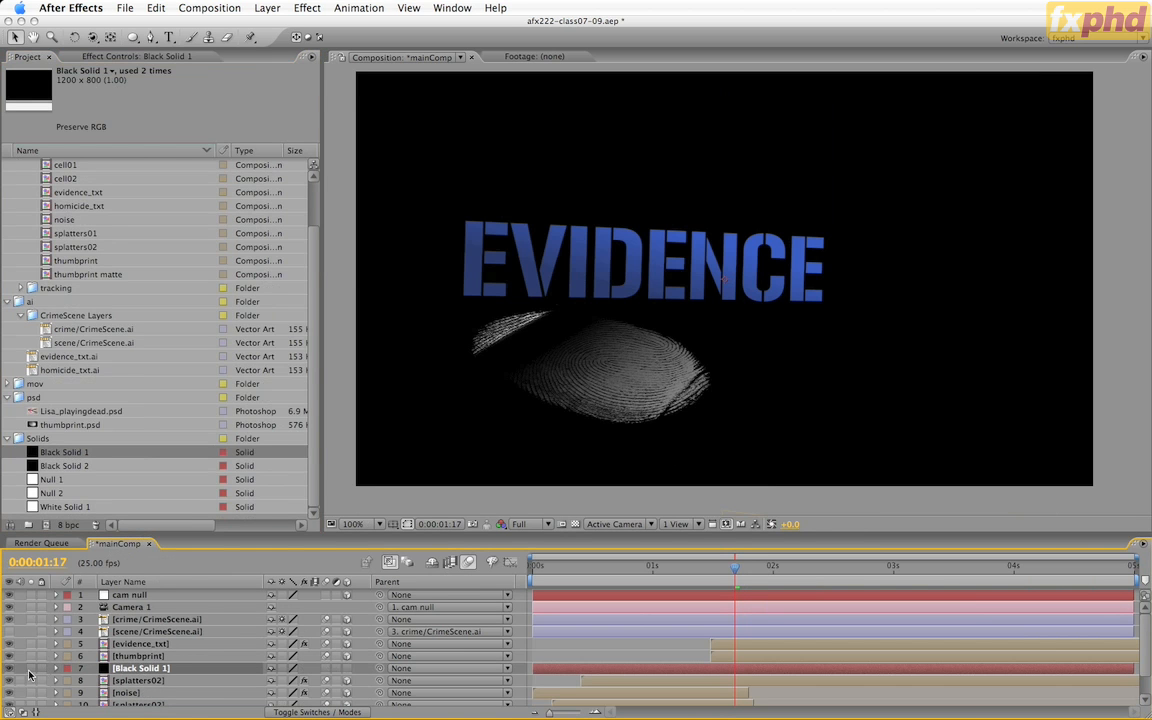
{"action": "left_click", "coordinate": [31, 668]}
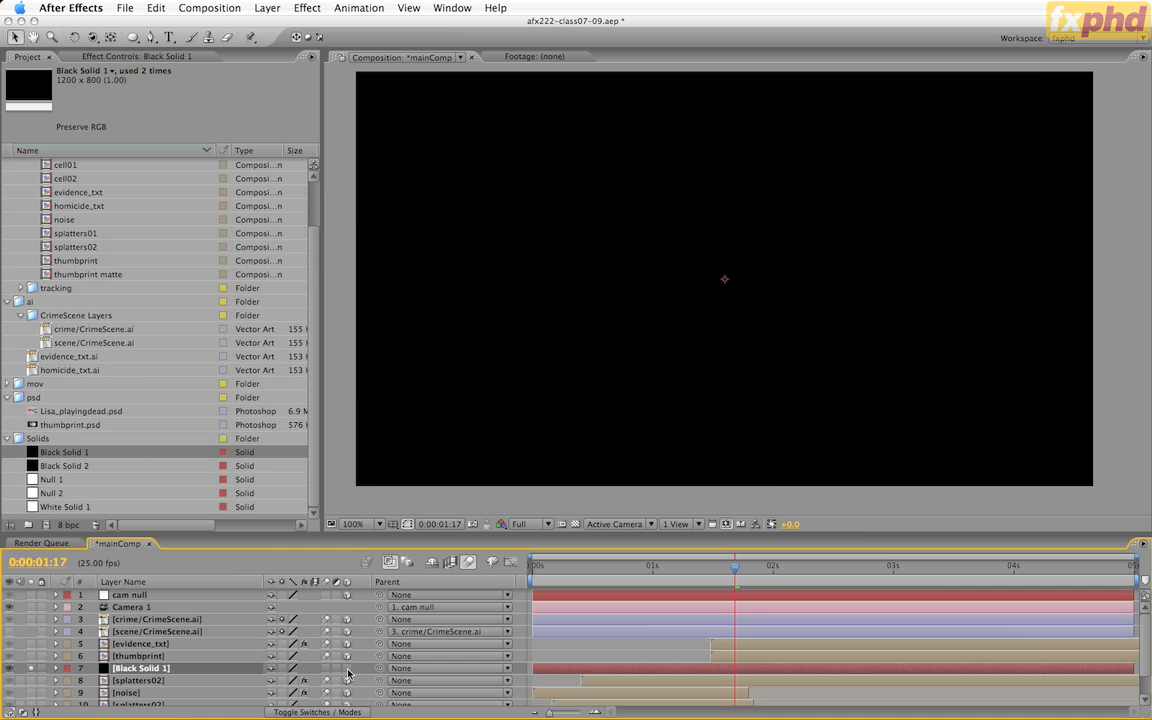
Step: Apply the Foam simulation effect to the Black Solid 1 layer and trim the layer's in point to 0:00:01:17
{"action": "left_click", "coordinate": [307, 8]}
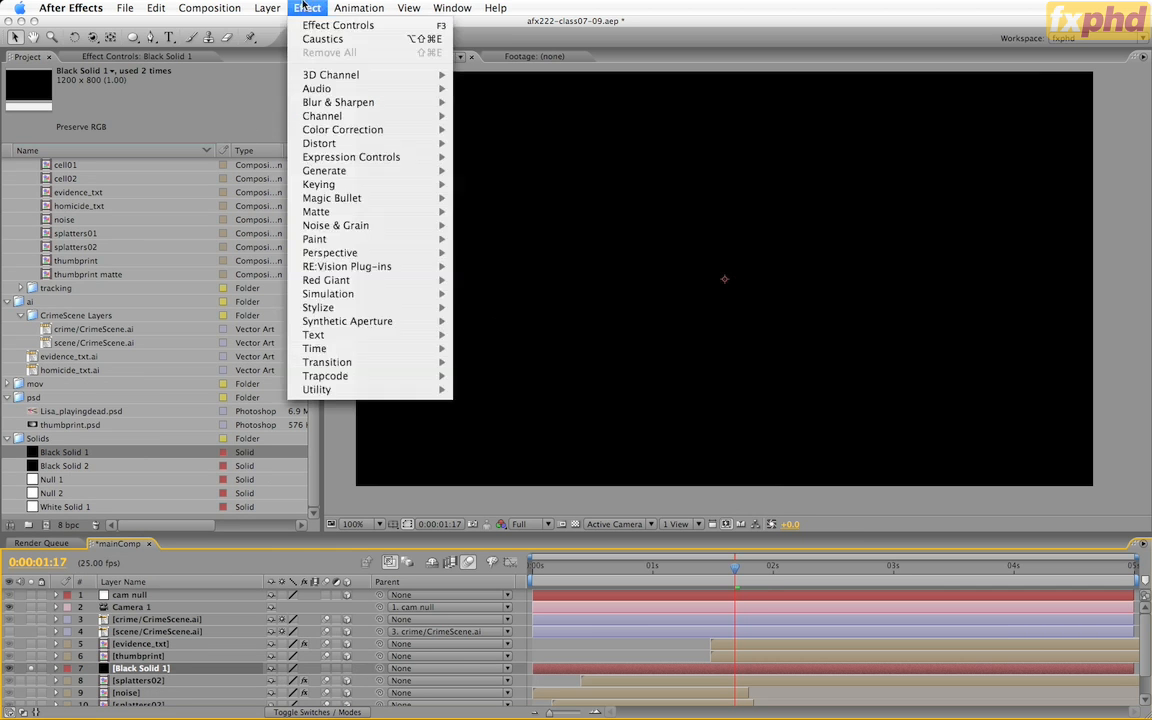
{"action": "mouse_move", "coordinate": [320, 296]}
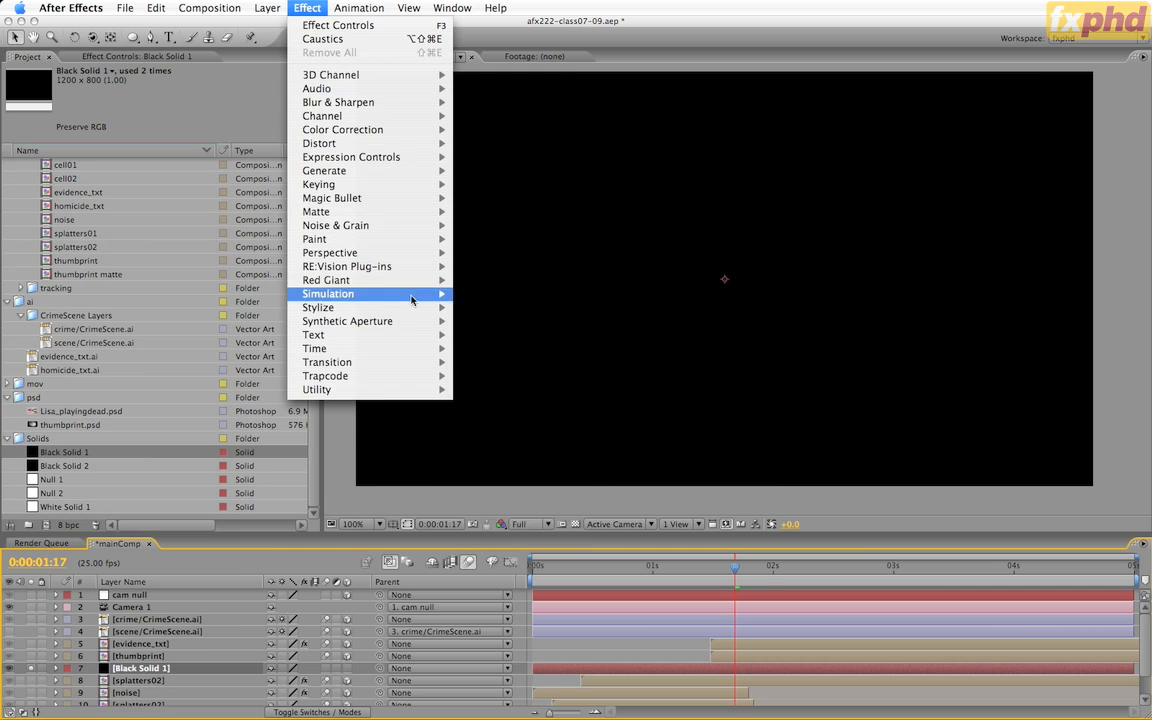
{"action": "left_click", "coordinate": [500, 486]}
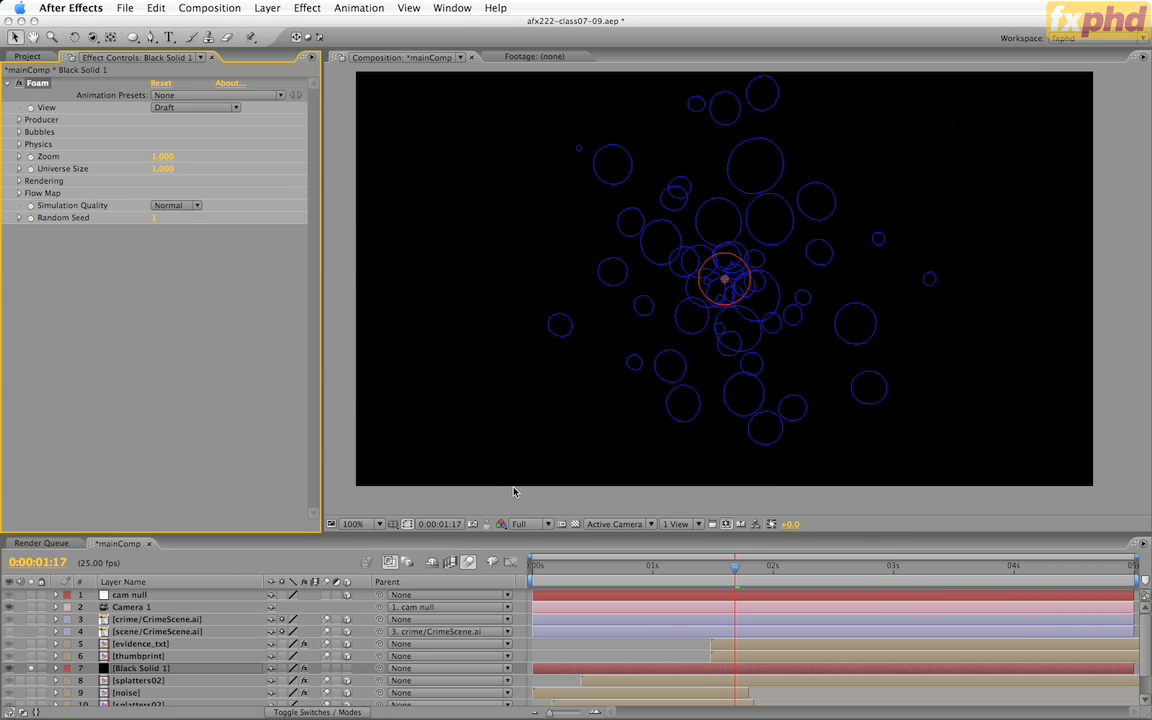
{"action": "key", "text": "alt+bracketleft"}
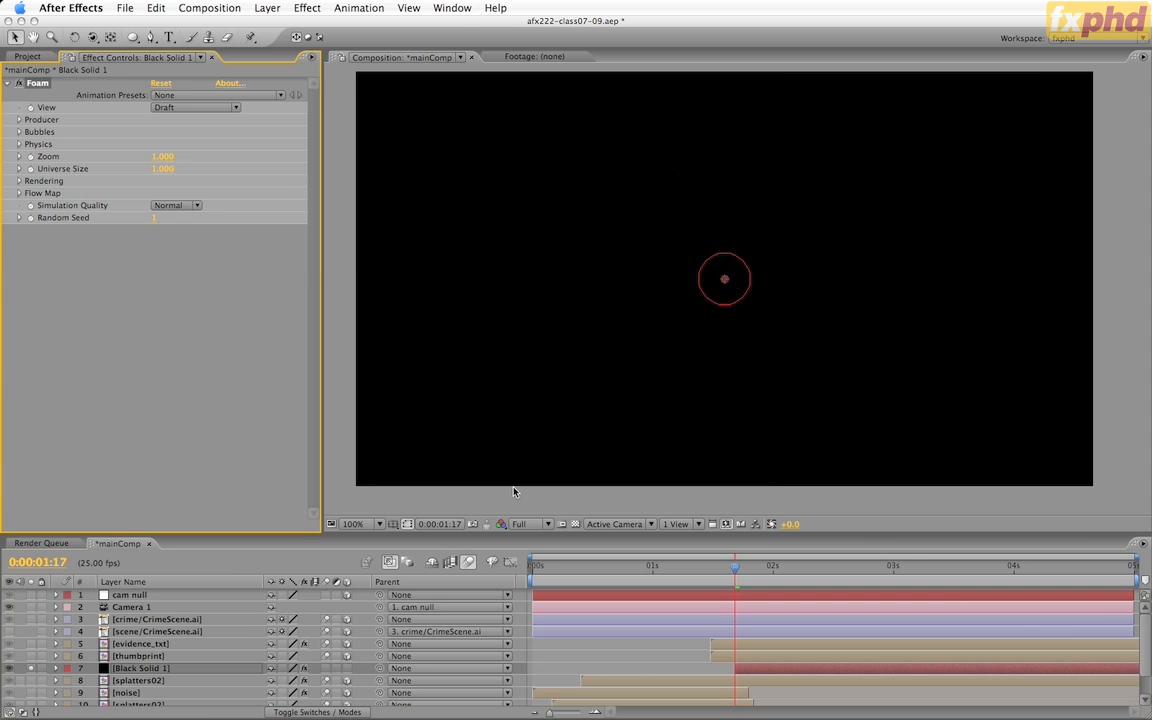
Step: Start the work area at 0:00:01:17, preview the draft bubbles, and move the current time to 0:00:01:18
{"action": "key", "text": "n"}
{"action": "key", "text": "KP_0"}
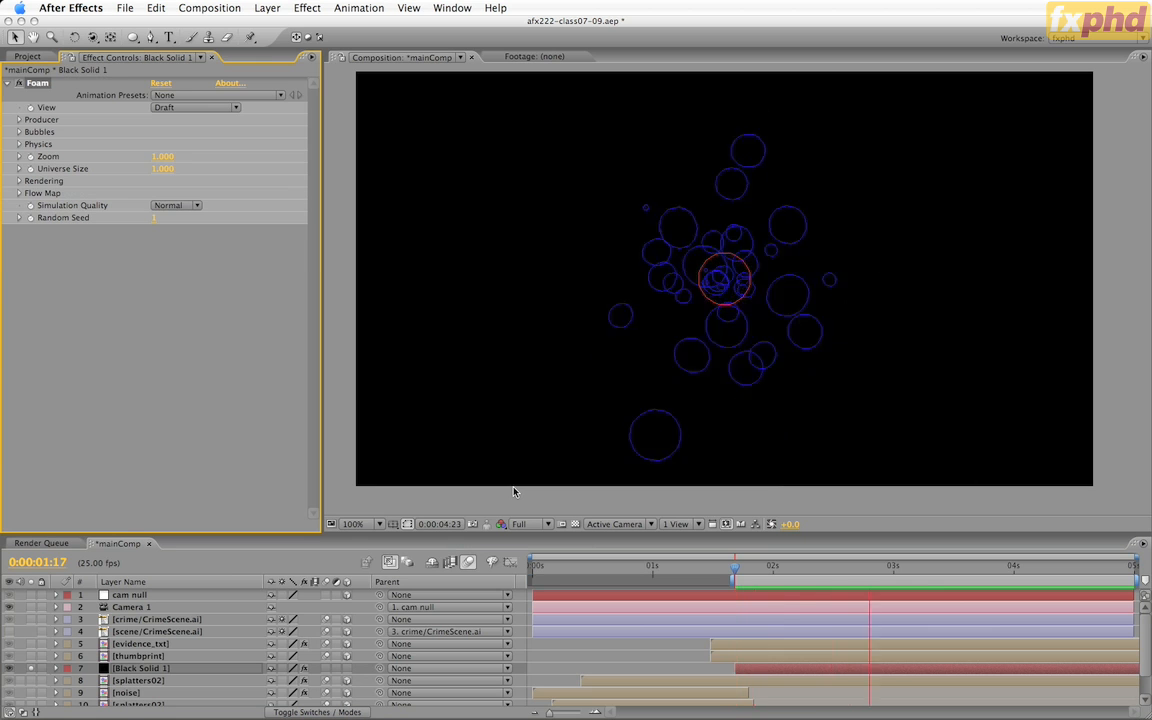
{"action": "key", "text": "space"}
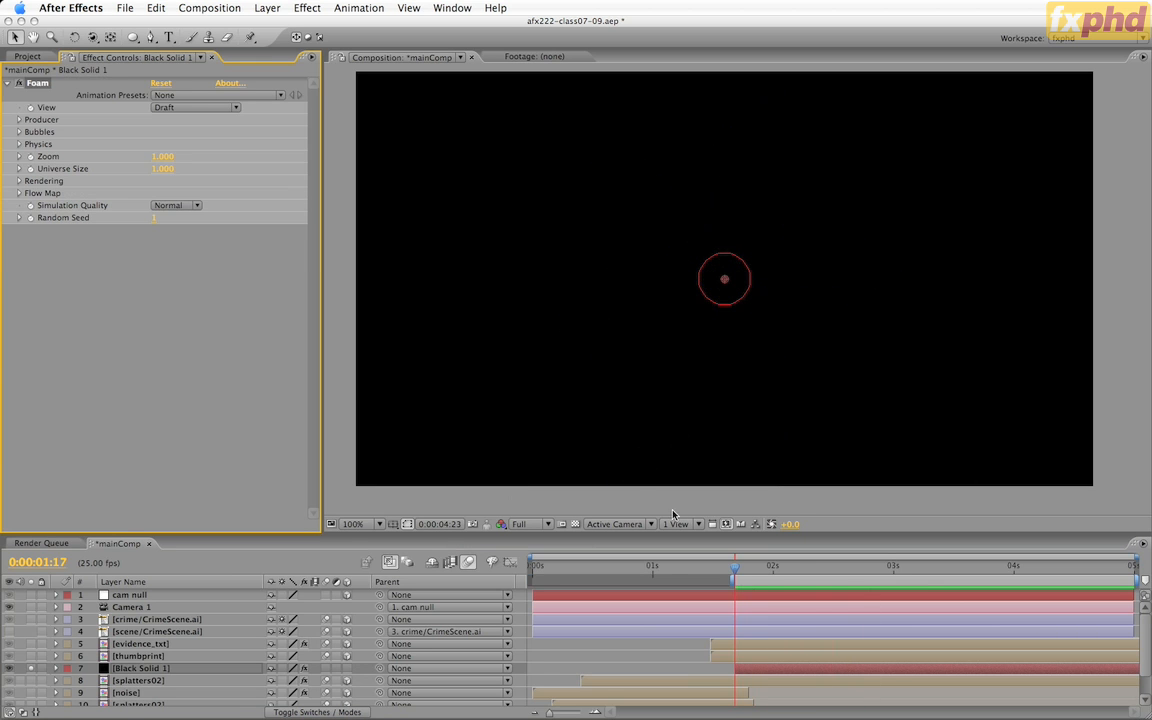
{"action": "mouse_move", "coordinate": [737, 570]}
{"action": "left_mouse_down"}
{"action": "mouse_move", "coordinate": [975, 578]}
{"action": "mouse_move", "coordinate": [740, 585]}
{"action": "left_mouse_up"}
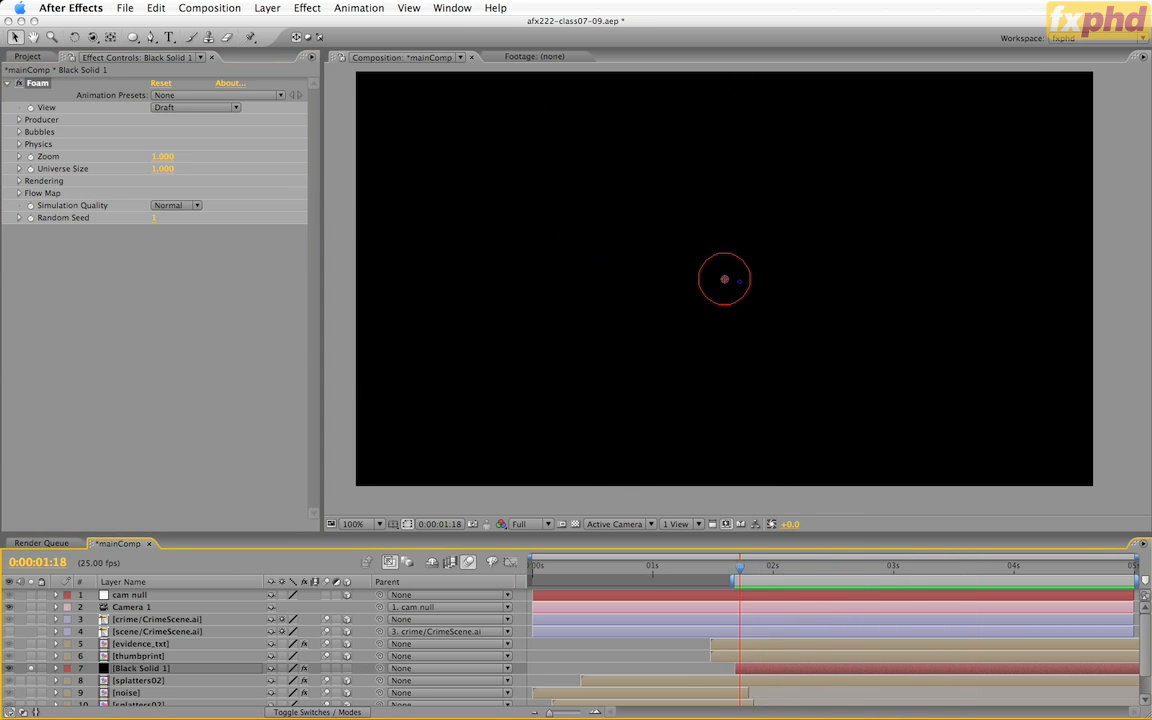
Step: Rename the Black Solid 1 layer as Foam cells01
{"action": "key", "text": "Return"}
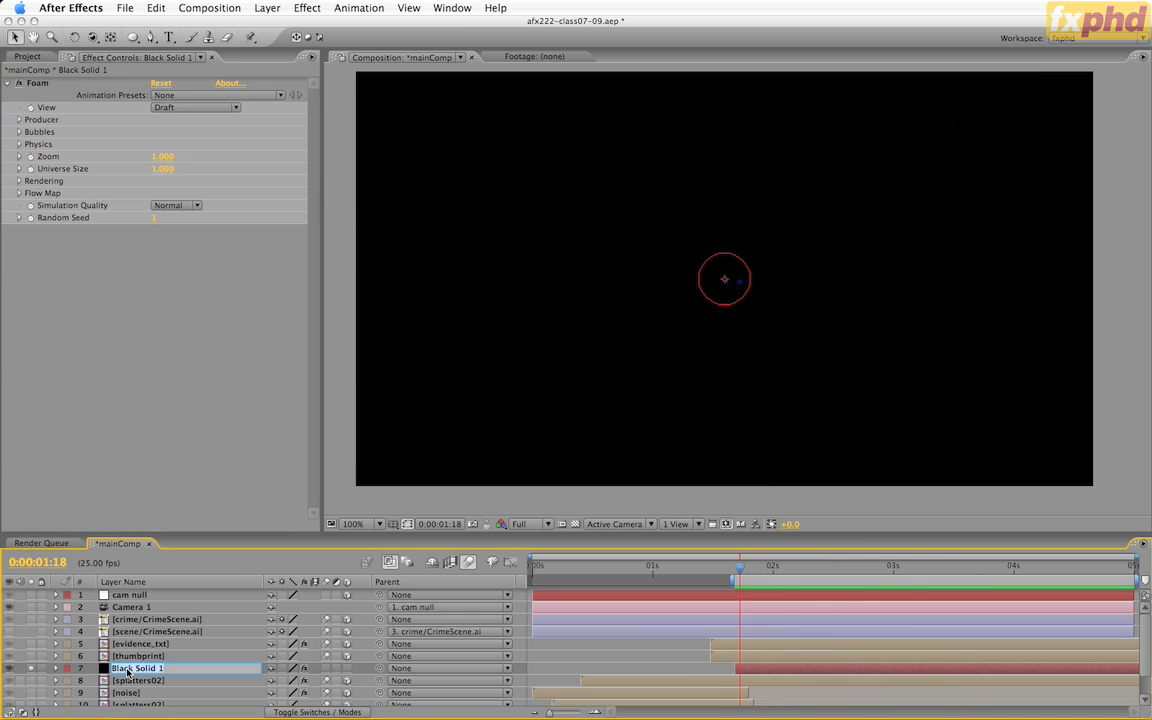
{"action": "type", "text": "Foam cells01"}
{"action": "key", "text": "Return"}
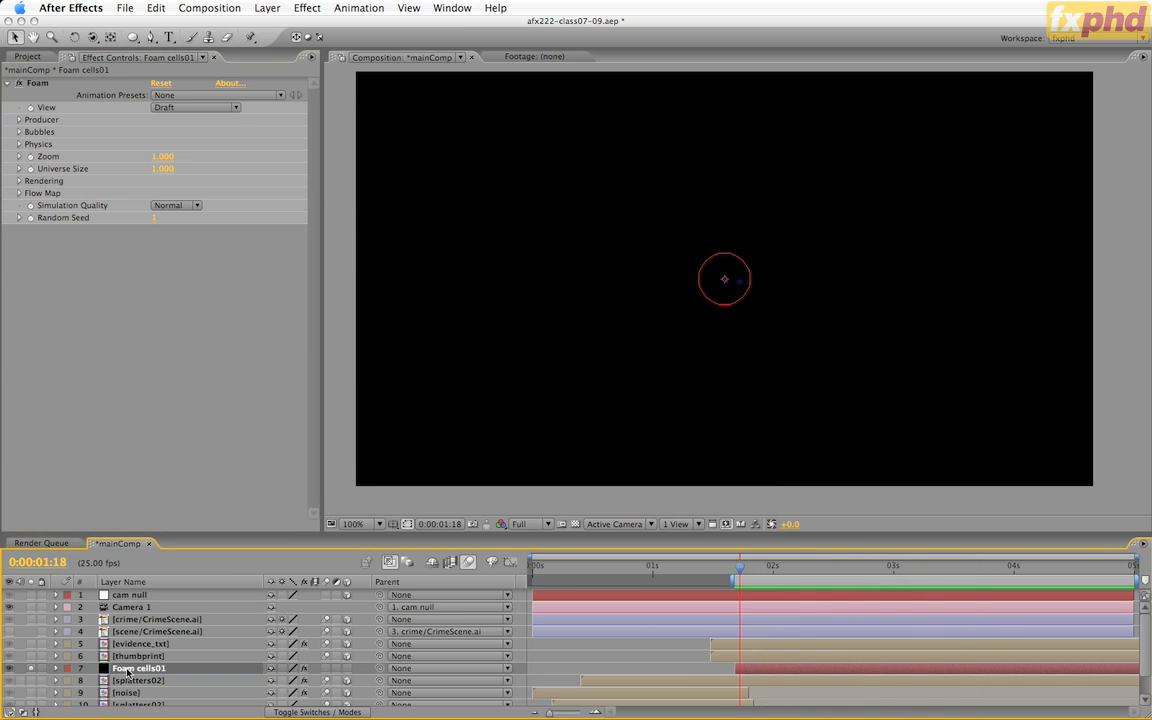
Step: Set the View of the Foam effect on Foam cells01 to Rendered and play the bubbles up to 0:00:02:12
{"action": "key", "text": "e"}
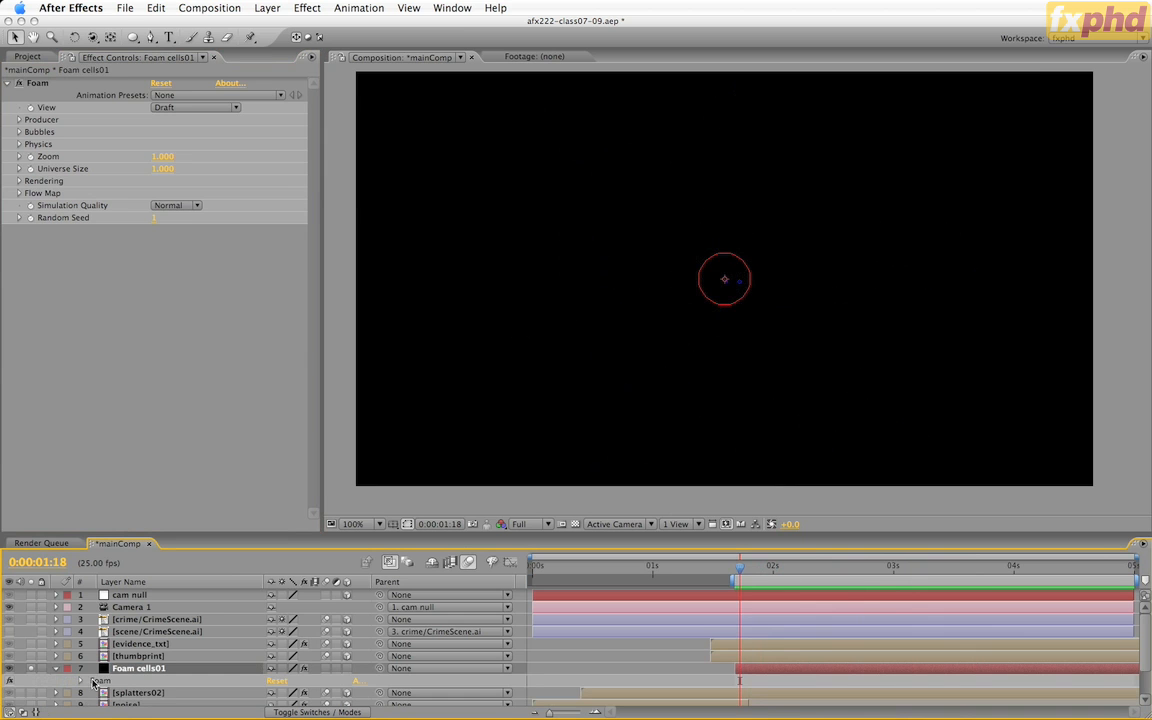
{"action": "left_click", "coordinate": [115, 679]}
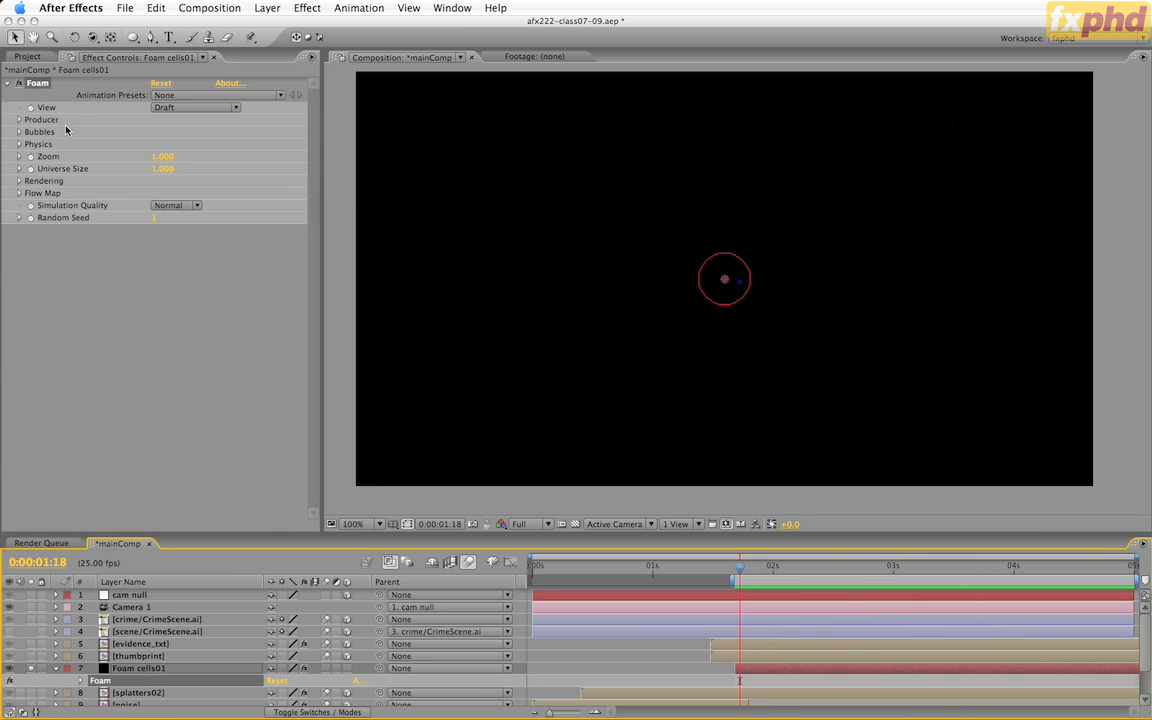
{"action": "left_click", "coordinate": [170, 107]}
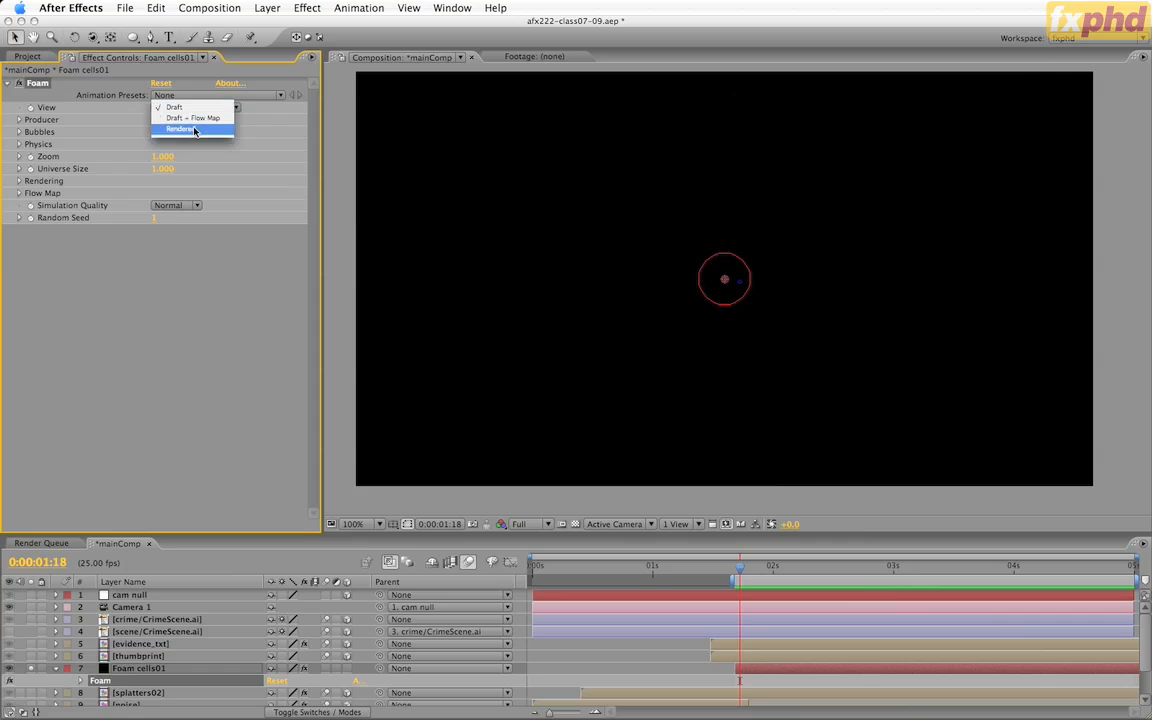
{"action": "left_click", "coordinate": [182, 129]}
{"action": "key", "text": "space"}
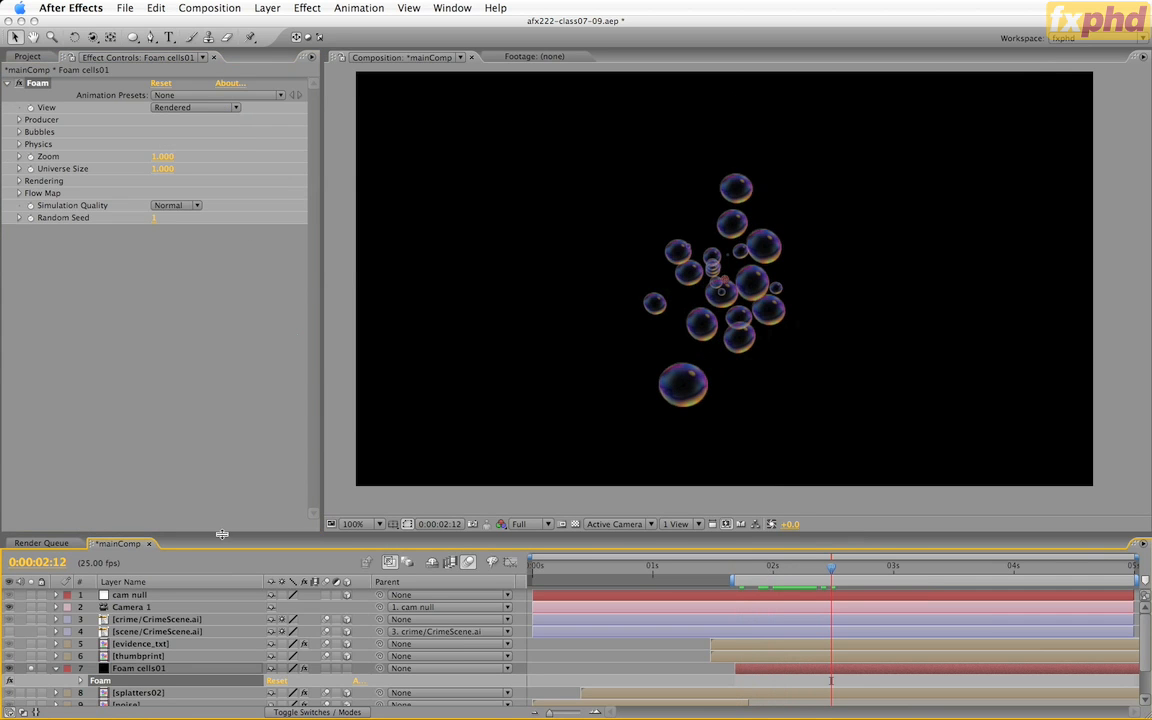
Step: Enlarge the timeline area, add the cell02 composition as the lowest layer of *mainComp, and hide it
{"action": "left_click_drag", "start_coordinate": [222, 534], "coordinate": [225, 473]}
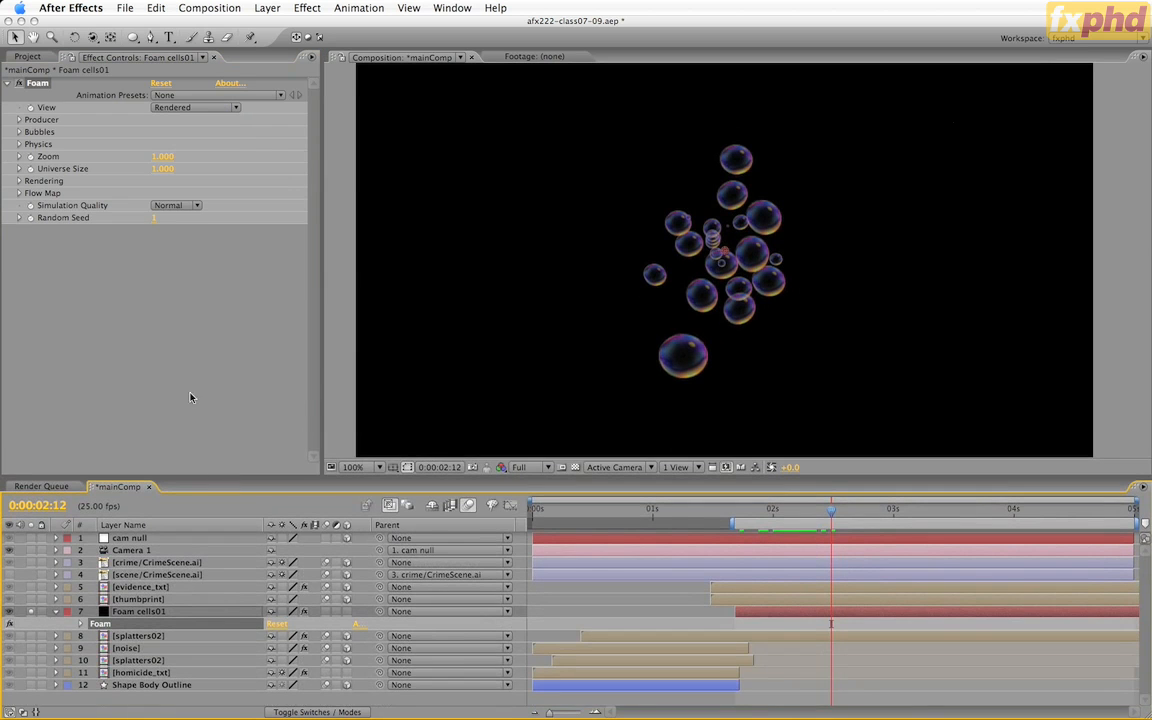
{"action": "left_click", "coordinate": [27, 57]}
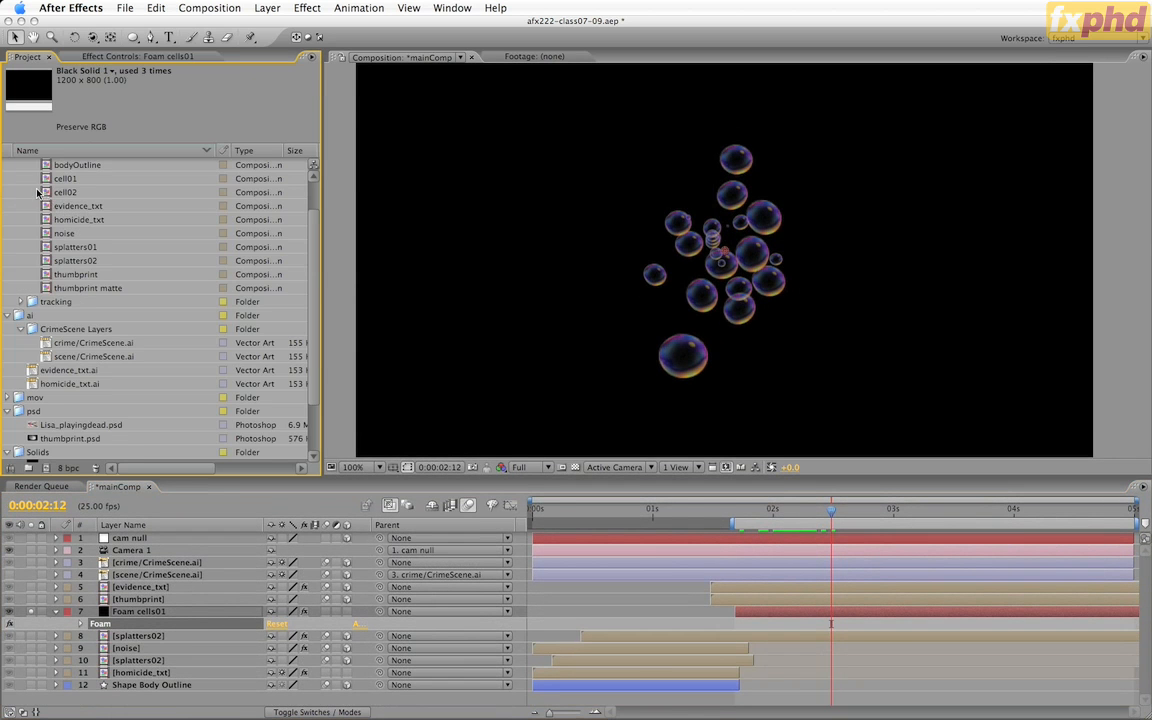
{"action": "left_click_drag", "start_coordinate": [46, 193], "coordinate": [118, 697]}
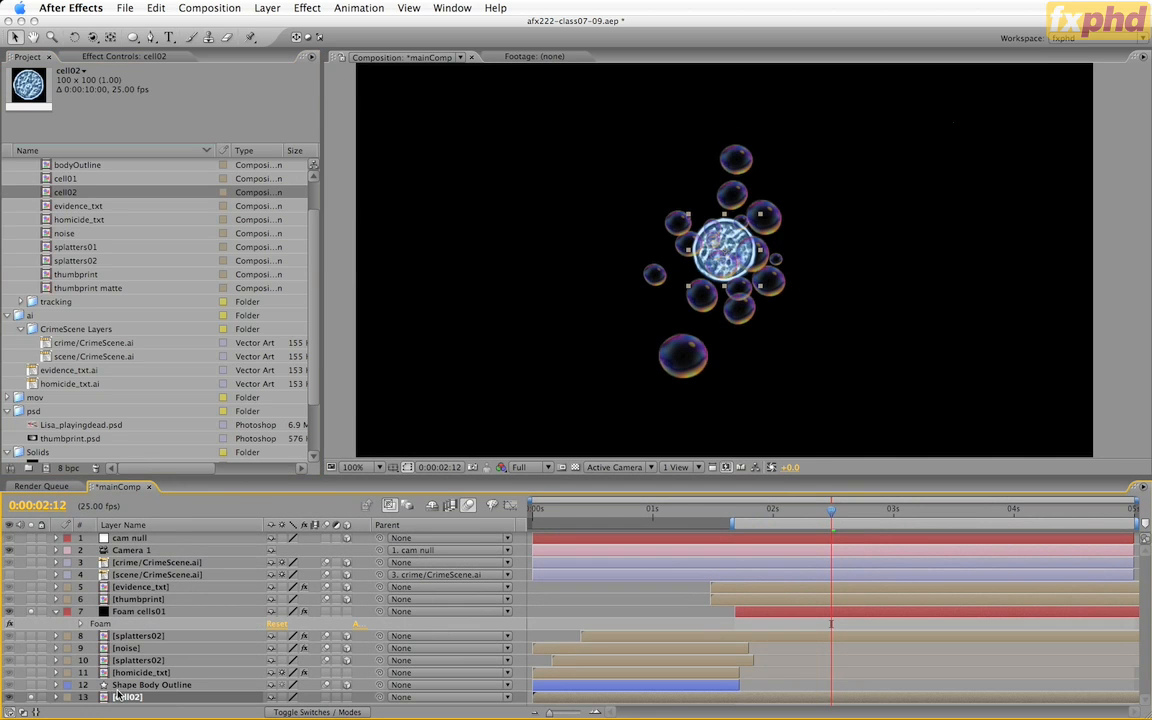
{"action": "left_click", "coordinate": [10, 698]}
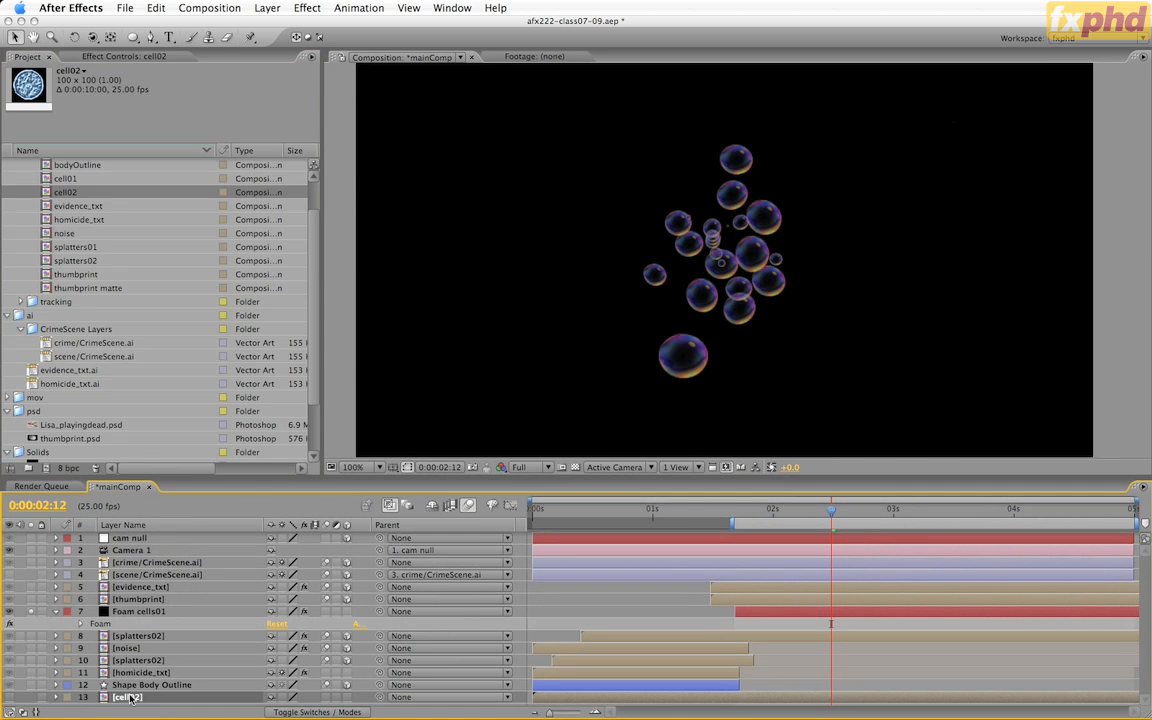
Step: Set Foam's Bubble Texture to User Defined with cell02 as the Bubble Texture Layer
{"action": "double_click", "coordinate": [100, 624]}
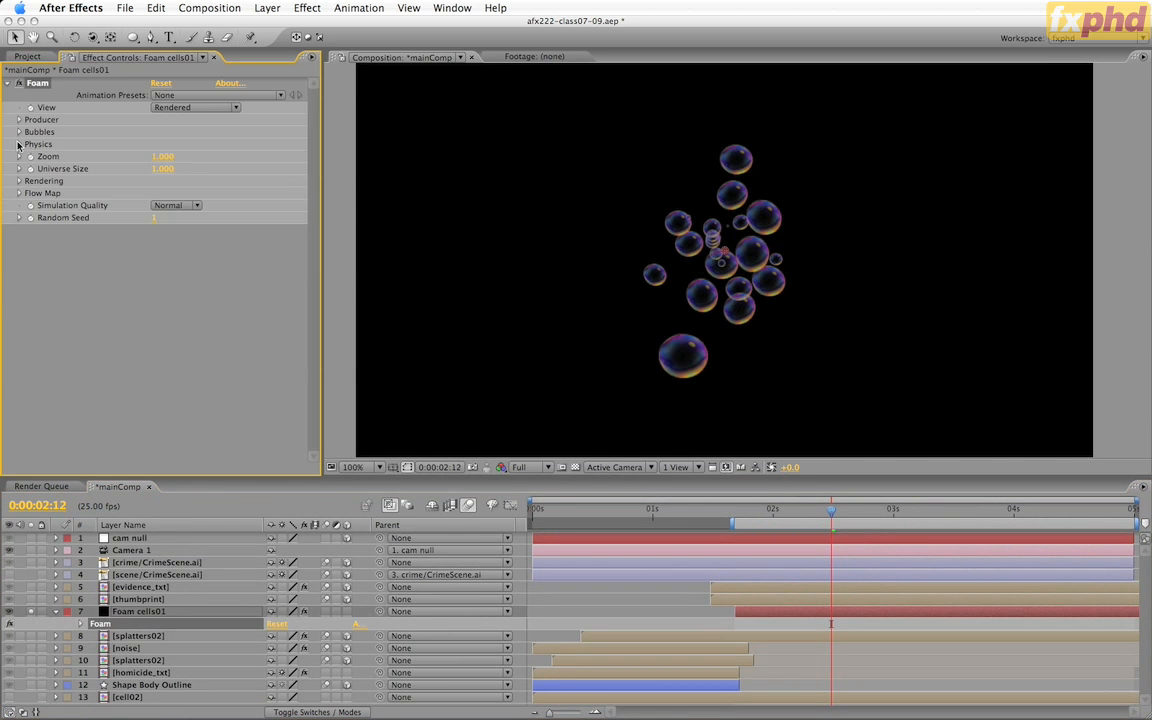
{"action": "left_click", "coordinate": [18, 181]}
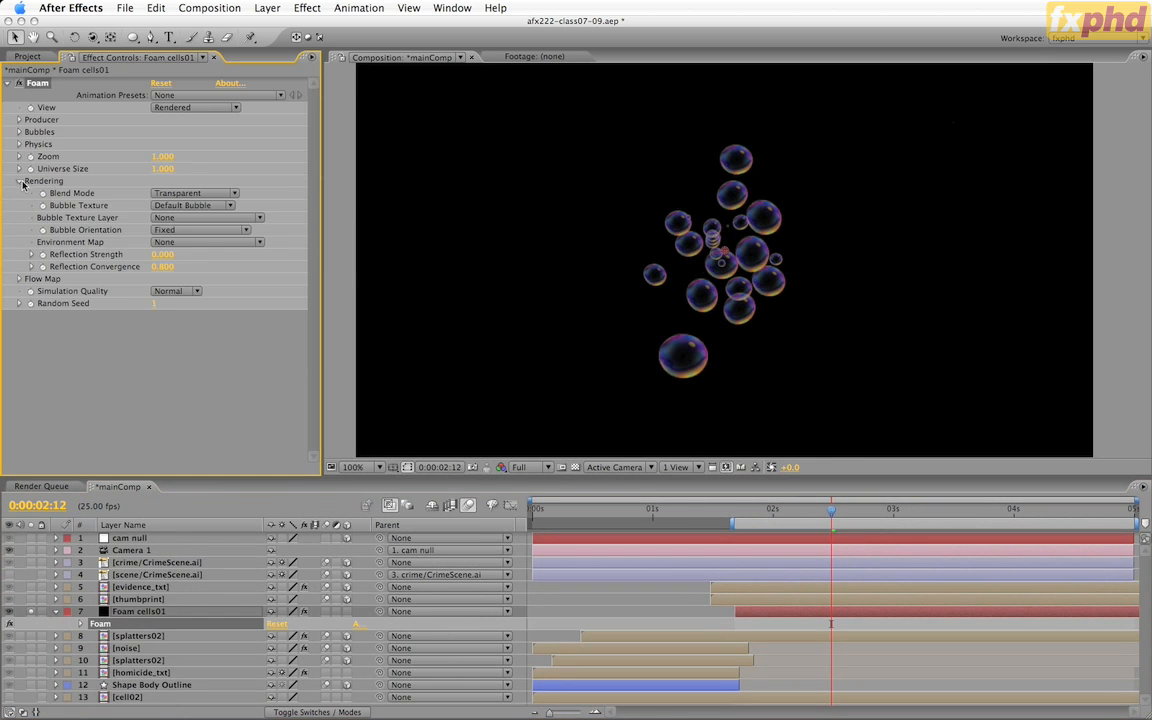
{"action": "left_click", "coordinate": [180, 205]}
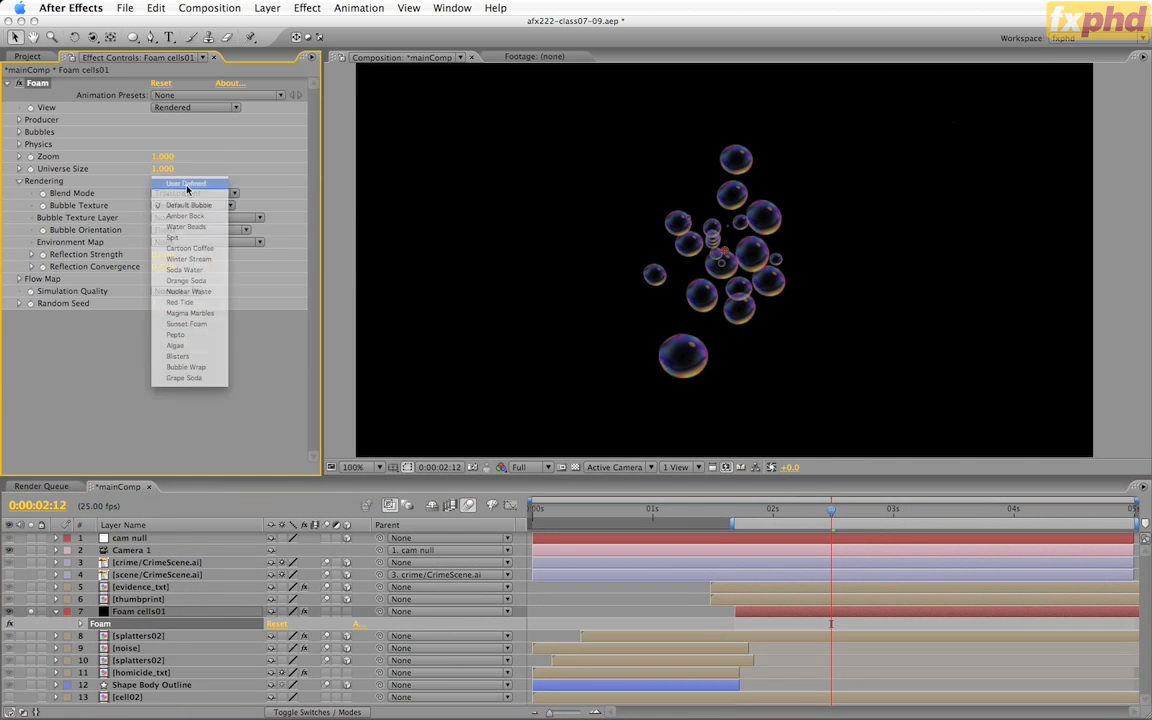
{"action": "left_click", "coordinate": [186, 184]}
{"action": "left_click", "coordinate": [200, 217]}
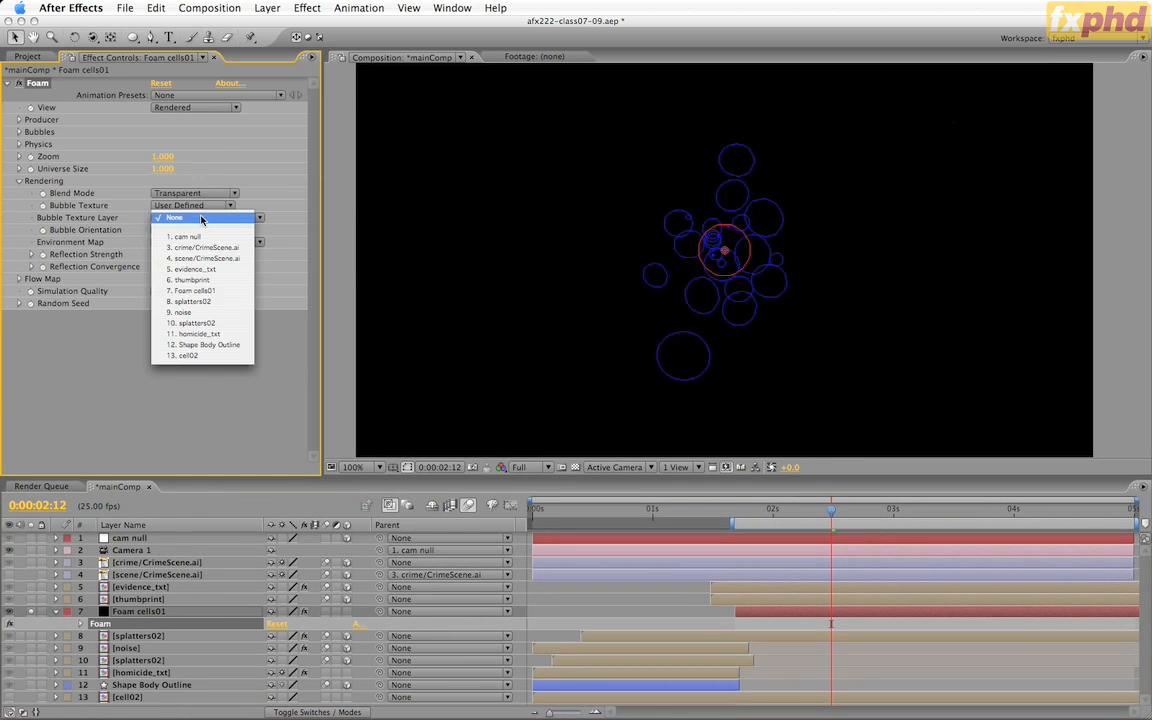
{"action": "left_click", "coordinate": [190, 355]}
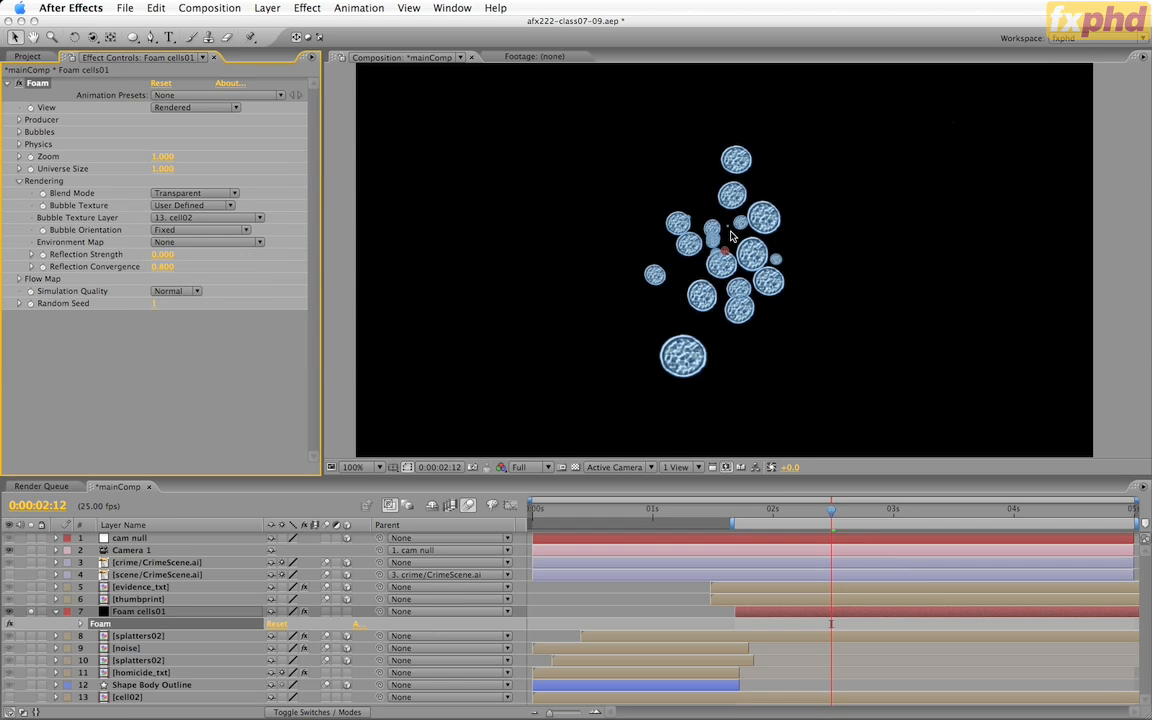
Step: Return the current time to 0:00:01:17, reveal Foam's Producer settings, and save the project incrementally as afx222-class07-10.aep
{"action": "mouse_move", "coordinate": [735, 508]}
{"action": "left_mouse_down"}
{"action": "mouse_move", "coordinate": [1078, 503]}
{"action": "mouse_move", "coordinate": [738, 513]}
{"action": "left_mouse_up"}
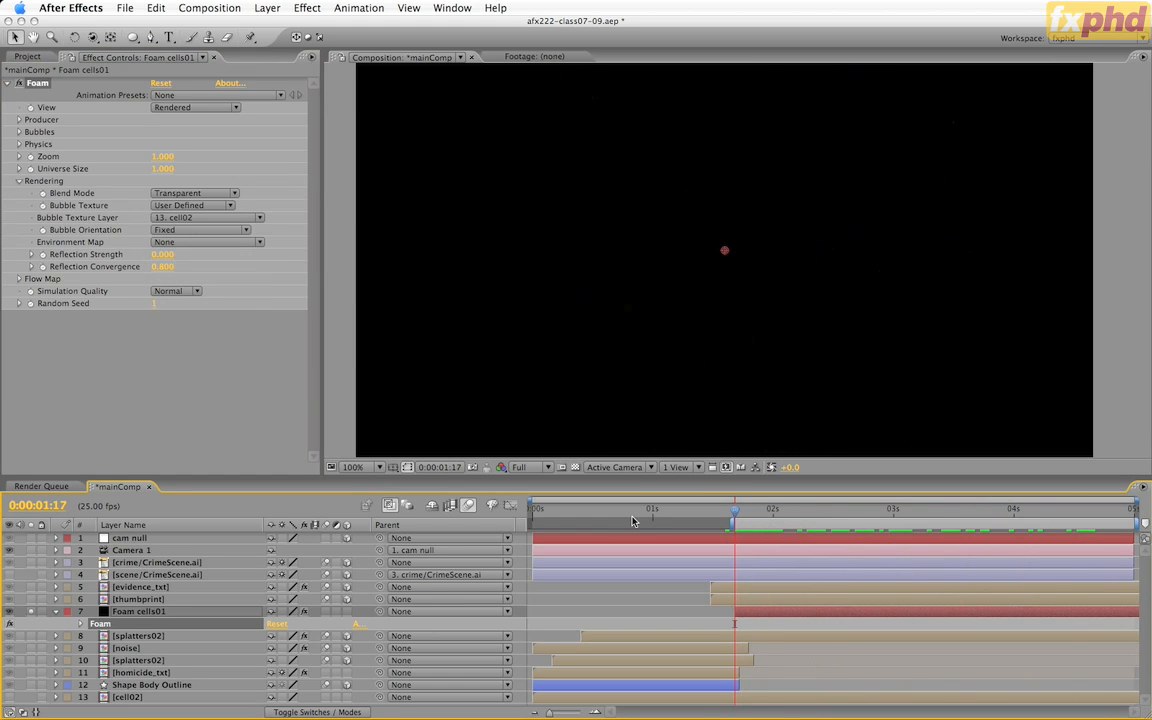
{"action": "left_click", "coordinate": [18, 179]}
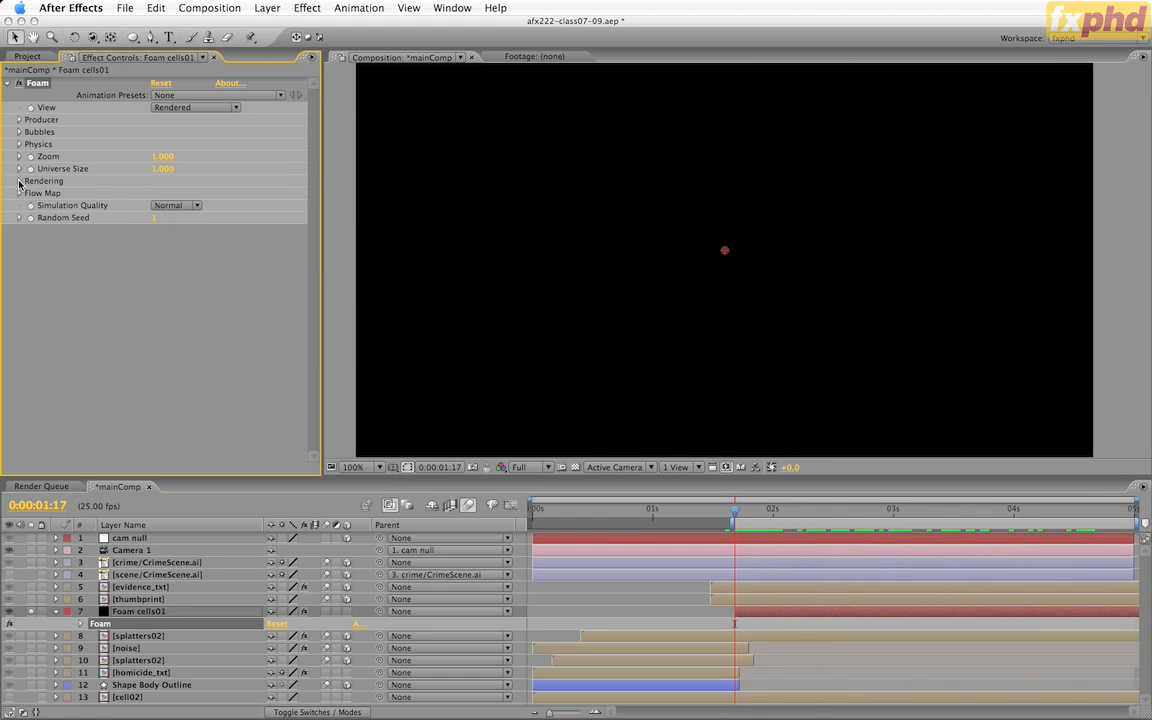
{"action": "left_click", "coordinate": [19, 121]}
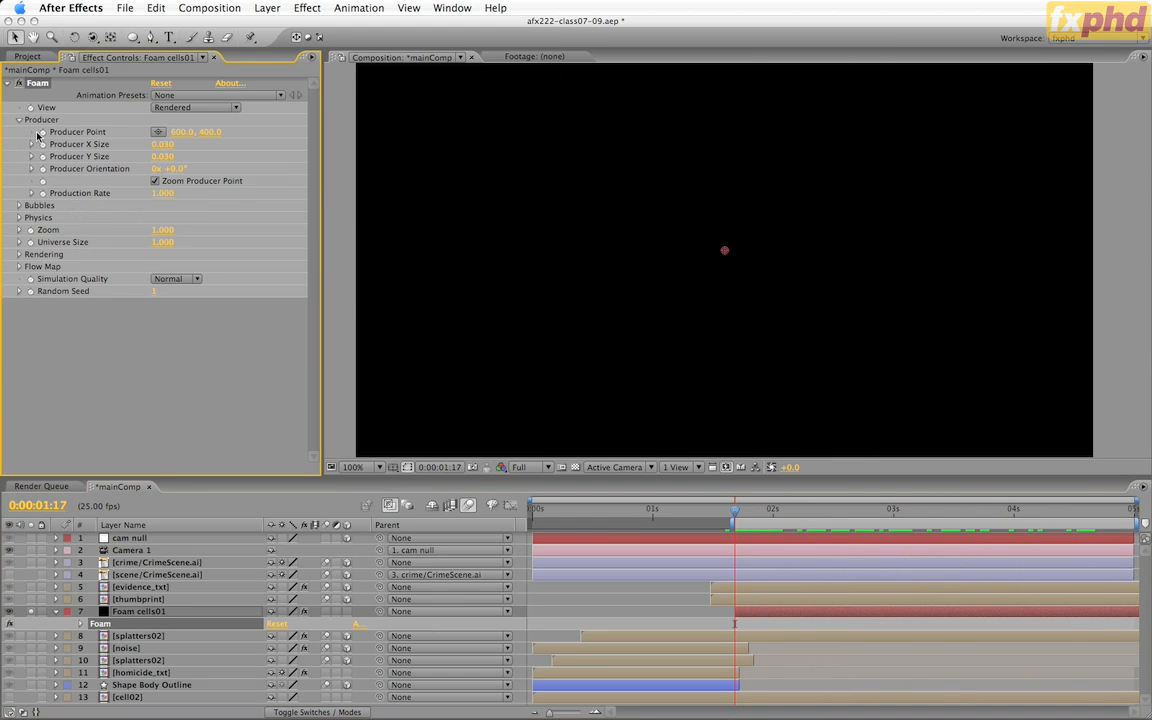
{"action": "key", "text": "super+alt+shift+s"}
Step: Set Foam's Producer X Size to 0.3 and Producer Y Size to 0.1
{"action": "left_click", "coordinate": [161, 156]}
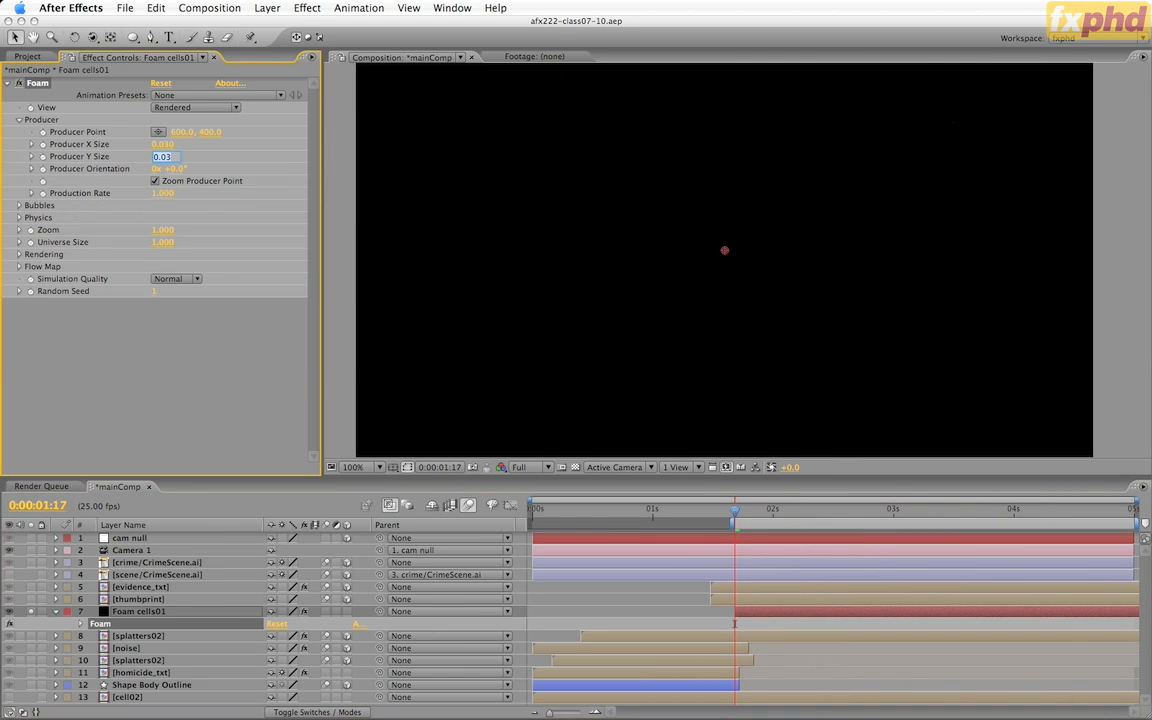
{"action": "left_click", "coordinate": [161, 144]}
{"action": "type", "text": "0.3"}
{"action": "key", "text": "Tab"}
{"action": "type", "text": "0.1"}
{"action": "key", "text": "Return"}
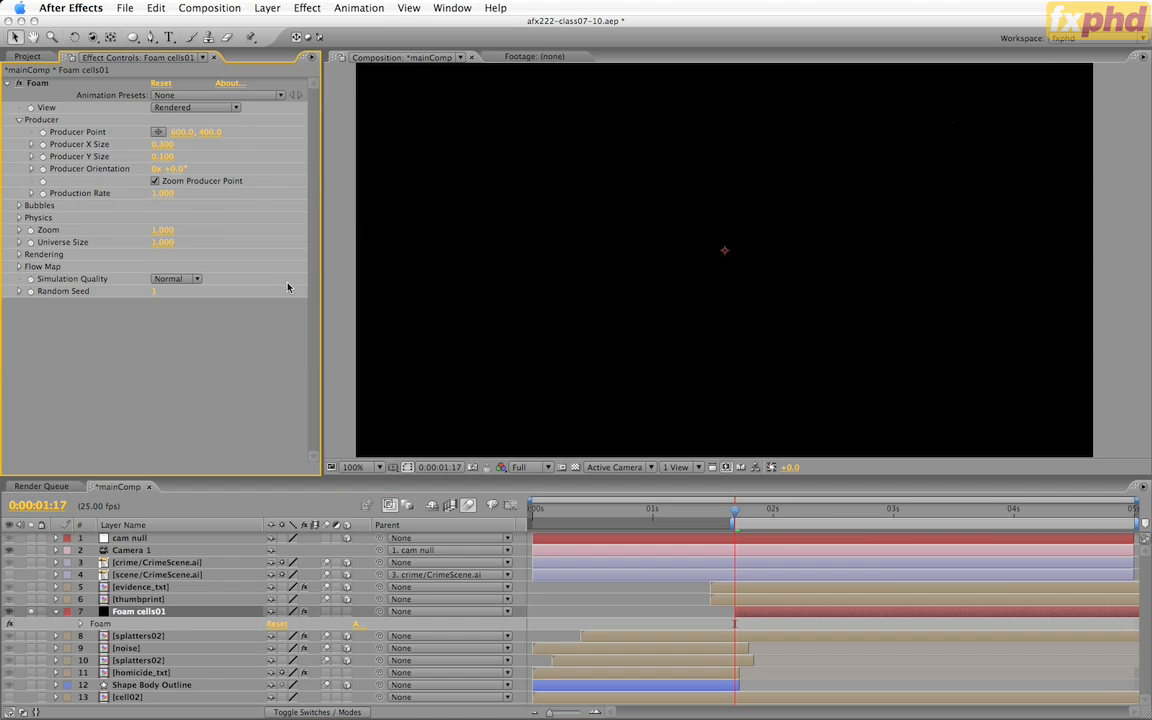
Step: Keyframe Foam's Production Rate at 0 on 0:00:02:02 and at 1 one frame earlier, on 0:00:02:01
{"action": "key", "text": "space"}
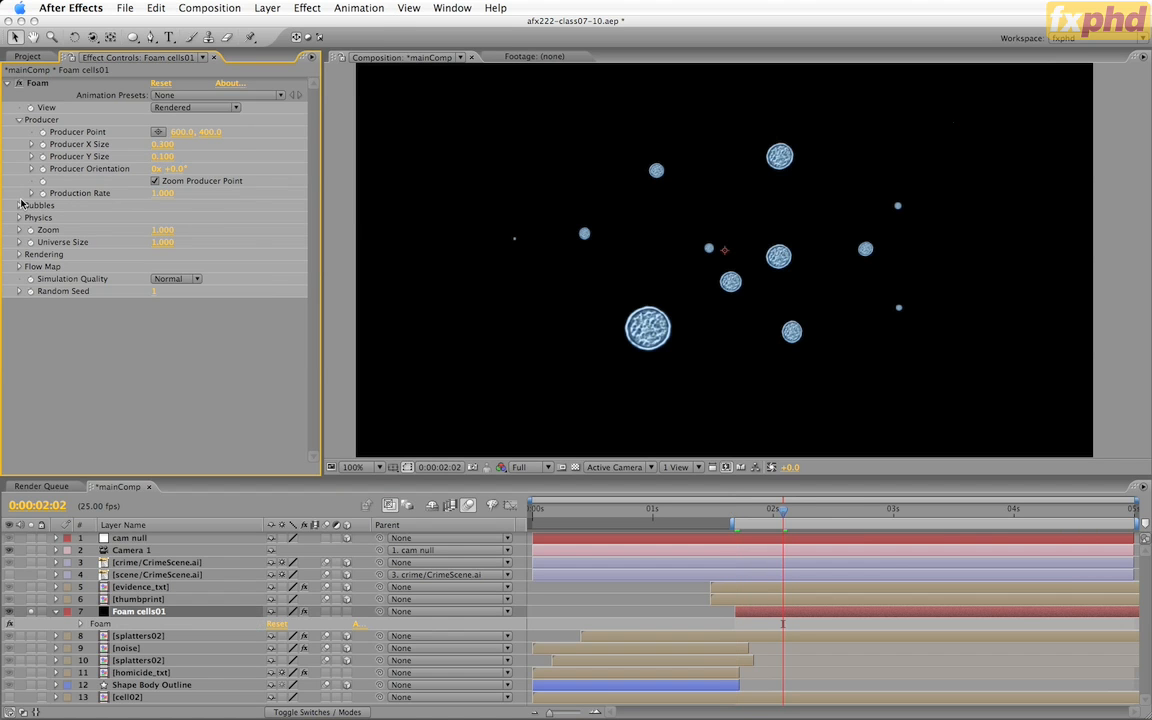
{"action": "left_click", "coordinate": [161, 196]}
{"action": "key", "text": "Return"}
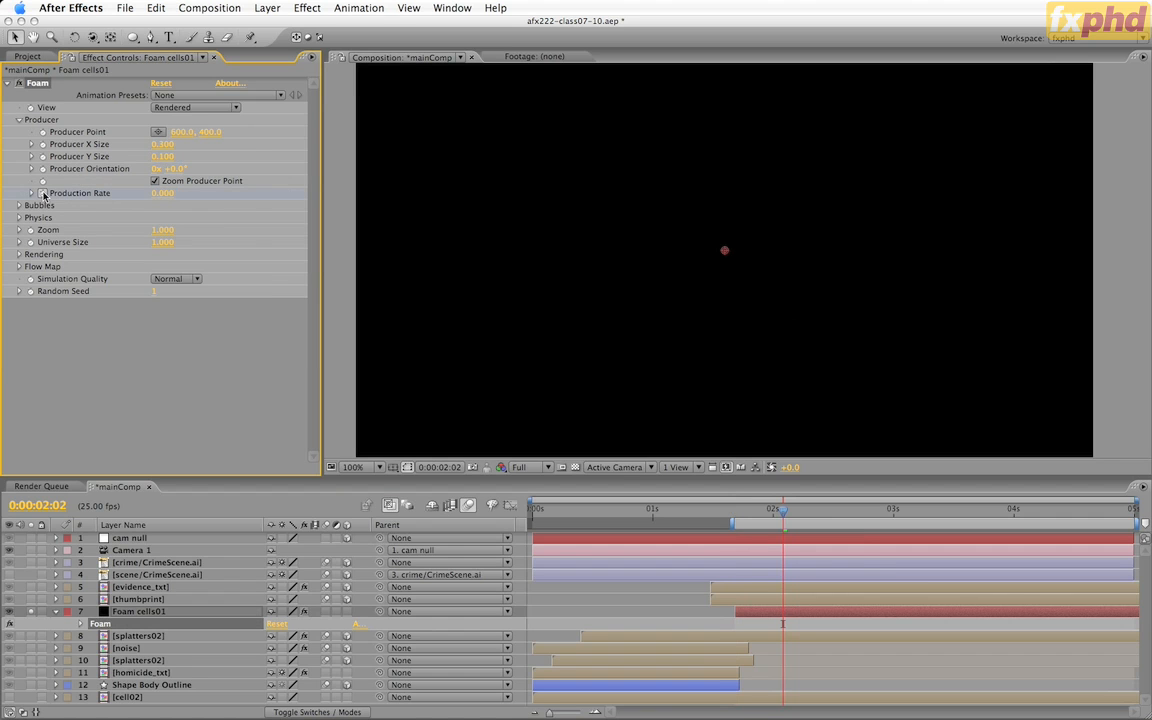
{"action": "key", "text": "Page_Up"}
{"action": "left_click", "coordinate": [159, 193]}
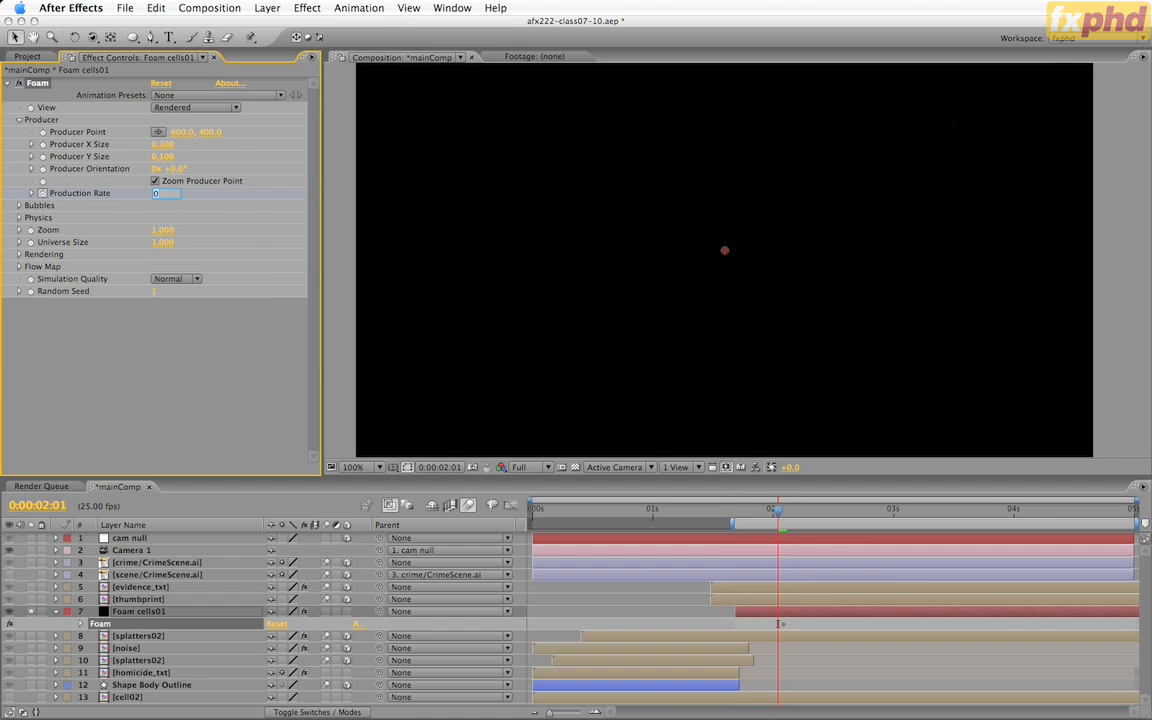
{"action": "type", "text": "1"}
{"action": "key", "text": "Return"}
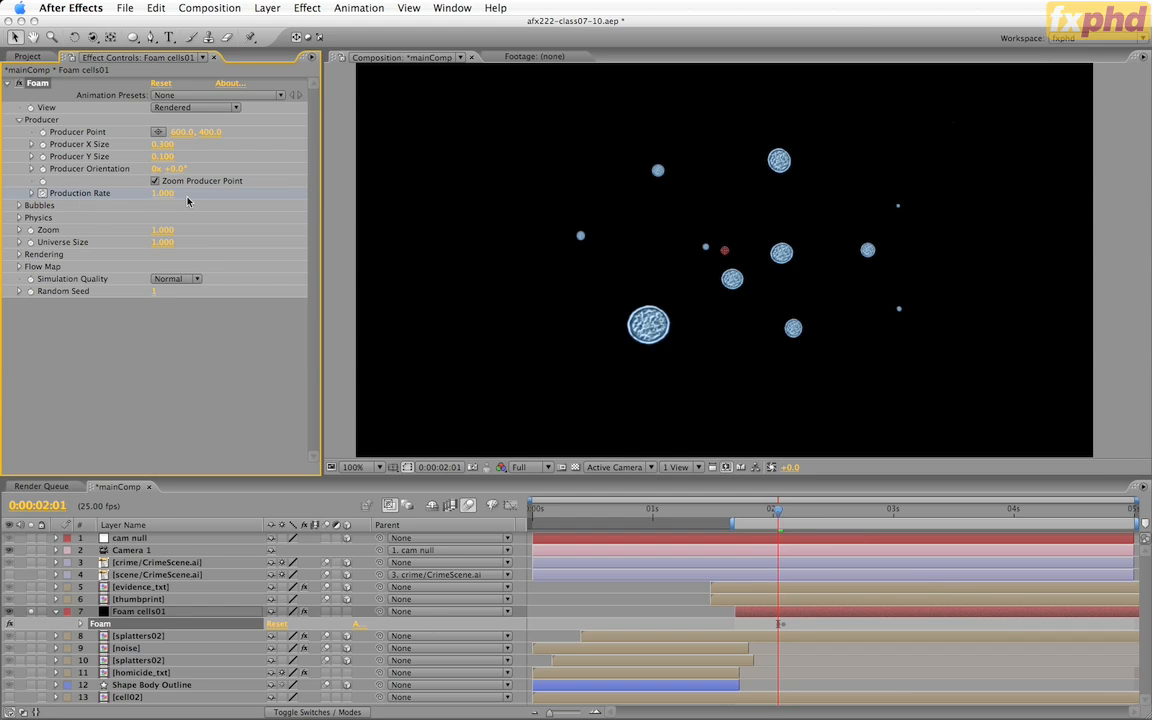
Step: Preview the foam cells, replay them from 0:00:01:19 to 0:00:02:17, and reveal Foam's Bubbles settings
{"action": "key", "text": "space"}
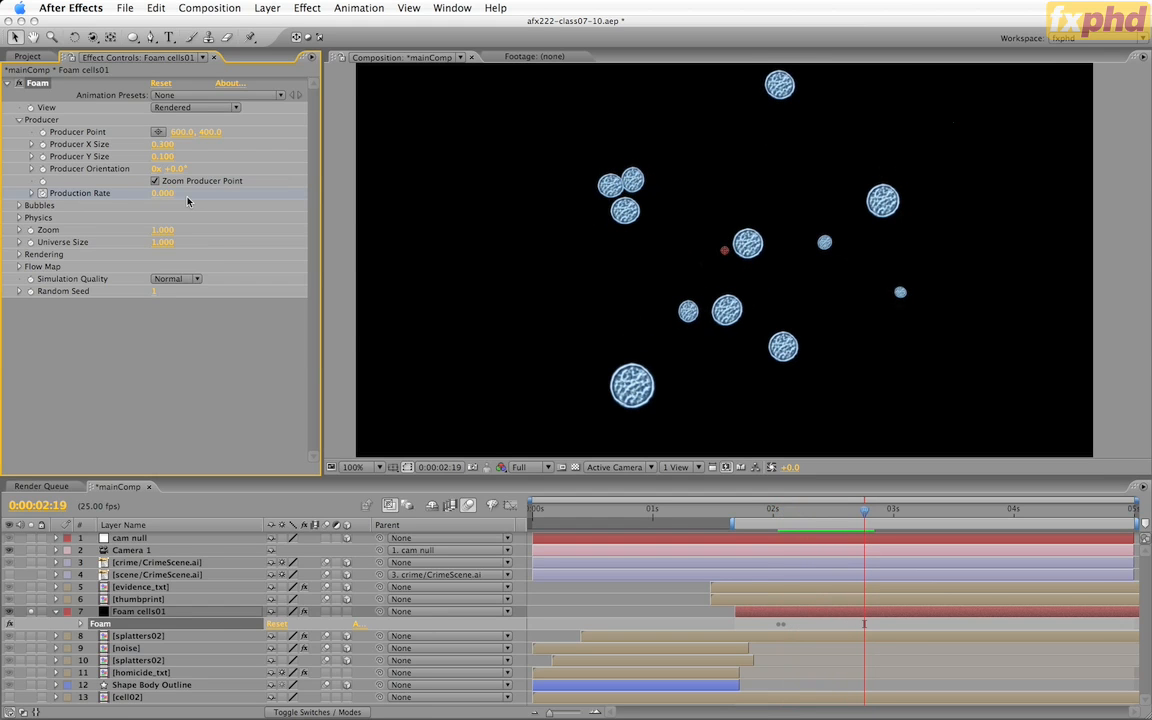
{"action": "left_click_drag", "start_coordinate": [810, 515], "coordinate": [744, 524]}
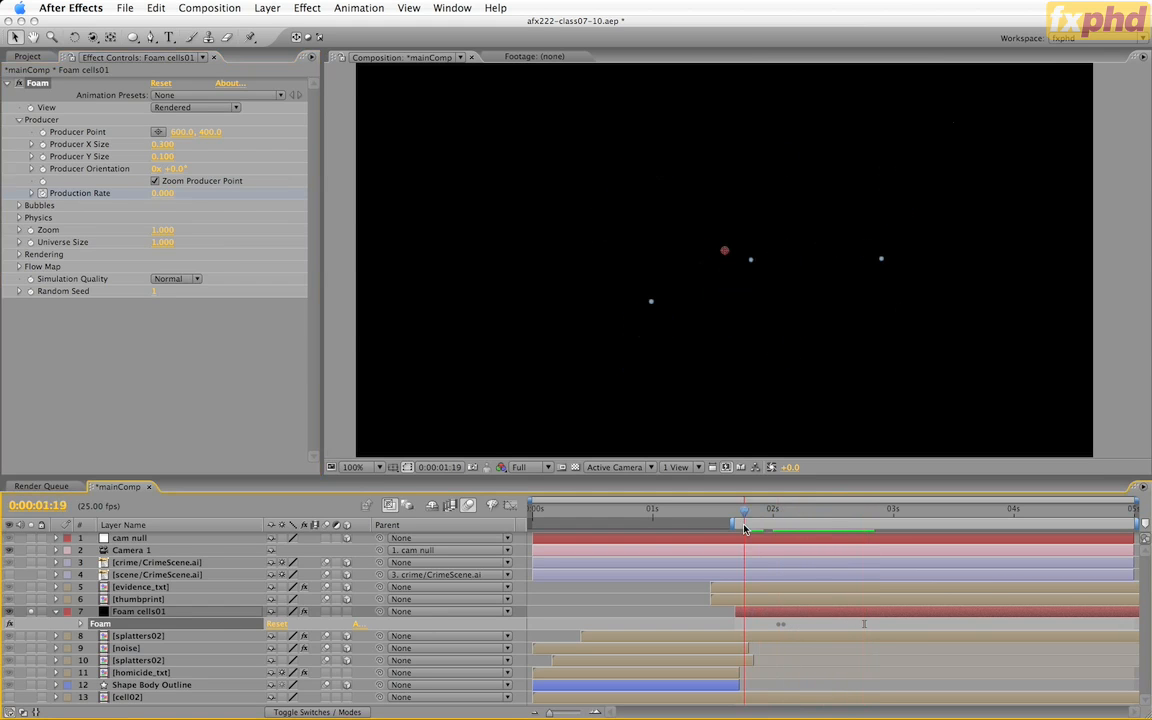
{"action": "key", "text": "space"}
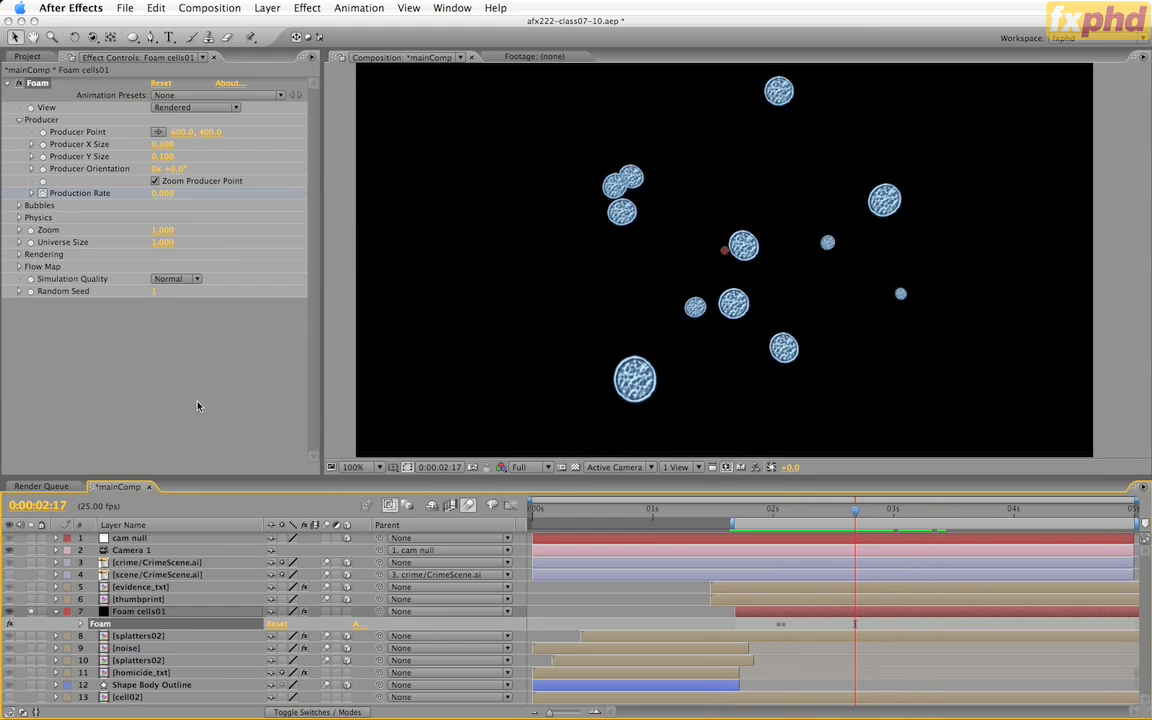
{"action": "left_click", "coordinate": [18, 206]}
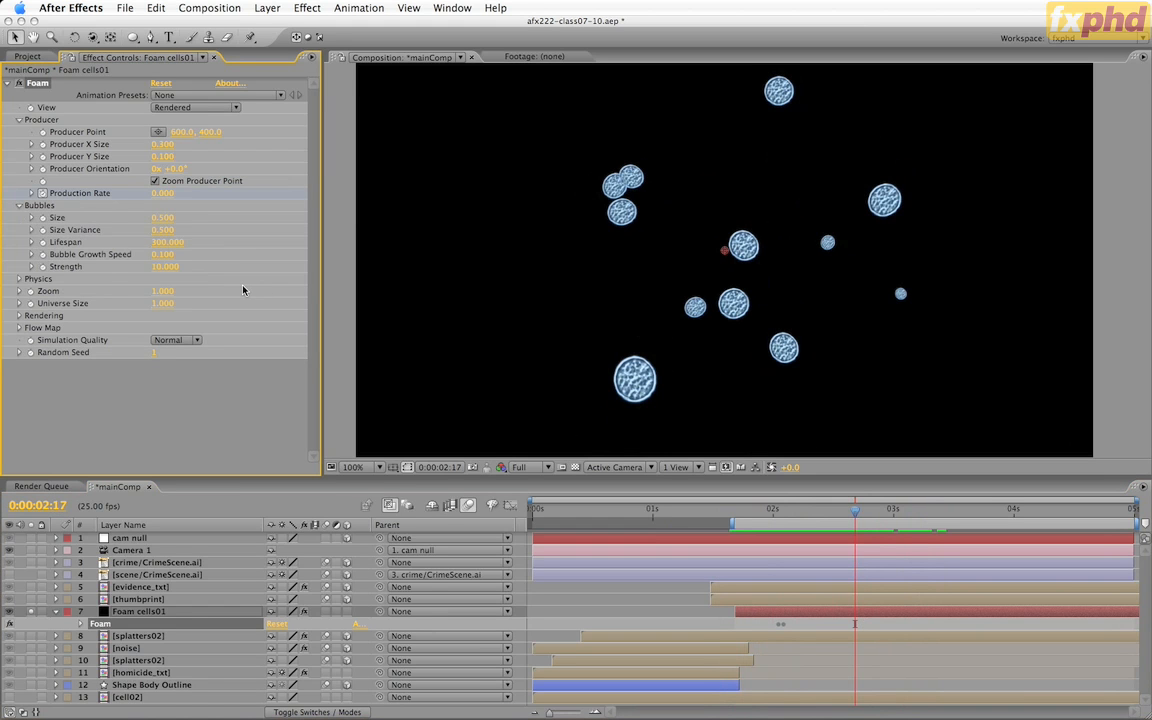
Step: Set the Size of Foam's bubbles to 1 and their Lifespan to 100
{"action": "left_click", "coordinate": [162, 217]}
{"action": "type", "text": "1"}
{"action": "key", "text": "Return"}
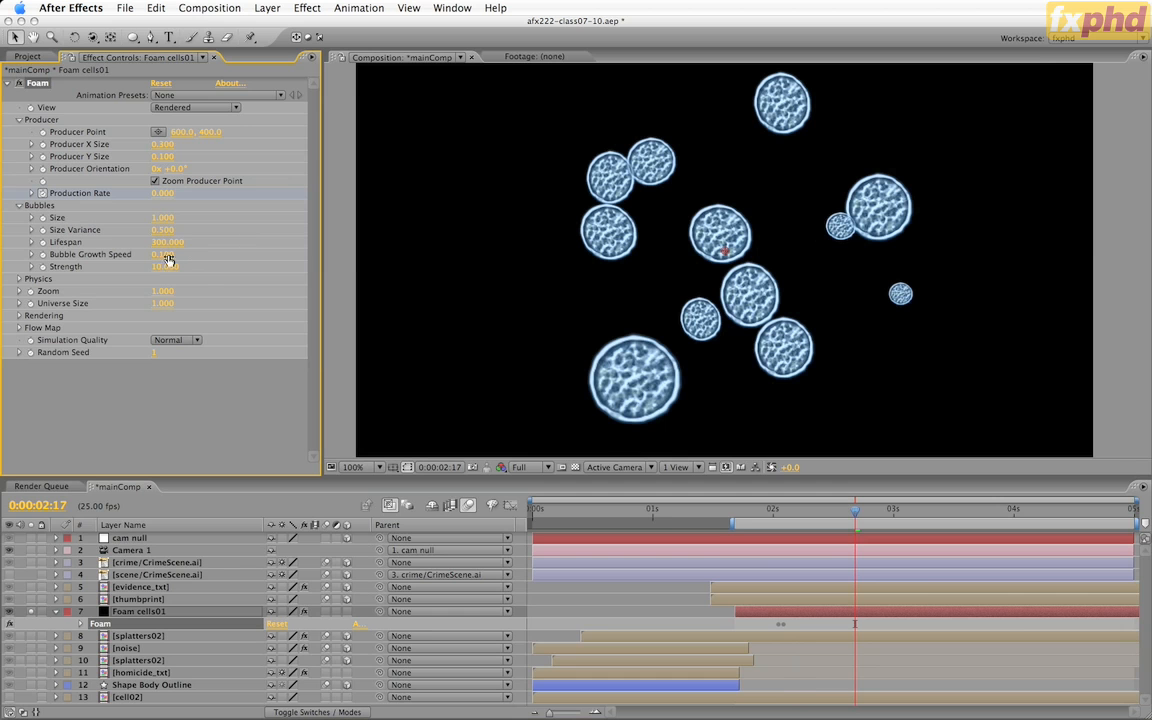
{"action": "left_click", "coordinate": [172, 242]}
{"action": "type", "text": "100"}
{"action": "key", "text": "Return"}
Step: Set Wind Speed to 0 in Foam's Physics settings and scrub the cells to 0:00:02:06
{"action": "left_click", "coordinate": [18, 281]}
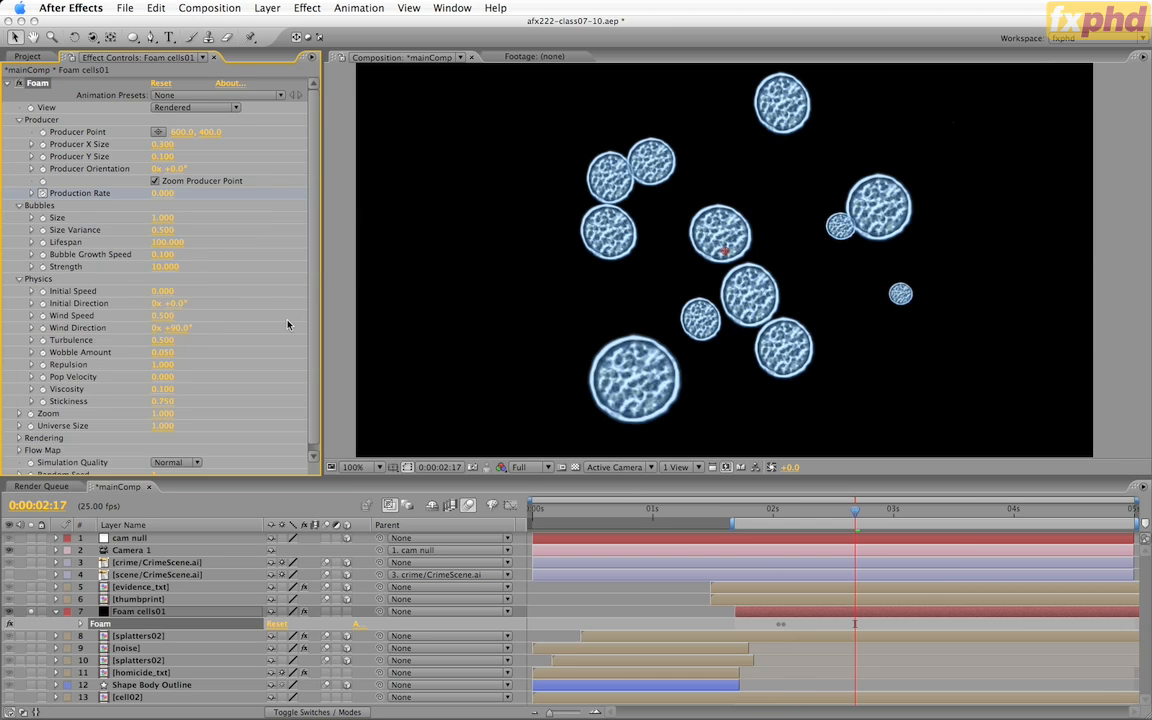
{"action": "scroll", "coordinate": [287, 324], "scroll_direction": "down", "scroll_amount": 1}
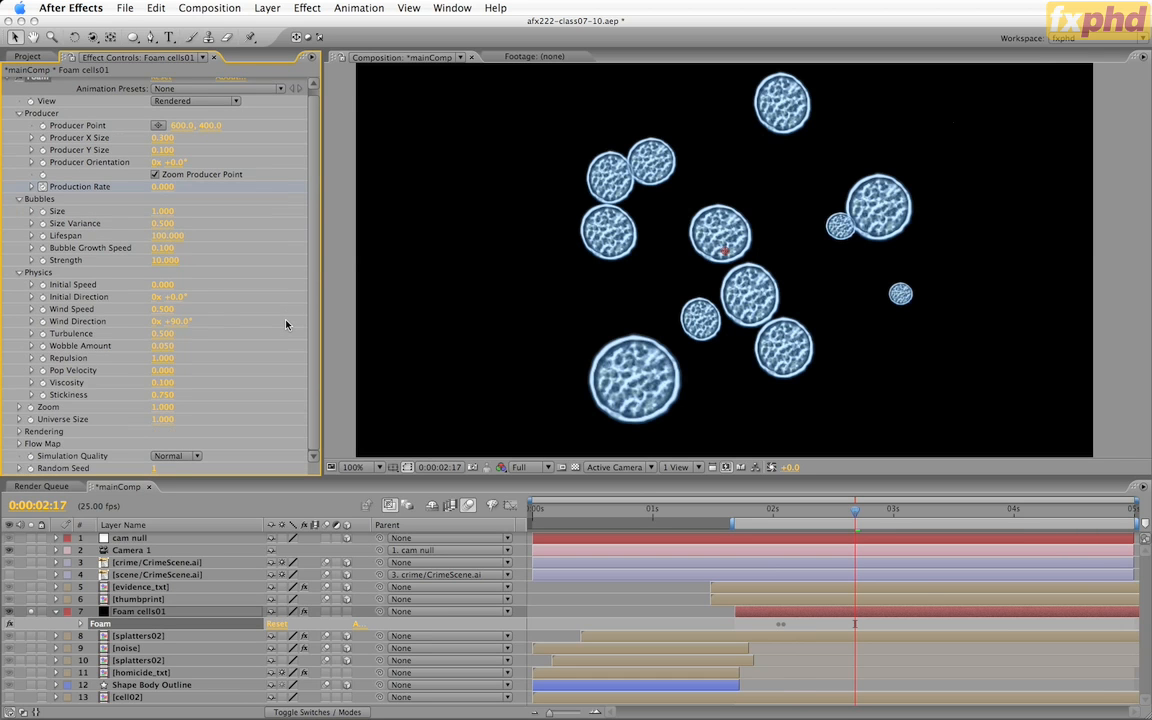
{"action": "left_click", "coordinate": [166, 311]}
{"action": "type", "text": "0"}
{"action": "key", "text": "Return"}
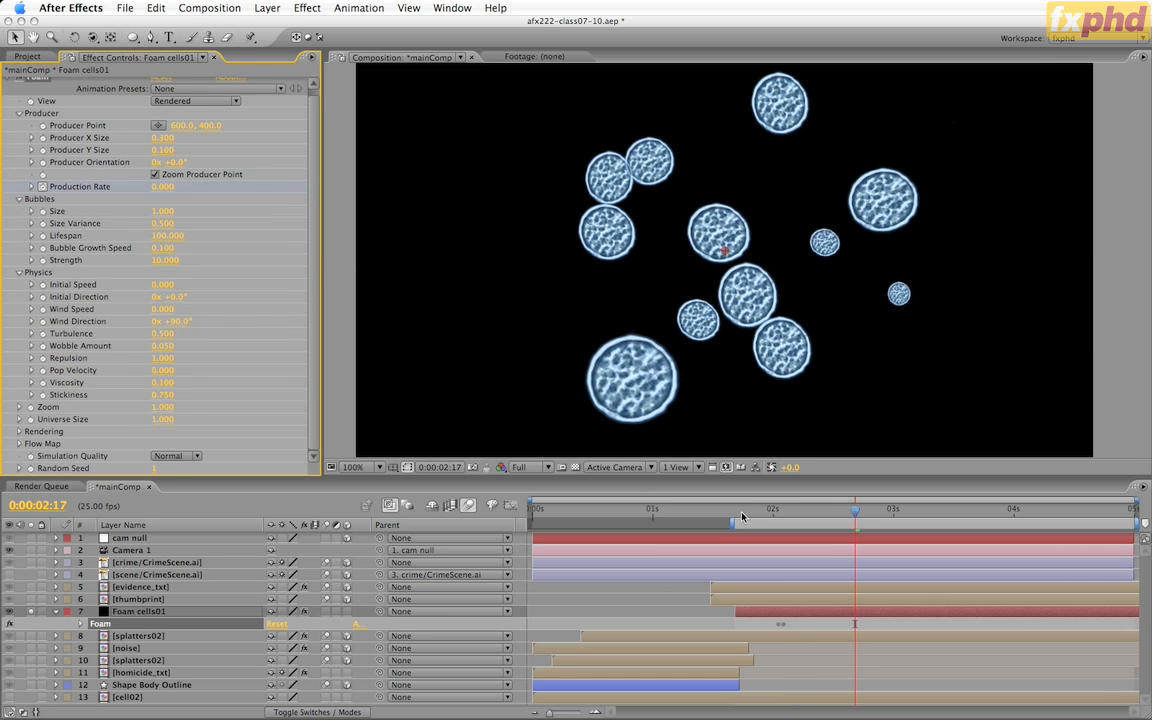
{"action": "left_click_drag", "start_coordinate": [739, 512], "coordinate": [804, 514]}
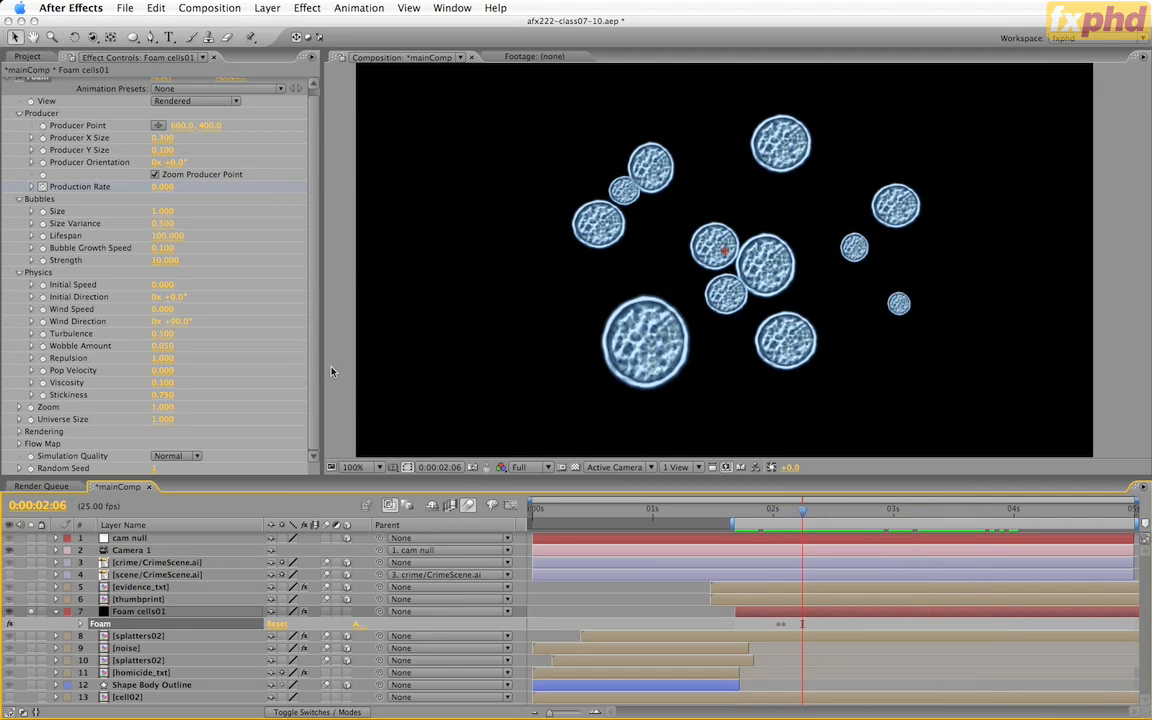
Step: Set Foam's Turbulence to 0.2 and Wobble Amount to 0.07, and move the current time to 0:00:01:20
{"action": "left_click", "coordinate": [162, 333]}
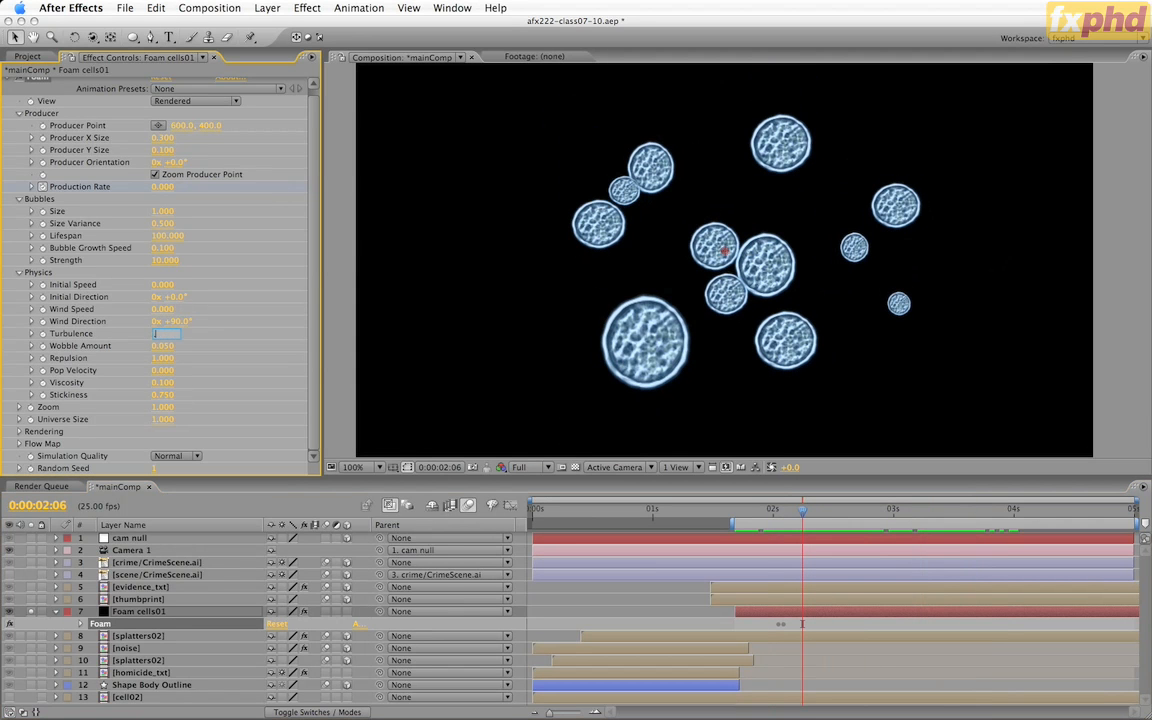
{"action": "type", "text": ".2"}
{"action": "key", "text": "Tab"}
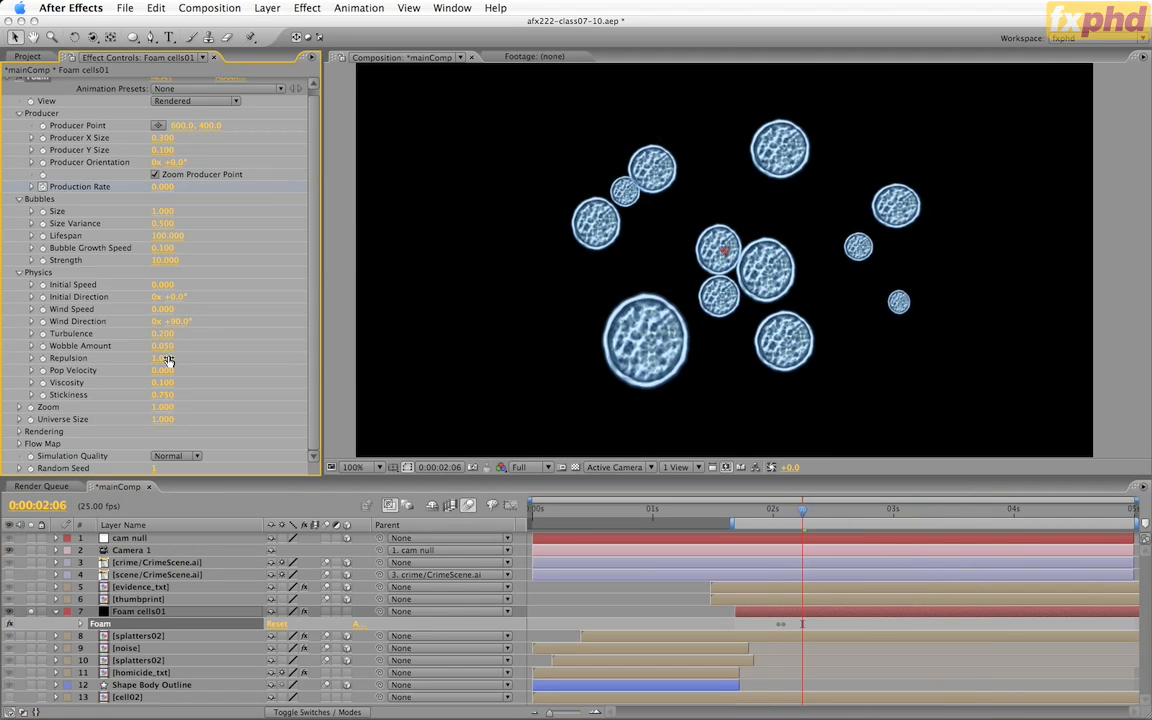
{"action": "type", "text": "0.07"}
{"action": "key", "text": "Return"}
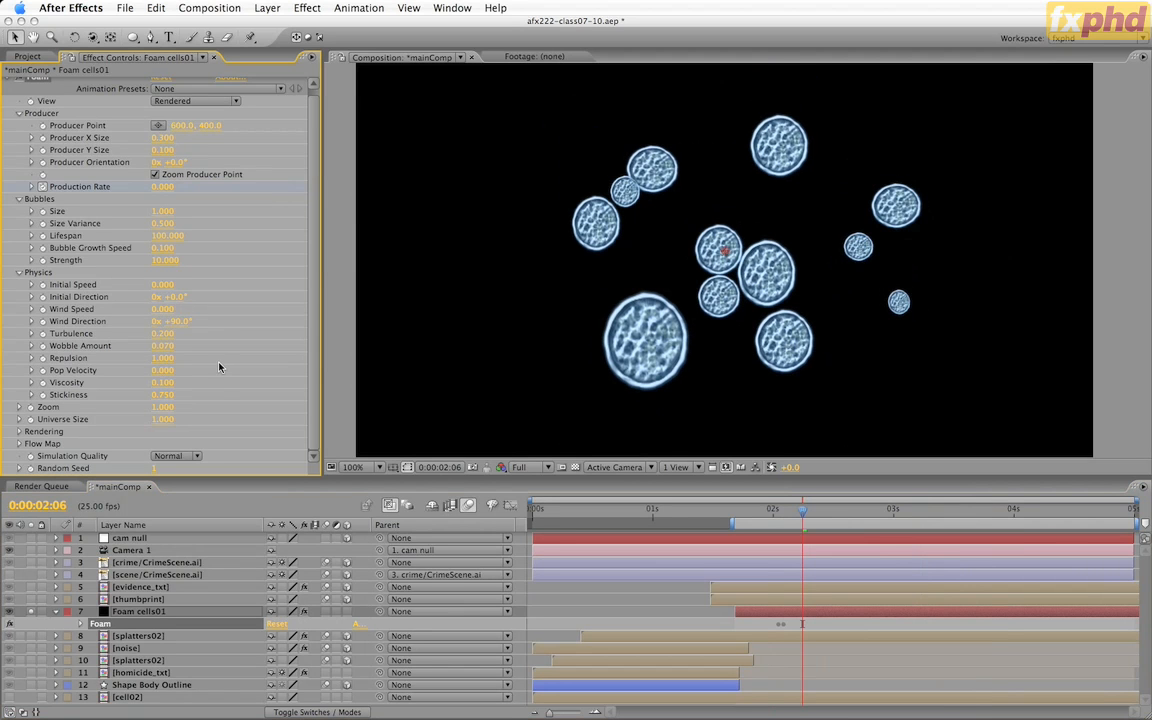
{"action": "mouse_move", "coordinate": [748, 513]}
{"action": "left_mouse_down"}
{"action": "mouse_move", "coordinate": [951, 513]}
{"action": "mouse_move", "coordinate": [707, 513]}
{"action": "mouse_move", "coordinate": [748, 511]}
{"action": "left_mouse_up"}
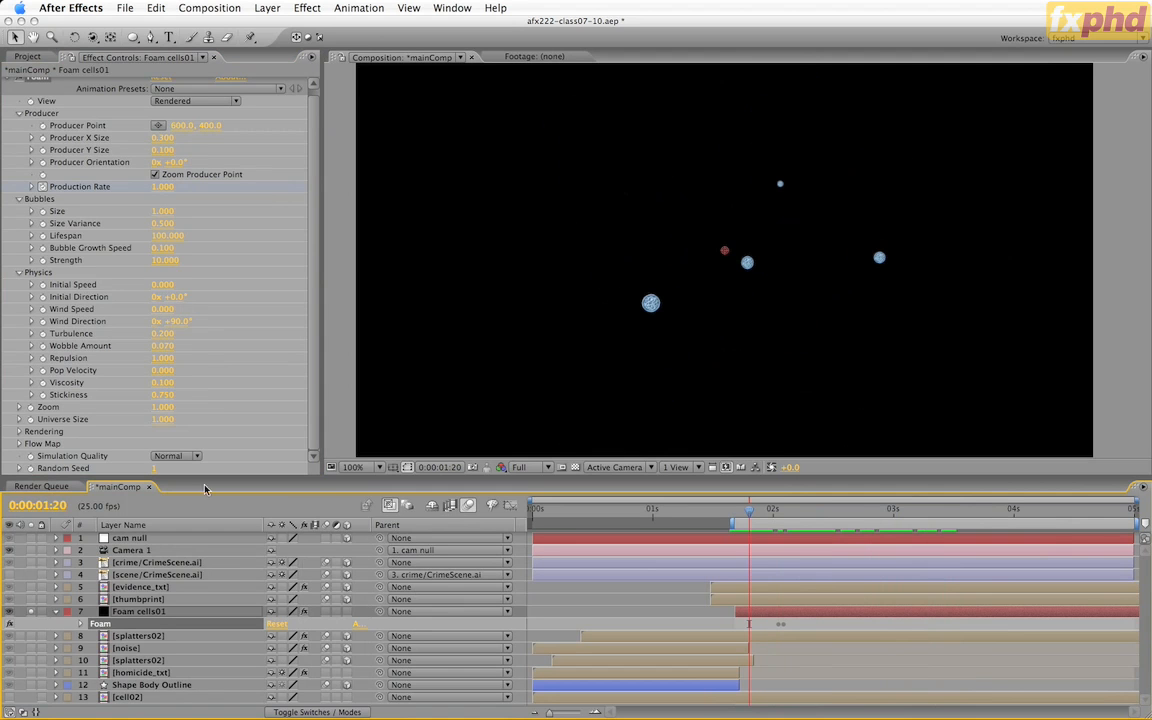
Step: Set Foam's Stickiness to 1.5 and preview the cell animation
{"action": "left_click", "coordinate": [163, 395]}
{"action": "type", "text": "1.5"}
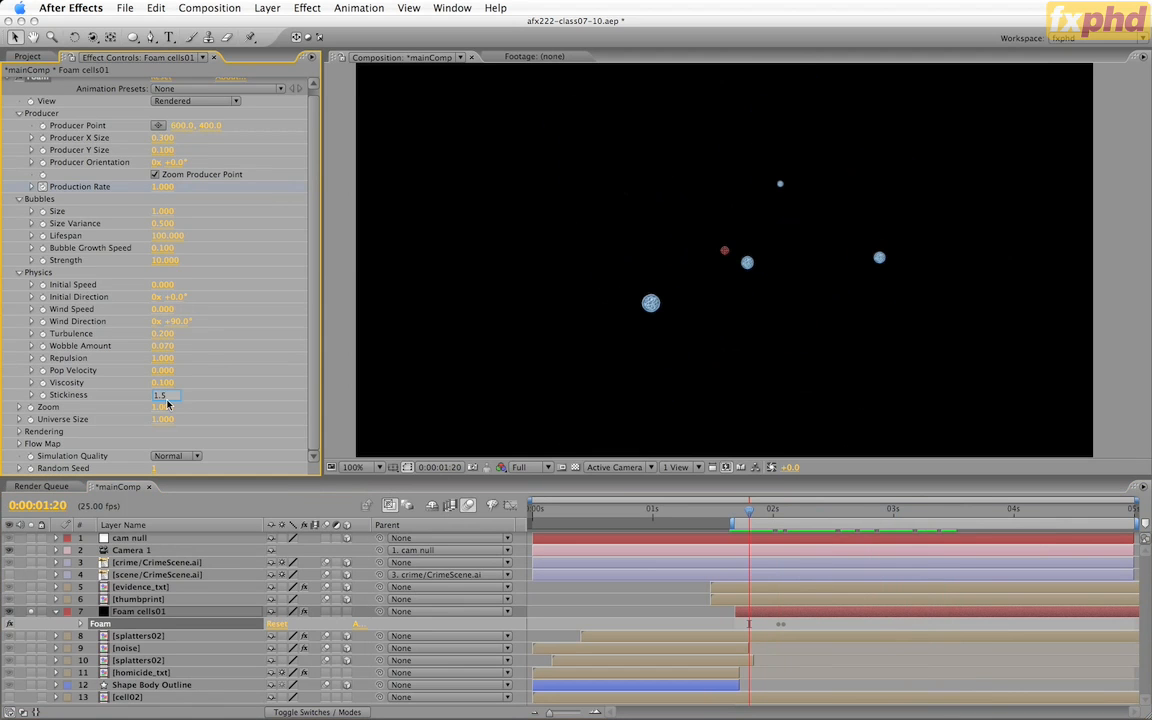
{"action": "key", "text": "Return"}
{"action": "left_click", "coordinate": [737, 517]}
{"action": "key", "text": "space"}
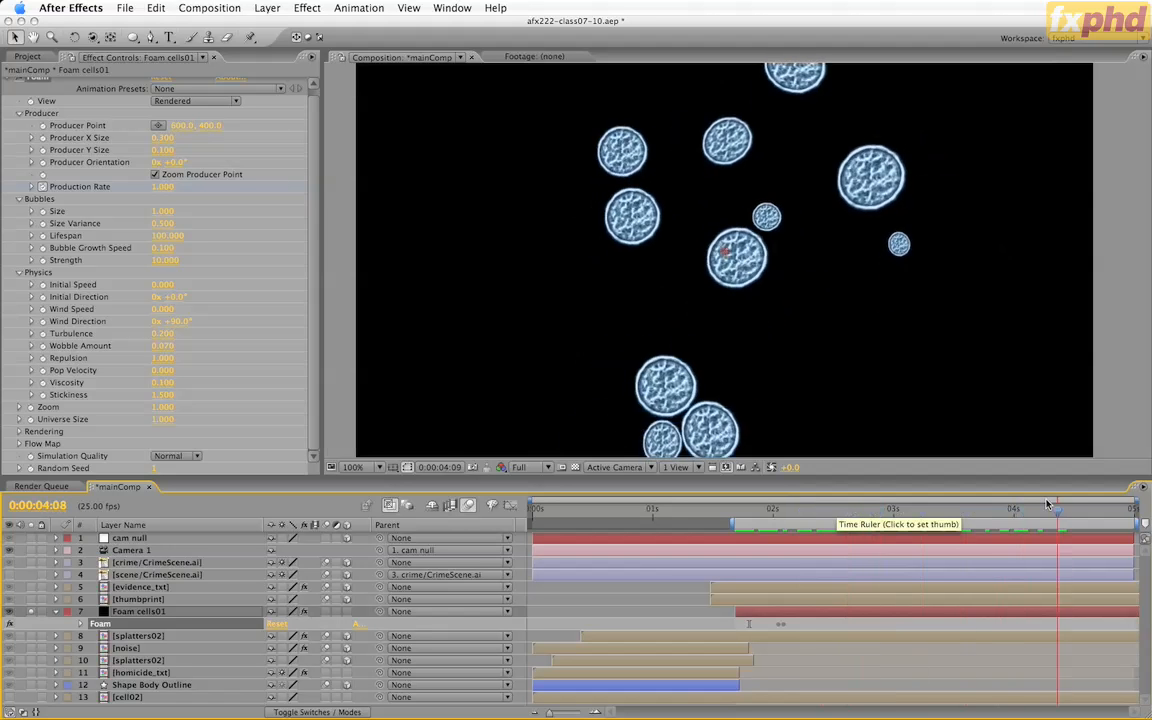
Step: Return the current time to 0:00:01:17, turn off solo for the Foam cells01 layer and make it a 3D layer
{"action": "left_click", "coordinate": [782, 508]}
{"action": "key", "text": "comma"}
{"action": "left_click_drag", "start_coordinate": [782, 508], "coordinate": [735, 516]}
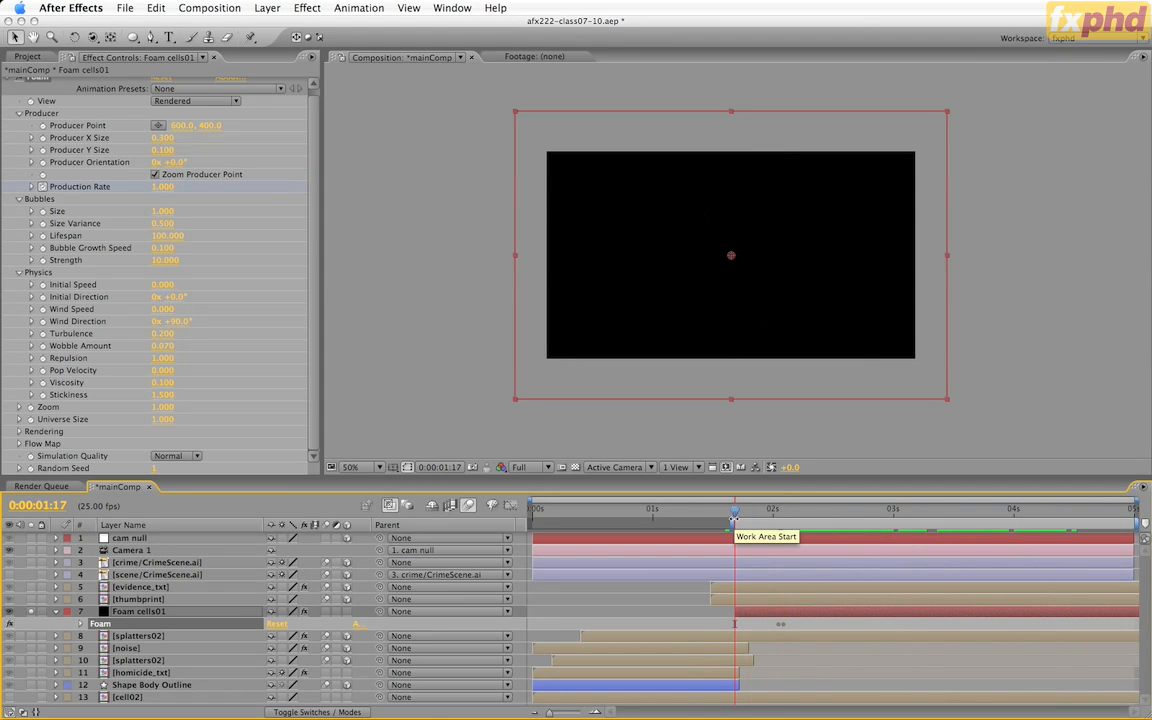
{"action": "left_click", "coordinate": [347, 612]}
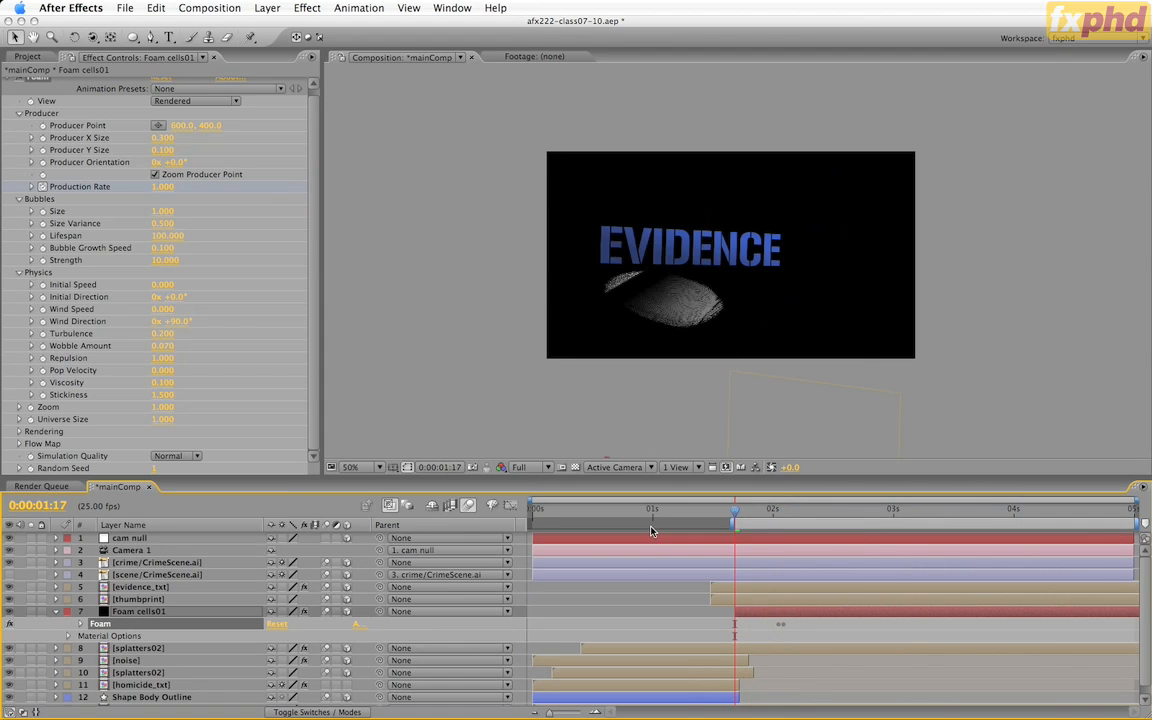
Step: Advance to 0:00:01:19 and examine where the 3D layers sit outside the composition frame
{"action": "key", "text": "Page_Down"}
{"action": "left_click", "coordinate": [643, 411]}
{"action": "key", "text": "Page_Down"}
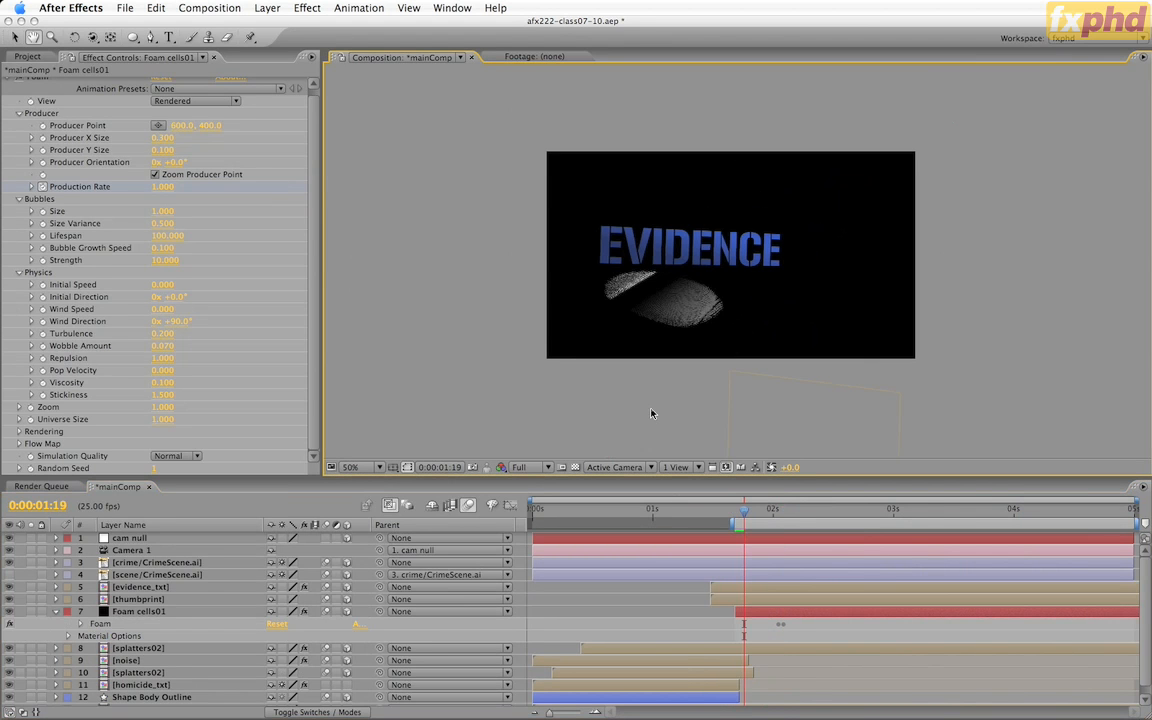
{"action": "key", "text": "h"}
{"action": "left_click_drag", "start_coordinate": [651, 413], "coordinate": [638, 147]}
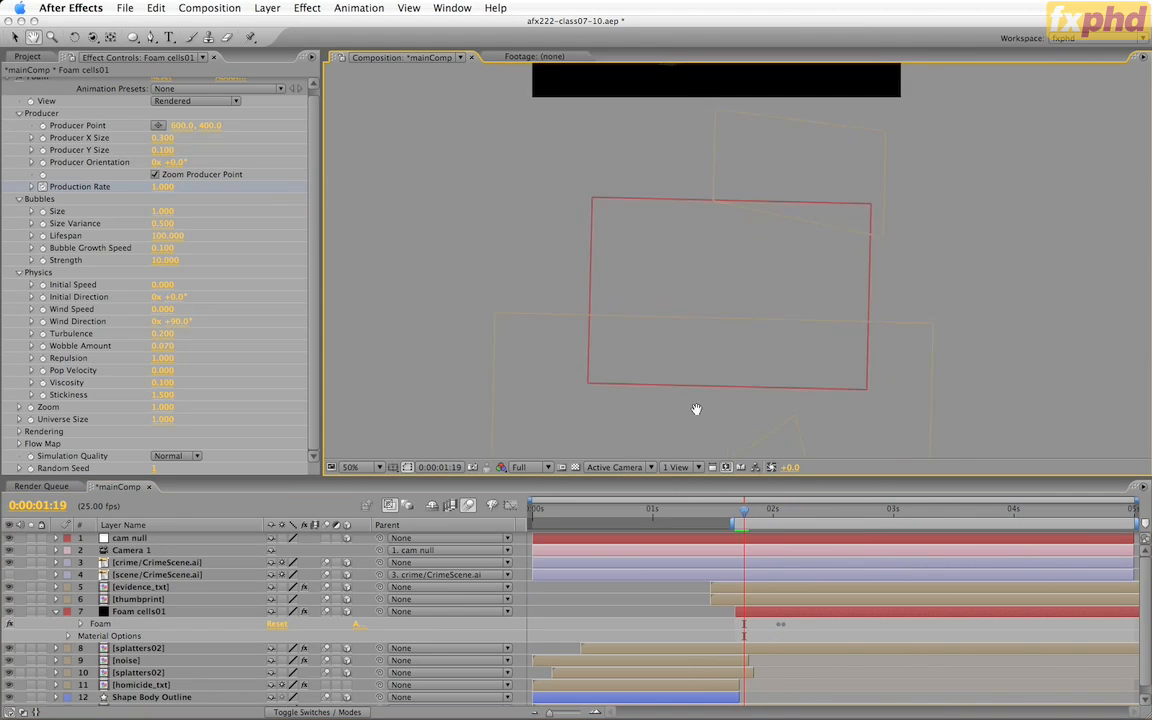
{"action": "left_click_drag", "start_coordinate": [697, 406], "coordinate": [676, 207]}
{"action": "left_click_drag", "start_coordinate": [669, 386], "coordinate": [663, 180]}
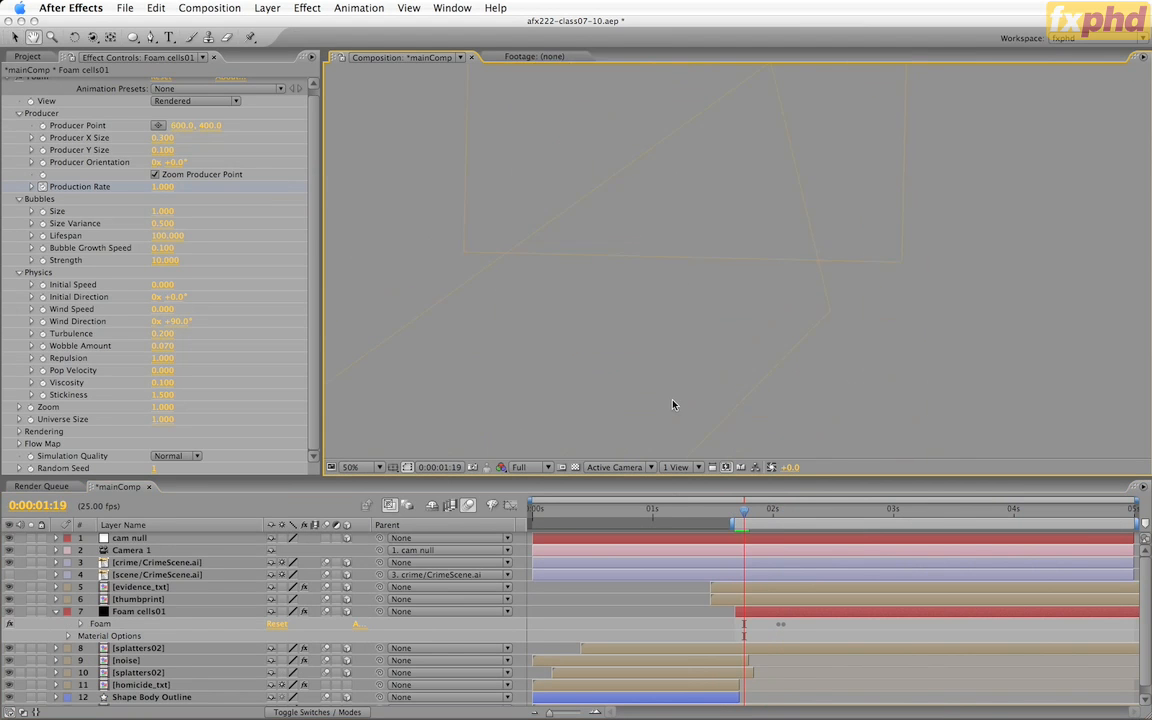
{"action": "key", "text": "v"}
{"action": "key", "text": "comma"}
{"action": "key", "text": "comma"}
{"action": "key", "text": "comma"}
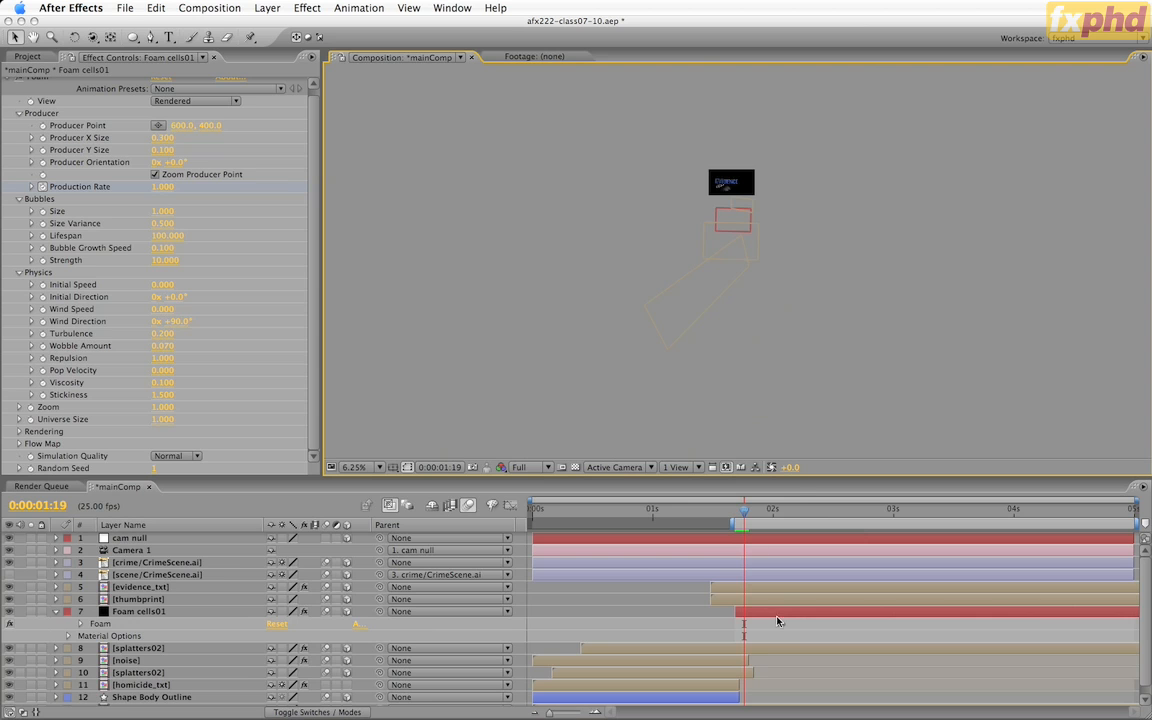
Step: Select the Foam cells01 layer, reveal its Position and set the Y value to -1200
{"action": "left_click", "coordinate": [777, 621]}
{"action": "key", "text": "h"}
{"action": "left_click_drag", "start_coordinate": [680, 328], "coordinate": [666, 361]}
{"action": "key", "text": "period"}
{"action": "key", "text": "period"}
{"action": "key", "text": "period"}
{"action": "key", "text": "space"}
{"action": "left_click_drag", "start_coordinate": [742, 430], "coordinate": [772, 262]}
{"action": "key", "text": "v"}
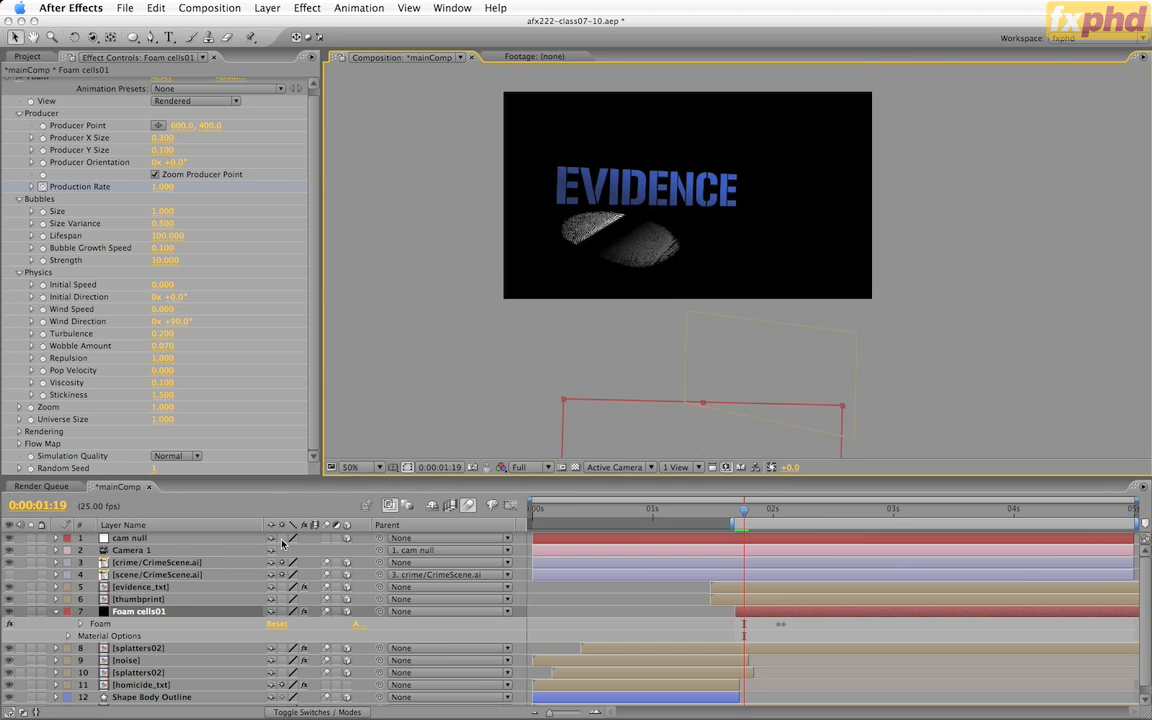
{"action": "key", "text": "p"}
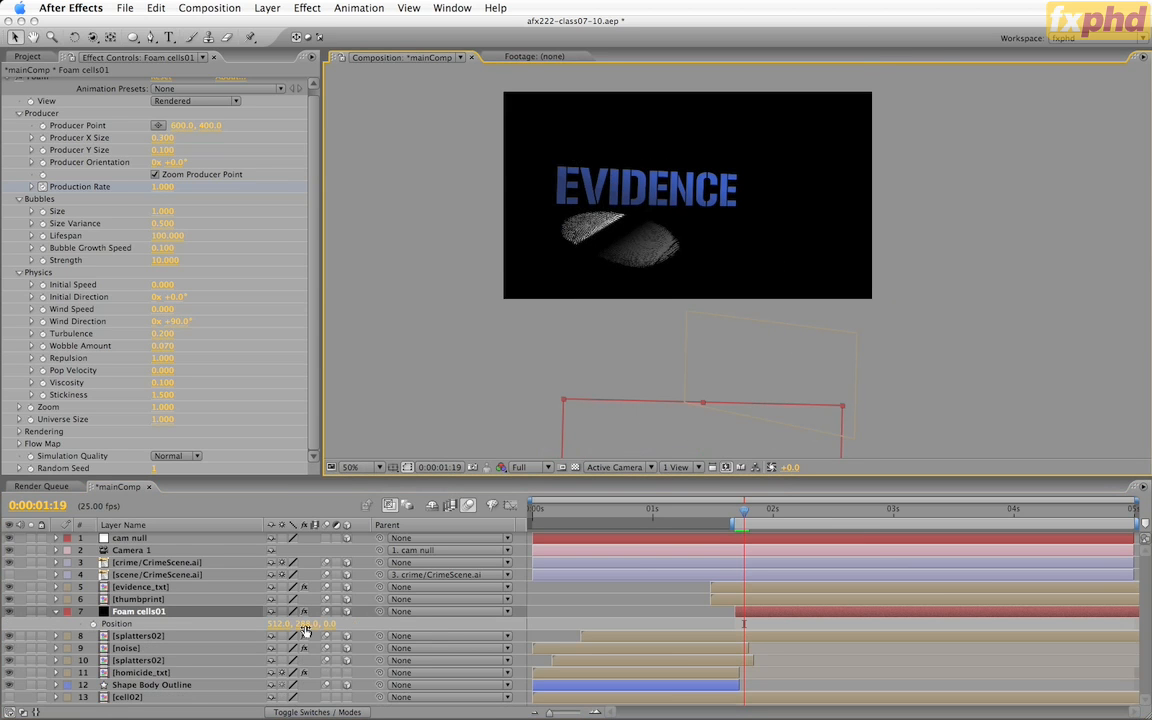
{"action": "left_click", "coordinate": [305, 623]}
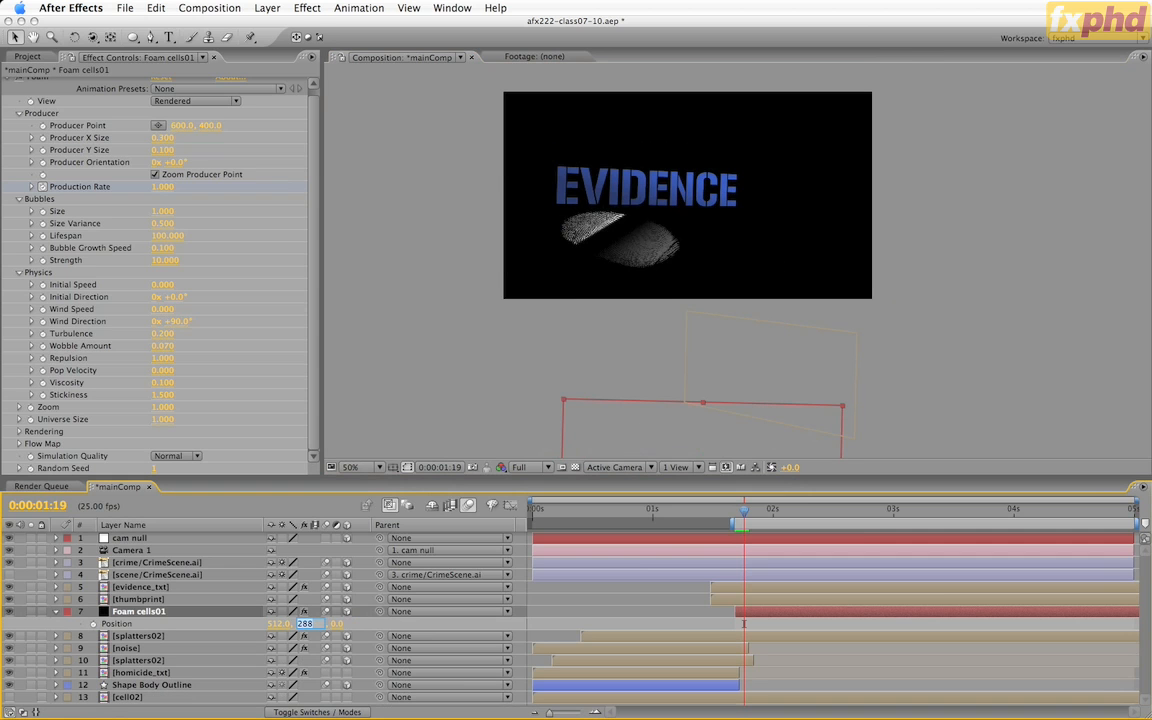
{"action": "type", "text": "-1200"}
{"action": "key", "text": "Return"}
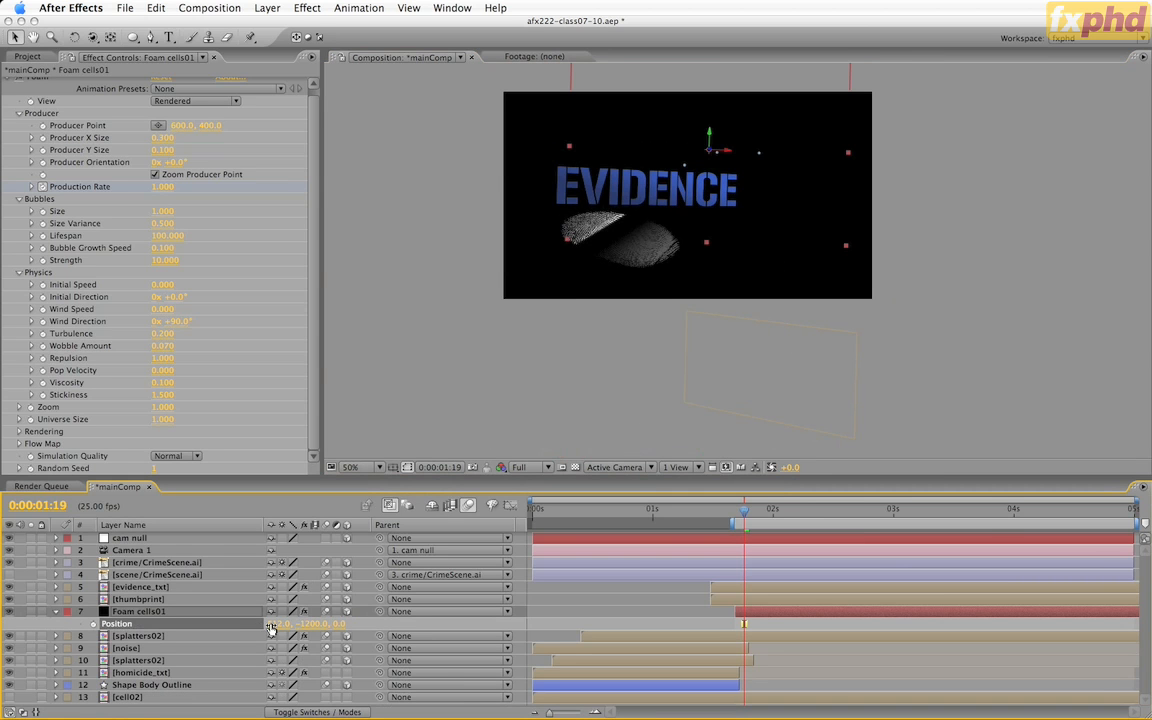
Step: Set the Foam cells01 layer's X Position to 100 and its Z Position to 800
{"action": "left_click_drag", "start_coordinate": [270, 627], "coordinate": [3, 586]}
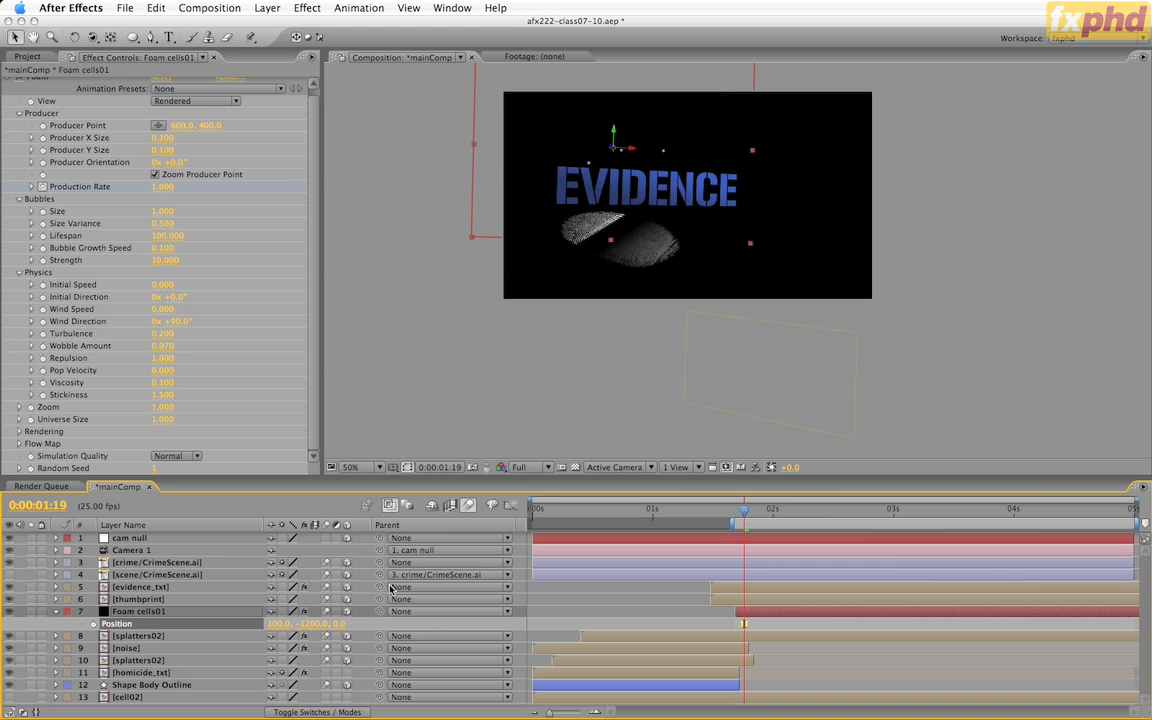
{"action": "left_click", "coordinate": [336, 624]}
{"action": "type", "text": "800"}
{"action": "key", "text": "Return"}
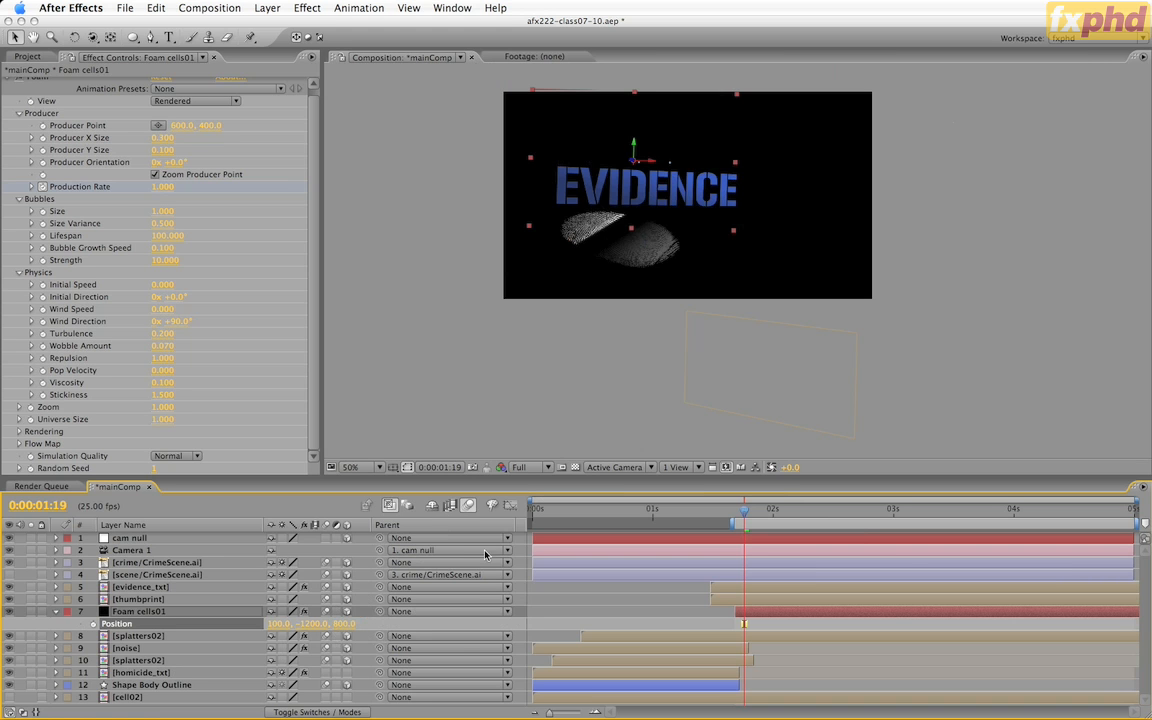
Step: Shift the Foam cells01 layer to an X Position of -120 and check the cells at 0:00:02:00 and 0:00:02:05
{"action": "left_click_drag", "start_coordinate": [276, 624], "coordinate": [127, 636]}
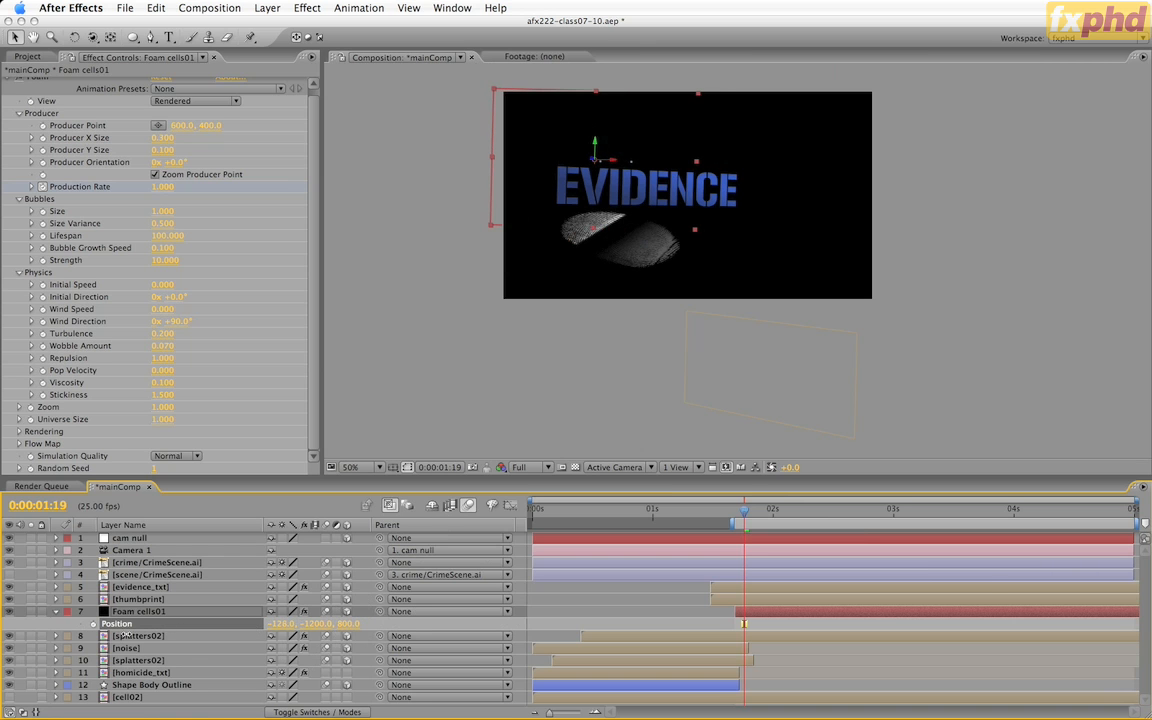
{"action": "key", "text": "Right"}
{"action": "key", "text": "Right"}
{"action": "left_click", "coordinate": [773, 513]}
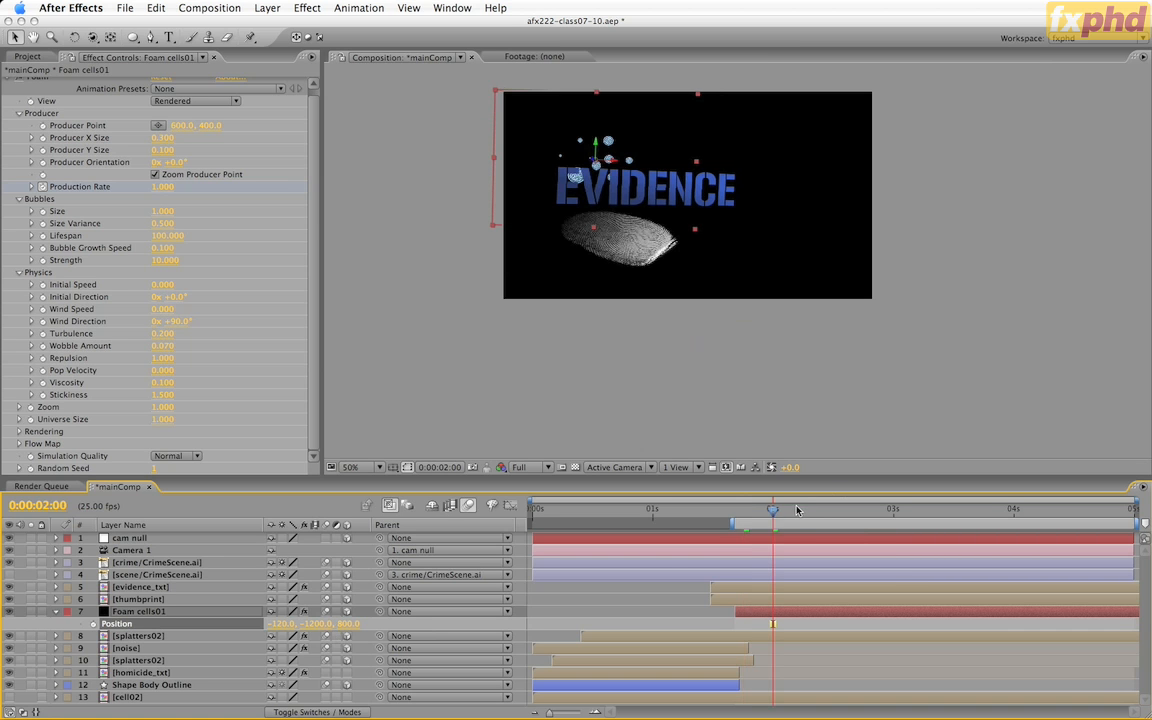
{"action": "left_click", "coordinate": [797, 510]}
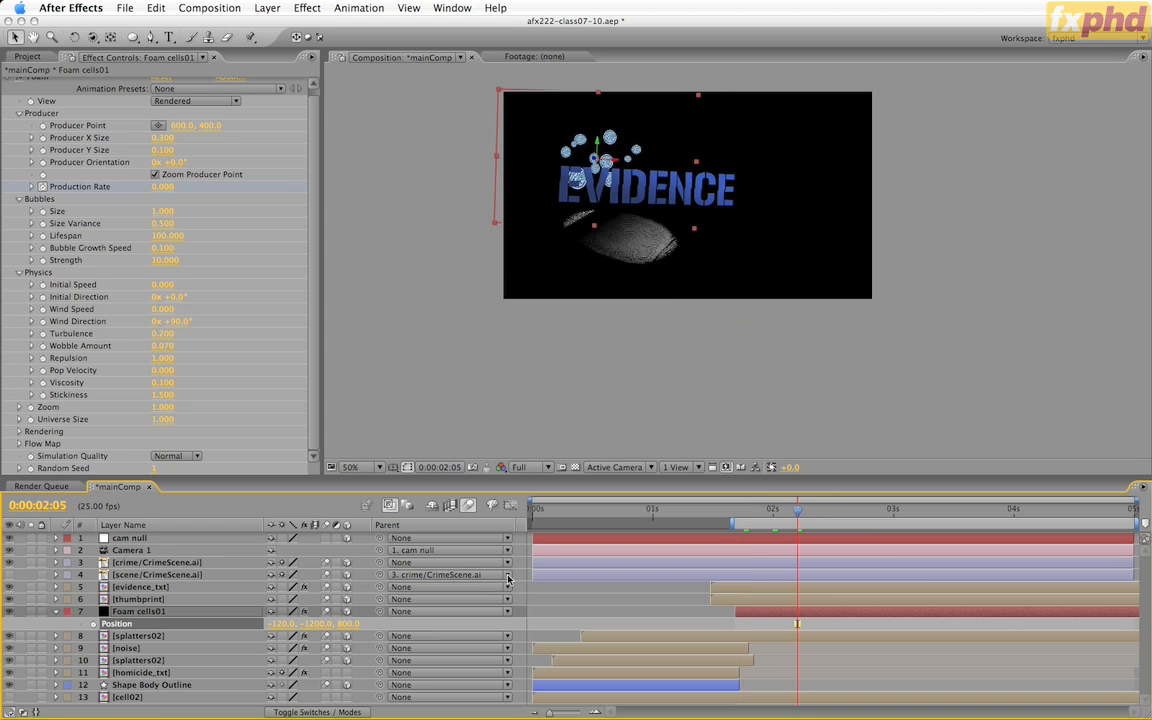
Step: Raise the Foam cells01 layer to a Y Position of about -1316.5 so the cells sit over the top of the EVIDENCE text
{"action": "left_click_drag", "start_coordinate": [603, 148], "coordinate": [605, 104]}
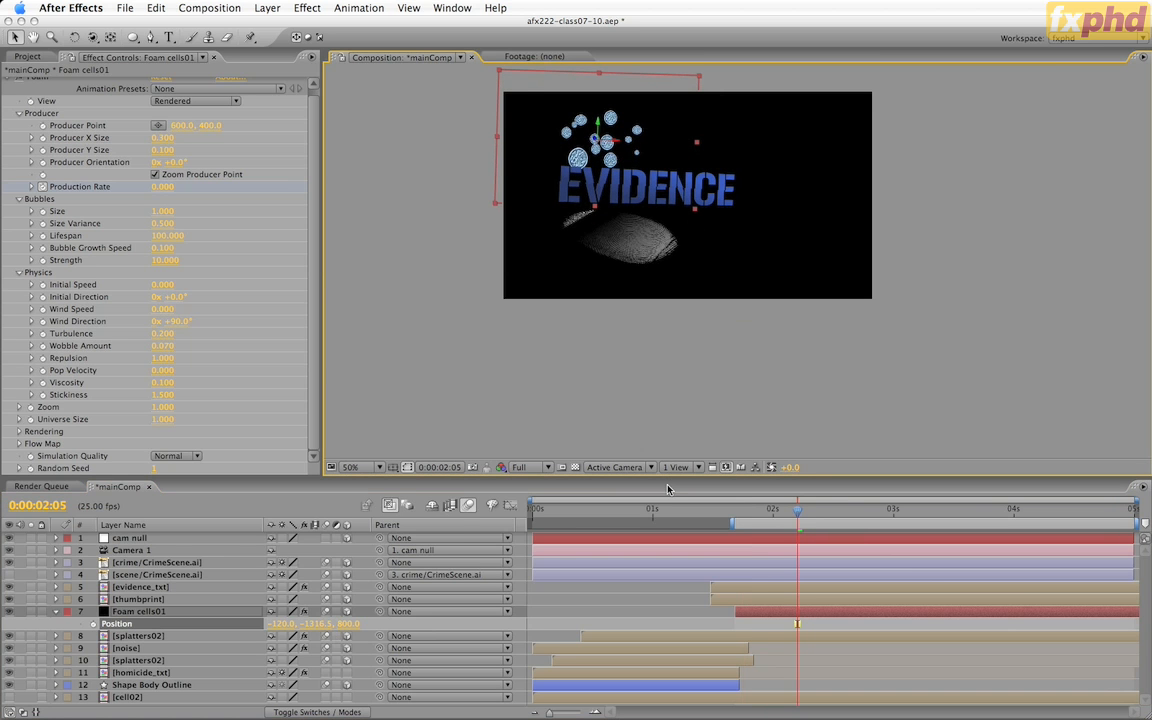
{"action": "key", "text": "period"}
{"action": "key", "text": "space"}
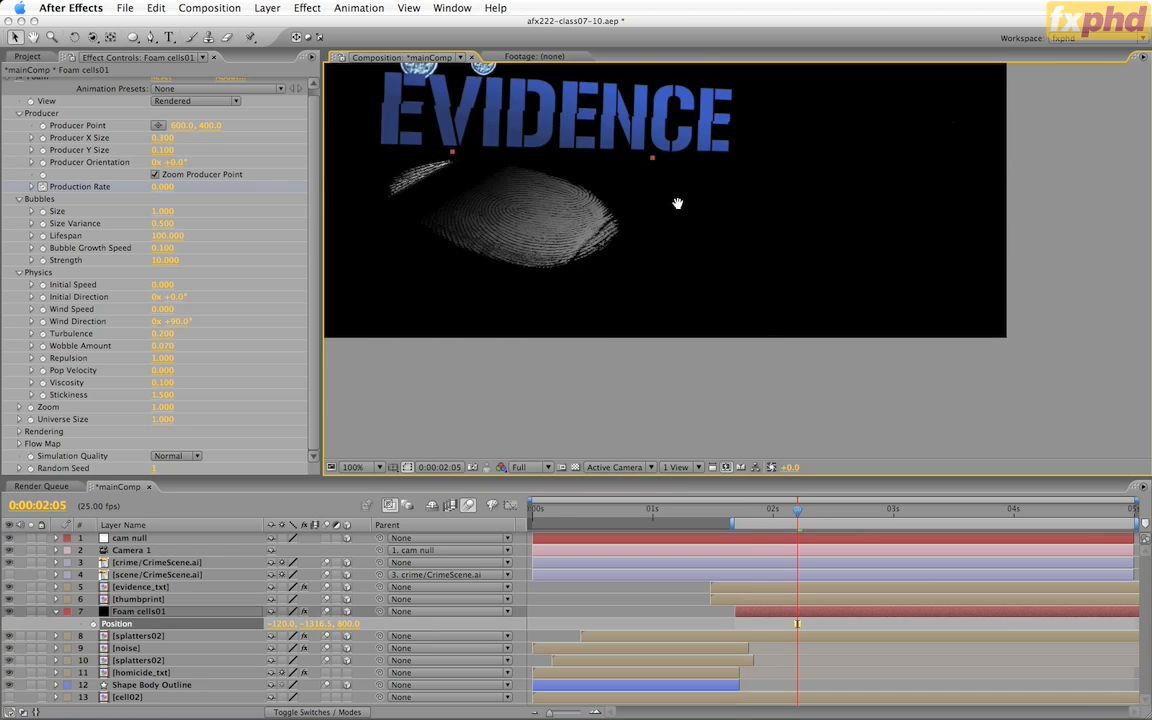
{"action": "left_click_drag", "start_coordinate": [540, 193], "coordinate": [632, 309]}
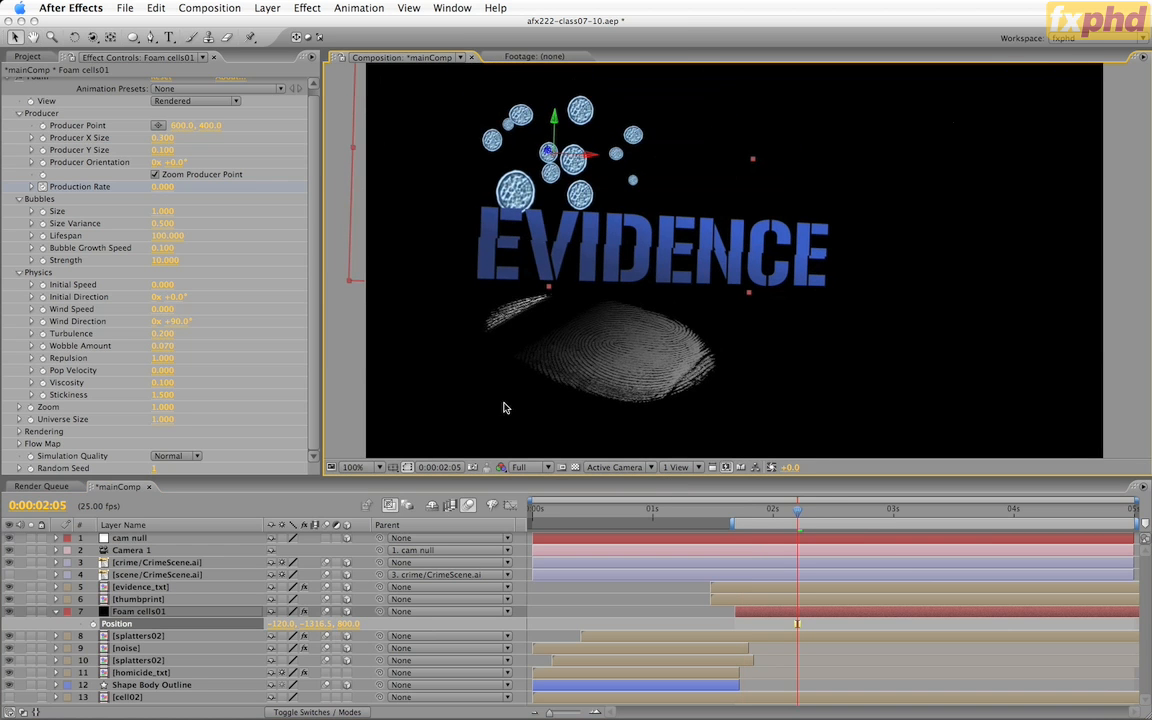
Step: Add Box Blur with Blur Radius 0.5 and Iterations 3 to the Foam cells01 layer, and collapse both effects' settings
{"action": "left_click", "coordinate": [165, 611]}
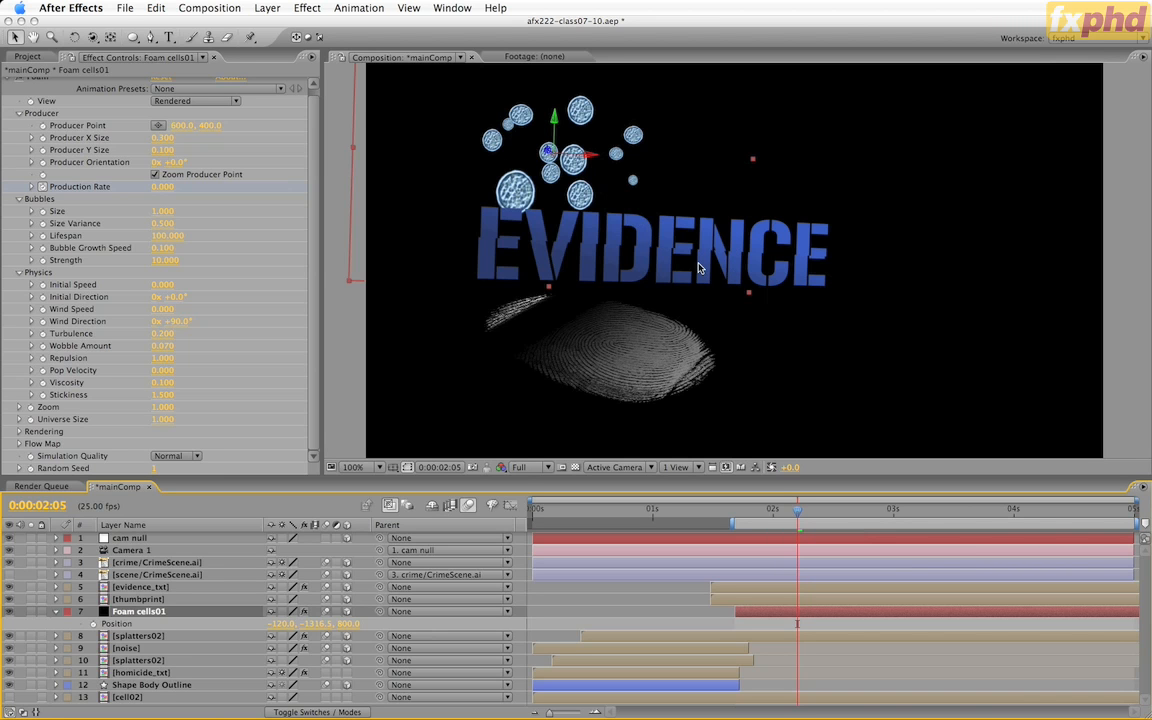
{"action": "key", "text": "alt+shift+super+e"}
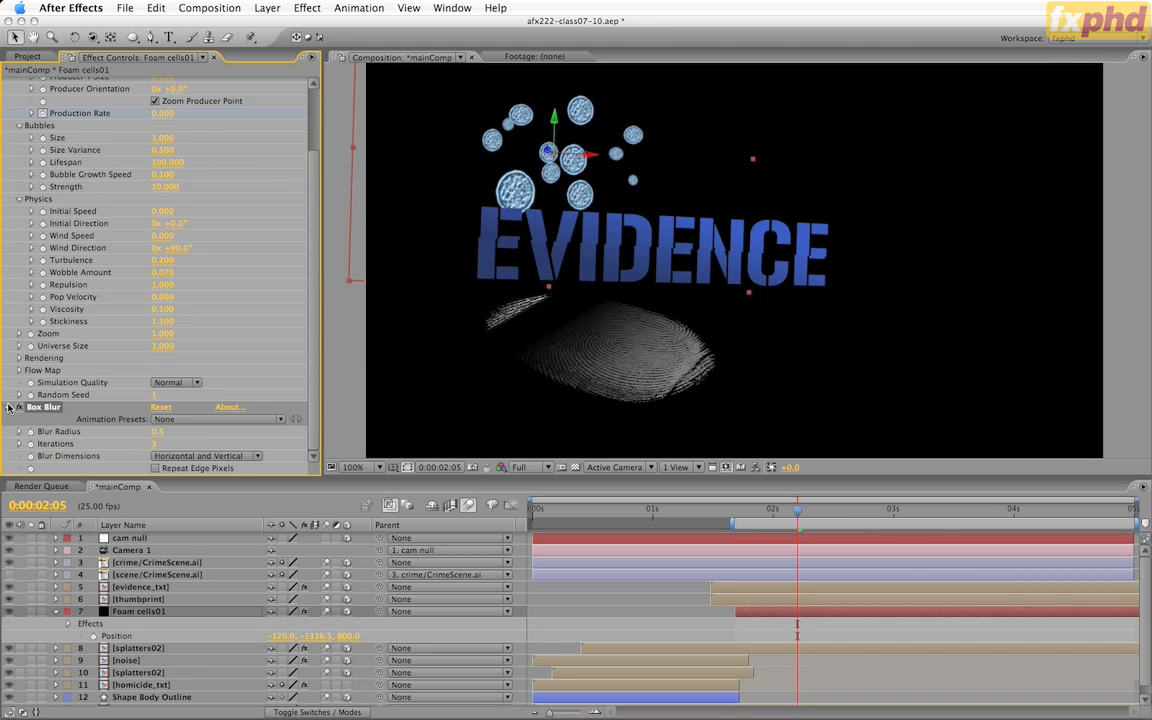
{"action": "scroll", "coordinate": [230, 192], "scroll_direction": "up", "scroll_amount": 3}
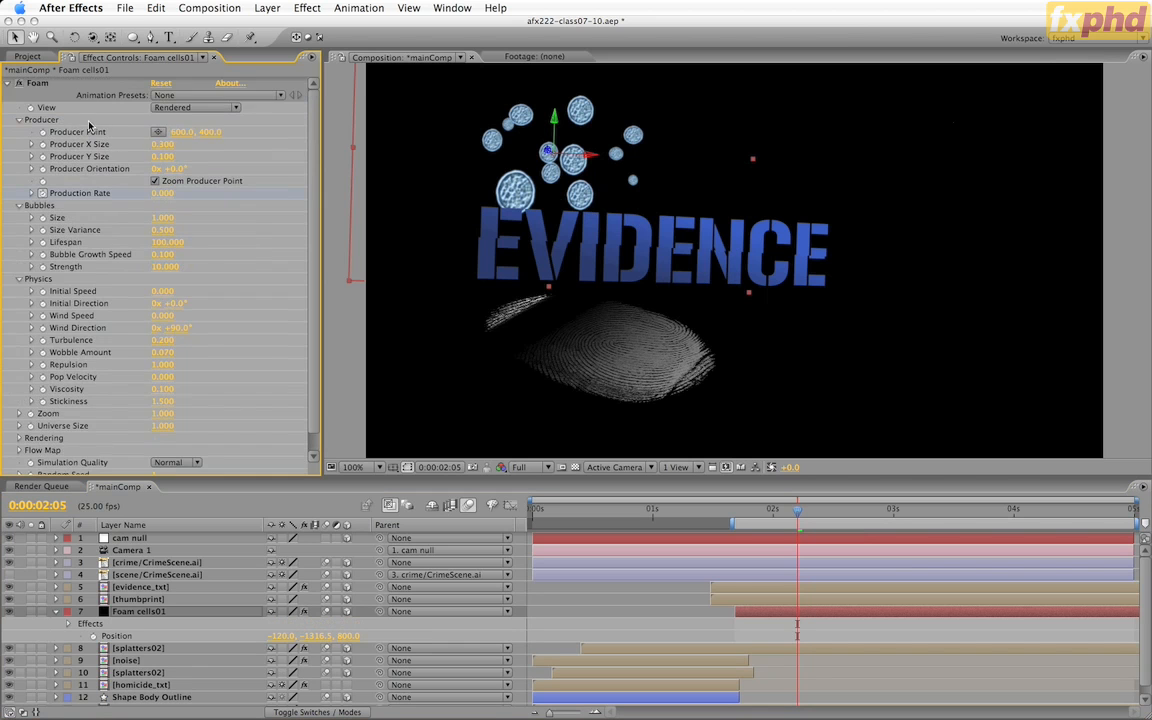
{"action": "left_click", "coordinate": [7, 83]}
{"action": "left_click", "coordinate": [107, 151]}
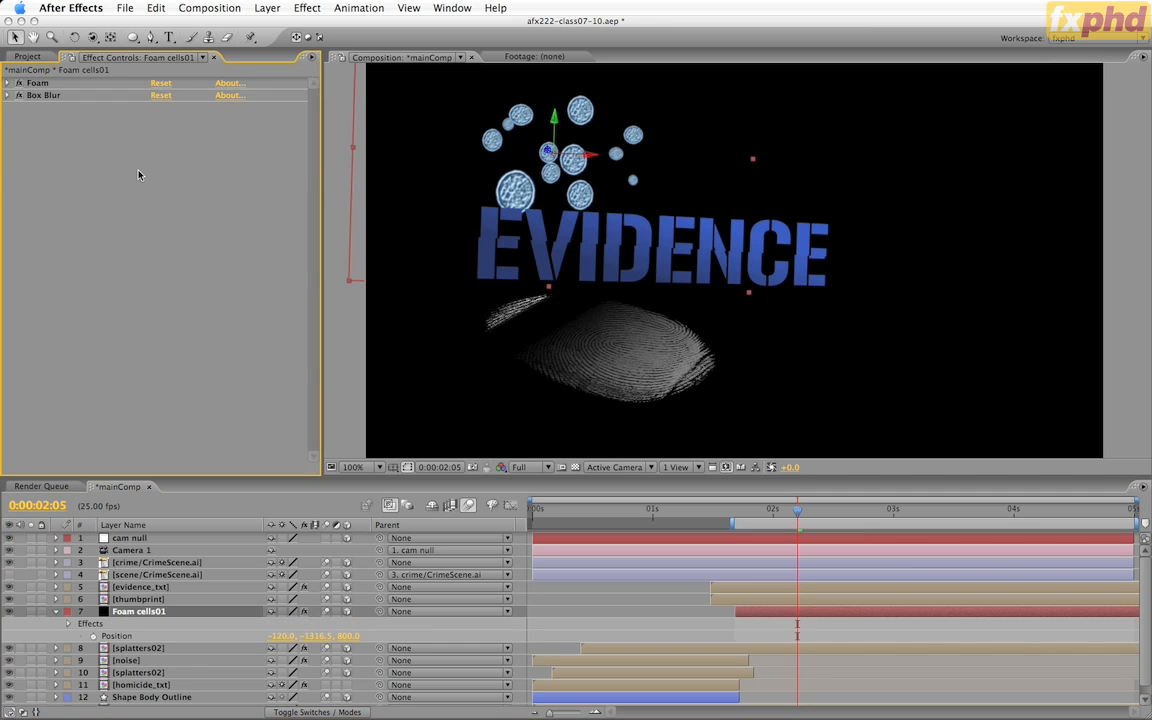
Step: Paste the CC Toner effect with blue midtones onto the Foam cells01 layer and duplicate the layer
{"action": "key", "text": "super+v"}
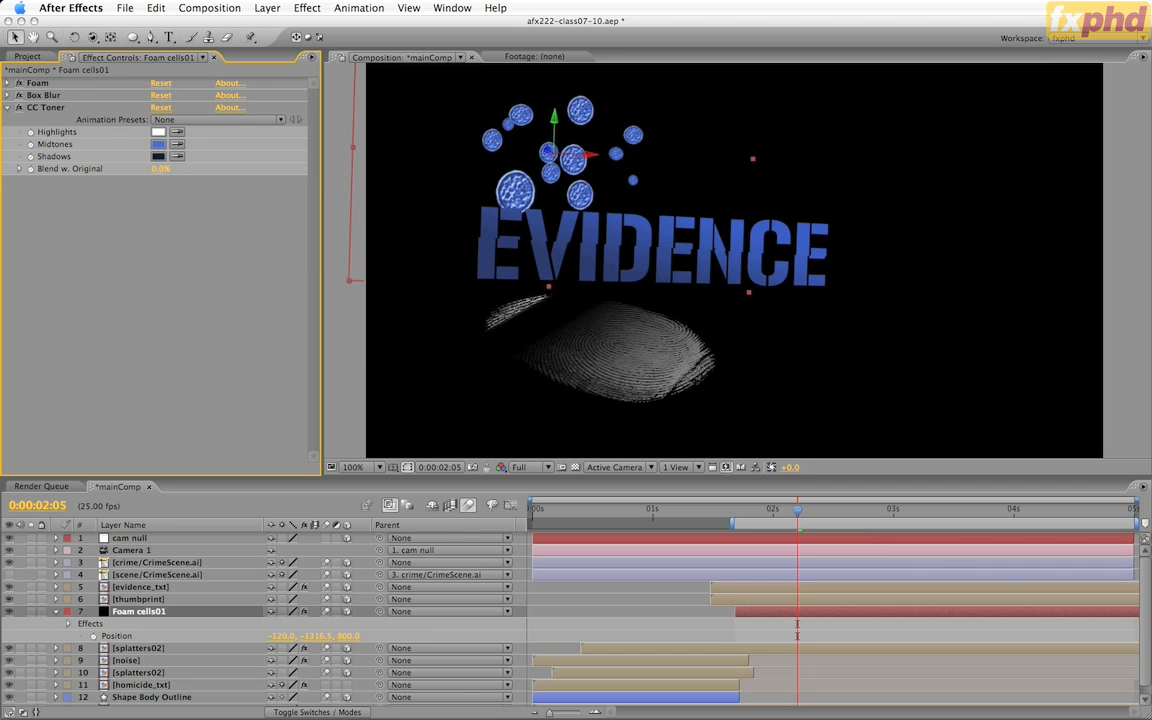
{"action": "key", "text": "super+d"}
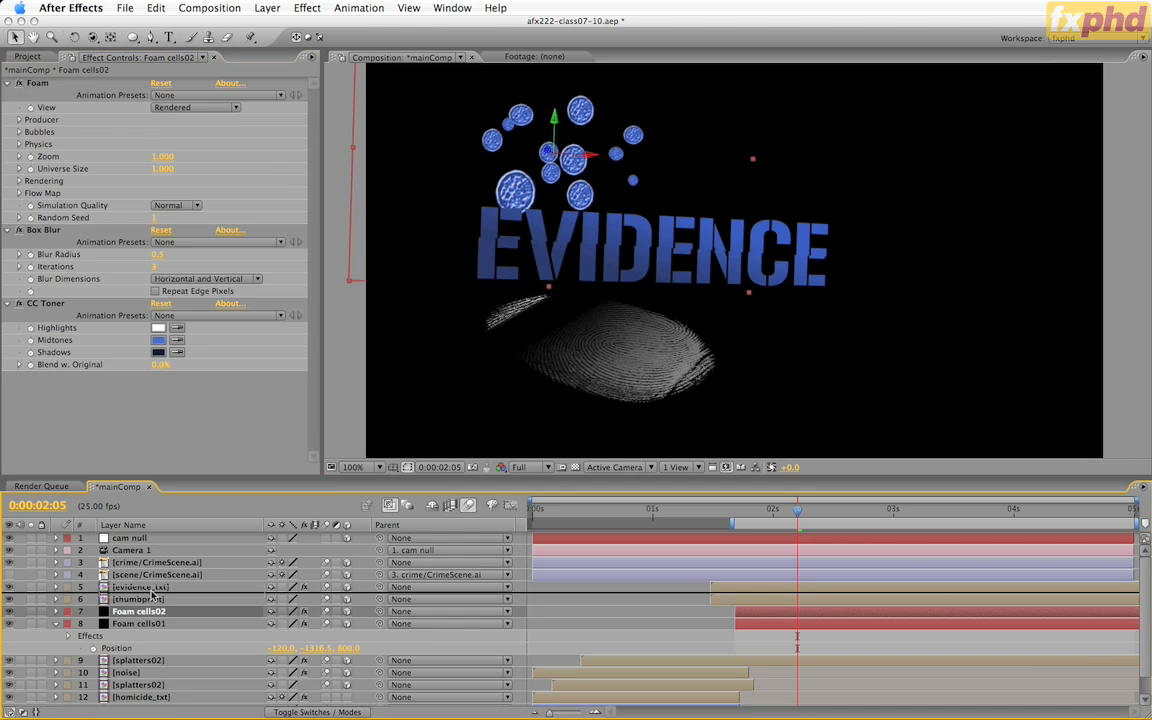
Step: Move the Foam cells02 layer above evidence_txt in the layer stack and set its Z Position to -1600
{"action": "left_click_drag", "start_coordinate": [150, 617], "coordinate": [152, 590]}
{"action": "key", "text": "p"}
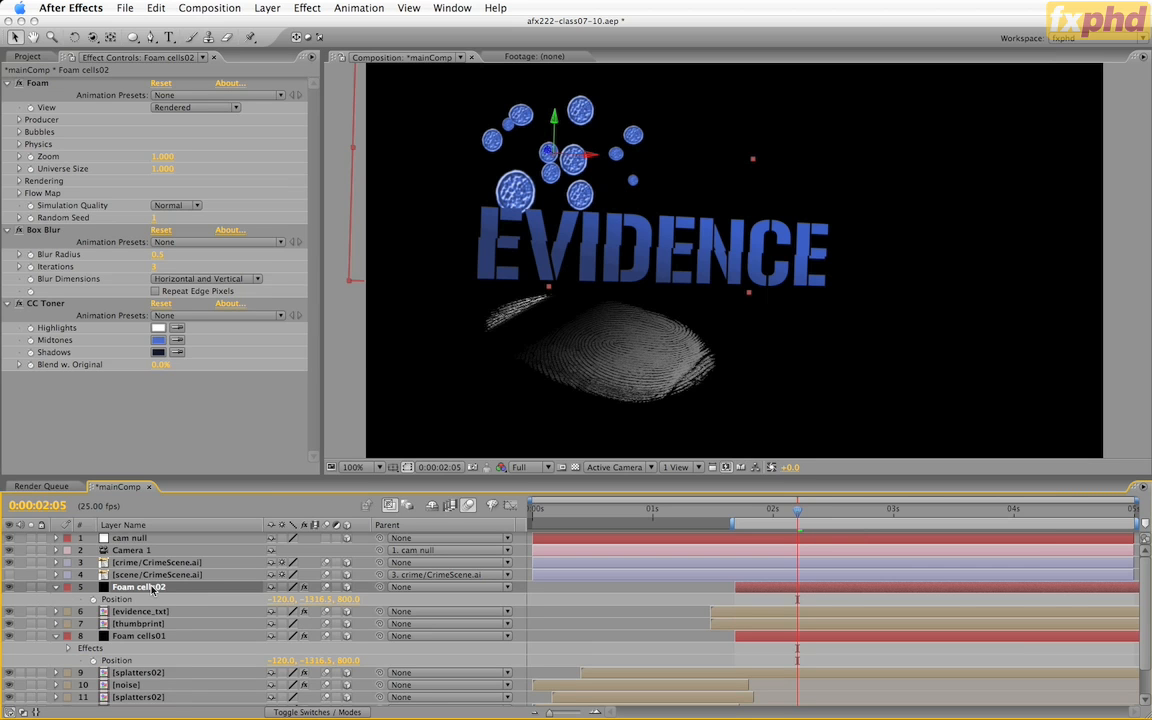
{"action": "left_click", "coordinate": [346, 598]}
{"action": "type", "text": "-1600"}
{"action": "key", "text": "Return"}
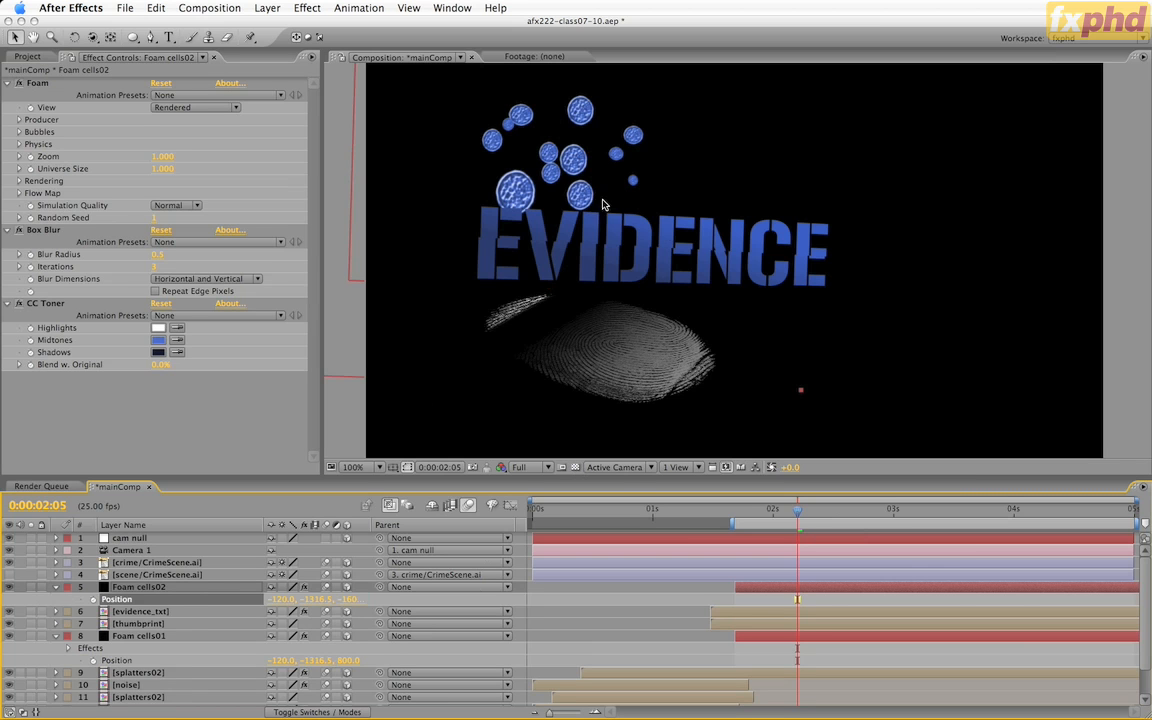
Step: Trim the start of the Foam cells02 layer to 0:00:02:00 and go to 0:00:02:10
{"action": "left_click_drag", "start_coordinate": [773, 510], "coordinate": [835, 523]}
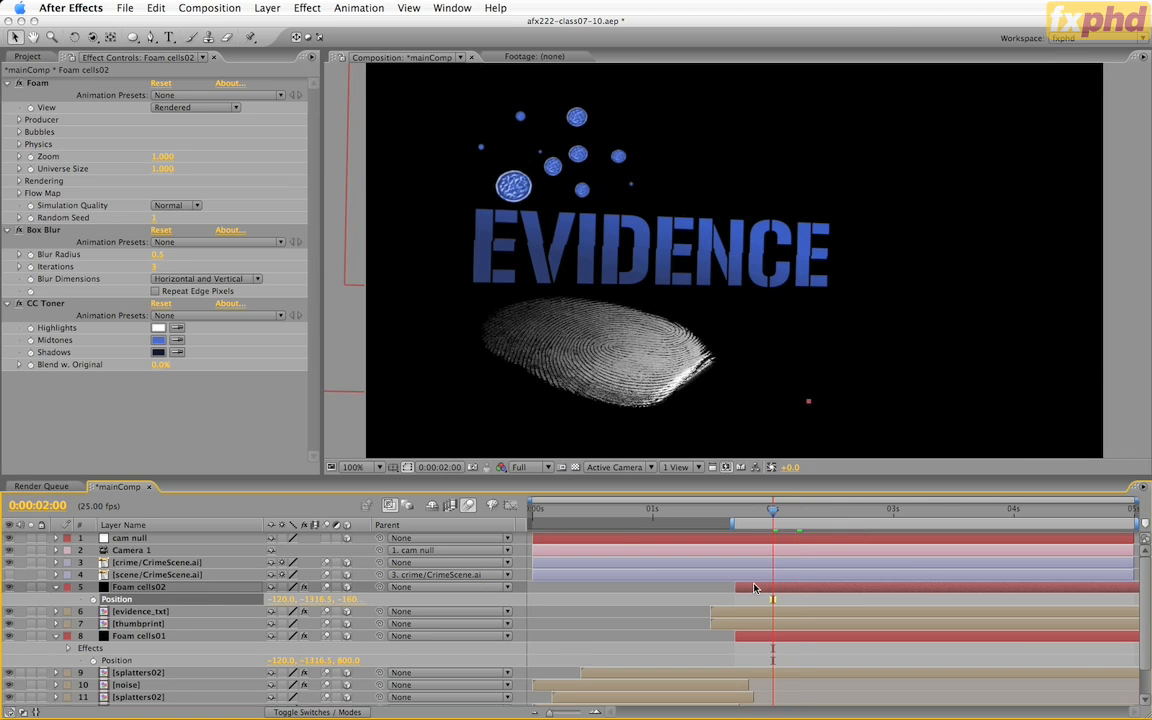
{"action": "key", "text": "alt+bracketleft"}
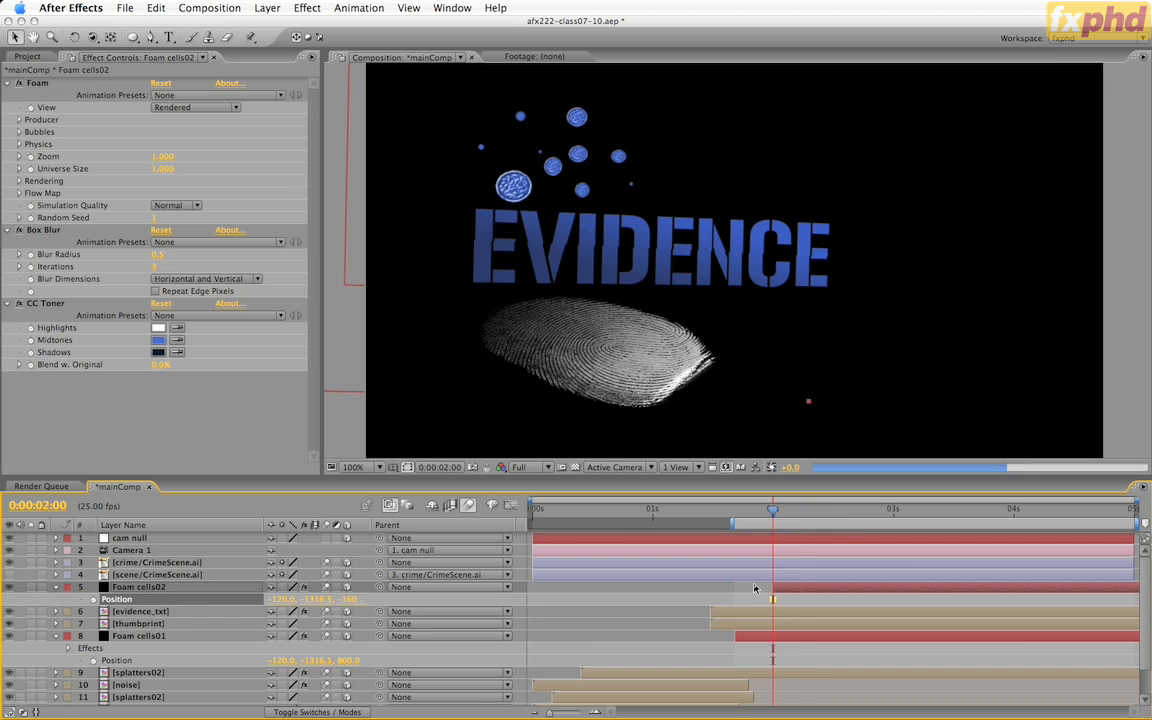
{"action": "left_click", "coordinate": [822, 511]}
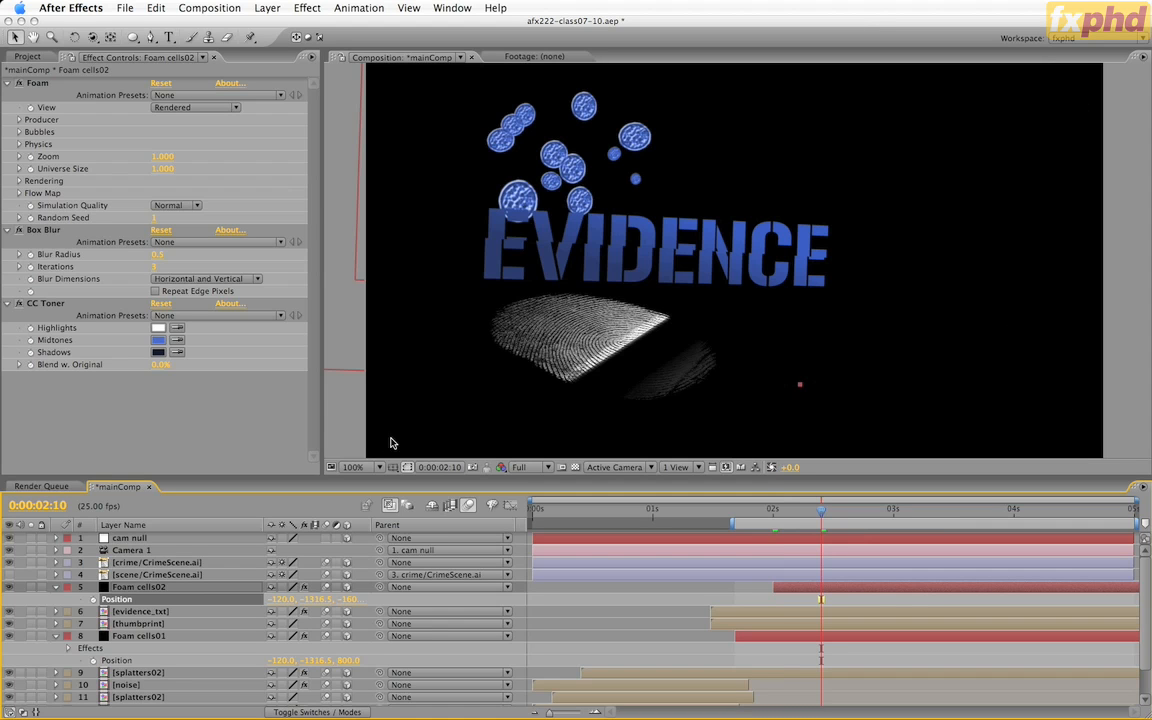
Step: Set the Foam cells02 layer's Y Position to -1000 and its X Position to 540
{"action": "left_click", "coordinate": [315, 600]}
{"action": "type", "text": "-1000"}
{"action": "key", "text": "Return"}
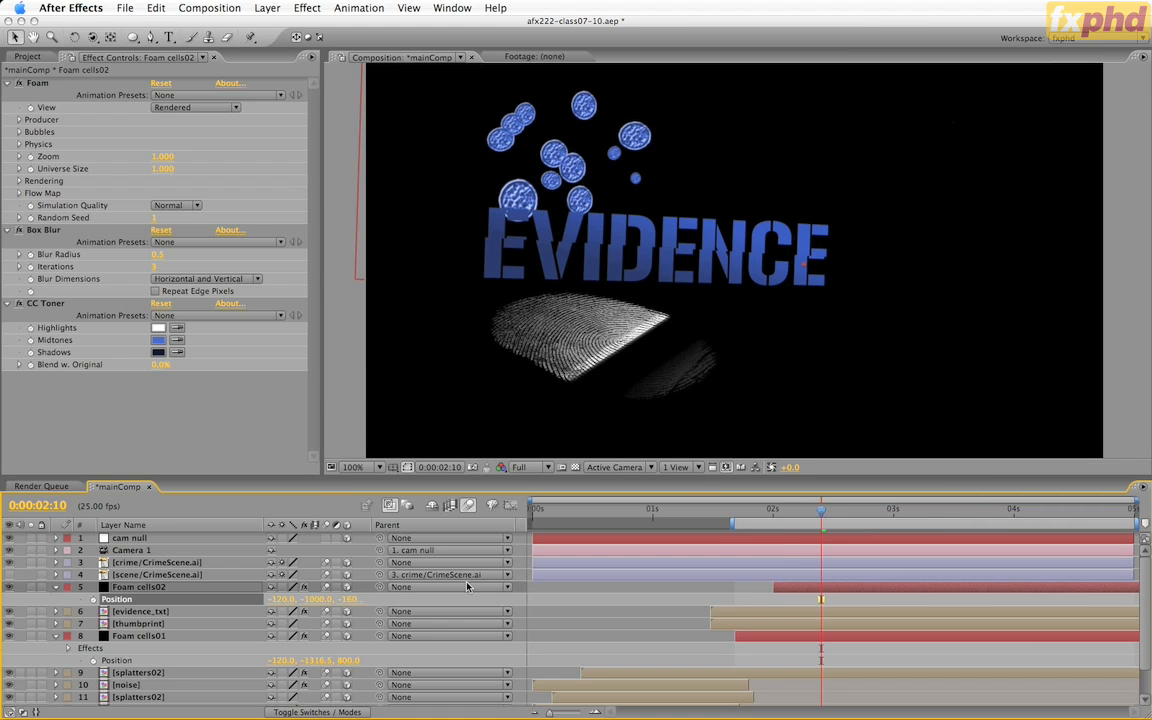
{"action": "key", "text": "comma"}
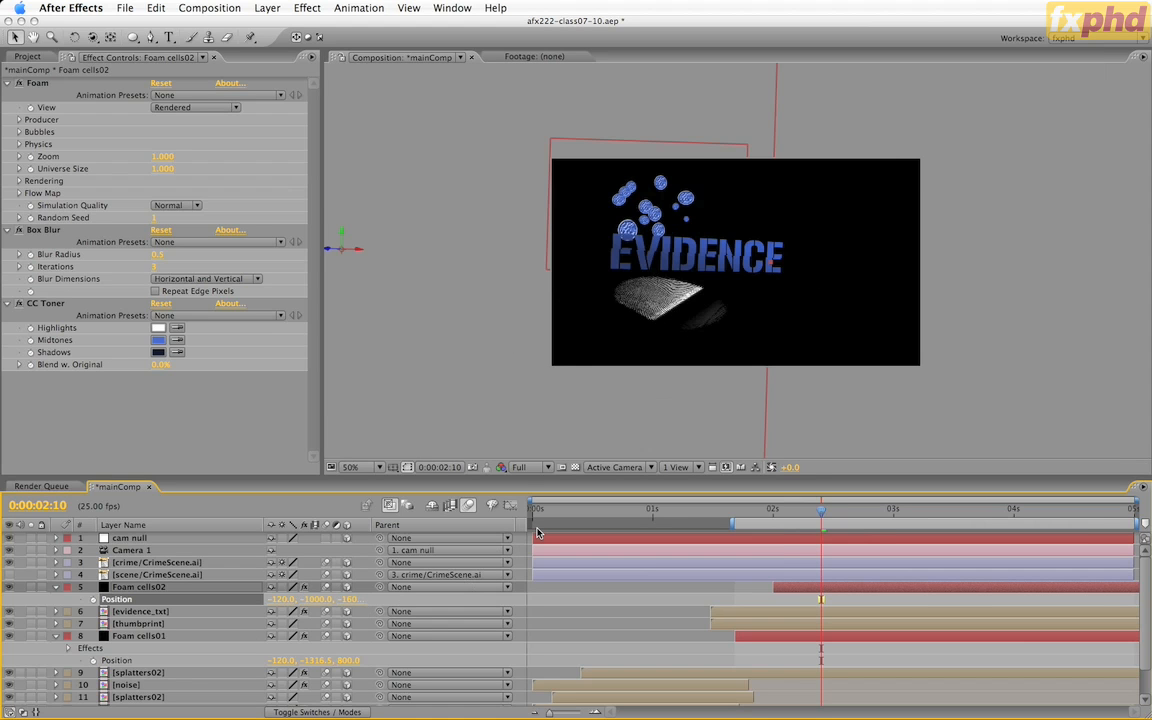
{"action": "key", "text": "comma"}
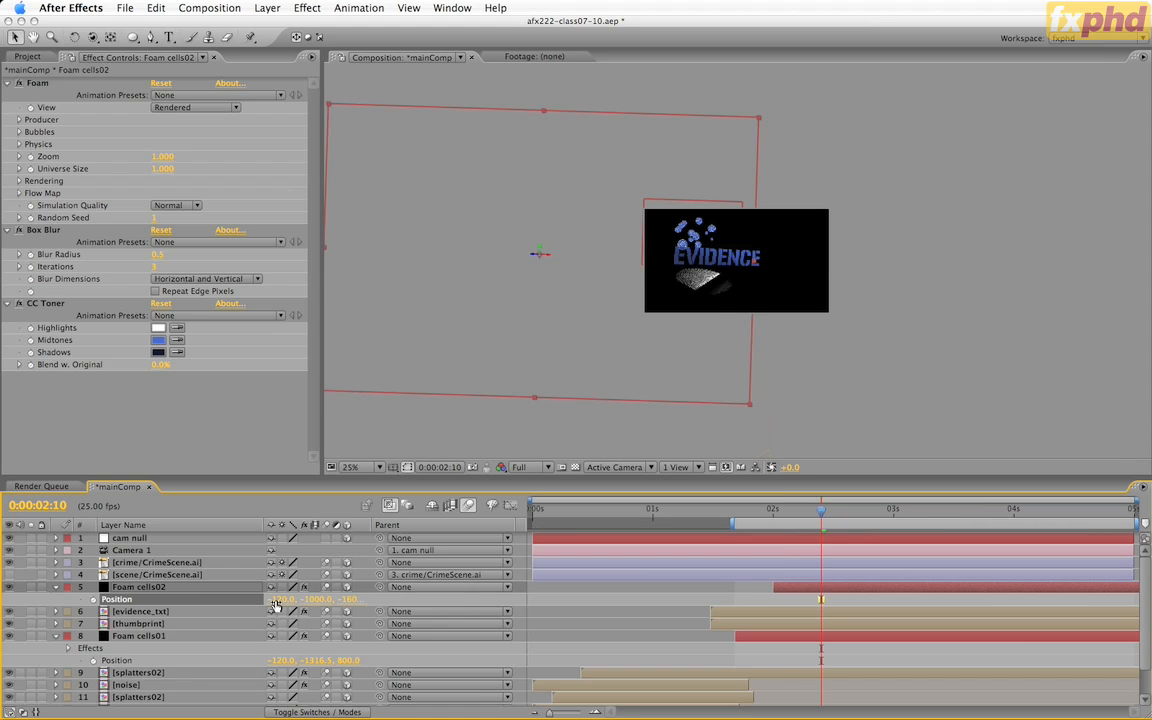
{"action": "left_click_drag", "start_coordinate": [273, 604], "coordinate": [710, 577]}
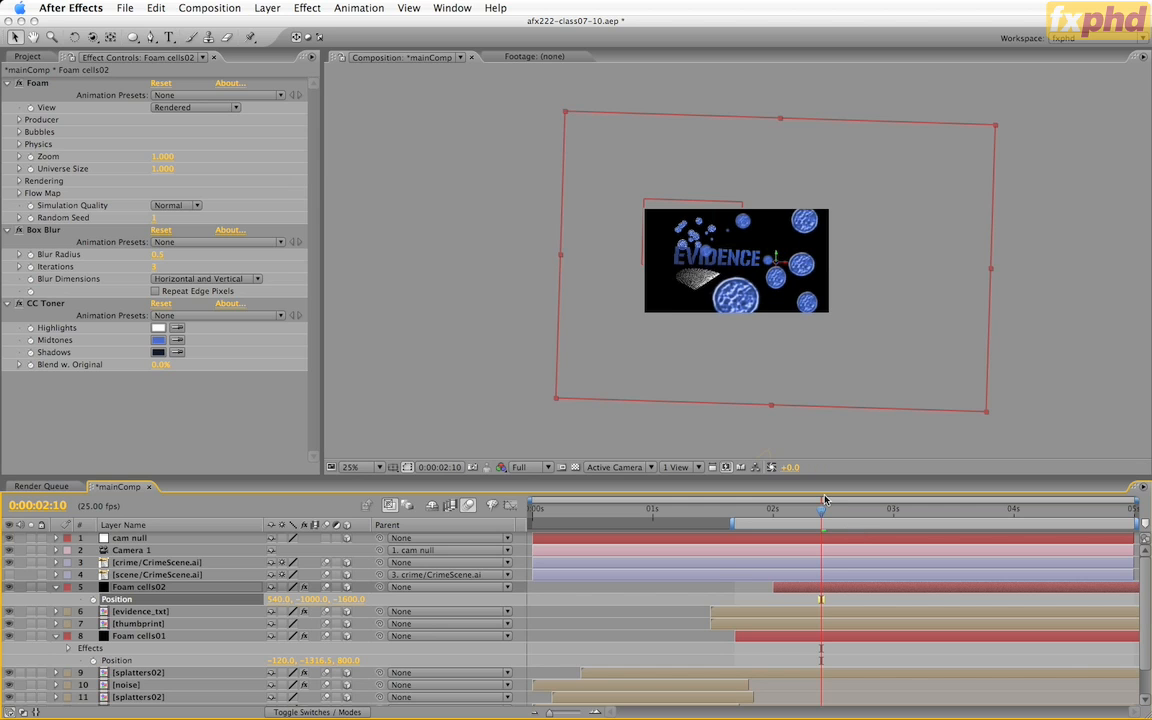
{"action": "key", "text": "period"}
{"action": "key", "text": "period"}
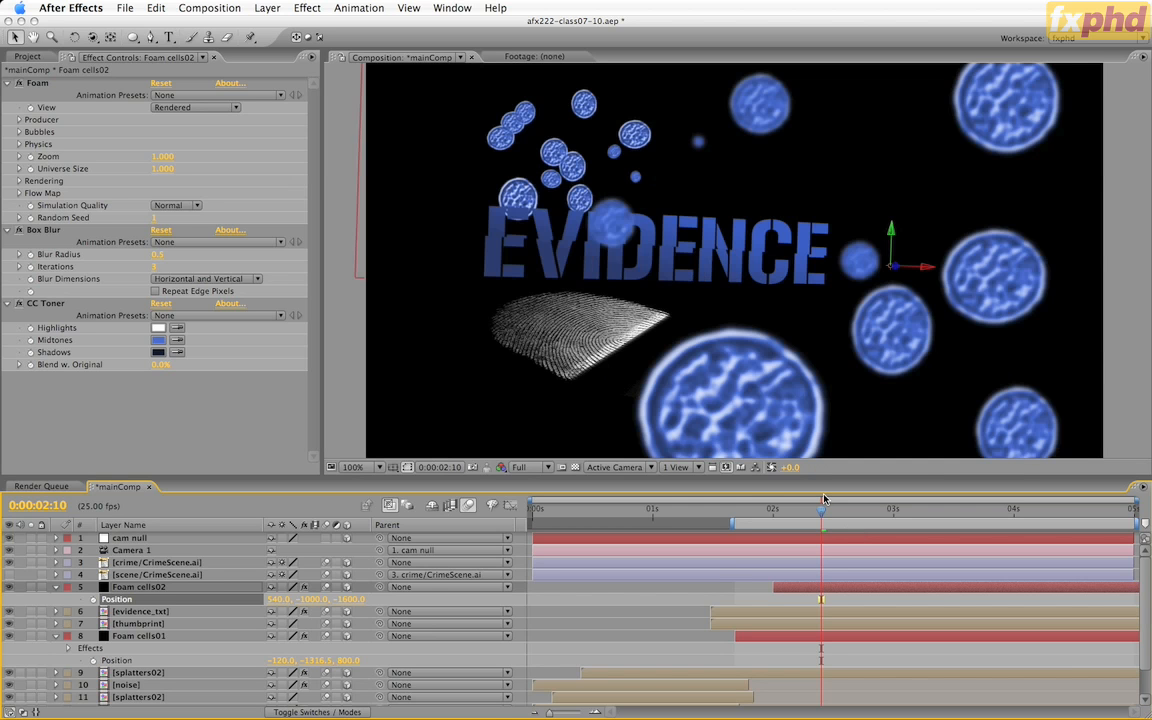
Step: Enlarge the composition viewer and set Foam cells02's Box Blur to Blur Radius 10 and Iterations 2
{"action": "left_click_drag", "start_coordinate": [750, 477], "coordinate": [753, 541]}
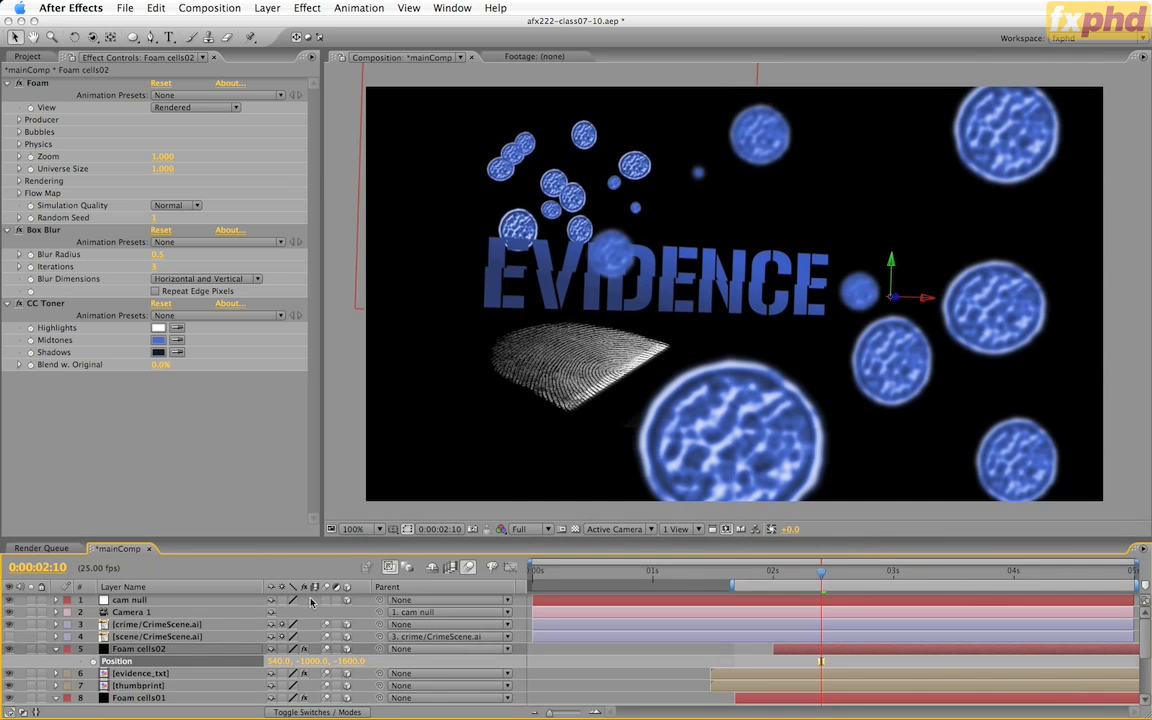
{"action": "left_click", "coordinate": [146, 650]}
{"action": "key", "text": "e"}
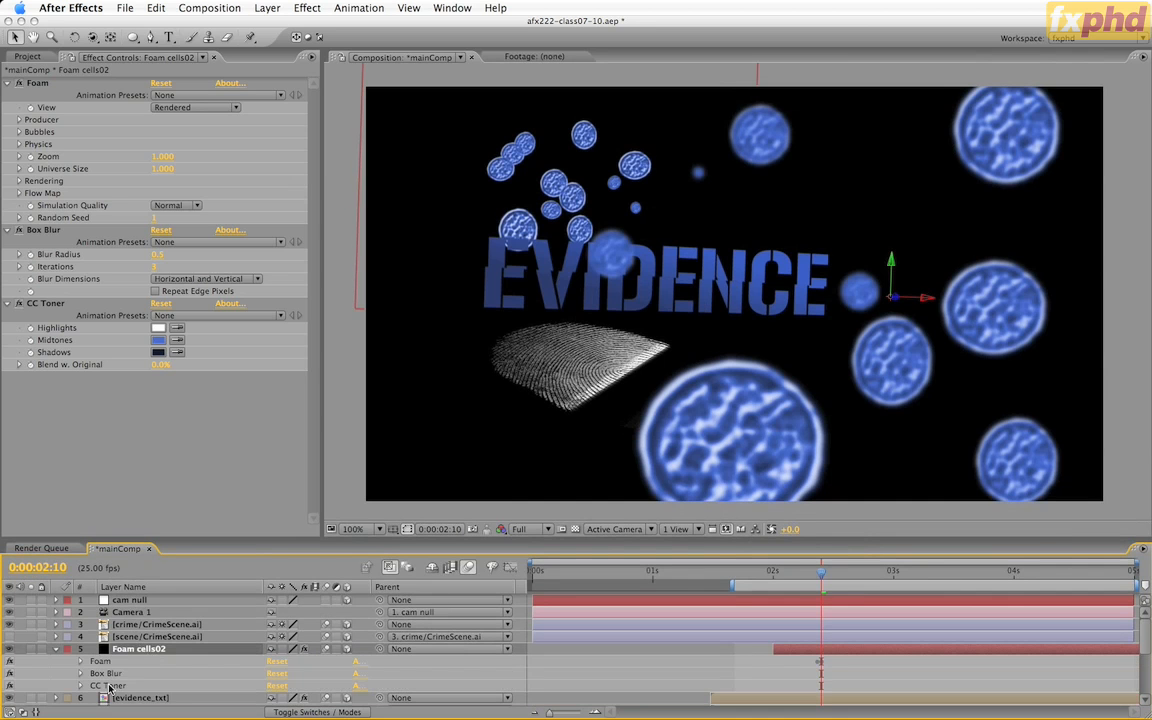
{"action": "left_click", "coordinate": [106, 673]}
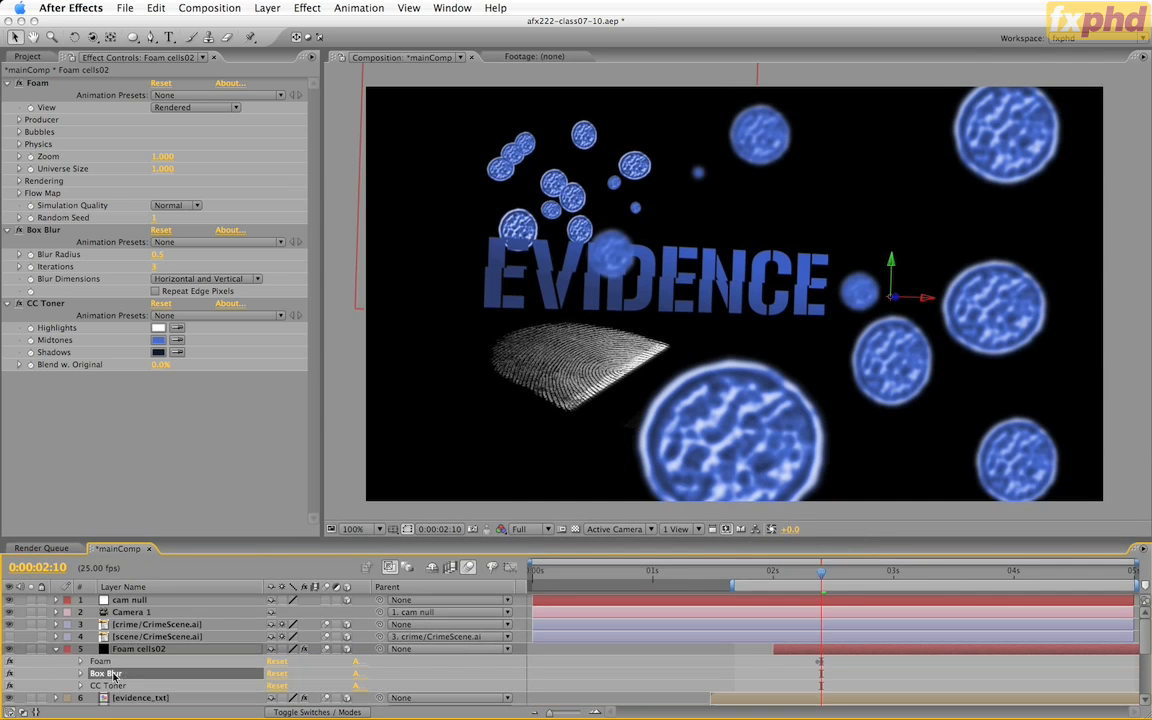
{"action": "left_click", "coordinate": [158, 255]}
{"action": "type", "text": "10"}
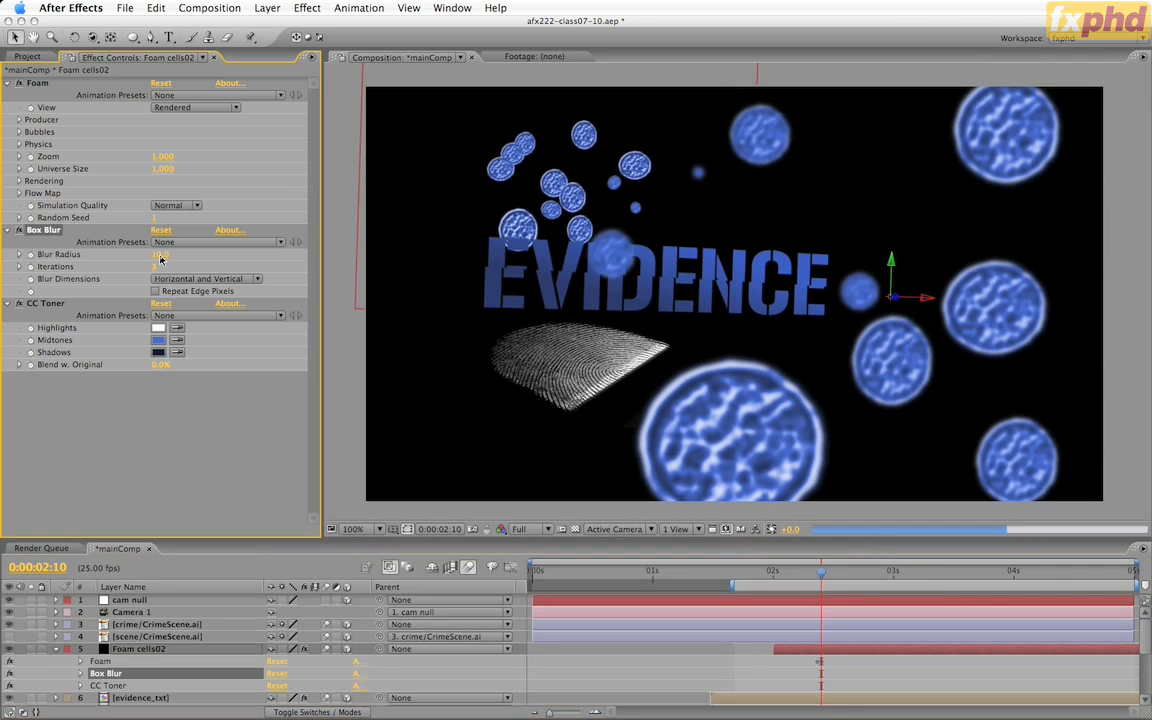
{"action": "key", "text": "Tab"}
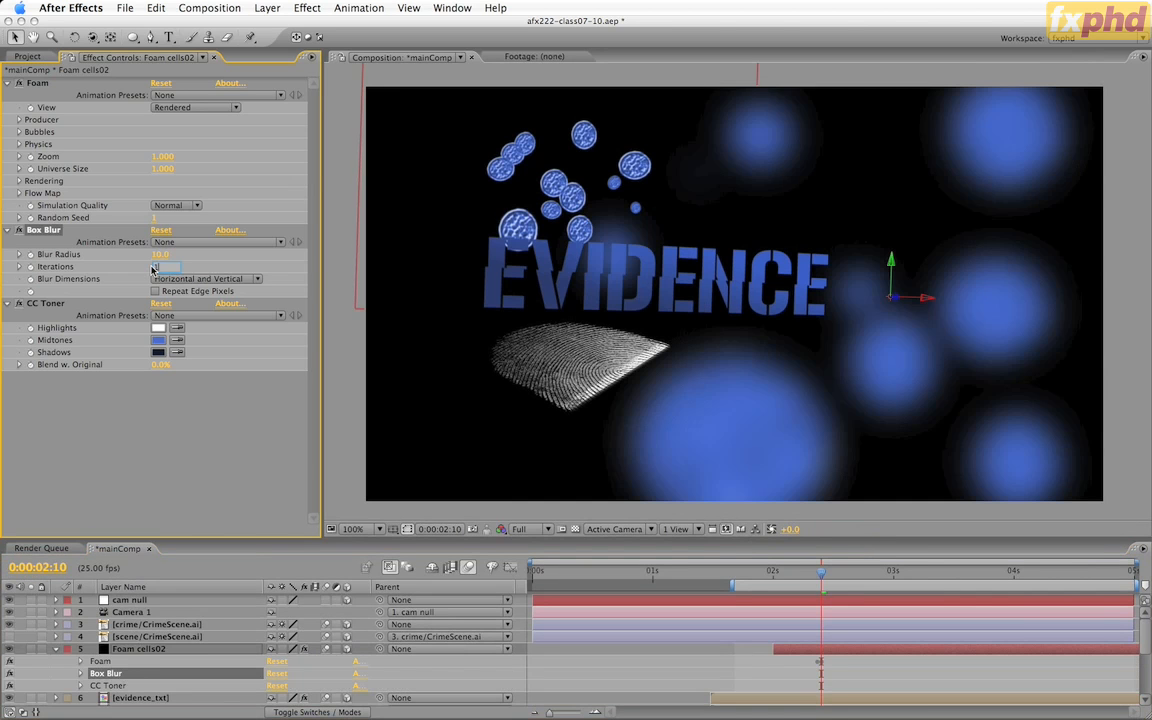
{"action": "type", "text": "1"}
{"action": "key", "text": "Return"}
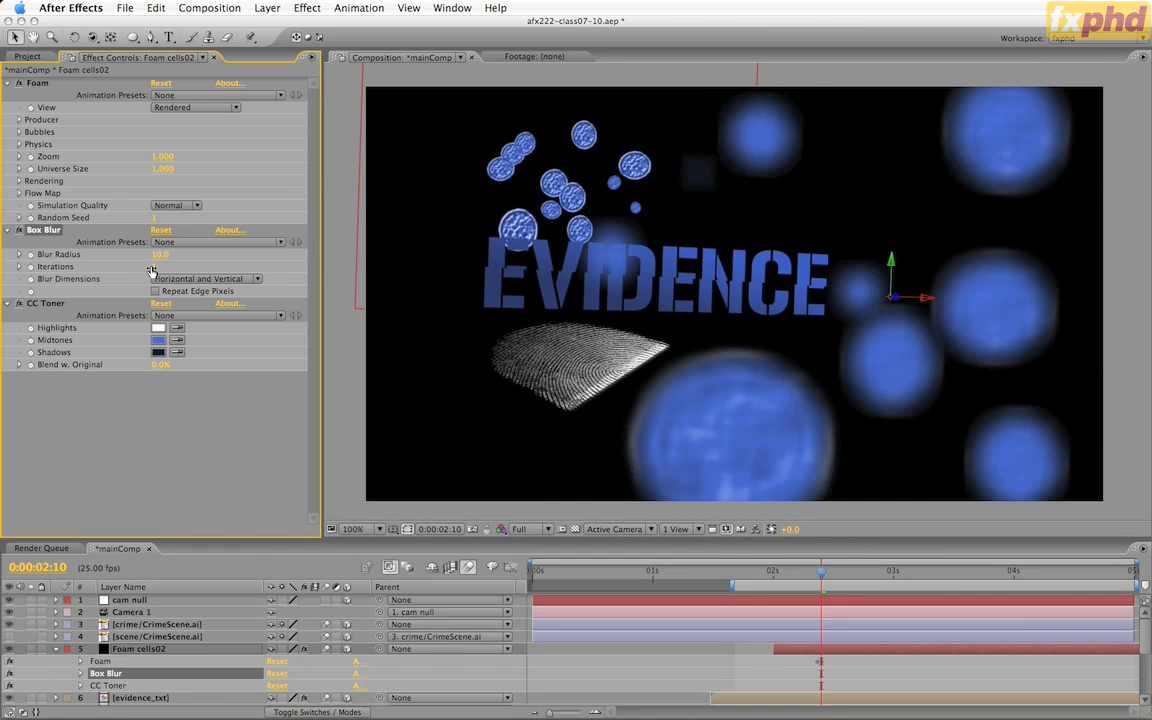
{"action": "left_click", "coordinate": [156, 266]}
{"action": "key", "text": "Return"}
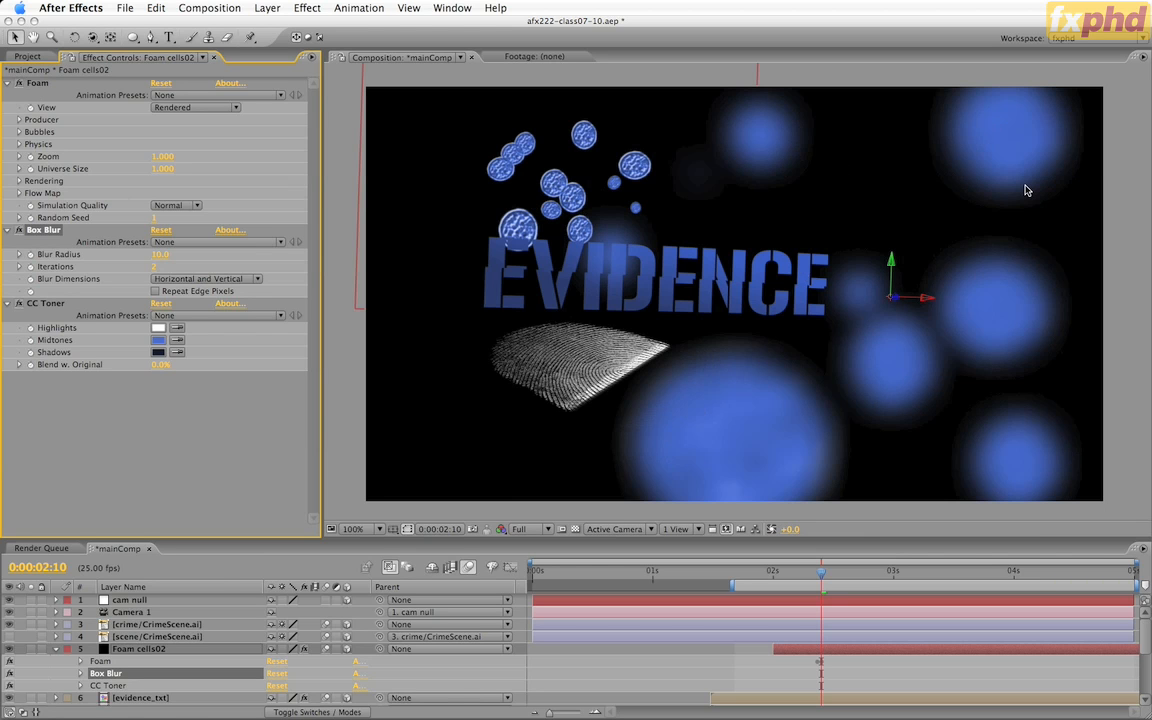
Step: Set Foam cells02's Foam Random Seed to 14 and shift the layer slightly to the right along its X axis
{"action": "left_click", "coordinate": [152, 224]}
{"action": "left_click_drag", "start_coordinate": [155, 218], "coordinate": [166, 220]}
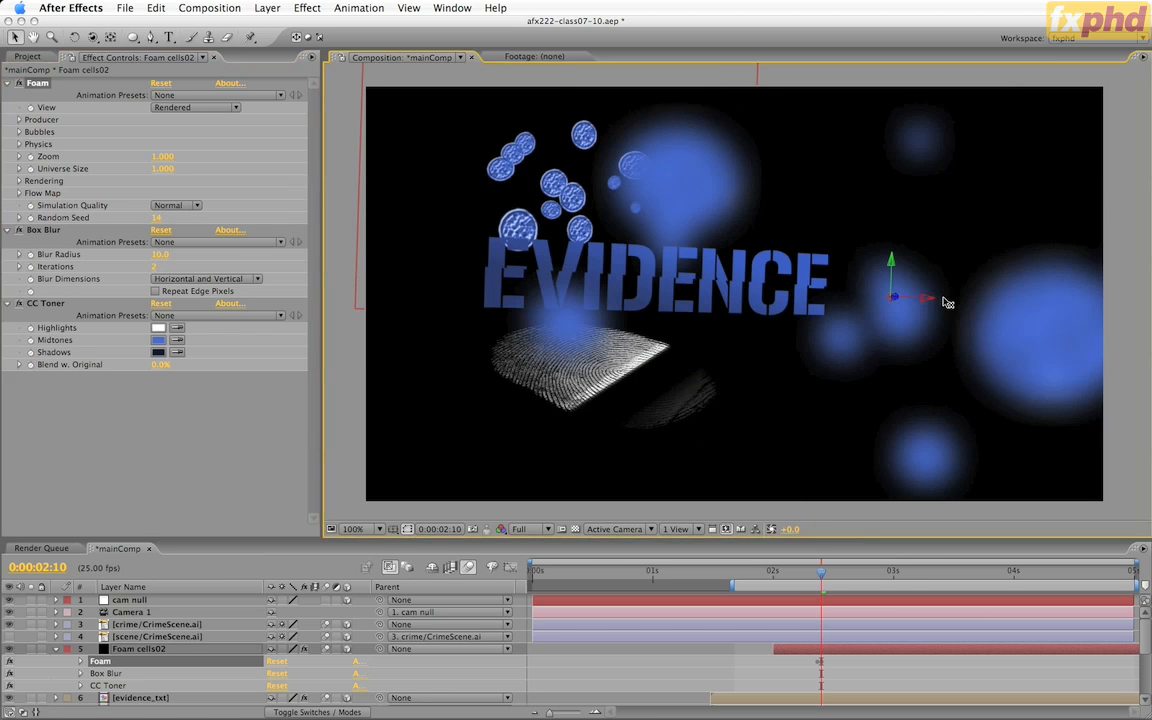
{"action": "left_click_drag", "start_coordinate": [926, 298], "coordinate": [961, 300]}
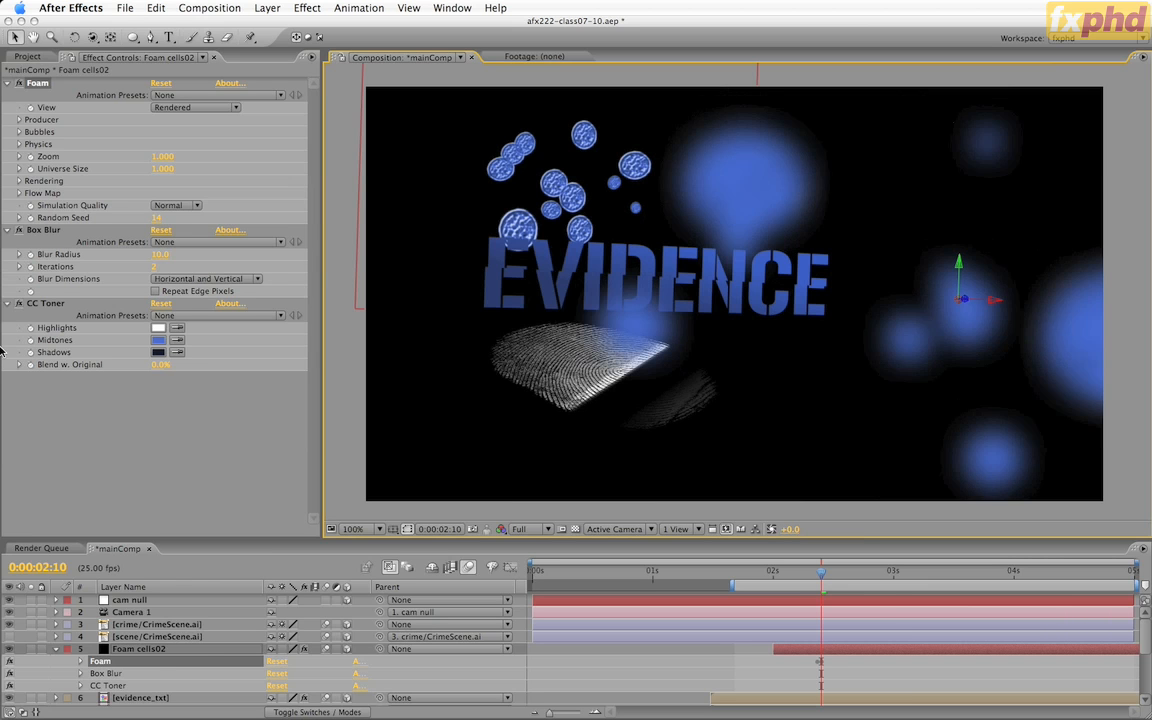
Step: Rotate the Foam cells02 layer to a Z Rotation of 24° and shift it slightly back to the left along its X axis
{"action": "left_click", "coordinate": [189, 585]}
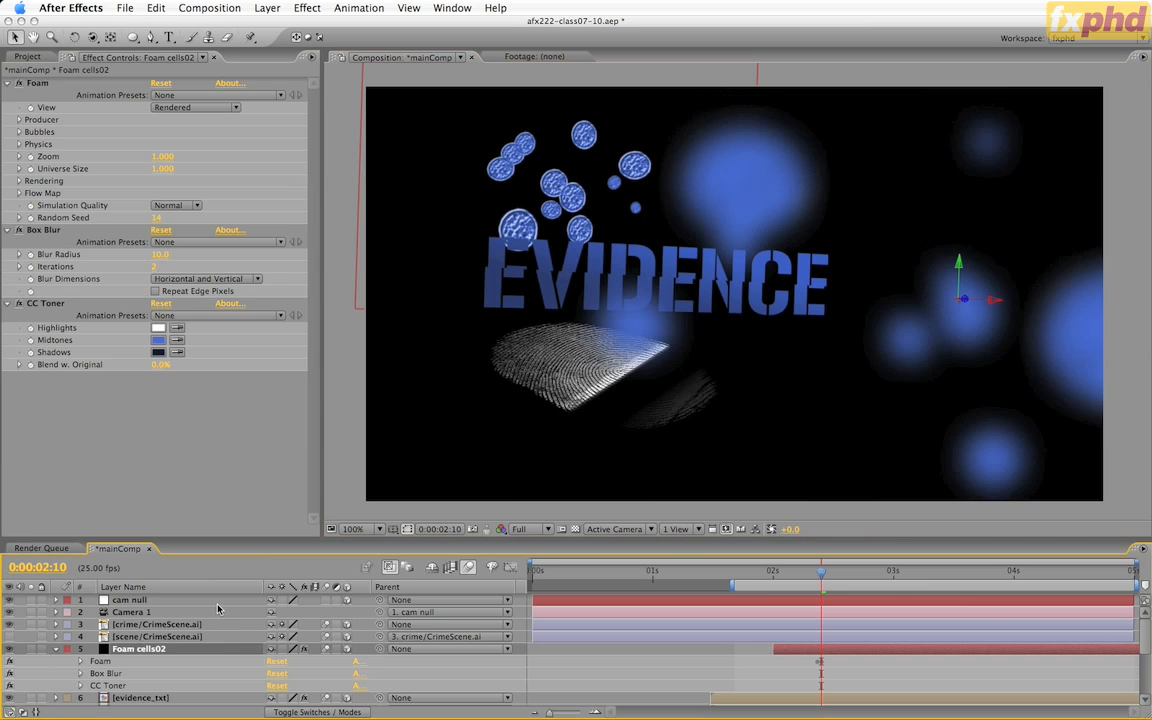
{"action": "key", "text": "r"}
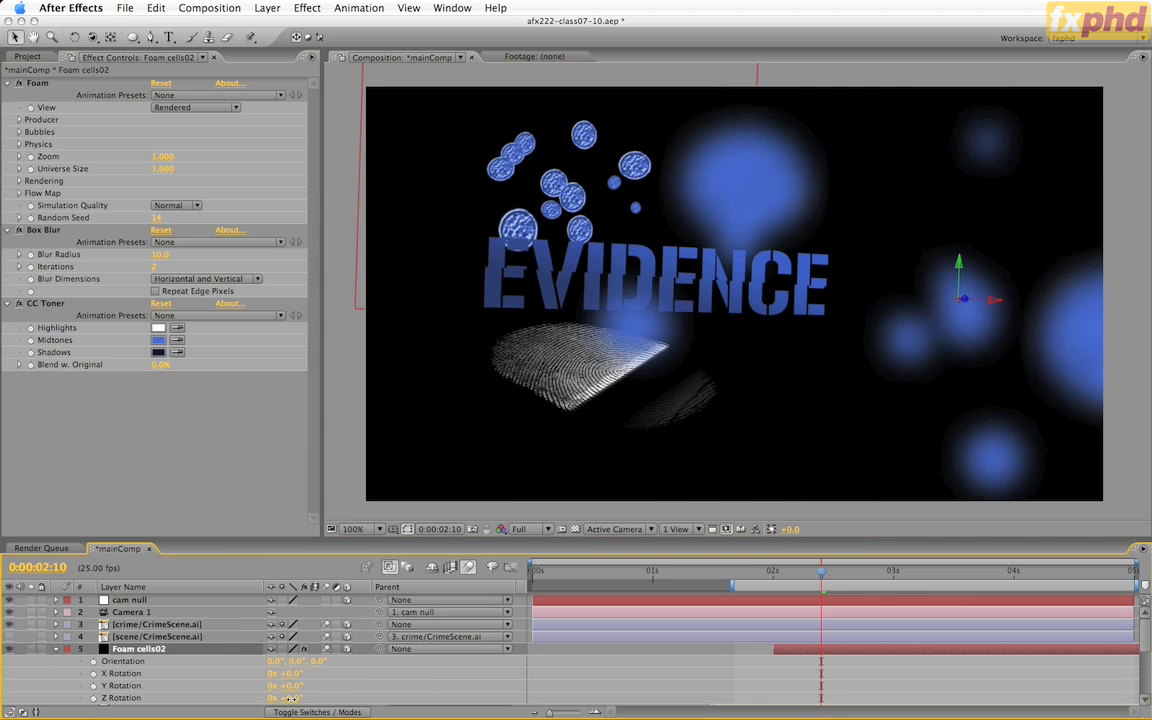
{"action": "left_click_drag", "start_coordinate": [288, 698], "coordinate": [316, 708]}
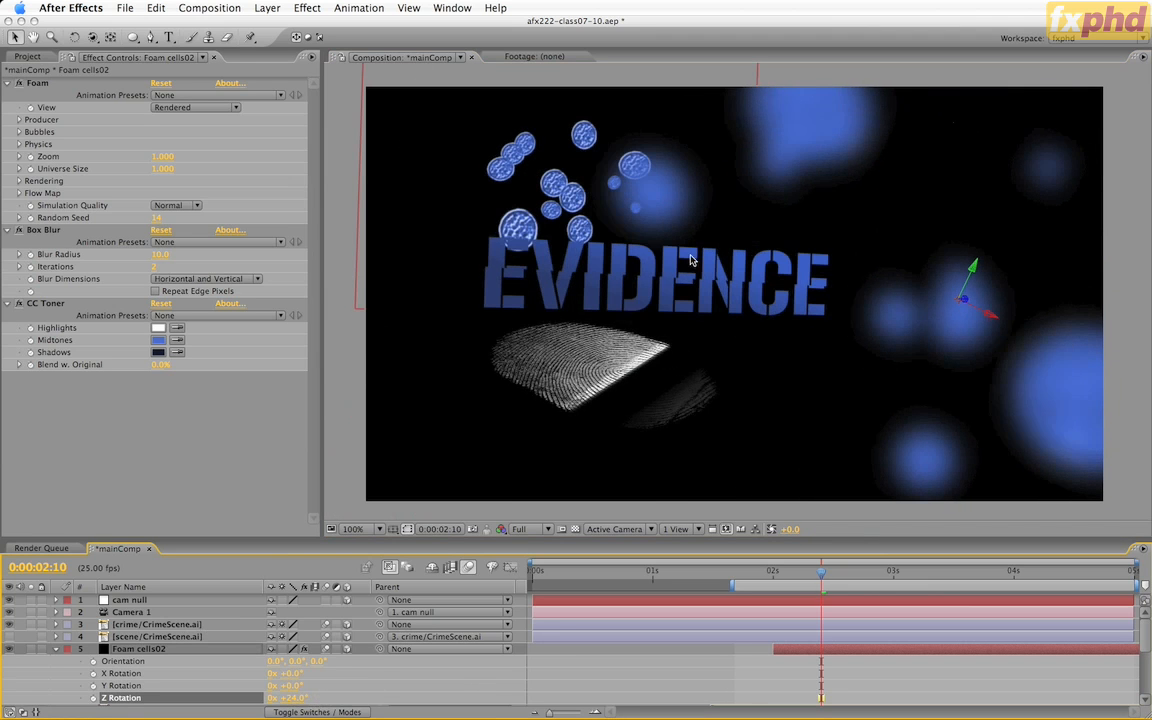
{"action": "left_click_drag", "start_coordinate": [992, 316], "coordinate": [975, 302]}
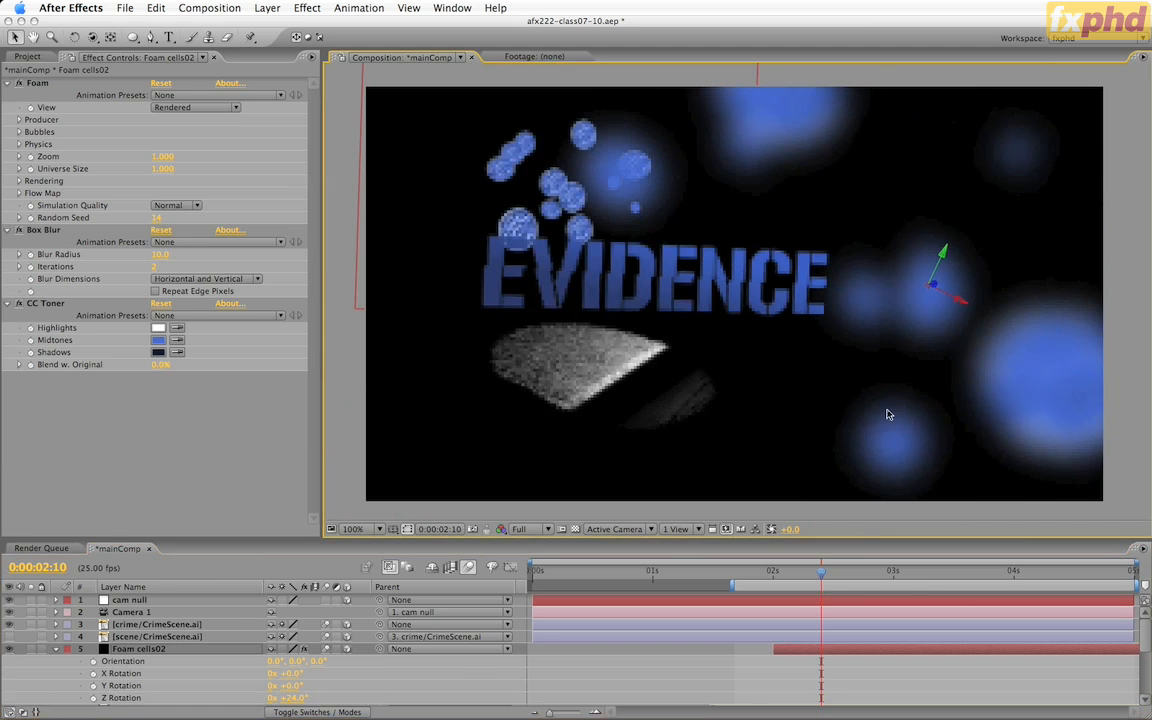
Step: Scale the Foam cells02 layer uniformly to 80%
{"action": "left_click", "coordinate": [138, 650]}
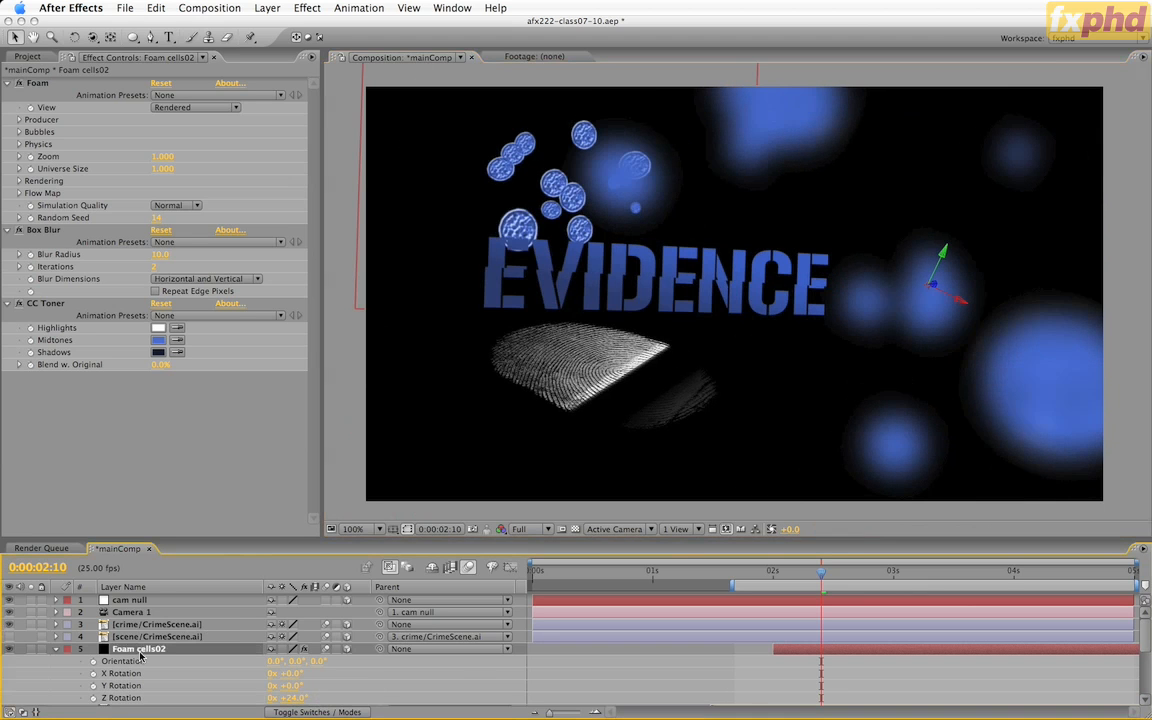
{"action": "key", "text": "s"}
{"action": "left_click", "coordinate": [289, 661]}
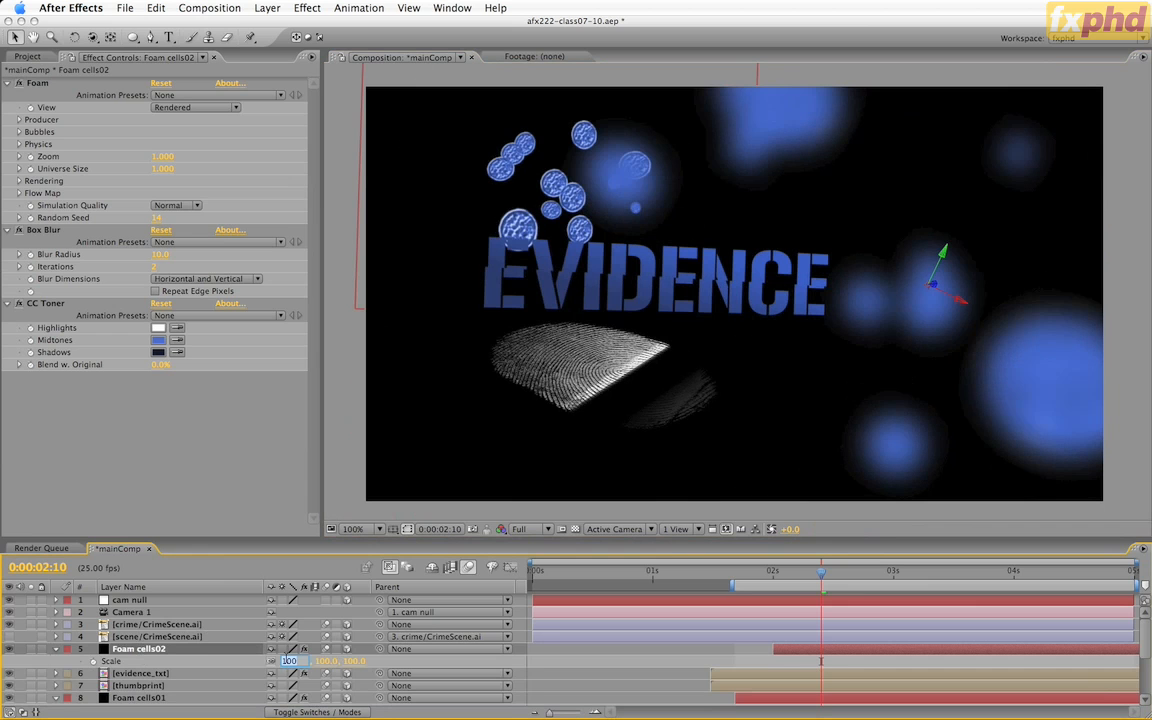
{"action": "type", "text": "80"}
{"action": "key", "text": "Return"}
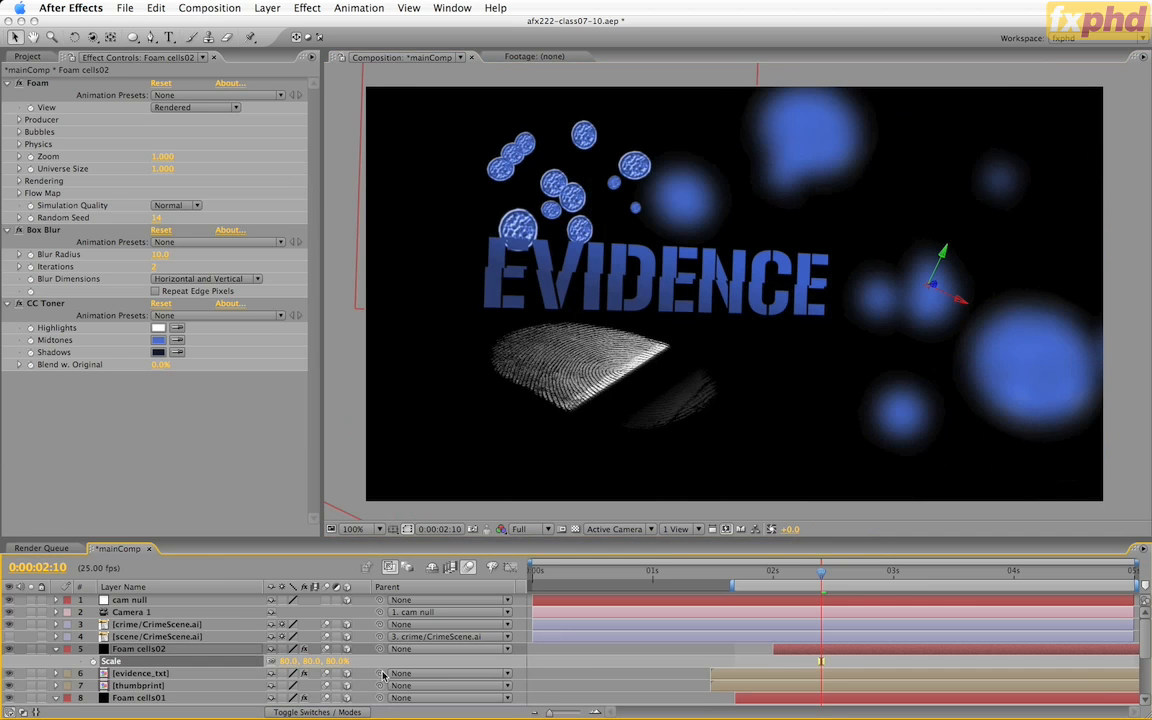
Step: Nudge the Foam cells02 layer slightly down along its Y axis and save the project incrementally as afx222-class07-11.aep
{"action": "left_click", "coordinate": [942, 254]}
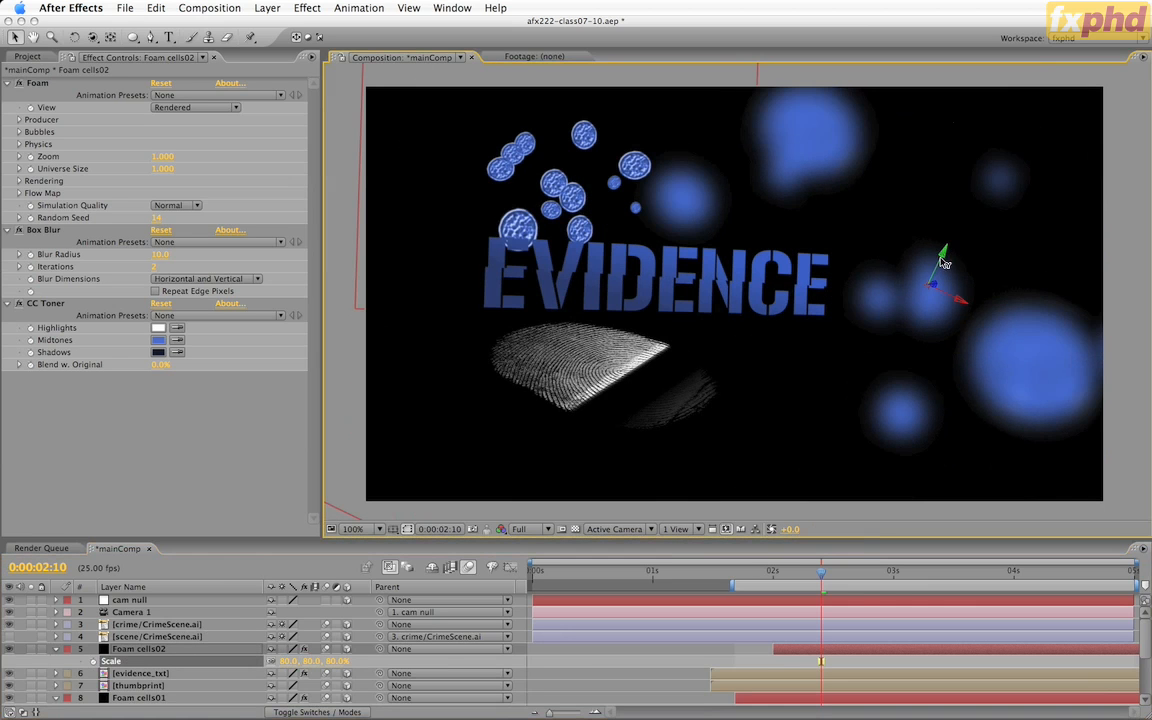
{"action": "left_click_drag", "start_coordinate": [944, 262], "coordinate": [934, 282]}
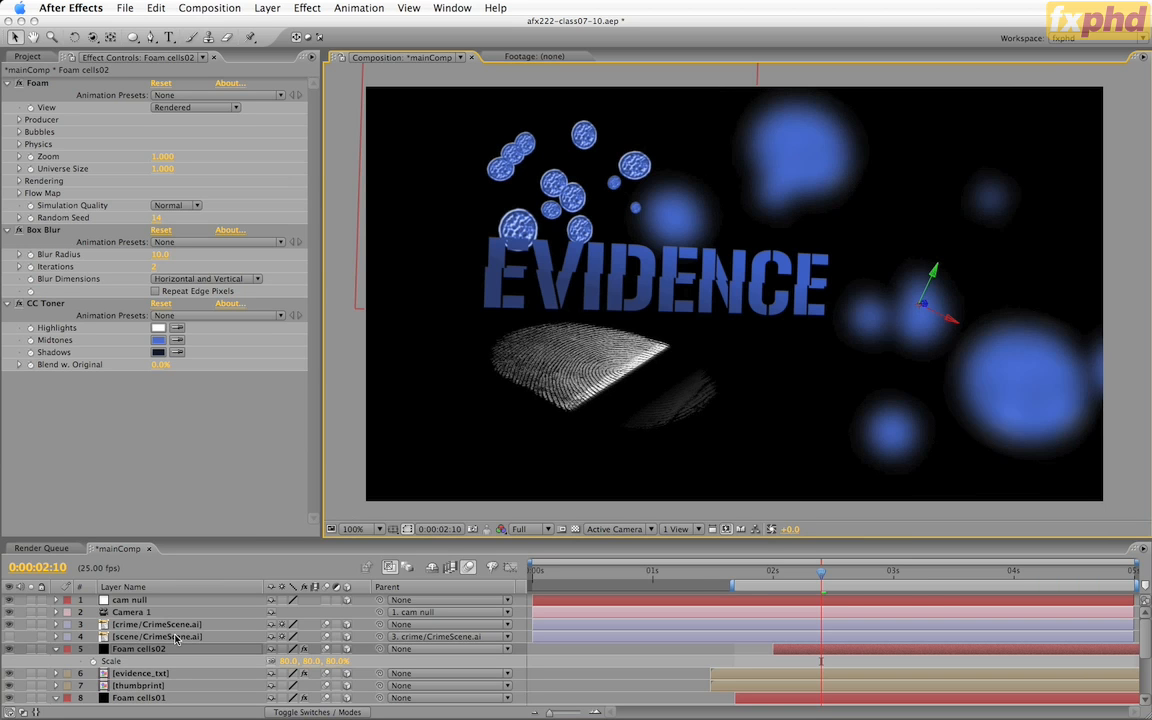
{"action": "key", "text": "super+alt+shift+s"}
Step: Duplicate the noise layer in the mainComp timeline
{"action": "scroll", "coordinate": [206, 624], "scroll_direction": "down", "scroll_amount": 3}
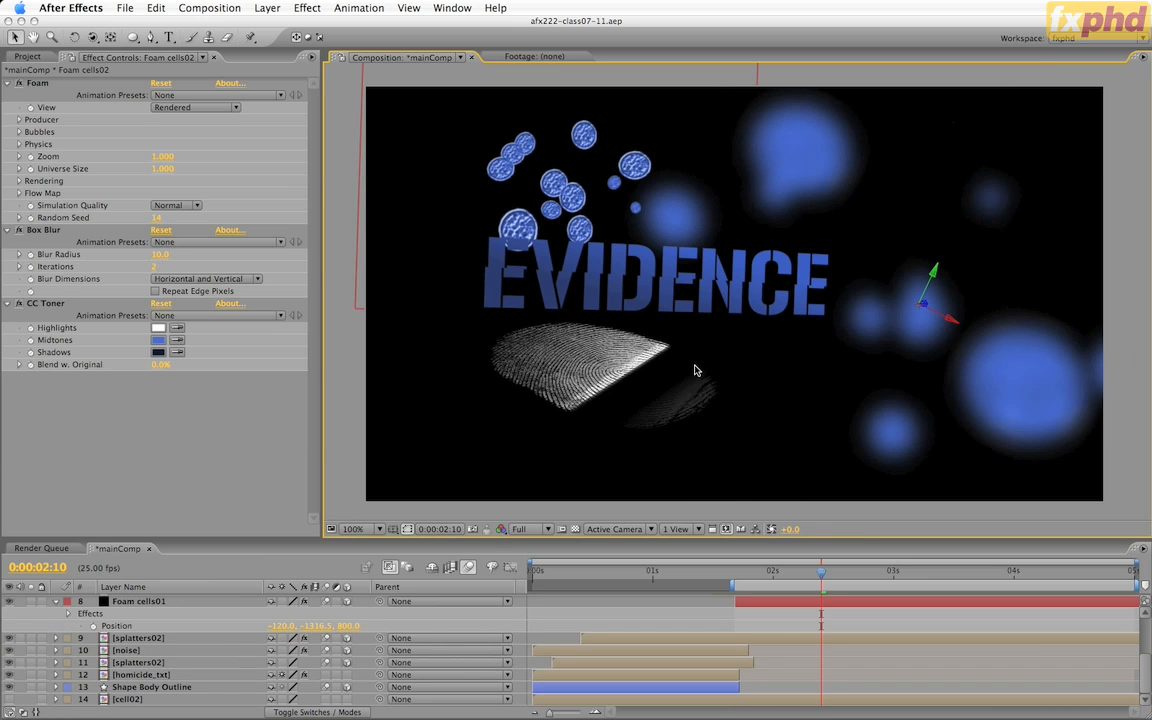
{"action": "left_click", "coordinate": [128, 651]}
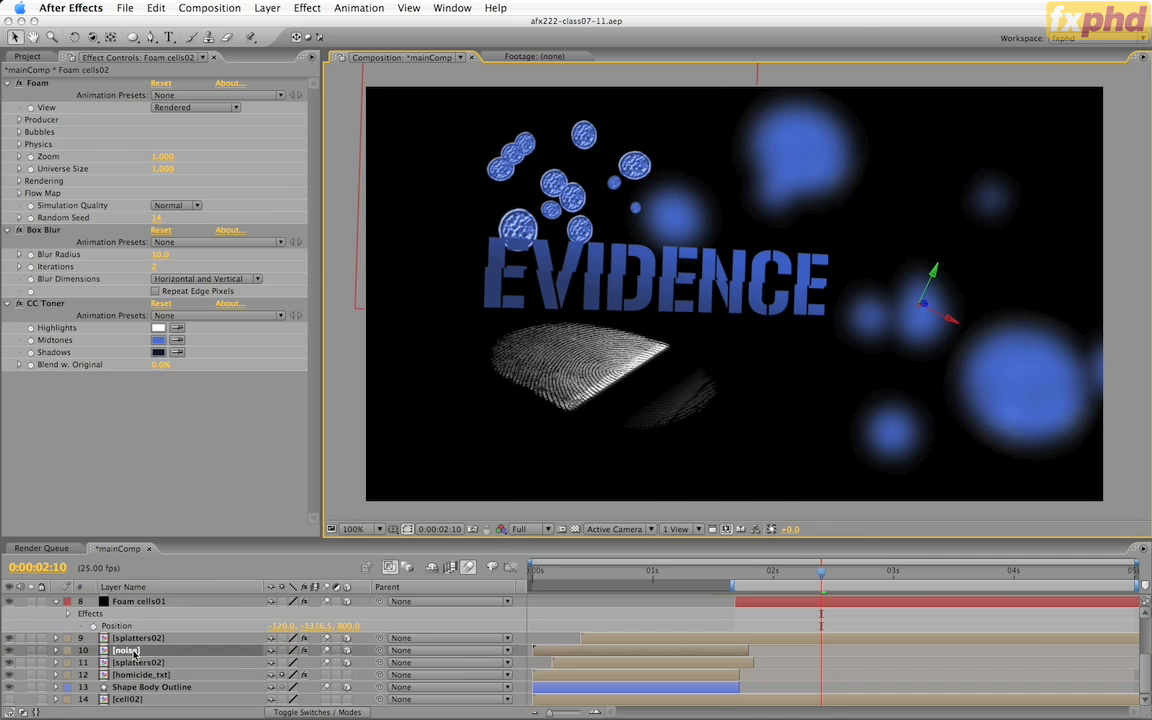
{"action": "key", "text": "super+d"}
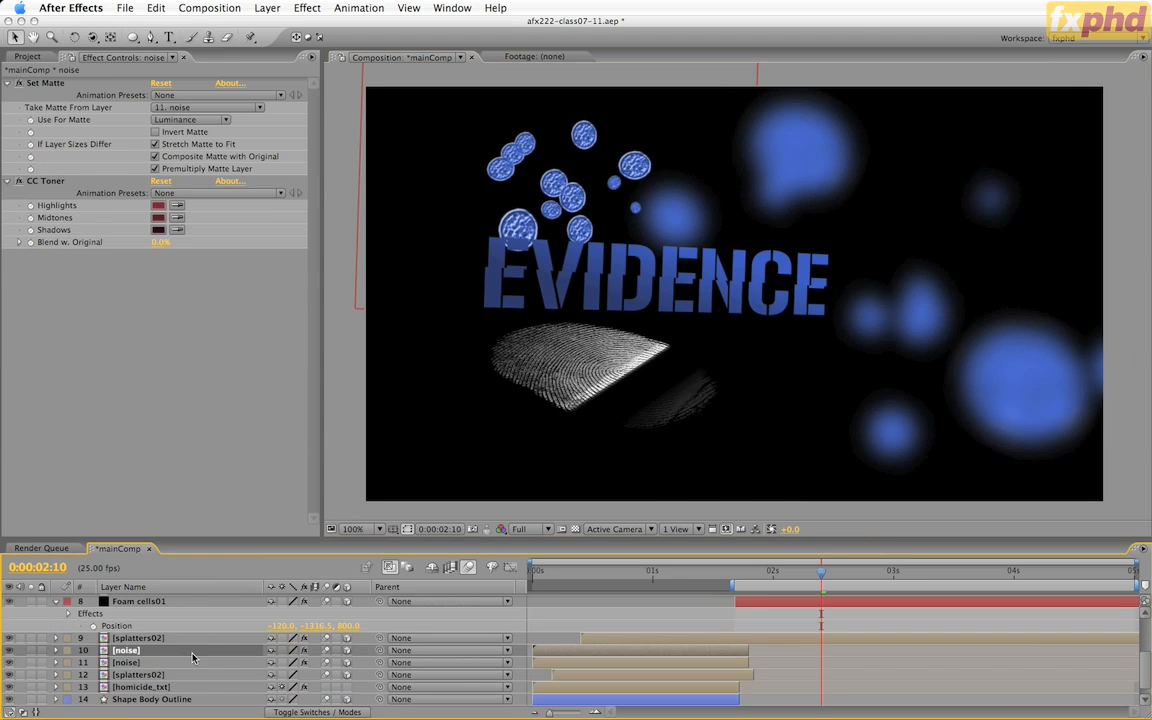
Step: Move the duplicated noise layer directly above evidence_txt in the layer stack and reveal its Position property
{"action": "key", "text": "grave"}
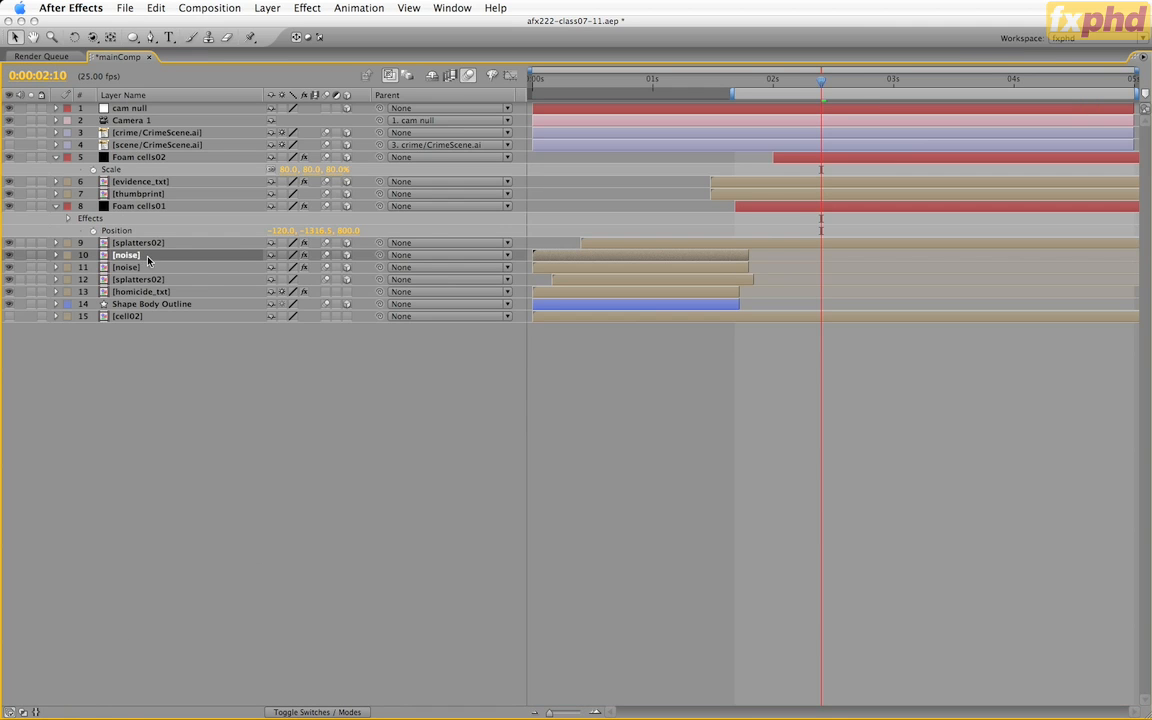
{"action": "left_click_drag", "start_coordinate": [142, 258], "coordinate": [162, 181]}
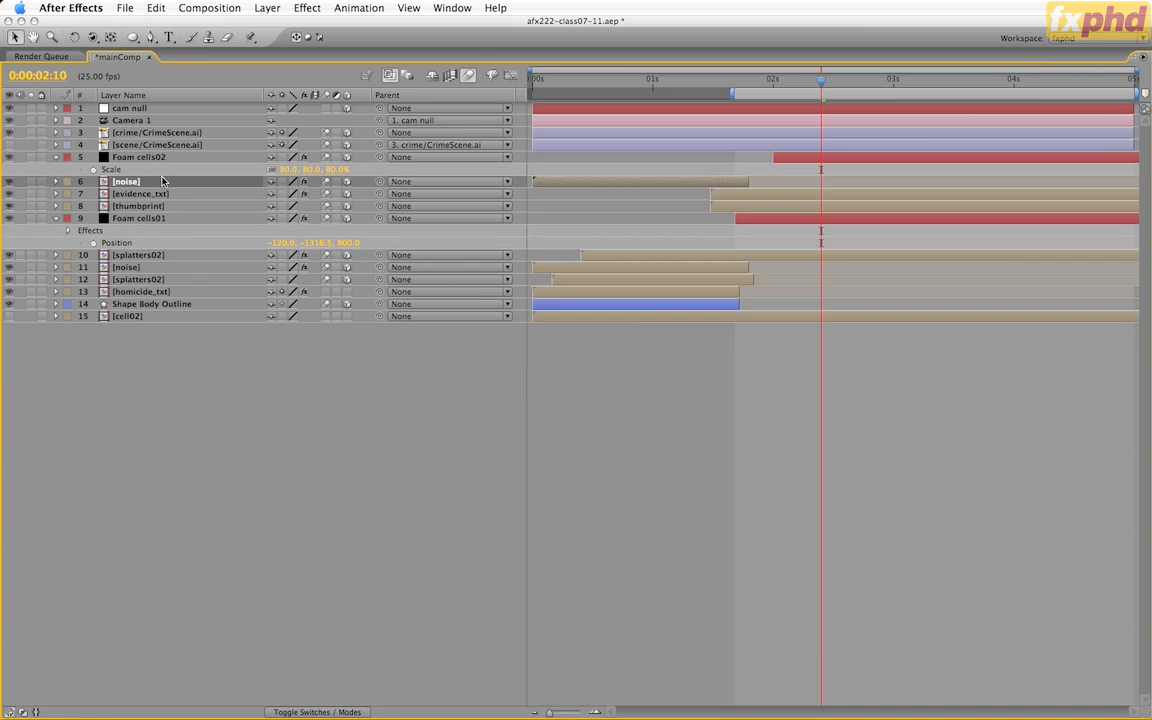
{"action": "key", "text": "grave"}
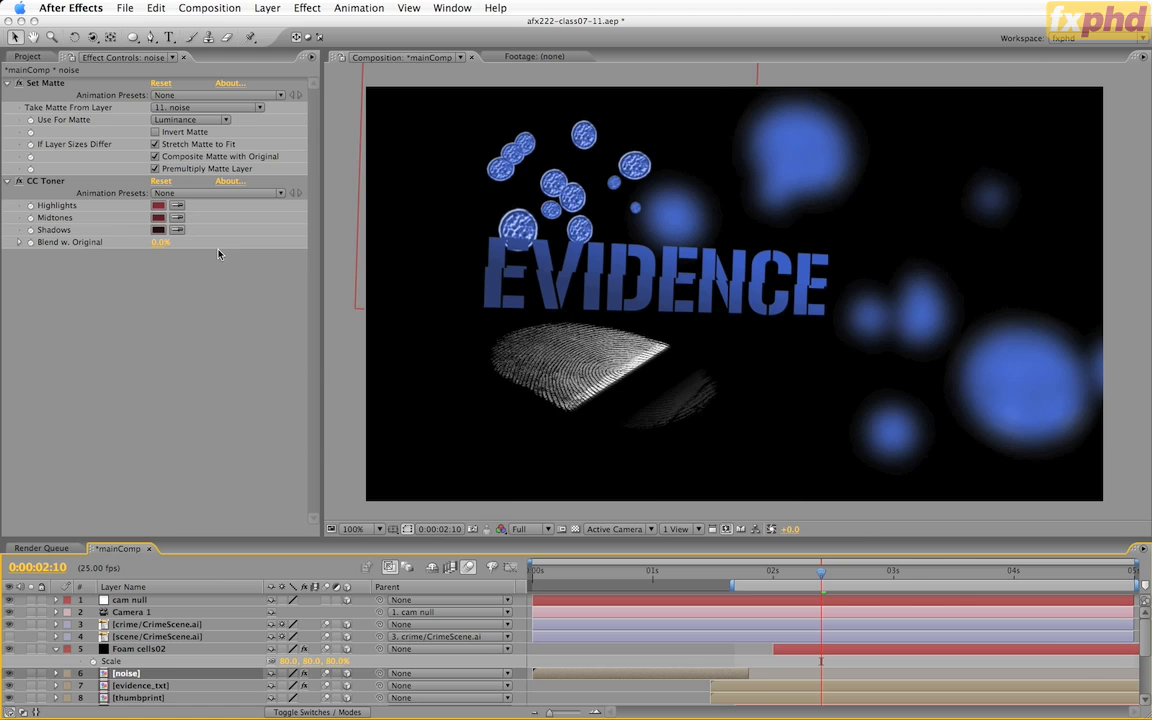
{"action": "key", "text": "p"}
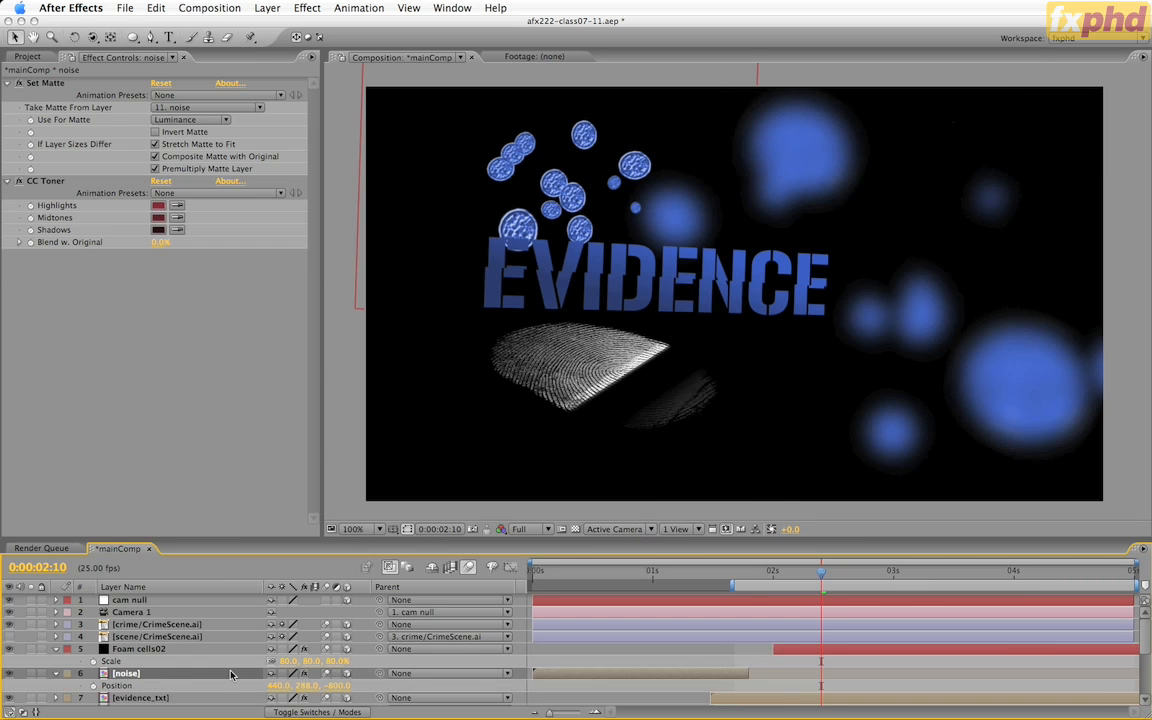
Step: Set the Y position of the duplicated noise layer above evidence_txt to -1000
{"action": "left_click", "coordinate": [302, 686]}
{"action": "type", "text": "-1000"}
{"action": "key", "text": "Return"}
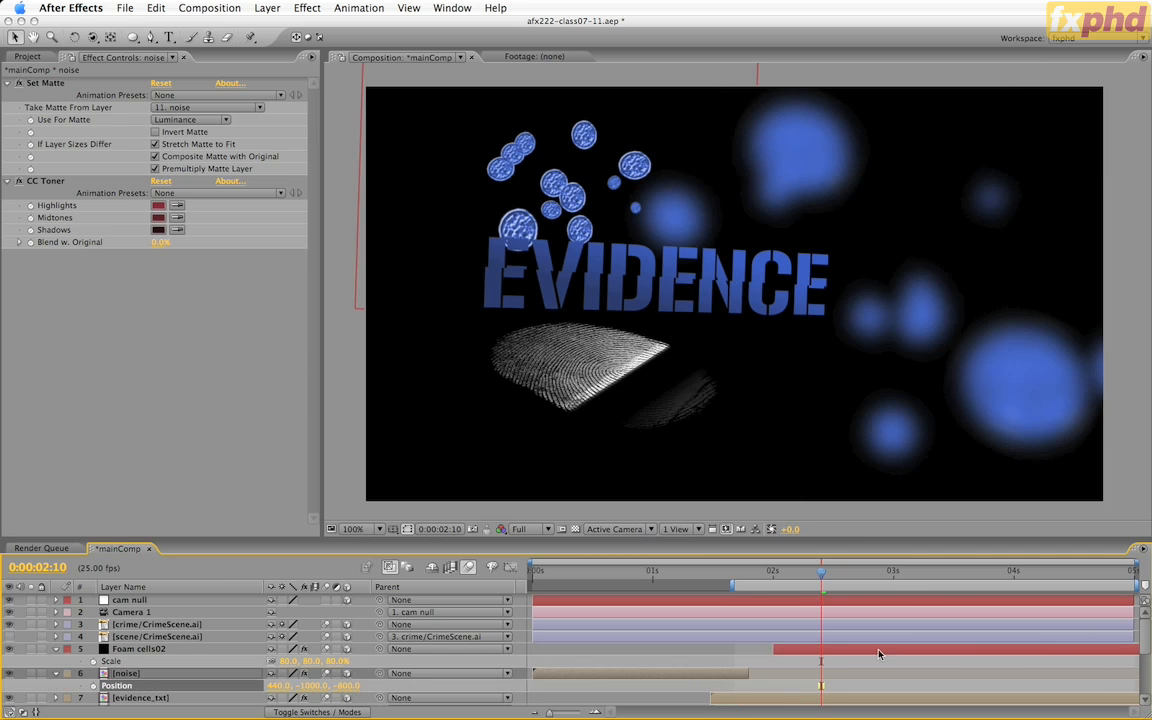
Step: Shift the noise copy in time to start at the in point of the Foam cells01 layer
{"action": "left_click", "coordinate": [803, 652]}
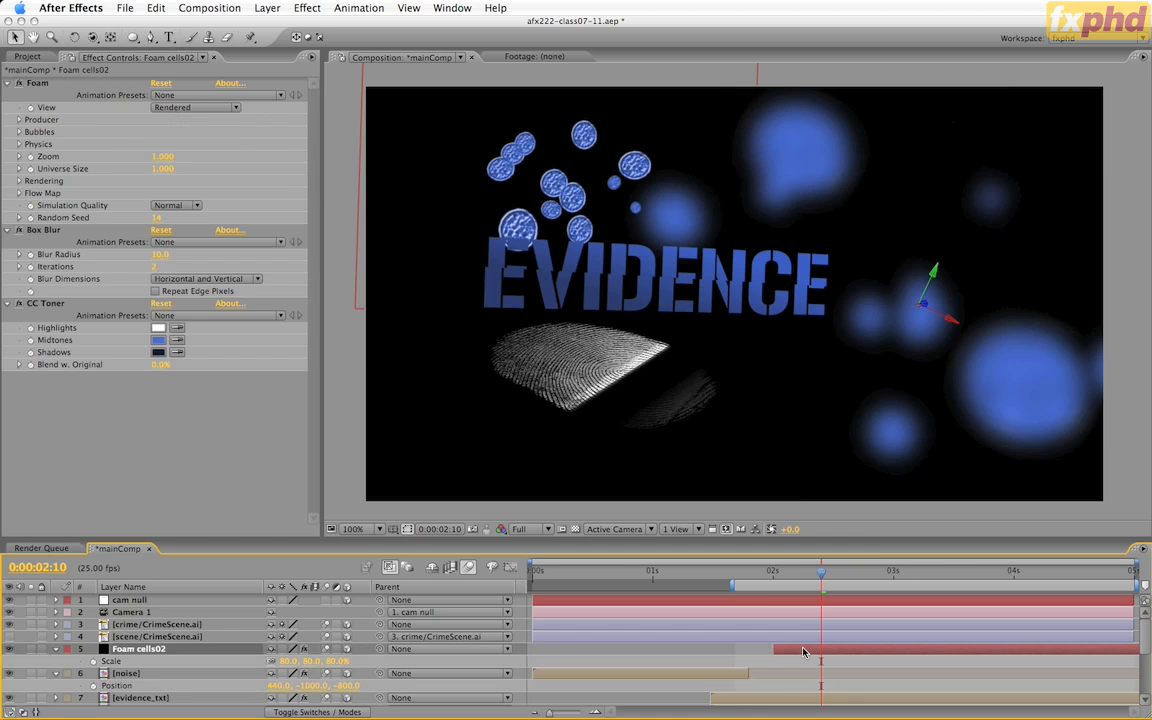
{"action": "scroll", "coordinate": [802, 653], "scroll_direction": "down", "scroll_amount": 2}
{"action": "left_click", "coordinate": [769, 676]}
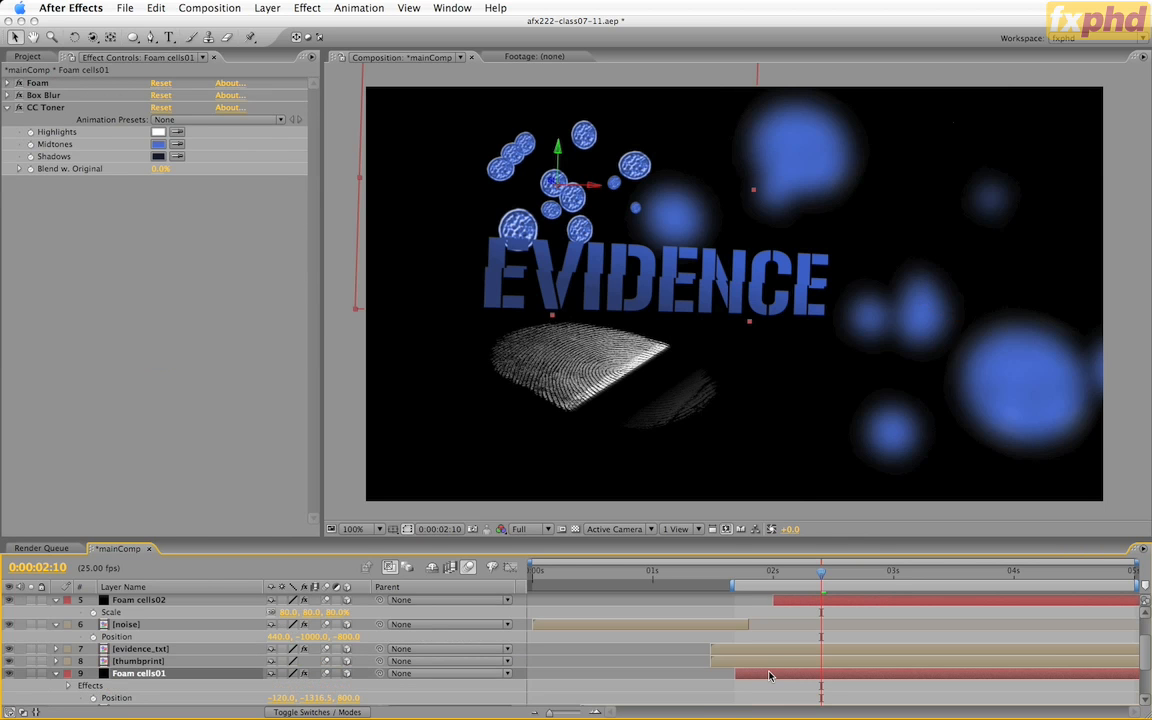
{"action": "key", "text": "i"}
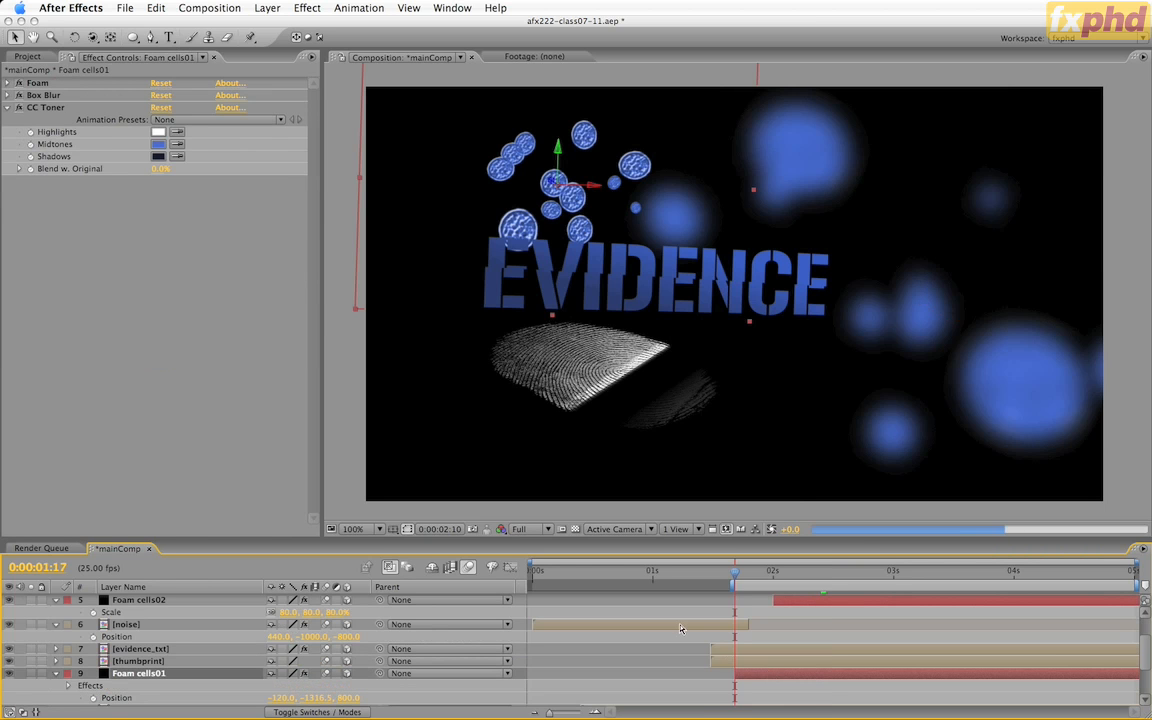
{"action": "left_click", "coordinate": [680, 627]}
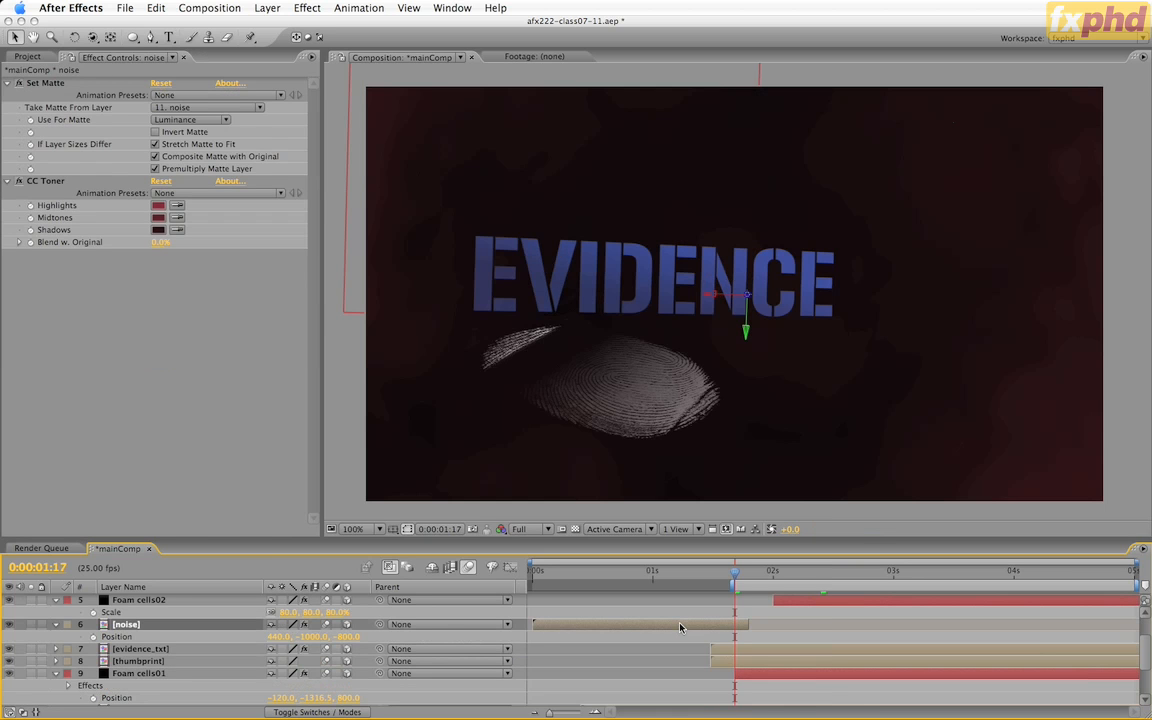
{"action": "key", "text": "bracketleft"}
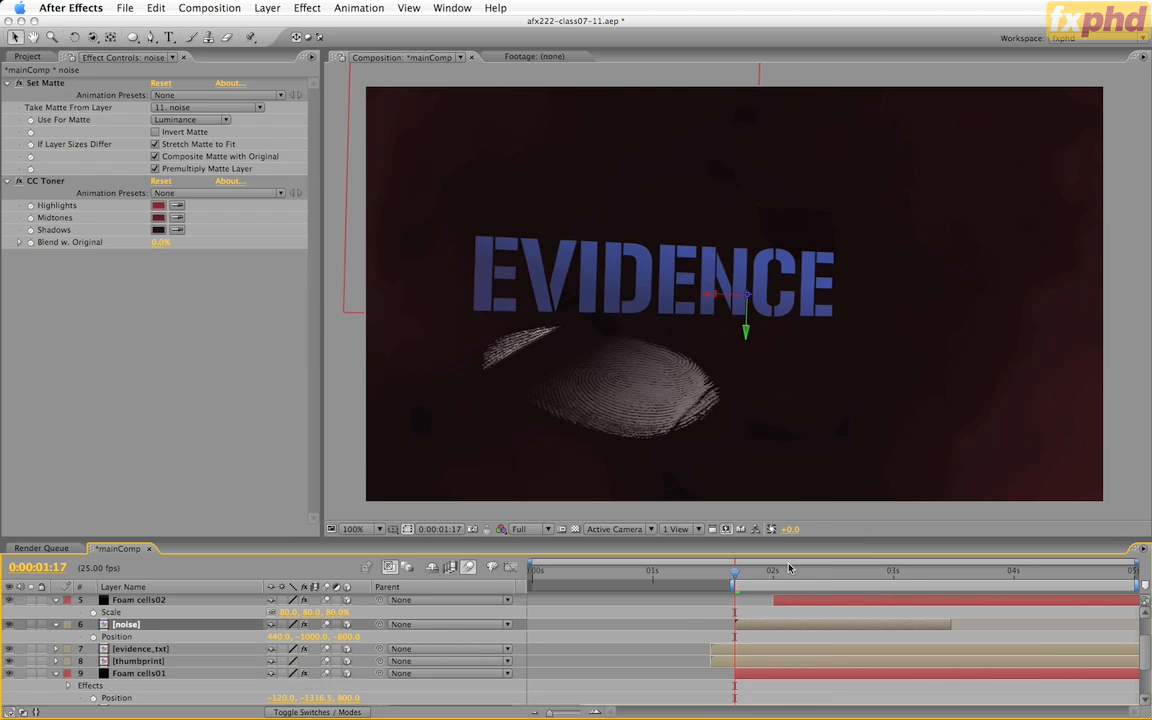
Step: At 0:00:02:11, recolour the noise copy's CC Toner by sampling a blurred blue cell for Highlights and the EVIDENCE text for Midtones
{"action": "left_click", "coordinate": [826, 574]}
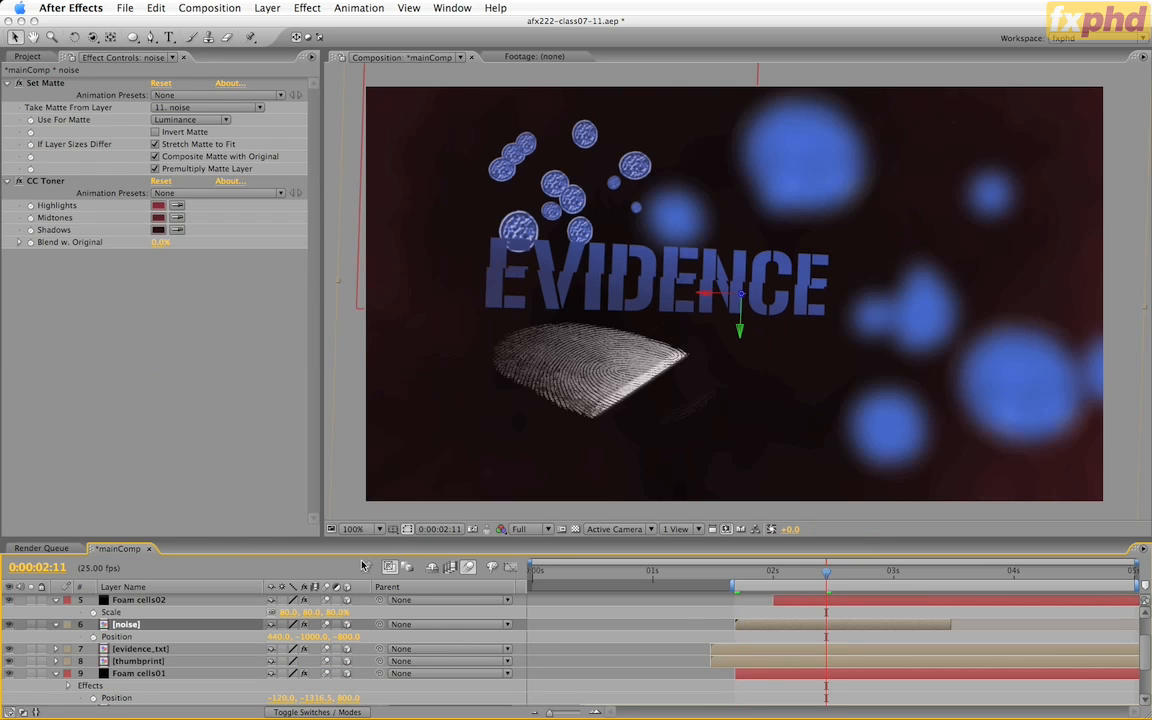
{"action": "left_click", "coordinate": [177, 206]}
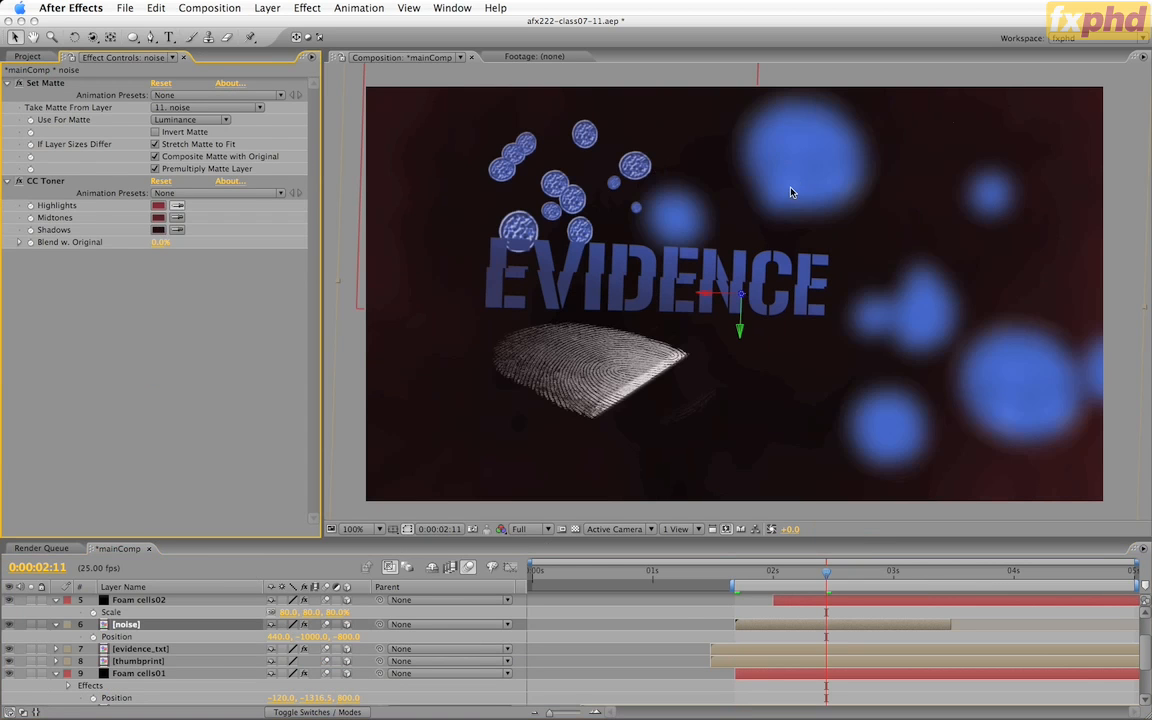
{"action": "left_click", "coordinate": [792, 190]}
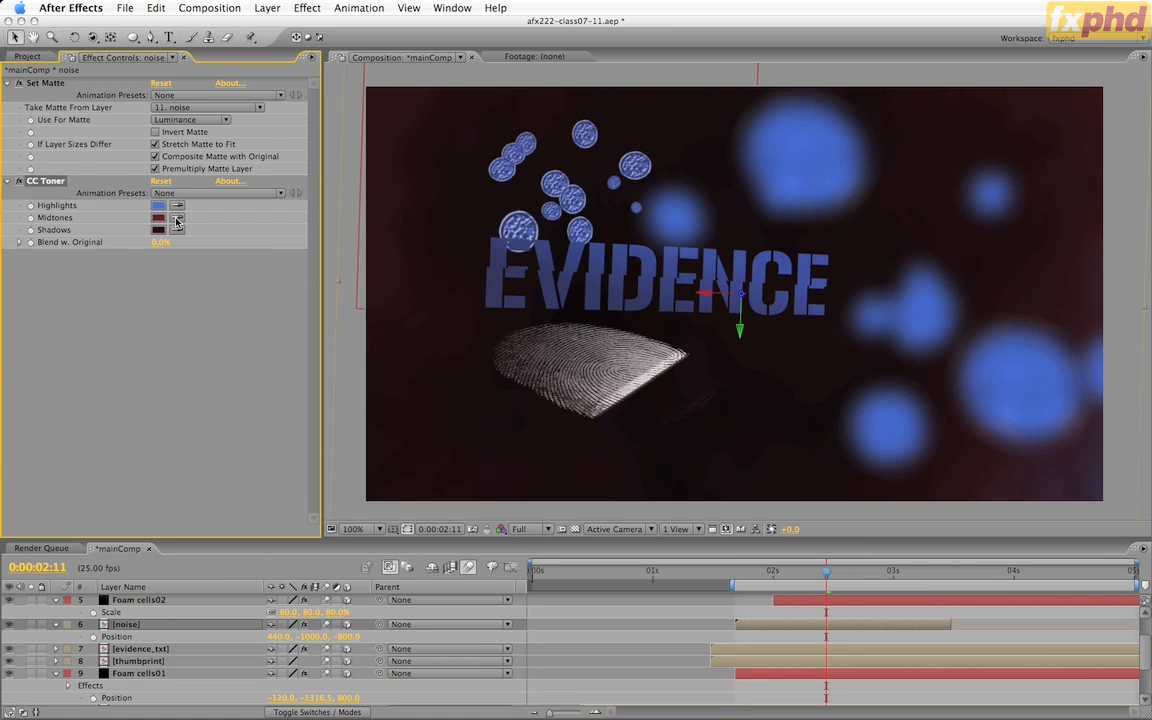
{"action": "left_click", "coordinate": [177, 222]}
{"action": "left_click", "coordinate": [646, 288]}
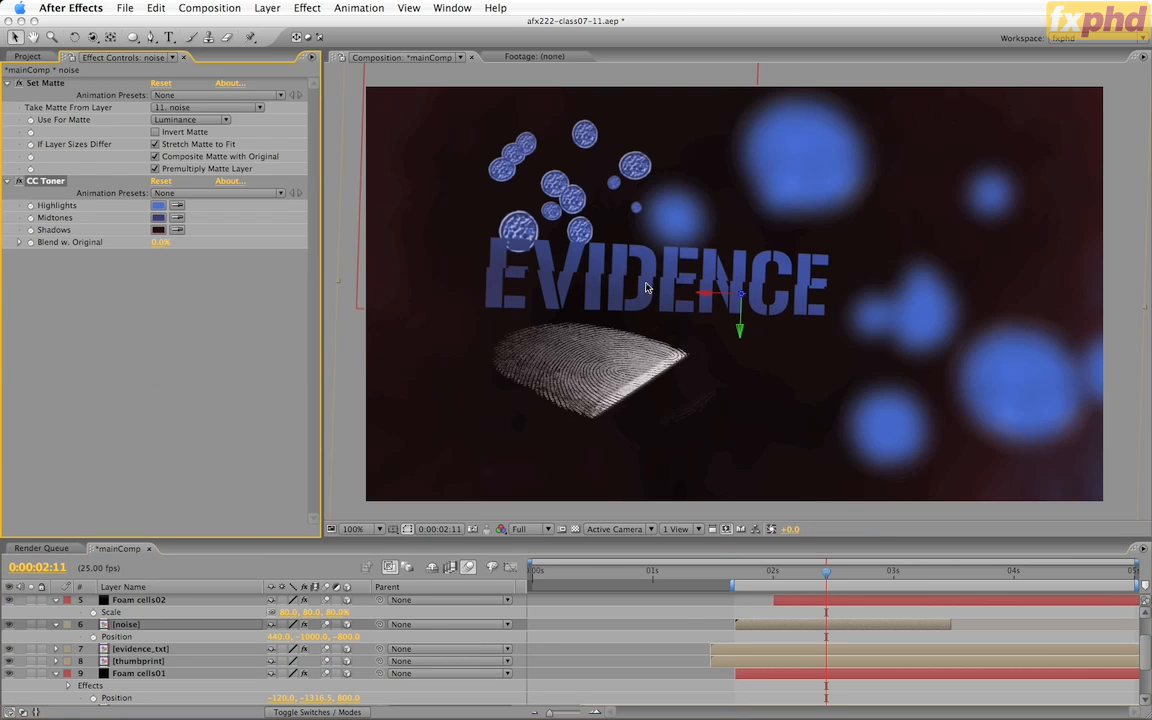
Step: Set the Shadows colour of the noise copy's CC Toner to the dark blue 00041A
{"action": "left_click", "coordinate": [158, 231]}
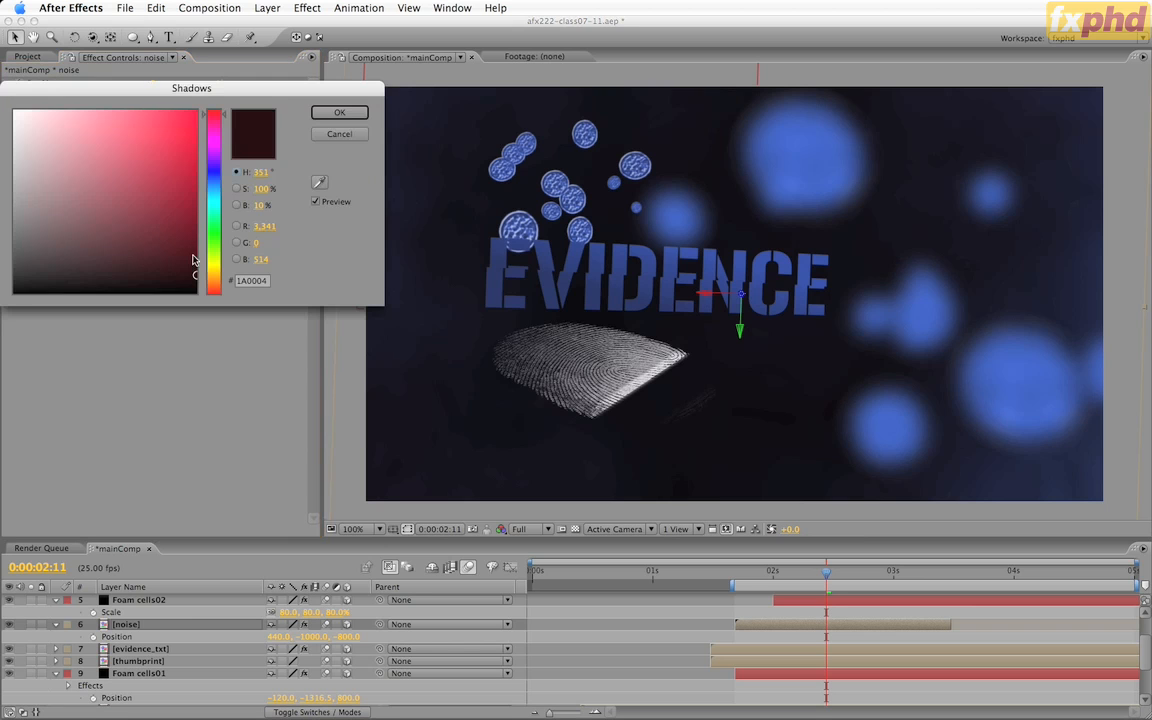
{"action": "left_click", "coordinate": [214, 177]}
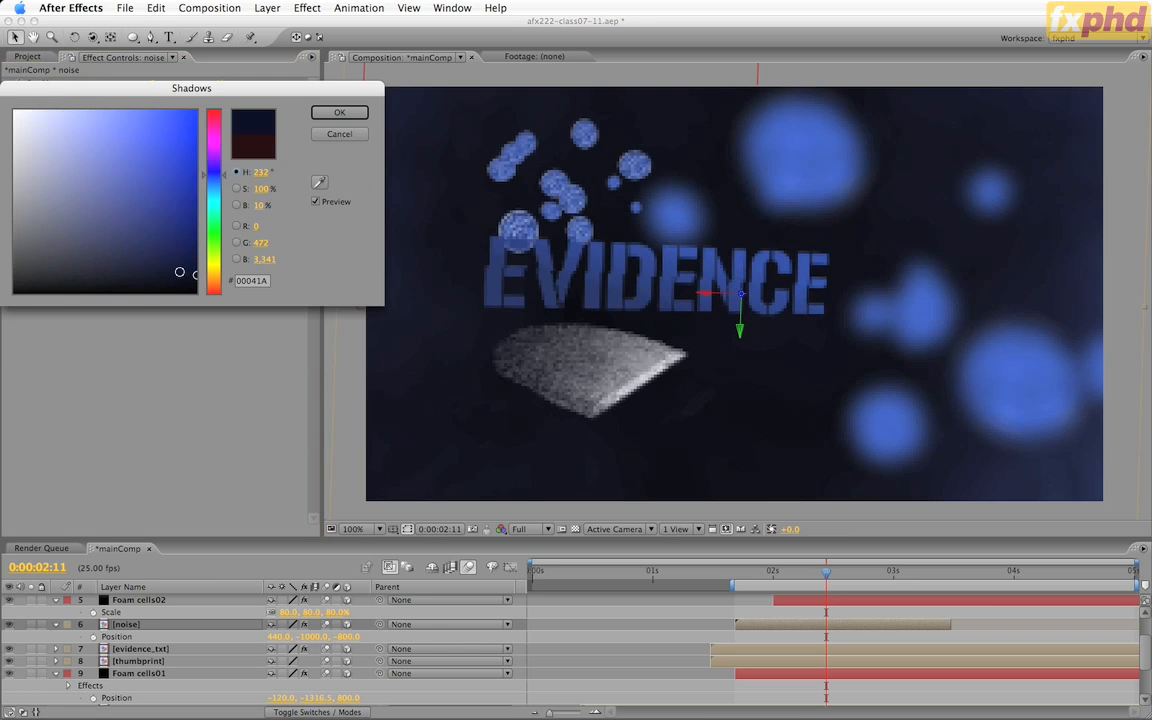
{"action": "left_click", "coordinate": [338, 113]}
{"action": "left_click", "coordinate": [158, 217]}
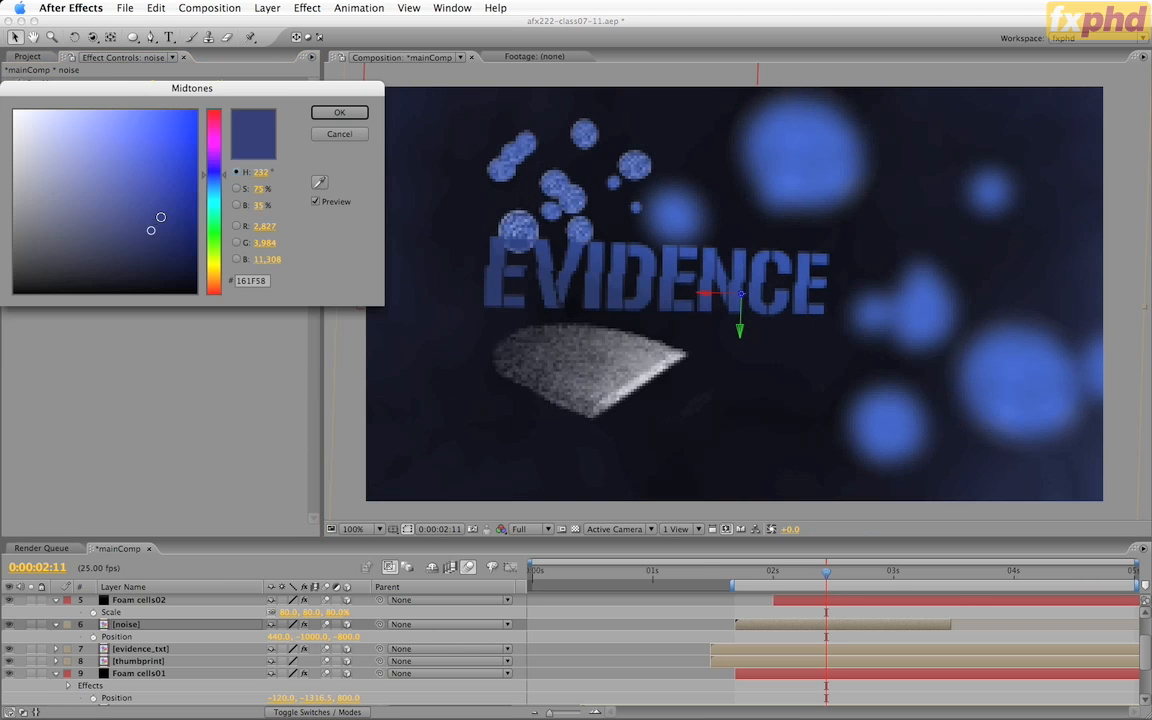
{"action": "left_click", "coordinate": [347, 137]}
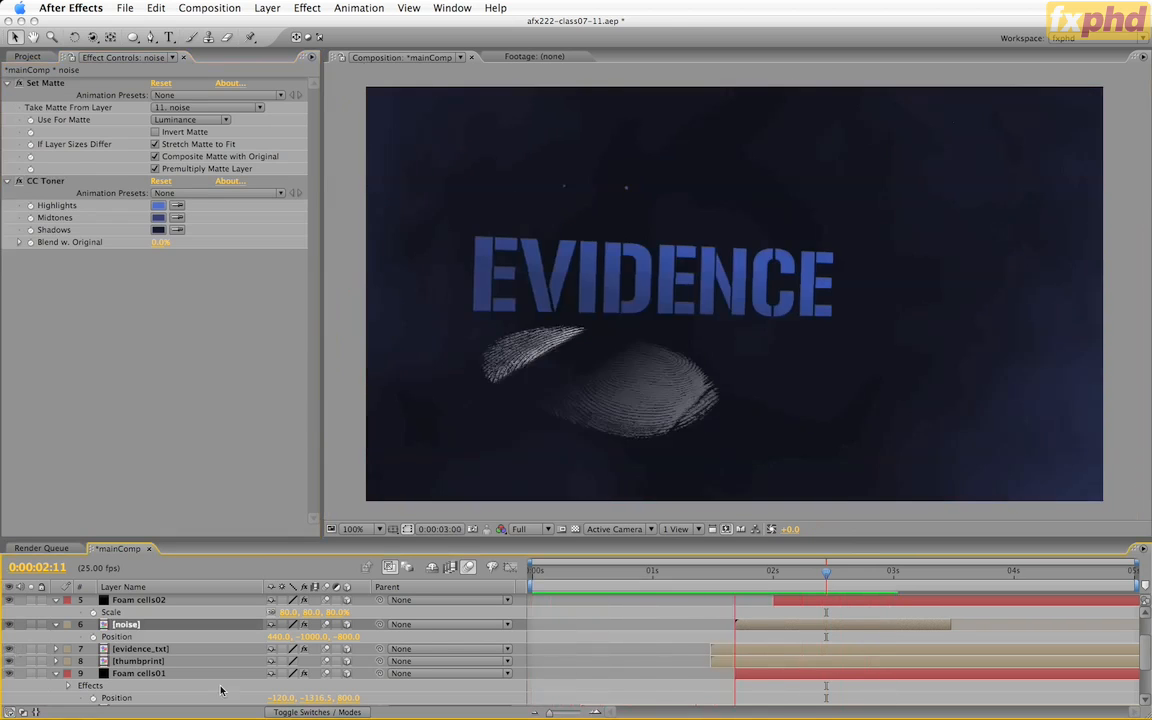
Step: Set the Z Rotation of the Foam cells01 layer to 39° and save the project incrementally as afx222-class07-12.aep
{"action": "key", "text": "space"}
{"action": "left_click", "coordinate": [855, 572]}
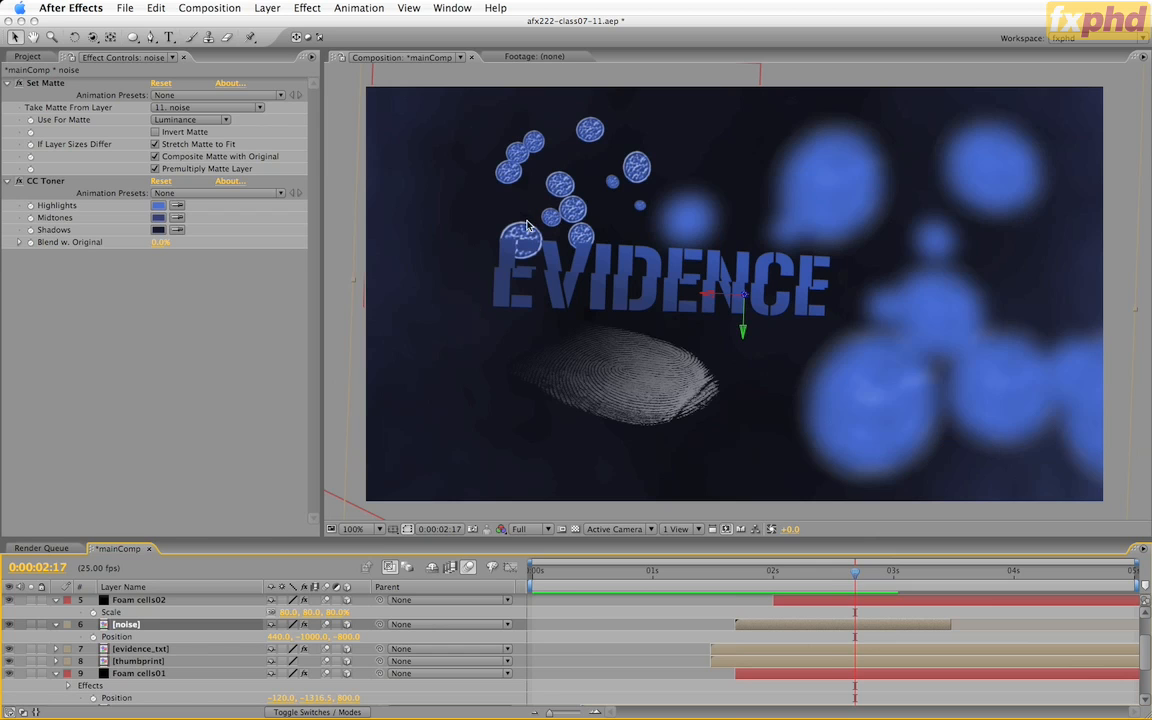
{"action": "left_click", "coordinate": [160, 680]}
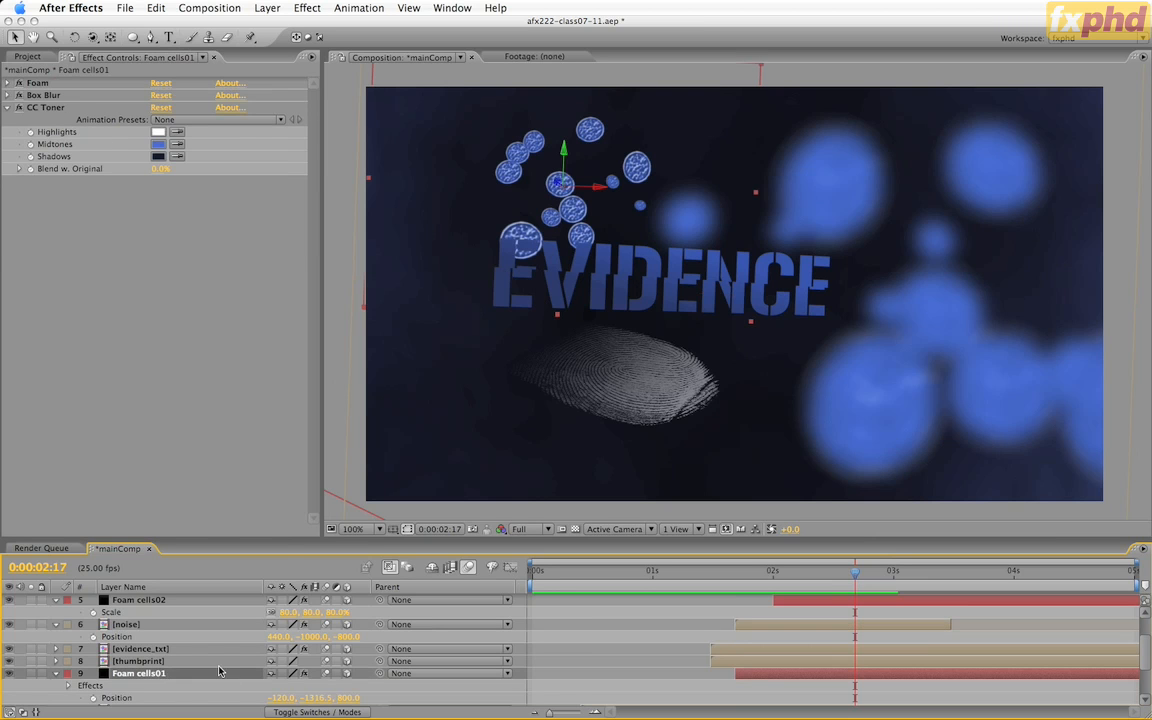
{"action": "key", "text": "r"}
{"action": "scroll", "coordinate": [220, 671], "scroll_direction": "down", "scroll_amount": 3}
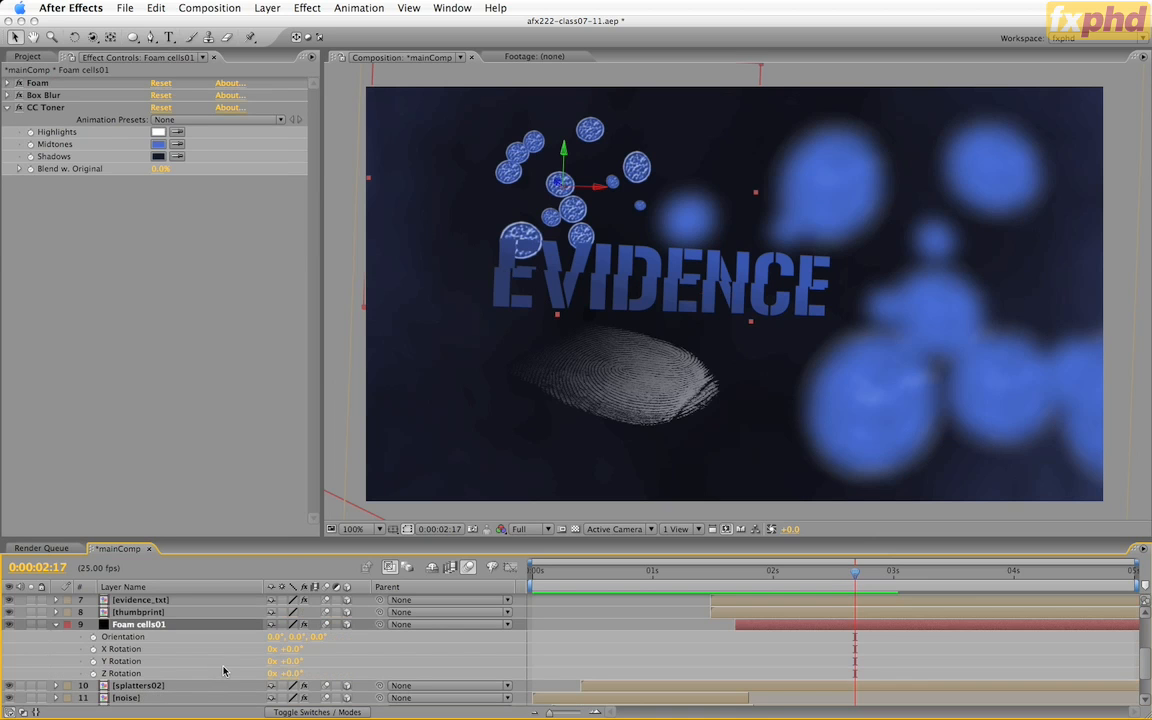
{"action": "left_click", "coordinate": [298, 673]}
{"action": "left_click_drag", "start_coordinate": [298, 673], "coordinate": [322, 675]}
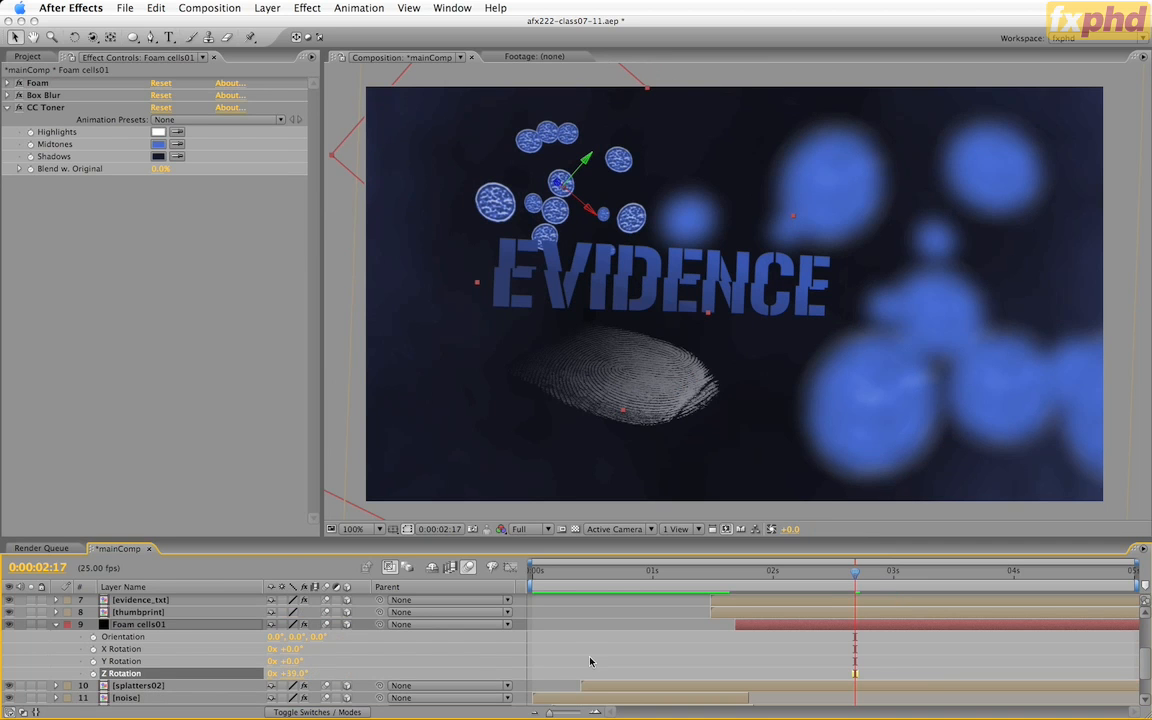
{"action": "key", "text": "super+alt+shift+s"}
Step: Add a shadow-casting spot light named Light Crime Scene above the floor layer, with 200% intensity, 180-degree cone angle, 50% cone feather and 100% shadow darkness
{"action": "left_click", "coordinate": [1030, 572]}
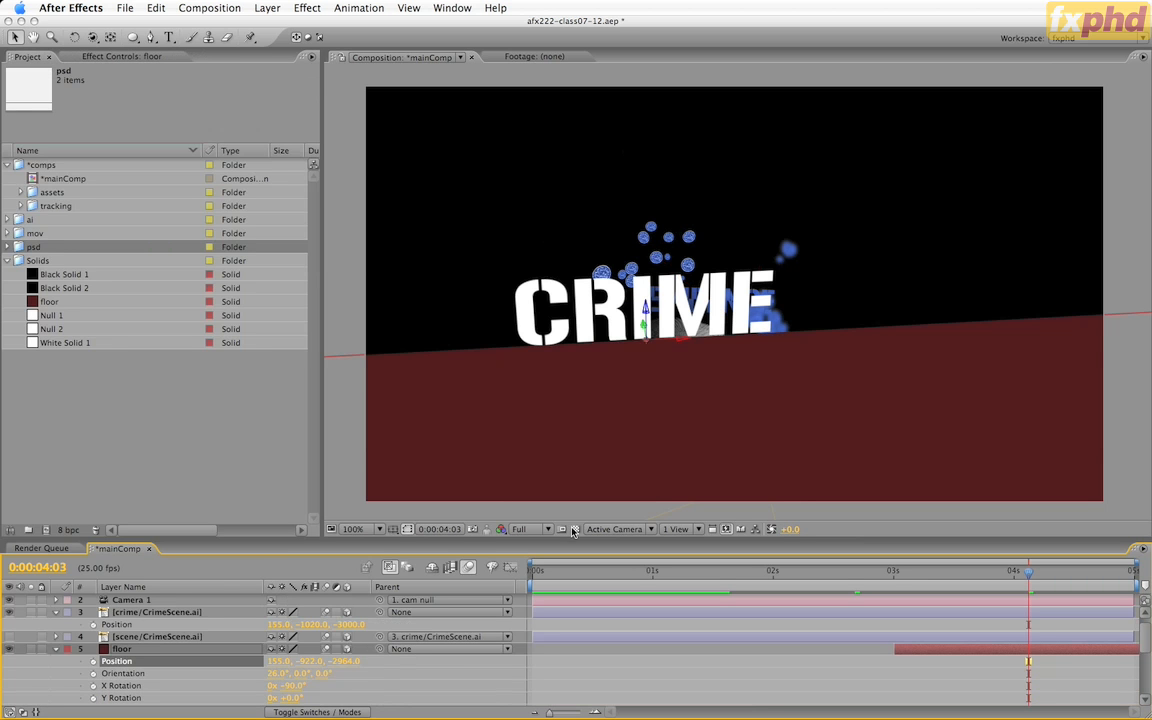
{"action": "left_click", "coordinate": [38, 303]}
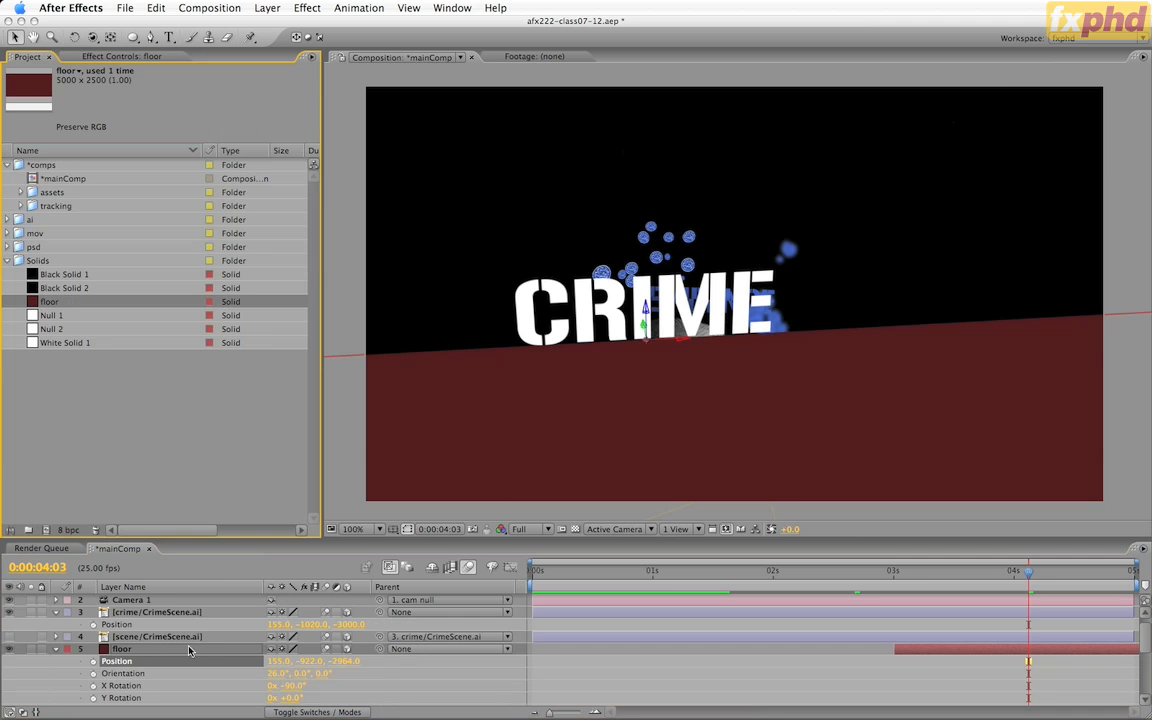
{"action": "left_click", "coordinate": [155, 612]}
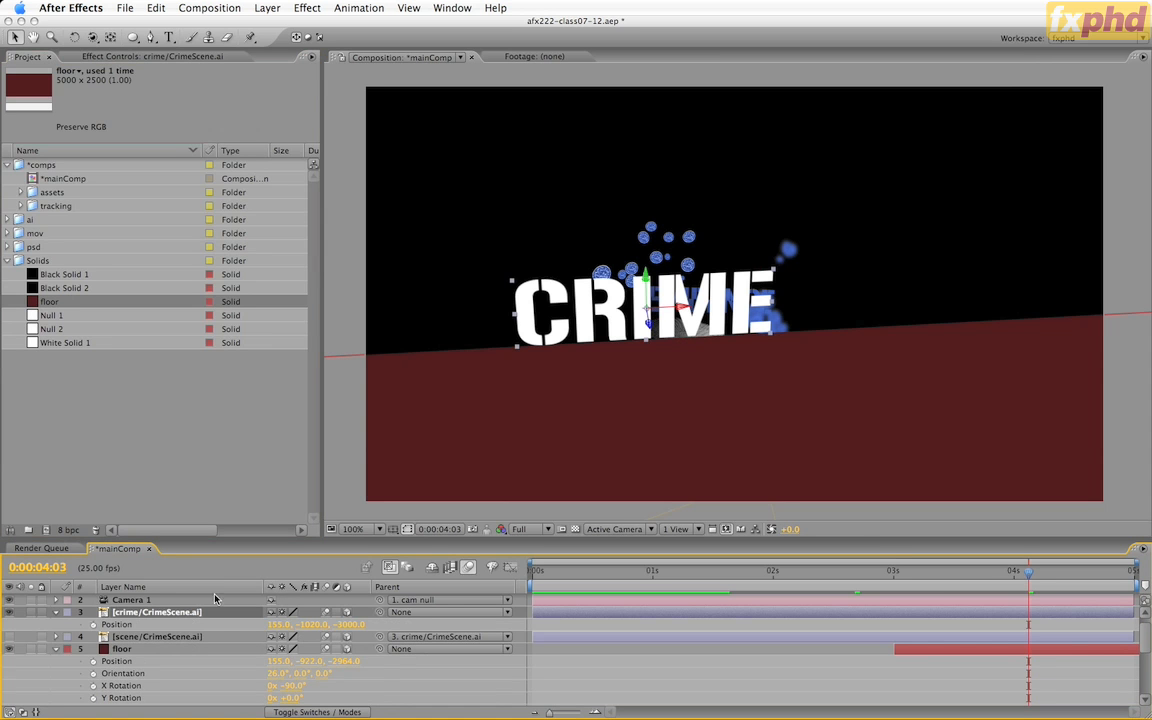
{"action": "left_click", "coordinate": [122, 649]}
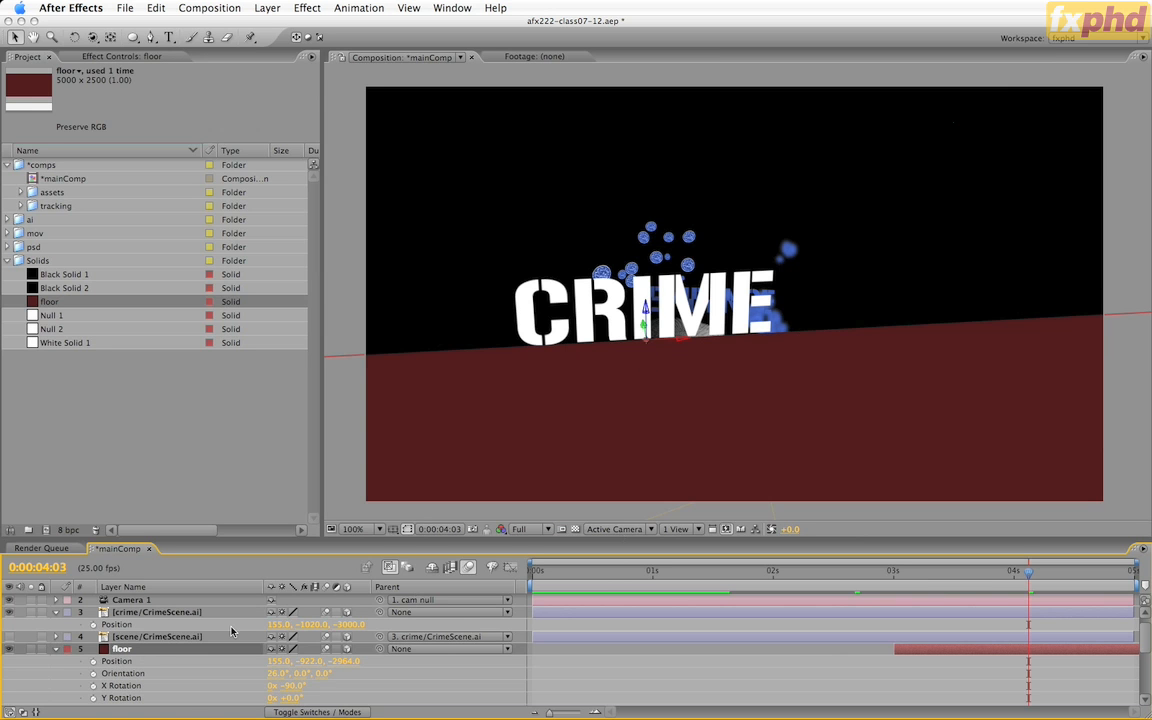
{"action": "key", "text": "super+alt+shift+l"}
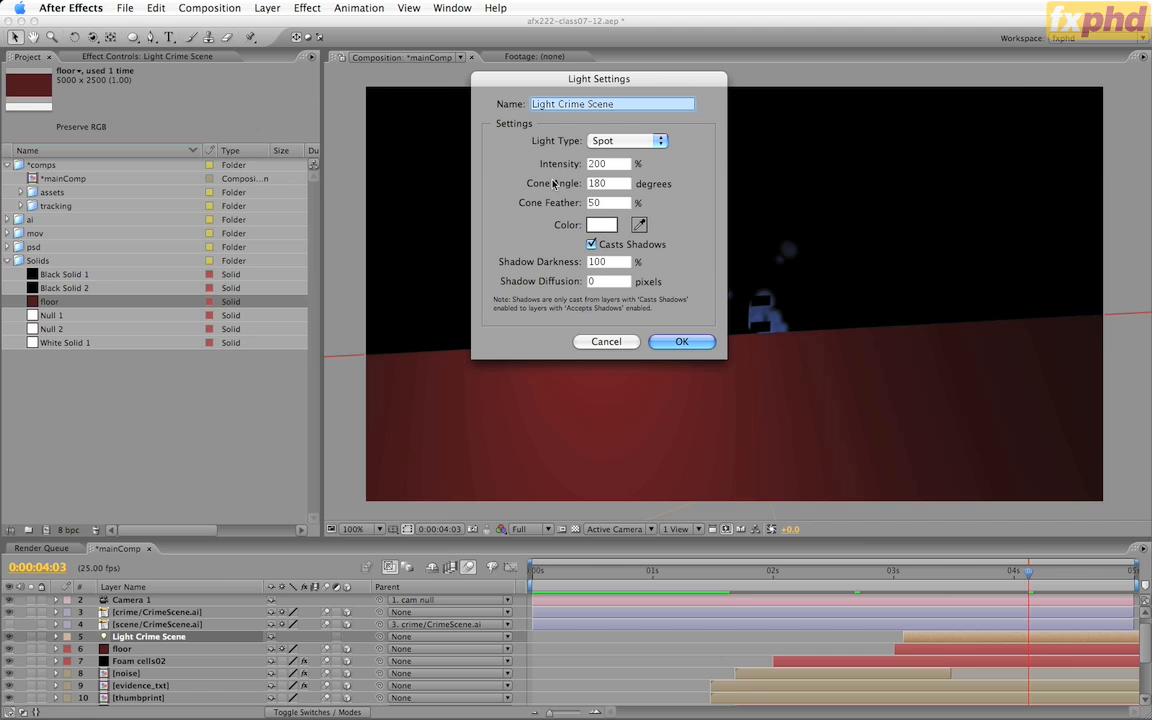
{"action": "left_click", "coordinate": [662, 343]}
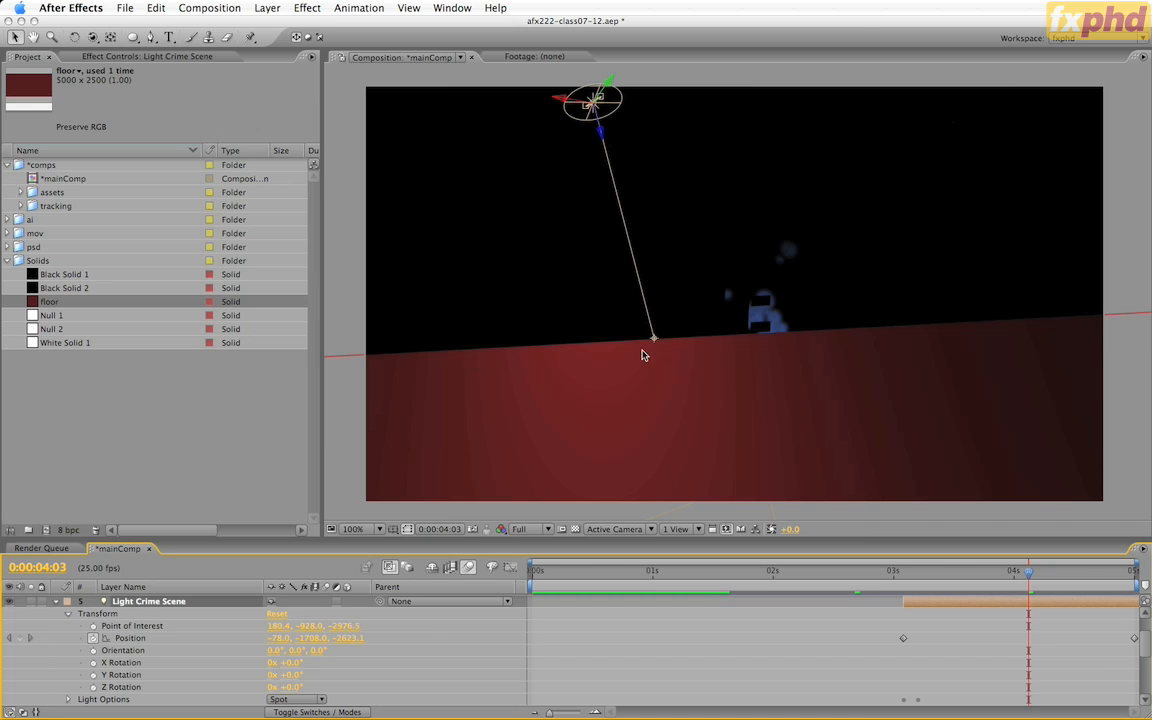
{"action": "left_click", "coordinate": [55, 601]}
Step: Set Light Transmission to 100% in the Material Options of the crime/CrimeScene.ai layer
{"action": "scroll", "coordinate": [101, 625], "scroll_direction": "up", "scroll_amount": 2}
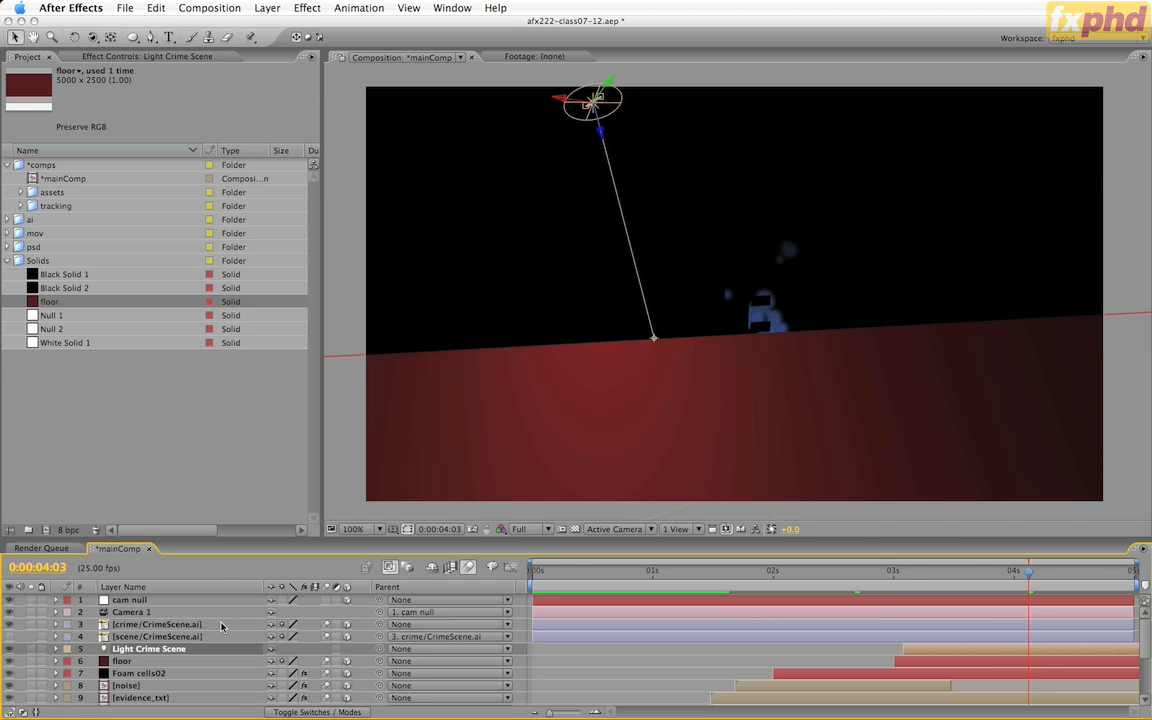
{"action": "left_click", "coordinate": [133, 625]}
{"action": "key", "text": "a"}
{"action": "key", "text": "a"}
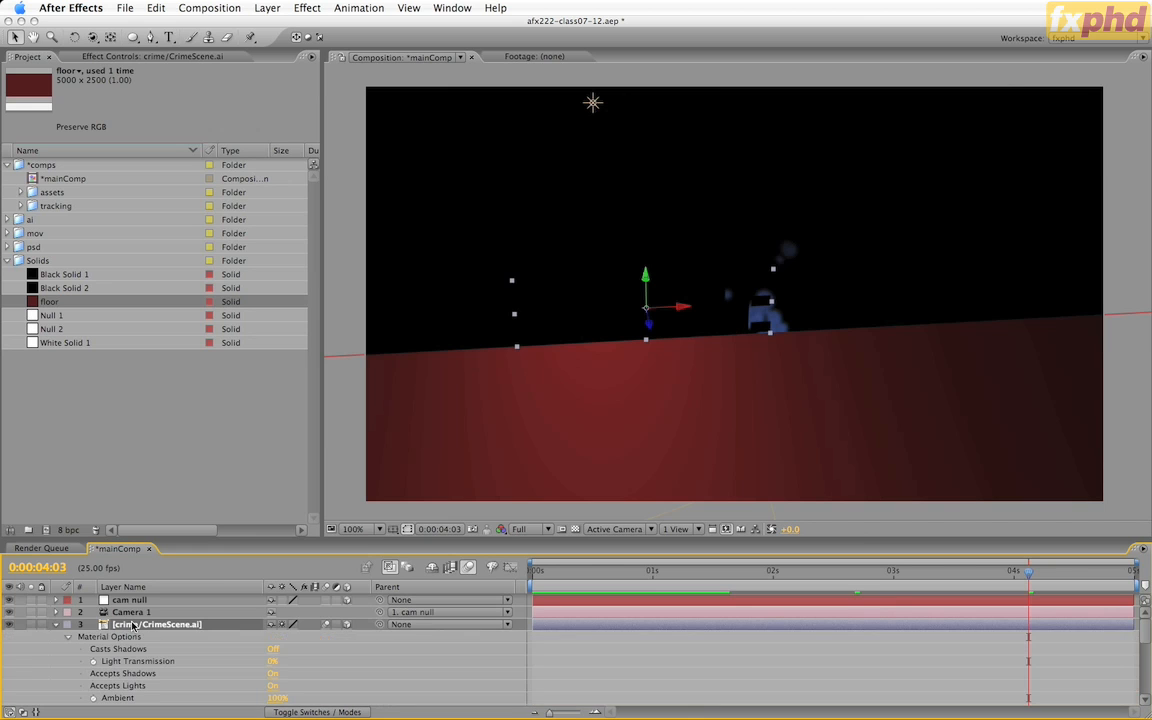
{"action": "scroll", "coordinate": [210, 640], "scroll_direction": "down", "scroll_amount": 2}
{"action": "scroll", "coordinate": [215, 643], "scroll_direction": "up", "scroll_amount": 2}
{"action": "scroll", "coordinate": [175, 648], "scroll_direction": "down", "scroll_amount": 1}
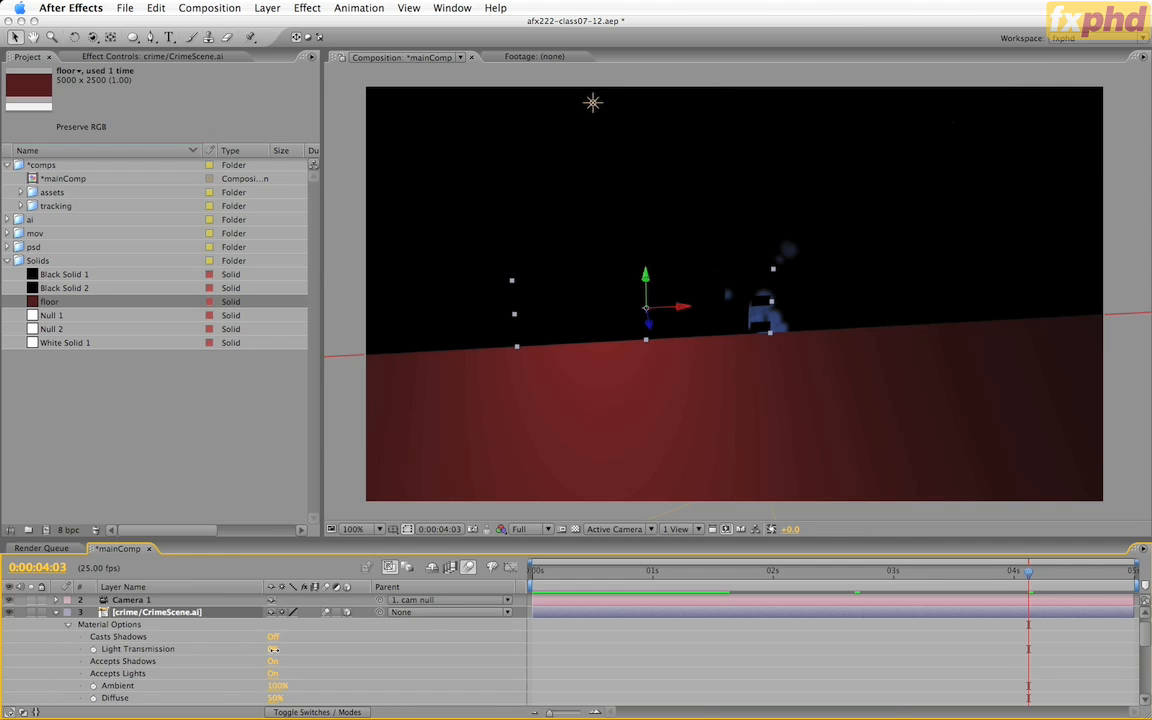
{"action": "left_click_drag", "start_coordinate": [270, 655], "coordinate": [379, 647]}
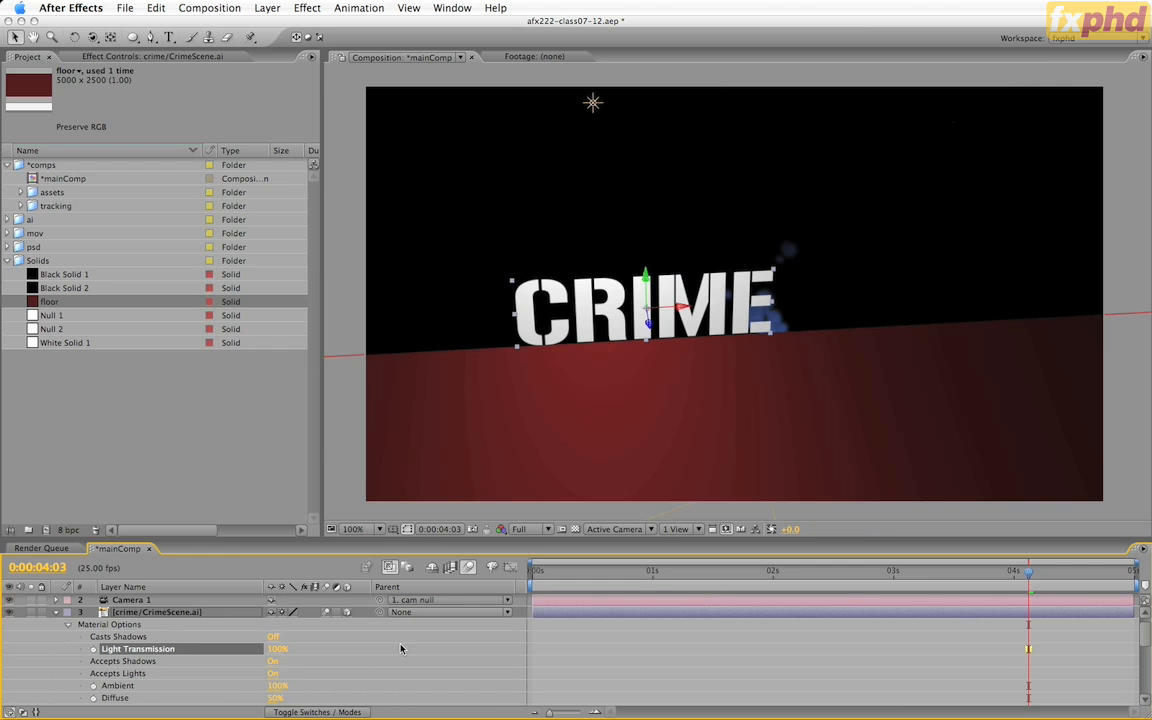
{"action": "left_click", "coordinate": [312, 660]}
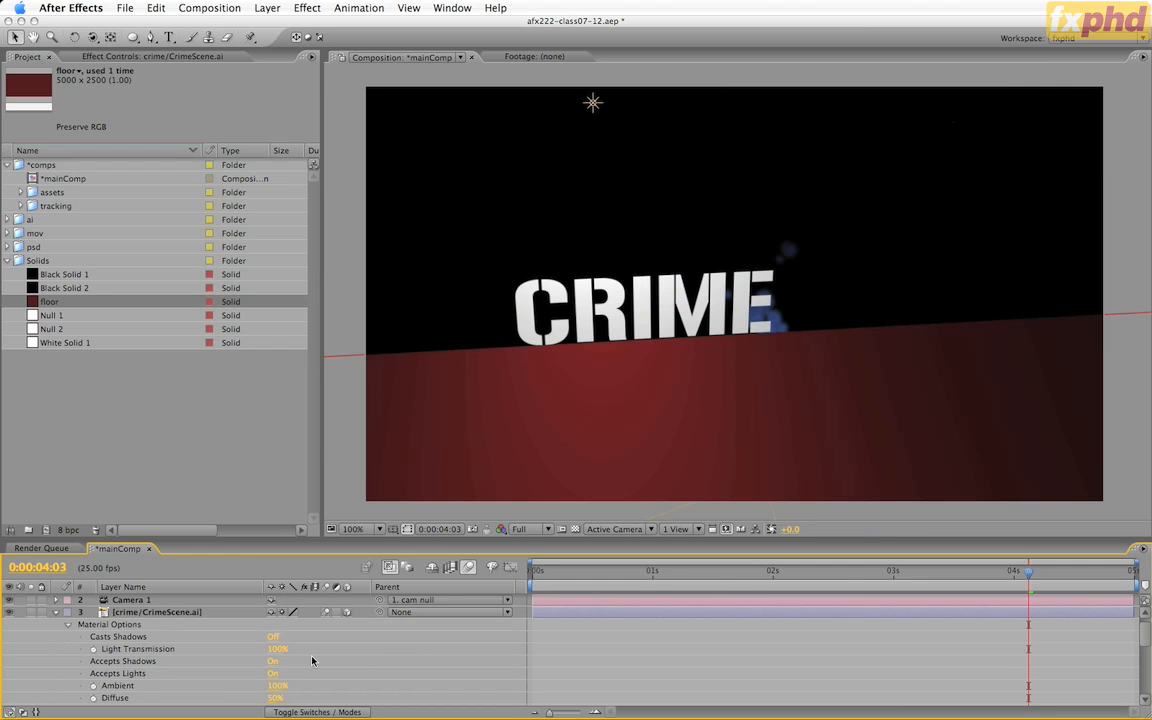
{"action": "left_click", "coordinate": [56, 612]}
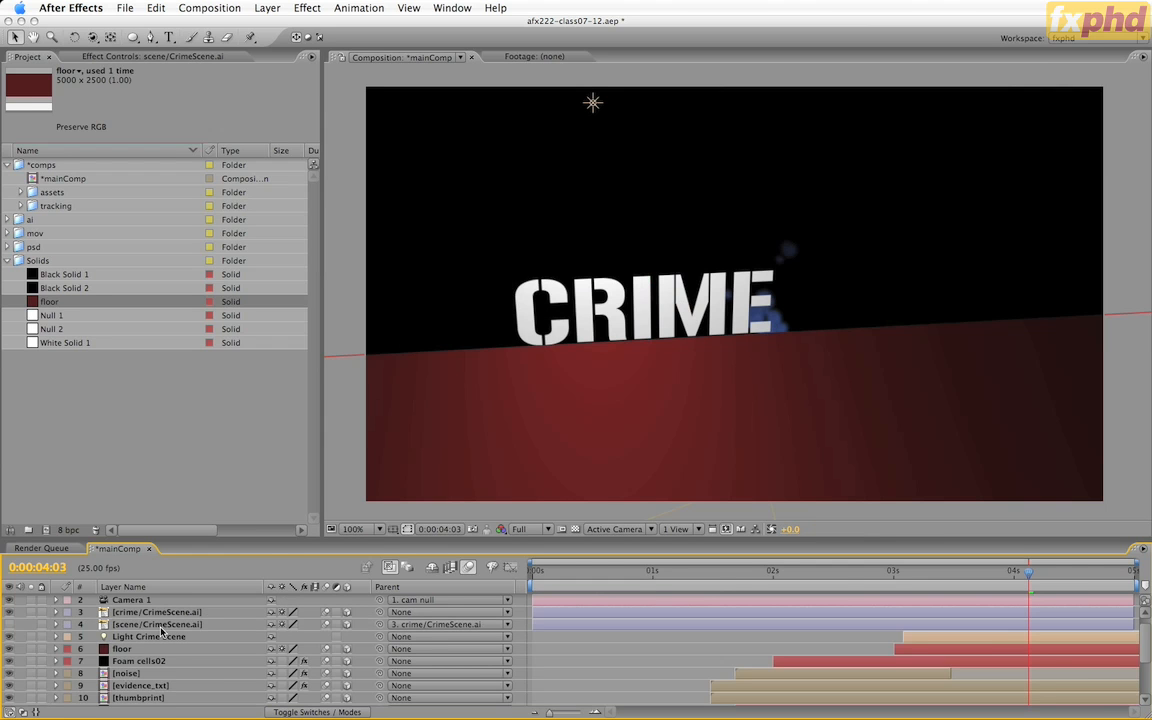
Step: Make the scene/CrimeScene.ai layer visible and switch its Casts Shadows option to Off and back to On
{"action": "left_click", "coordinate": [10, 625]}
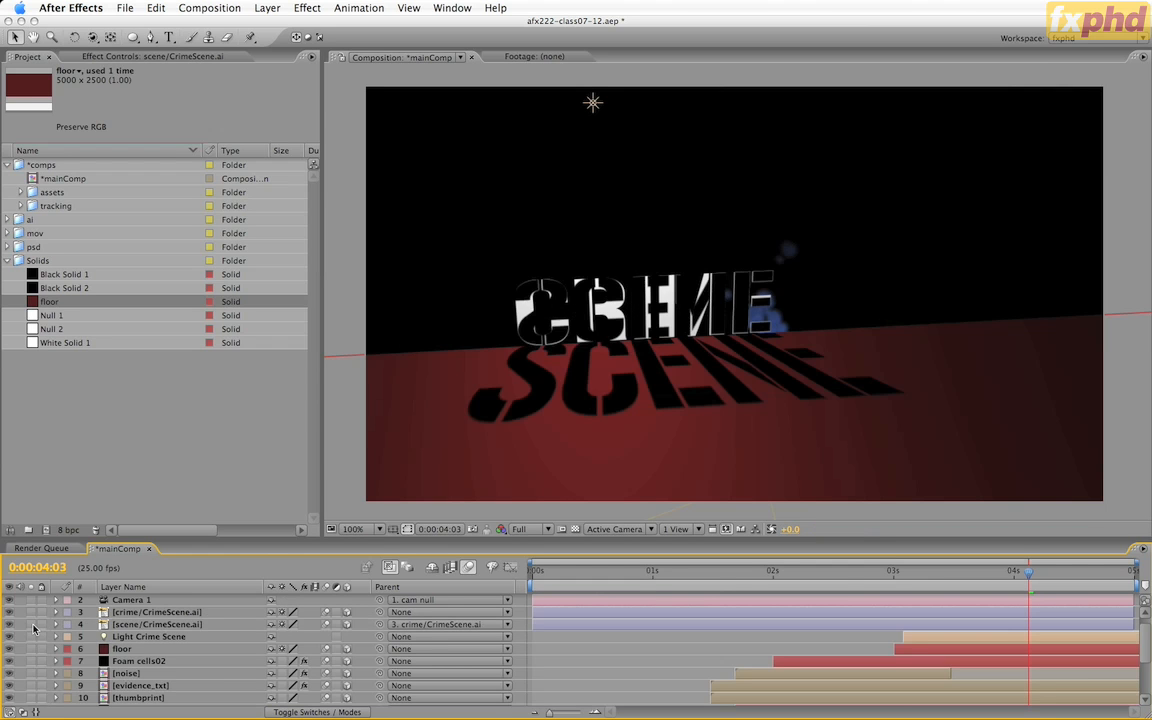
{"action": "left_click", "coordinate": [155, 625]}
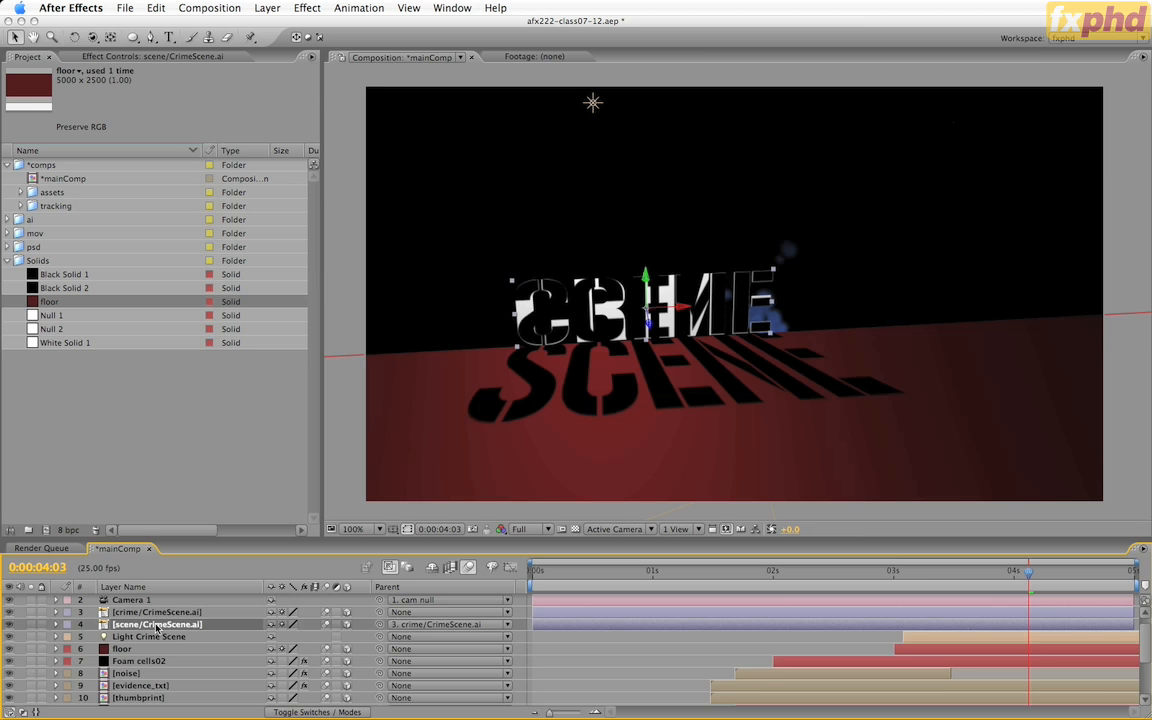
{"action": "key", "text": "a"}
{"action": "key", "text": "a"}
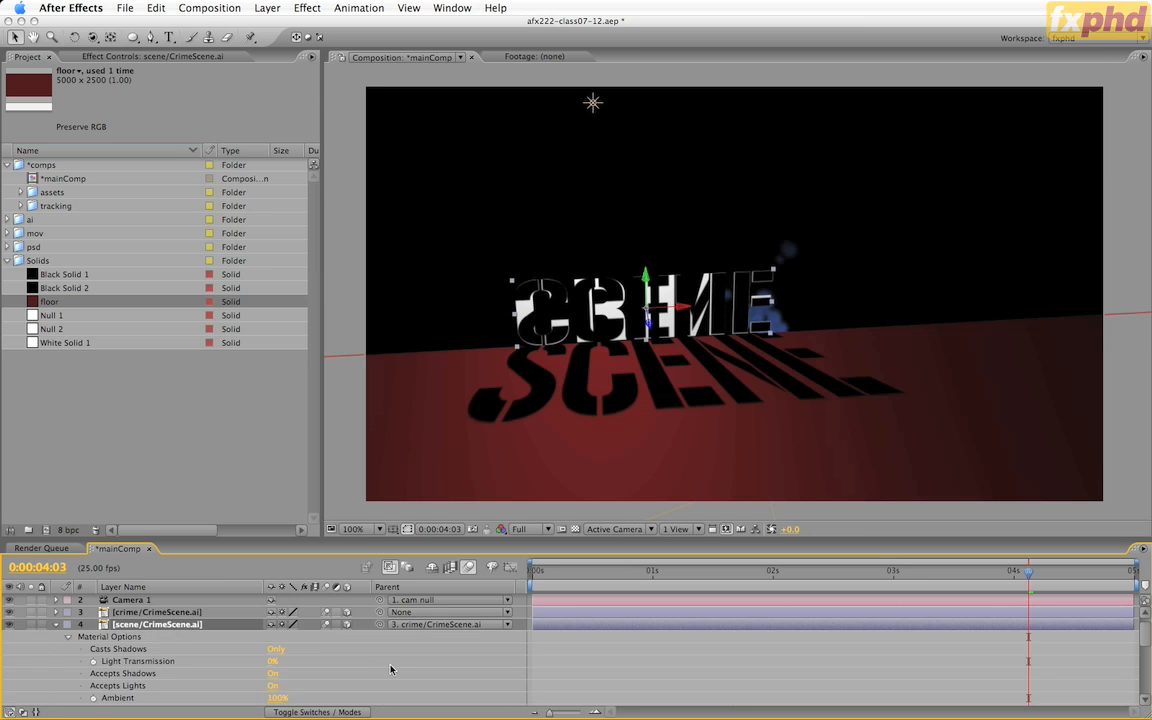
{"action": "scroll", "coordinate": [390, 665], "scroll_direction": "down", "scroll_amount": 1}
{"action": "left_click", "coordinate": [273, 626]}
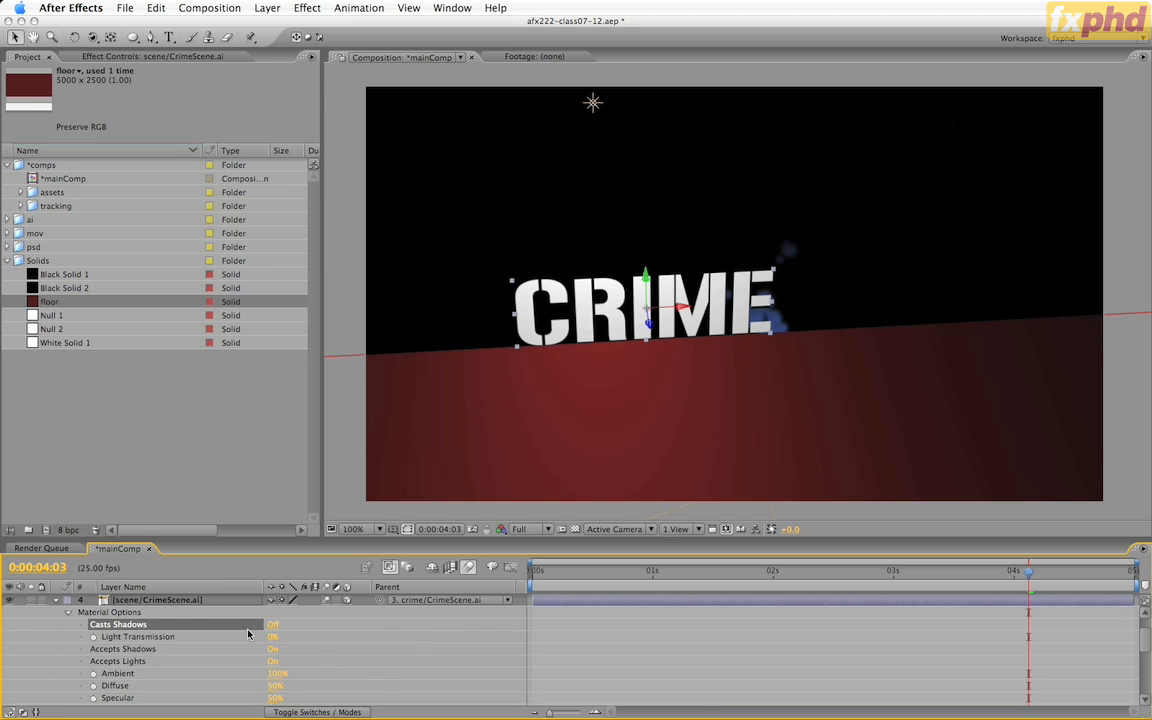
{"action": "left_click", "coordinate": [274, 627]}
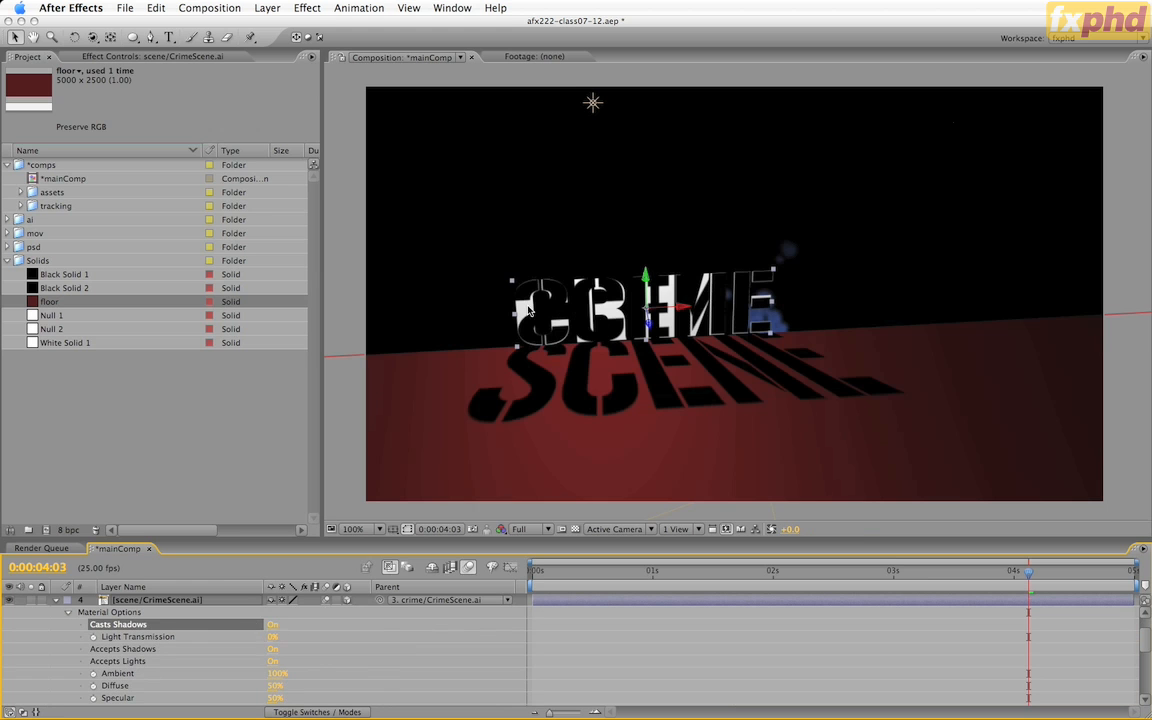
Step: Turn off Accepts Shadows in the Material Options of the crime/CrimeScene.ai layer and collapse both CrimeScene.ai layers
{"action": "left_click", "coordinate": [271, 627]}
{"action": "left_click", "coordinate": [65, 617]}
{"action": "left_click", "coordinate": [56, 600]}
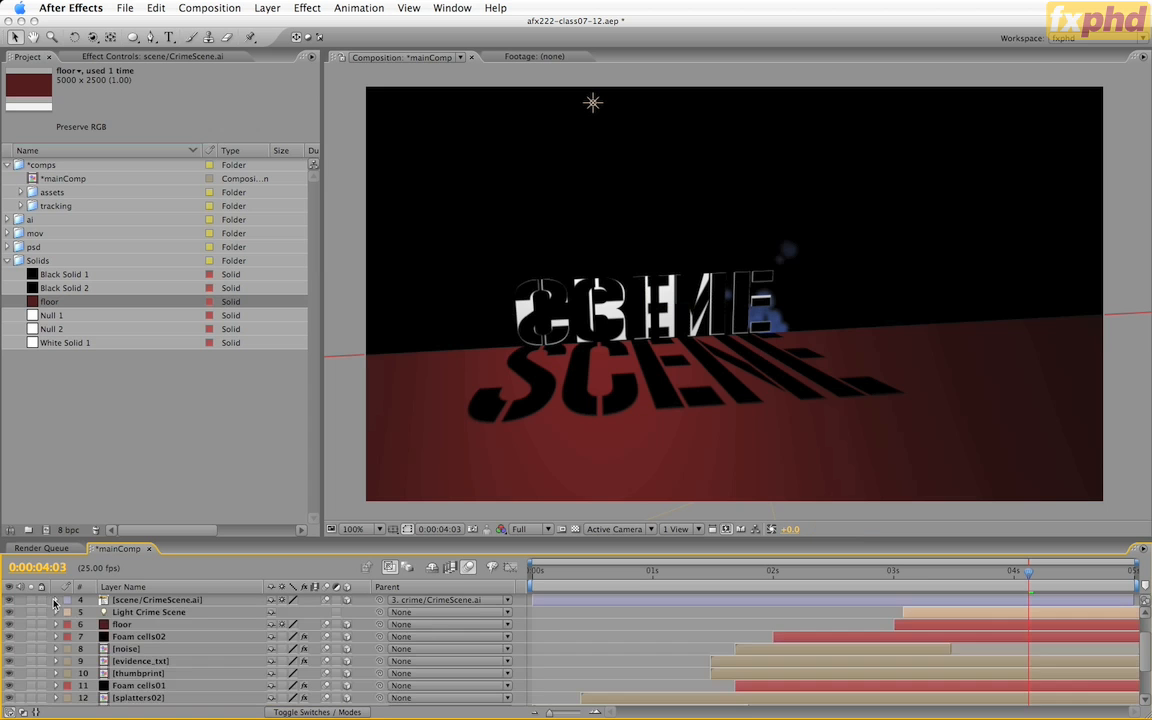
{"action": "scroll", "coordinate": [195, 643], "scroll_direction": "up", "scroll_amount": 1}
{"action": "left_click", "coordinate": [155, 600]}
{"action": "key", "text": "a"}
{"action": "key", "text": "a"}
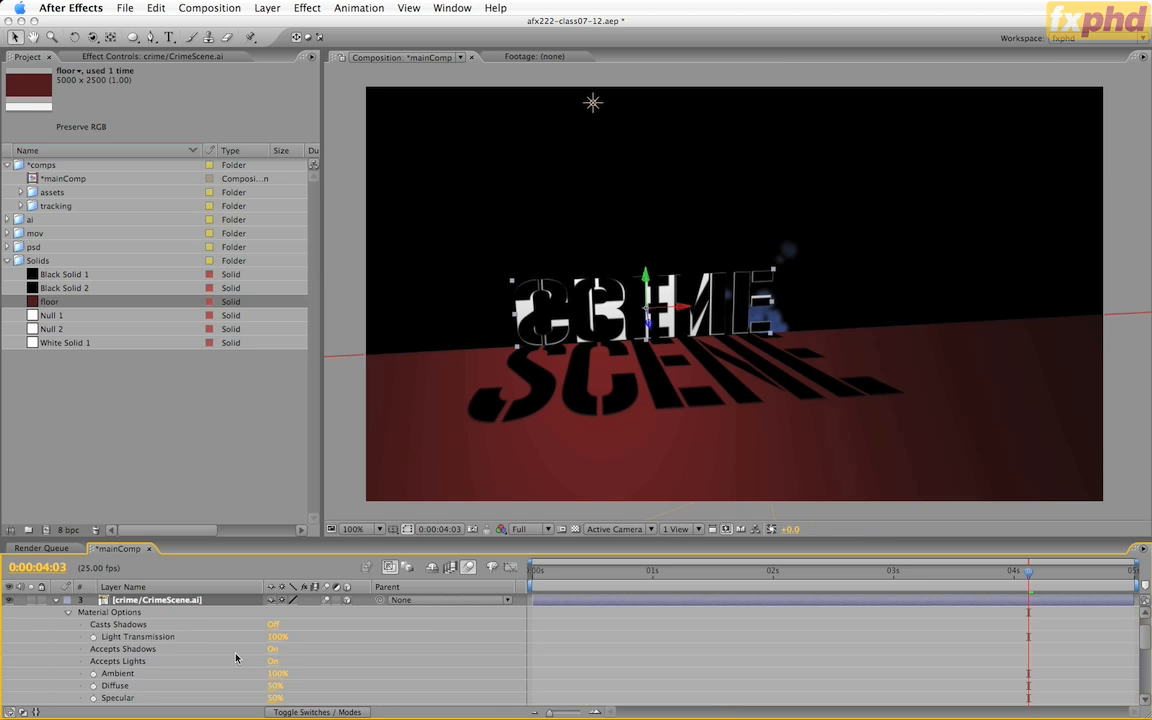
{"action": "left_click", "coordinate": [273, 649]}
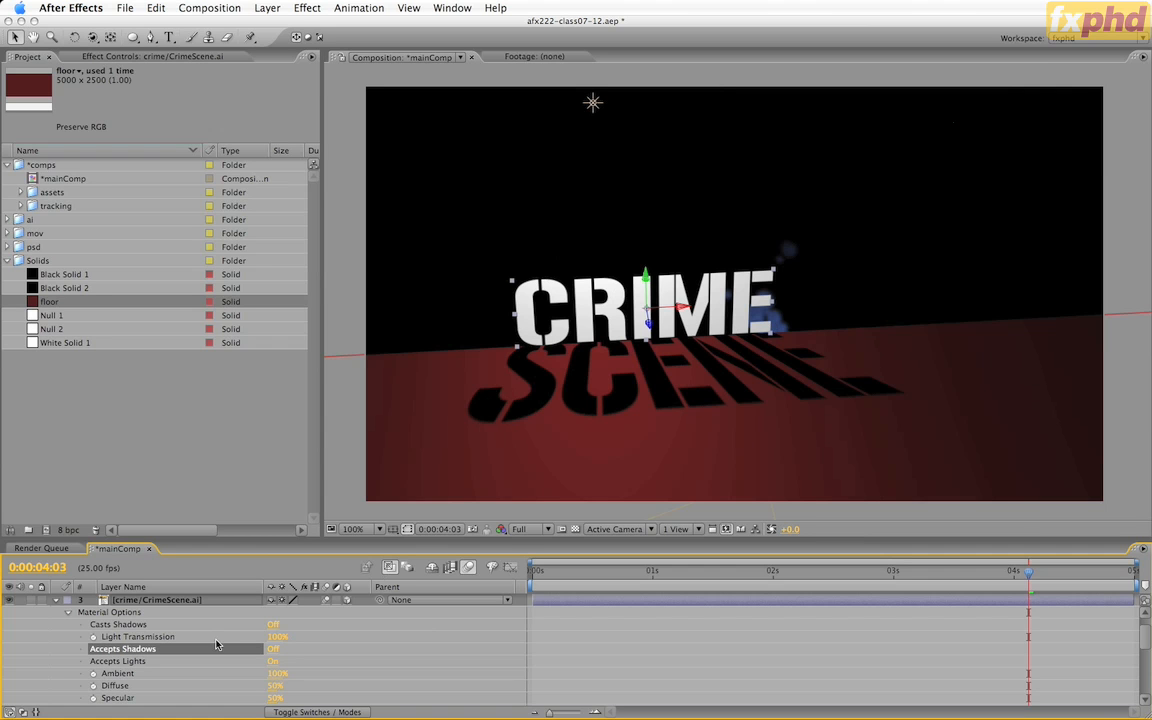
{"action": "left_click", "coordinate": [68, 612]}
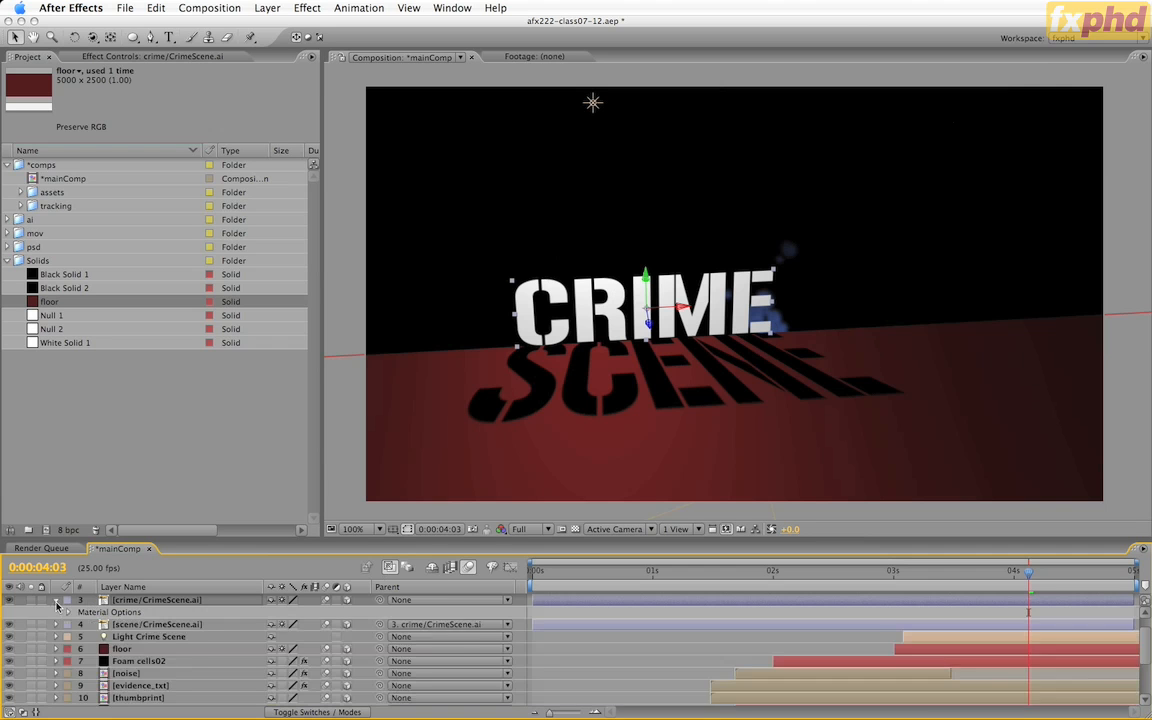
{"action": "left_click", "coordinate": [56, 600]}
{"action": "scroll", "coordinate": [162, 628], "scroll_direction": "up", "scroll_amount": 2}
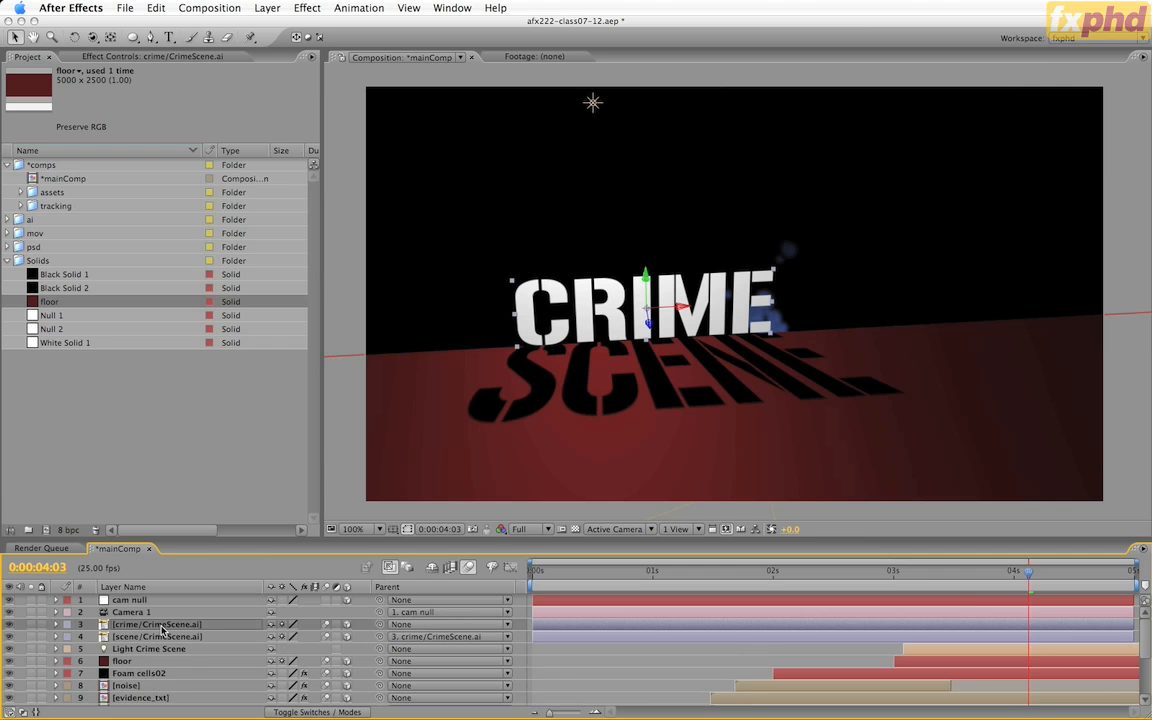
Step: Reveal the Position keyframes of Light Crime Scene and check the lit title and its shadow from 0:00:03:02 to the last frame
{"action": "left_click", "coordinate": [164, 649]}
{"action": "key", "text": "p"}
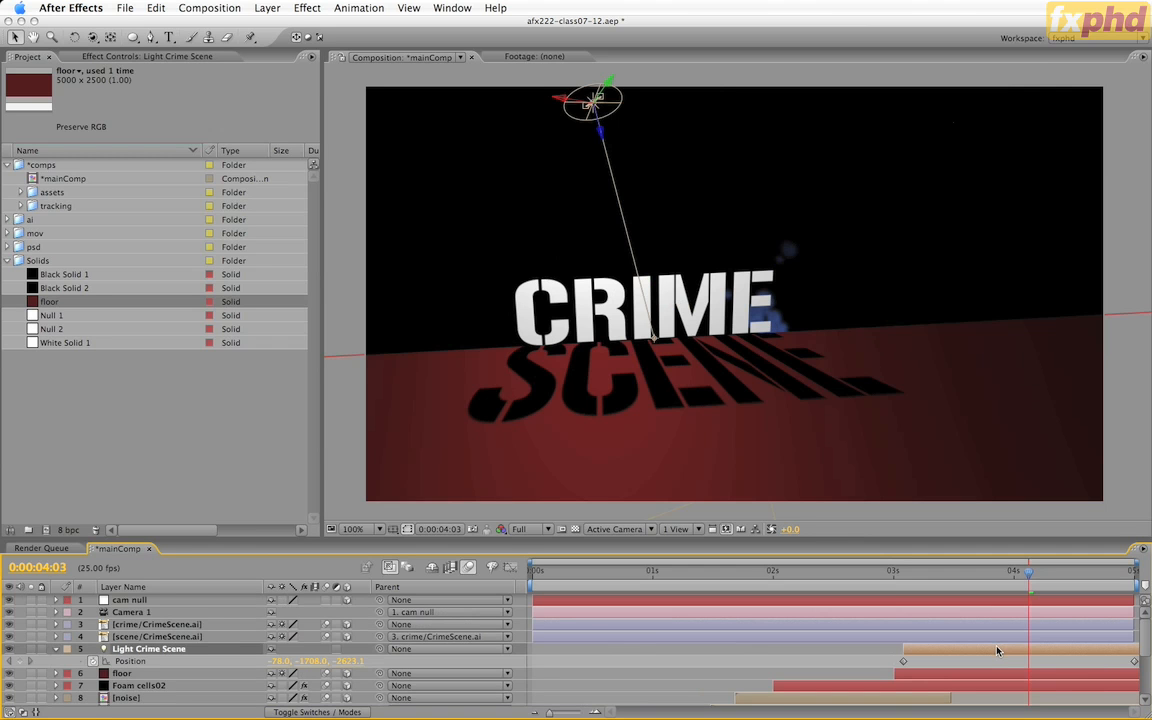
{"action": "key", "text": "j"}
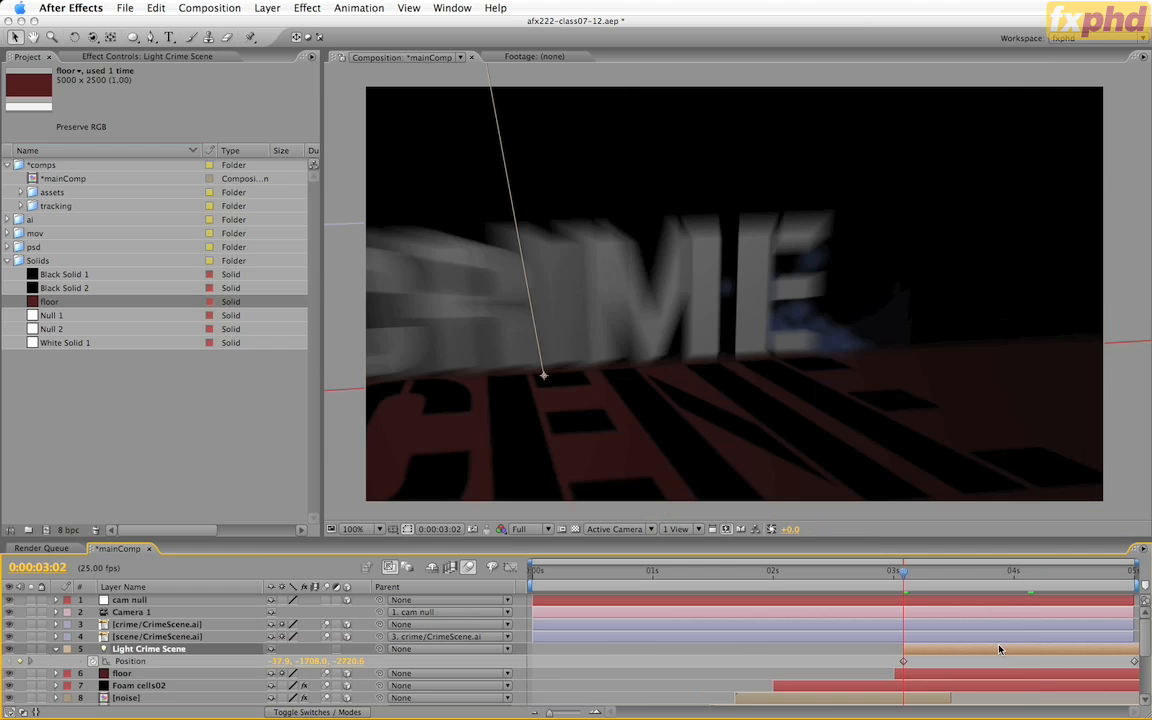
{"action": "left_click", "coordinate": [912, 577]}
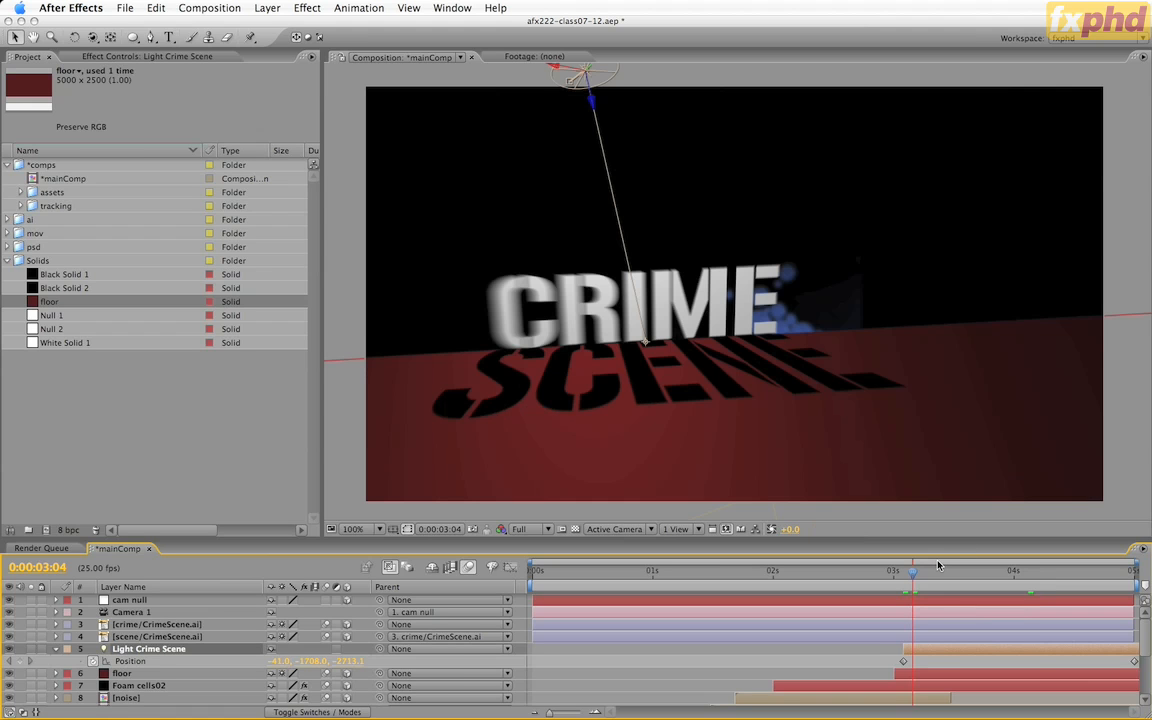
{"action": "key", "text": "End"}
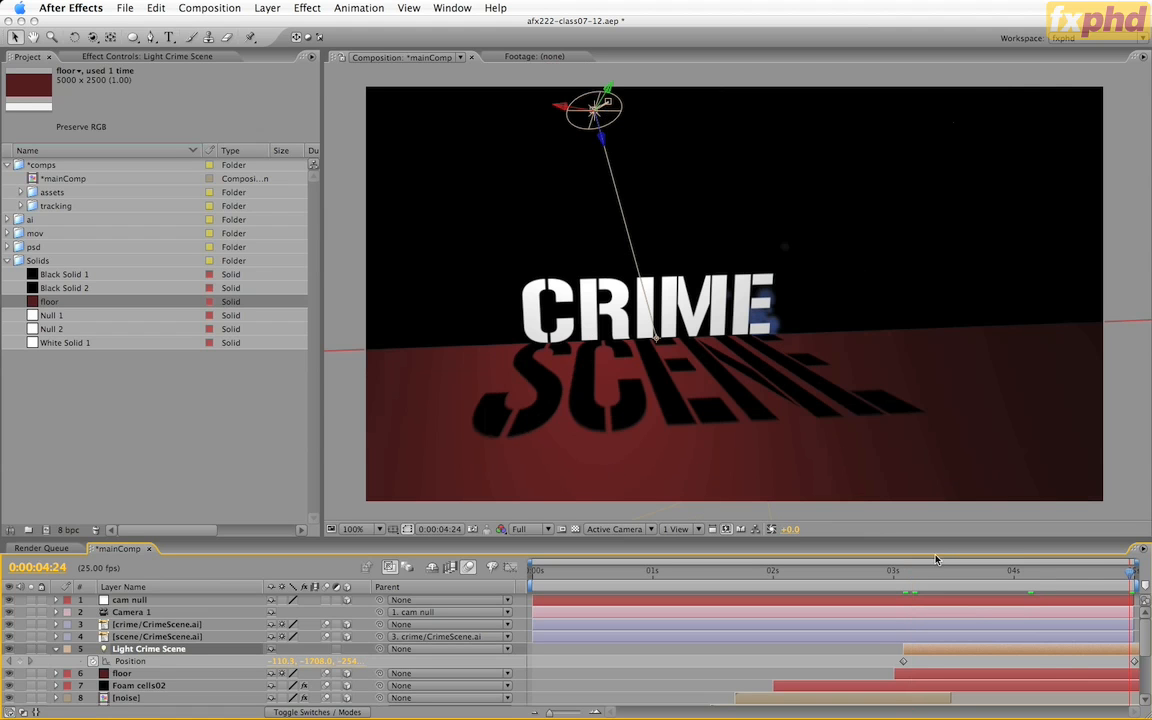
{"action": "mouse_move", "coordinate": [1129, 573]}
{"action": "left_mouse_down"}
{"action": "mouse_move", "coordinate": [940, 572]}
{"action": "mouse_move", "coordinate": [1116, 571]}
{"action": "left_mouse_up"}
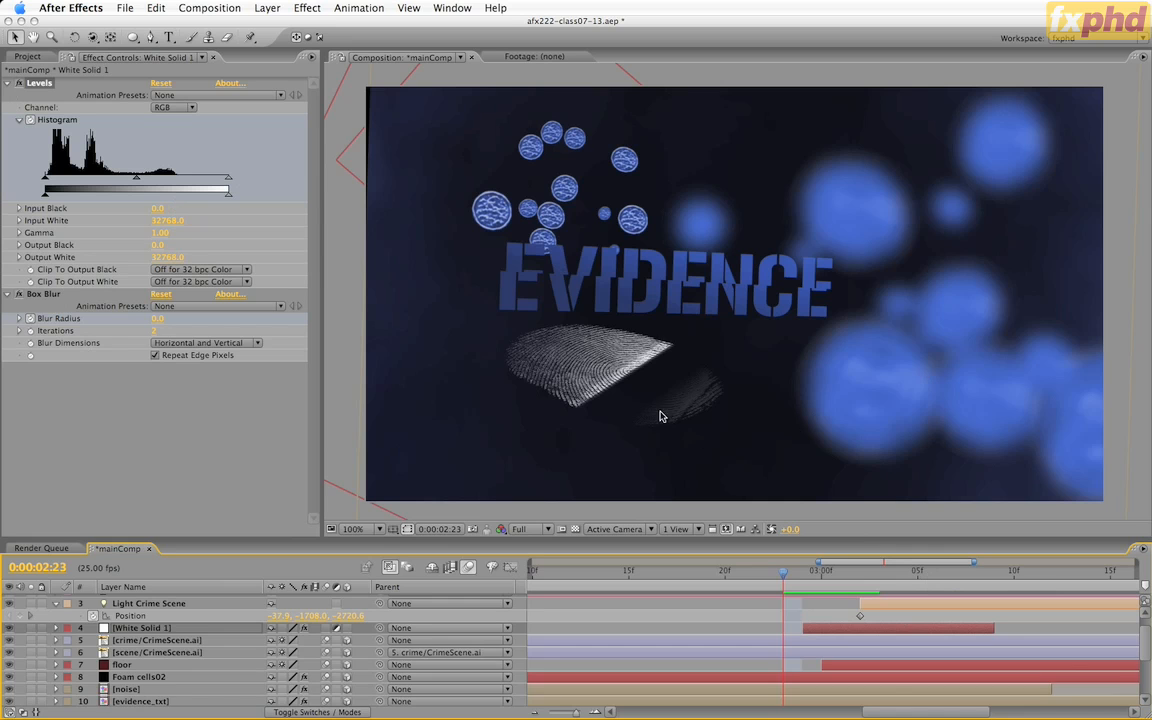
Step: Show the Levels and Box Blur keyframes of the White Solid 1 adjustment layer and examine the EVIDENCE-to-CRIME transition frame by frame up to 0:00:03:02
{"action": "key", "text": "u"}
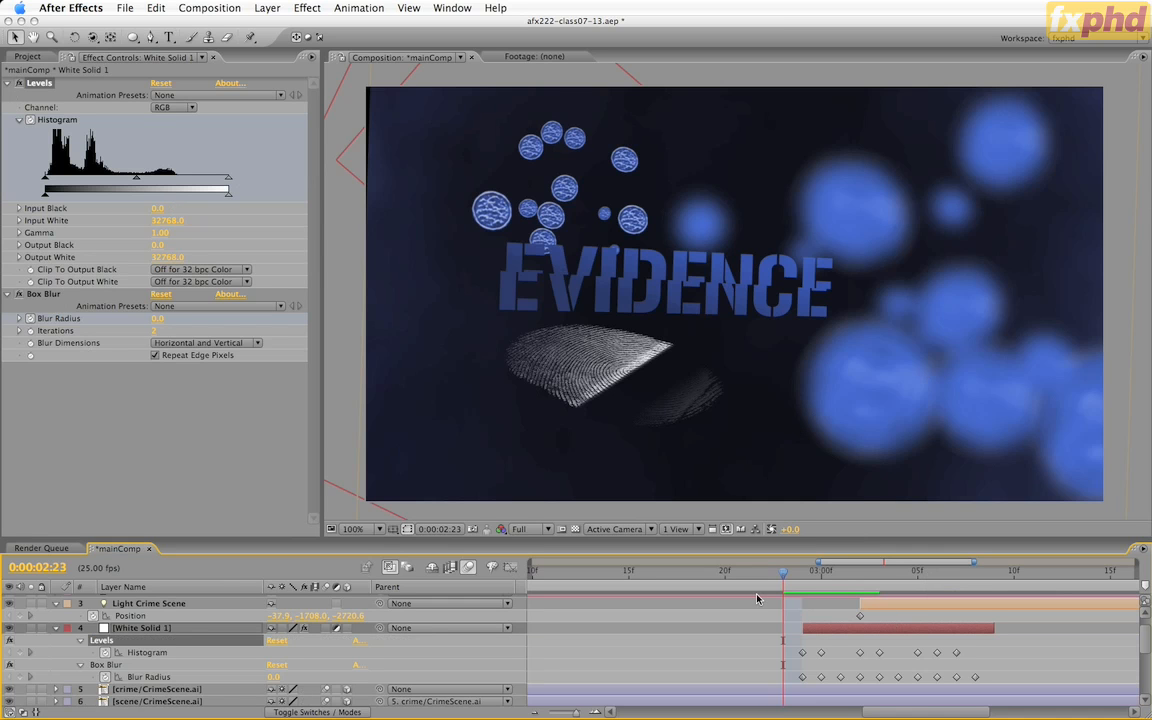
{"action": "key", "text": "Page_Down"}
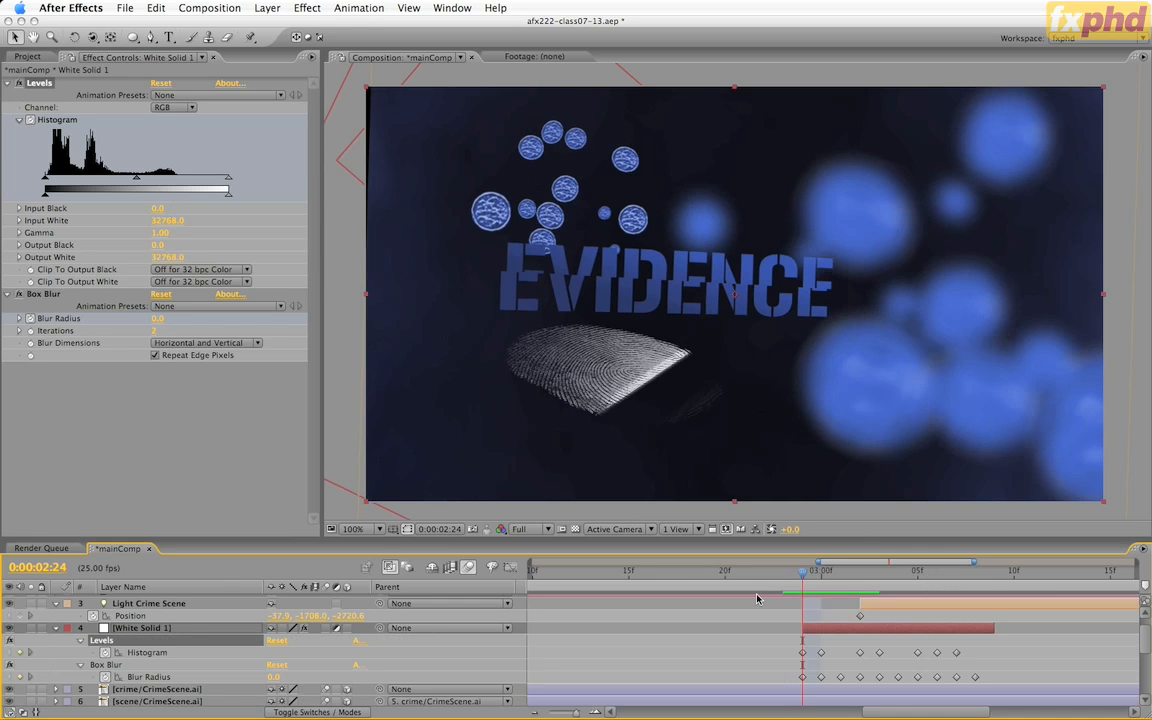
{"action": "key", "text": "Page_Down"}
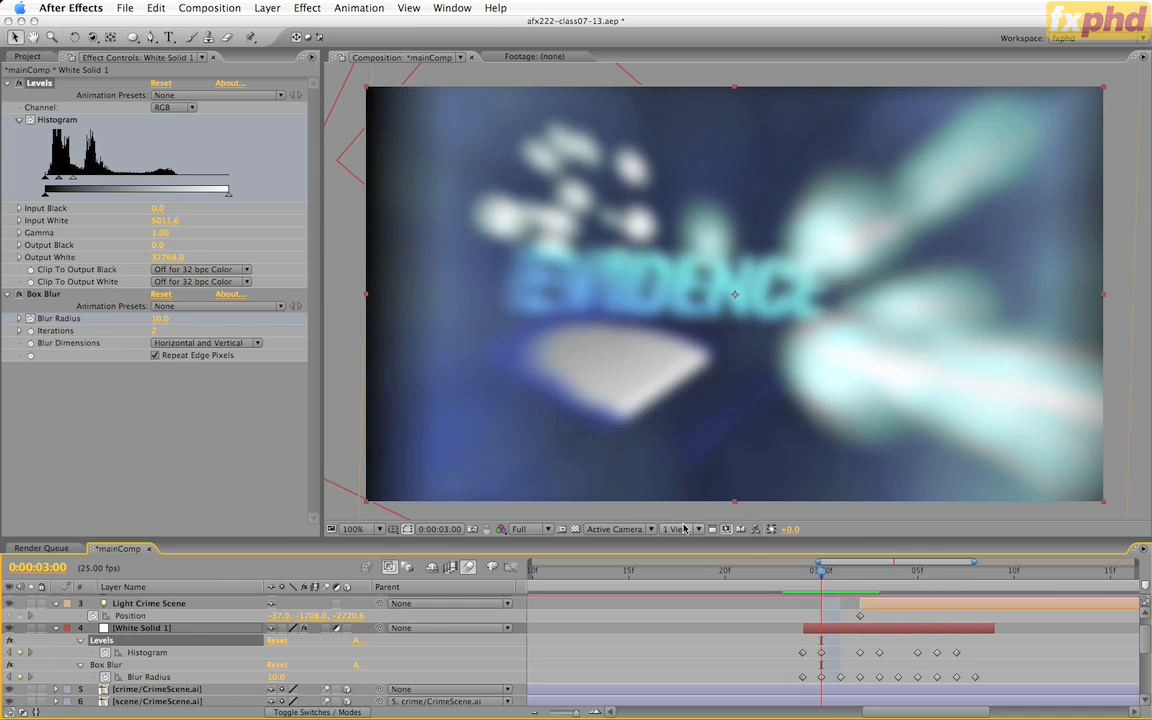
{"action": "key", "text": "Page_Down"}
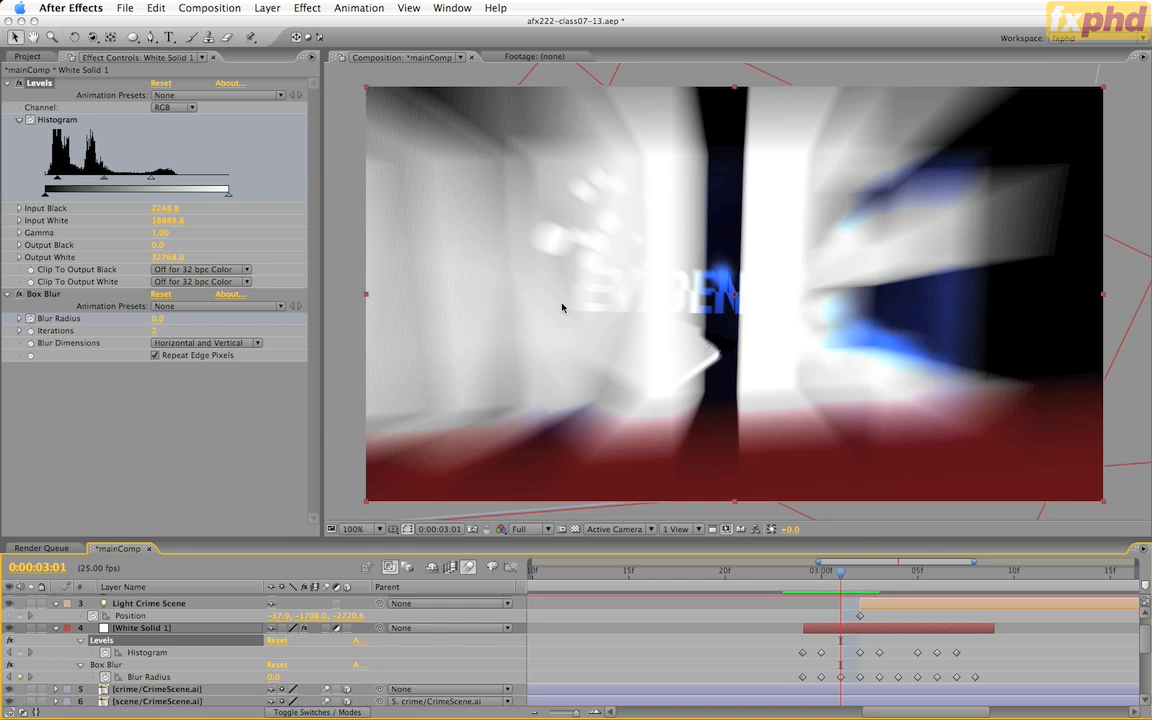
{"action": "key", "text": "Page_Up"}
{"action": "key", "text": "Page_Up"}
{"action": "key", "text": "Page_Down"}
{"action": "key", "text": "Page_Down"}
{"action": "key", "text": "Page_Down"}
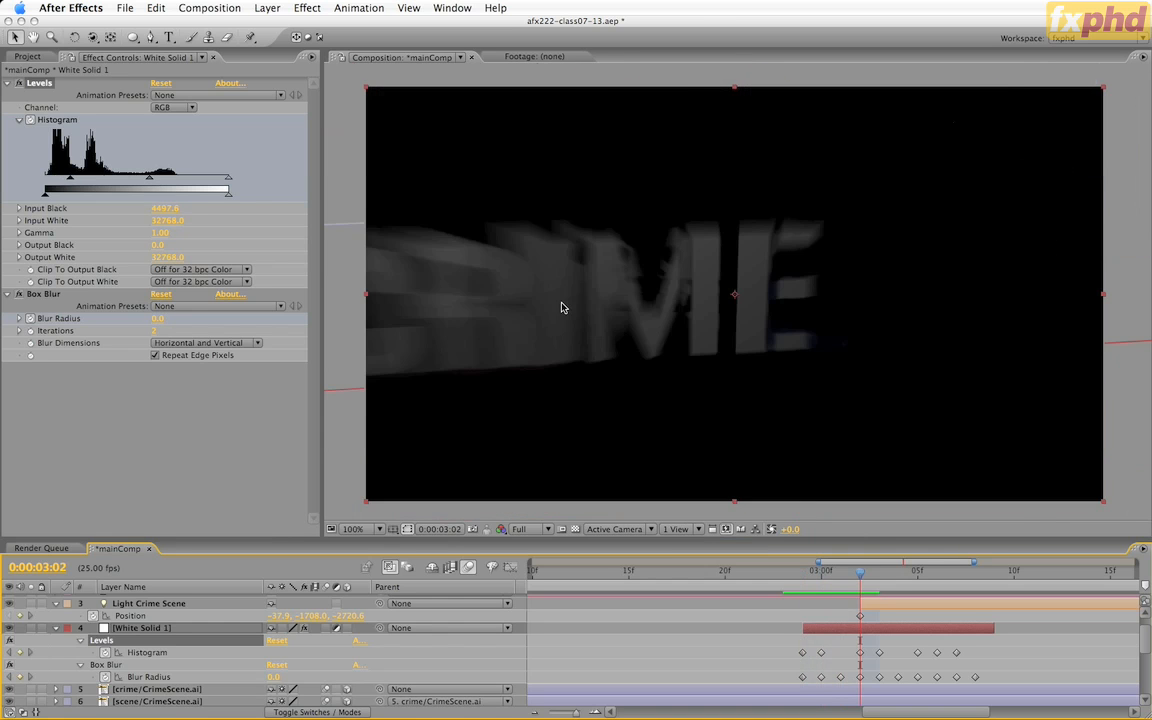
{"action": "key", "text": "Page_Up"}
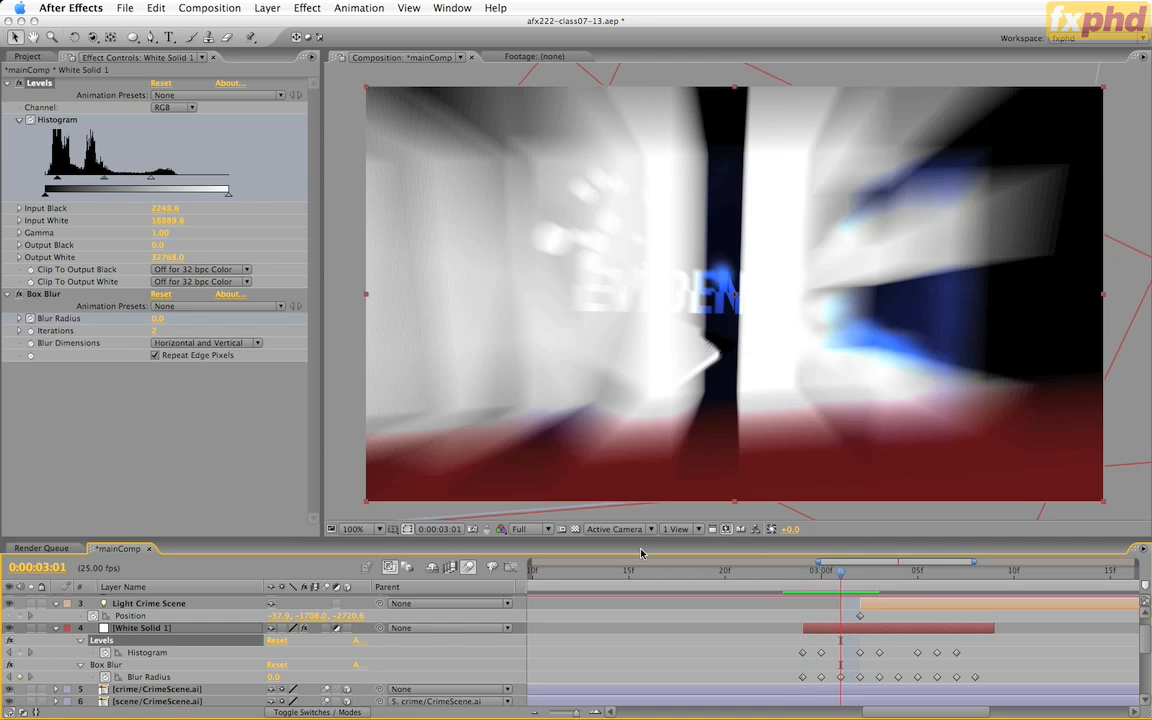
Step: Trim the Foam cells02, noise, evidence_txt, thumbprint and Foam cells01 layers to end at 0:00:03:01
{"action": "key", "text": "grave"}
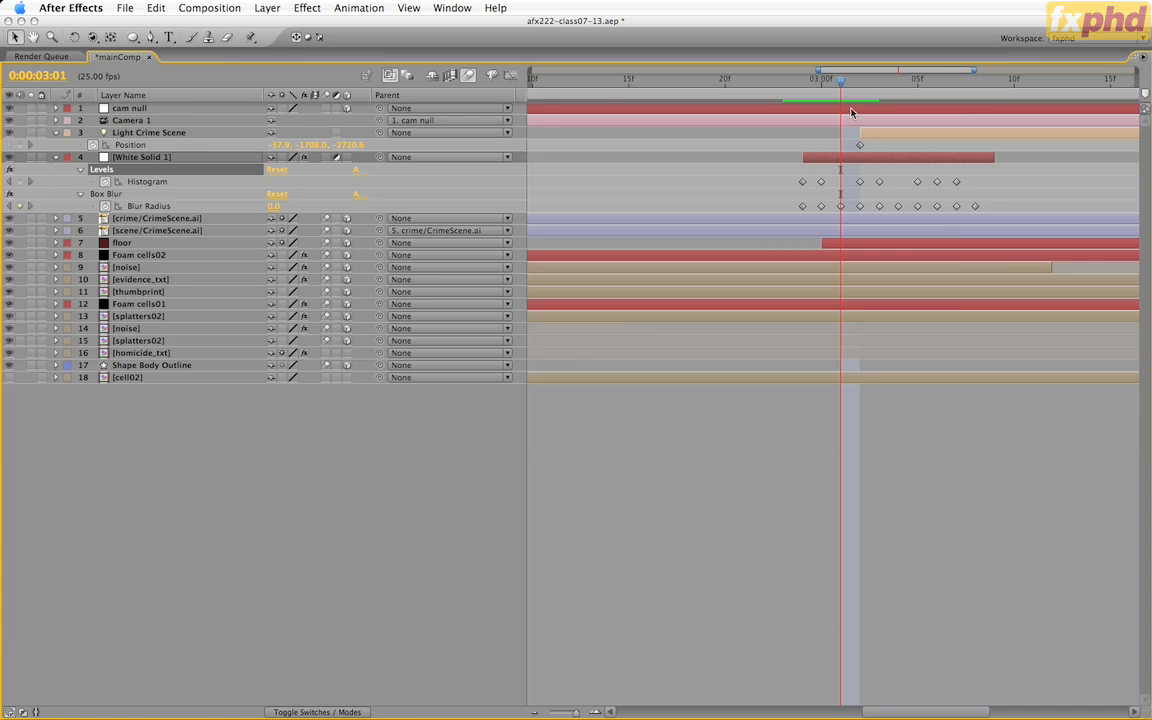
{"action": "left_click", "coordinate": [138, 316]}
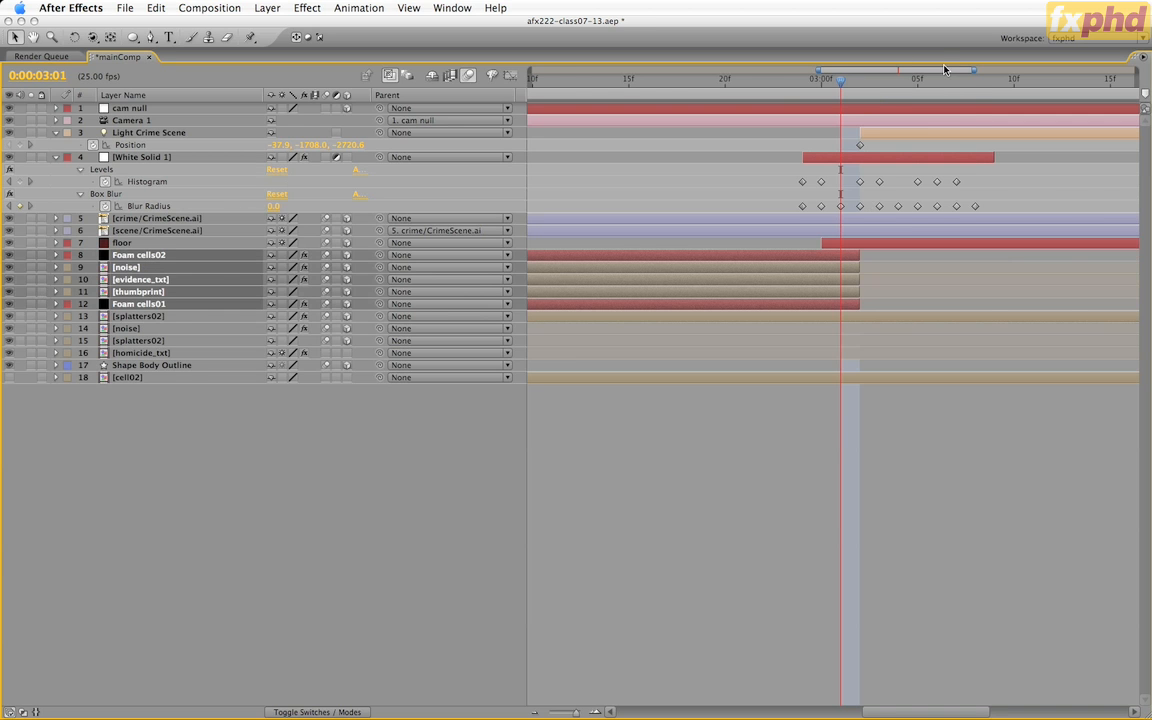
Step: Extend the work area to cover the whole mainComp timeline
{"action": "scroll", "coordinate": [873, 80], "scroll_direction": "left", "scroll_amount": 5}
{"action": "scroll", "coordinate": [873, 80], "scroll_direction": "left", "scroll_amount": 6}
{"action": "key", "text": "grave"}
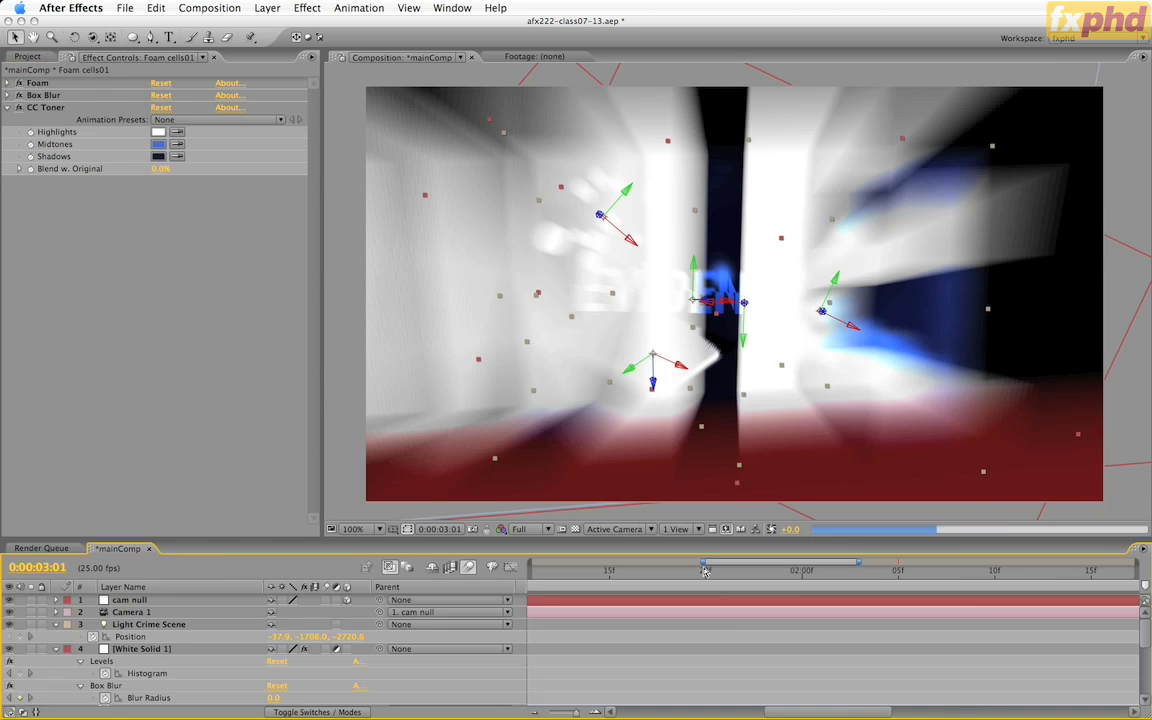
{"action": "left_click_drag", "start_coordinate": [703, 567], "coordinate": [531, 567]}
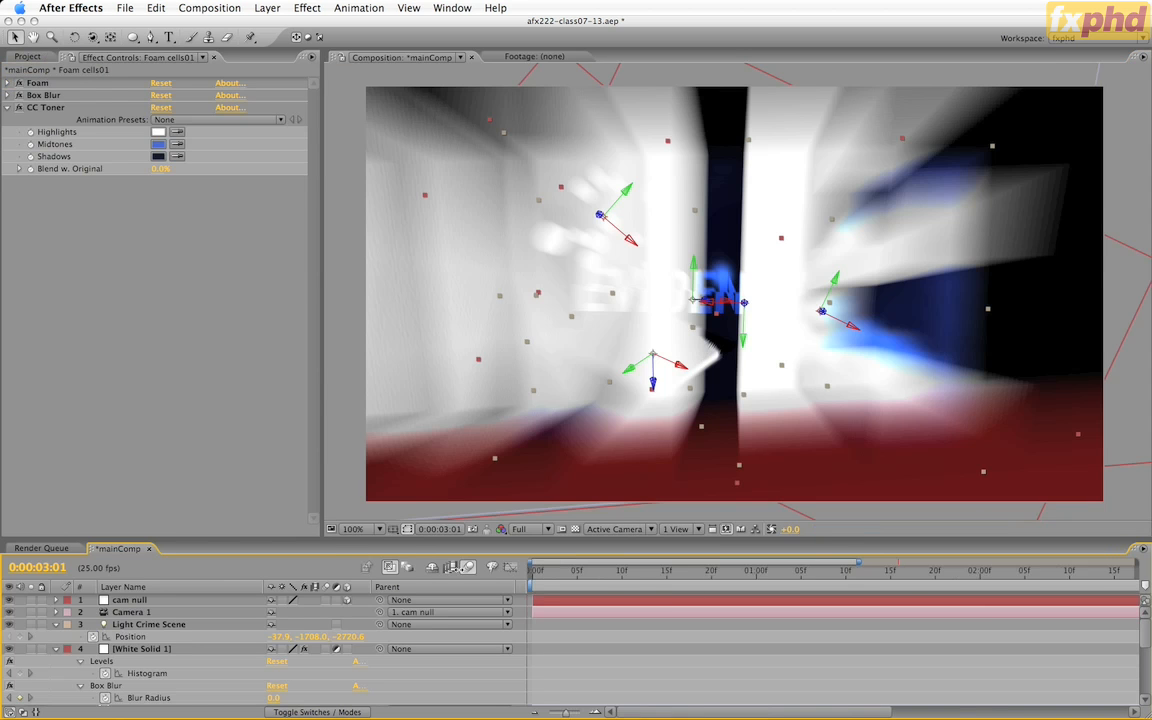
{"action": "left_click_drag", "start_coordinate": [860, 563], "coordinate": [1136, 563]}
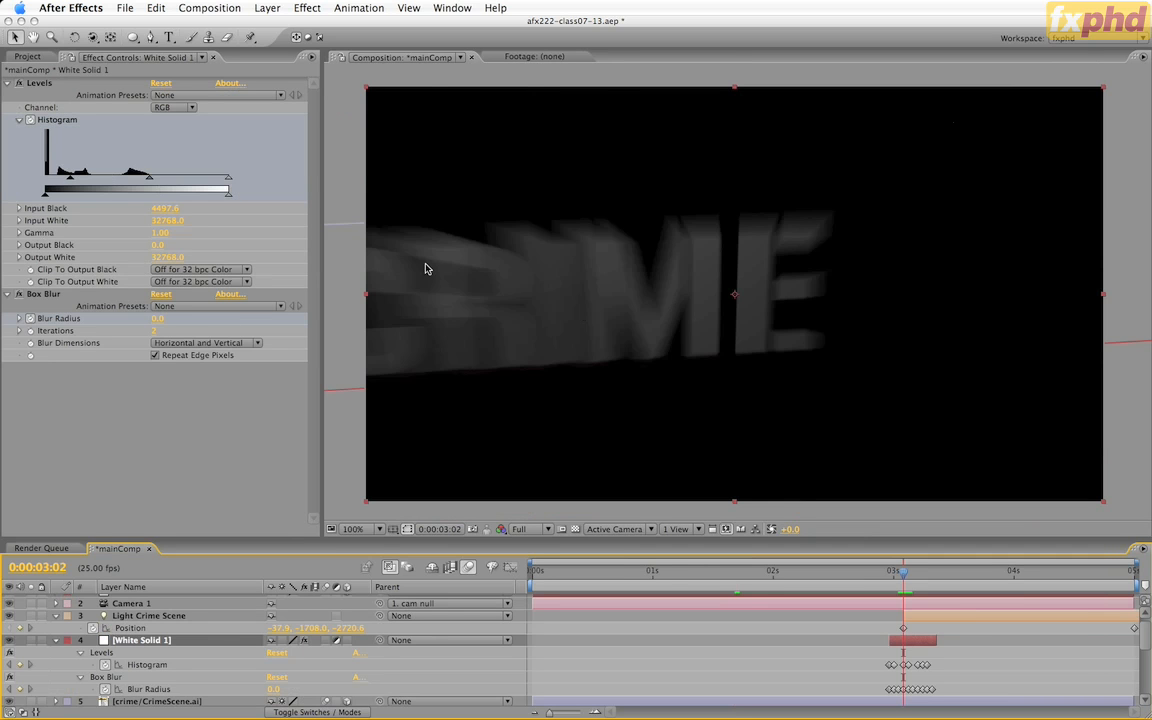
Step: Step through the rest of the flash transition to 0:00:03:09 and preview the composition from 0:00:02:22
{"action": "key", "text": "Page_Down"}
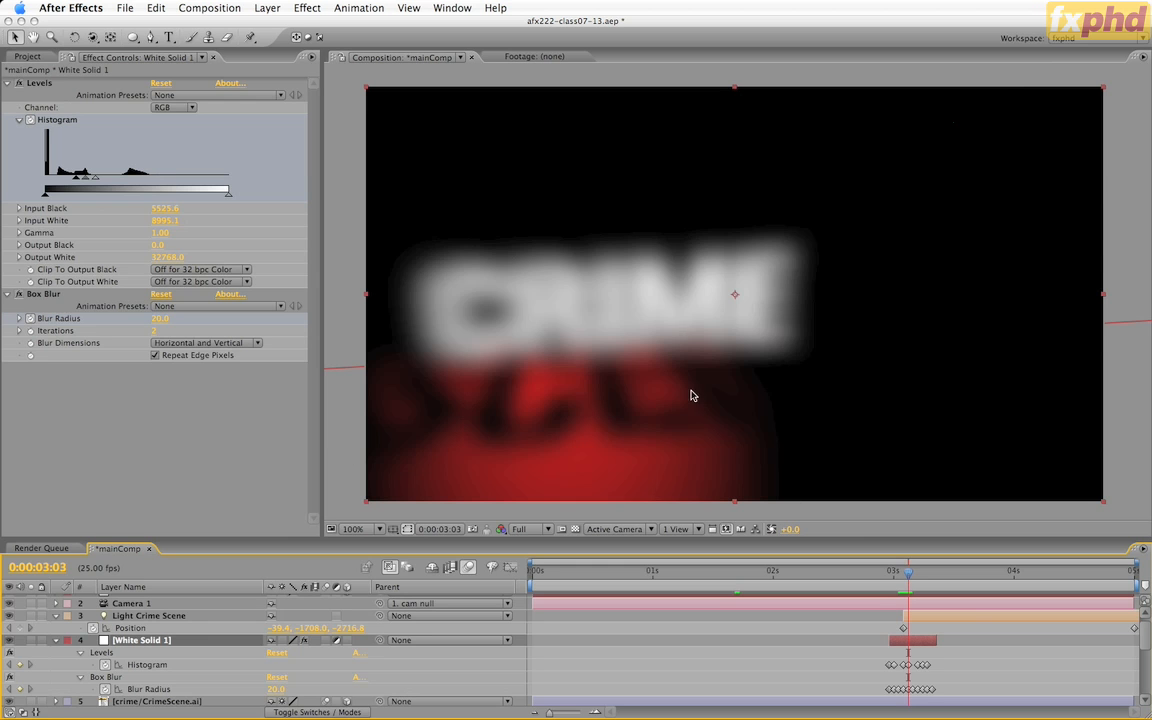
{"action": "key", "text": "Page_Down"}
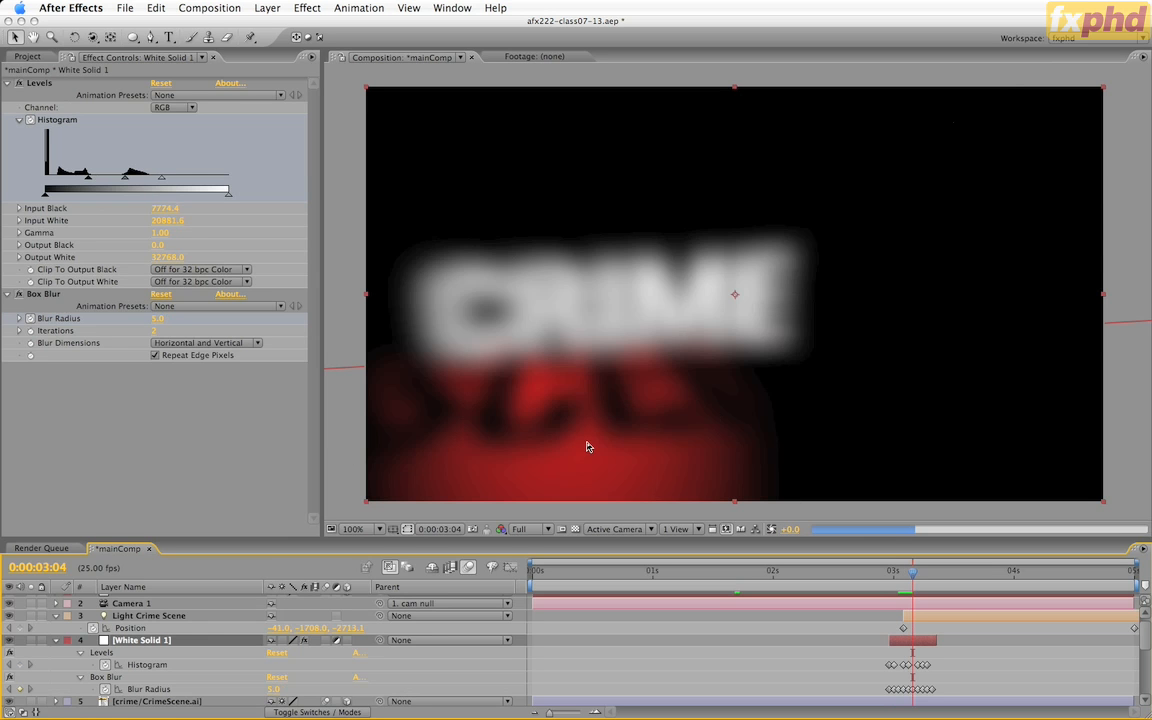
{"action": "key", "text": "Page_Down"}
{"action": "key", "text": "Page_Down"}
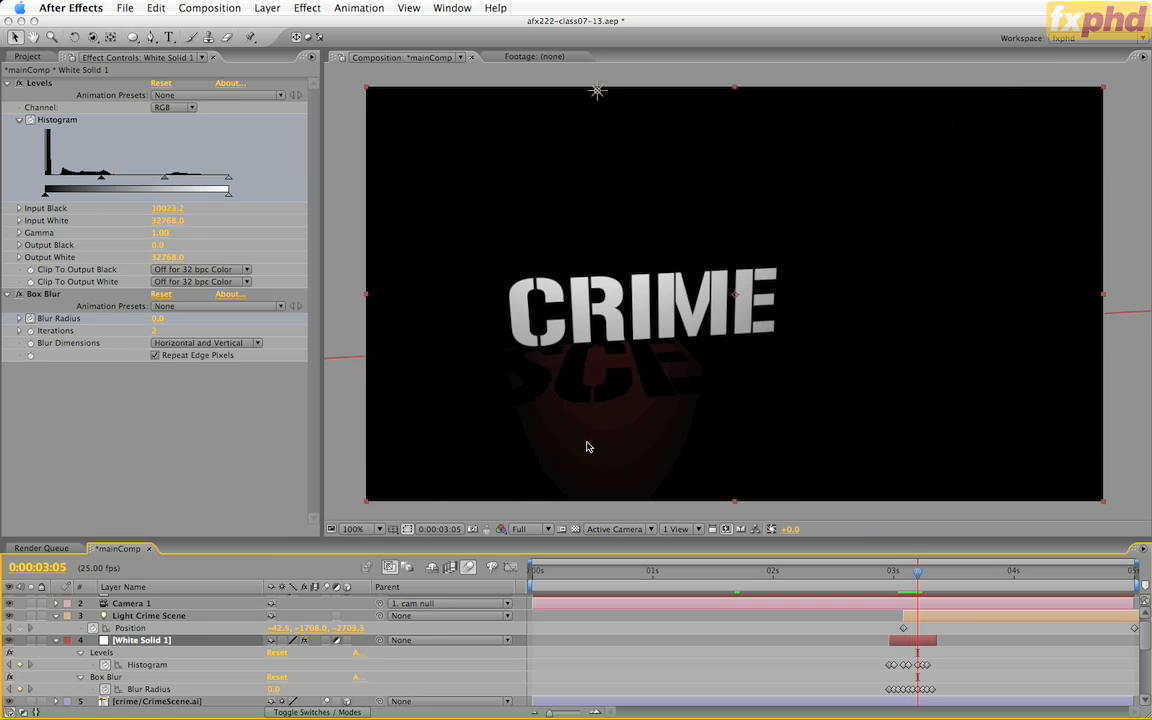
{"action": "key", "text": "Page_Down"}
{"action": "key", "text": "Page_Down"}
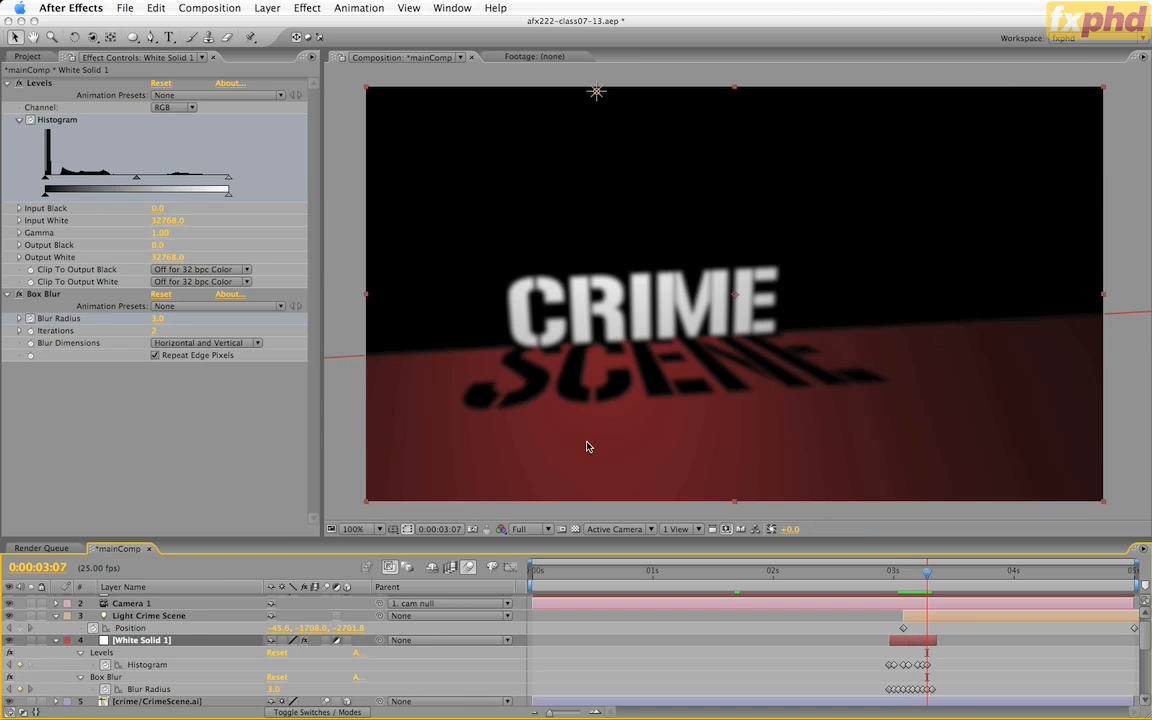
{"action": "key", "text": "Page_Down"}
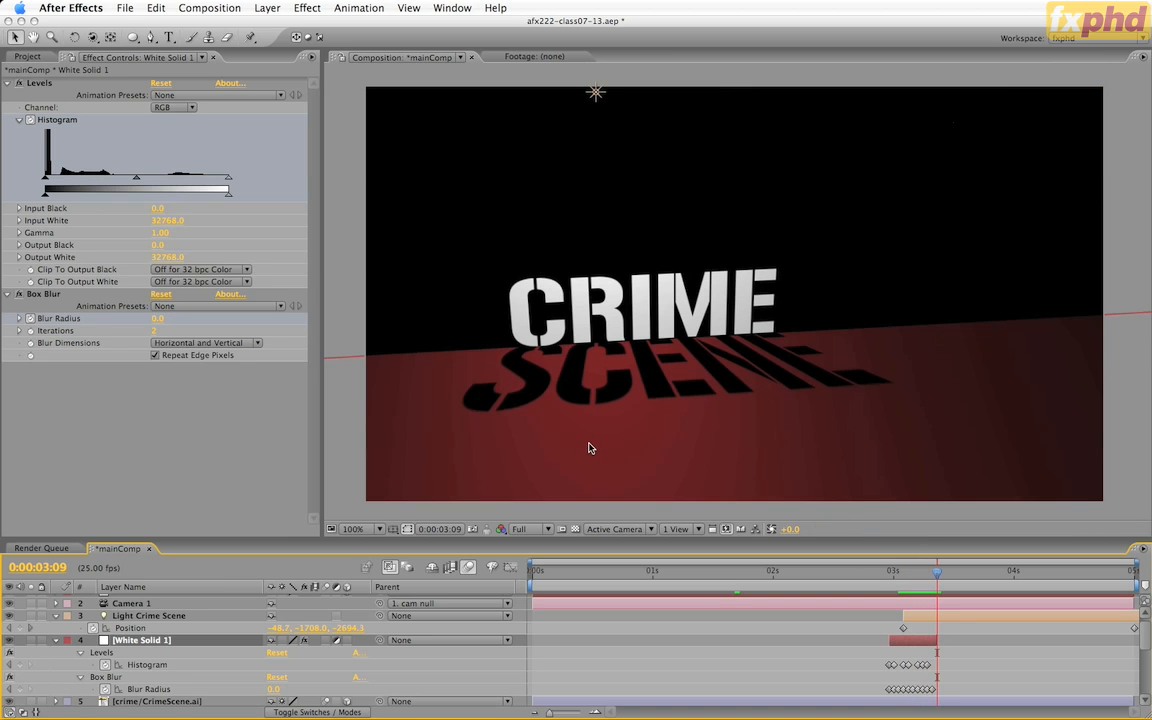
{"action": "left_click", "coordinate": [878, 575]}
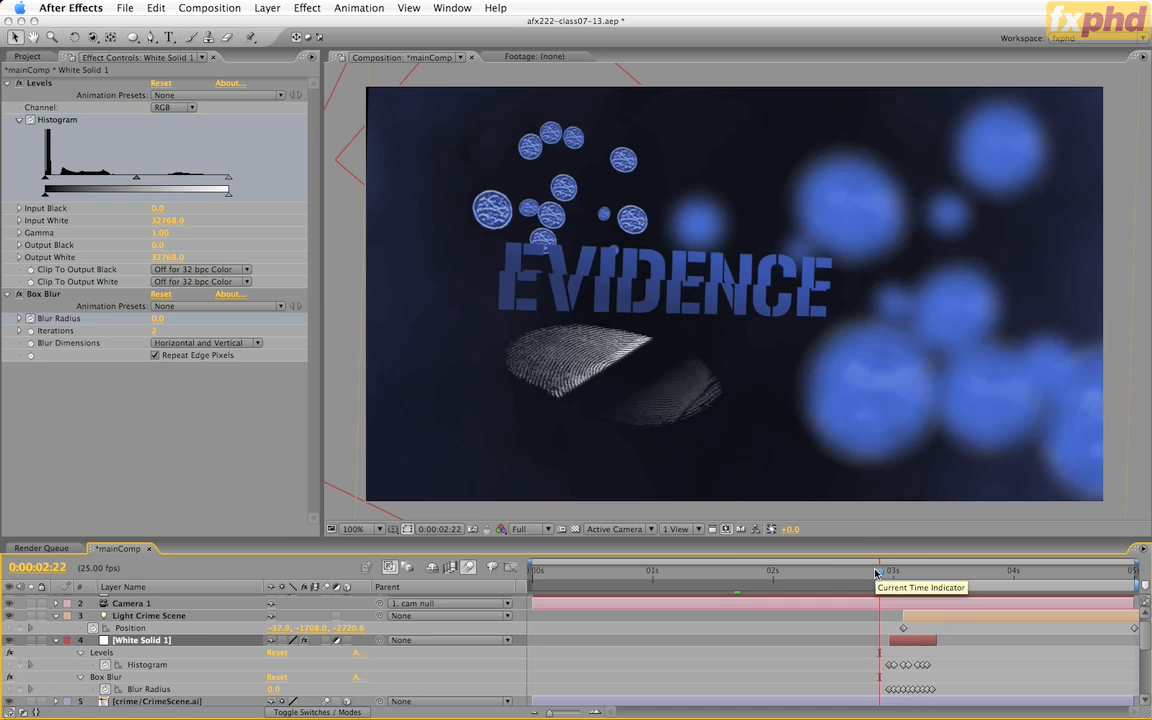
{"action": "key", "text": "KP_0"}
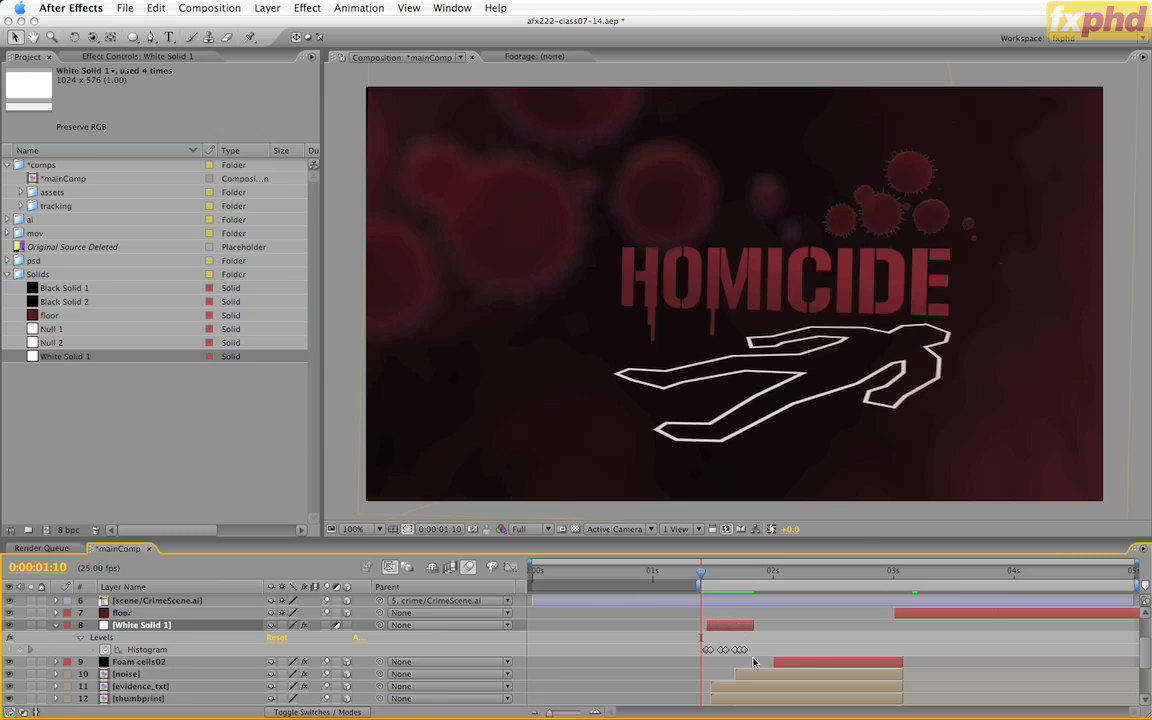
Step: Examine the HOMICIDE-to-EVIDENCE flash transition frame by frame between 0:00:01:10 and 0:00:01:20, and collapse its White Solid 1 layer
{"action": "key", "text": "Page_Down"}
{"action": "key", "text": "Page_Down"}
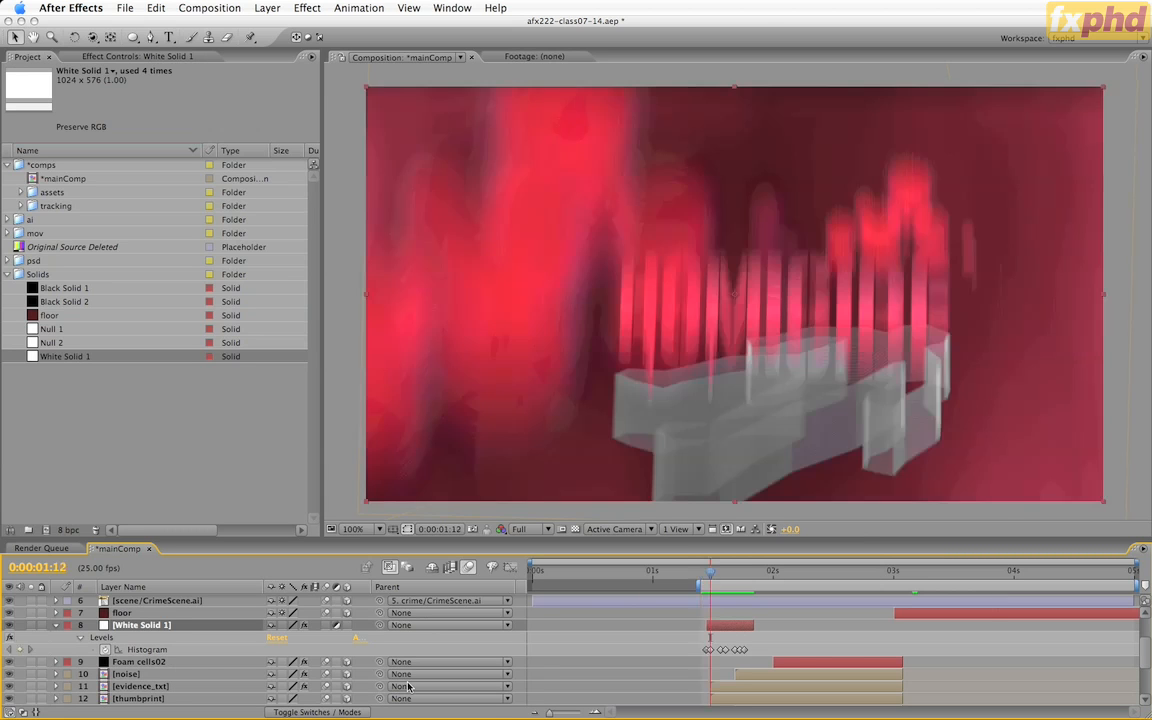
{"action": "key", "text": "Page_Up"}
{"action": "key", "text": "Page_Down"}
{"action": "key", "text": "Page_Up"}
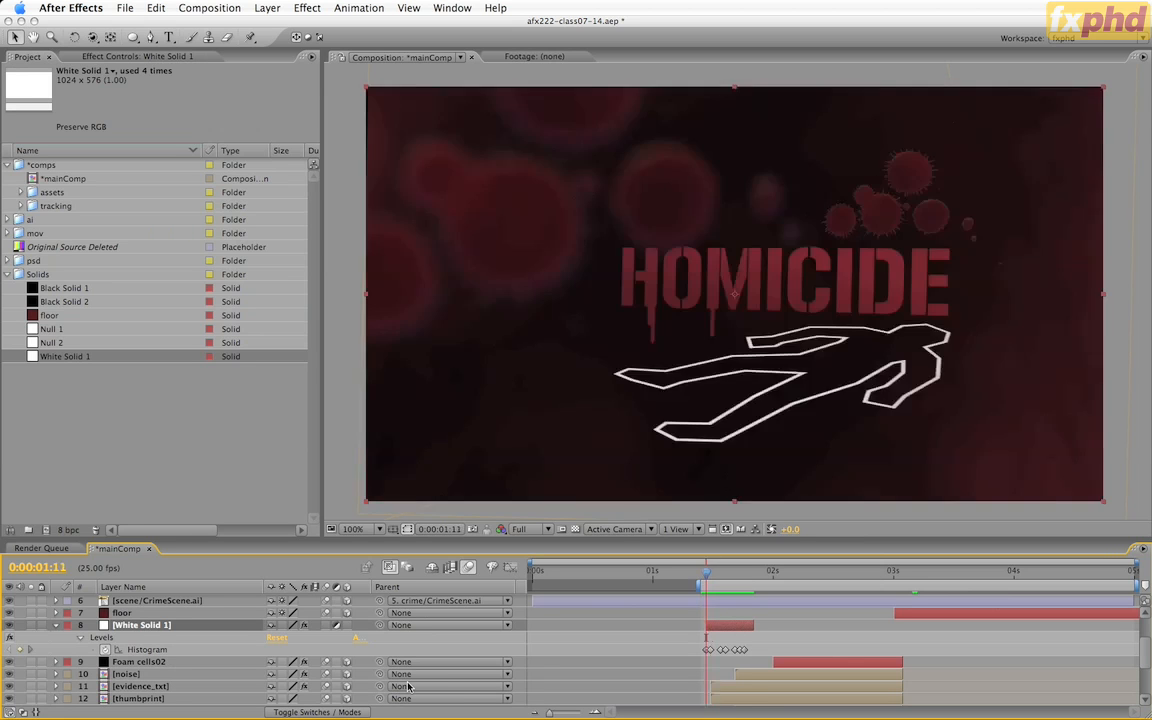
{"action": "key", "text": "Page_Down"}
{"action": "key", "text": "Page_Down"}
{"action": "key", "text": "Page_Down"}
{"action": "key", "text": "Page_Down"}
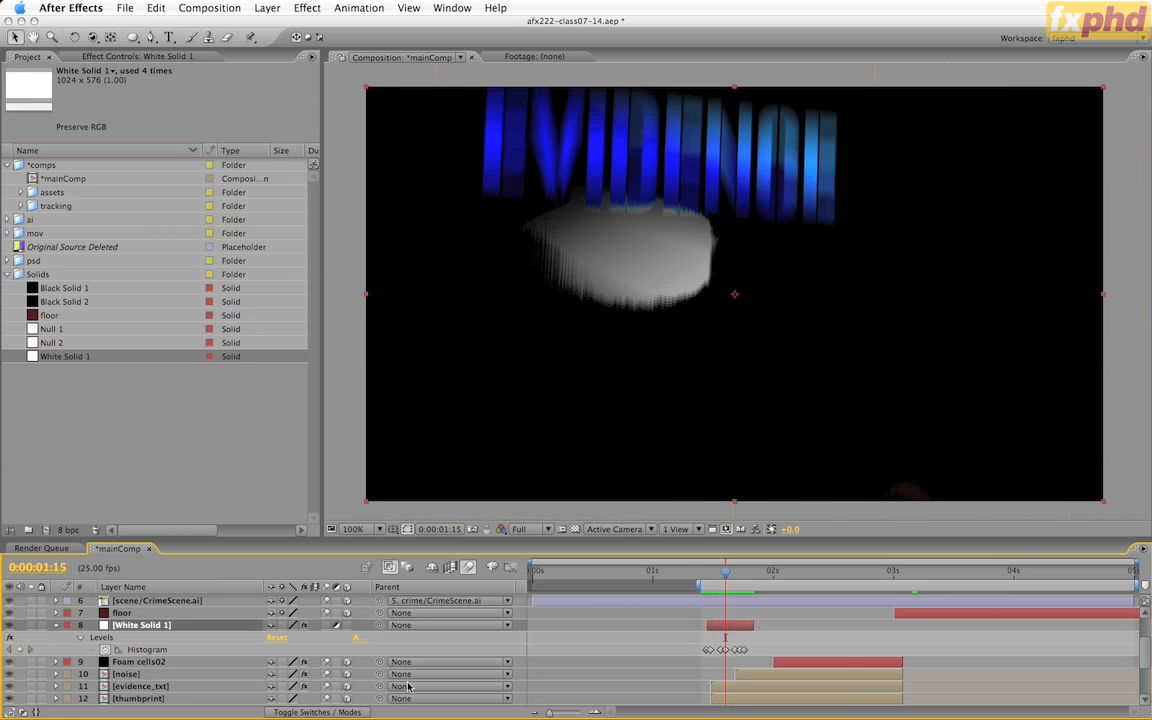
{"action": "key", "text": "Page_Down"}
{"action": "key", "text": "Page_Down"}
{"action": "key", "text": "Page_Down"}
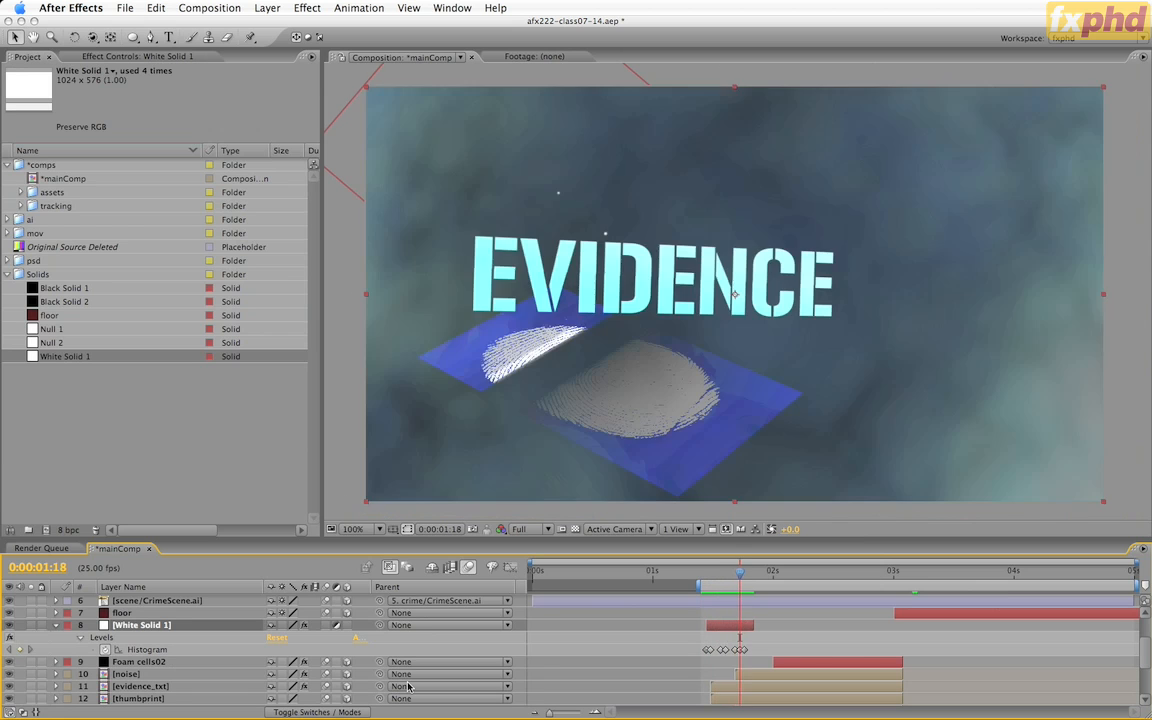
{"action": "key", "text": "Page_Down"}
{"action": "key", "text": "Page_Up"}
{"action": "key", "text": "Page_Down"}
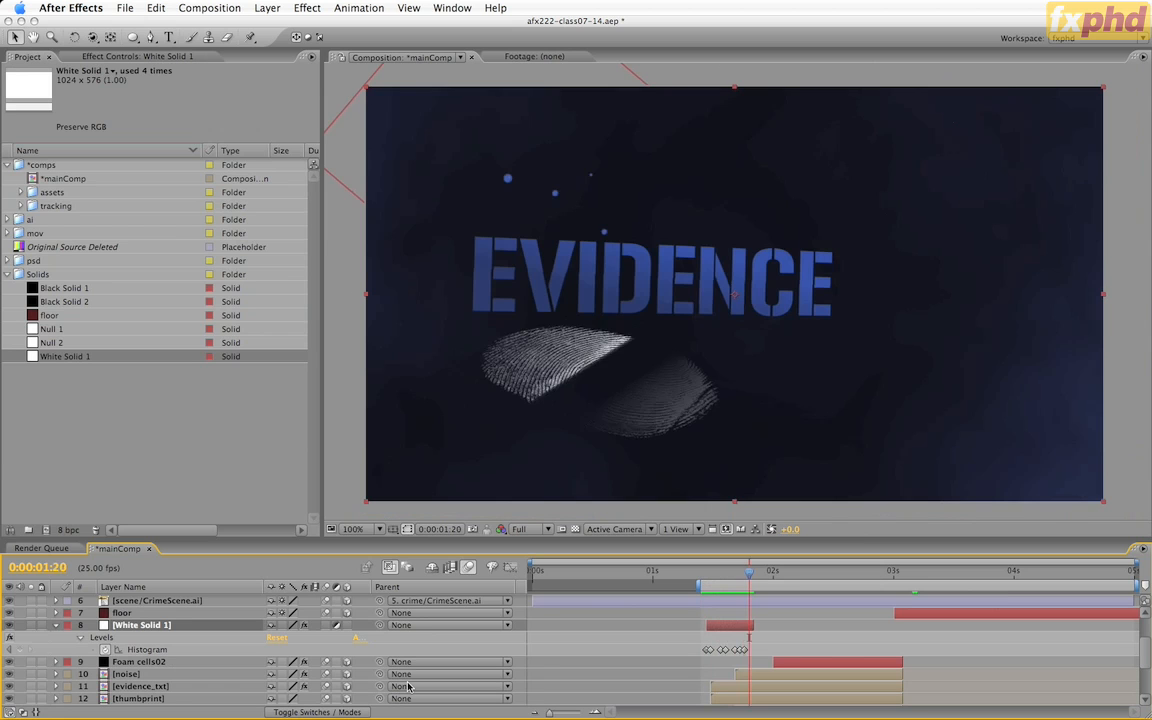
{"action": "key", "text": "Page_Up"}
{"action": "key", "text": "Page_Up"}
{"action": "key", "text": "Page_Up"}
{"action": "key", "text": "Page_Up"}
{"action": "key", "text": "Page_Up"}
{"action": "key", "text": "Page_Up"}
{"action": "key", "text": "Page_Up"}
{"action": "key", "text": "Page_Up"}
{"action": "key", "text": "Page_Up"}
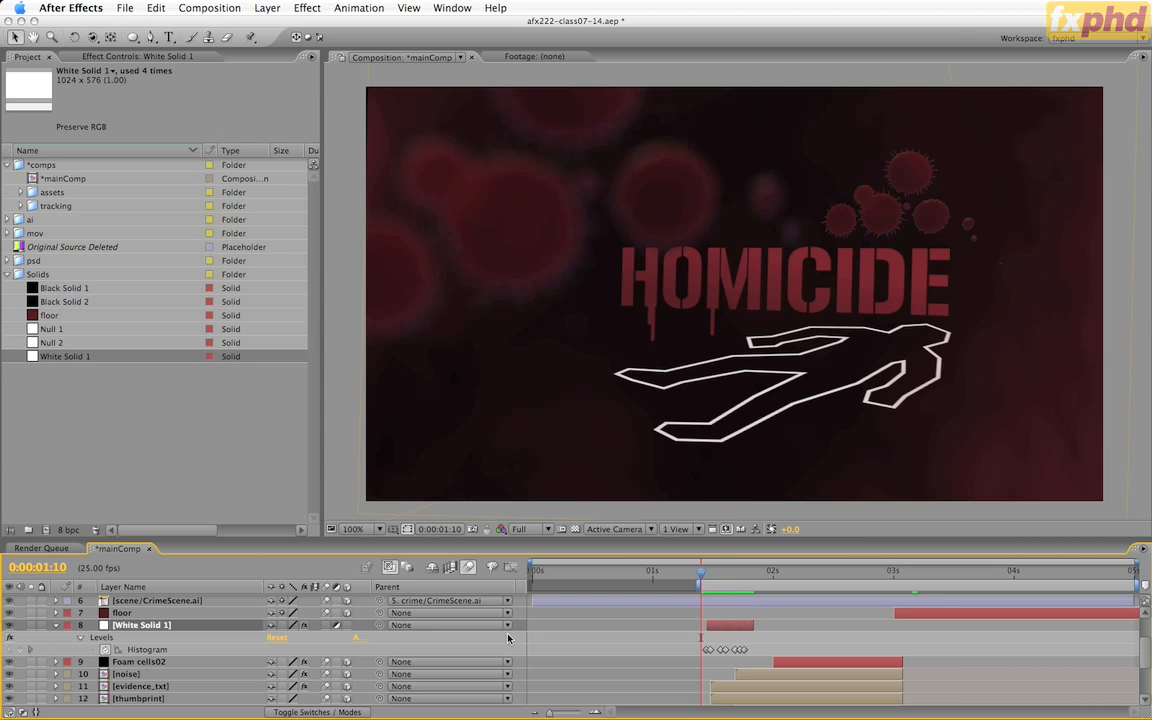
{"action": "left_click", "coordinate": [55, 625]}
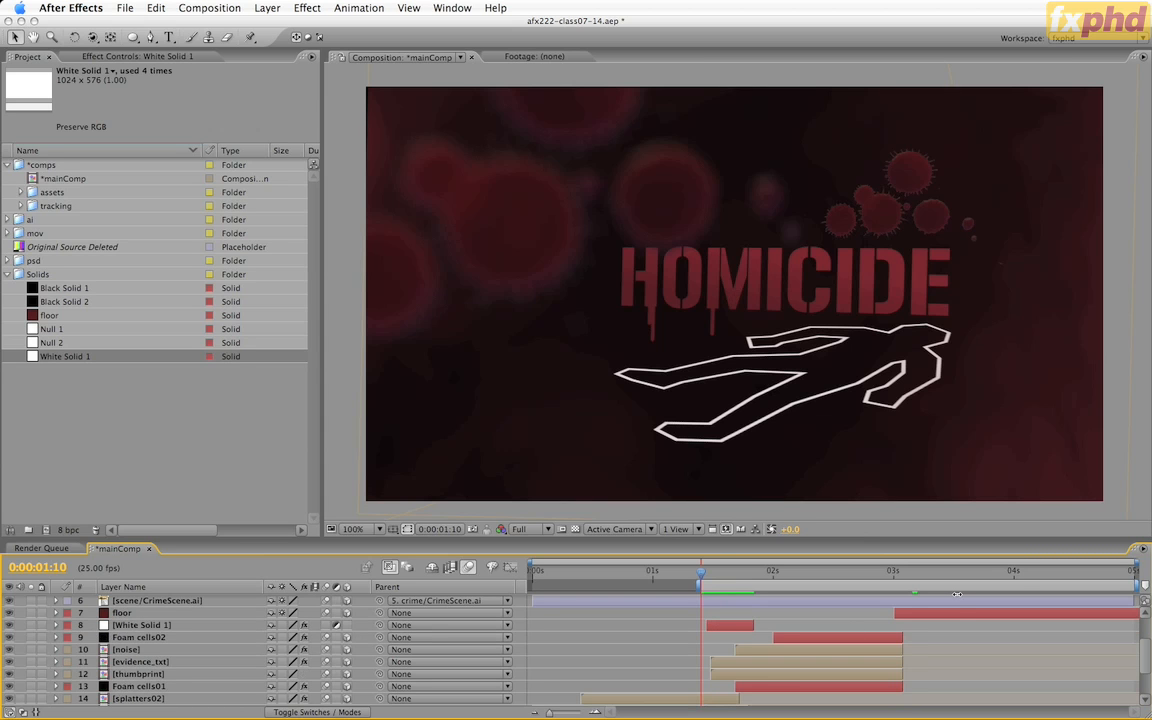
Step: Add a 1024 x 576 dark blue solid (060F2F) starting at 0:00:03:00 and place it directly beneath the floor layer
{"action": "left_click", "coordinate": [1015, 578]}
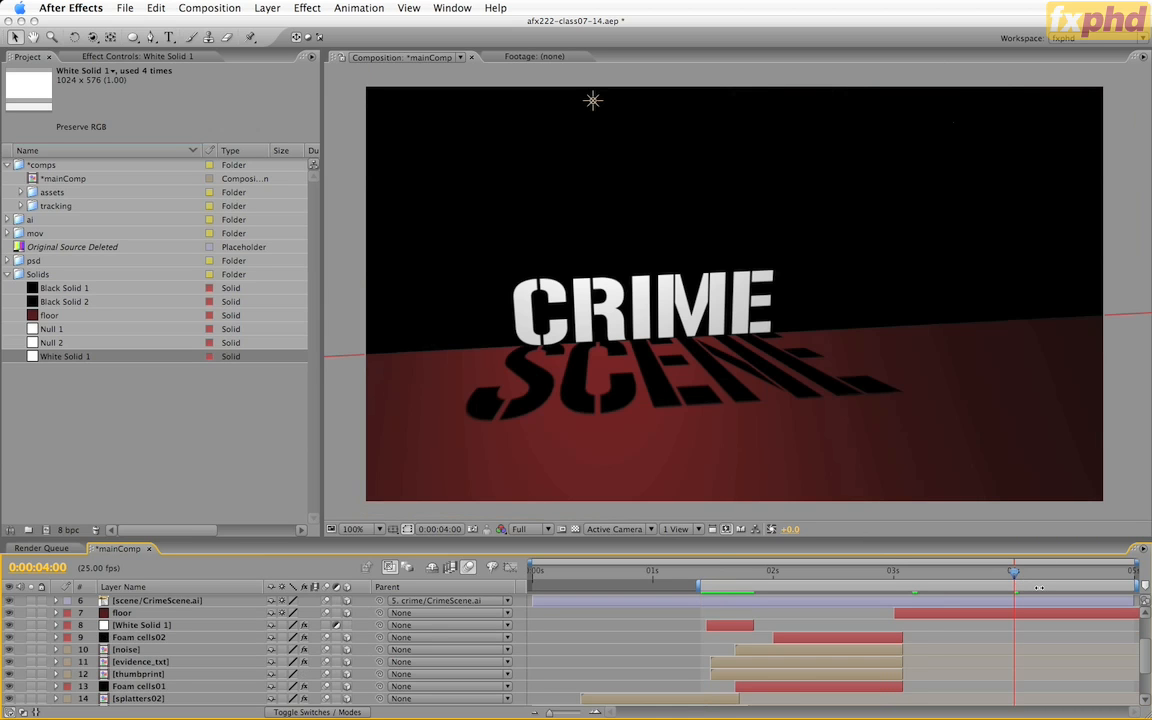
{"action": "scroll", "coordinate": [926, 601], "scroll_direction": "up", "scroll_amount": 5}
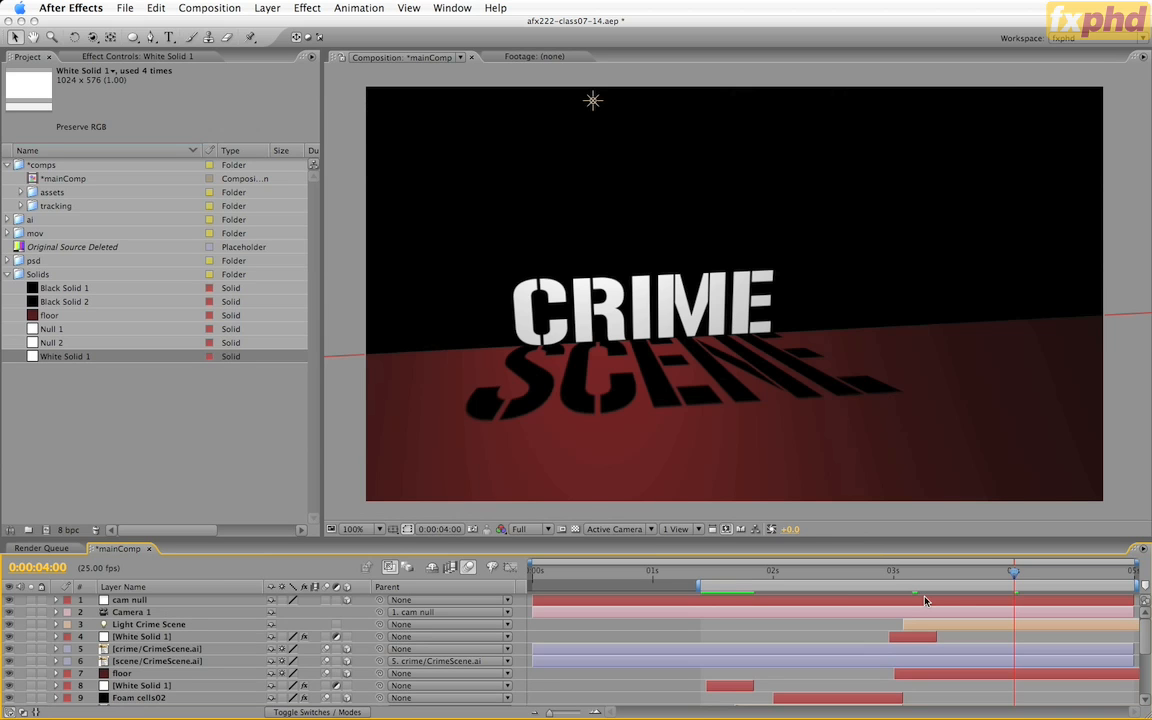
{"action": "key", "text": "j"}
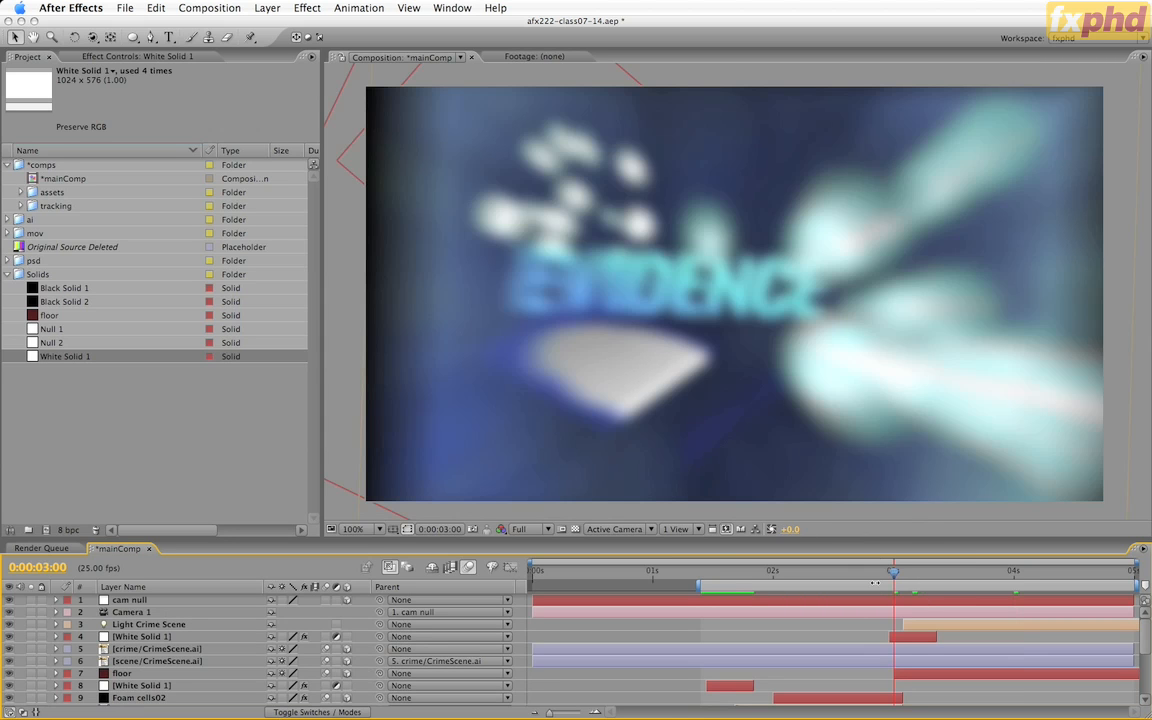
{"action": "key", "text": "super+y"}
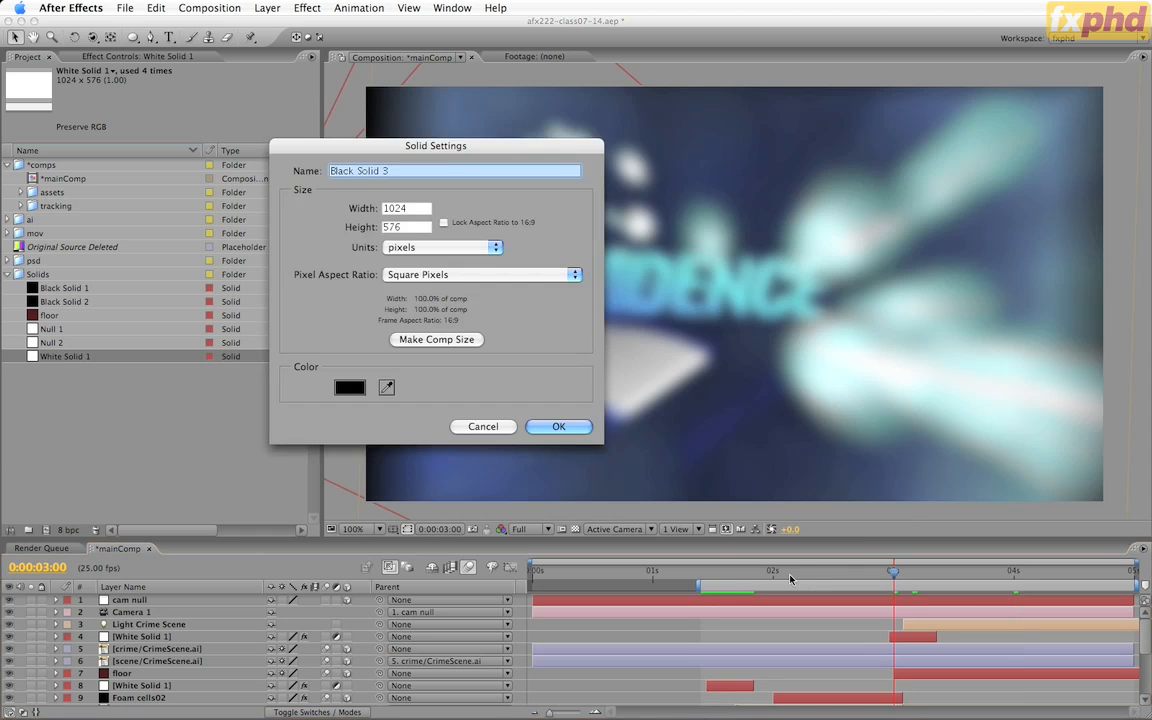
{"action": "left_click", "coordinate": [387, 386]}
{"action": "left_click", "coordinate": [376, 490]}
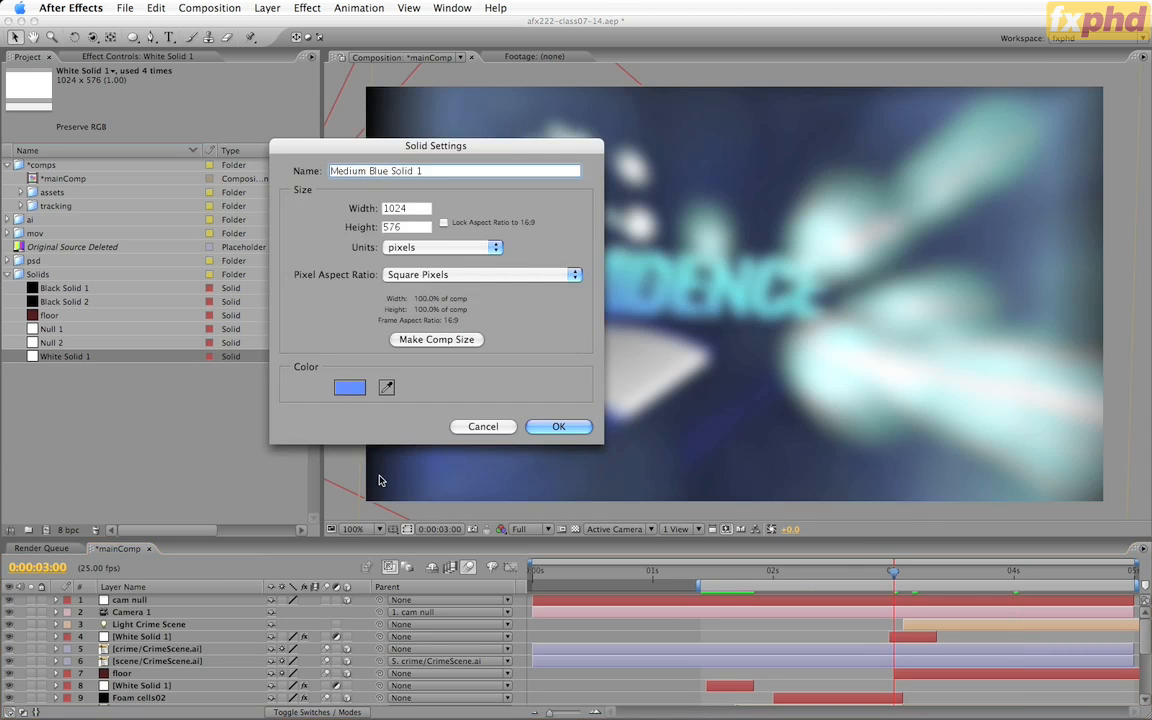
{"action": "left_click", "coordinate": [350, 387]}
{"action": "left_click_drag", "start_coordinate": [195, 258], "coordinate": [174, 260]}
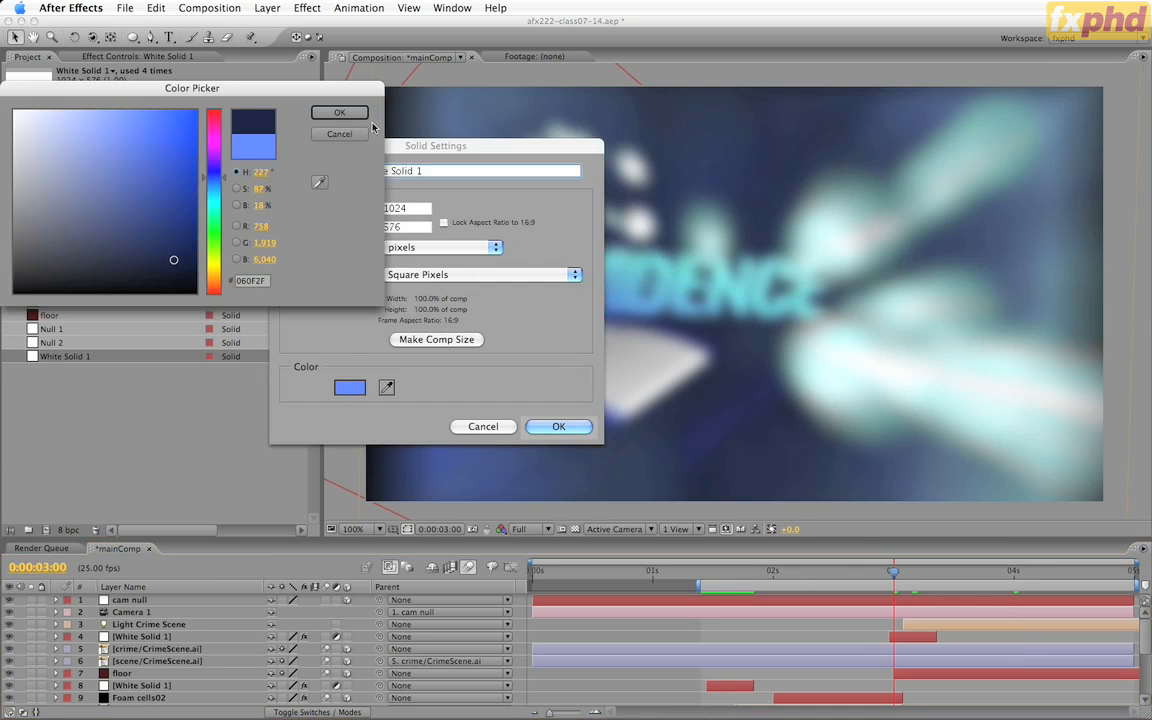
{"action": "left_click", "coordinate": [339, 112]}
{"action": "left_click", "coordinate": [558, 426]}
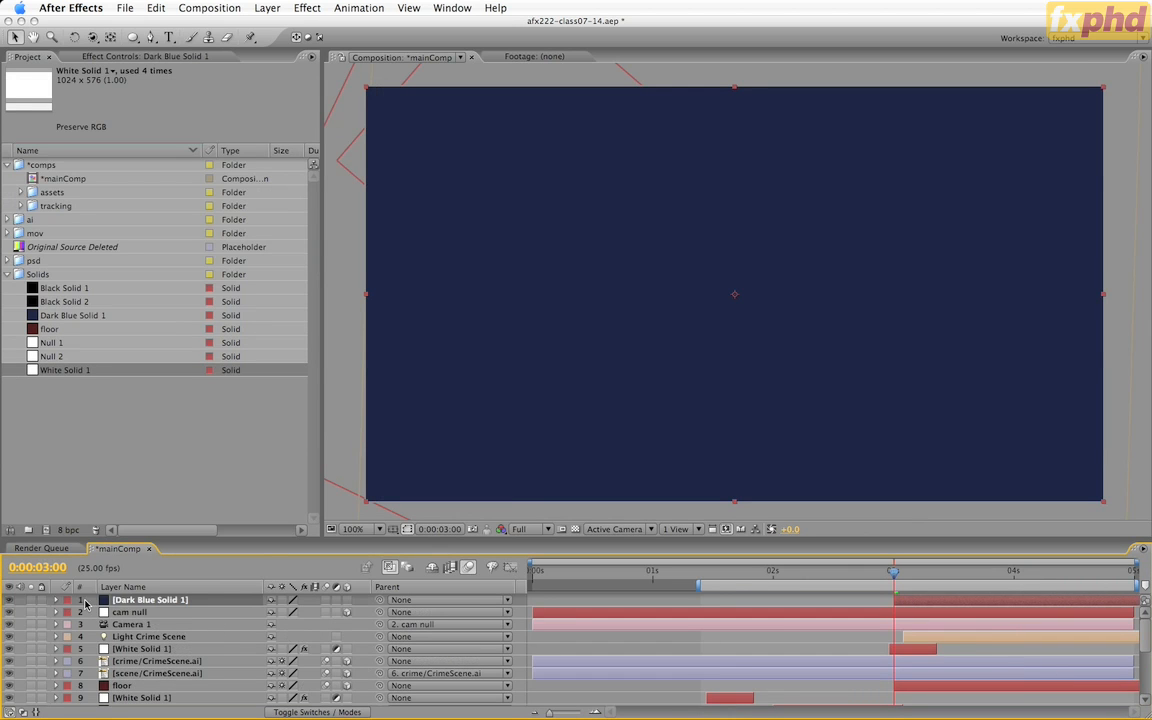
{"action": "left_click_drag", "start_coordinate": [117, 600], "coordinate": [140, 691]}
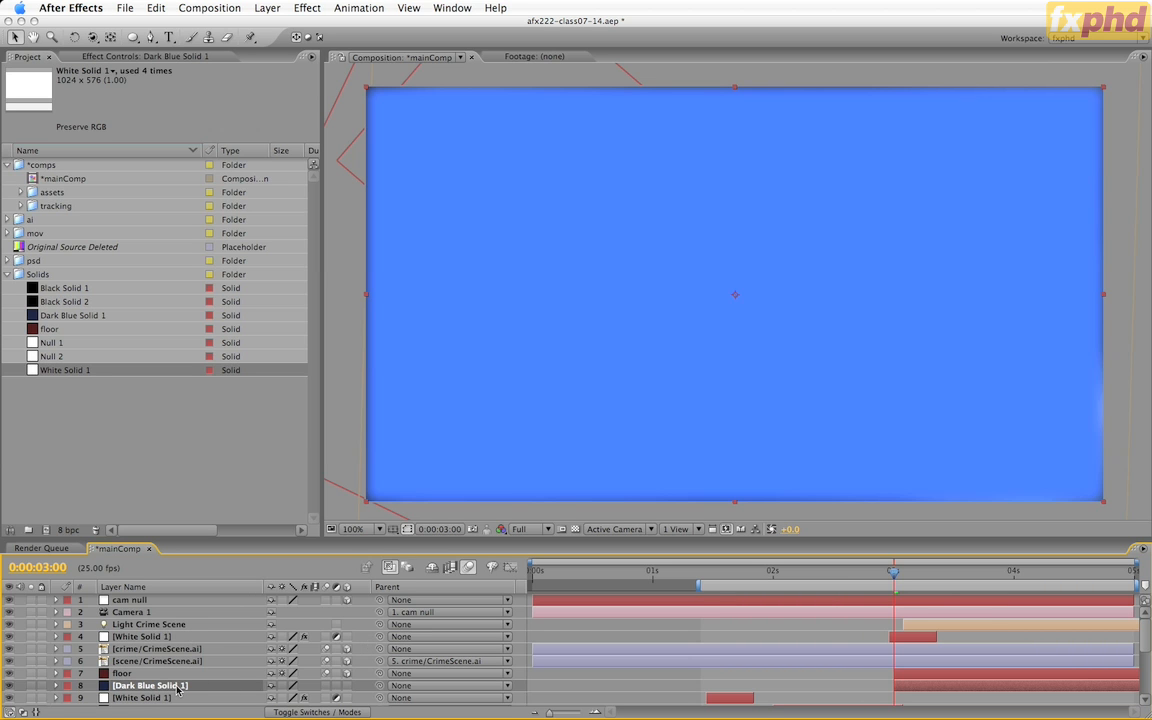
Step: Keyframe the dark blue solid's Opacity from 0% at 0:00:03:00 to full opacity at 0:00:03:10, and preview the composition from 0:00:03:00
{"action": "key", "text": "t"}
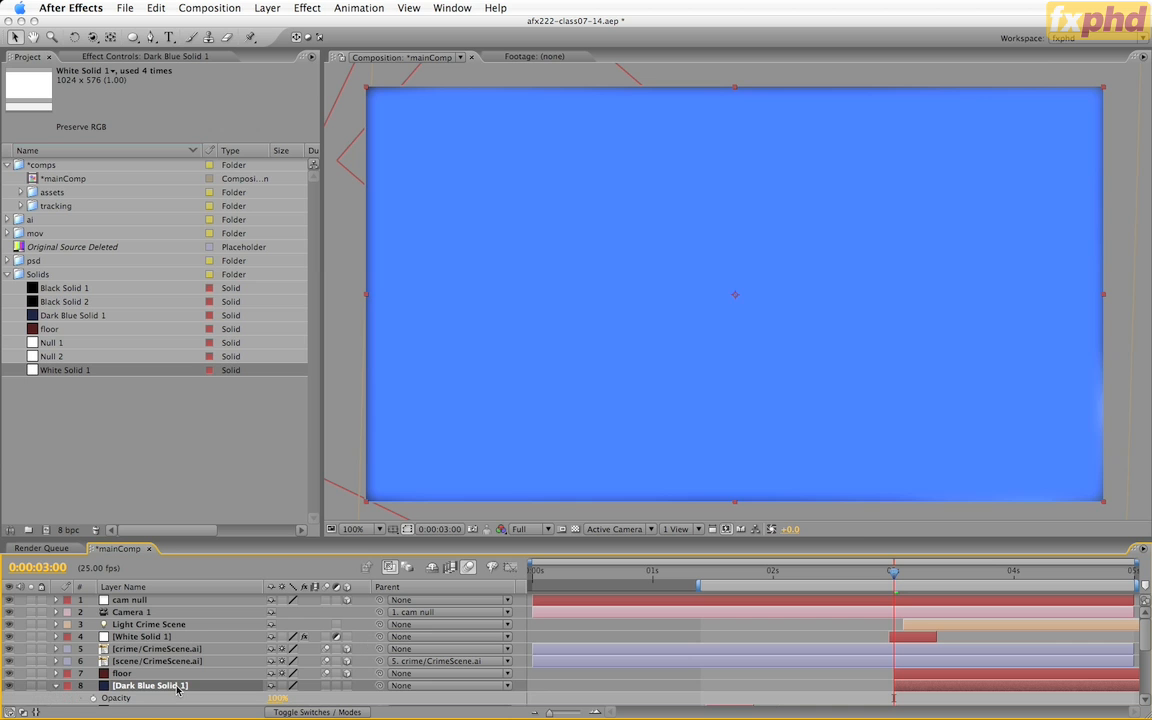
{"action": "left_click_drag", "start_coordinate": [279, 699], "coordinate": [101, 701]}
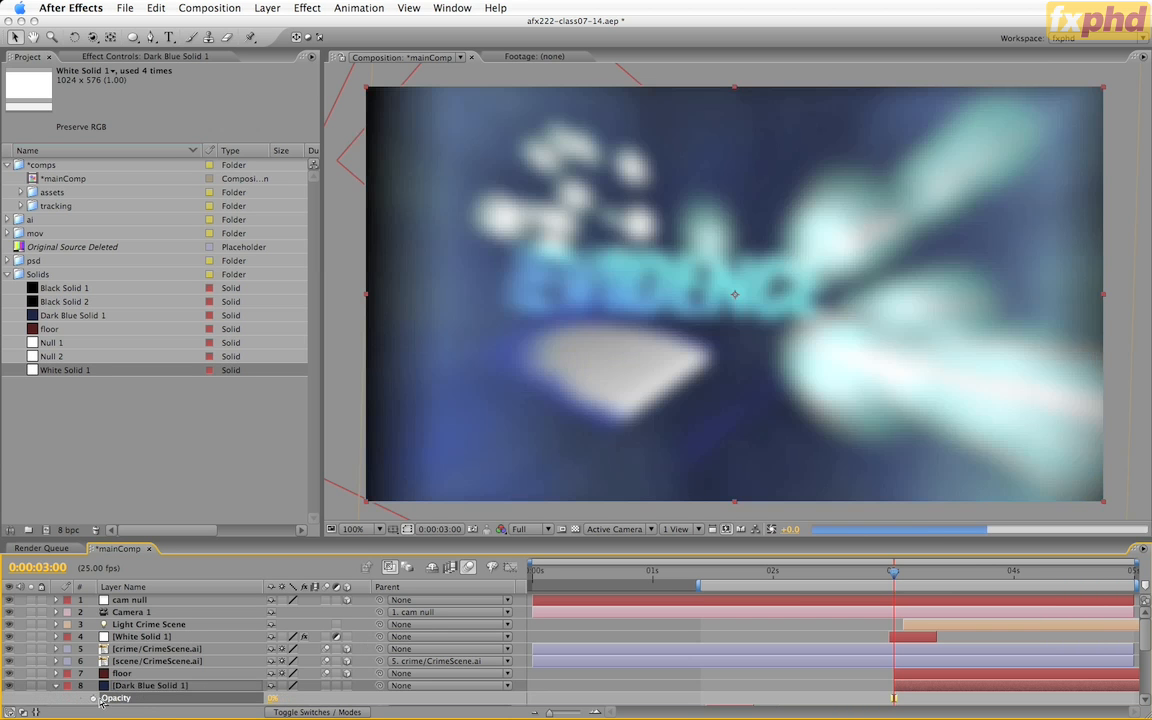
{"action": "left_click", "coordinate": [92, 700]}
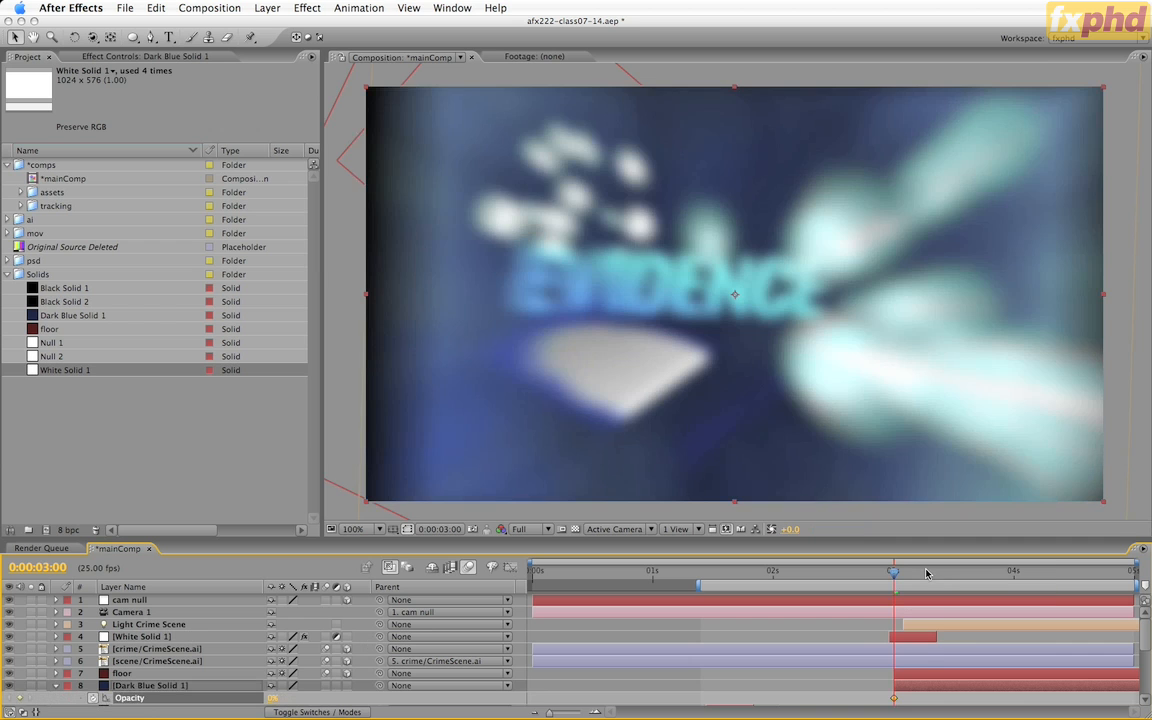
{"action": "key", "text": "shift+Page_Down"}
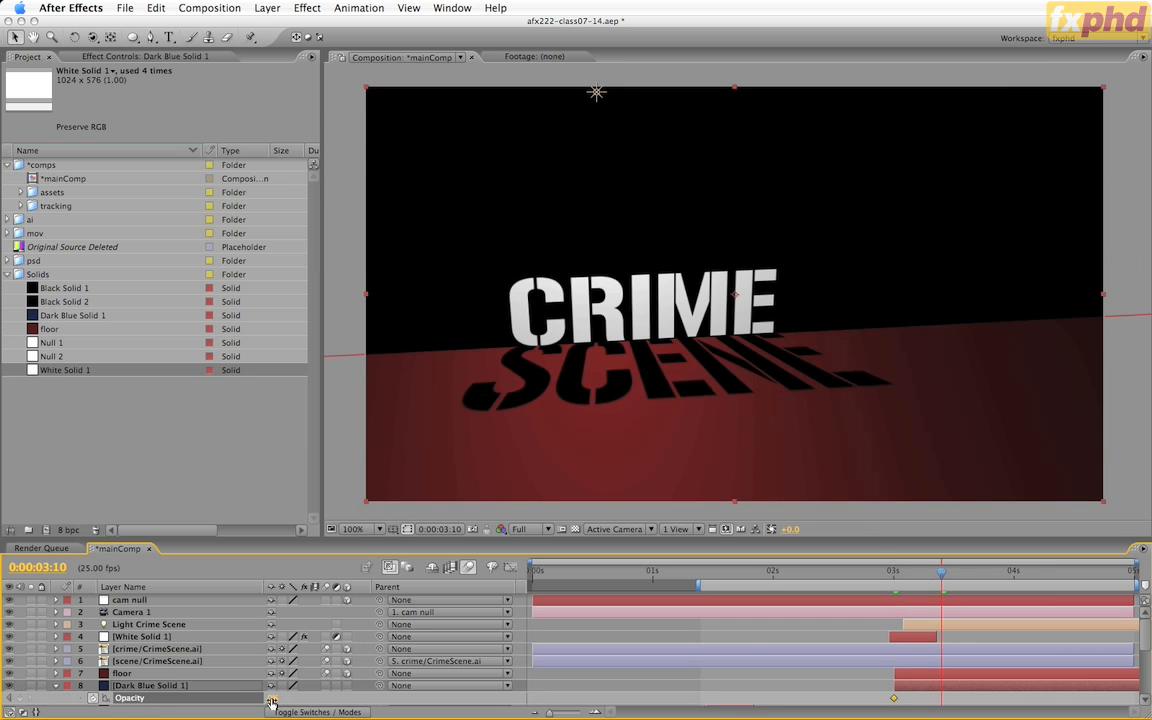
{"action": "left_click_drag", "start_coordinate": [272, 698], "coordinate": [433, 700]}
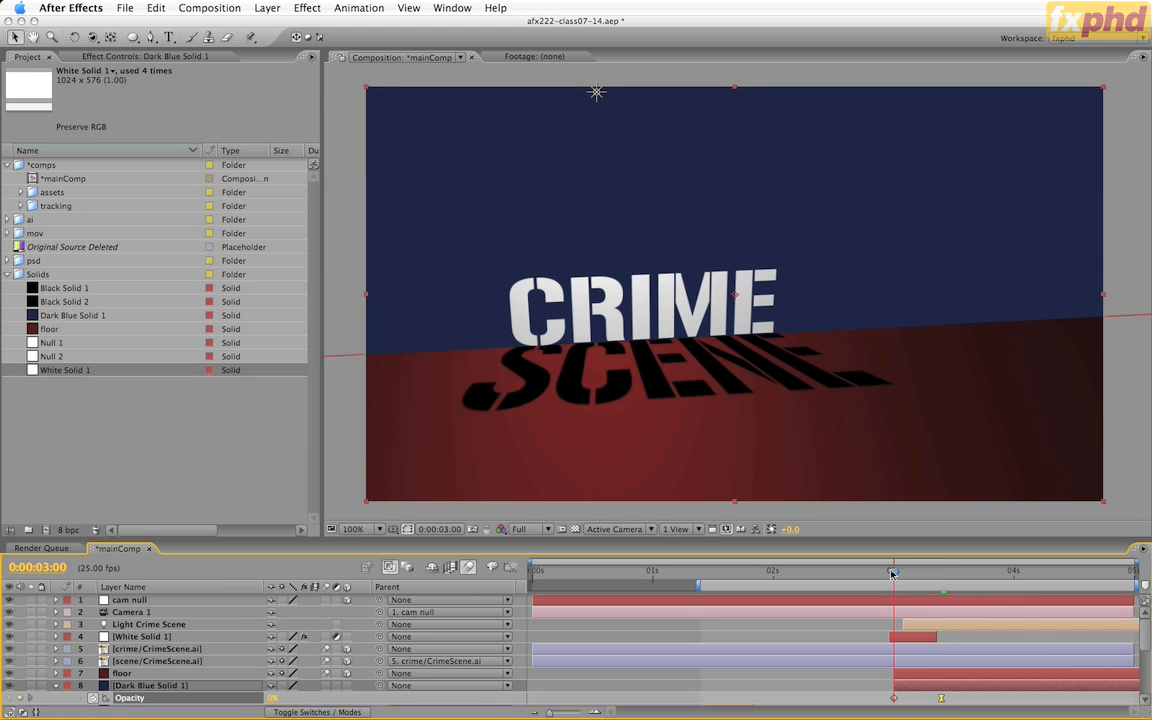
{"action": "left_click", "coordinate": [891, 572]}
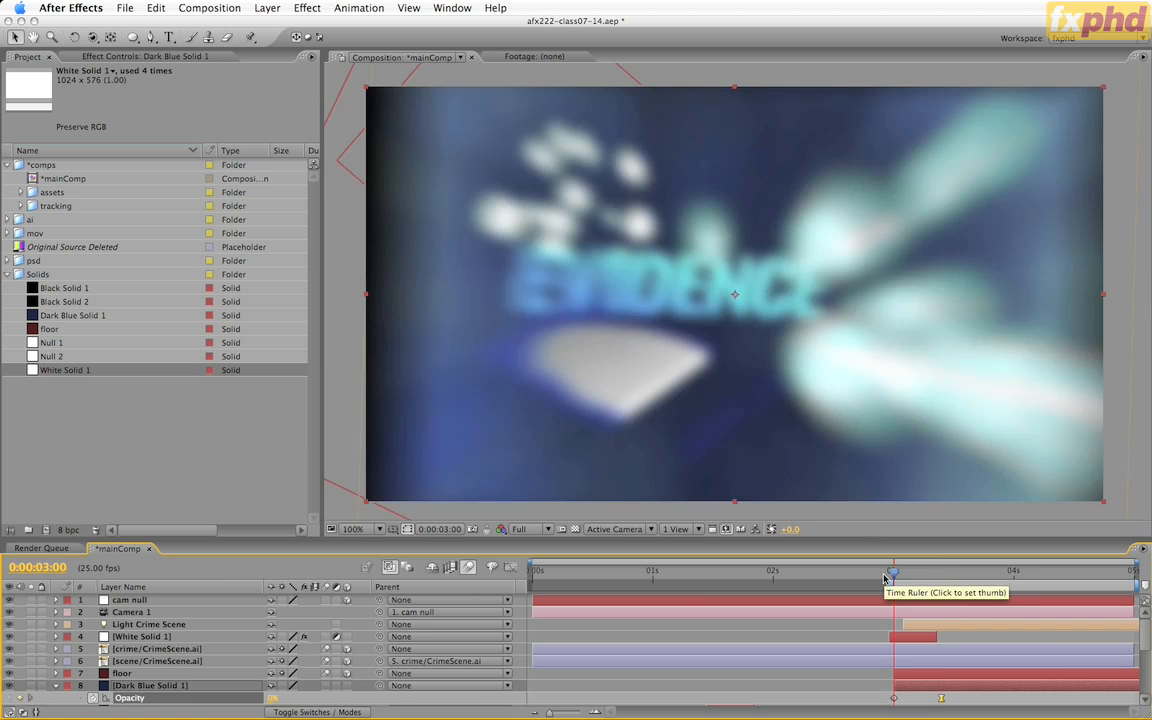
{"action": "key", "text": "KP_0"}
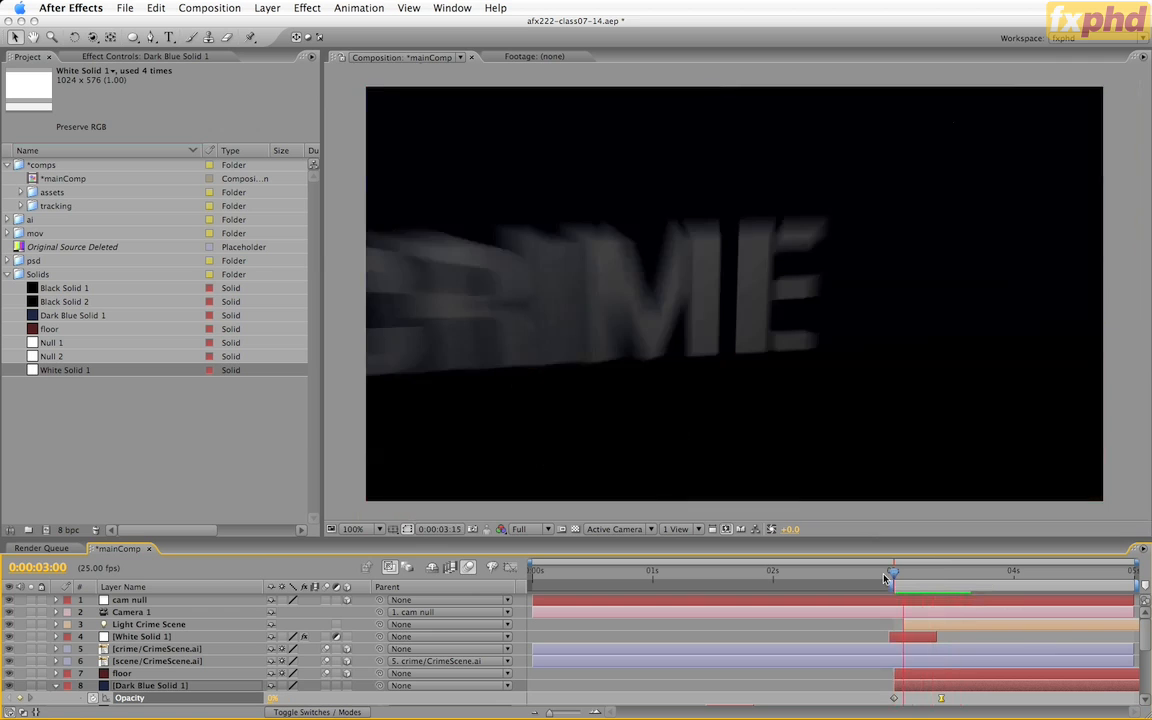